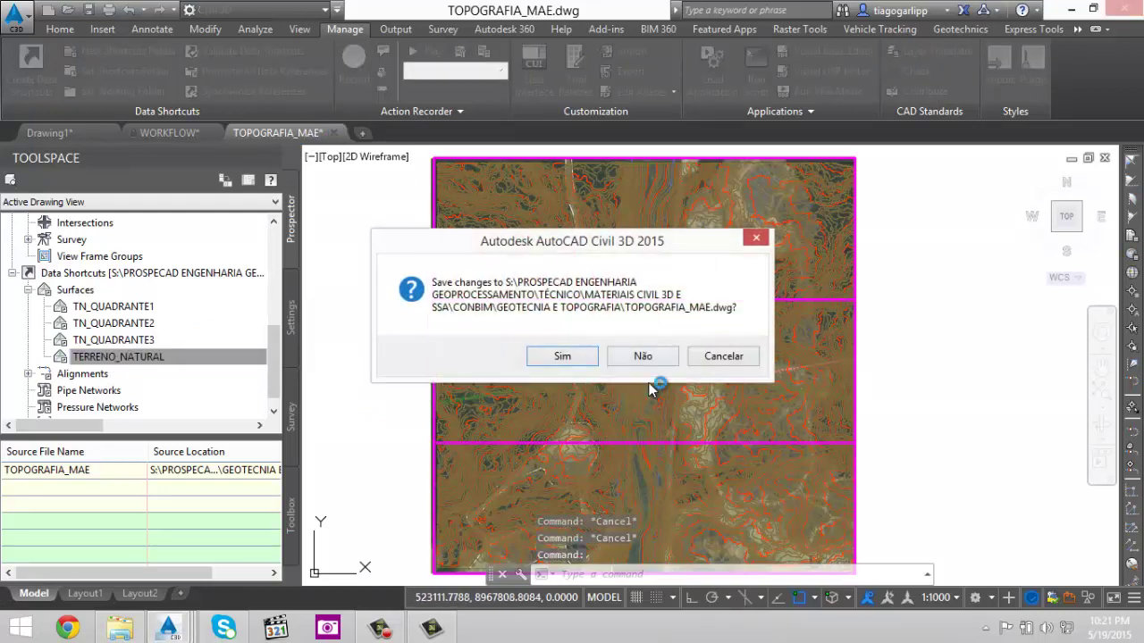
- Close TOPOGRAFIA_MAE.dwg without saving its changes
left_click(645, 361)
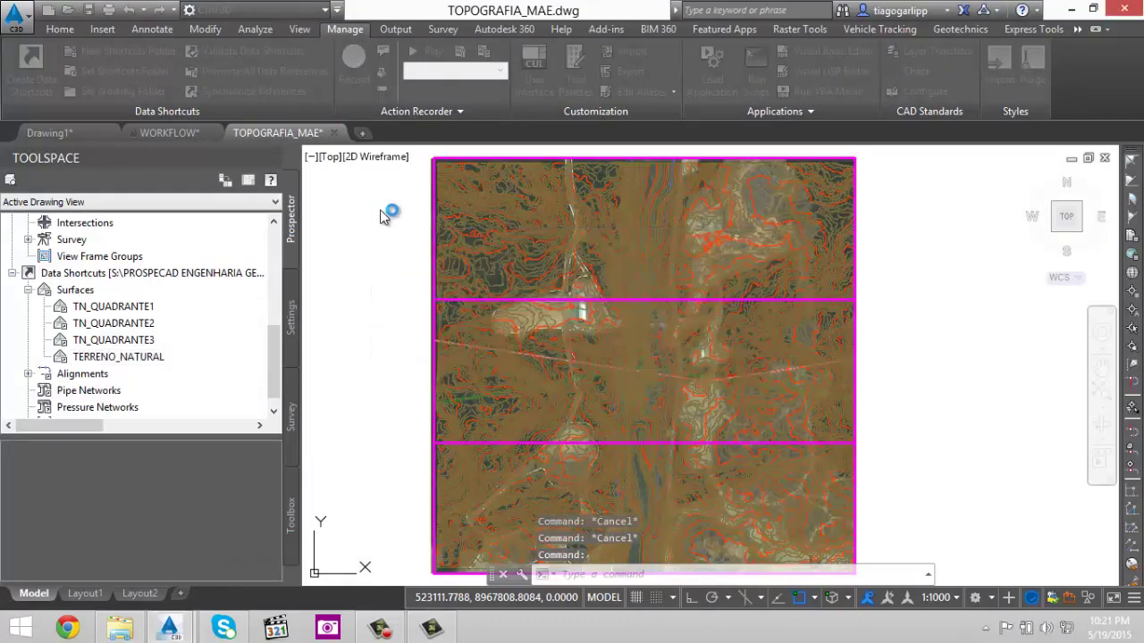
scroll(581, 310, "down", 3)
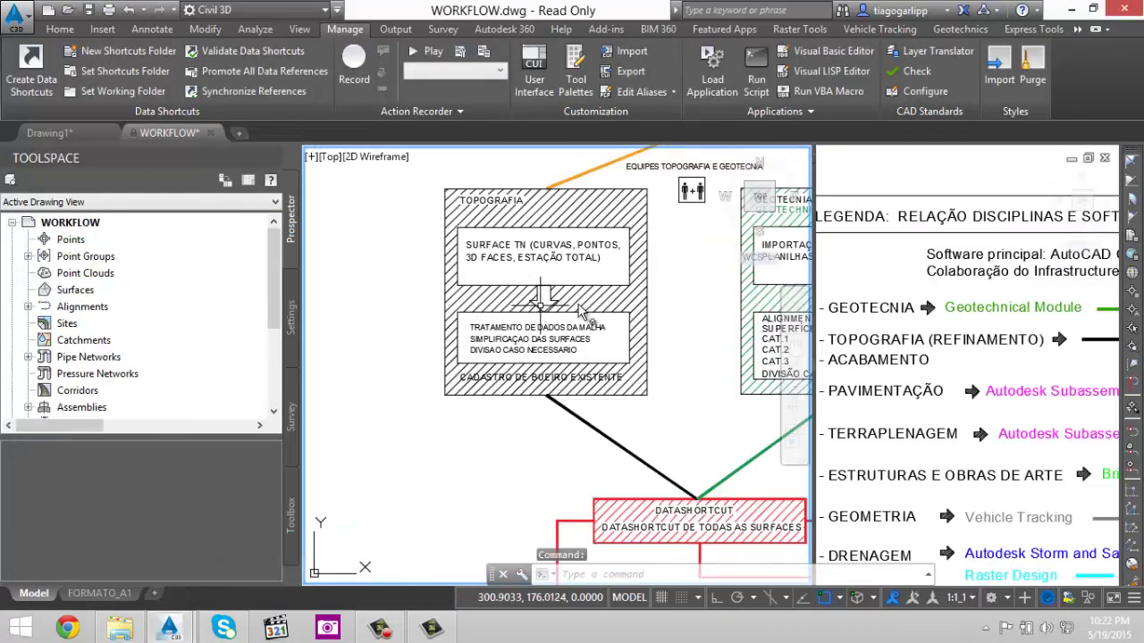
- Examine the workflow diagram from the TOPOGRAFIA block and XREF TEMPLATE boxes to the GEOTECNIA Geotechnical Module block
middle_click_drag(620, 260, 415, 310)
middle_click_drag(673, 302, 603, 314)
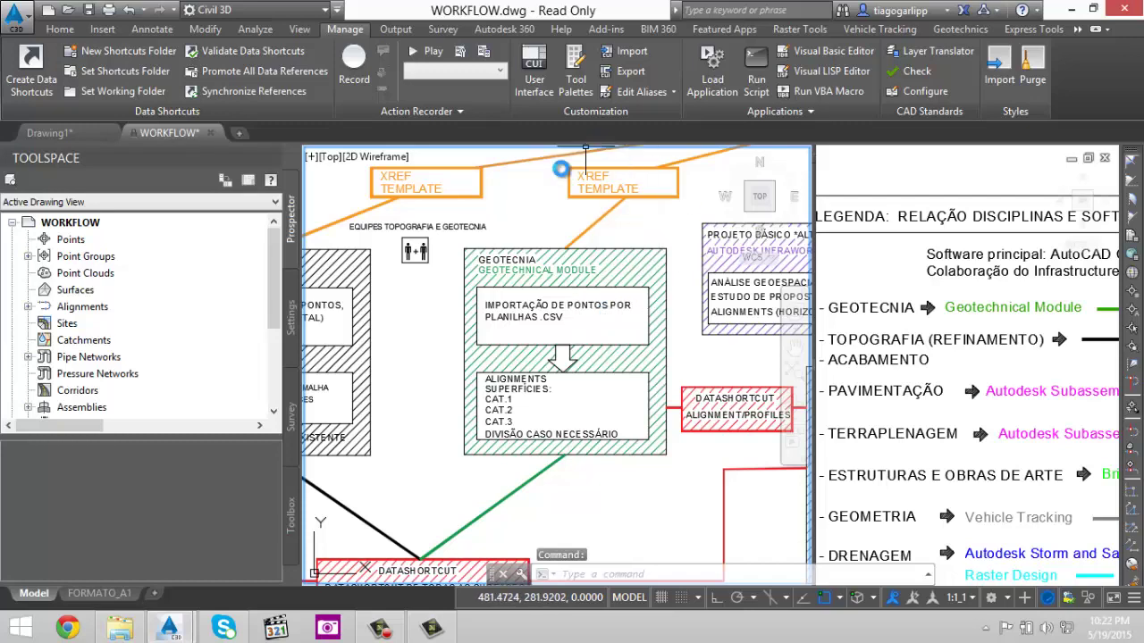
scroll(617, 179, "up", 3)
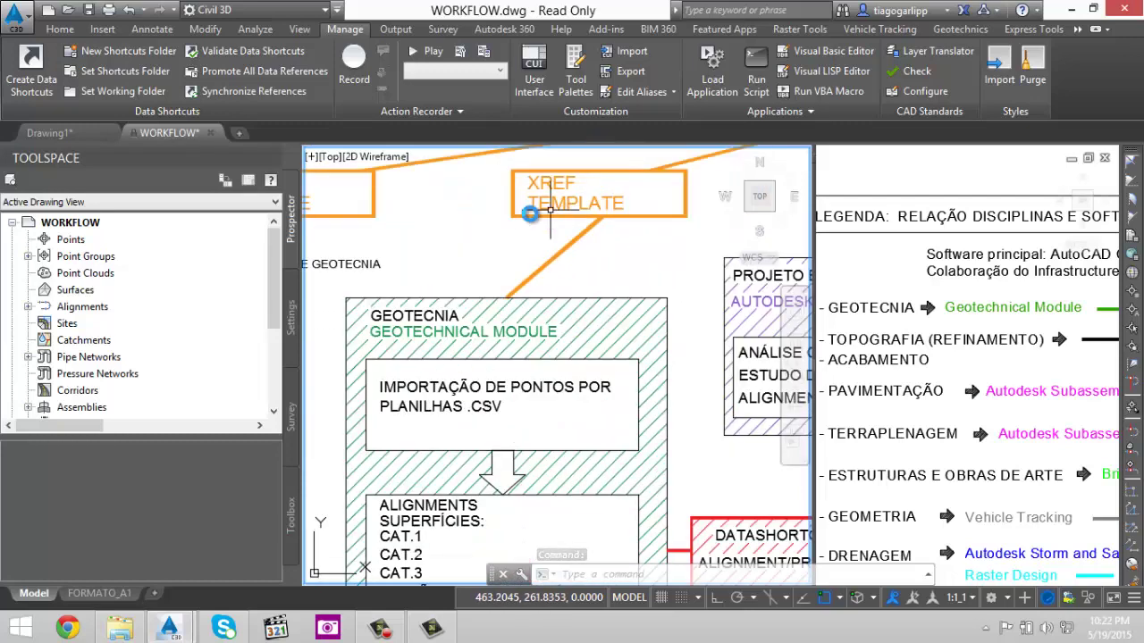
middle_click_drag(436, 207, 623, 227)
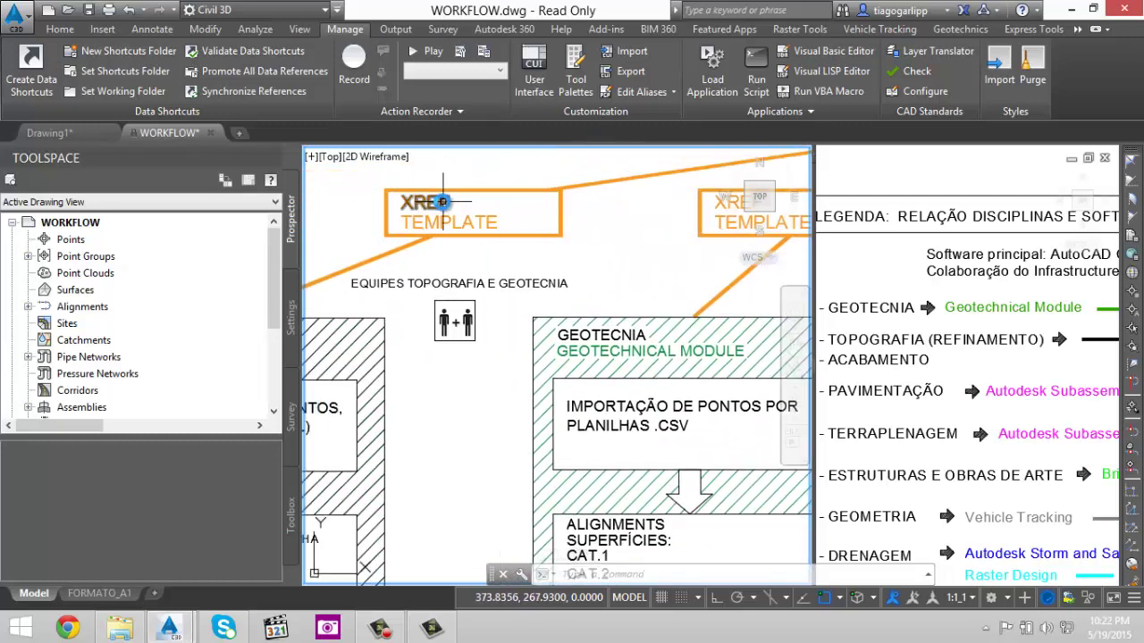
middle_click_drag(439, 202, 587, 183)
scroll(605, 173, "up", 2)
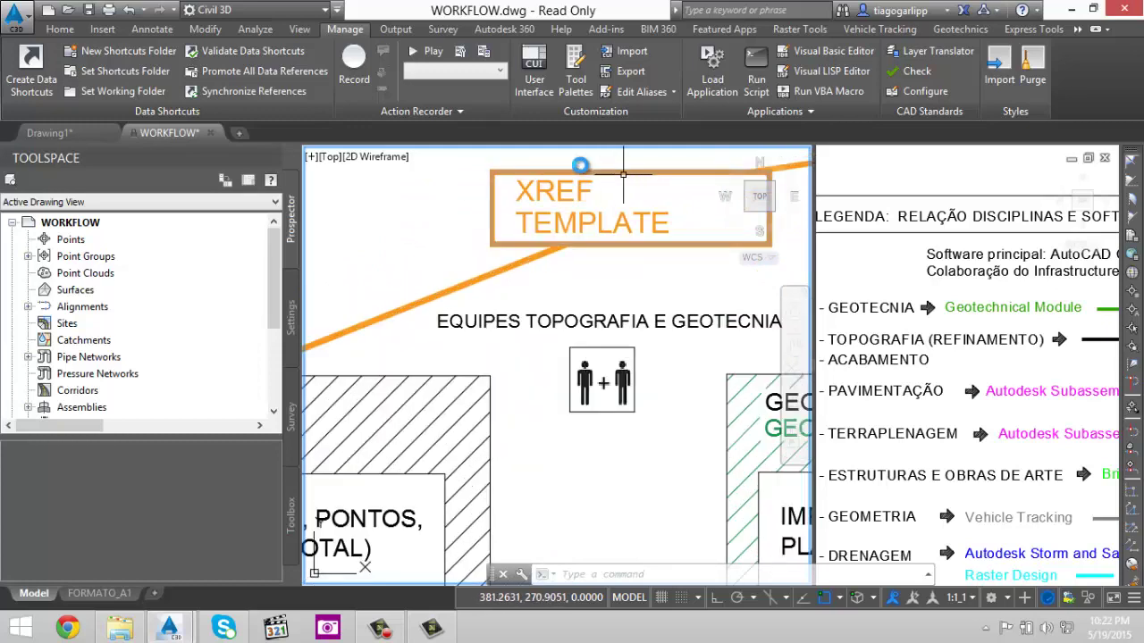
scroll(418, 186, "down", 2)
middle_click_drag(617, 184, 405, 176)
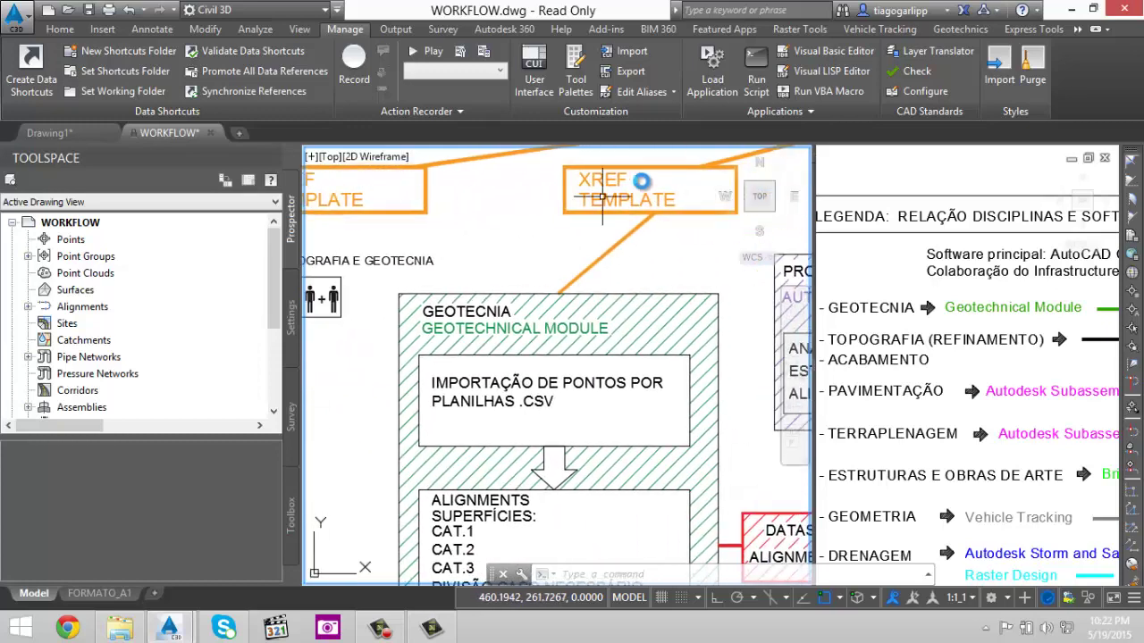
middle_click_drag(510, 325, 493, 210)
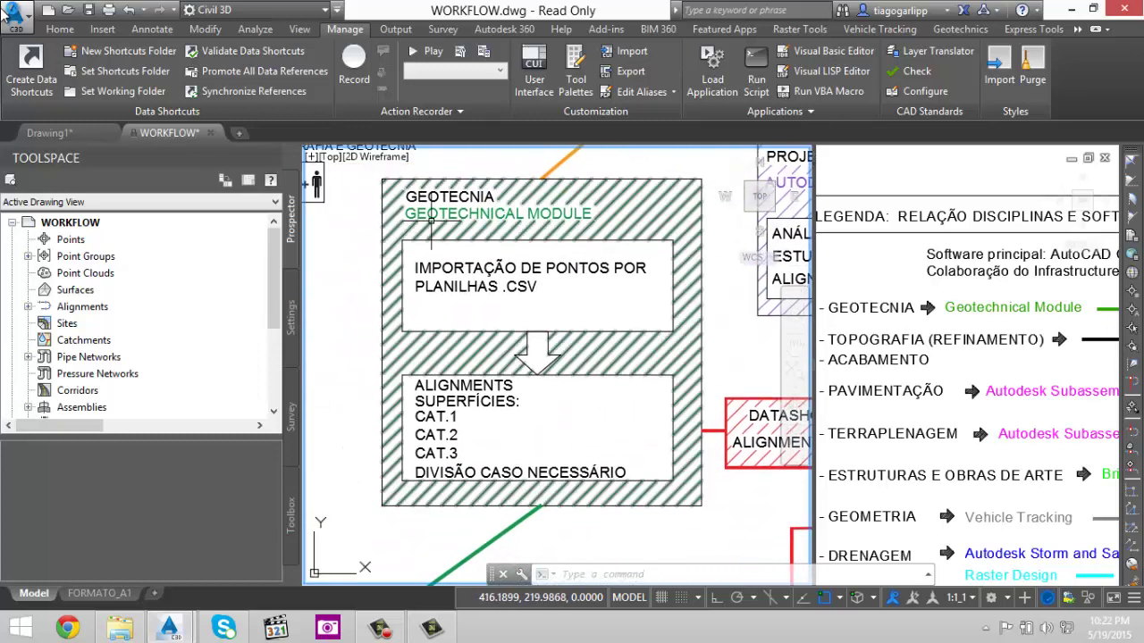
- Open the drawing GEOT_MAE_REV2 from the GEOTECNIA E TOPOGRAFIA folder
left_click(68, 11)
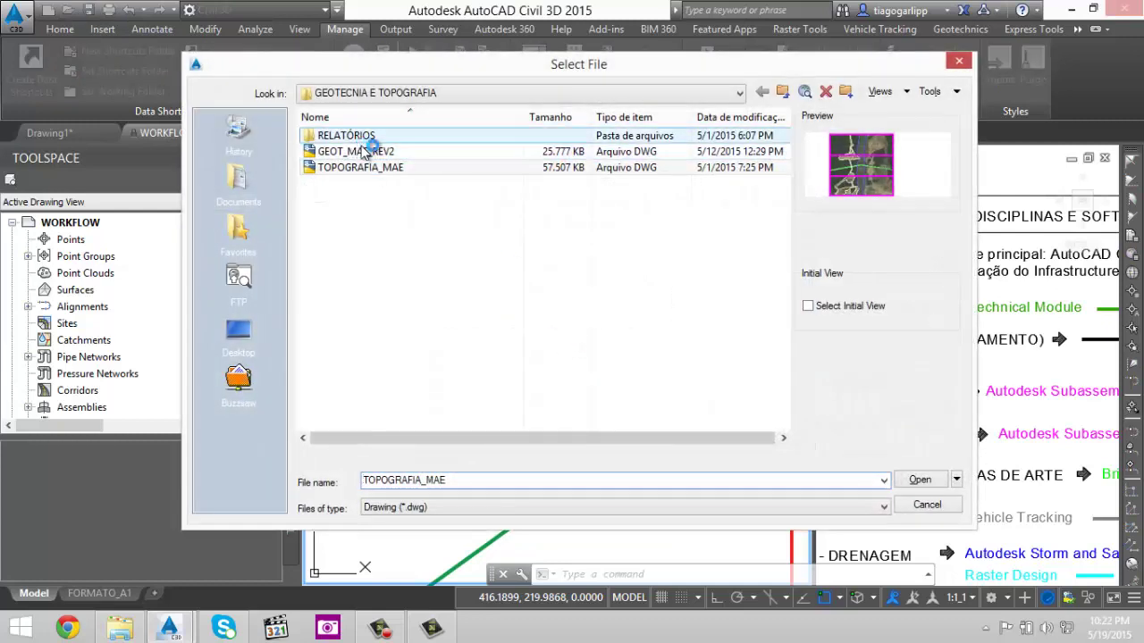
left_click(363, 152)
left_click(918, 483)
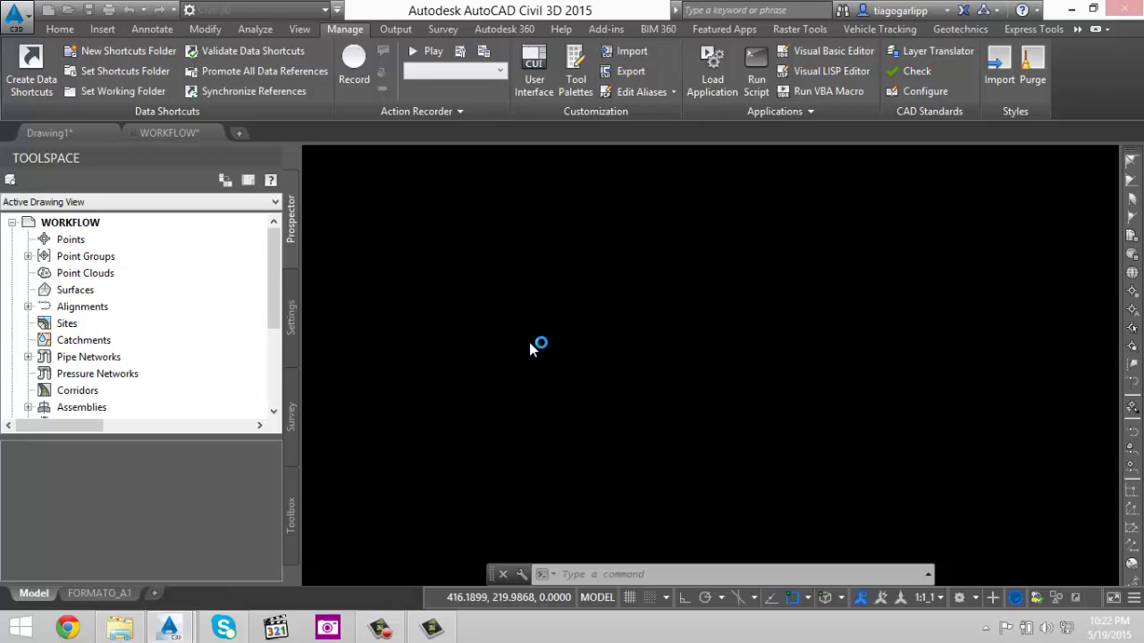
- Switch to File Explorer and open the geol_teste CSV file from the GEOTECNIA E TOPOGRAFIA folder in Excel
left_click(109, 632)
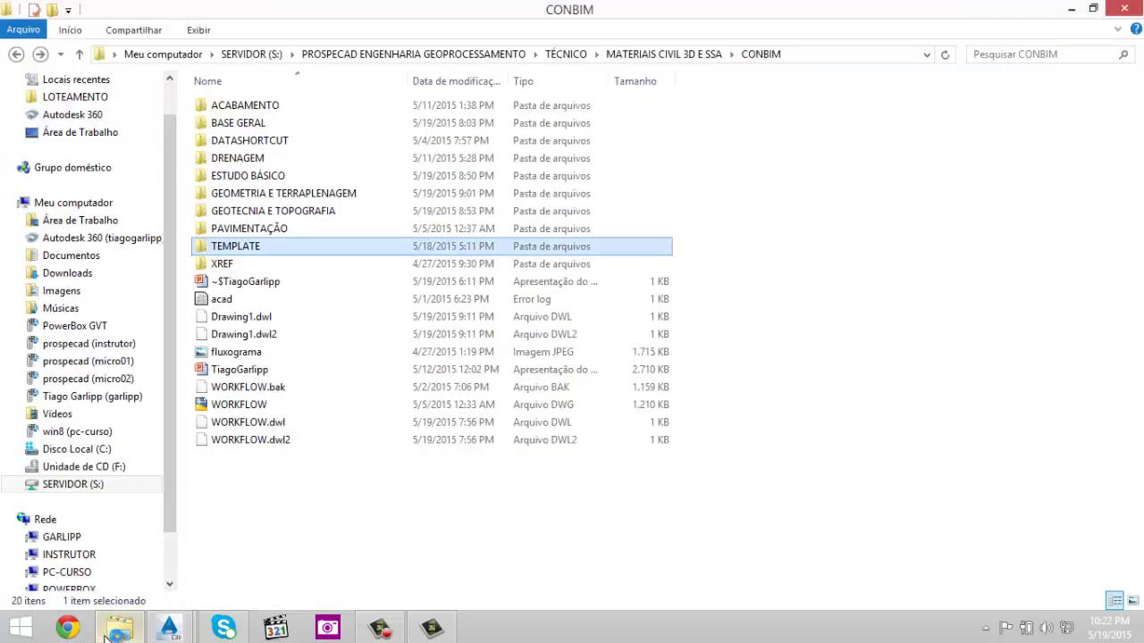
left_click(275, 212)
double_click(274, 212)
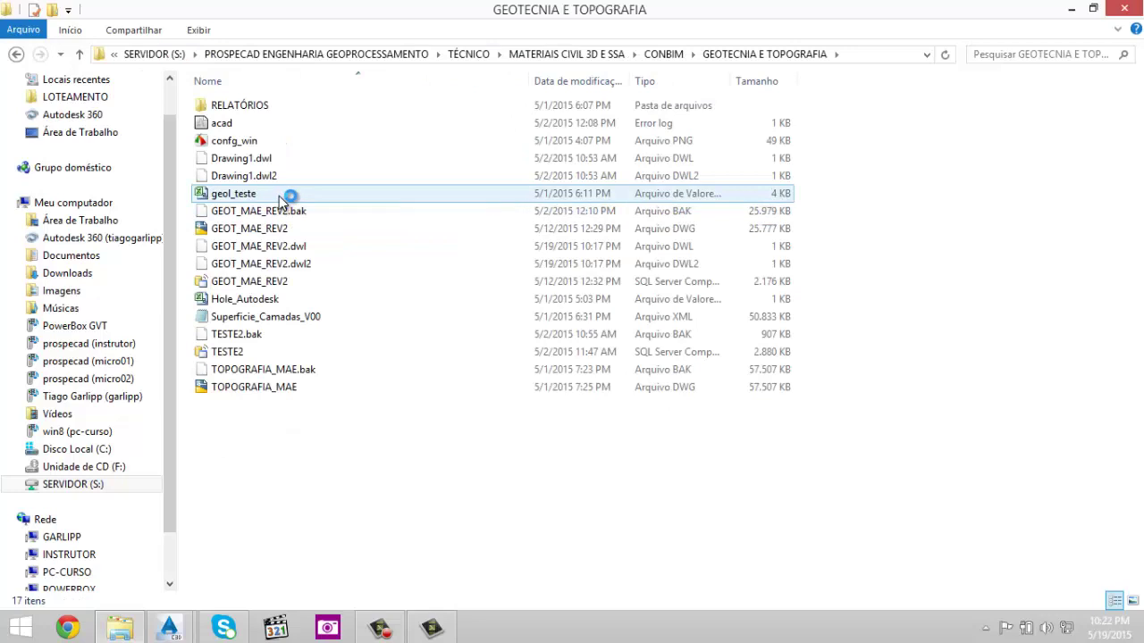
left_click(266, 194)
left_click(255, 298)
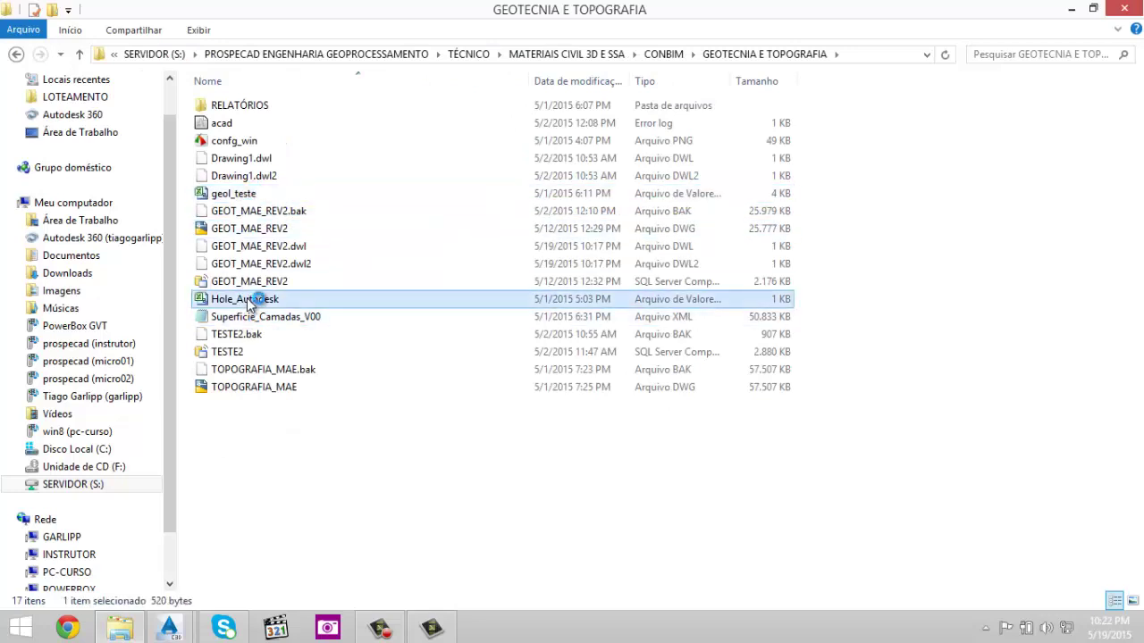
left_click(253, 196)
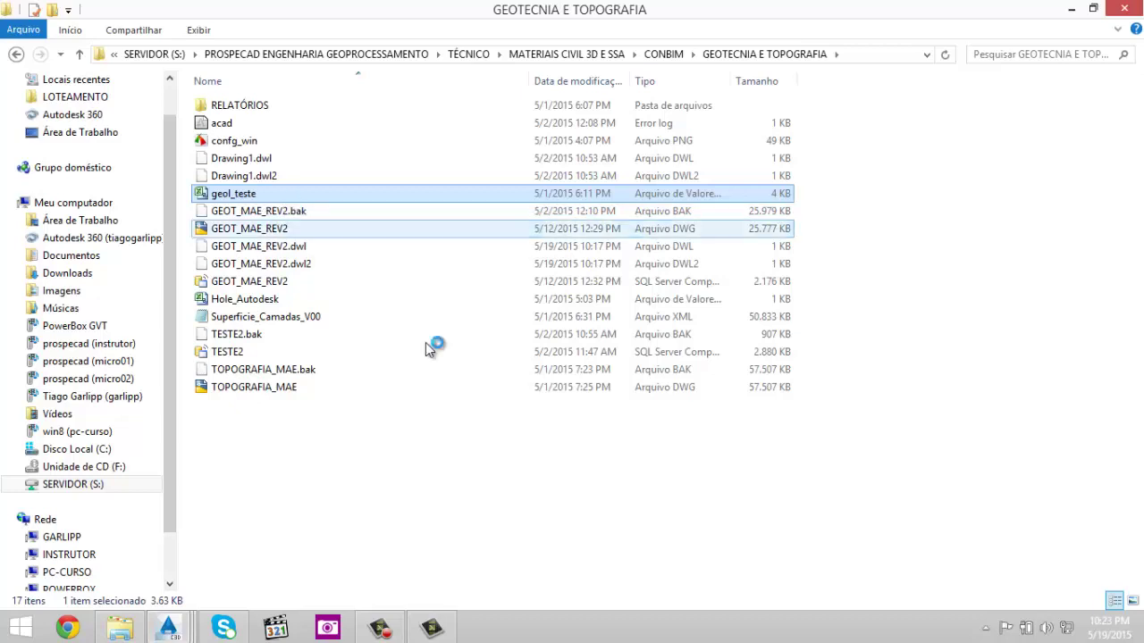
left_click(478, 456)
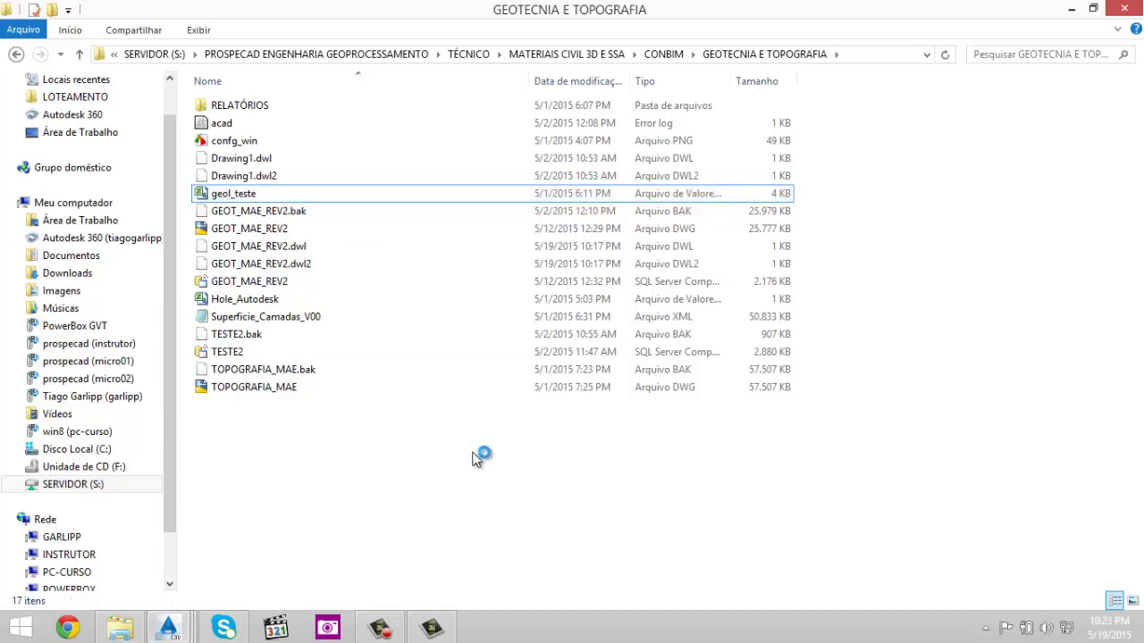
left_click(433, 629)
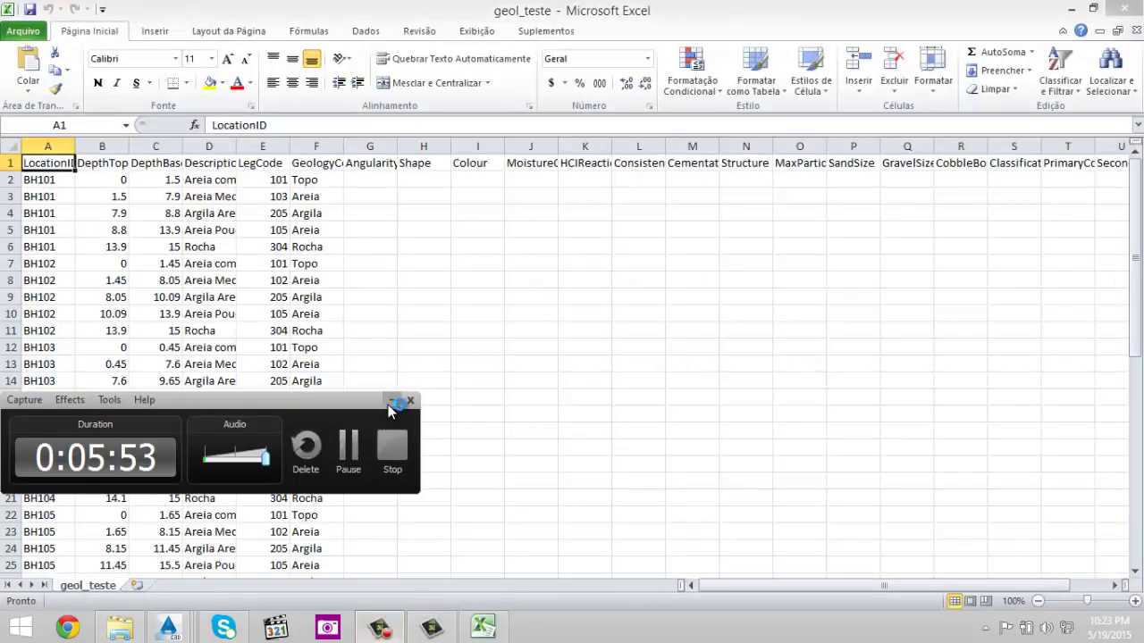
left_click(390, 400)
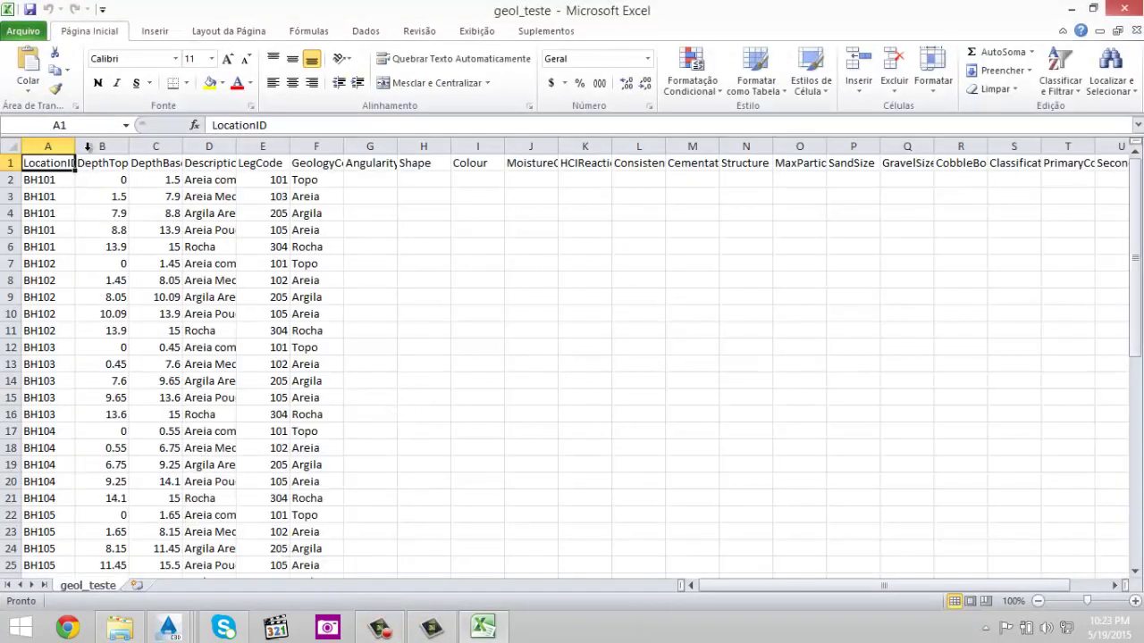
- Widen columns A to F so their headers and descriptions are fully readable, and decline reopening geol_teste.csv
left_click_drag(76, 146, 497, 146)
double_click(552, 146)
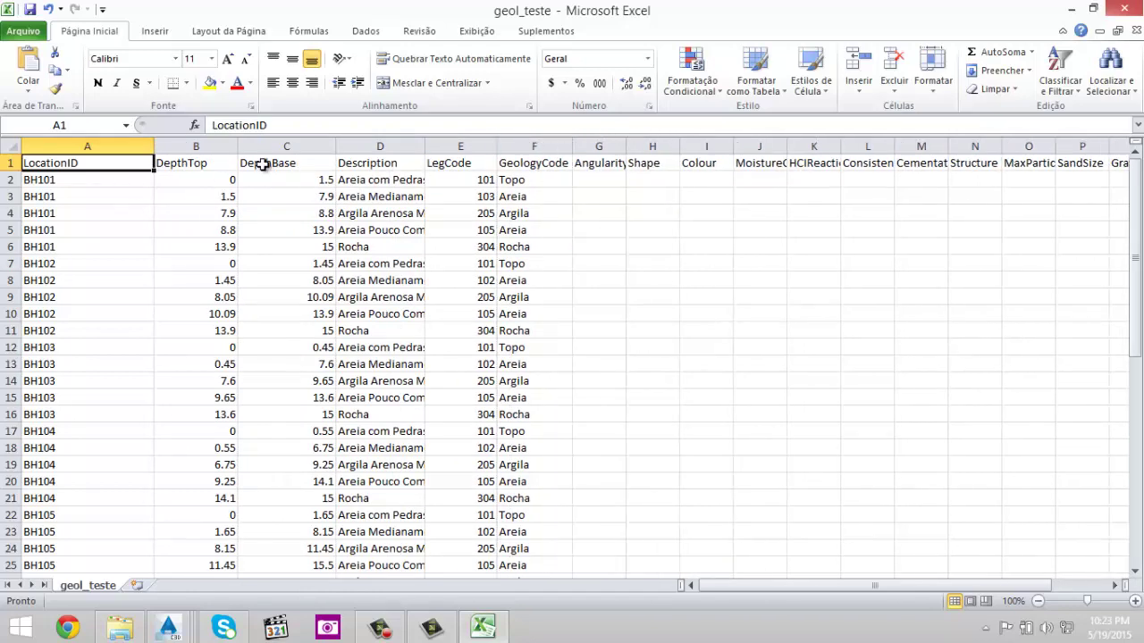
double_click(425, 146)
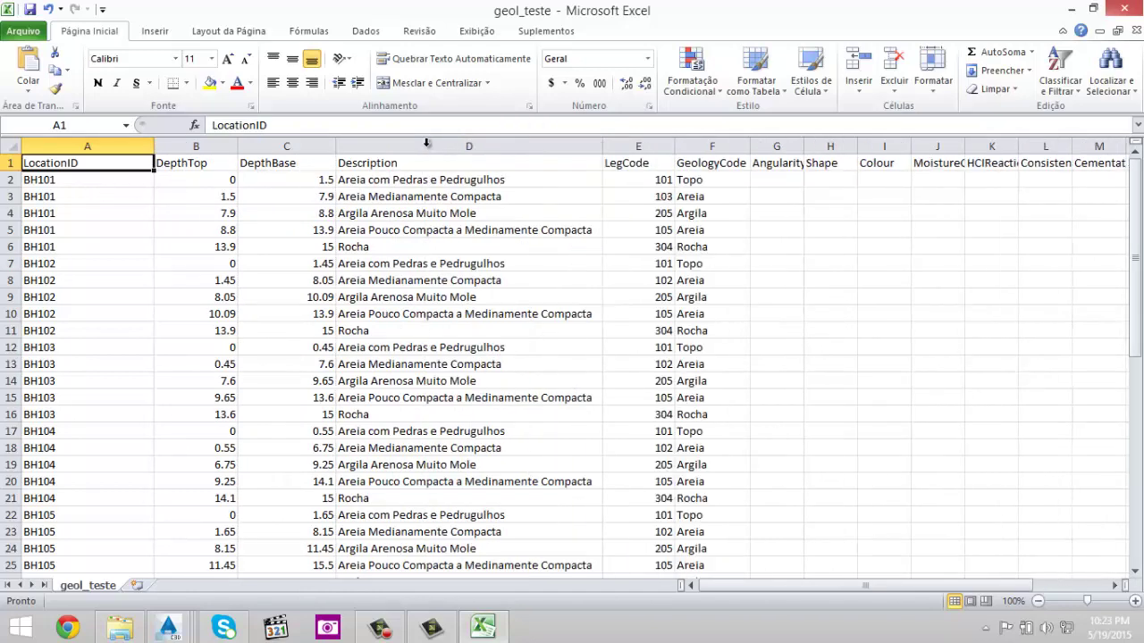
left_click(108, 183)
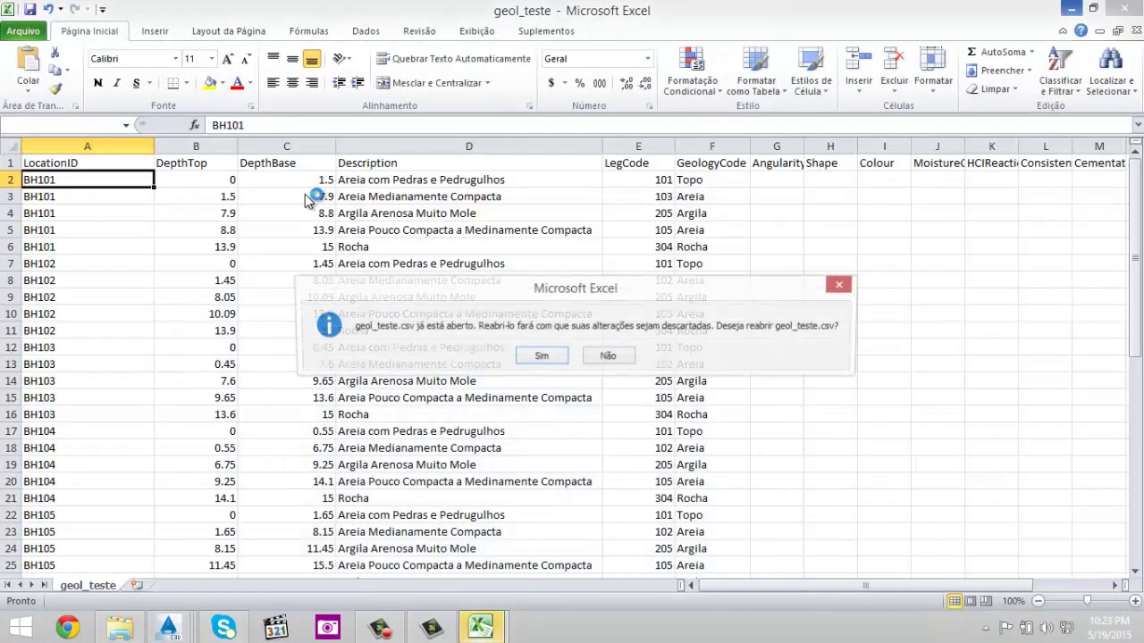
left_click(614, 356)
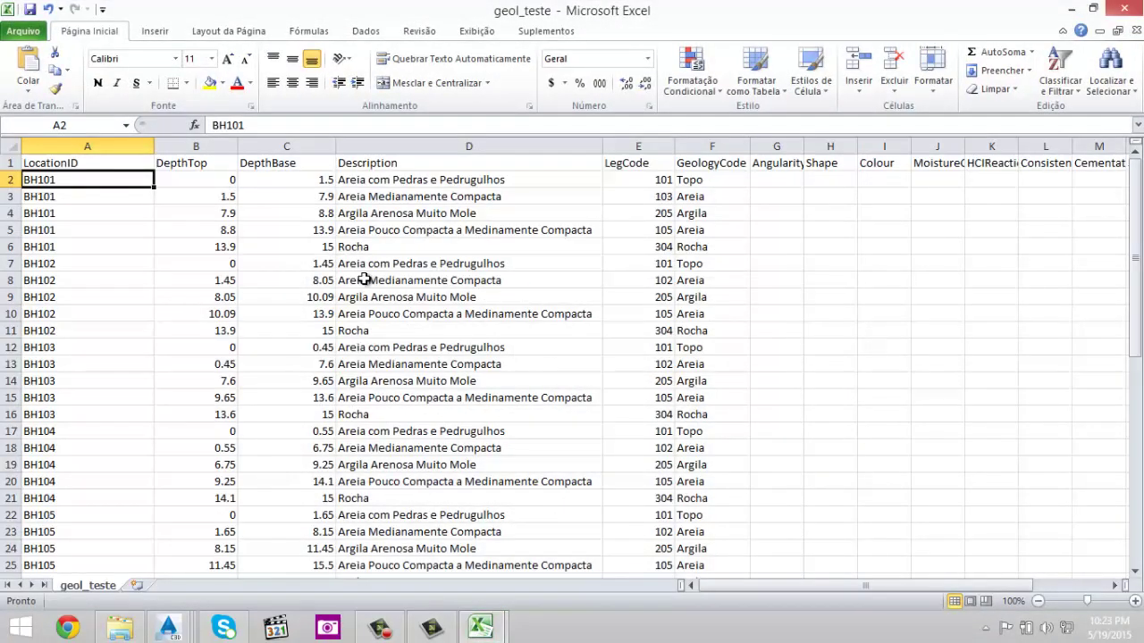
- Examine the LocationID entries of borehole BH101 in rows 2 to 6
left_click(56, 196)
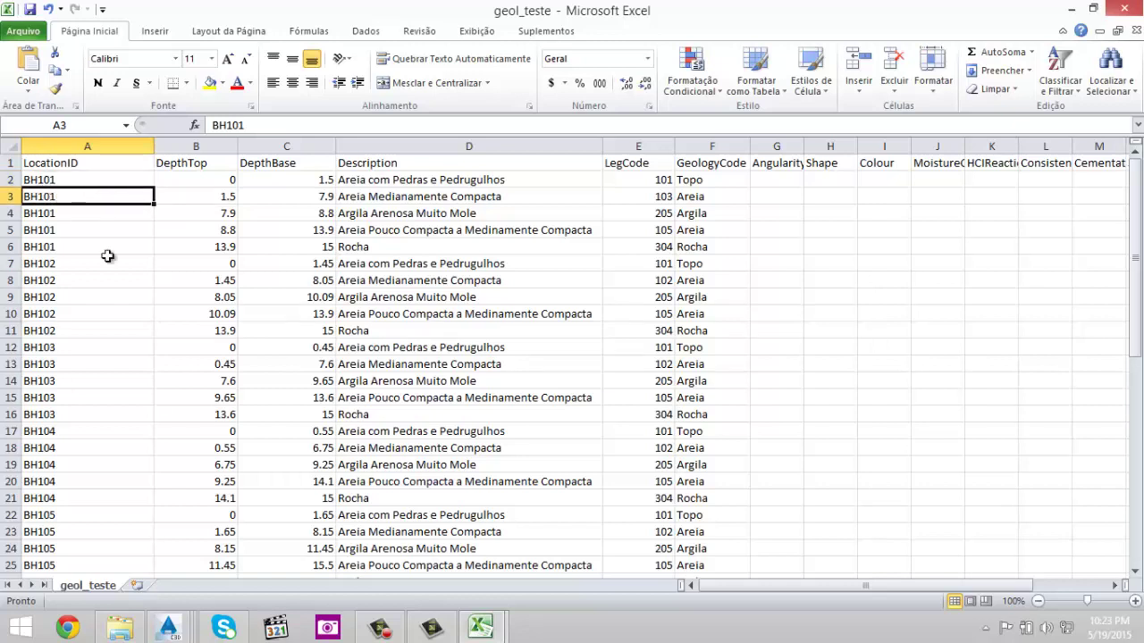
left_click(76, 214)
left_click(30, 179)
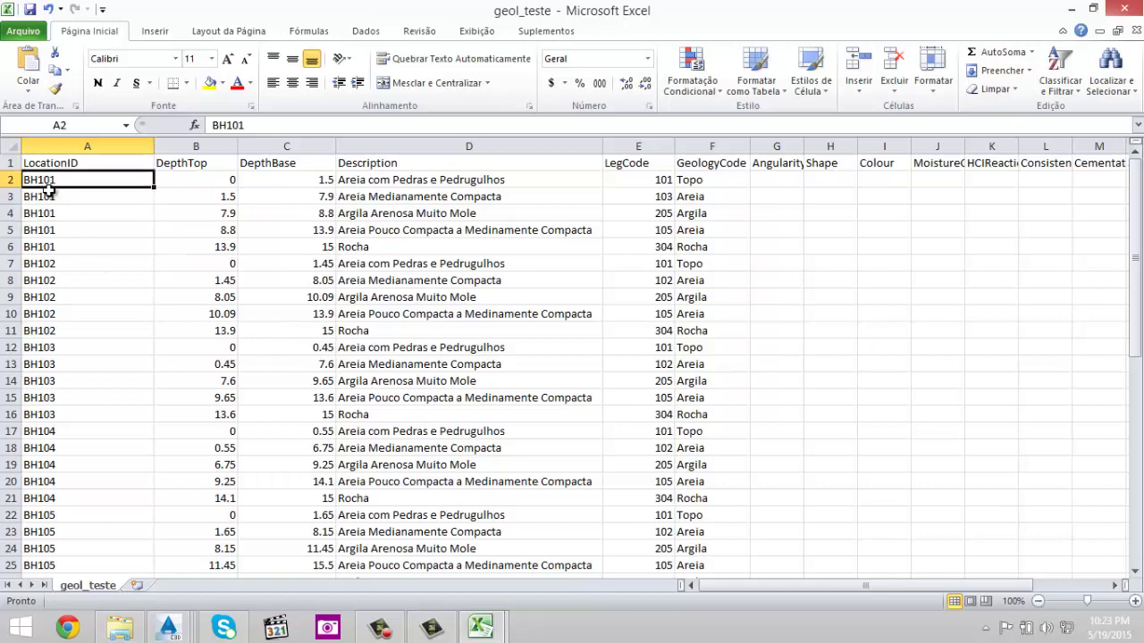
left_click(50, 198)
left_click(61, 215)
left_click(66, 230)
left_click(68, 248)
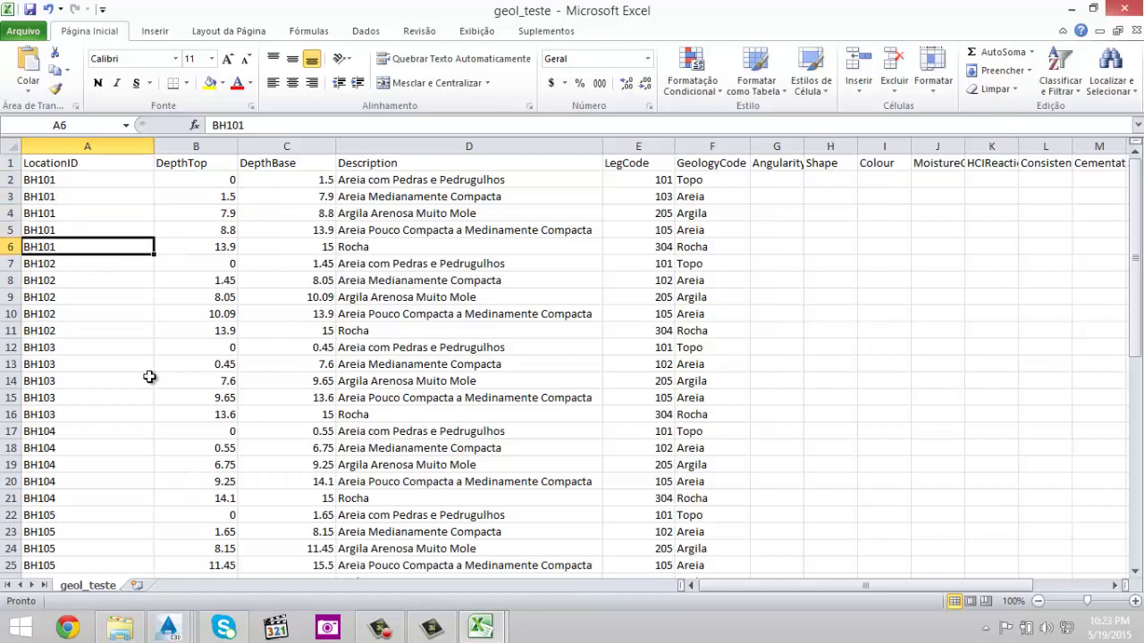
left_click_drag(56, 178, 295, 246)
- Examine the DepthTop, DepthBase, Description and LegCode values of BH101's first layer in row 2
left_click(210, 179)
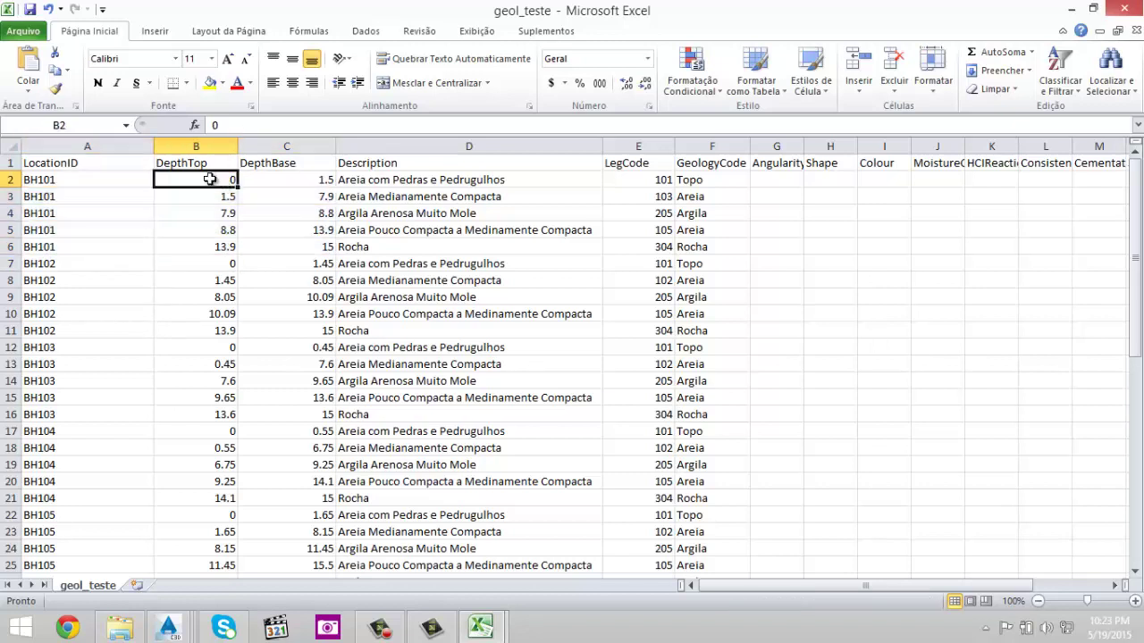
left_click(283, 179)
left_click(210, 176)
left_click(310, 180)
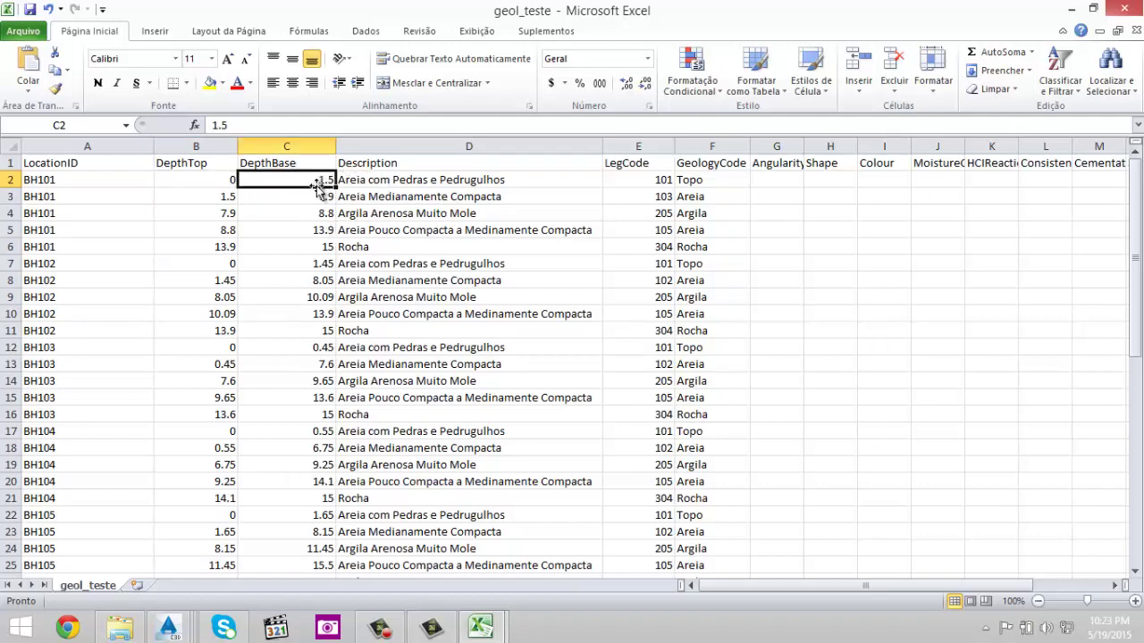
left_click(365, 179)
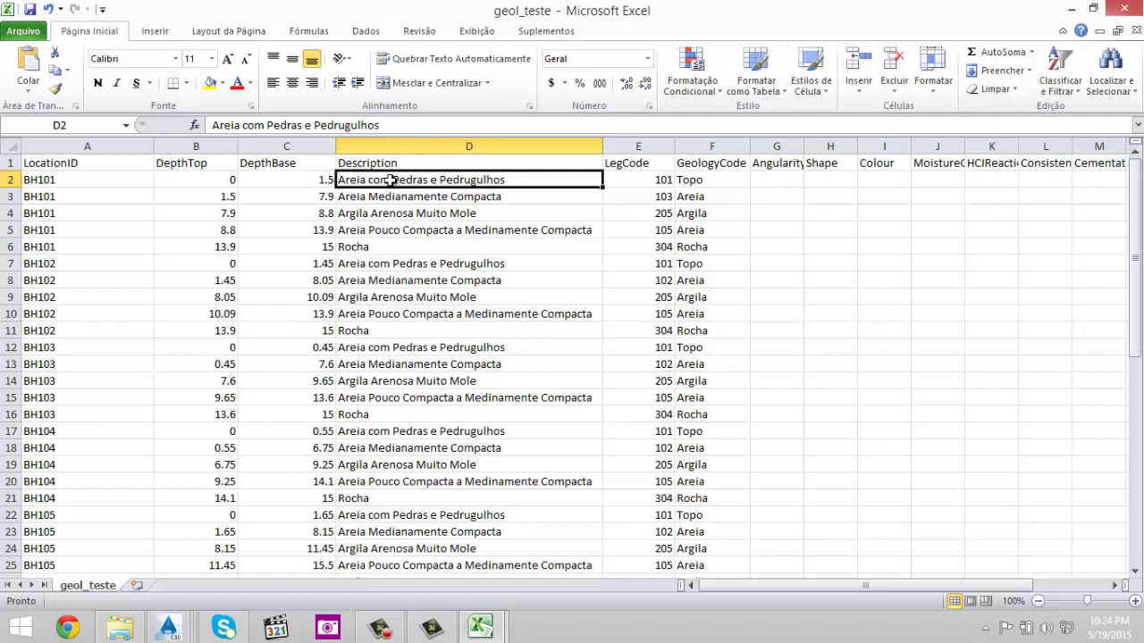
left_click(648, 177)
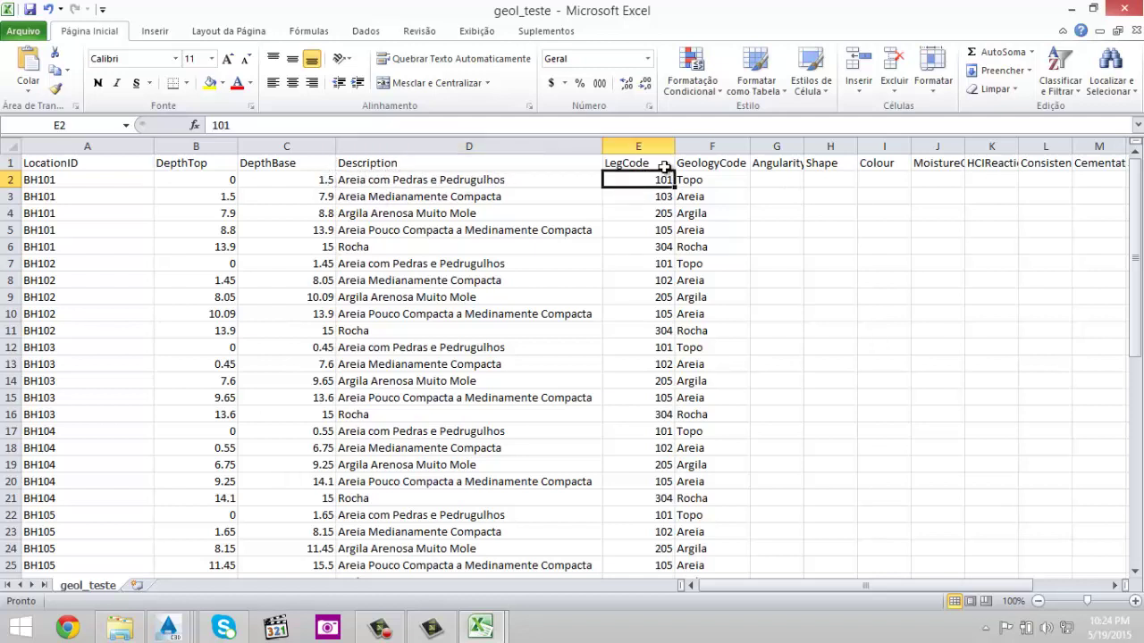
- Widen the LegCode and GeologyCode columns slightly and select the first layer's geology code
left_click_drag(674, 146, 687, 145)
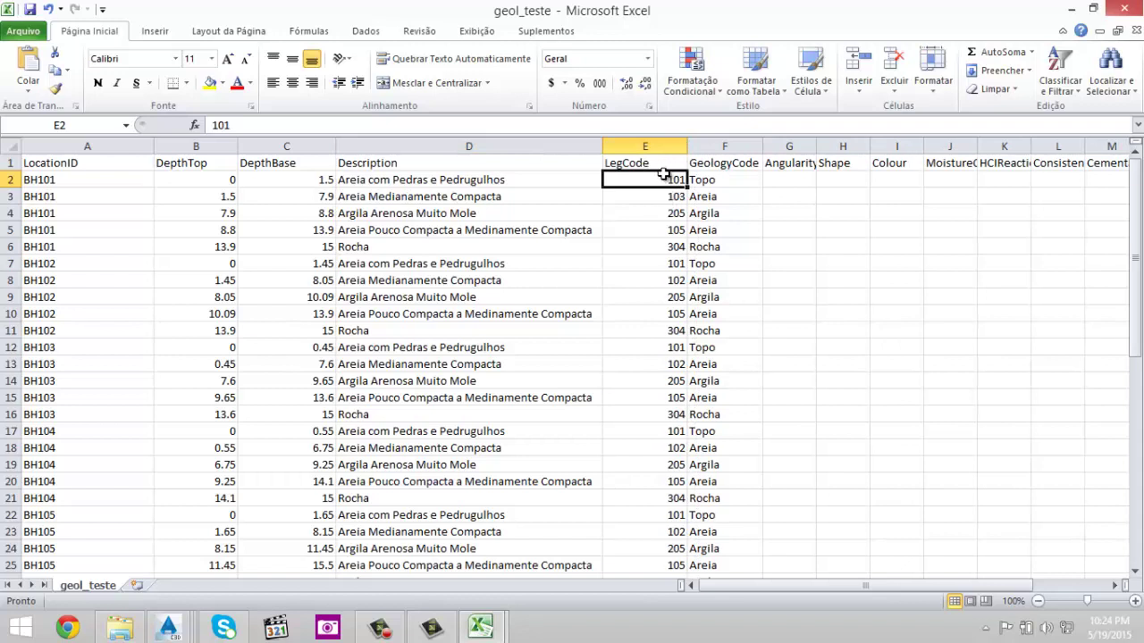
left_click_drag(761, 146, 766, 146)
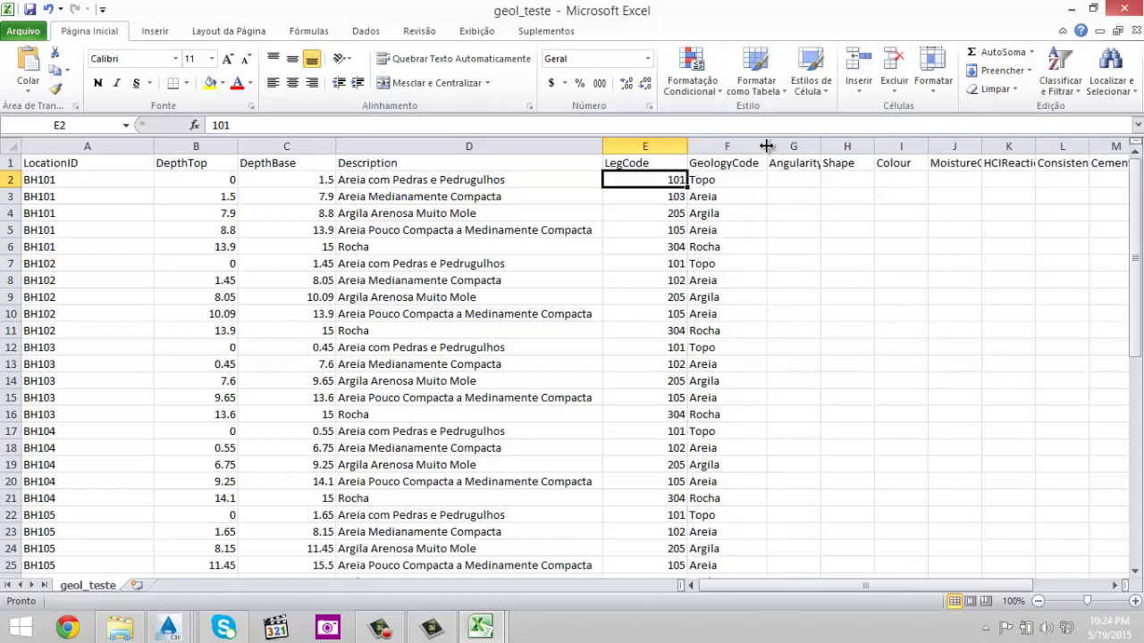
left_click(732, 183)
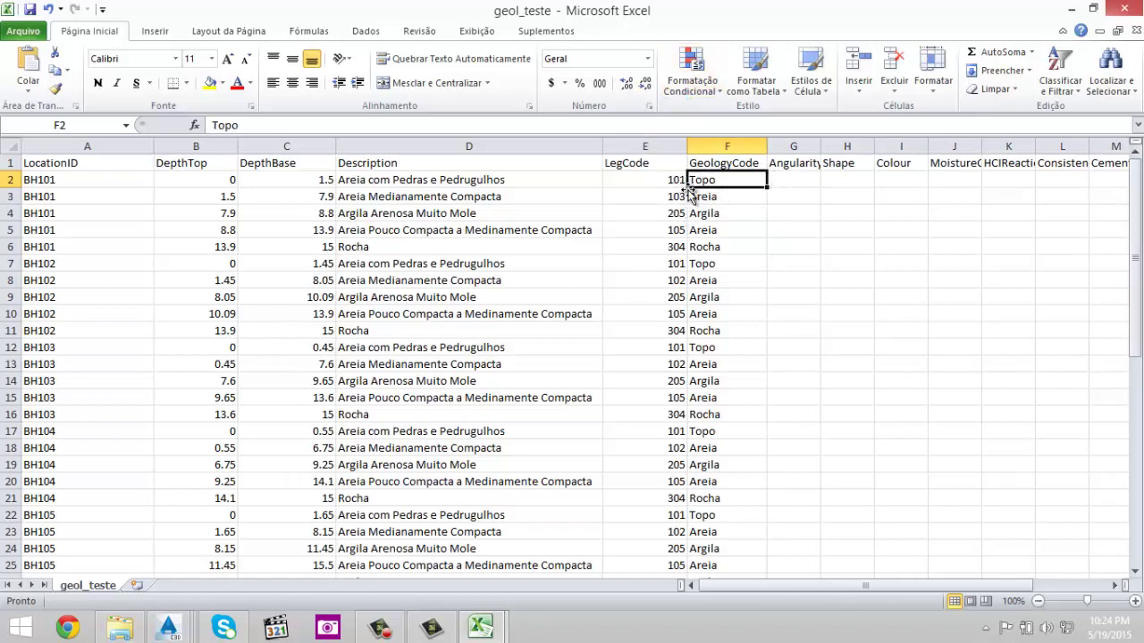
- Examine the depths, description and geology code of BH101's second layer in row 3
left_click(213, 198)
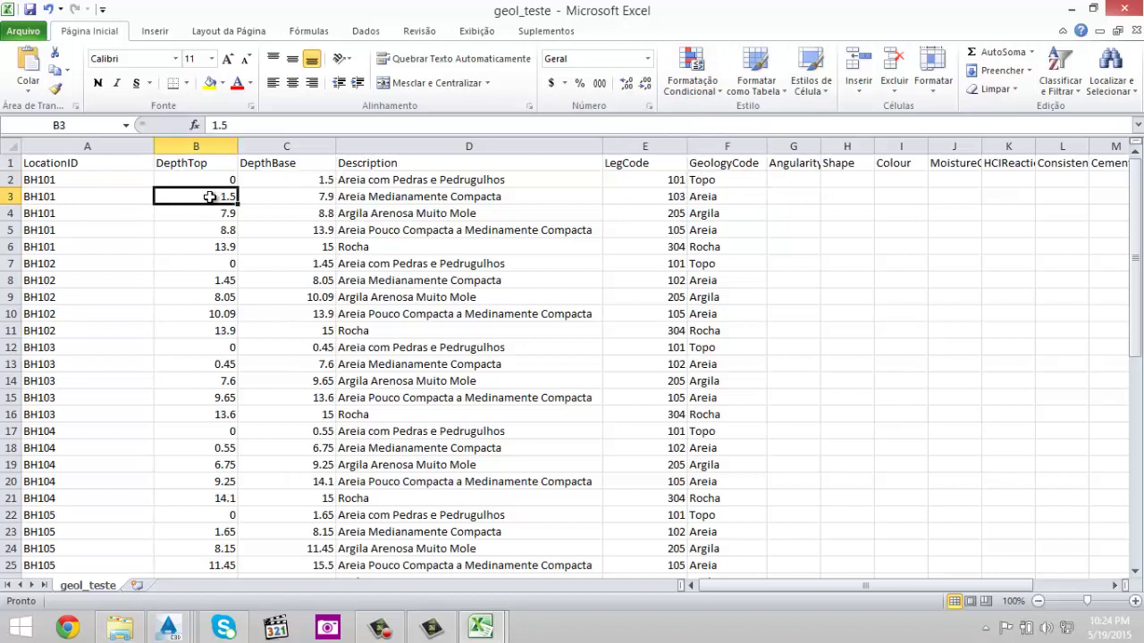
left_click(312, 196)
left_click(386, 195)
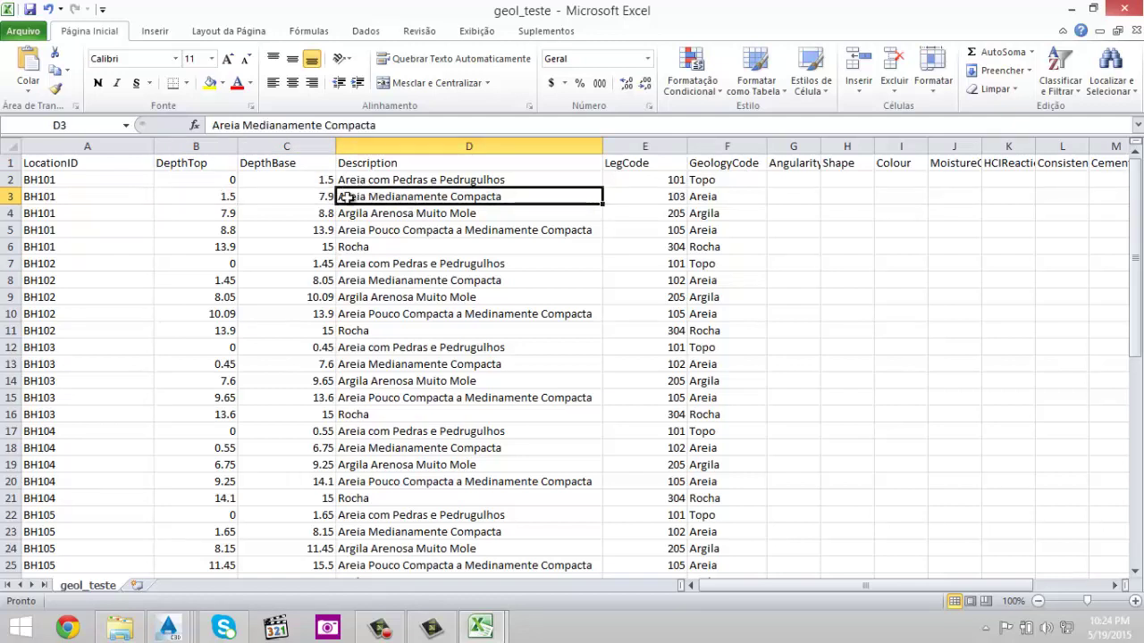
left_click(193, 207)
left_click(426, 195)
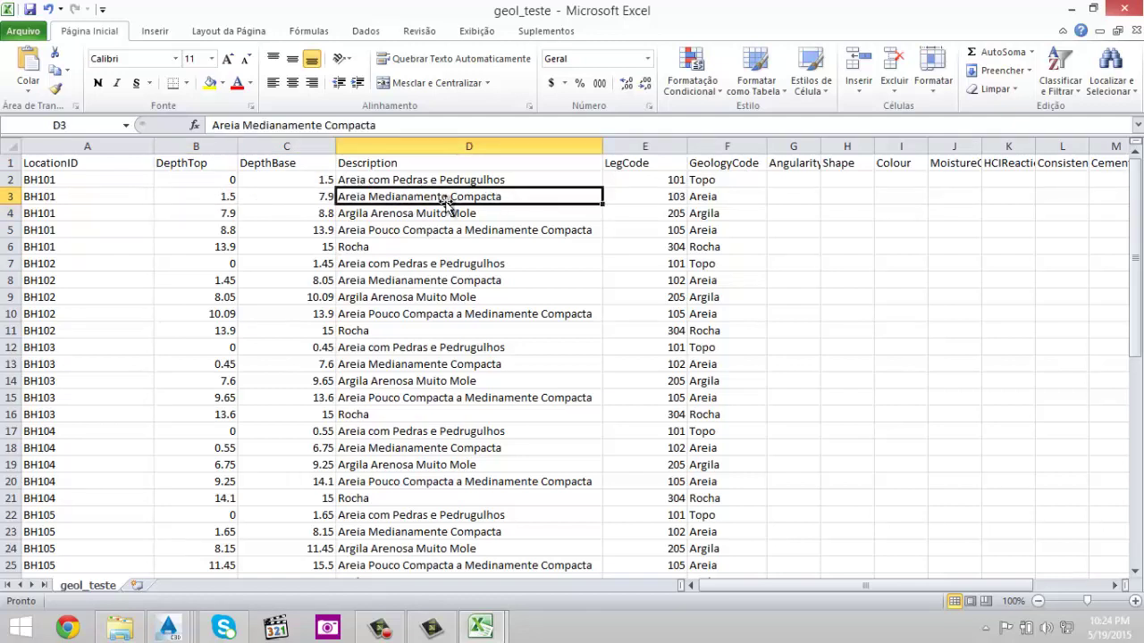
left_click(728, 197)
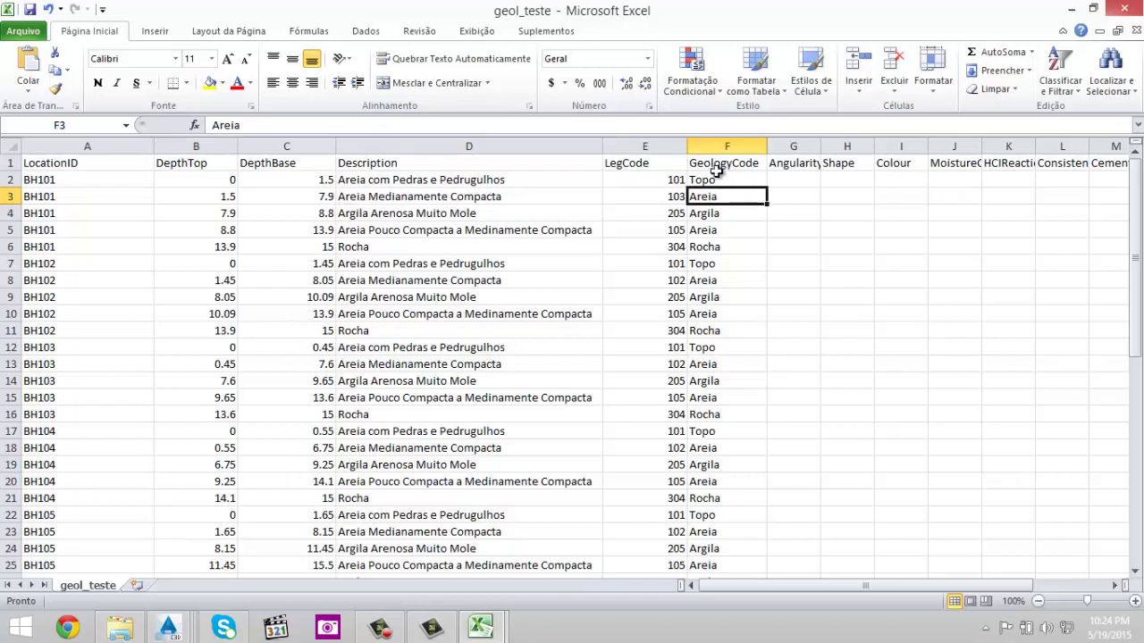
- Examine the second layer's LegCode and the layer rows of the remaining boreholes, from BH102 through BH108
left_click(664, 195)
scroll(102, 196, "down", 8)
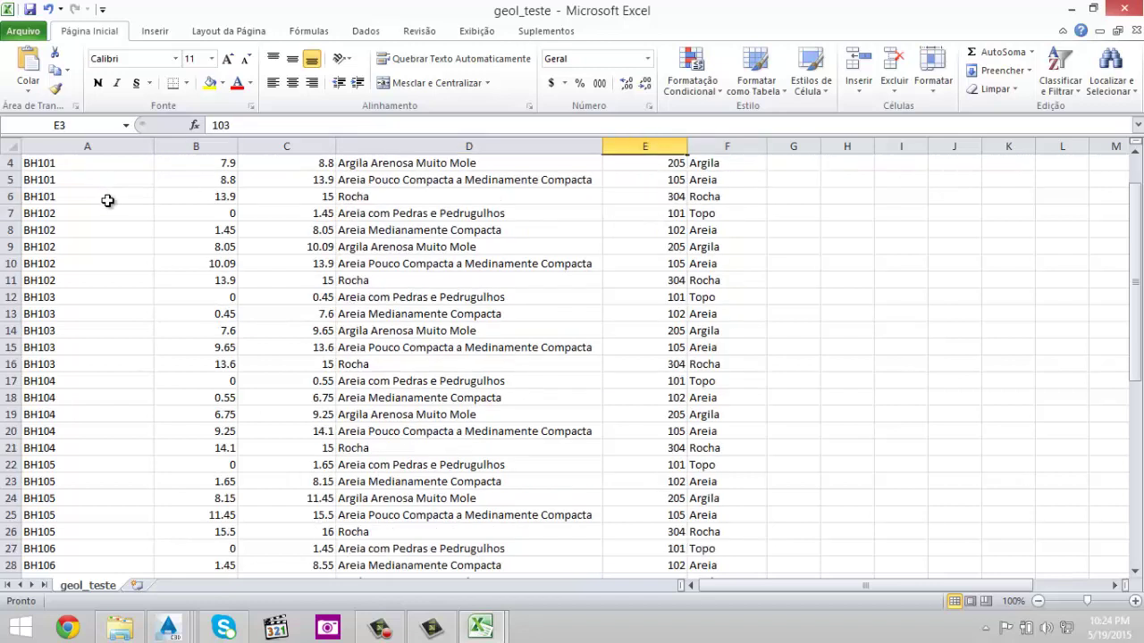
scroll(116, 204, "up", 8)
scroll(127, 208, "down", 13)
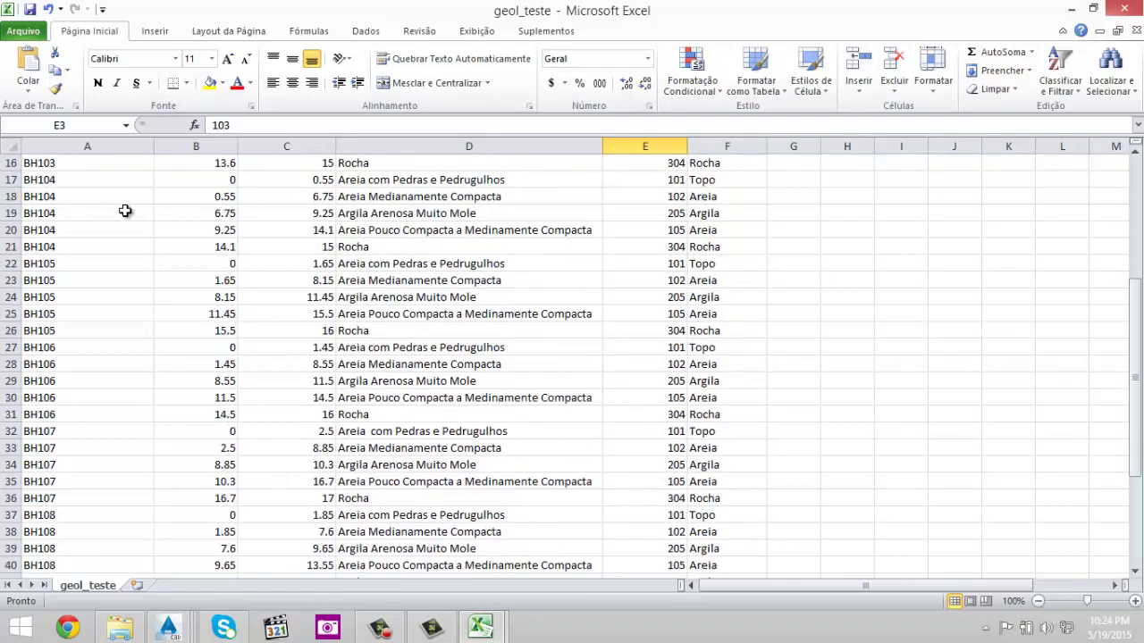
scroll(117, 219, "up", 5)
scroll(118, 220, "up", 8)
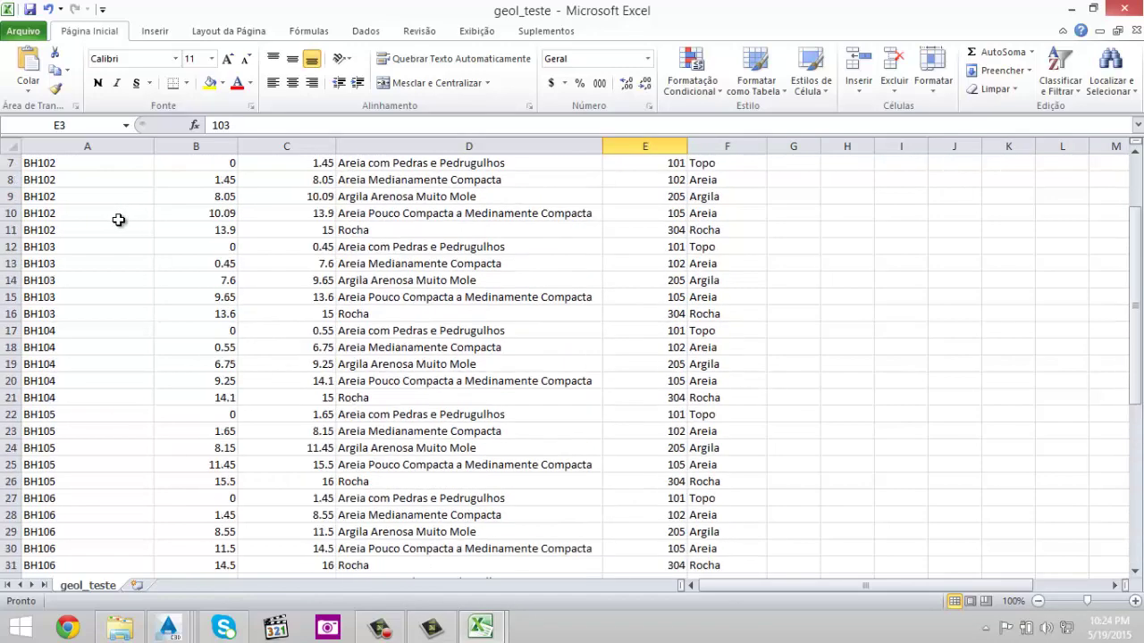
- Close geol_teste without saving and open the Hole_Autodesk CSV file from the GEOTECNIA E TOPOGRAFIA folder
left_click(1124, 9)
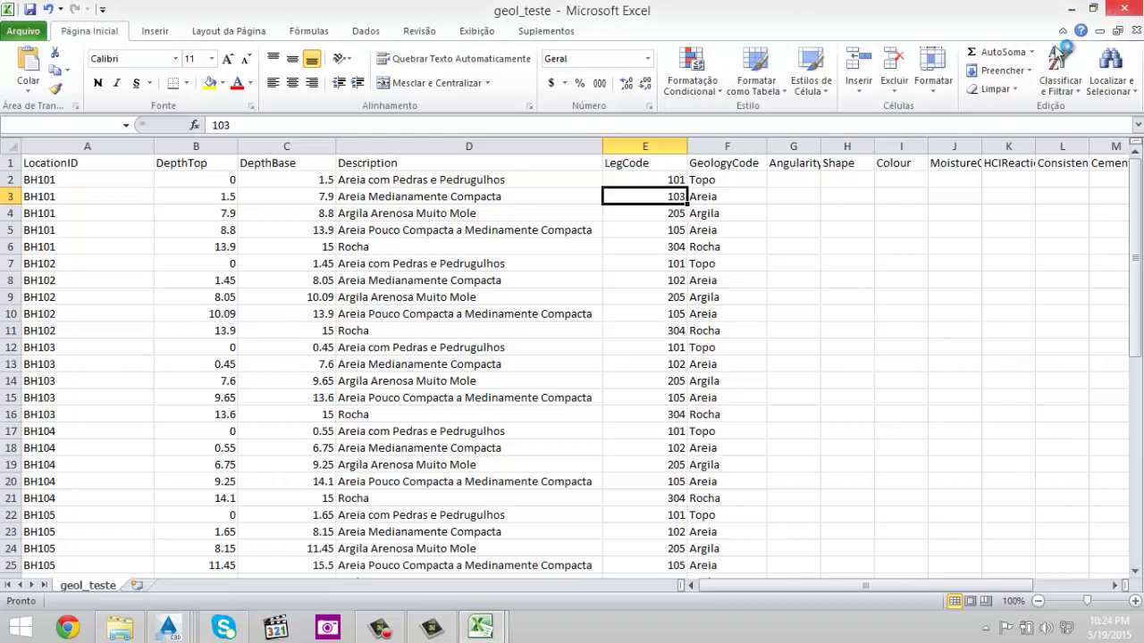
left_click(563, 333)
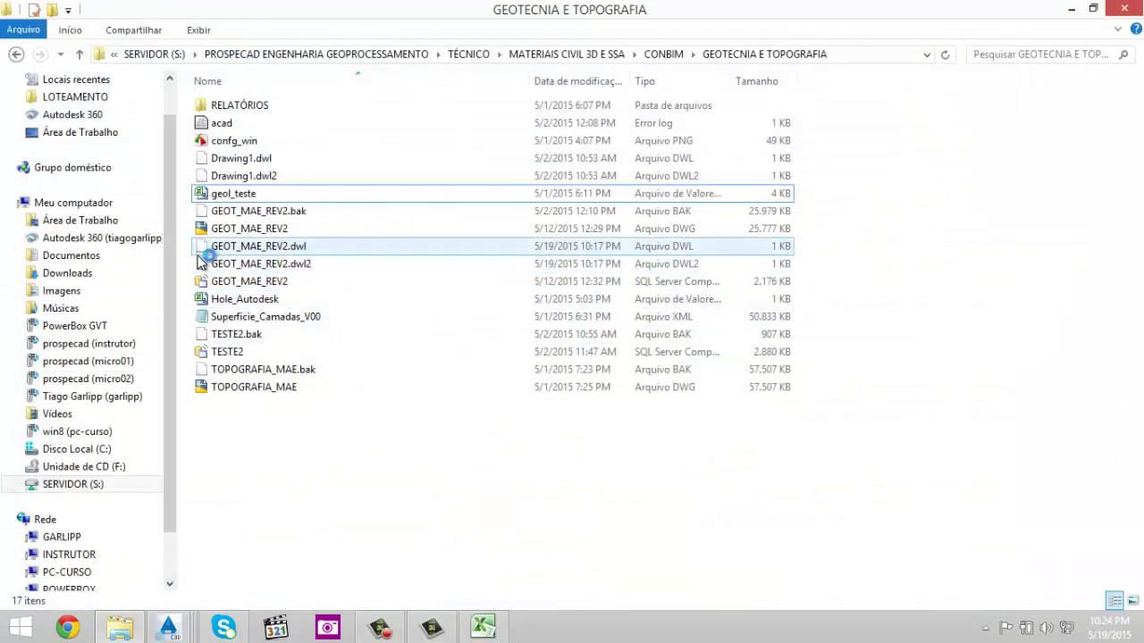
double_click(240, 300)
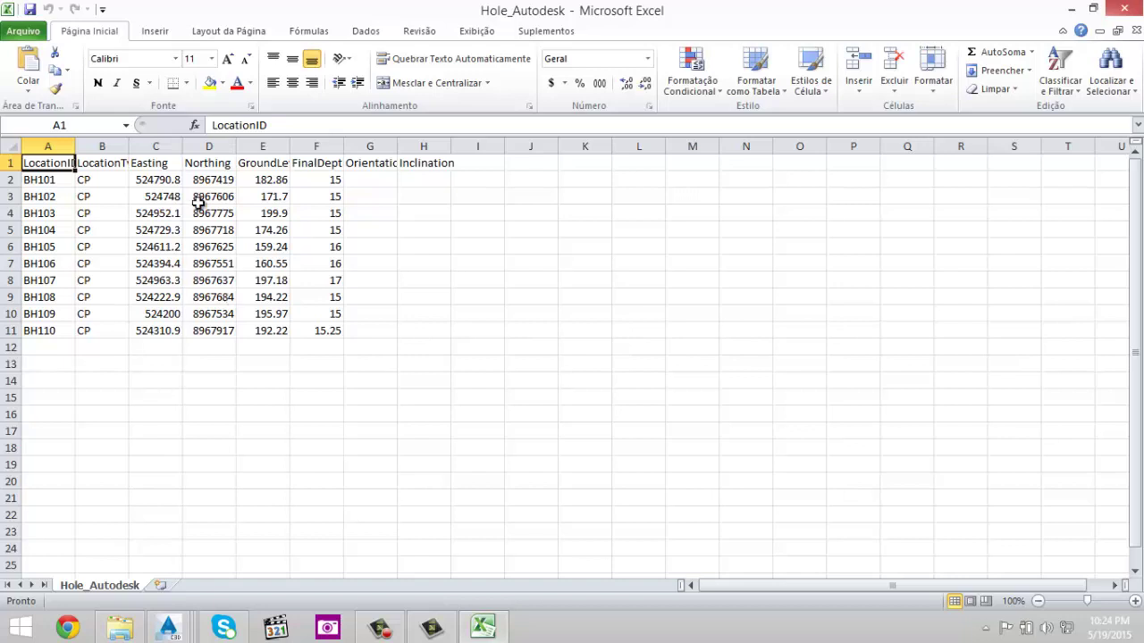
- Widen the LocationID, LocationType, Easting and Northing columns so their full contents can be read
double_click(75, 146)
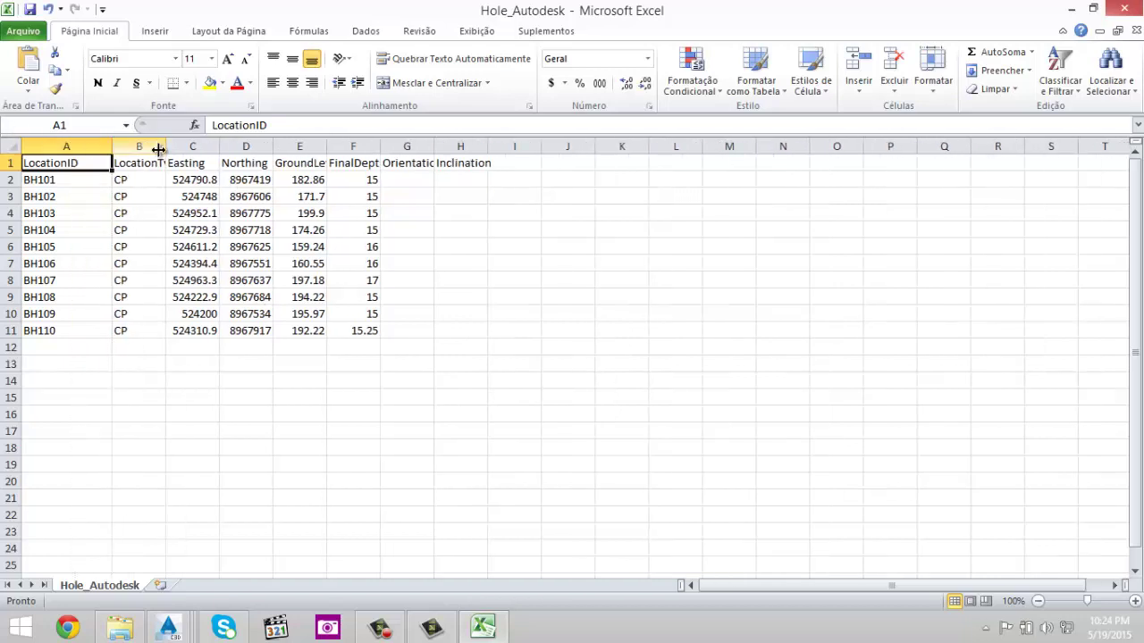
left_click_drag(161, 147, 294, 146)
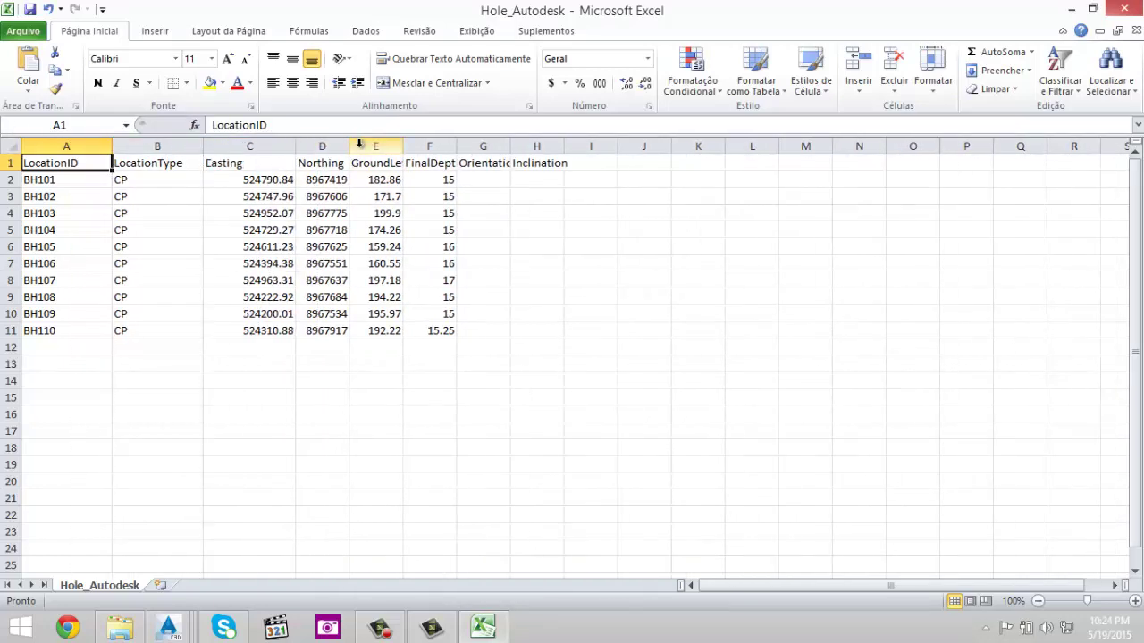
double_click(350, 146)
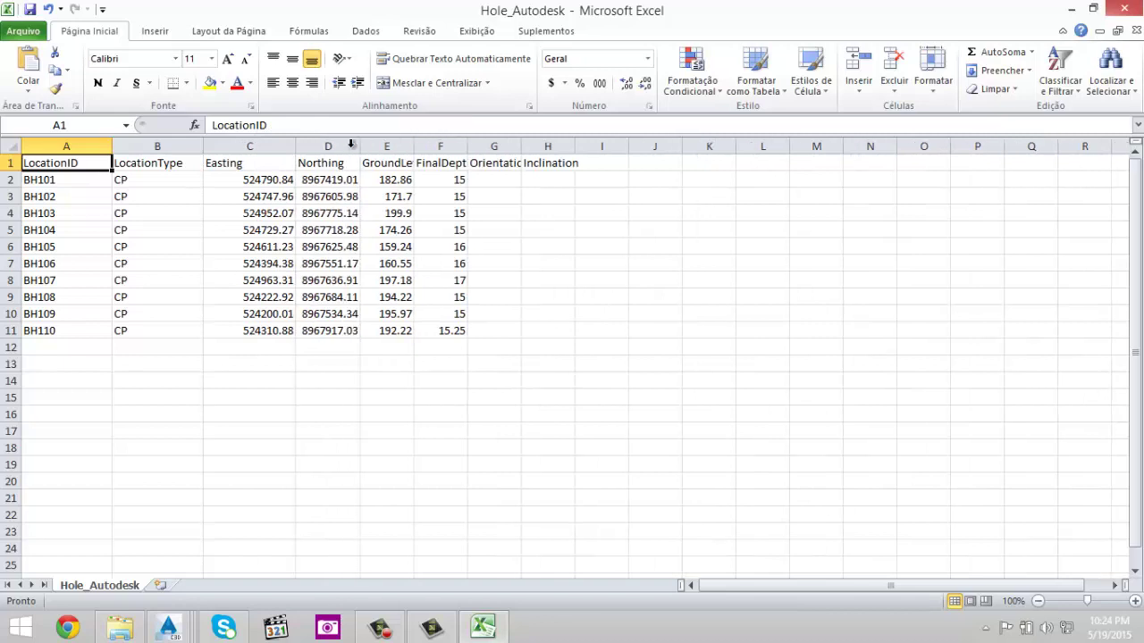
- Examine borehole BH101's LocationID, LocationType, Easting and Northing values in row 2
left_click(51, 180)
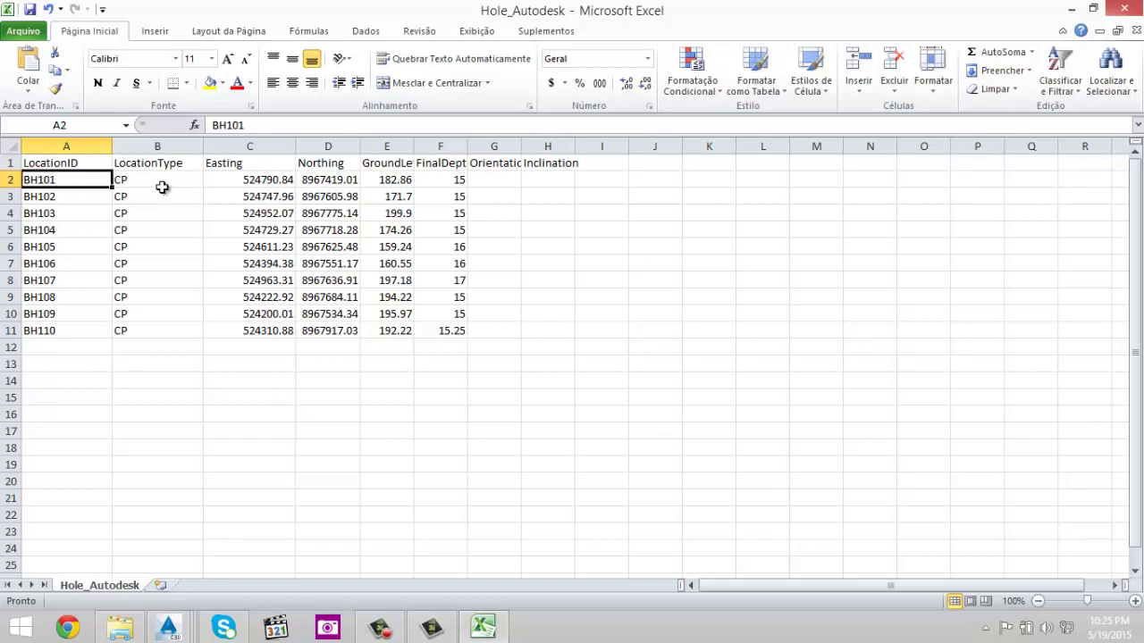
left_click(155, 181)
left_click(246, 181)
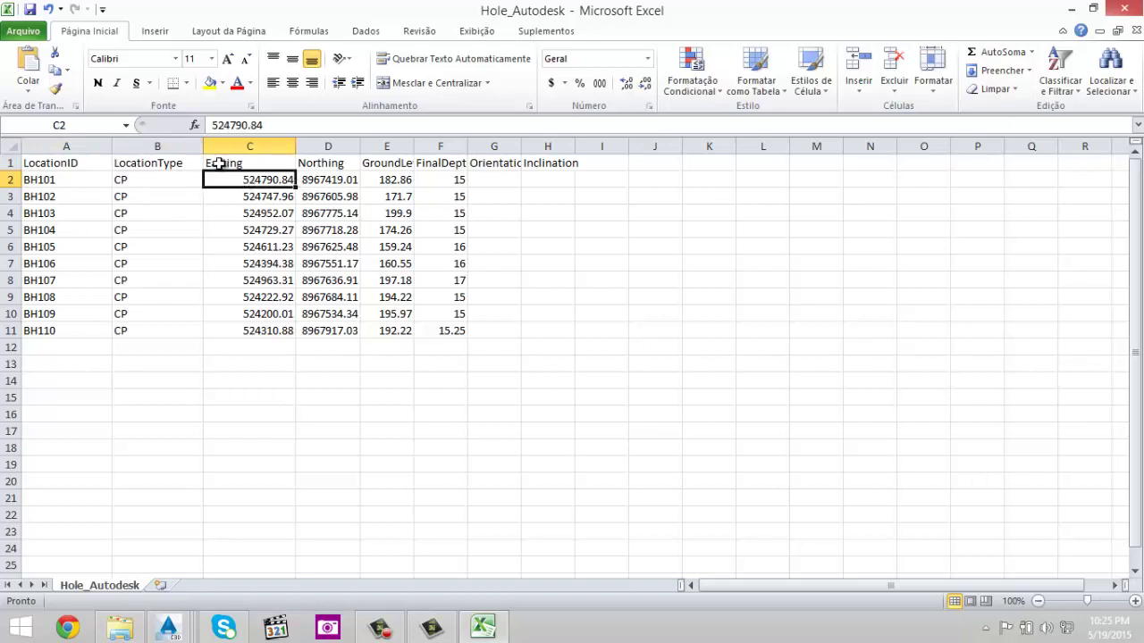
left_click(327, 181)
- Widen the GroundLevel and FinalDepth columns and examine BH101's ground level and final depth
left_click_drag(436, 155, 467, 155)
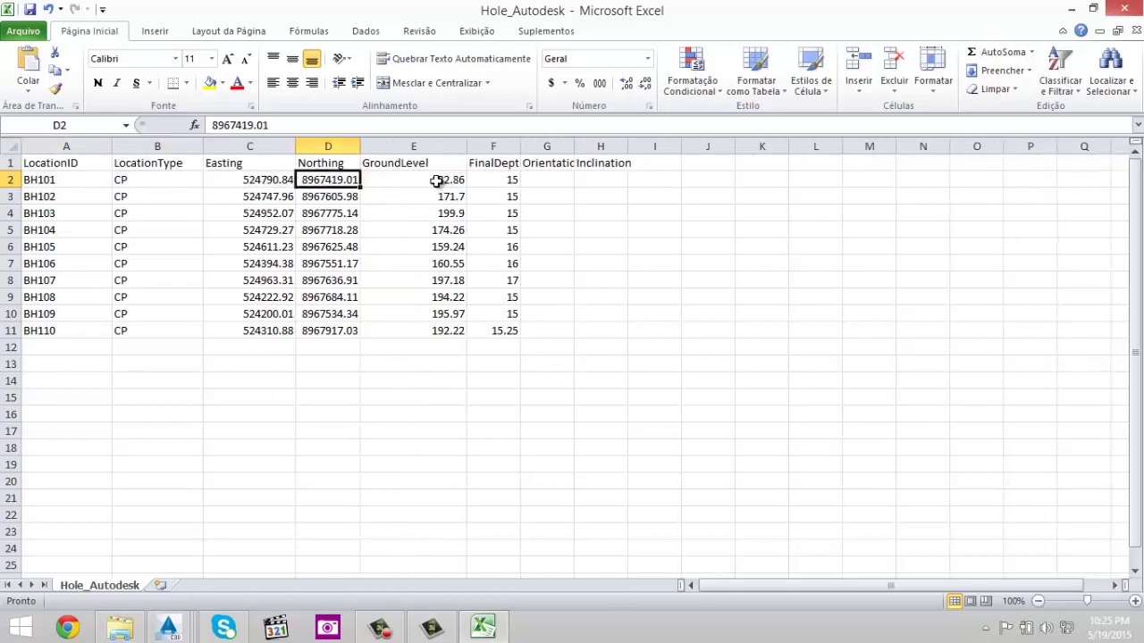
left_click(434, 178)
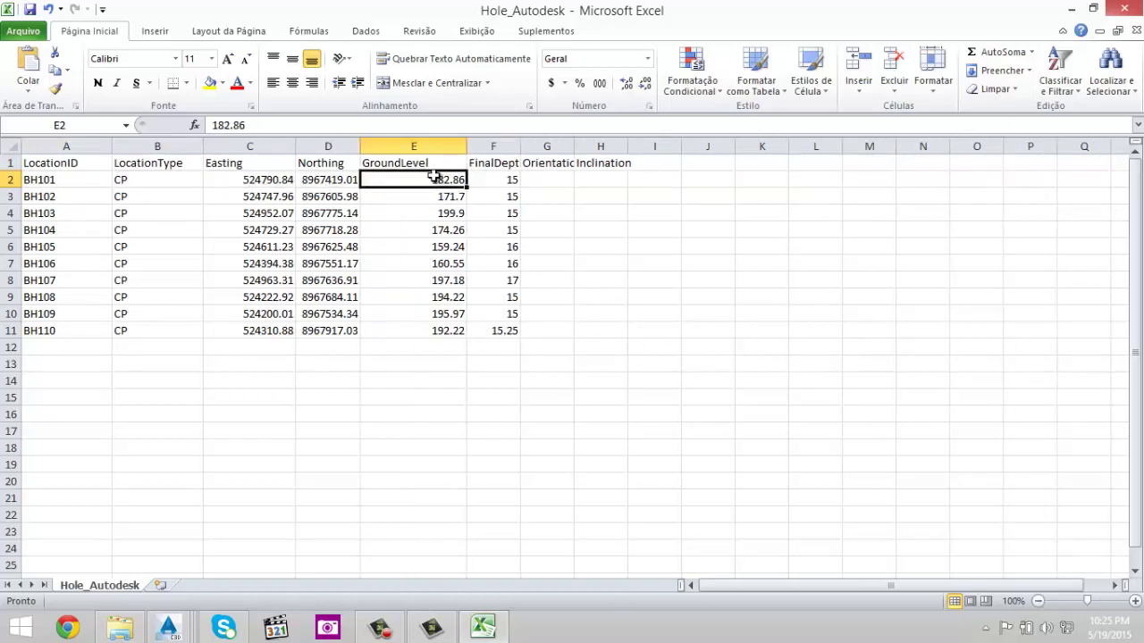
left_click(490, 183)
left_click_drag(521, 145, 566, 145)
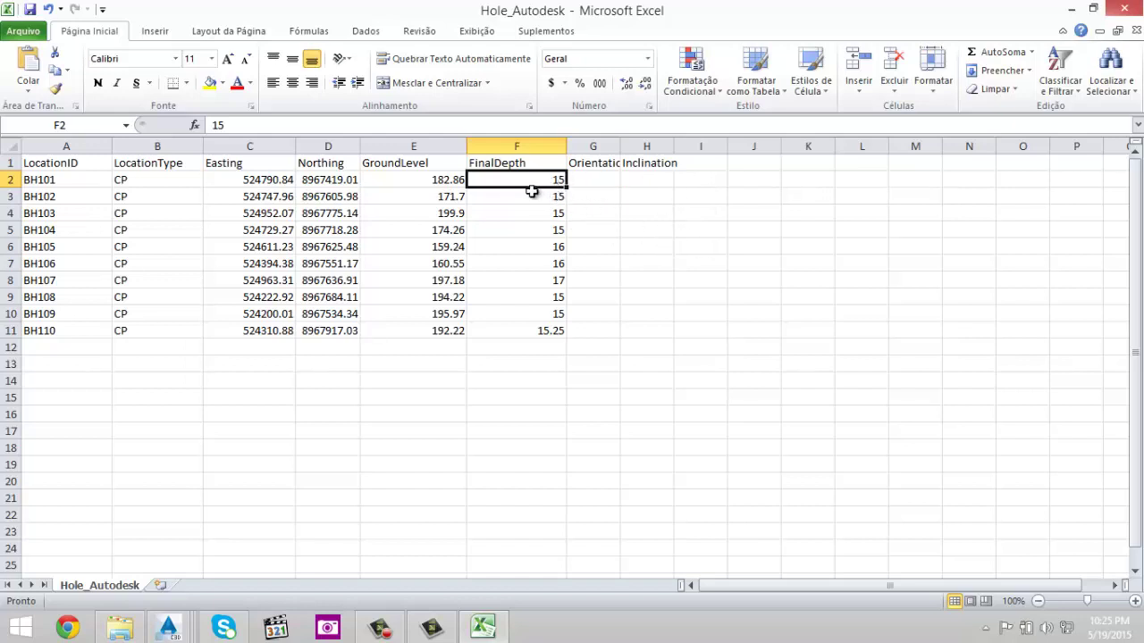
- Close Hole_Autodesk without saving and switch to the GEOT_MAE_REV2 drawing in Civil 3D
left_click(1129, 10)
left_click(565, 331)
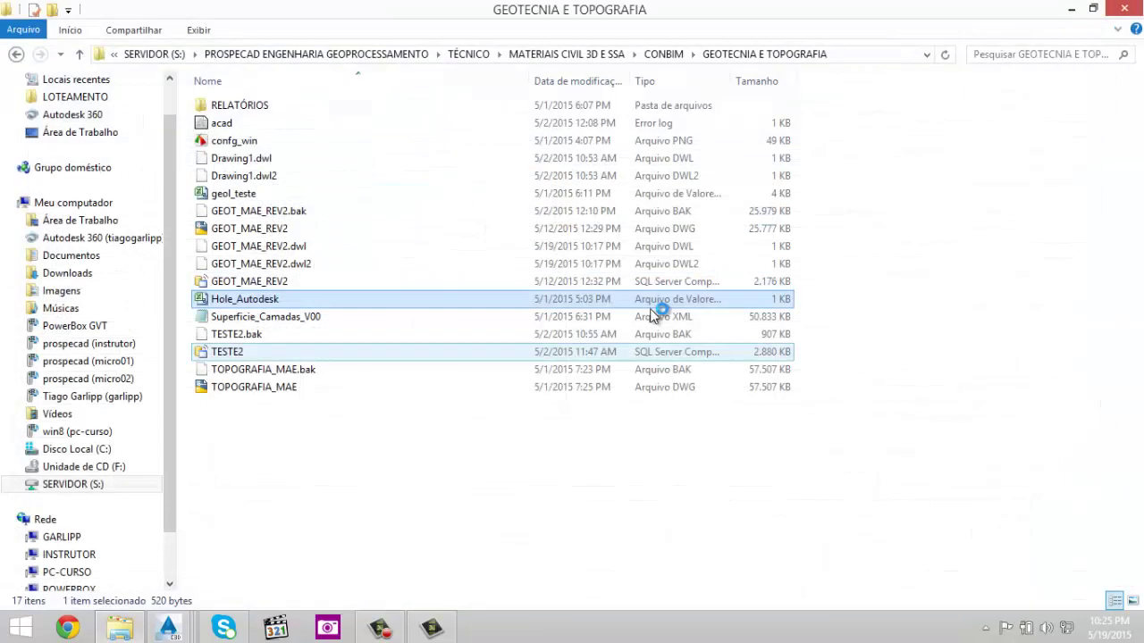
mouse_move(176, 636)
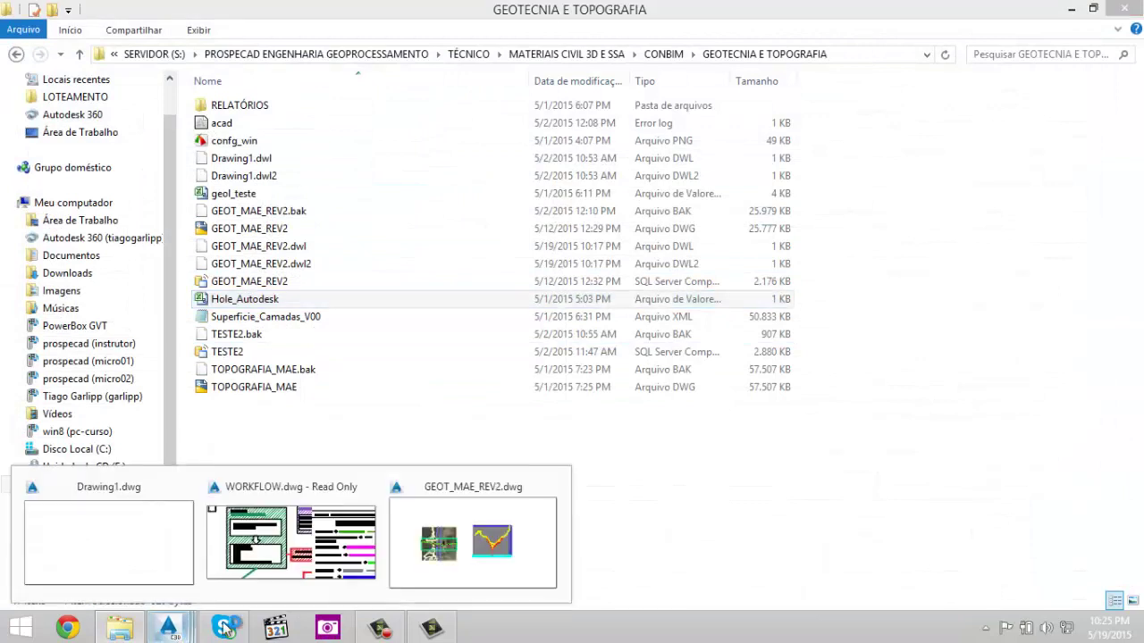
left_click(438, 531)
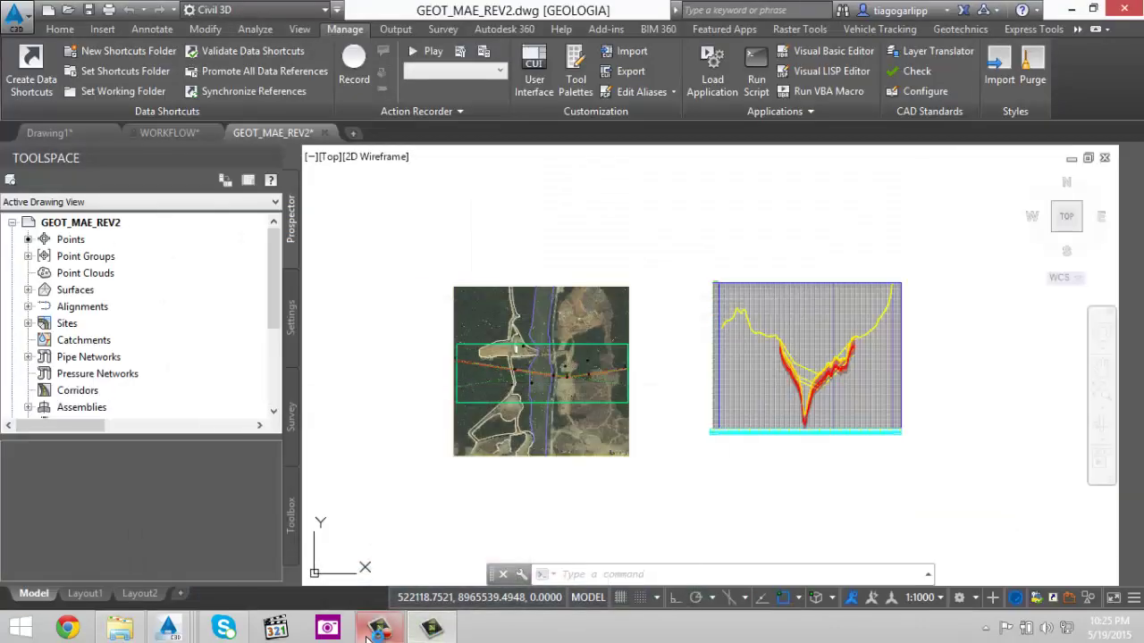
left_click(381, 628)
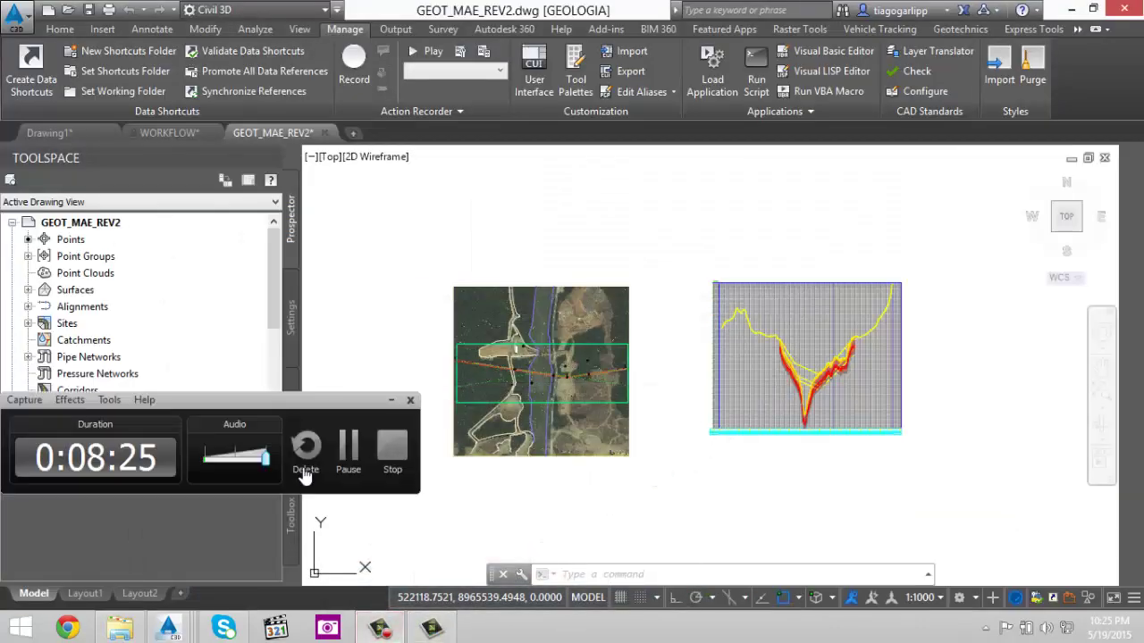
left_click(350, 451)
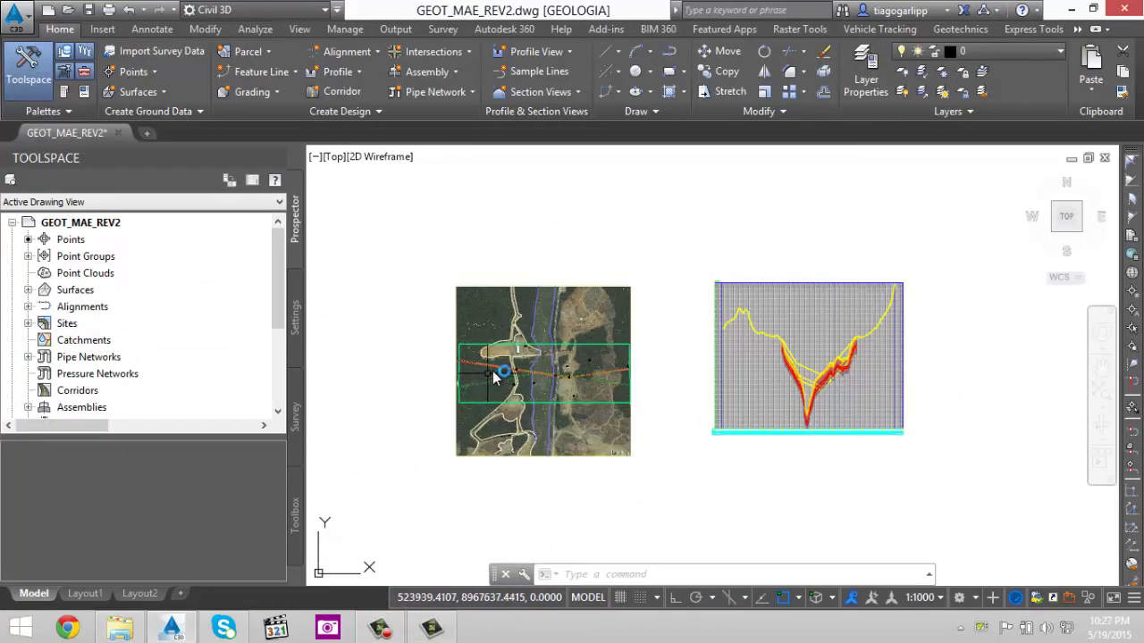
- Collapse the Toolspace and examine the BH108 and BH110 borehole markers on the aerial plan
left_click(272, 156)
scroll(375, 371, "up", 8)
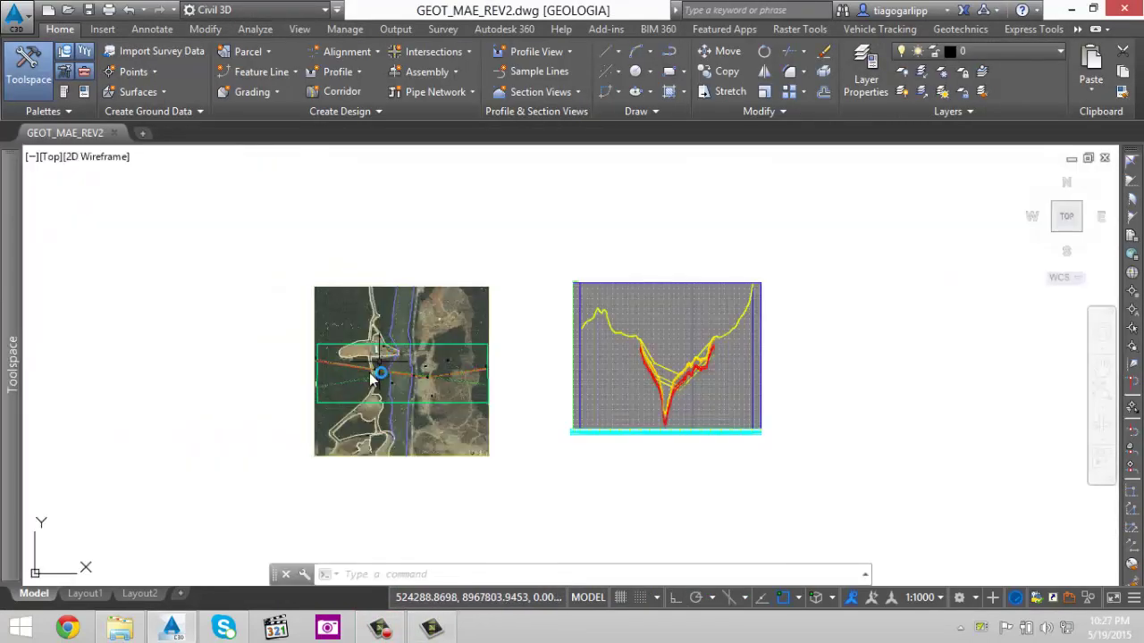
scroll(381, 366, "up", 10)
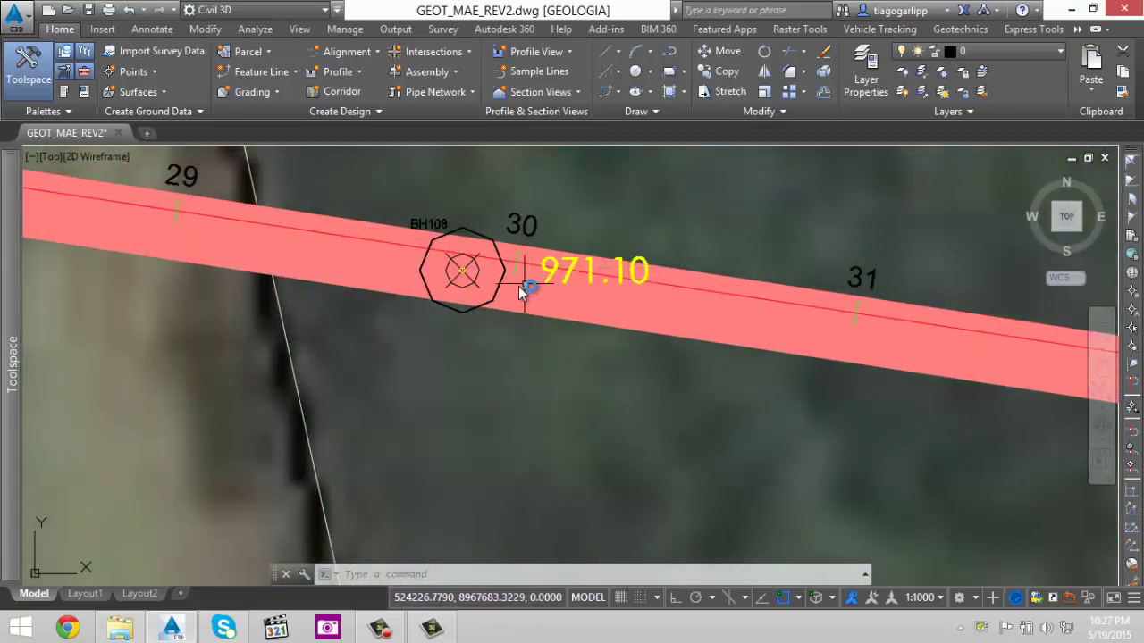
scroll(523, 294, "down", 10)
scroll(515, 385, "up", 8)
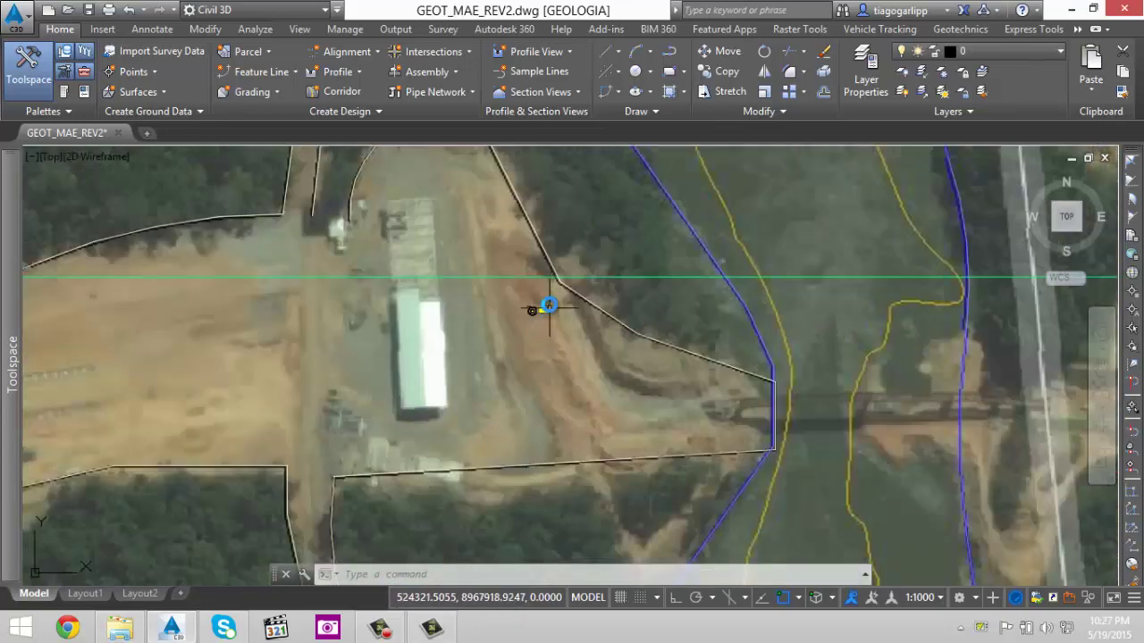
scroll(549, 306, "up", 8)
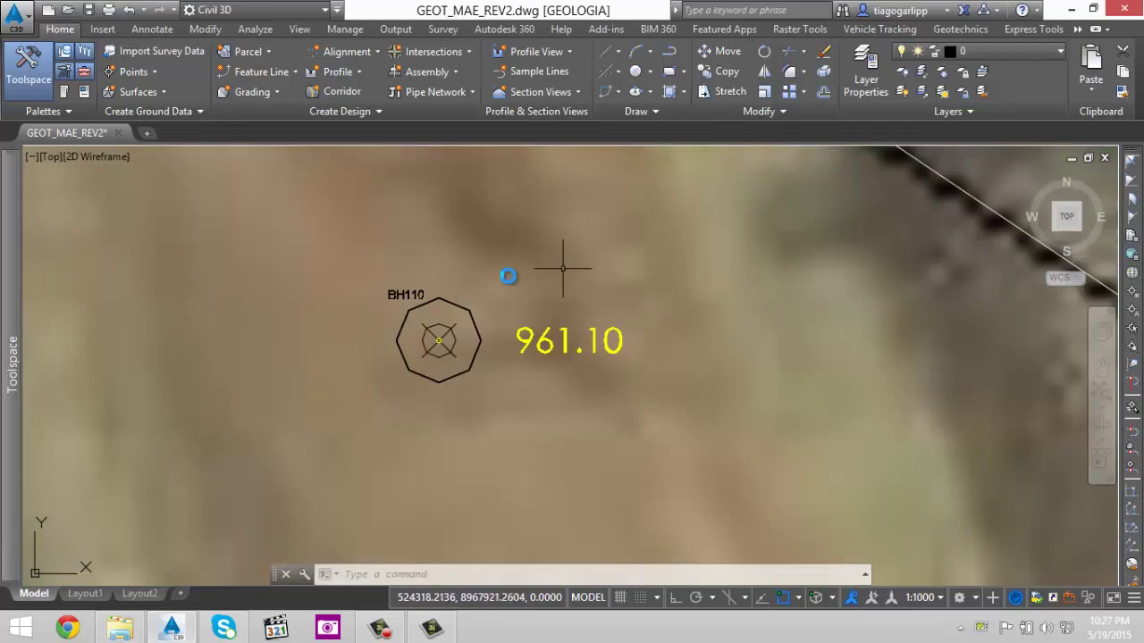
- Examine the BH104 borehole marker on the plan and return to an overview of the site
scroll(447, 304, "down", 10)
scroll(523, 326, "up", 4)
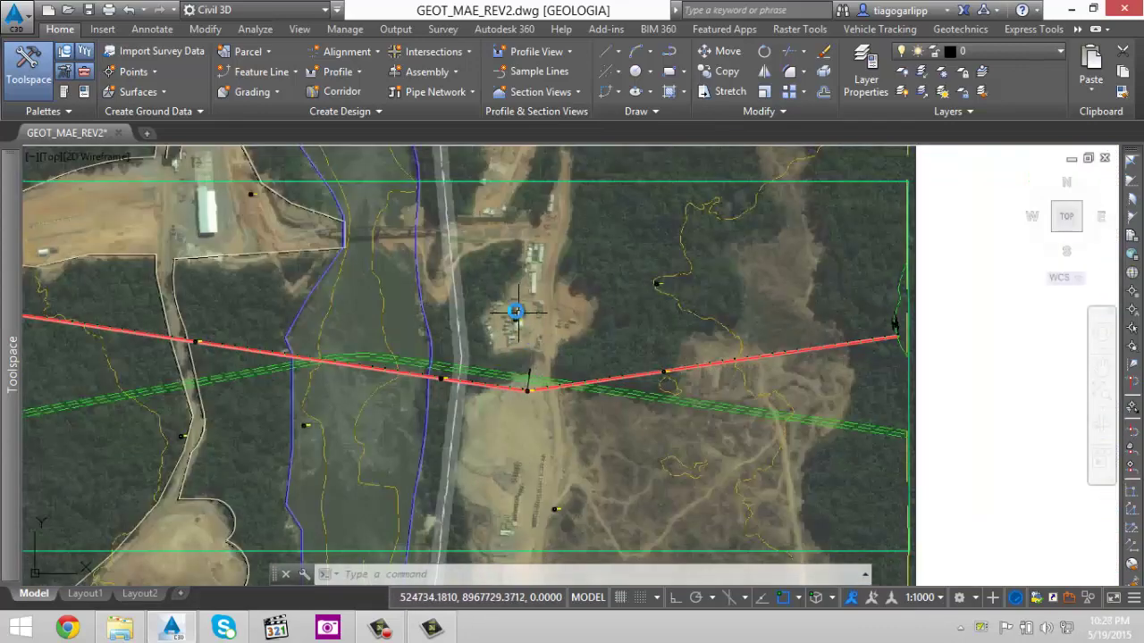
scroll(517, 311, "up", 10)
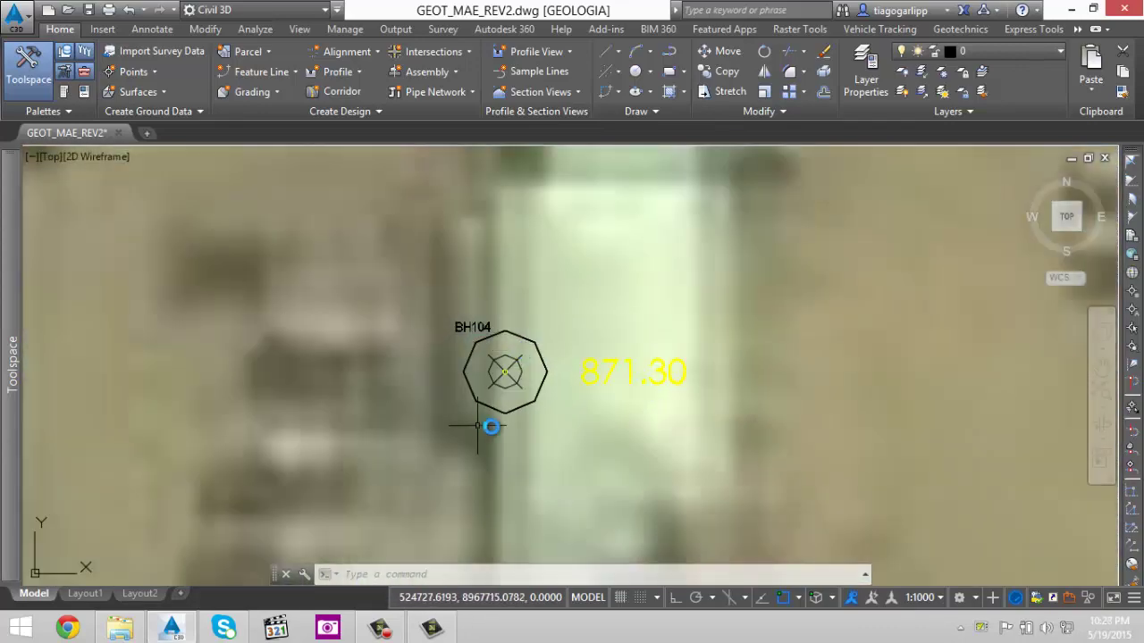
scroll(411, 262, "down", 13)
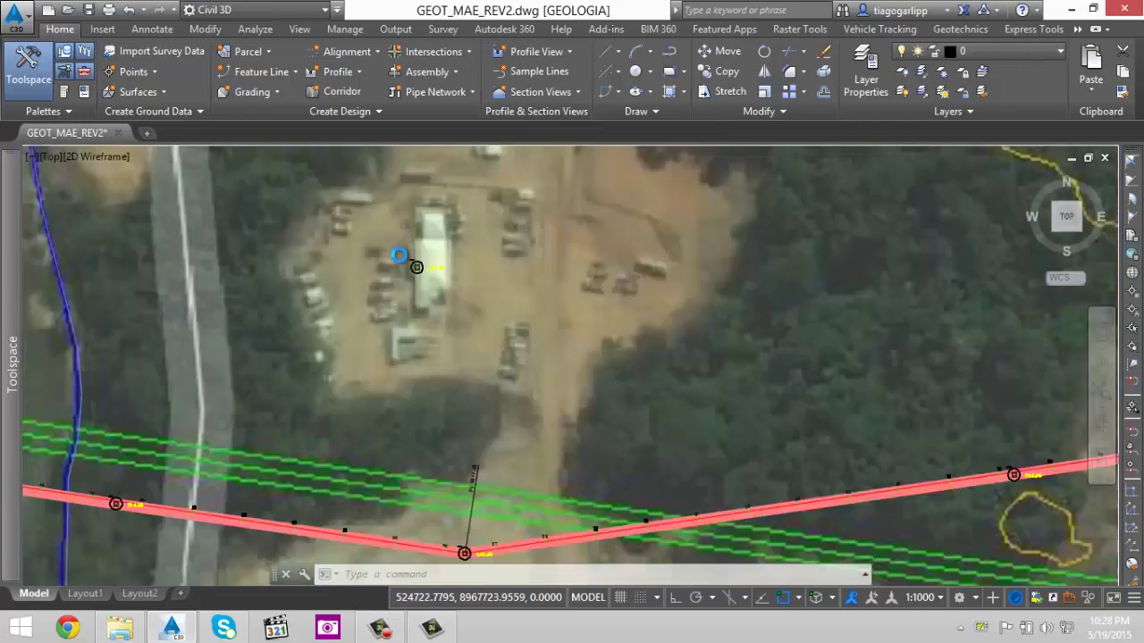
scroll(548, 308, "up", 13)
scroll(528, 264, "down", 10)
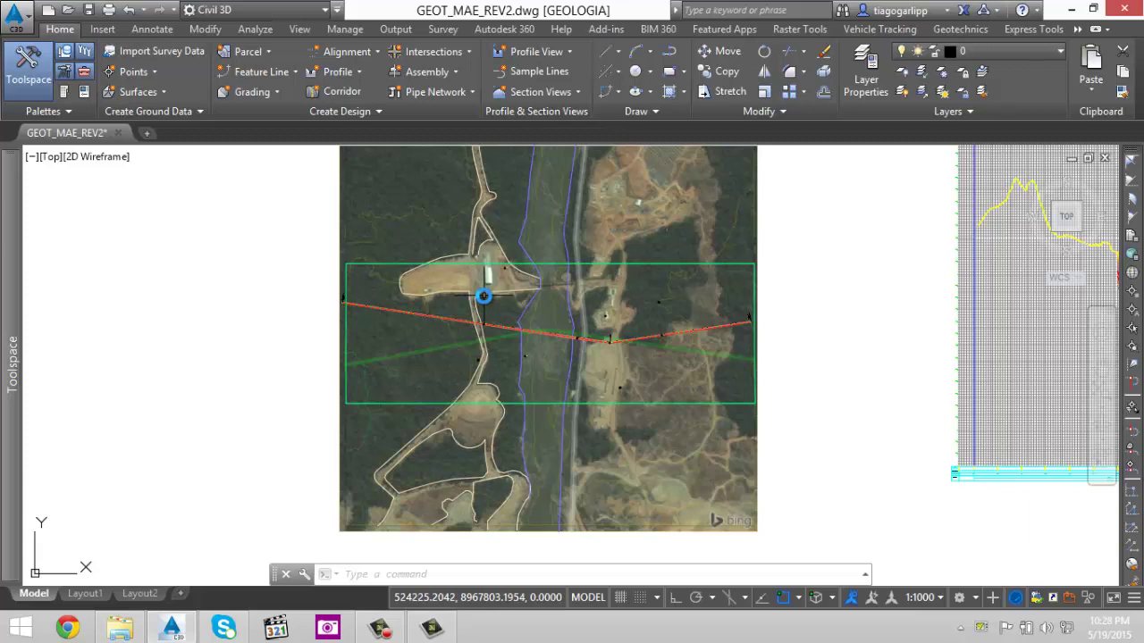
- List the drawing's surfaces in the Toolspace and dock the Toolspace beside the drawing
mouse_move(12, 206)
double_click(87, 271)
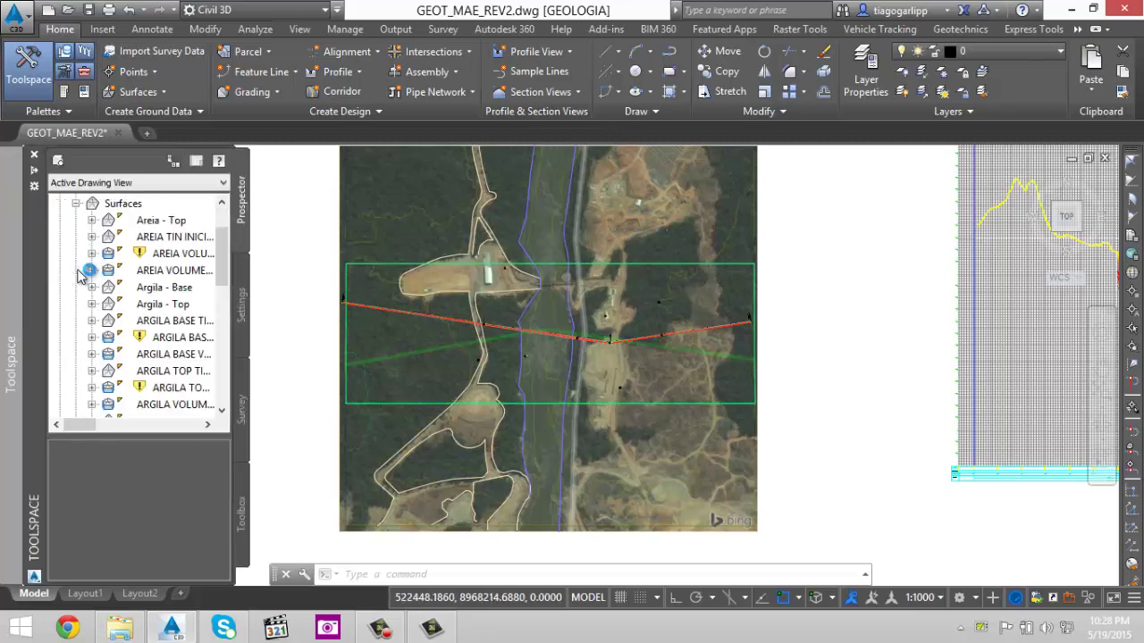
left_click(35, 170)
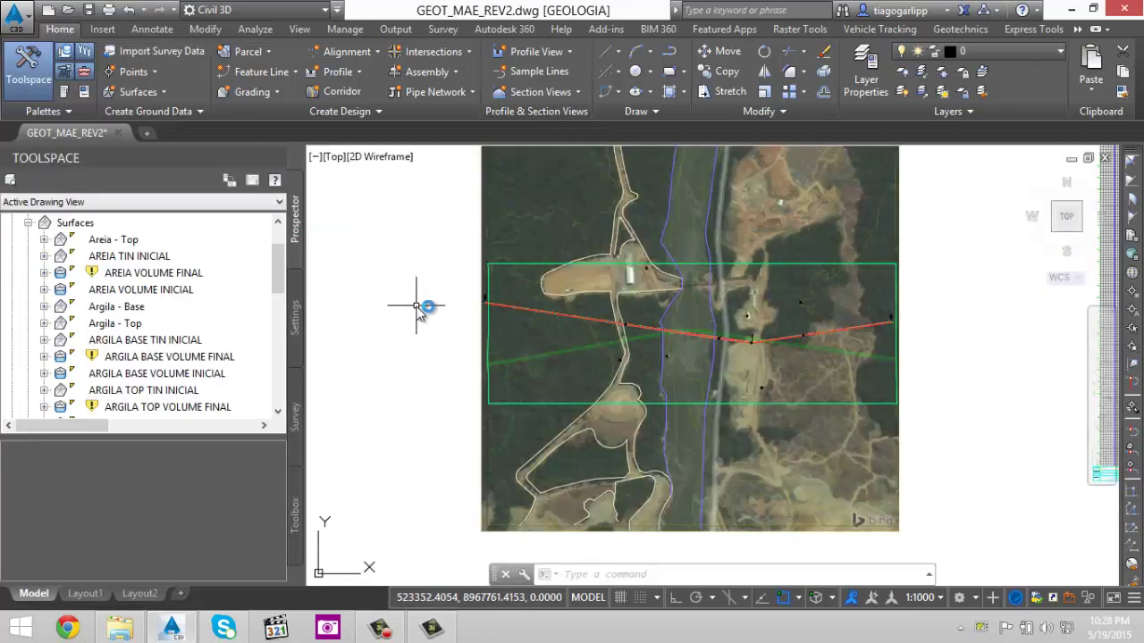
- Select the surface outlined by the green rectangle on the aerial plan and clear the selection
left_click(533, 265)
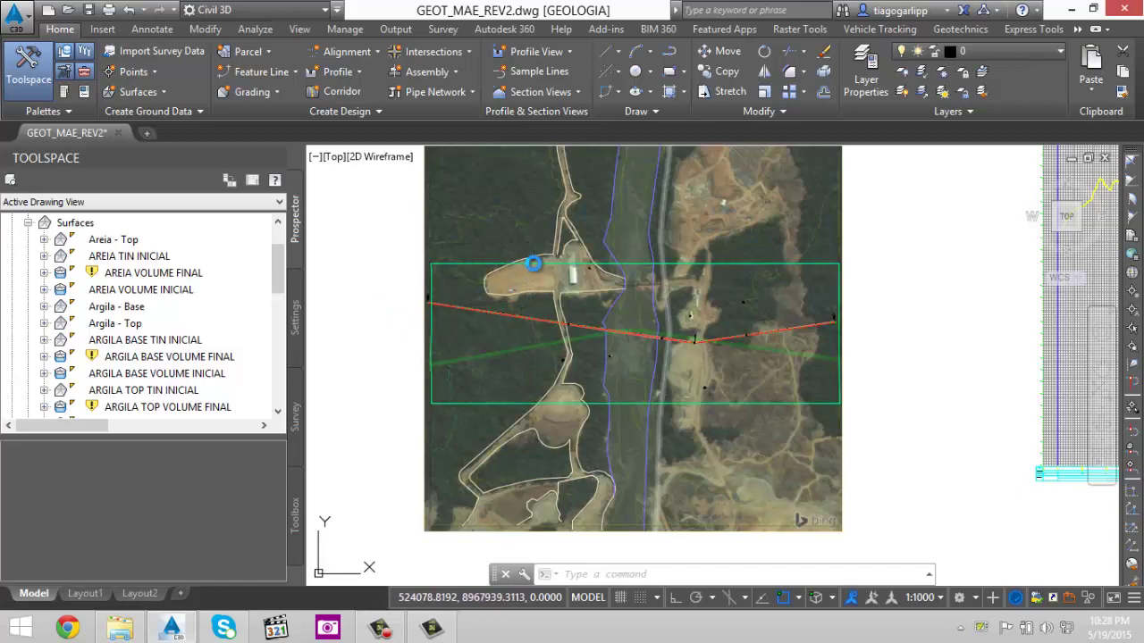
right_click(575, 387)
key("Escape")
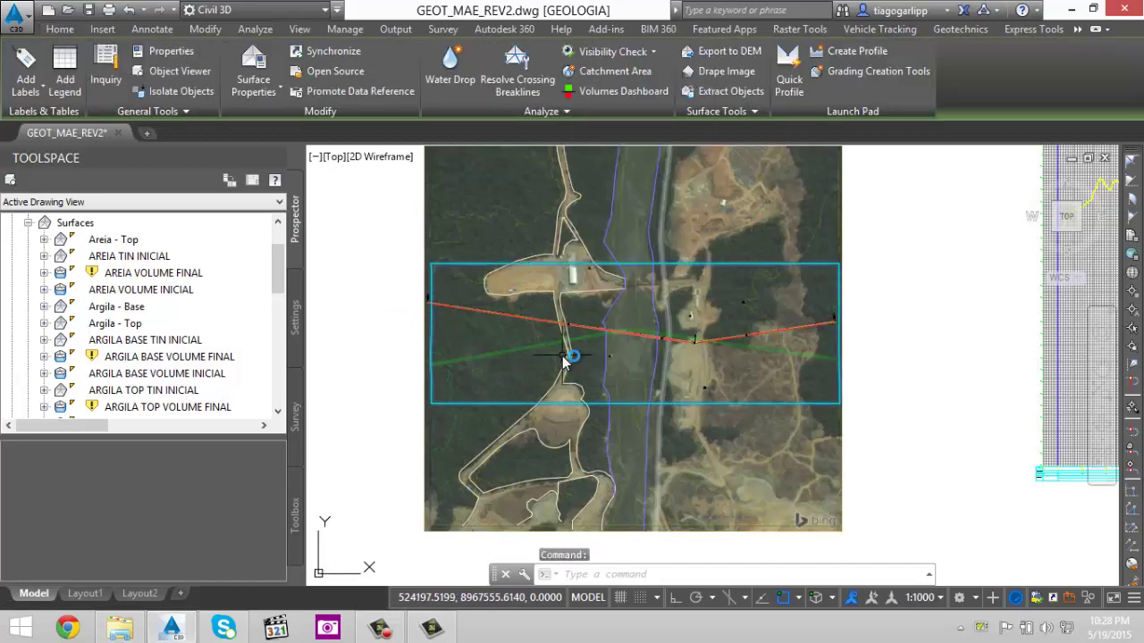
key("Escape")
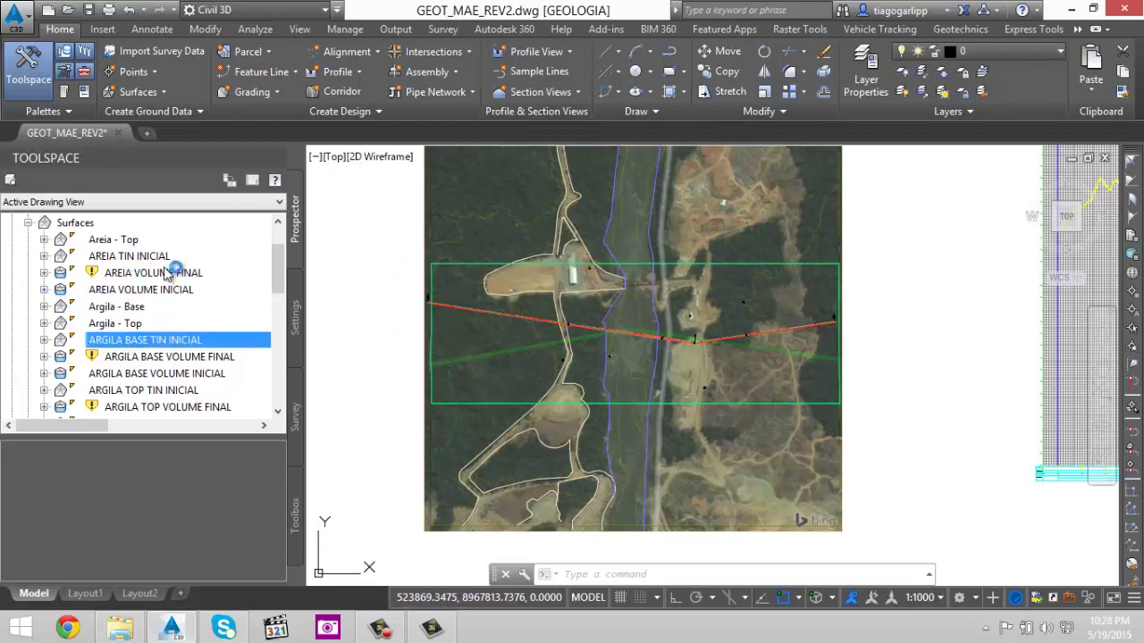
- Select the Areia - Top surface in the surface list and examine the hatched soil layers on the profile view's descending slope
left_click(125, 240)
scroll(521, 344, "down", 3)
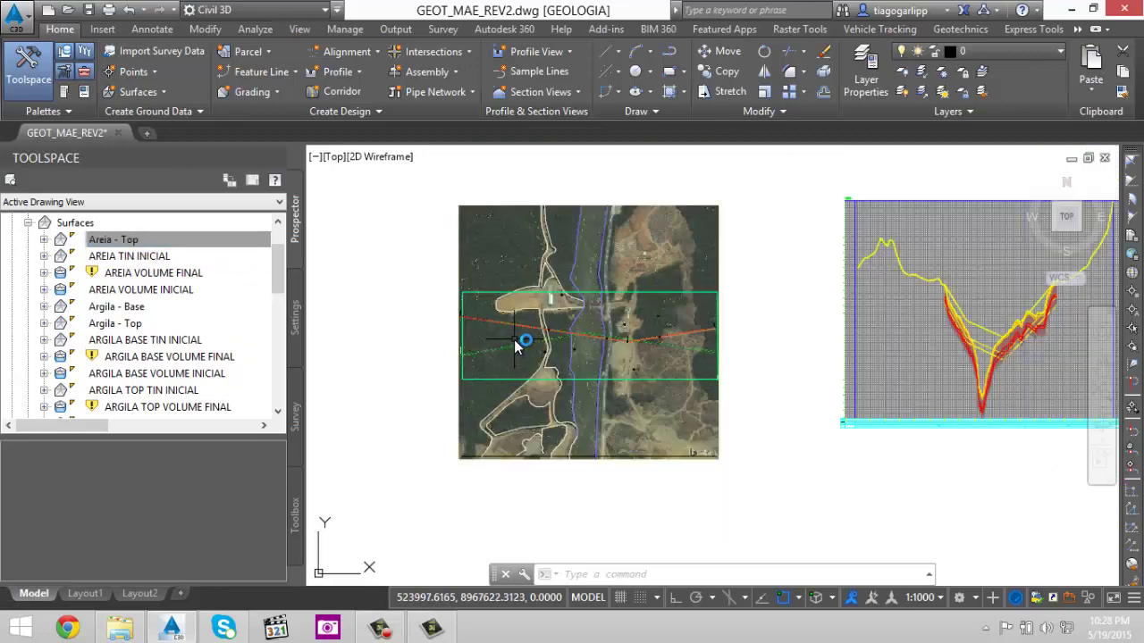
scroll(695, 284, "up", 6)
scroll(626, 248, "up", 6)
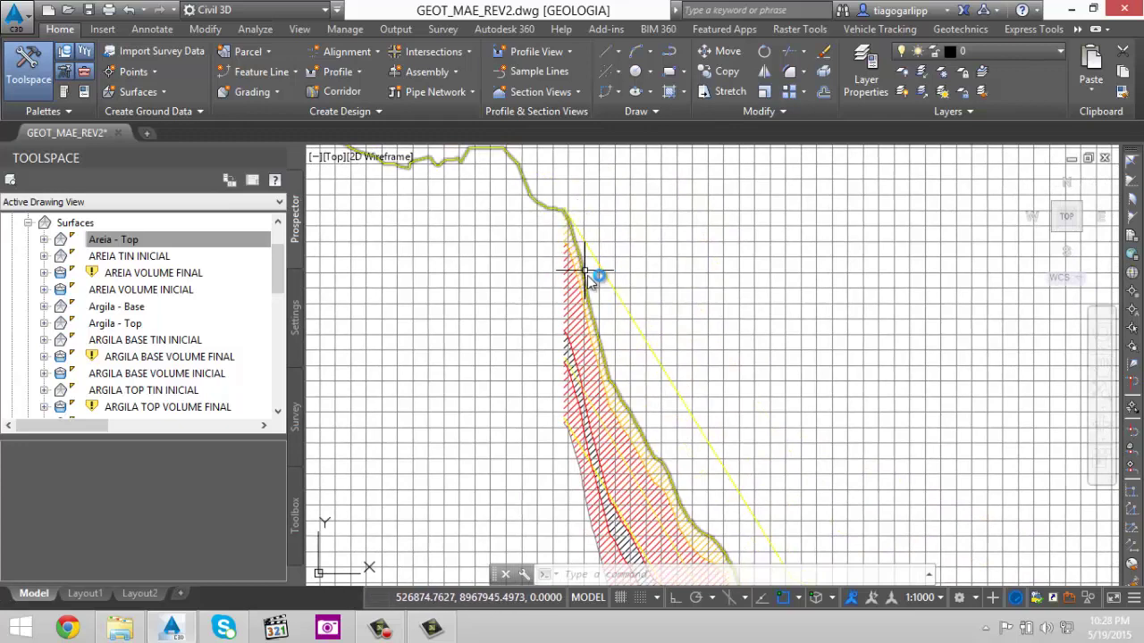
scroll(590, 268, "up", 3)
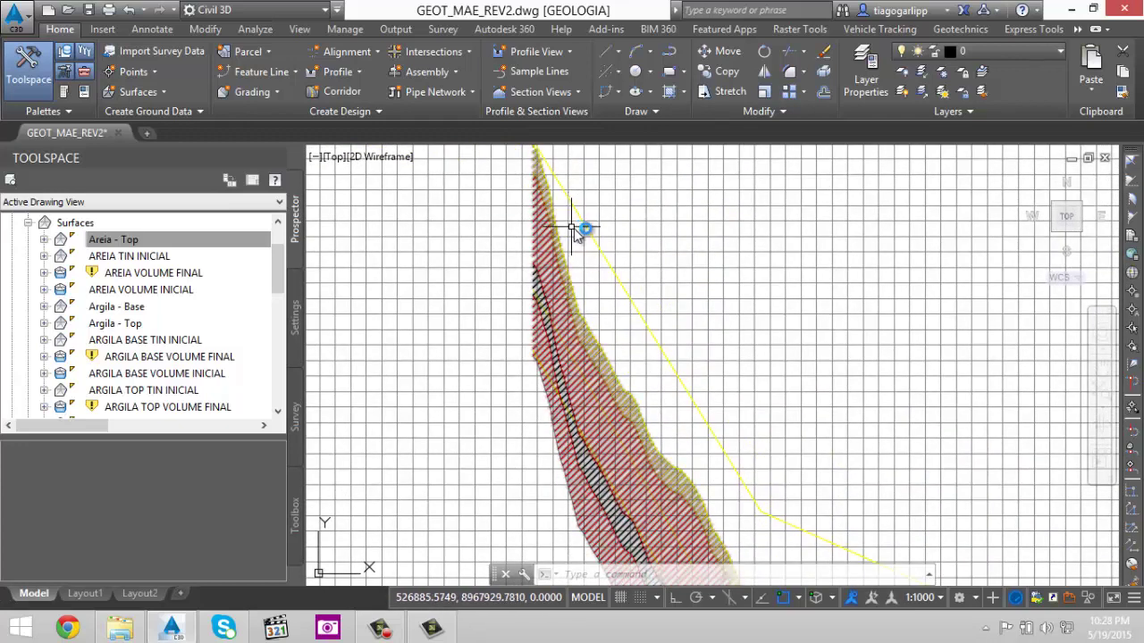
- Select the upper straight-segment profile line, then a lower one, to highlight them across the valley, and clear the selection
left_click(547, 166)
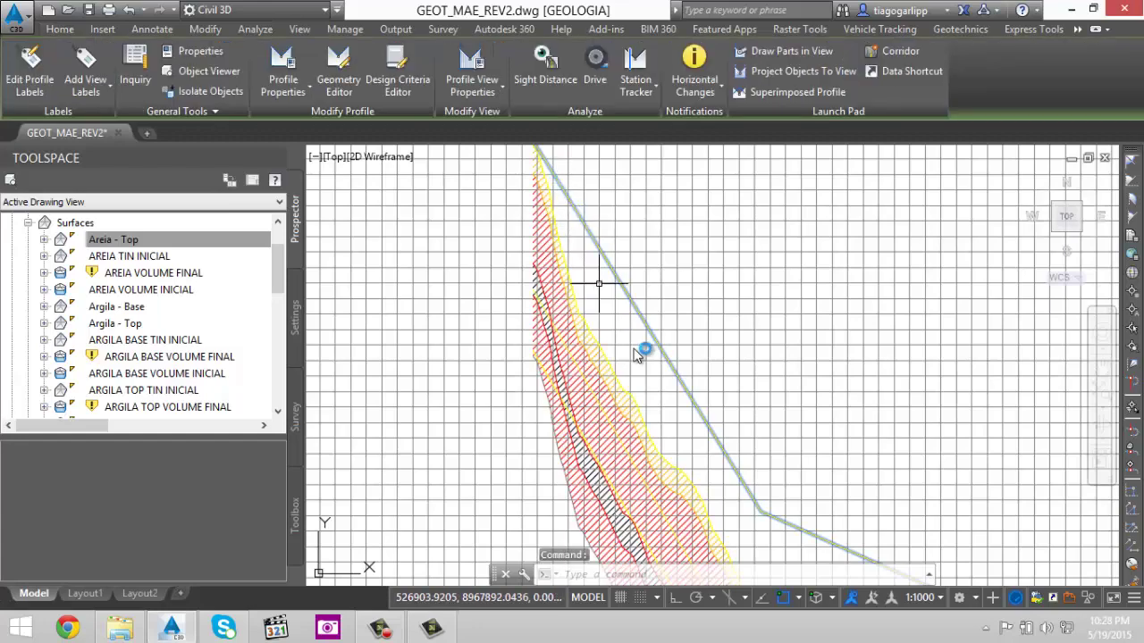
scroll(626, 331, "down", 5)
scroll(898, 331, "up", 3)
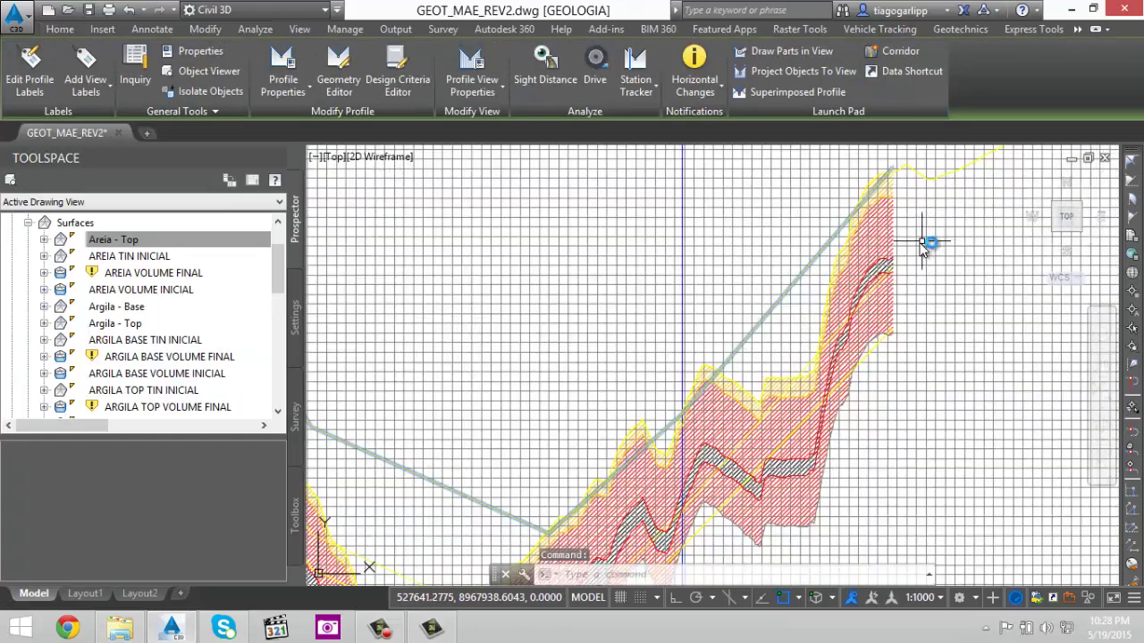
key("Escape")
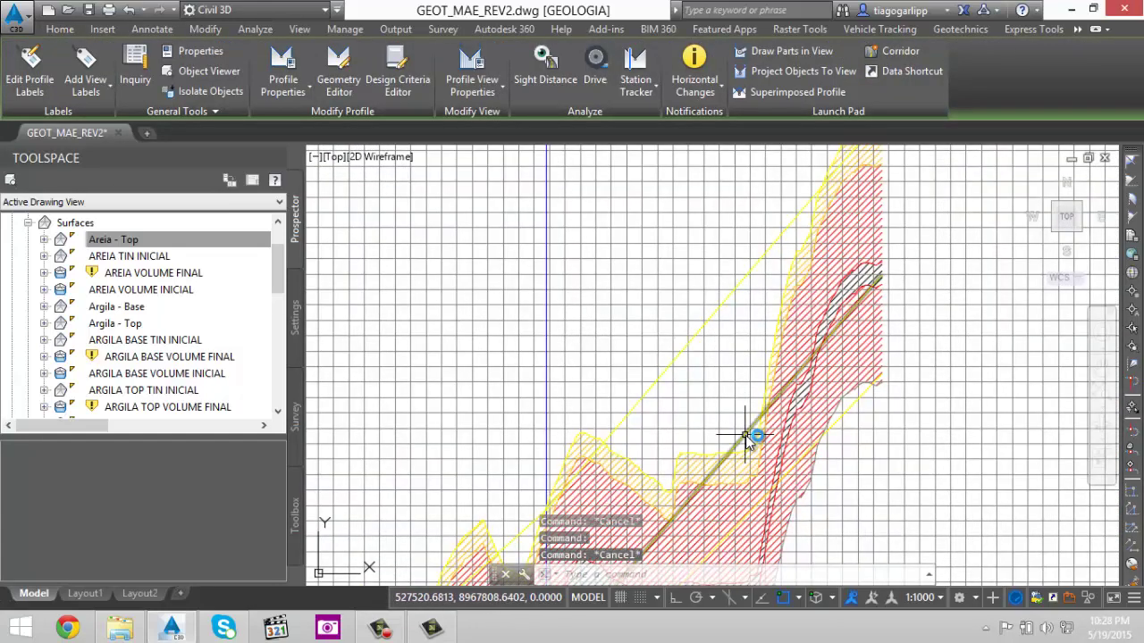
left_click(744, 436)
scroll(857, 288, "down", 2)
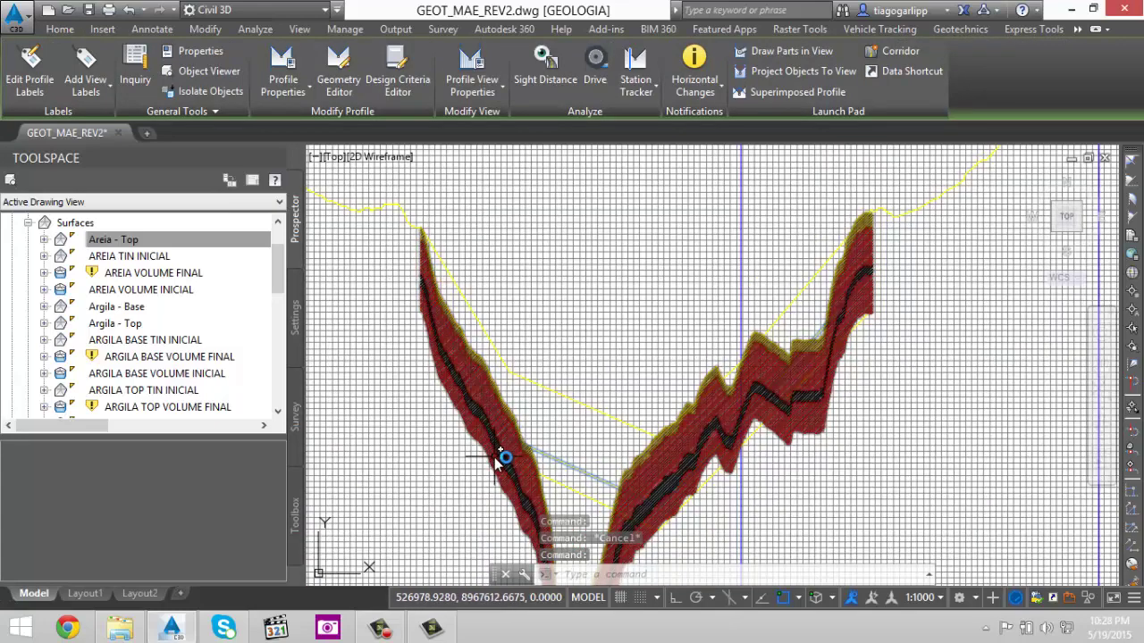
key("Escape")
- Examine the hatched soil layers on both valley slopes of the profile view and return to the aerial plan
middle_click_drag(573, 479, 587, 389)
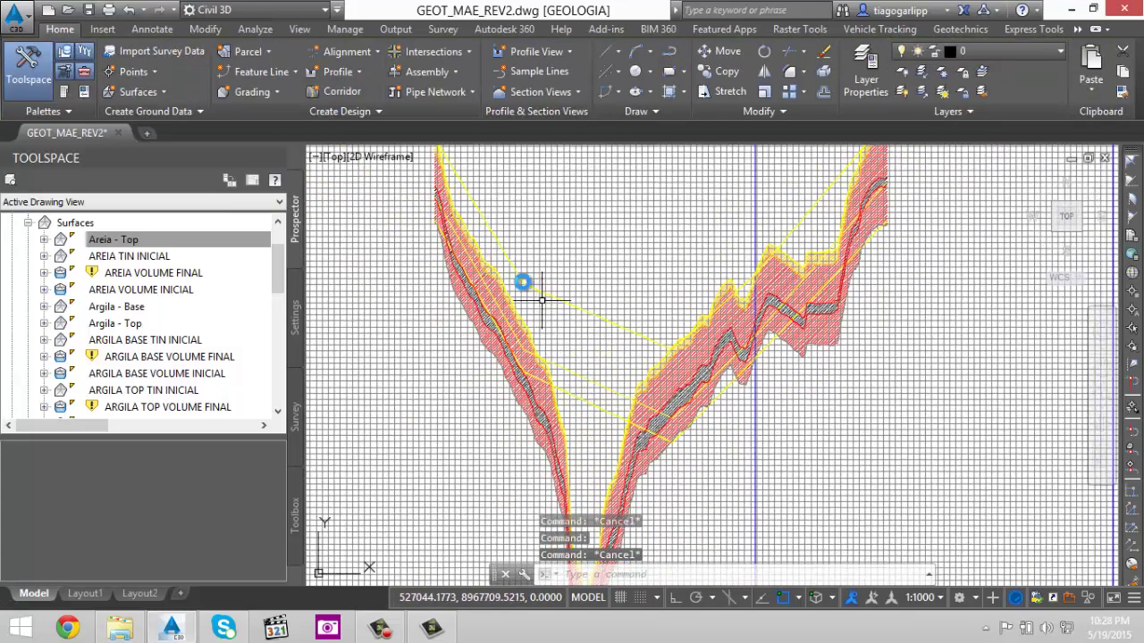
scroll(472, 199, "up", 1)
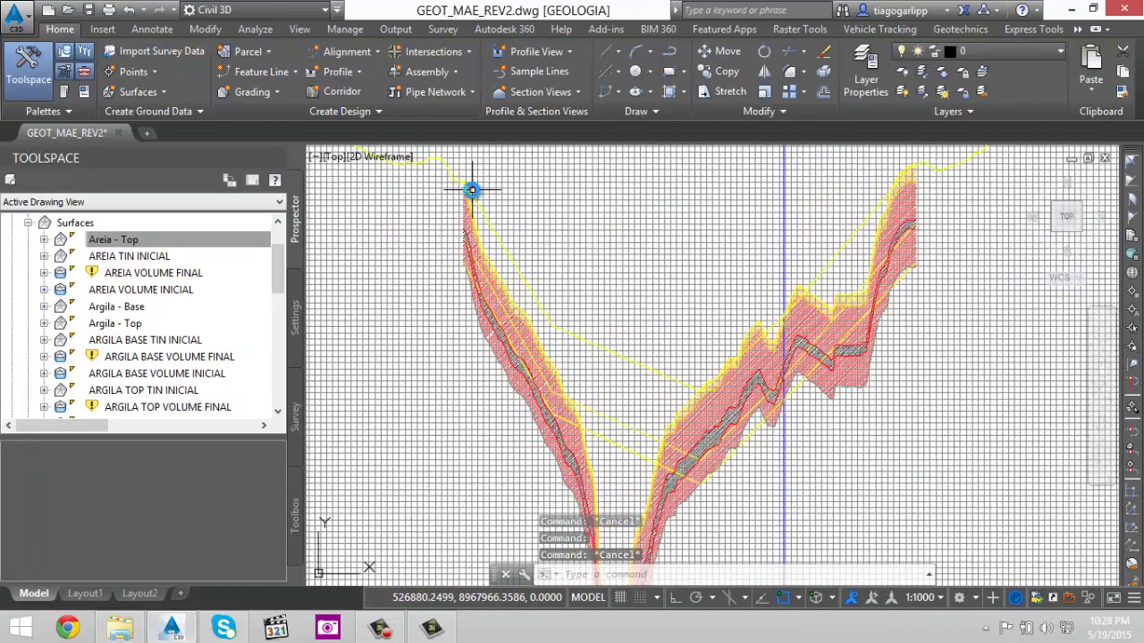
scroll(468, 187, "up", 3)
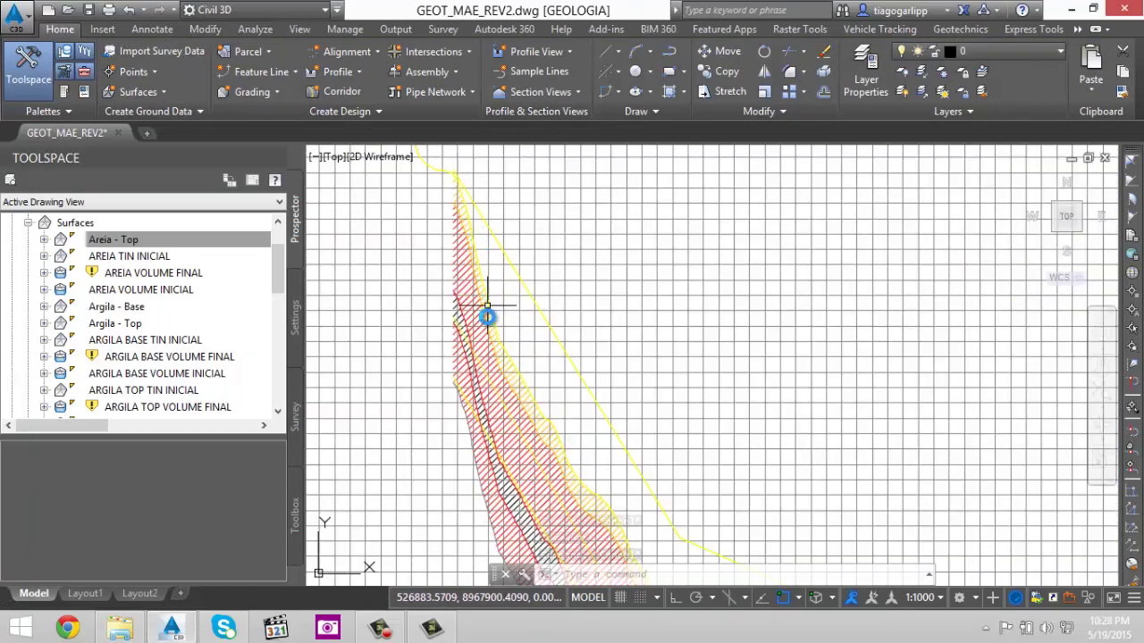
middle_click_drag(541, 404, 446, 159)
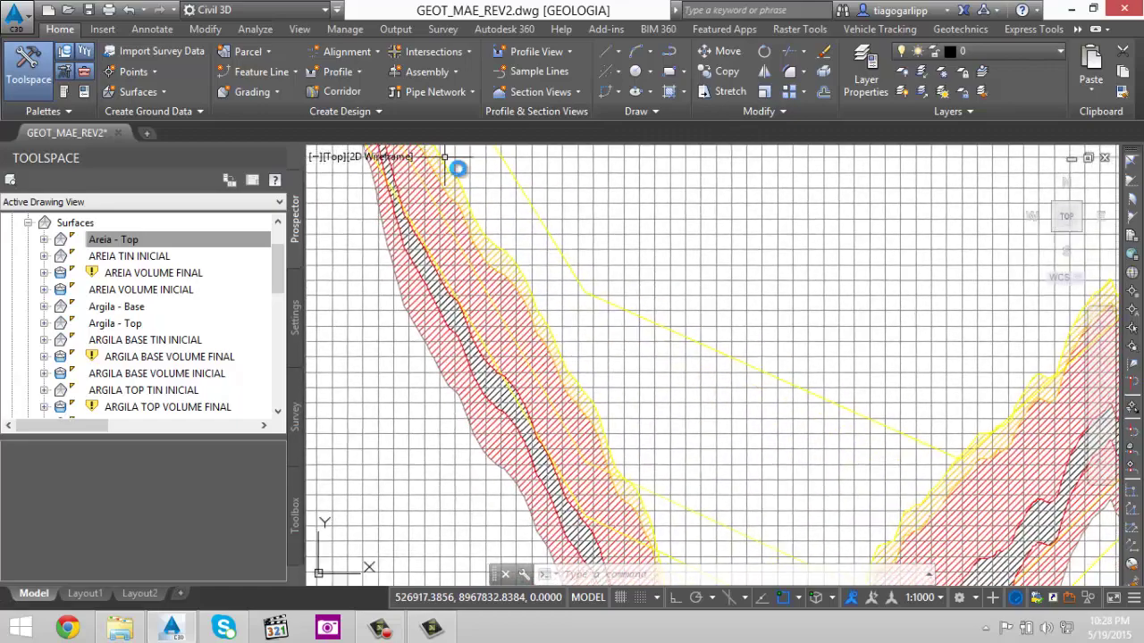
scroll(635, 328, "down", 3)
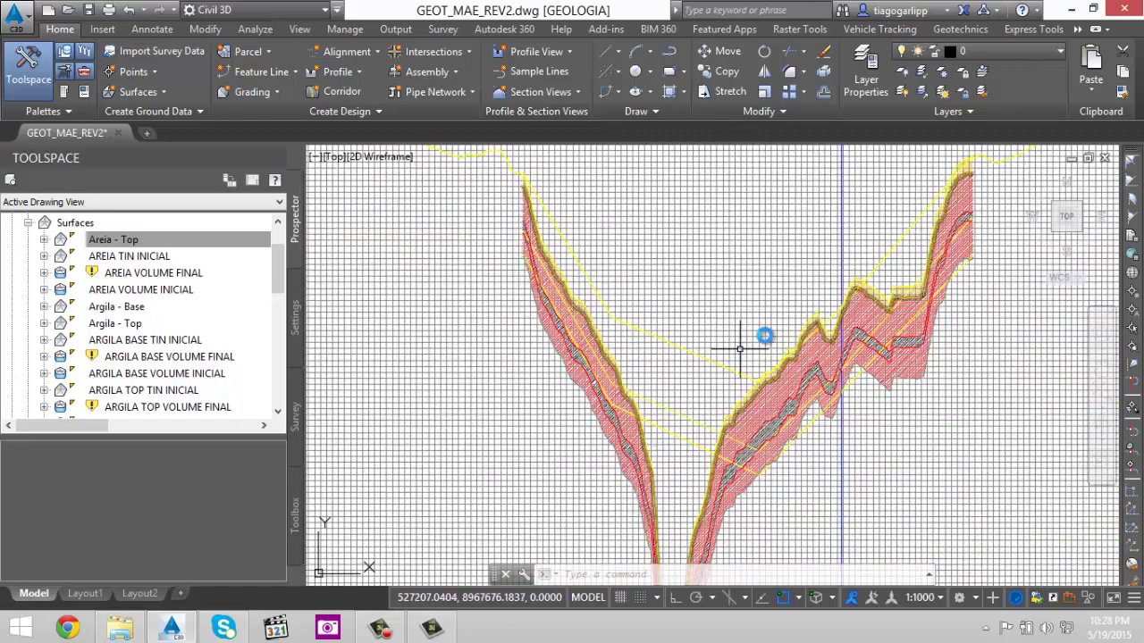
scroll(760, 334, "down", 2)
scroll(615, 295, "down", 5)
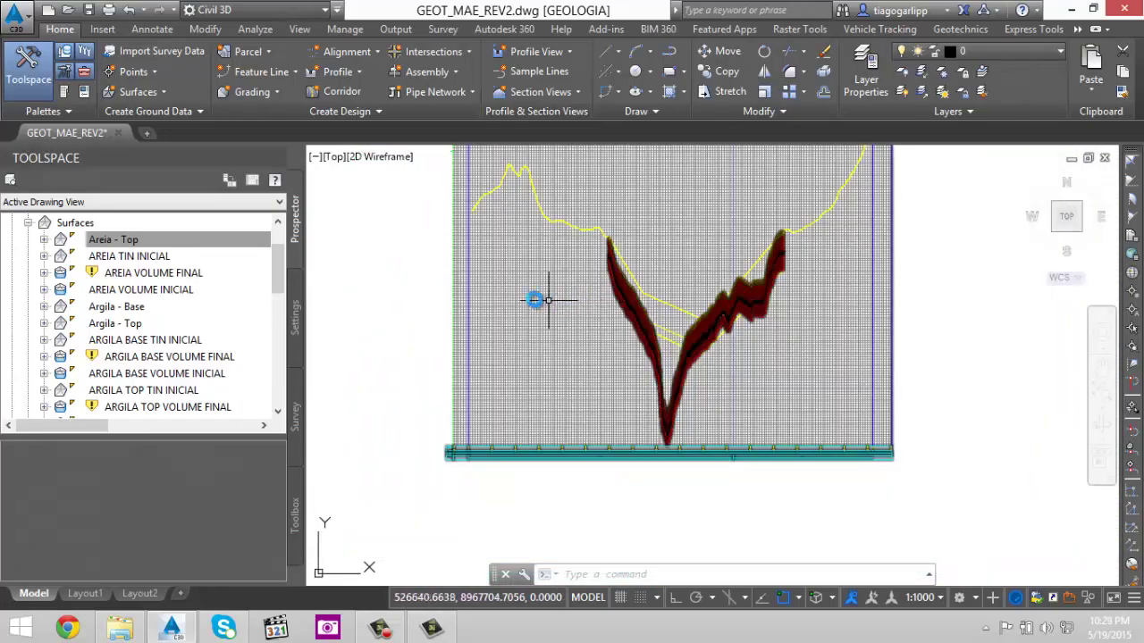
scroll(524, 321, "up", 4)
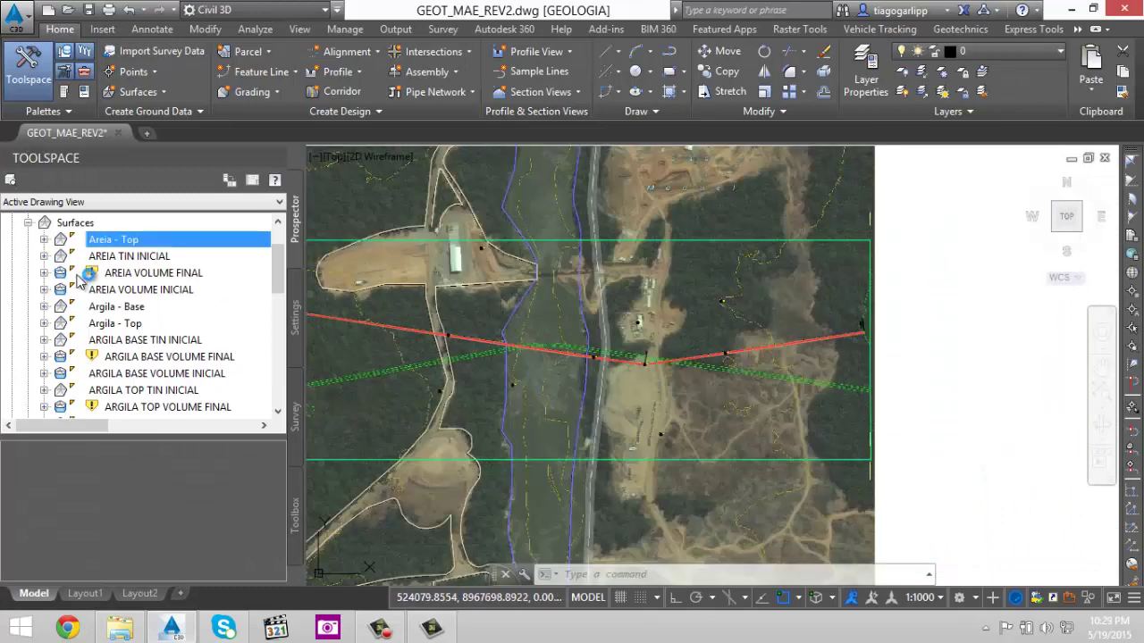
- Select the AREIA VOLUME FINAL and AREIA VOLUME INICIAL surfaces in turn and browse down the surface list
scroll(279, 272, "up", 1)
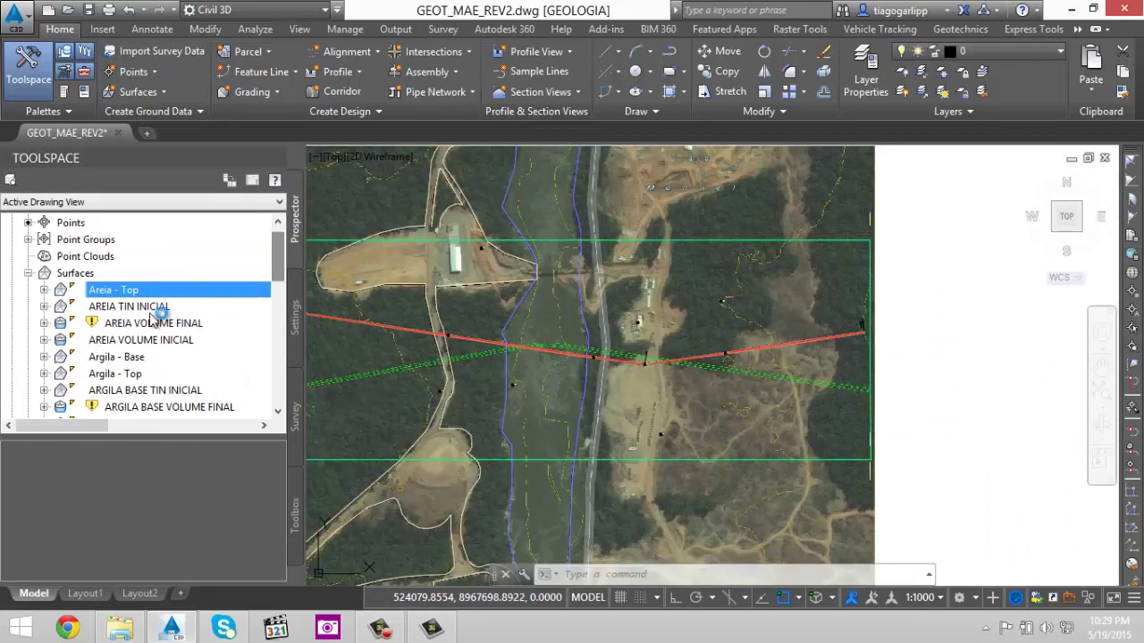
left_click(149, 324)
left_click(143, 341)
scroll(145, 345, "down", 4)
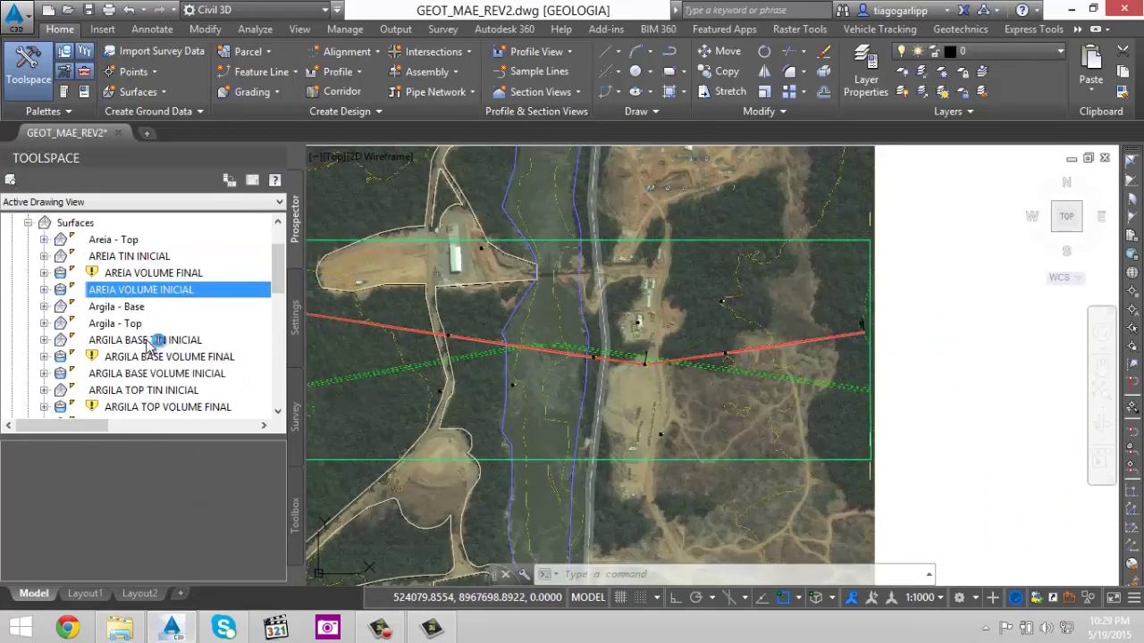
- Set the surface style of CAT.1 to TRIANGULAÇÃO - DATUM in its surface properties
left_click(122, 298)
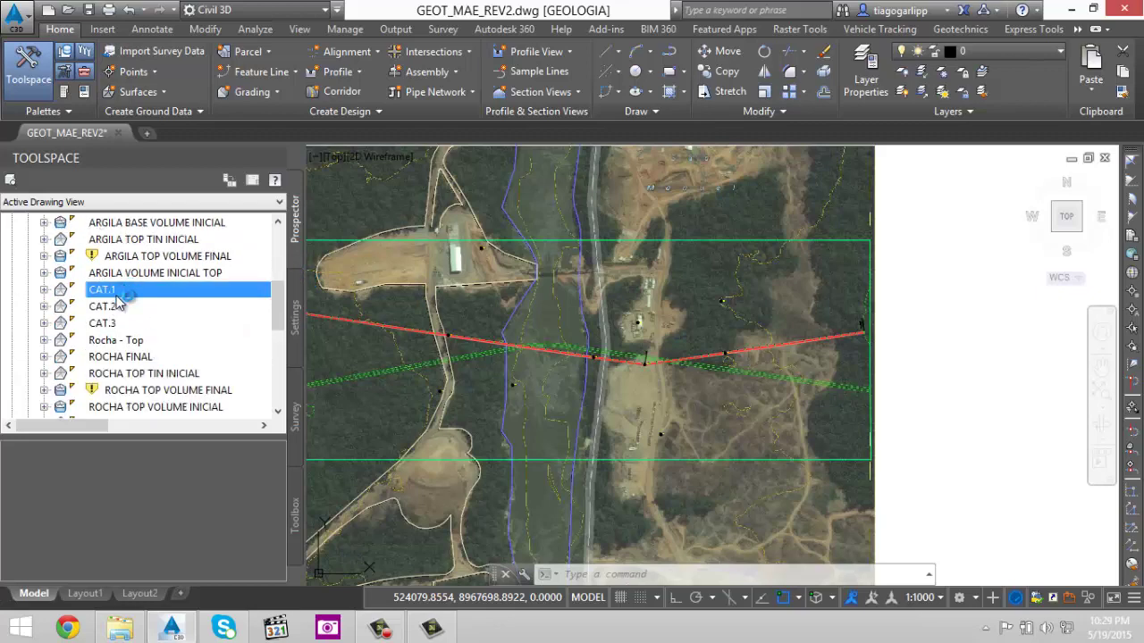
left_click(117, 322)
left_click(117, 309)
left_click(117, 294)
right_click(117, 293)
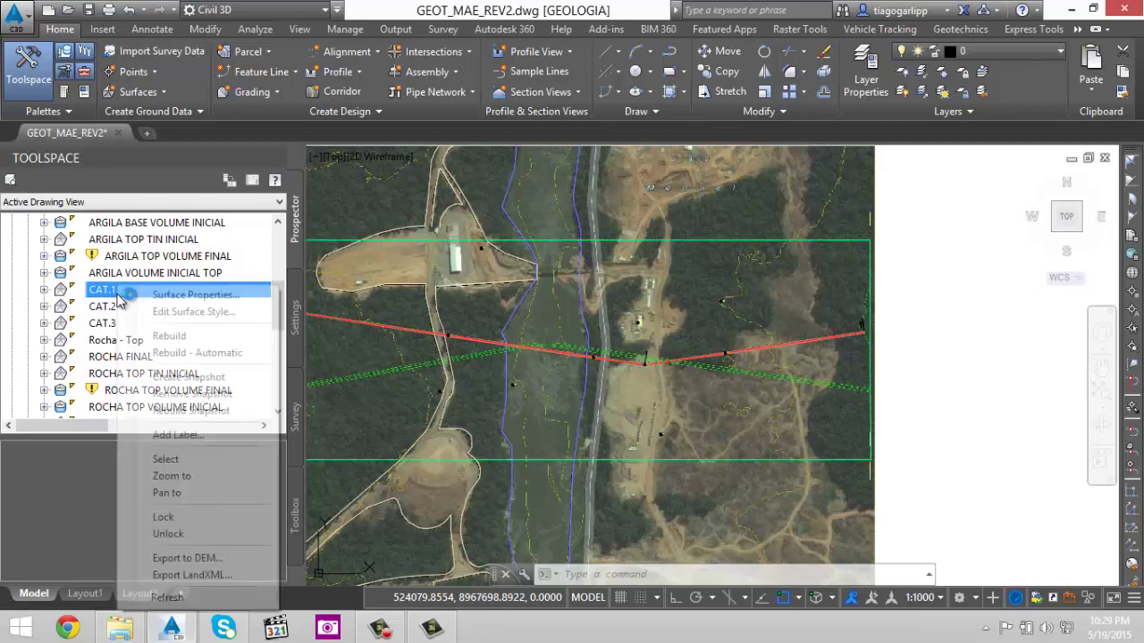
left_click(183, 295)
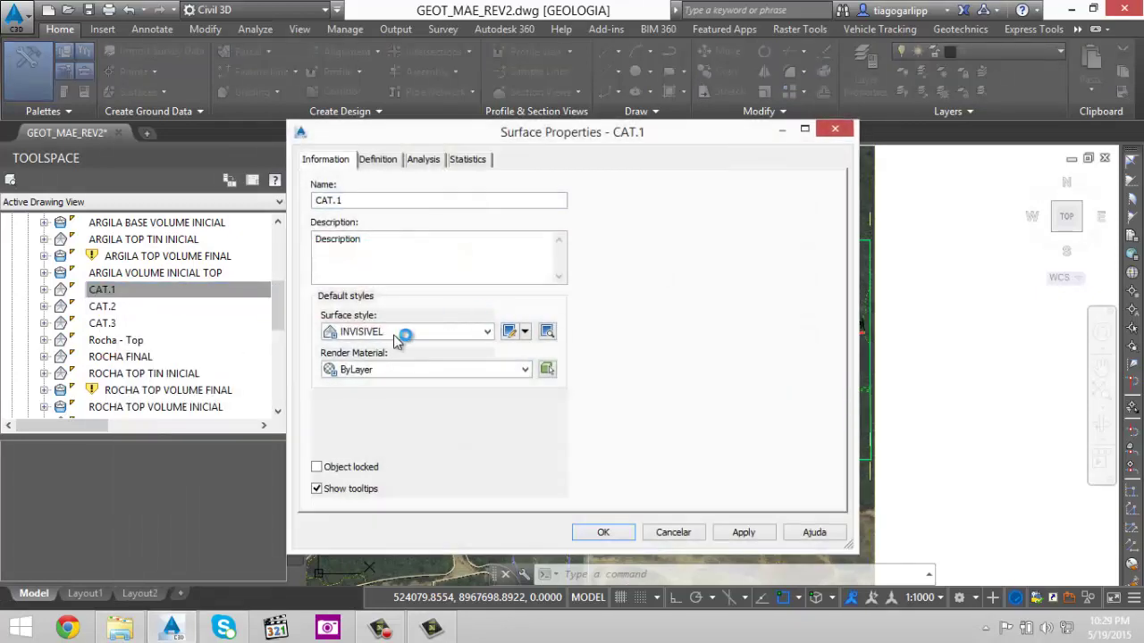
left_click(398, 333)
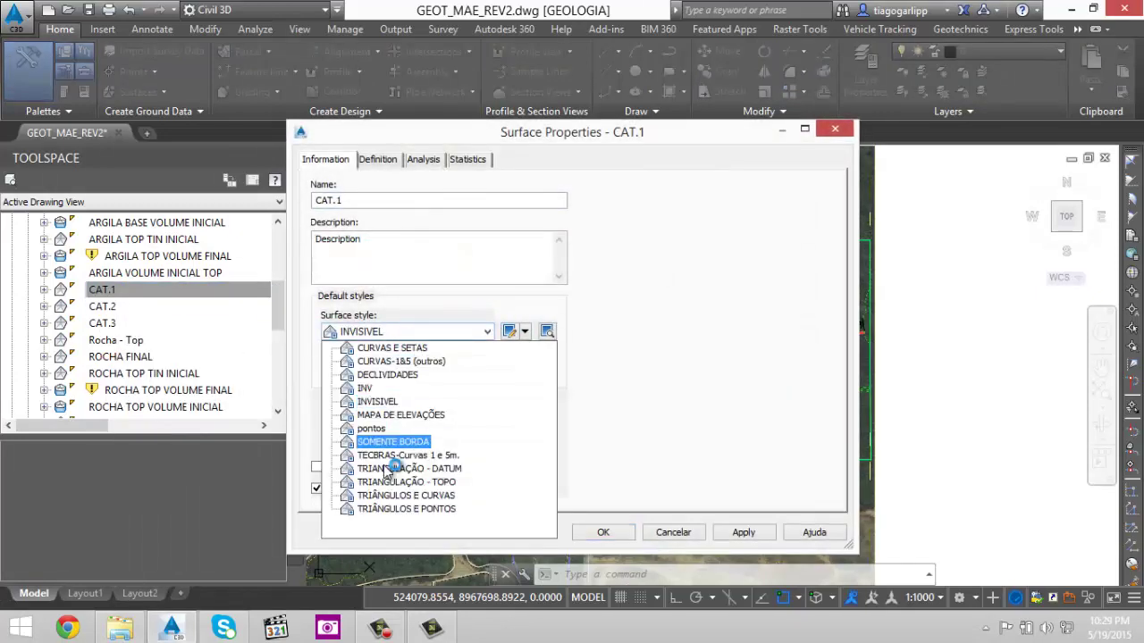
left_click(391, 470)
left_click(606, 532)
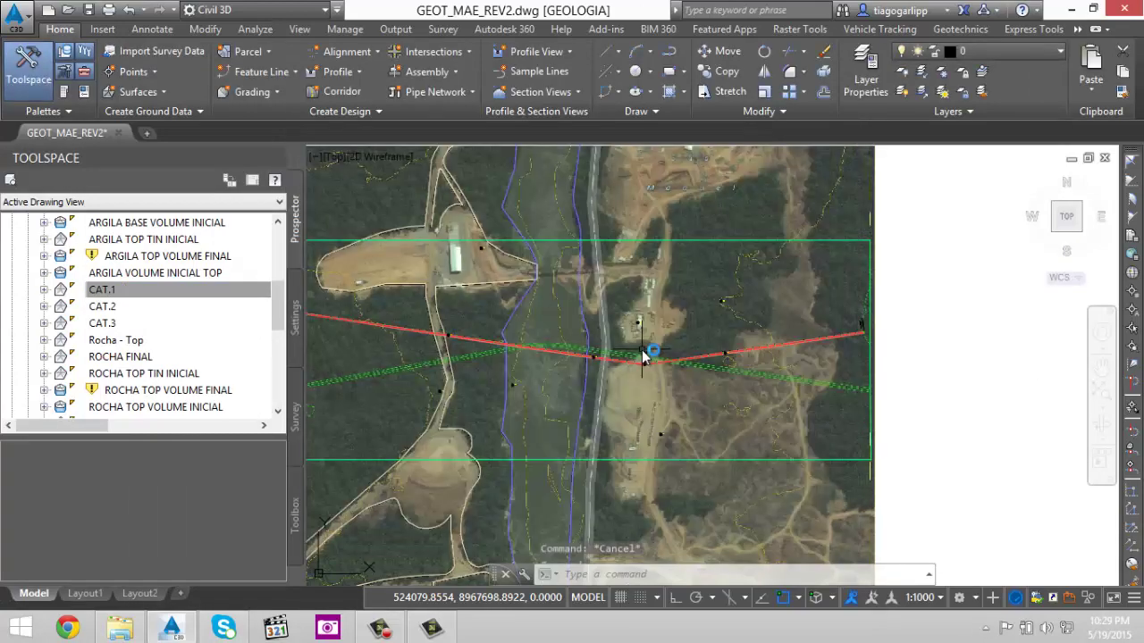
- Examine the red triangulated CAT.1 surface and how its mesh extends between the borehole markers on the plan
scroll(685, 327, "up", 5)
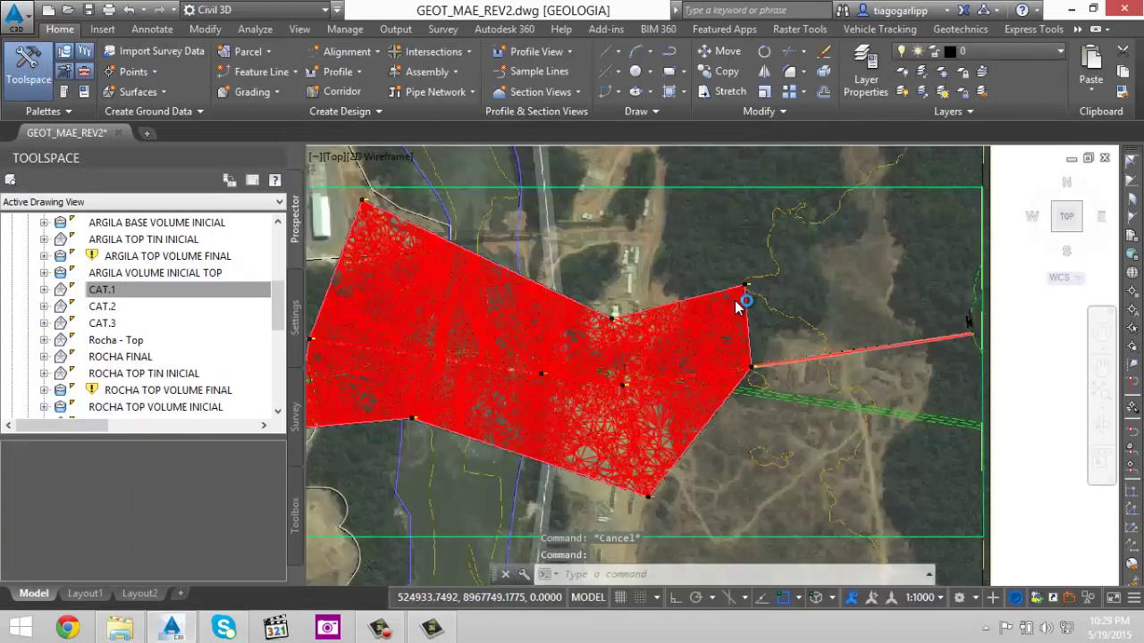
scroll(757, 258, "up", 4)
scroll(751, 251, "down", 6)
middle_click_drag(455, 435, 715, 334)
scroll(675, 339, "up", 2)
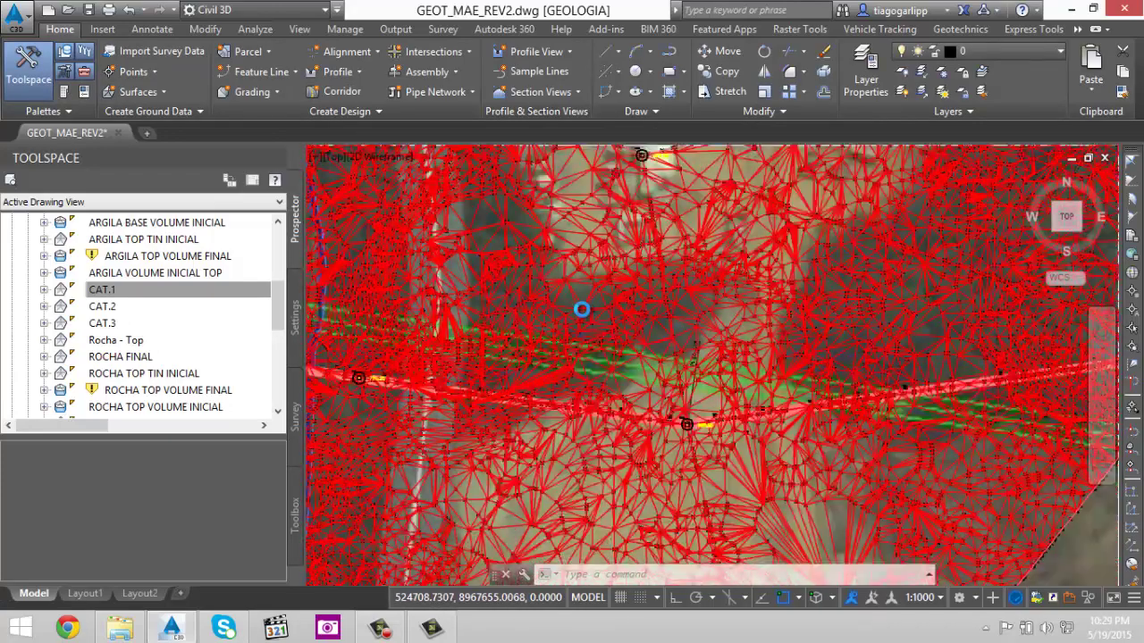
scroll(585, 309, "down", 4)
middle_click_drag(513, 294, 688, 319)
scroll(403, 313, "down", 2)
middle_click_drag(402, 313, 501, 310)
- Set the surface style of CAT.2 to TRIÂNGULOS E CURVAS in its surface properties
left_click(121, 307)
right_click(129, 304)
left_click(188, 296)
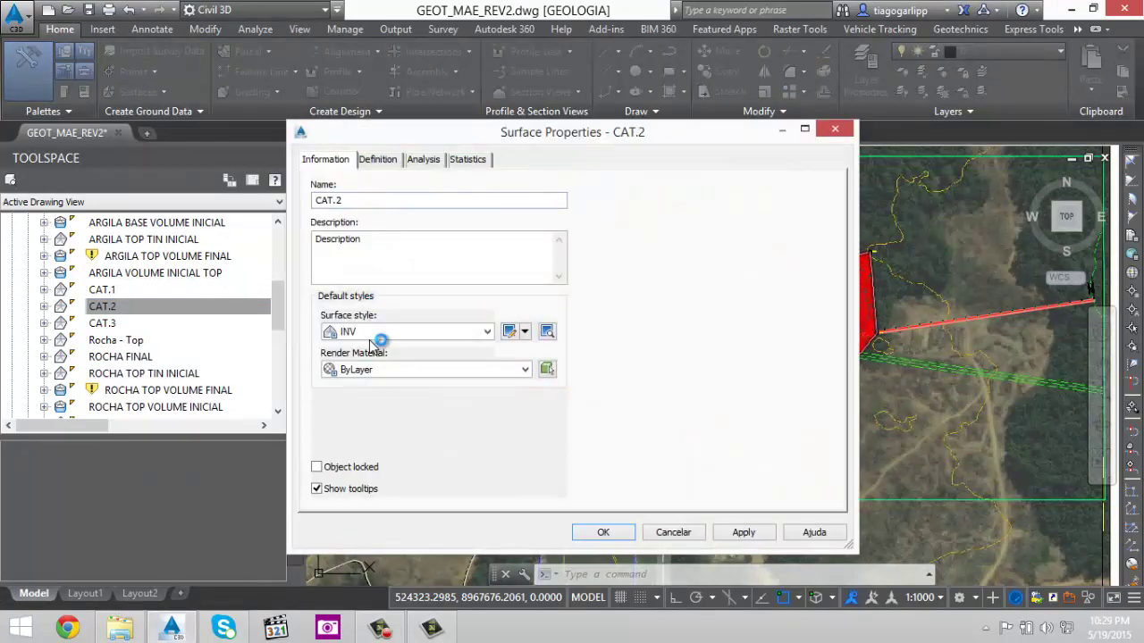
left_click(382, 335)
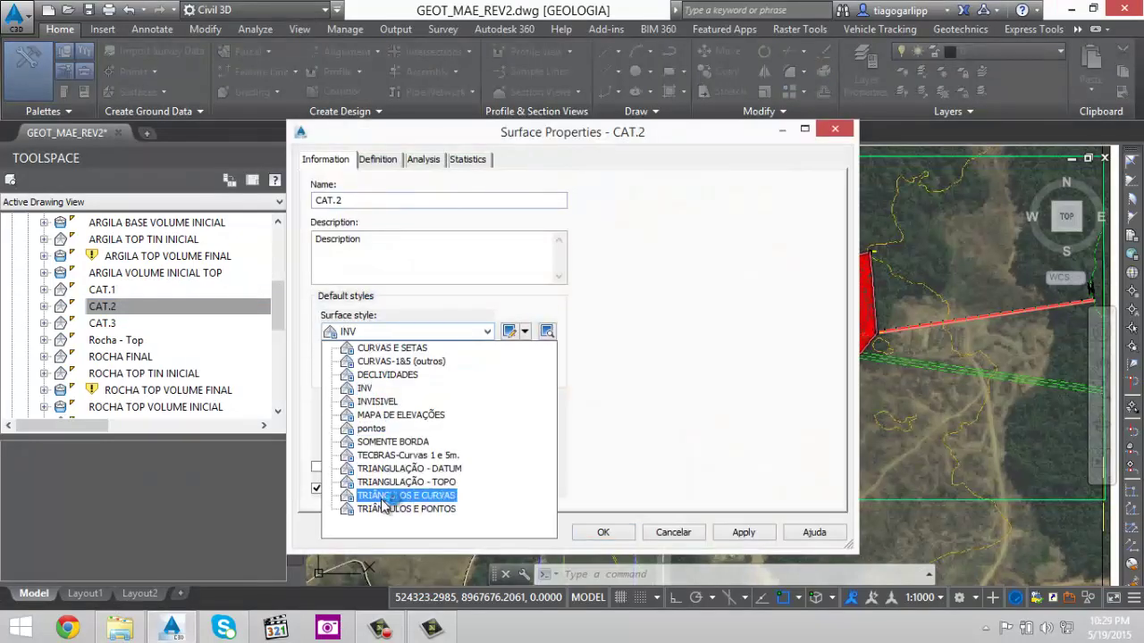
left_click(383, 496)
left_click(603, 532)
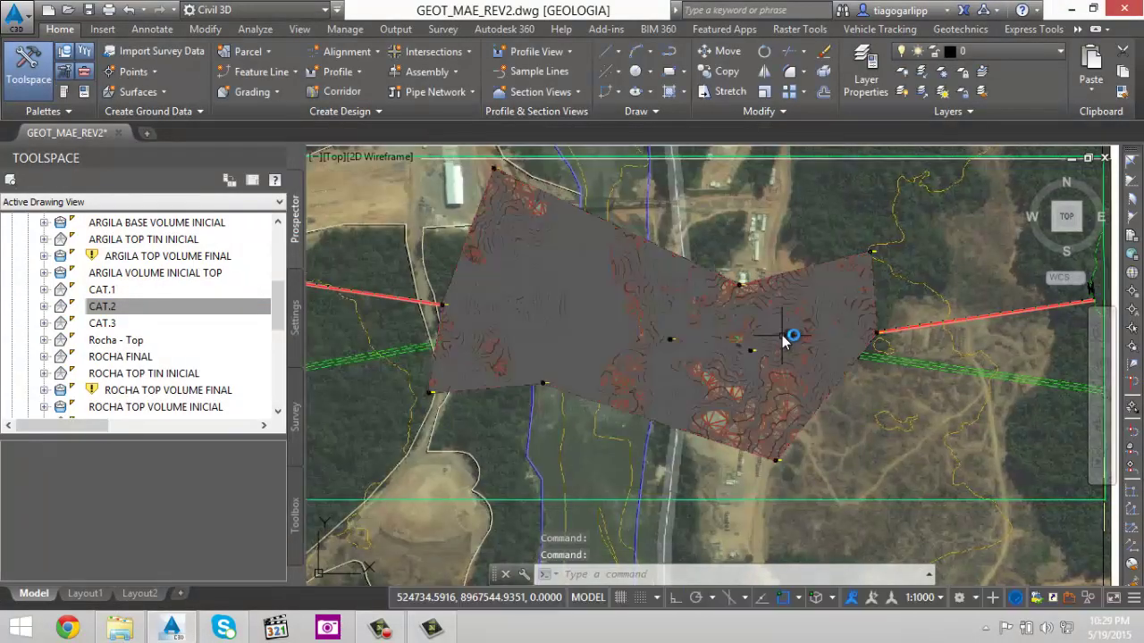
- Set the surface style of CAT.3 to TECBRAS-Curvas 1 e 5m. in its surface properties
left_click(107, 323)
right_click(125, 323)
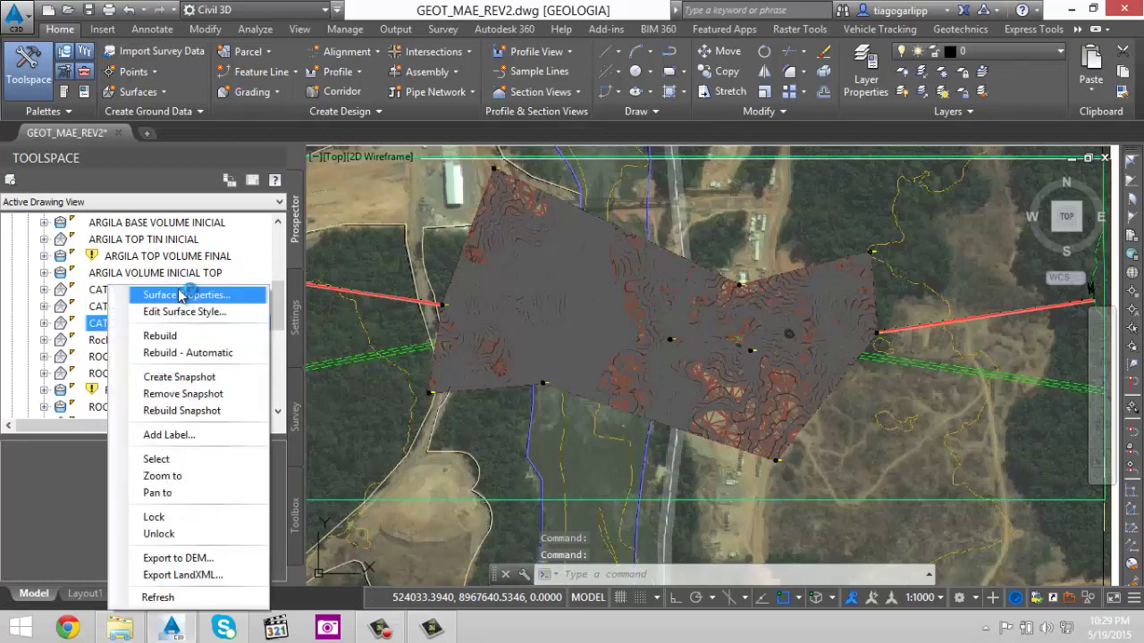
left_click(189, 295)
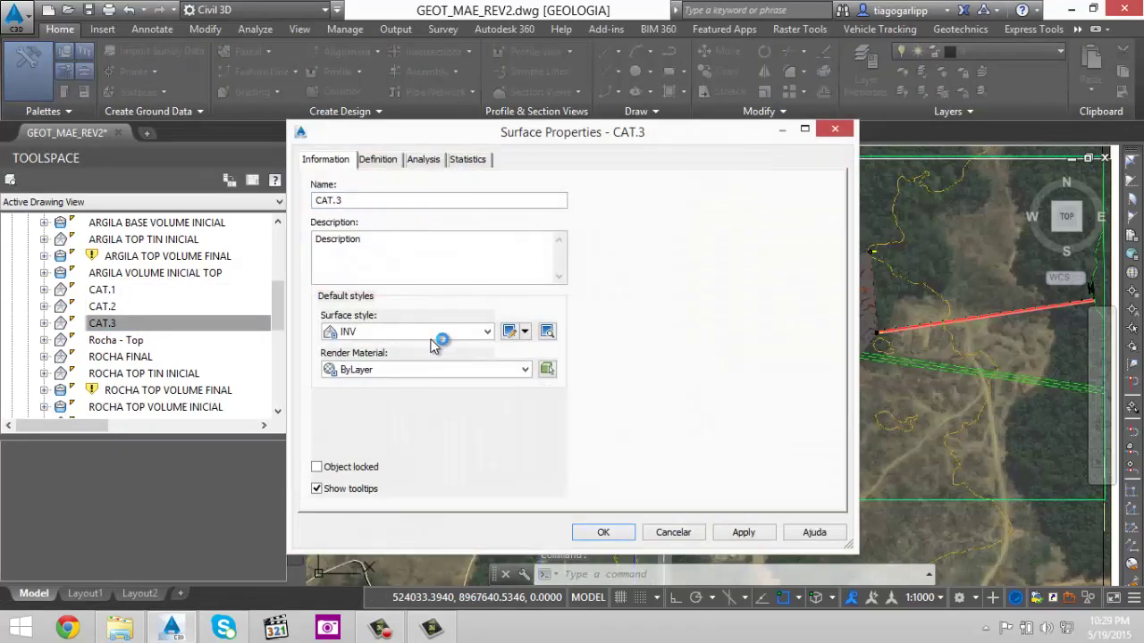
left_click(437, 333)
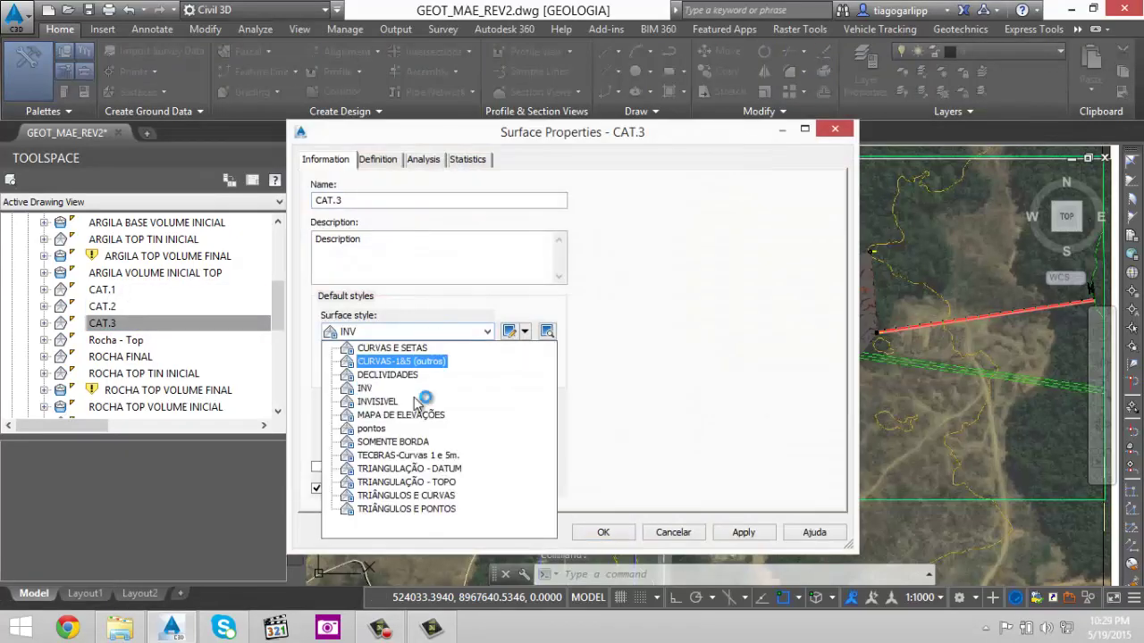
left_click(414, 456)
left_click(604, 533)
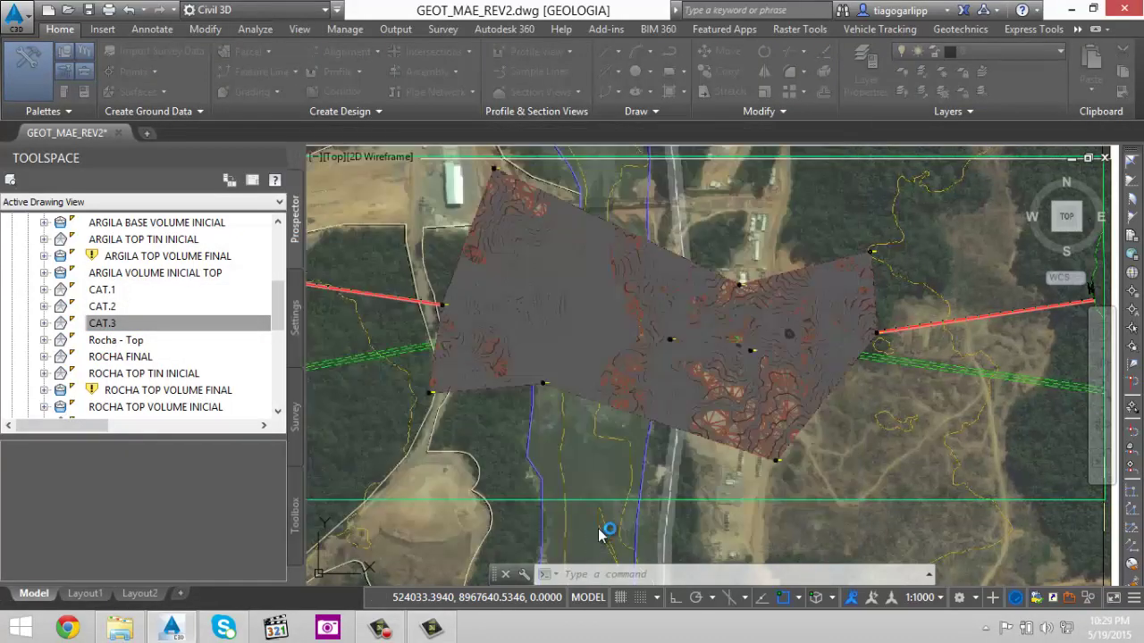
- Select the overlapping CAT surfaces on the plan and open them together in the Object Viewer
left_click(770, 393)
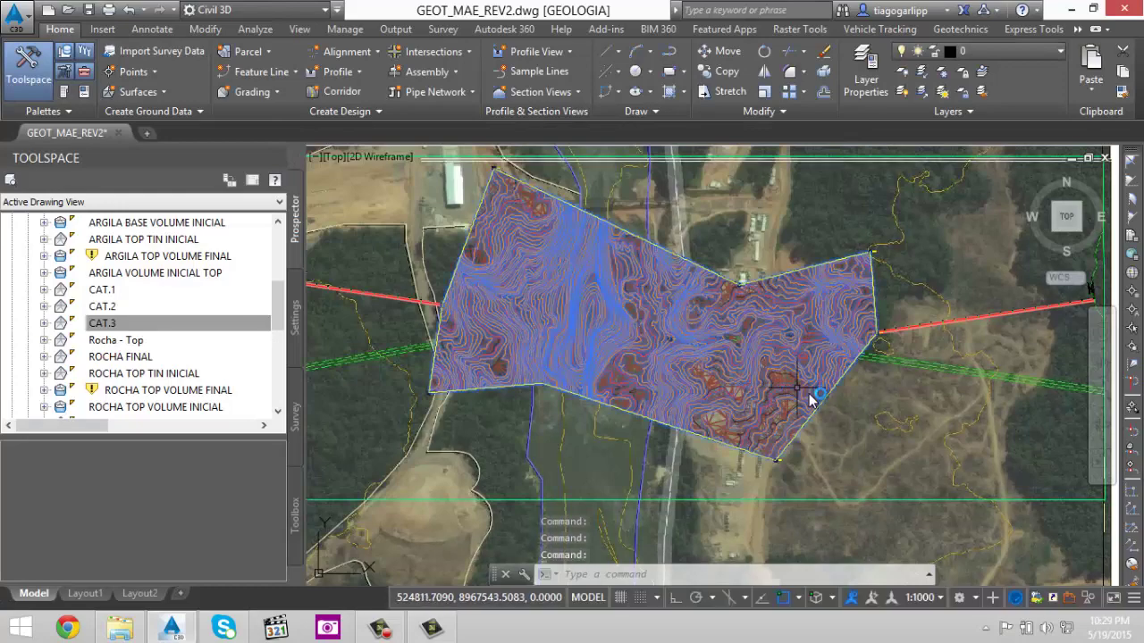
scroll(807, 387, "up", 3)
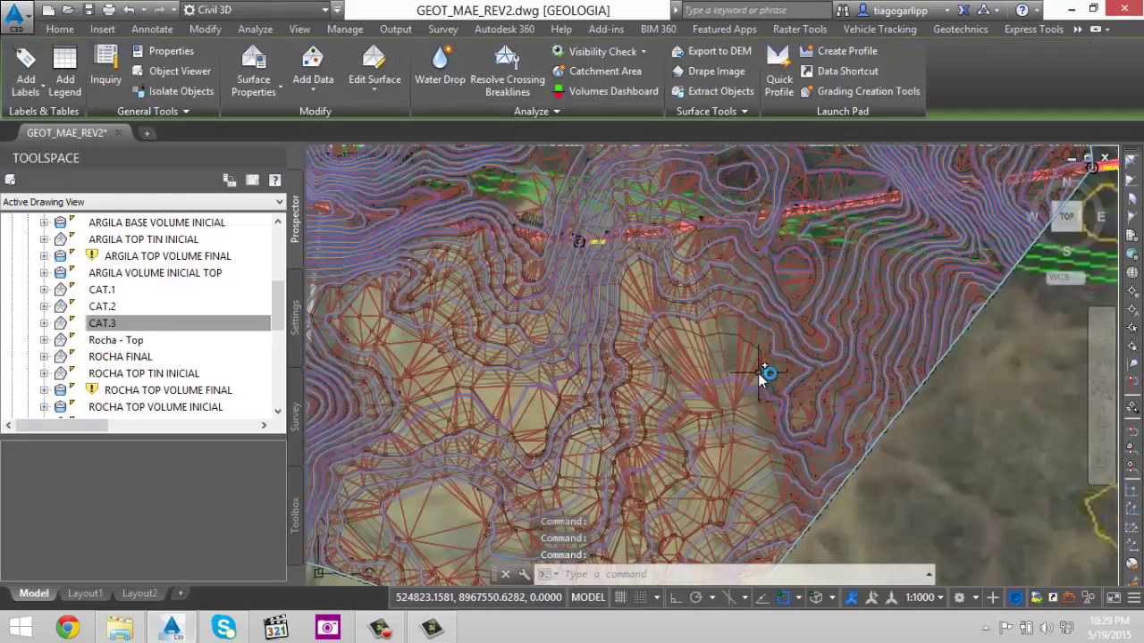
scroll(759, 370, "up", 2)
scroll(747, 362, "up", 3)
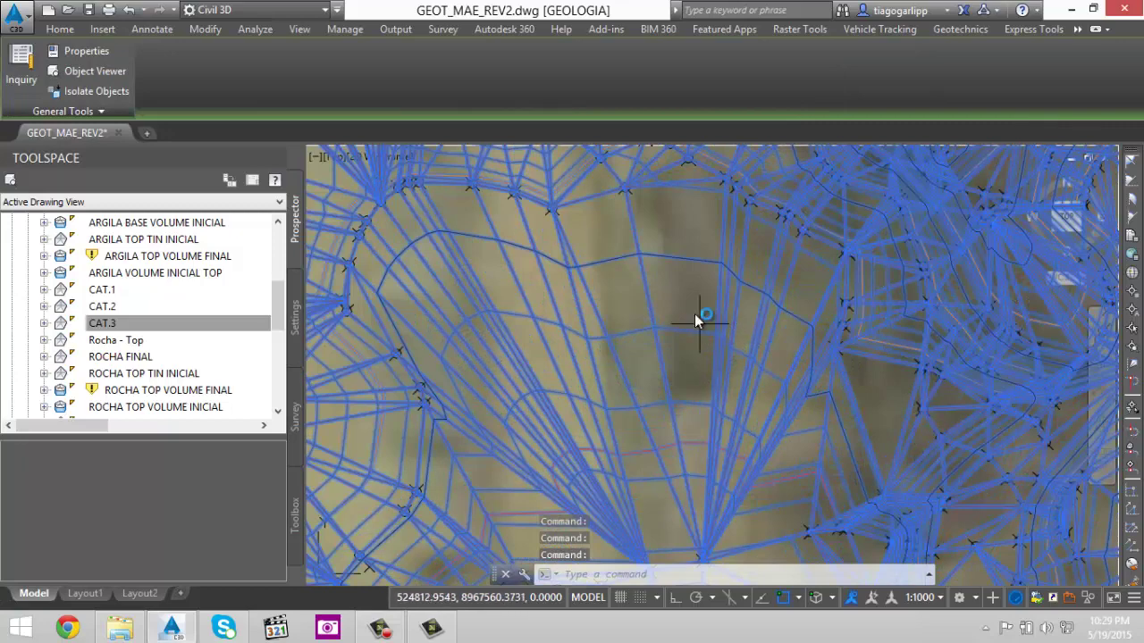
scroll(696, 266, "down", 8)
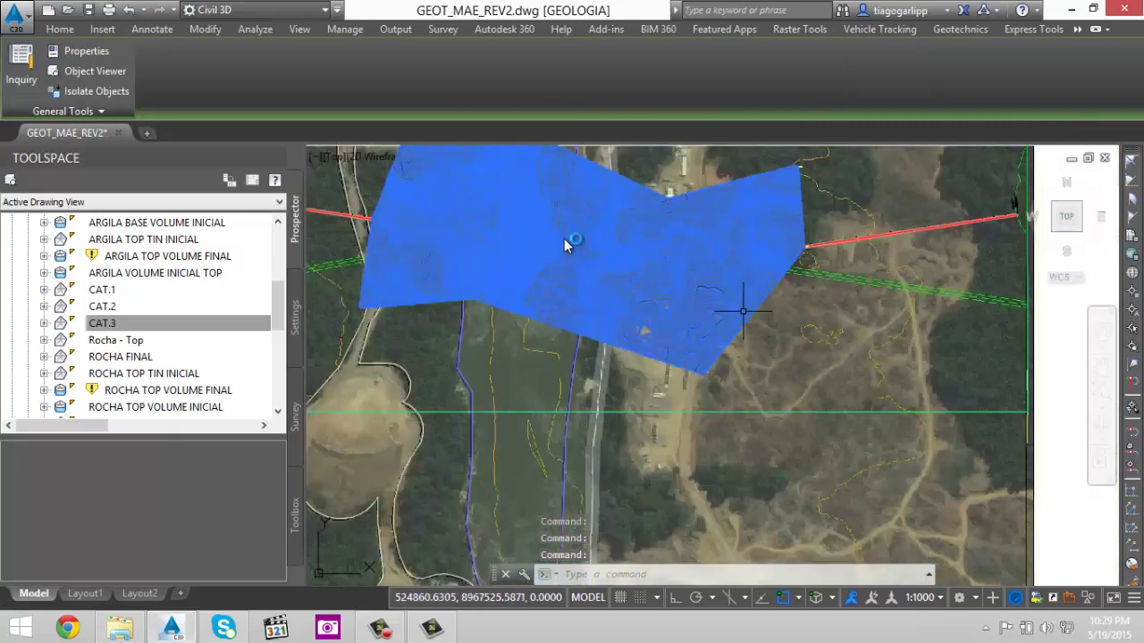
middle_click_drag(564, 238, 735, 375)
right_click(649, 249)
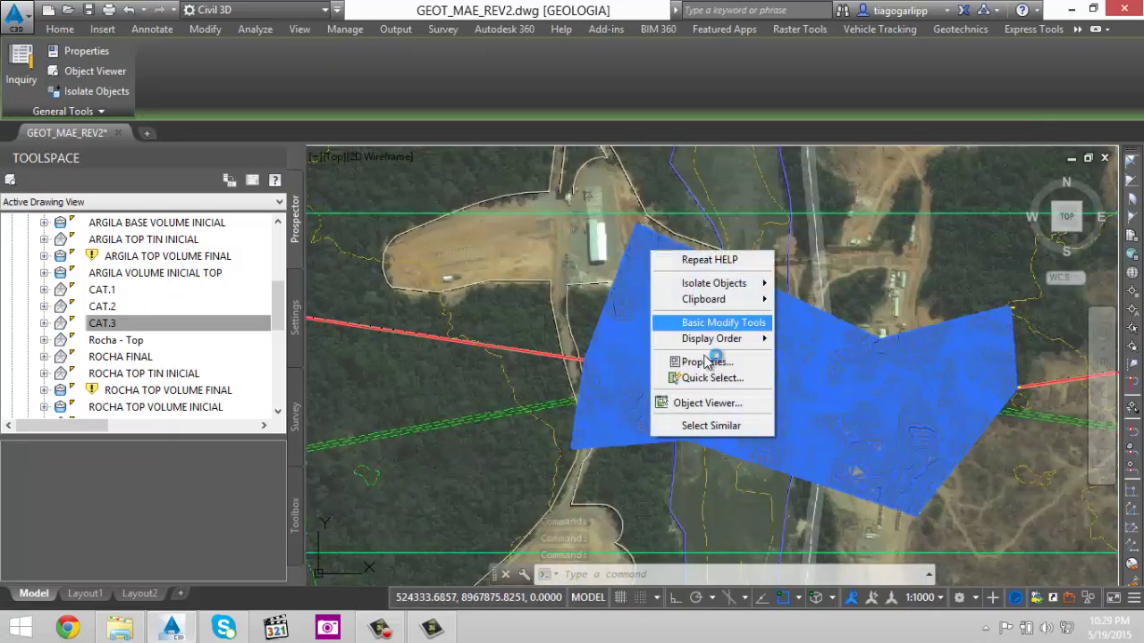
left_click(702, 403)
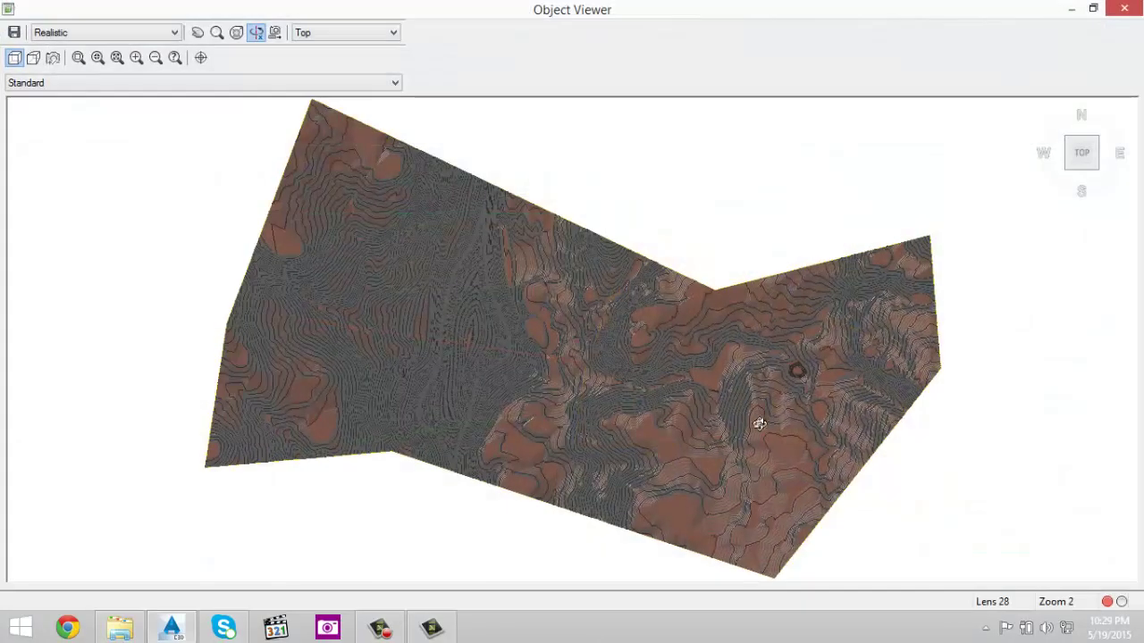
- Orbit the stacked CAT surfaces into a low side view and examine the terrain relief and the layers beneath it in 3D
left_click_drag(759, 423, 786, 108)
scroll(581, 519, "up", 3)
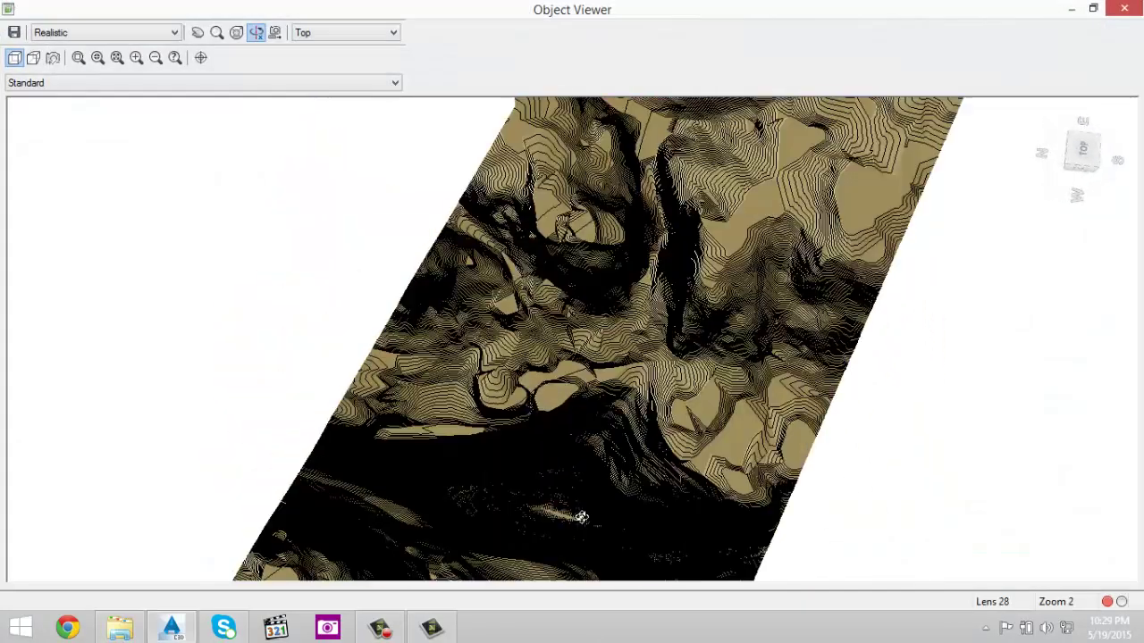
left_click_drag(582, 518, 581, 338)
scroll(697, 402, "up", 4)
left_click_drag(697, 397, 708, 285)
left_click_drag(696, 401, 599, 384)
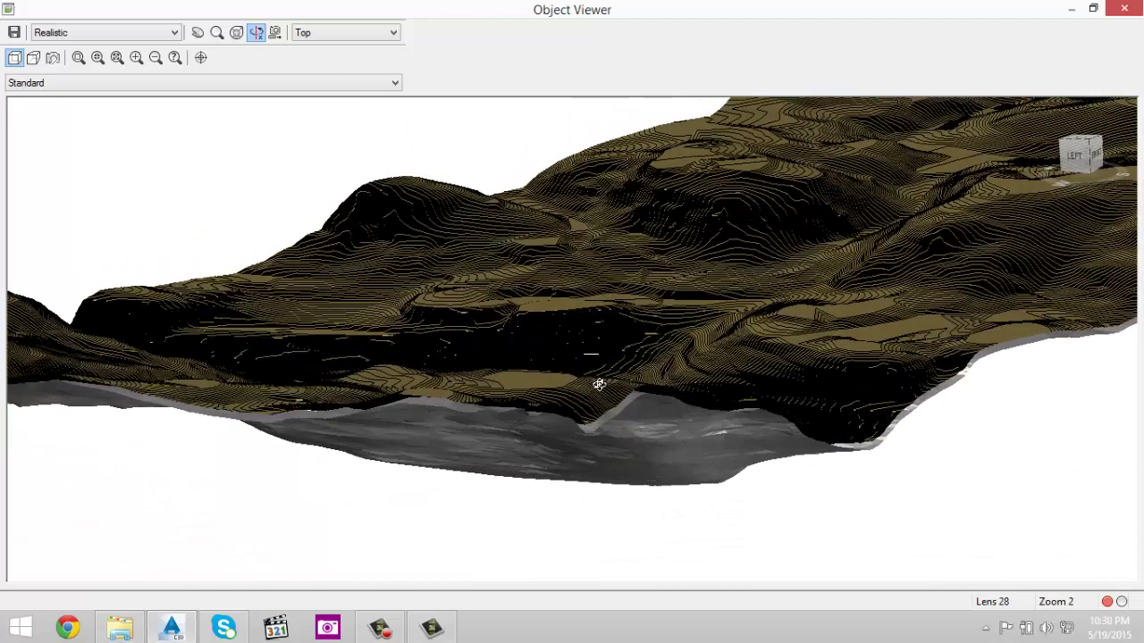
- Close the Object Viewer and set the surface style of CAT.3 to INV in its surface properties
key("Escape")
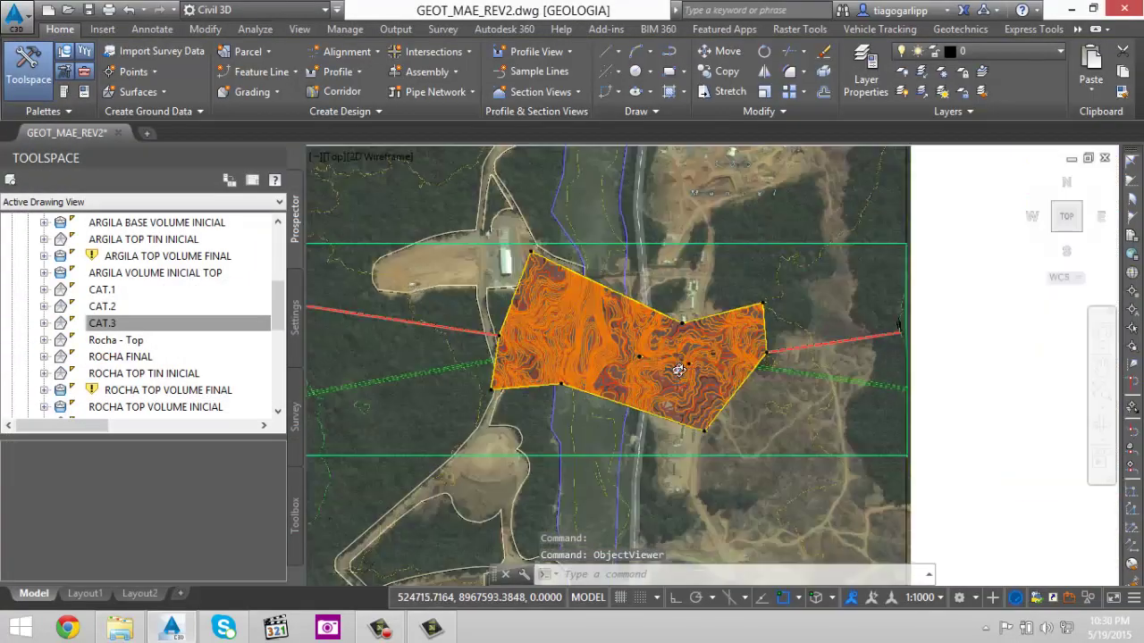
scroll(679, 369, "up", 2)
key("Escape")
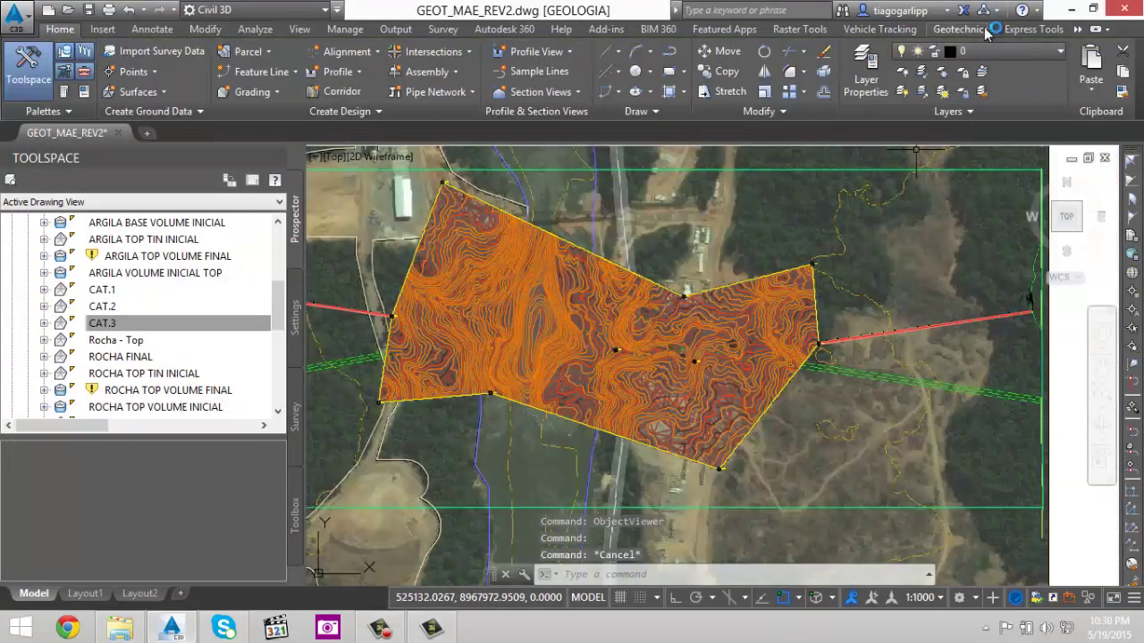
left_click(961, 30)
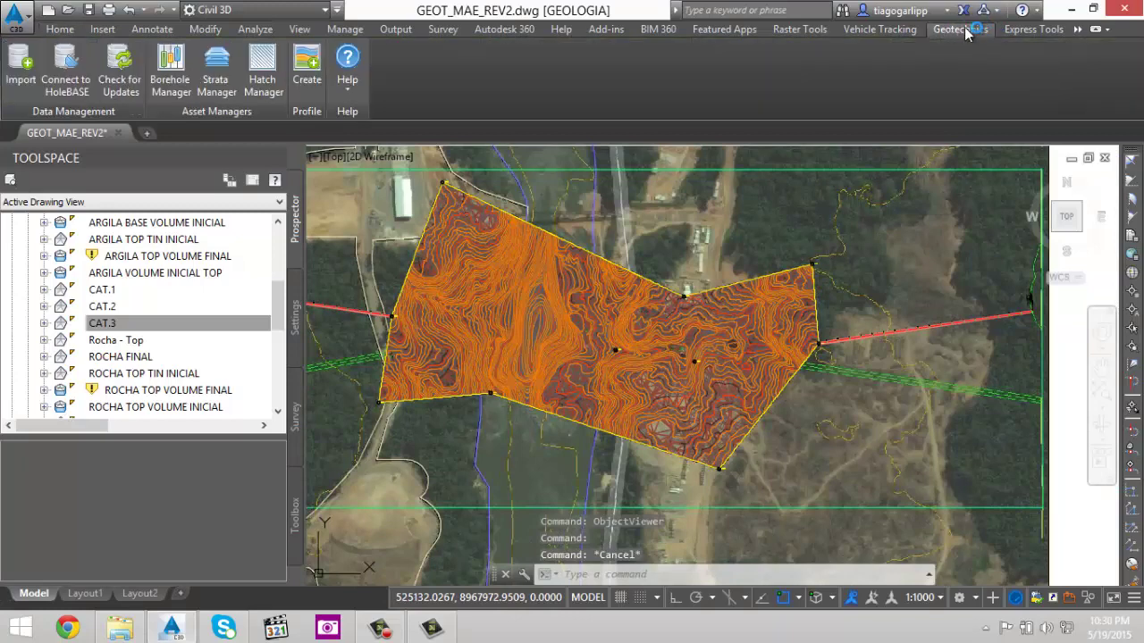
left_click(633, 350)
right_click(686, 466)
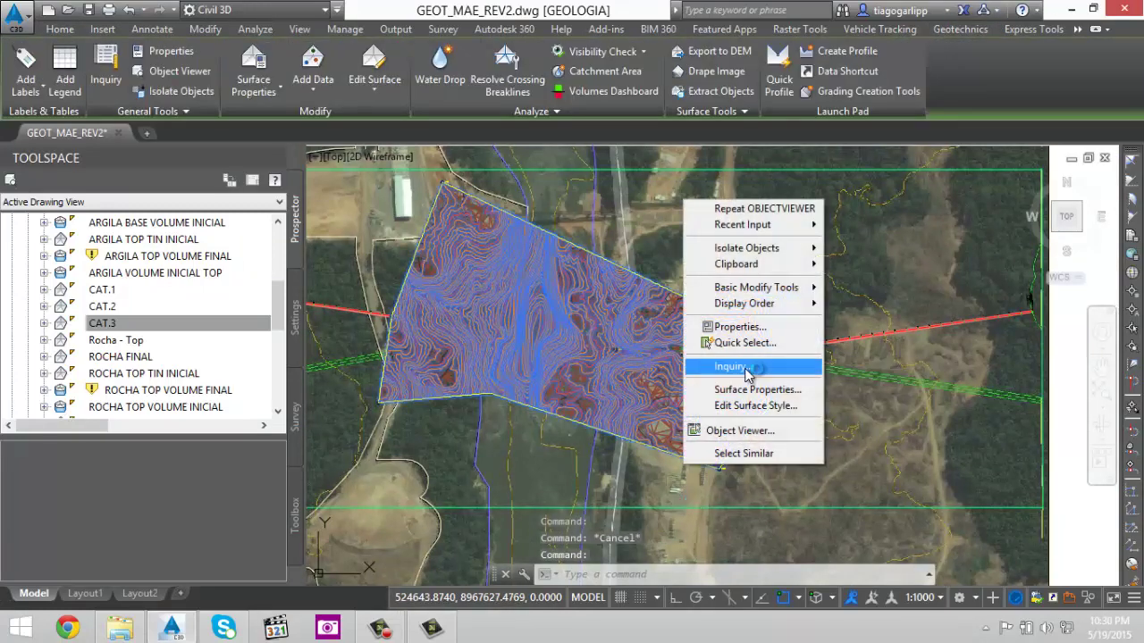
left_click(749, 391)
left_click(356, 331)
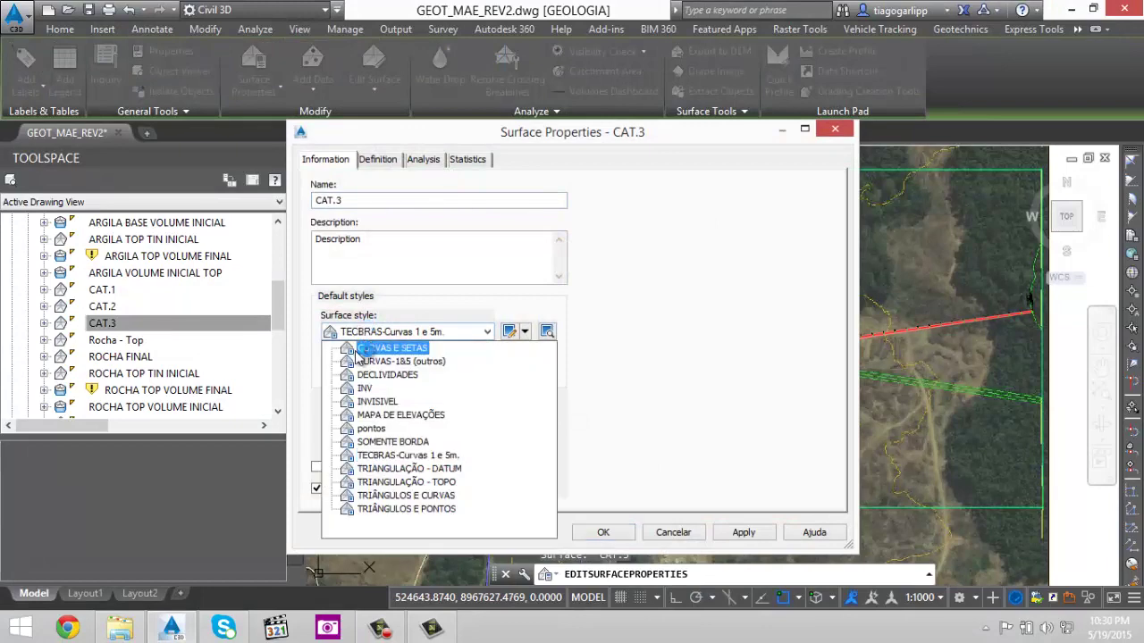
left_click(364, 388)
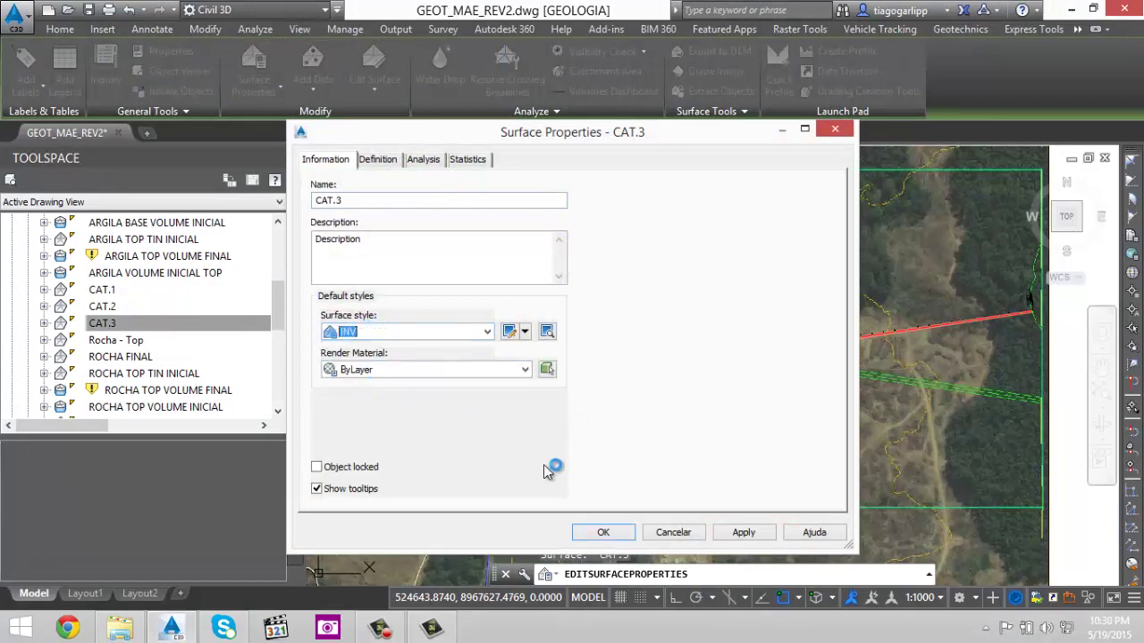
left_click(600, 536)
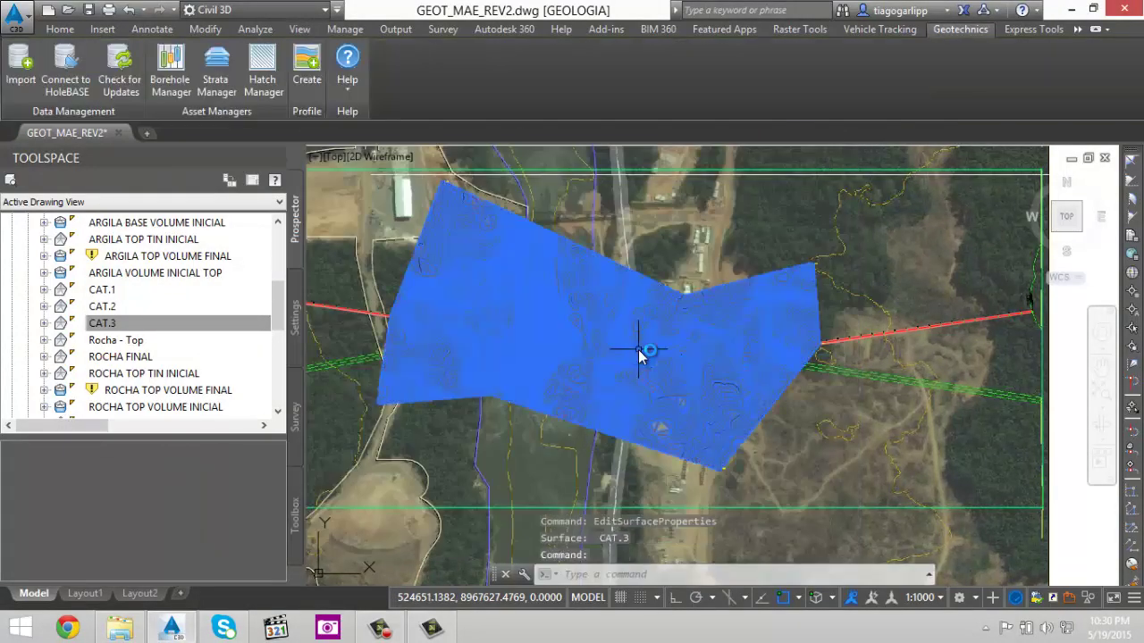
- Set the surface style of CAT.2 to INVISIVEL in its surface properties
left_click(638, 349)
right_click(640, 350)
left_click(686, 441)
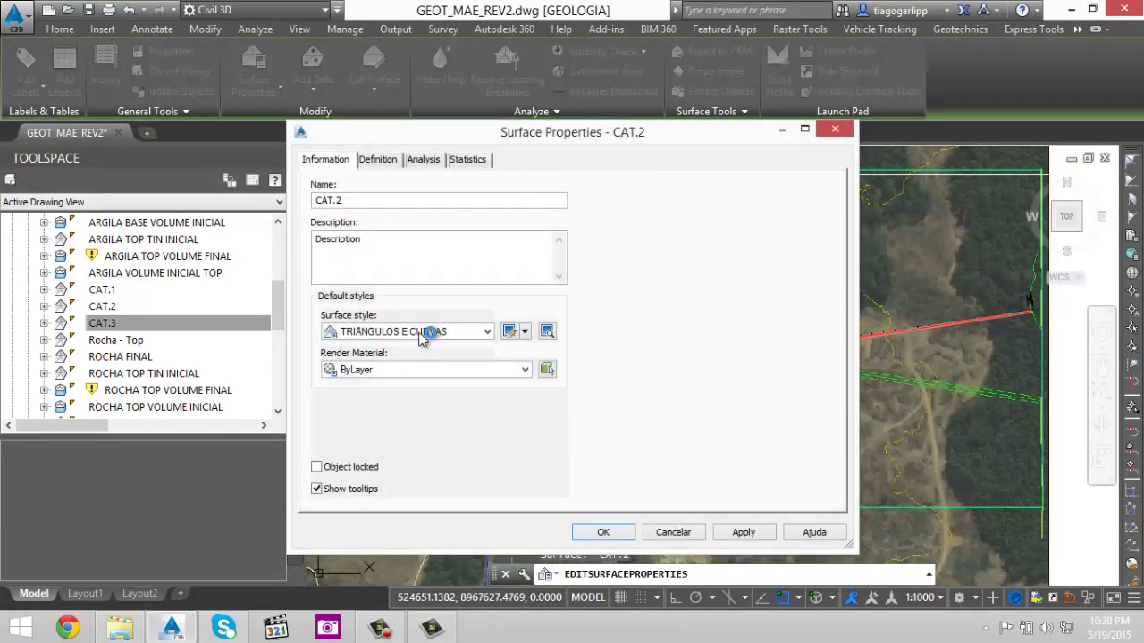
left_click(420, 332)
left_click(370, 404)
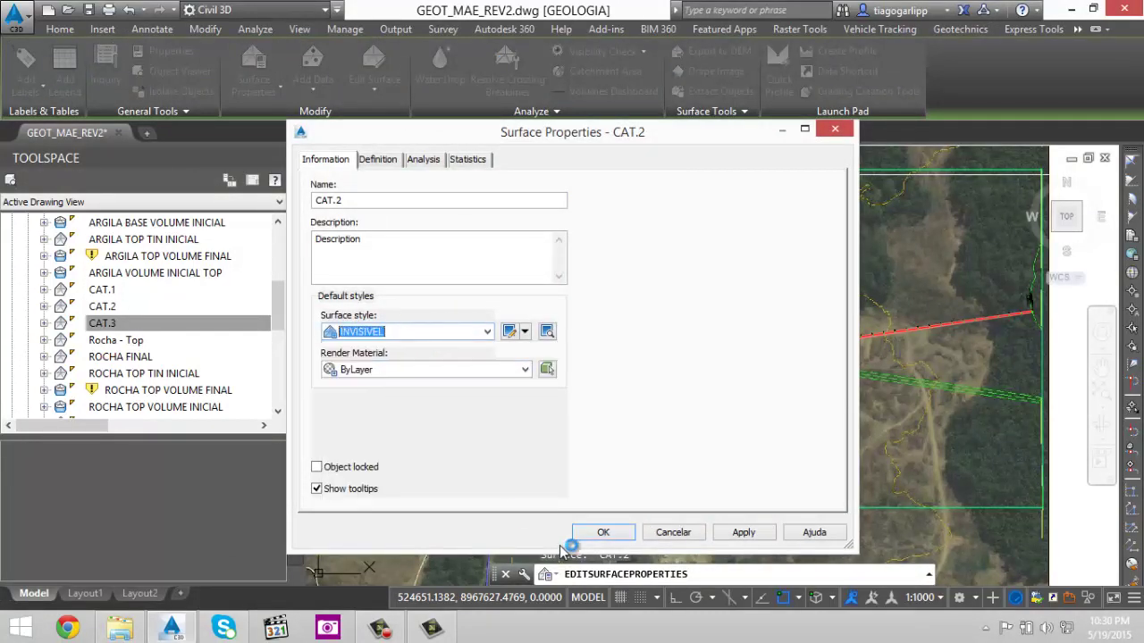
left_click(595, 534)
- Hide CAT.1 on the plan by setting its surface style to INVISIVEL
left_click(662, 395)
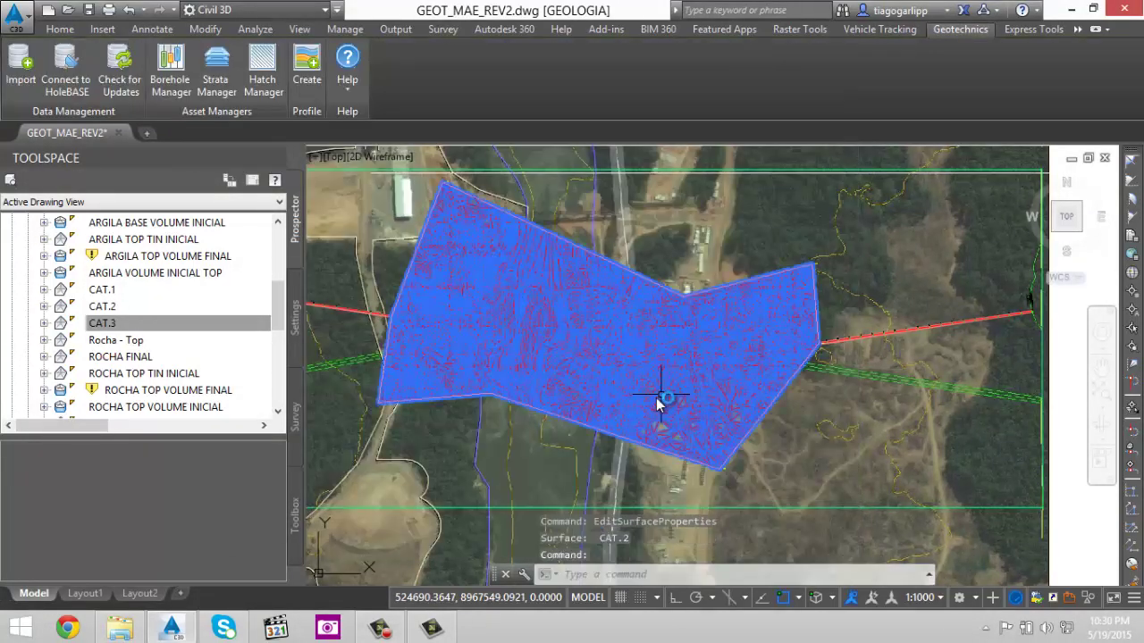
right_click(687, 463)
left_click(719, 385)
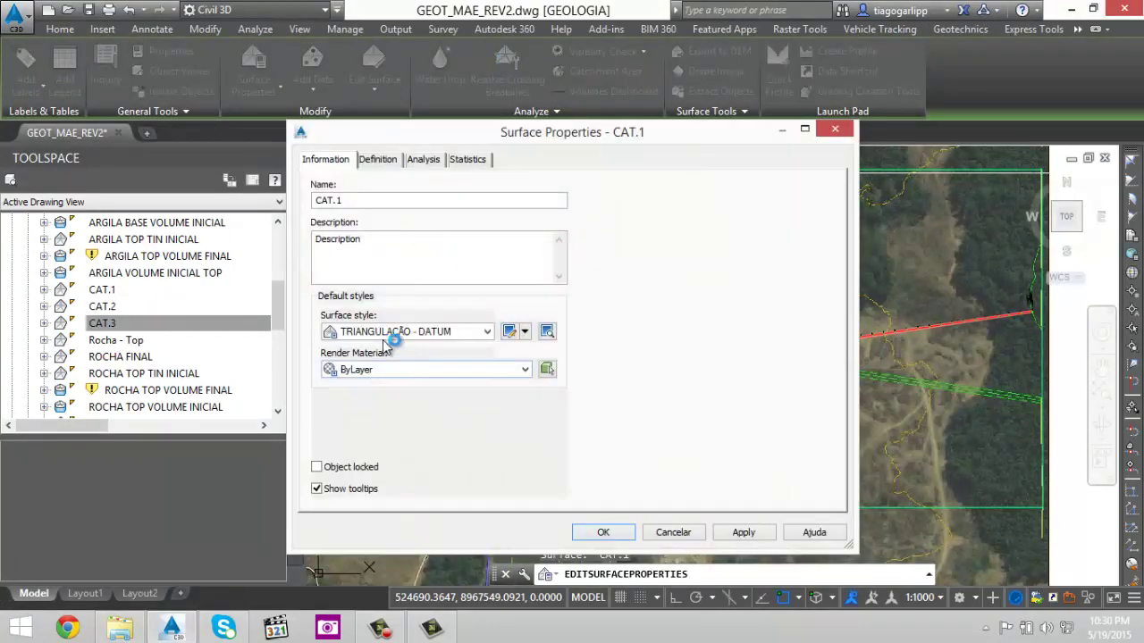
left_click(398, 331)
left_click(375, 408)
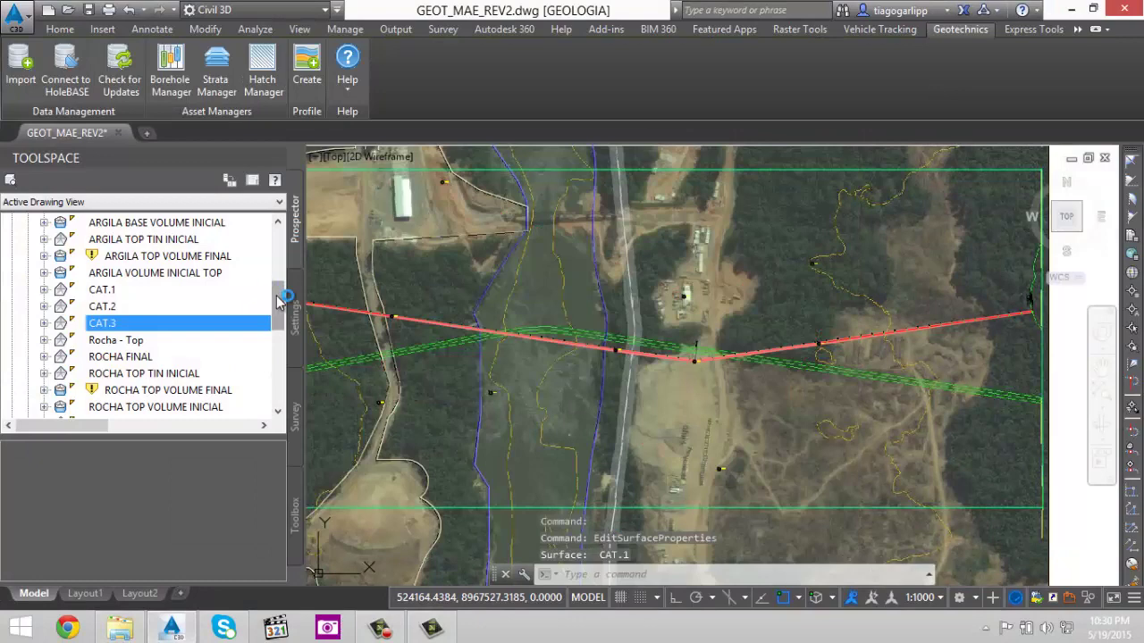
- Review the surface data shortcuts CAT.3, CAT.2, CAT.1 and ROCHA FINAL in the project tree
left_click_drag(277, 300, 286, 397)
left_click(28, 341)
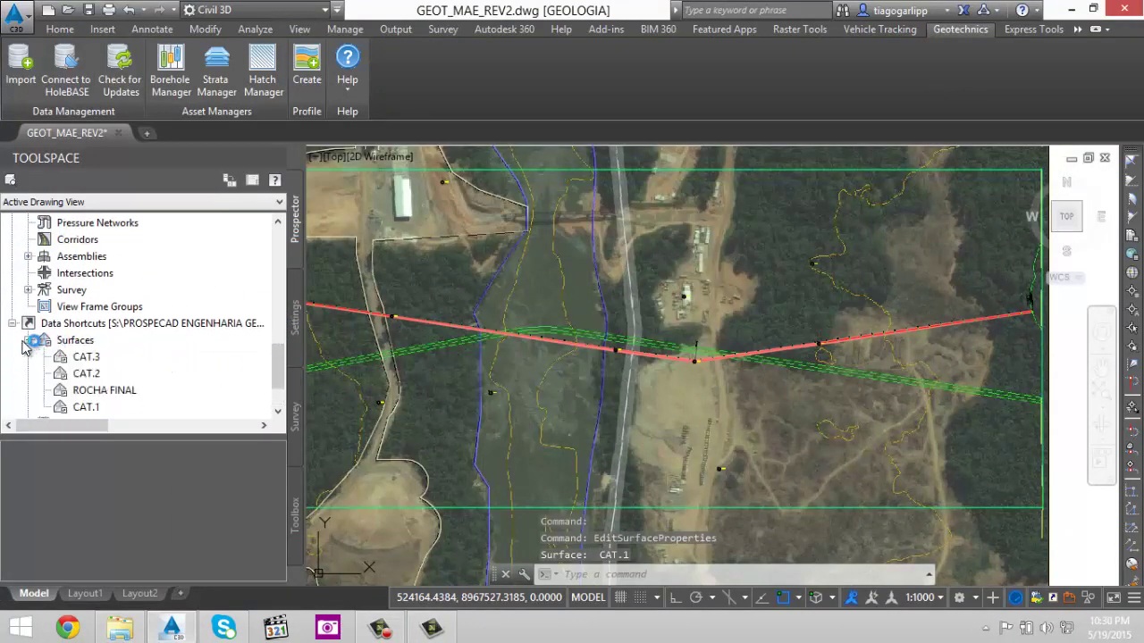
scroll(89, 361, "down", 1)
left_click(99, 308)
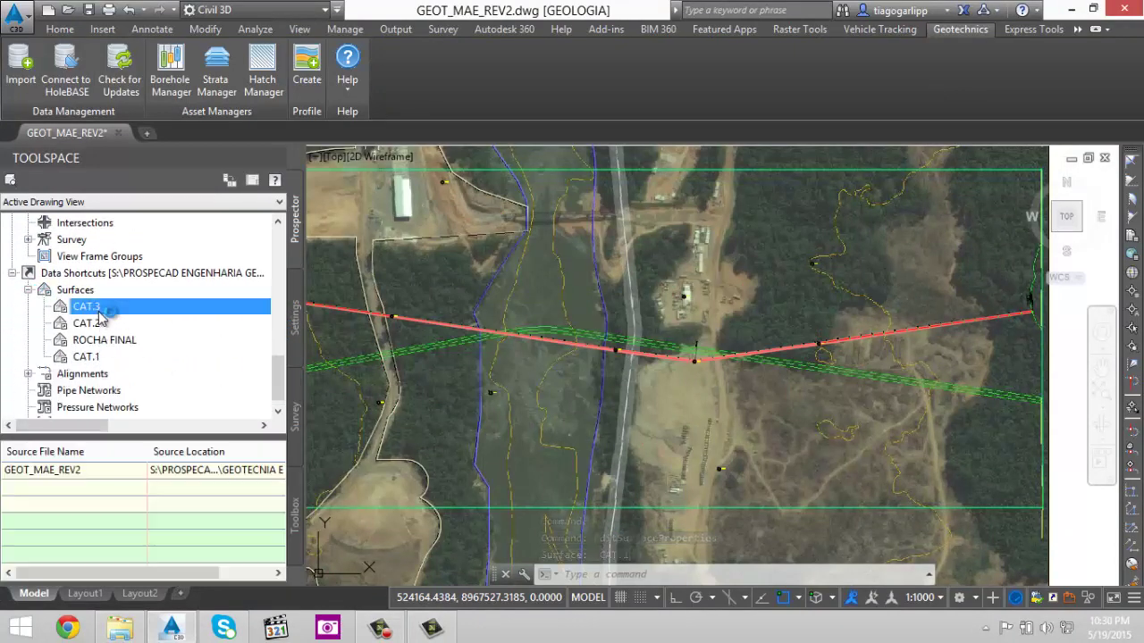
left_click(100, 324)
left_click(100, 357)
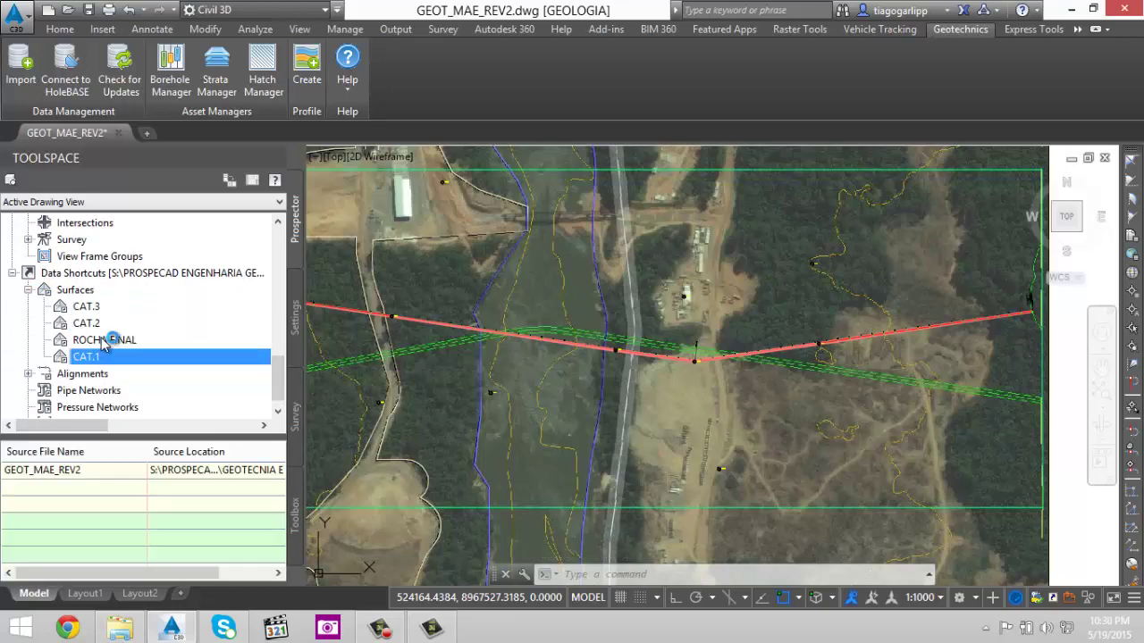
left_click(121, 341)
- Examine the hatched geological layers in the profile view and compare them with the alignment on the aerial plan
scroll(645, 359, "down", 5)
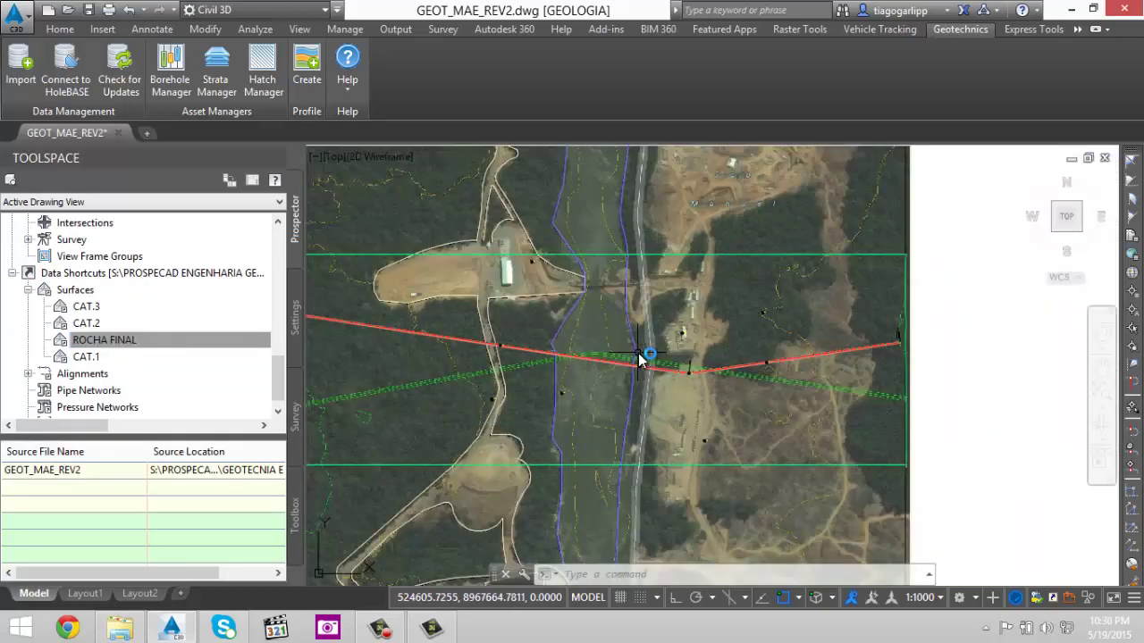
middle_click_drag(860, 360, 684, 370)
scroll(899, 363, "up", 8)
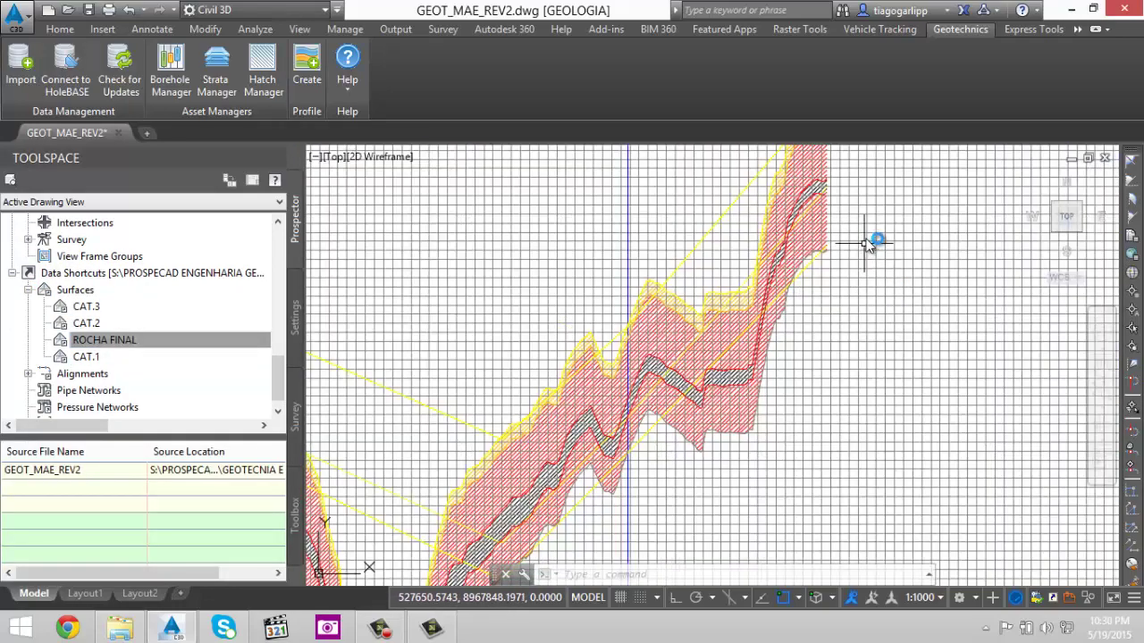
scroll(849, 205, "down", 2)
scroll(875, 375, "down", 5)
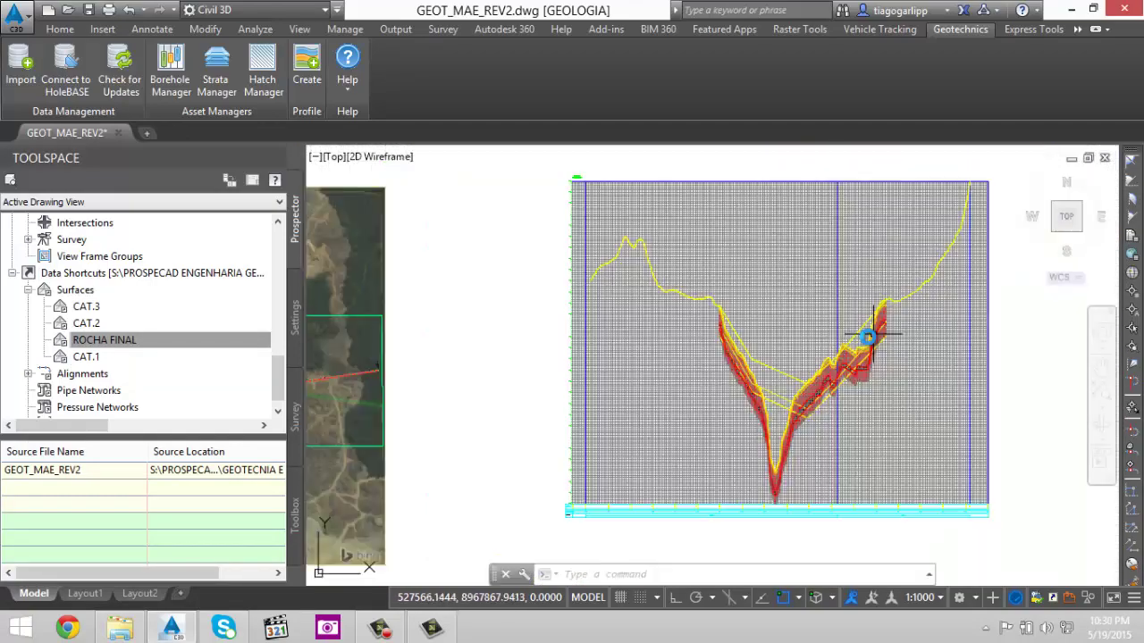
middle_click_drag(747, 376, 1001, 377)
scroll(861, 373, "down", 4)
scroll(741, 365, "up", 4)
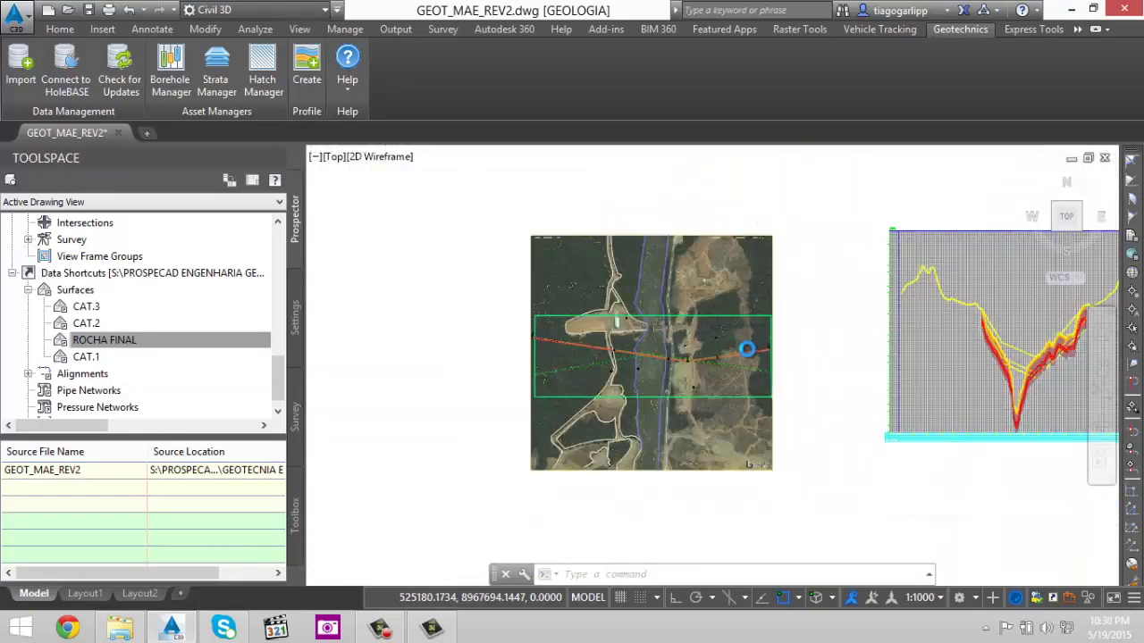
middle_click_drag(815, 335, 688, 327)
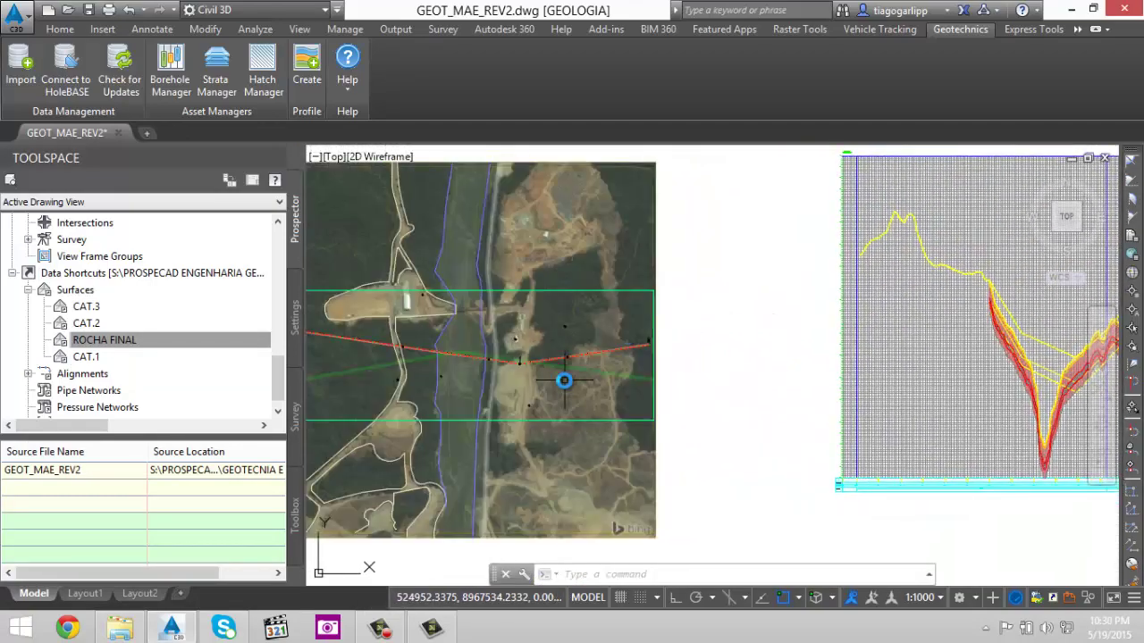
- Create a new drawing from the PROSPECAD_DER_2015_ template in the Projeto e acabamento folder on the SERVIDOR (S:) drive
left_click(16, 19)
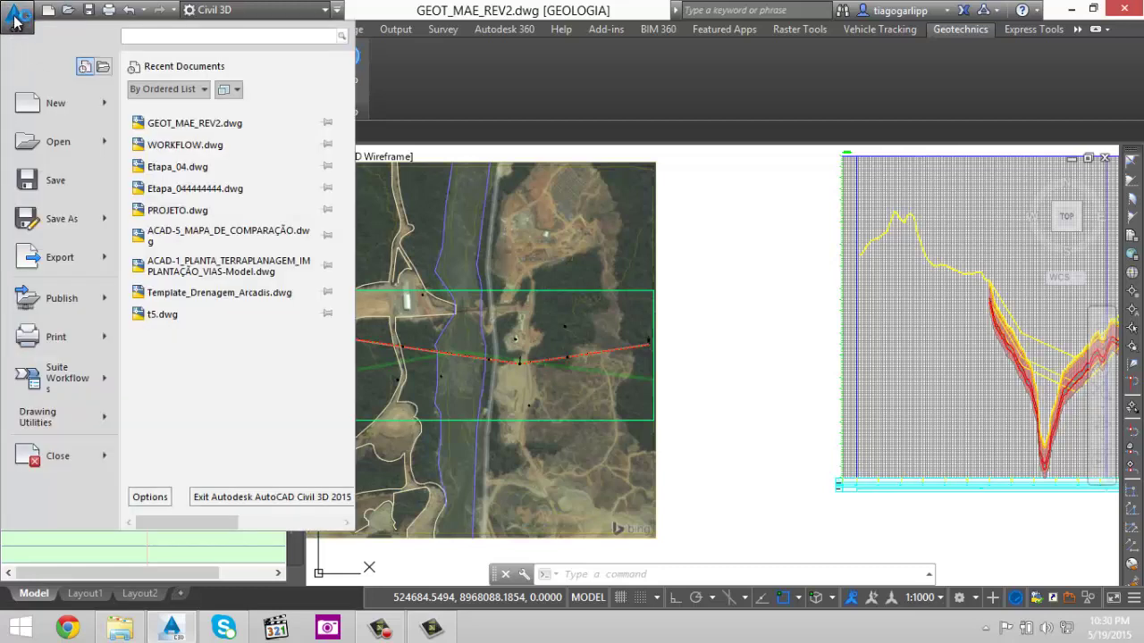
mouse_move(55, 114)
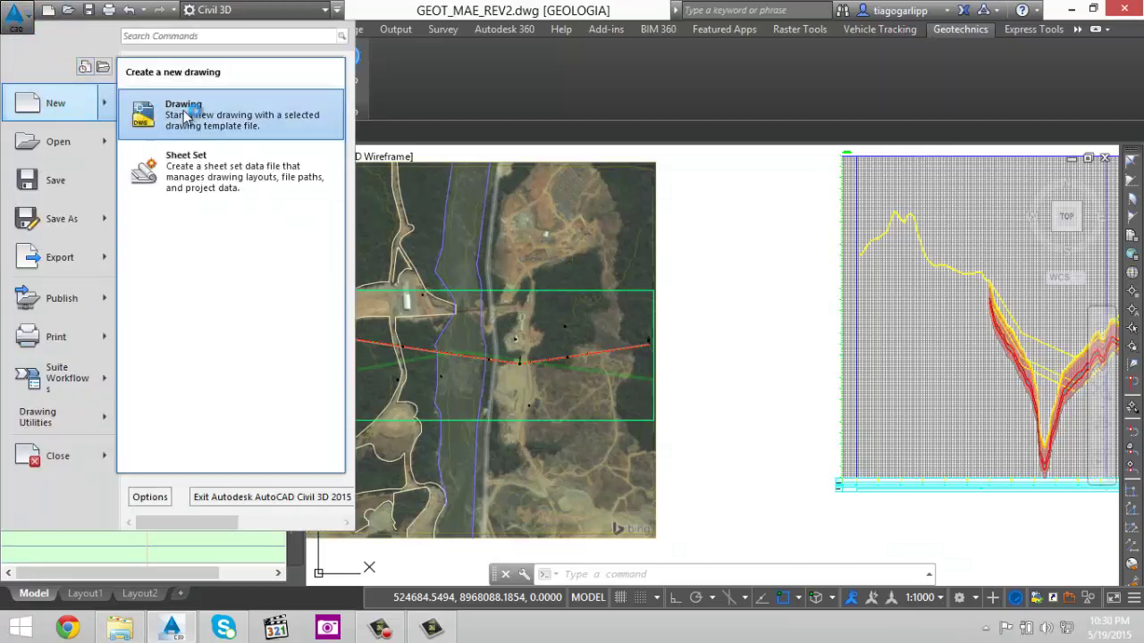
left_click(189, 116)
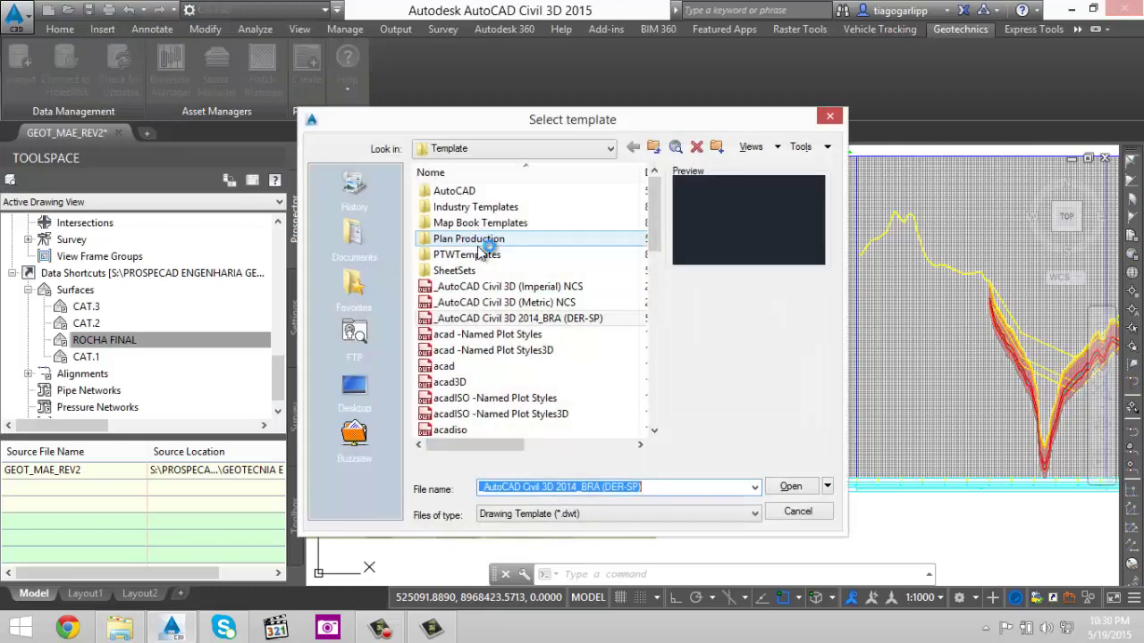
left_click(470, 148)
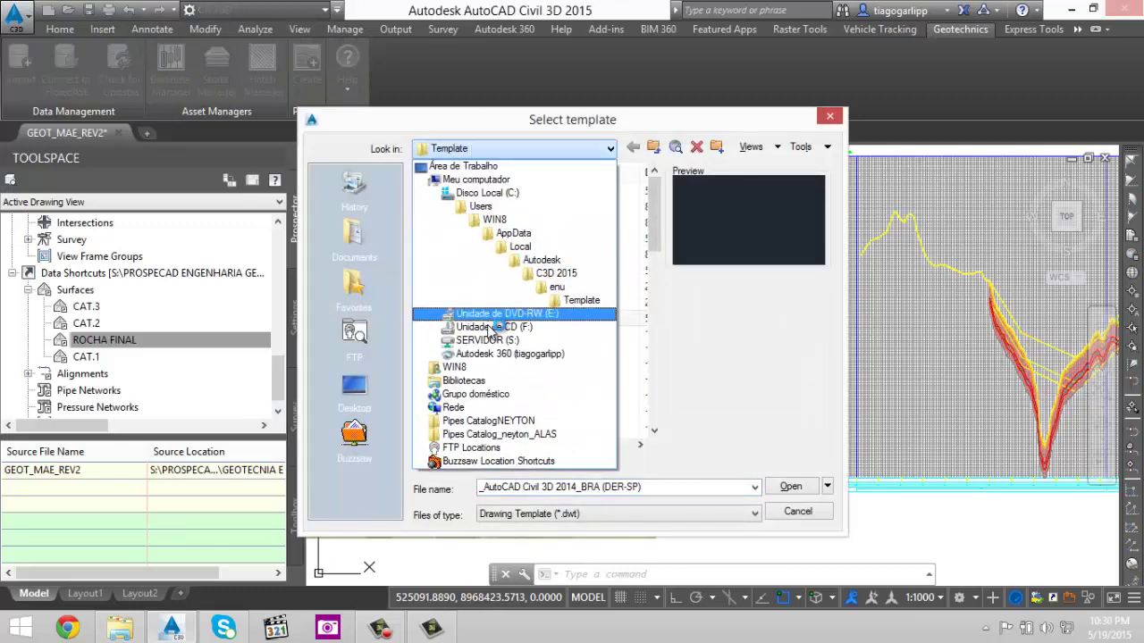
left_click(493, 342)
double_click(513, 189)
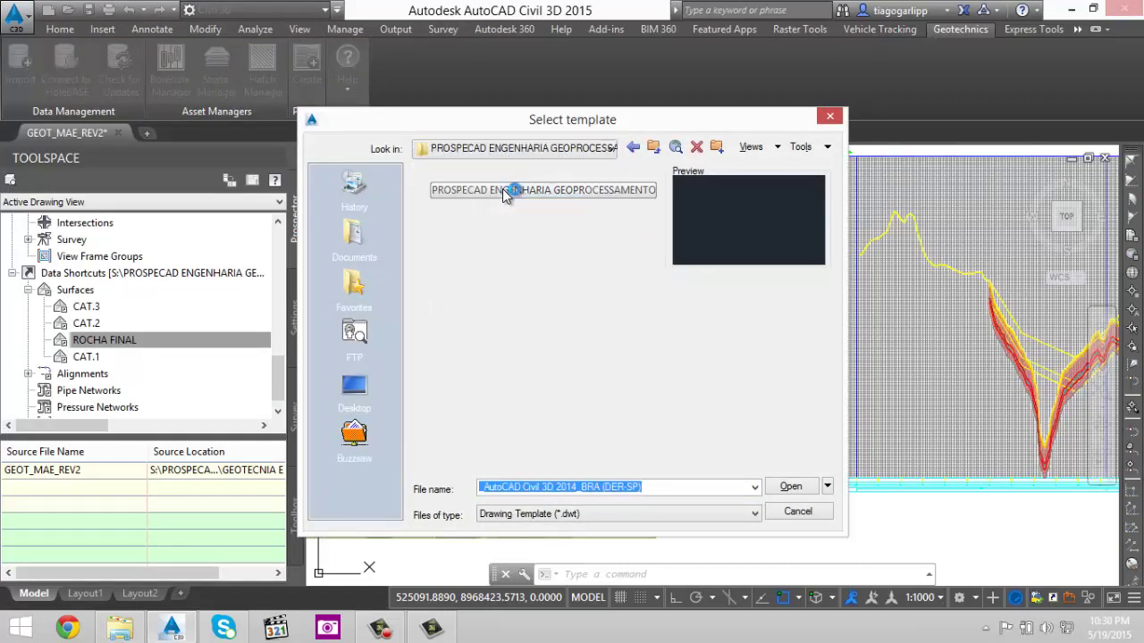
double_click(501, 240)
double_click(503, 239)
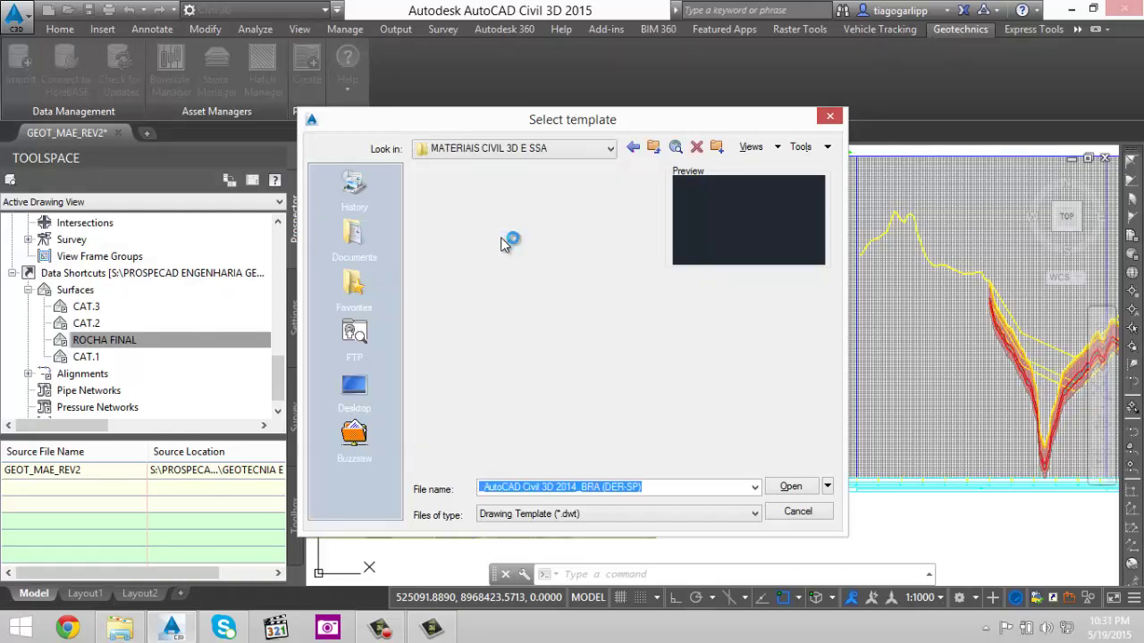
double_click(500, 340)
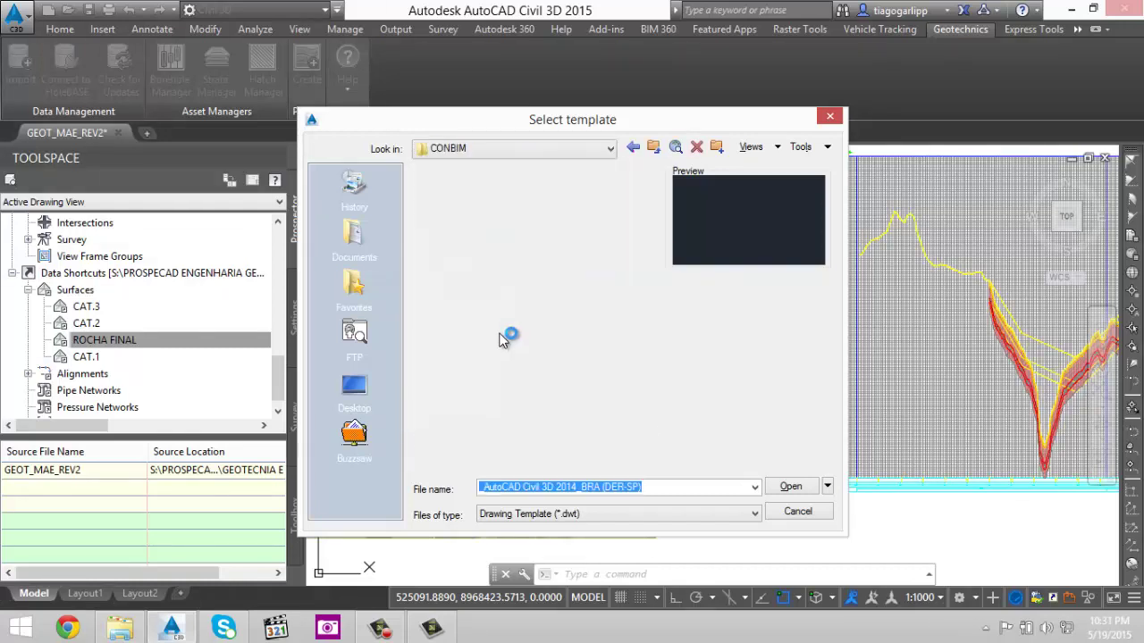
double_click(496, 319)
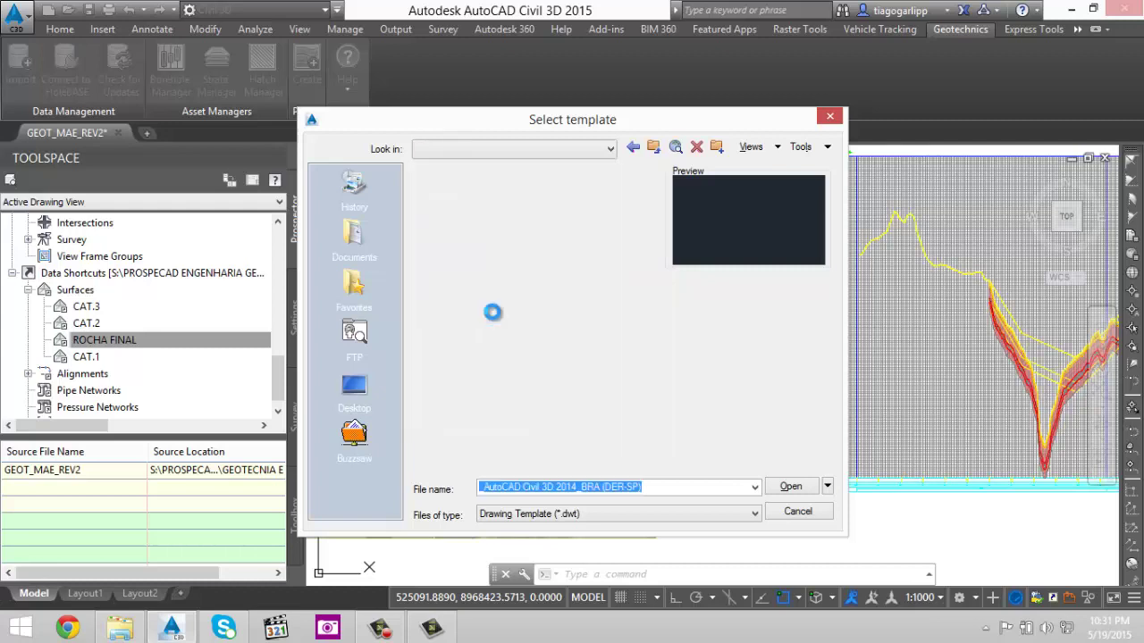
double_click(482, 273)
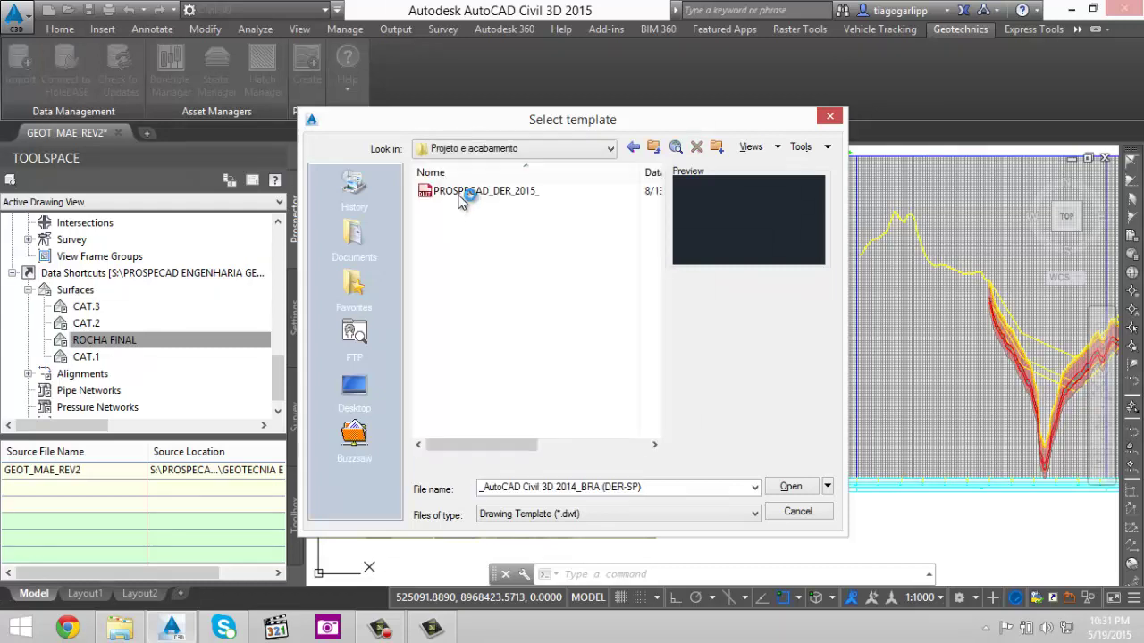
left_click(459, 193)
left_click(792, 485)
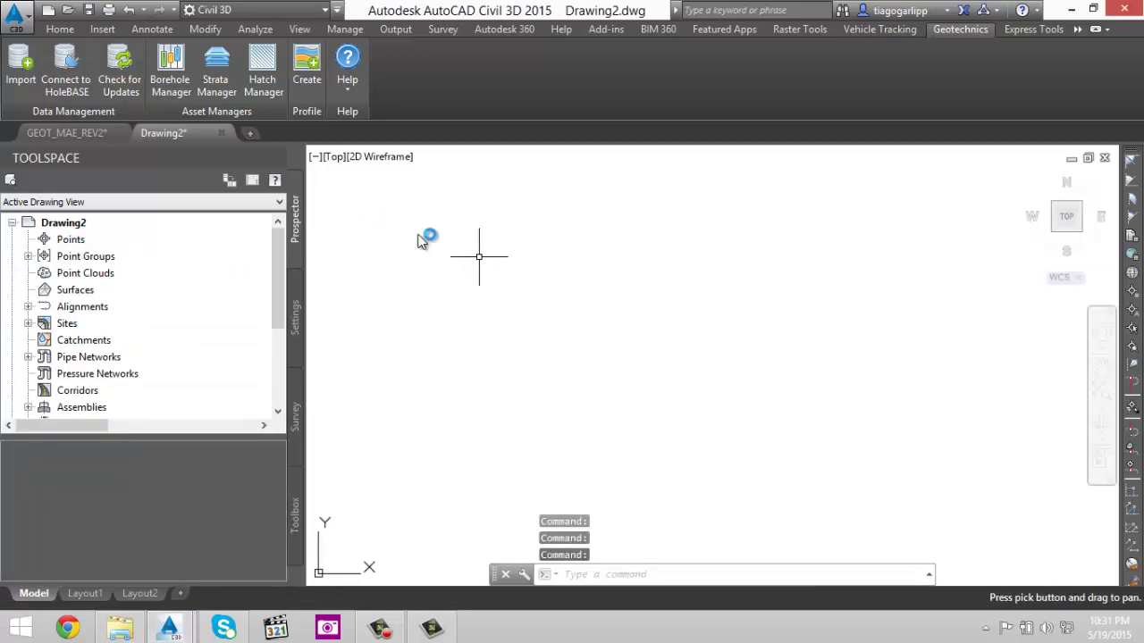
- Try to import geotechnical data into the new drawing, and save the drawing to the desktop as geo
left_click(22, 63)
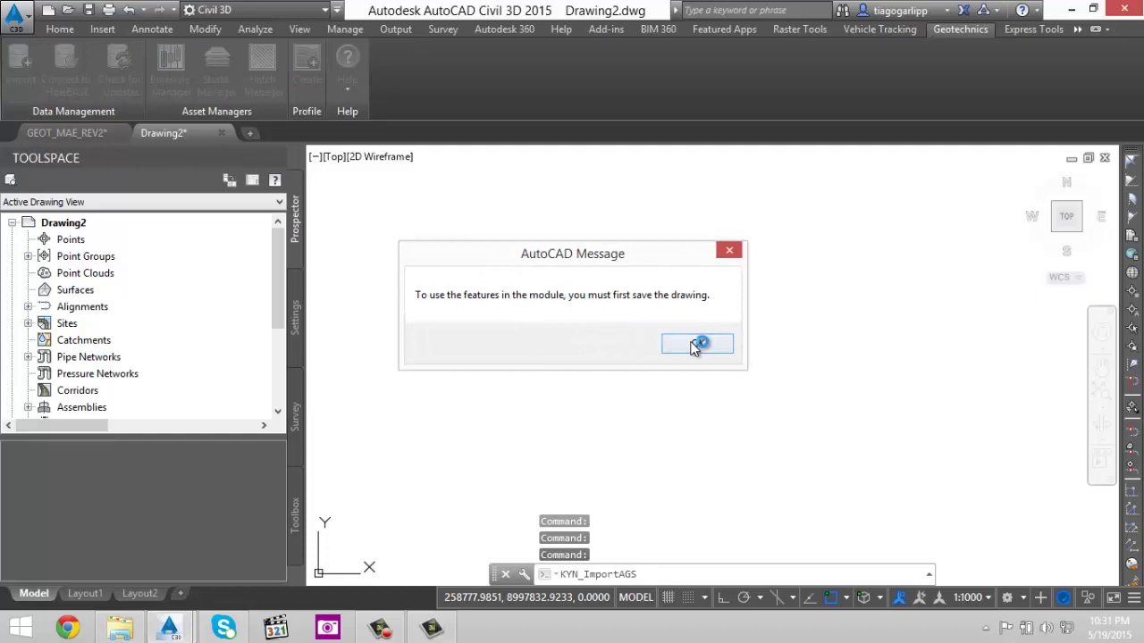
left_click(696, 345)
left_click(16, 16)
left_click(509, 337)
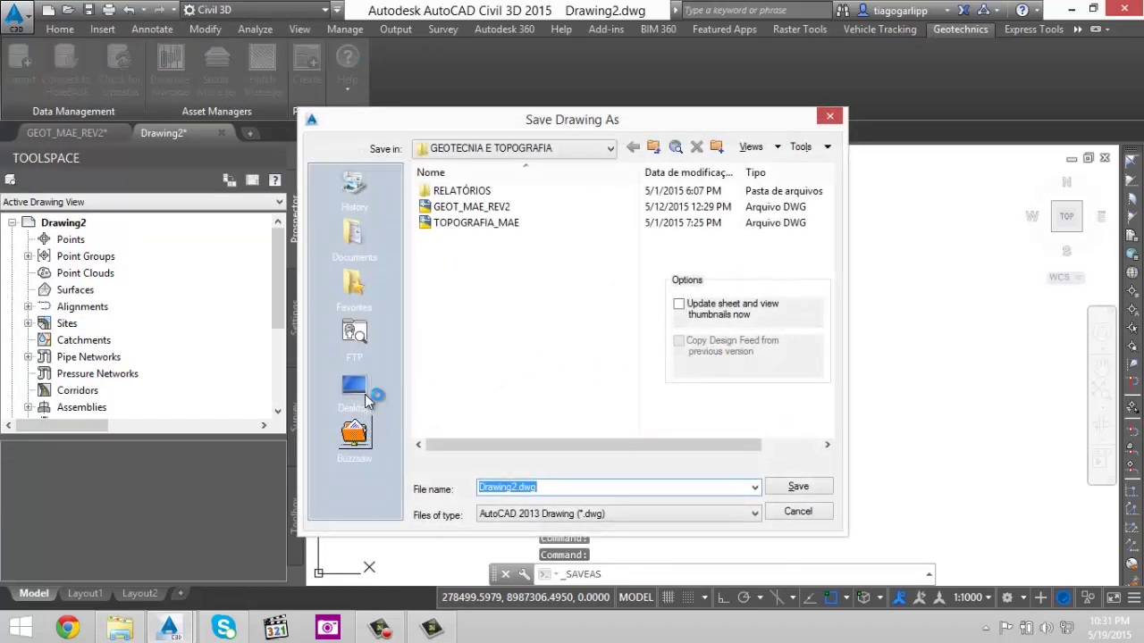
left_click(362, 393)
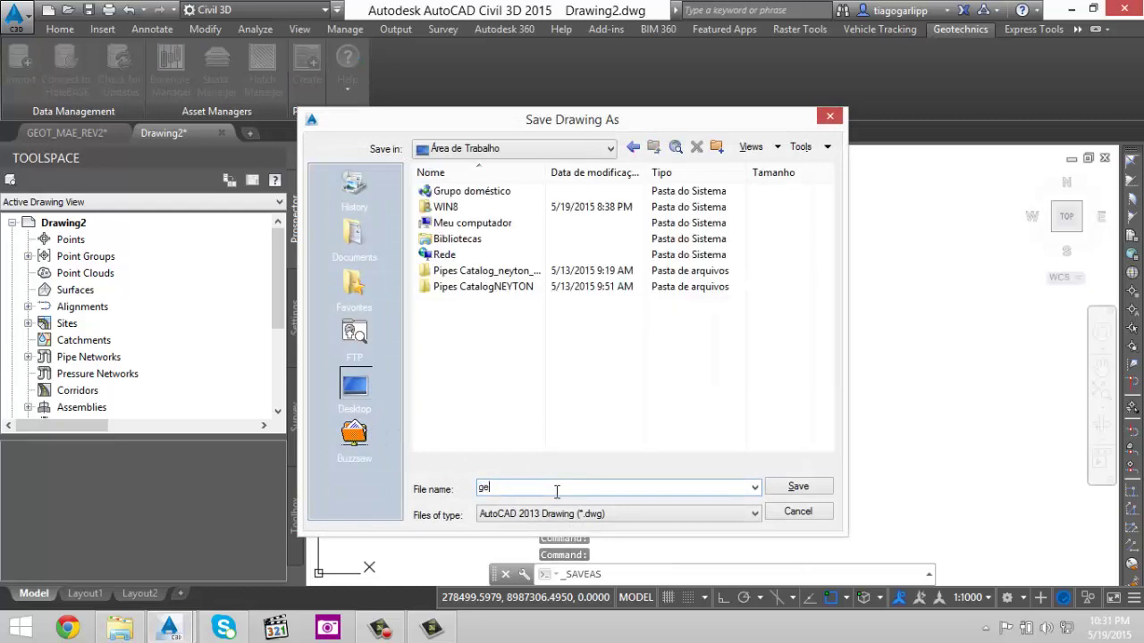
key("Return")
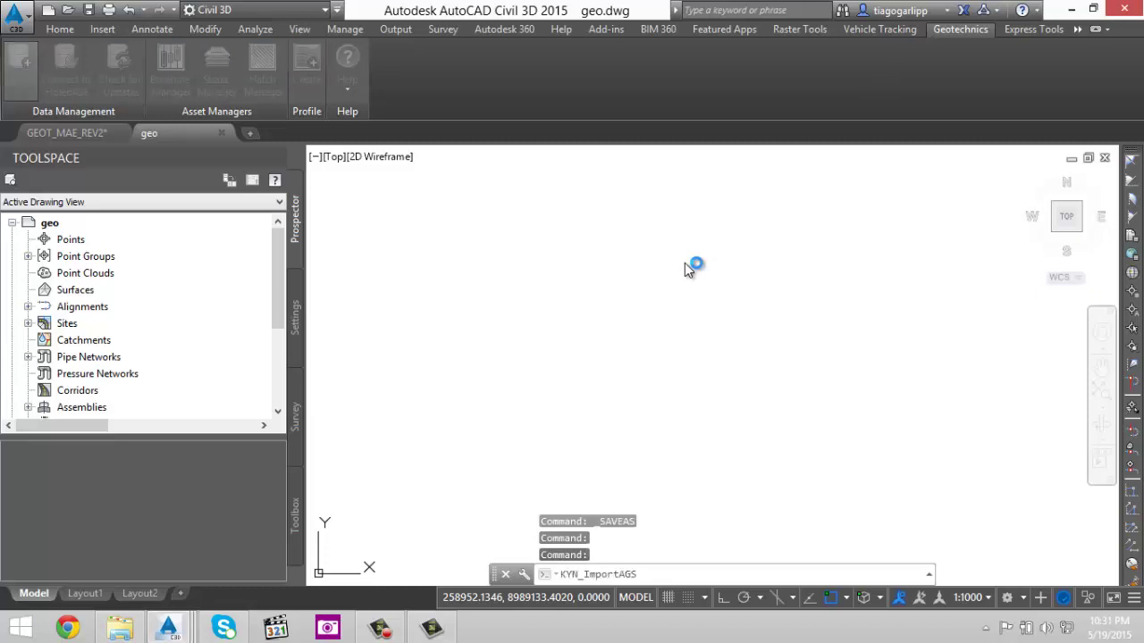
- Import CSV borehole data using Hole_Autodesk as the hole location file and geol_teste as the geology strata file
left_click(213, 63)
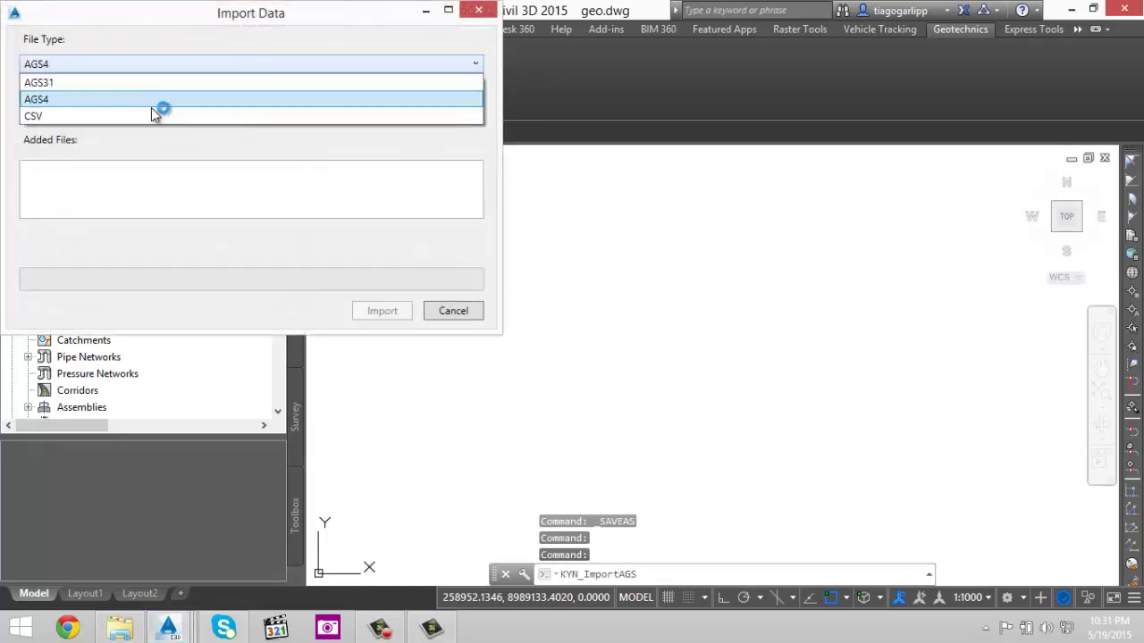
left_click(80, 115)
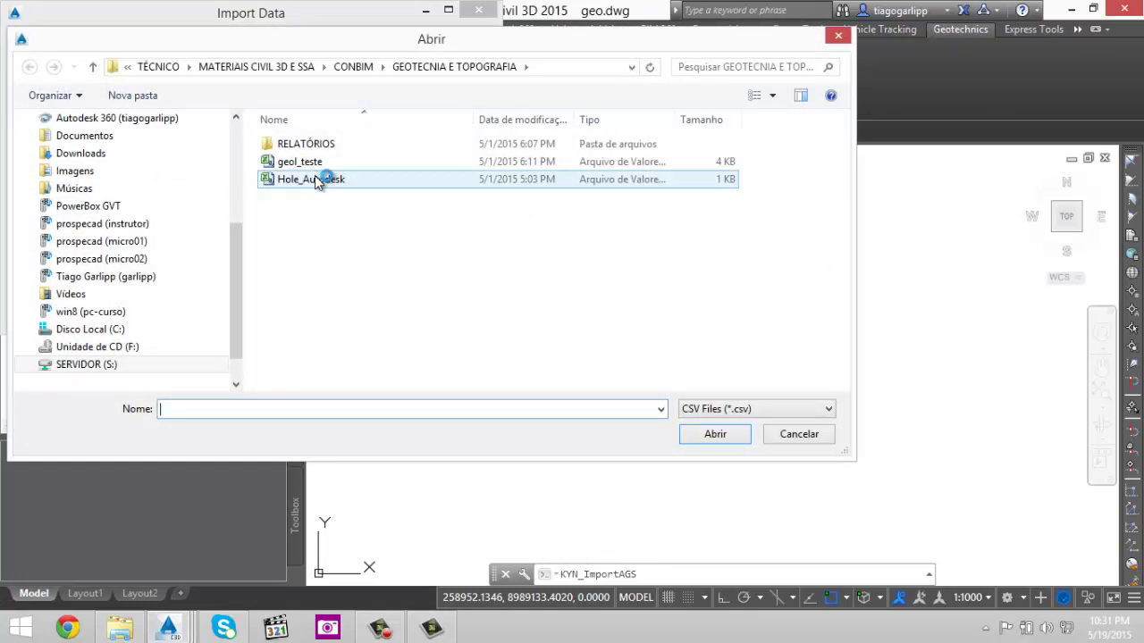
left_click(312, 179)
left_click(714, 434)
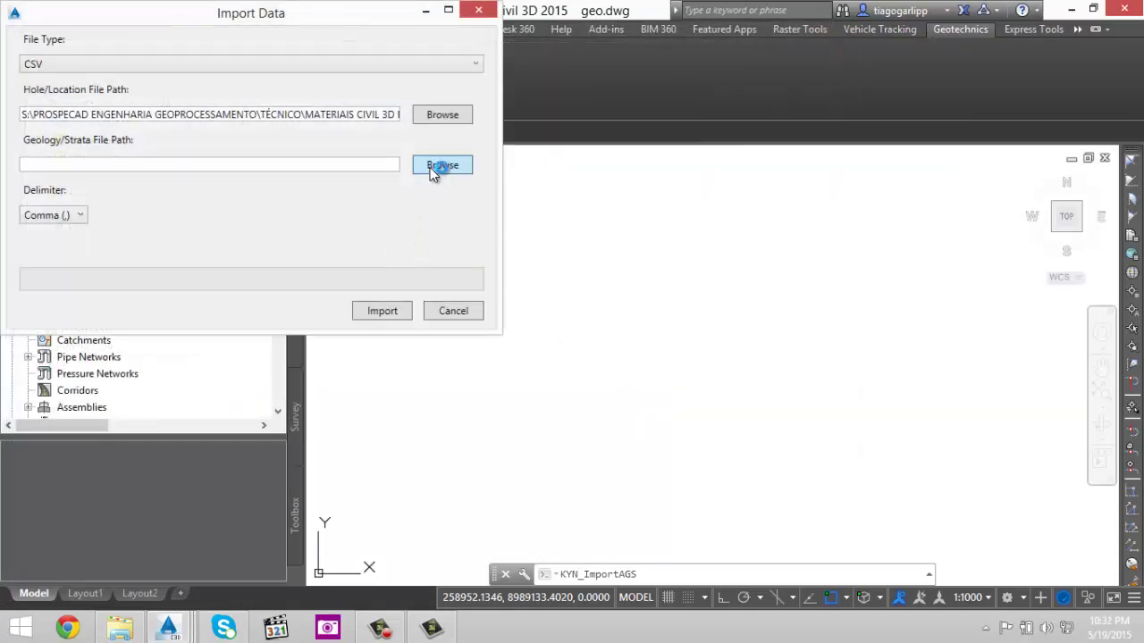
left_click(438, 165)
left_click(300, 162)
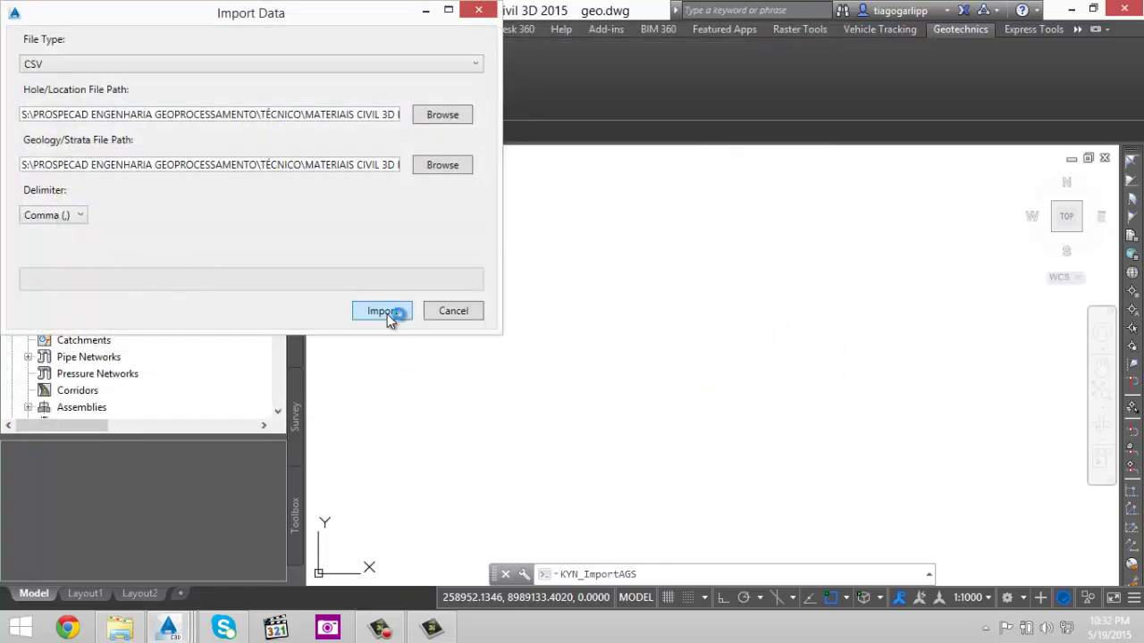
left_click(387, 312)
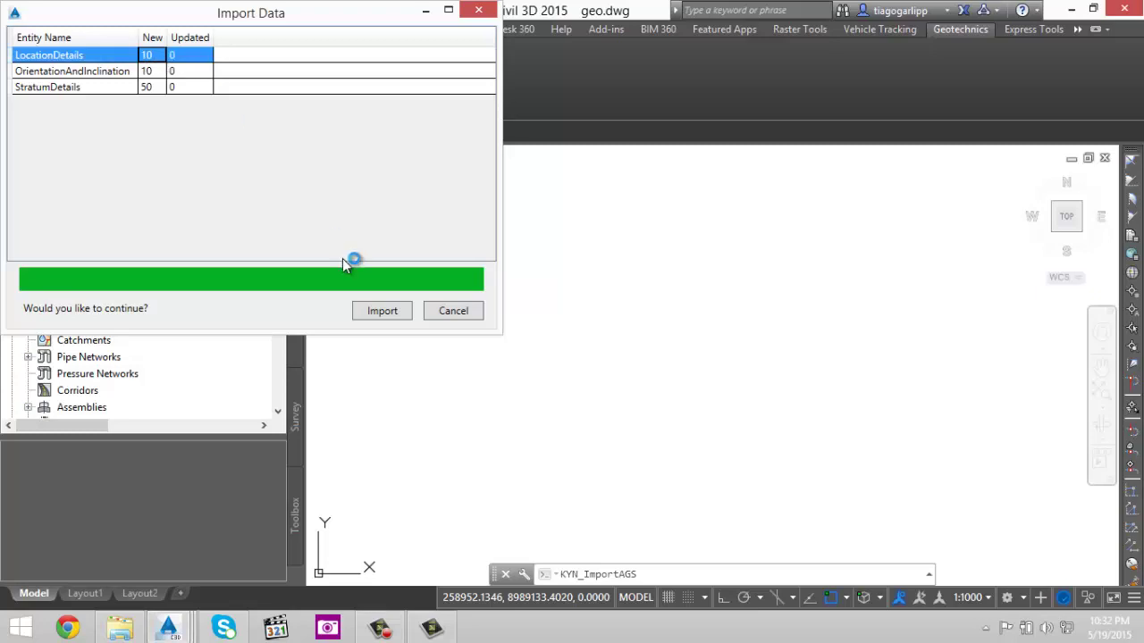
left_click(396, 316)
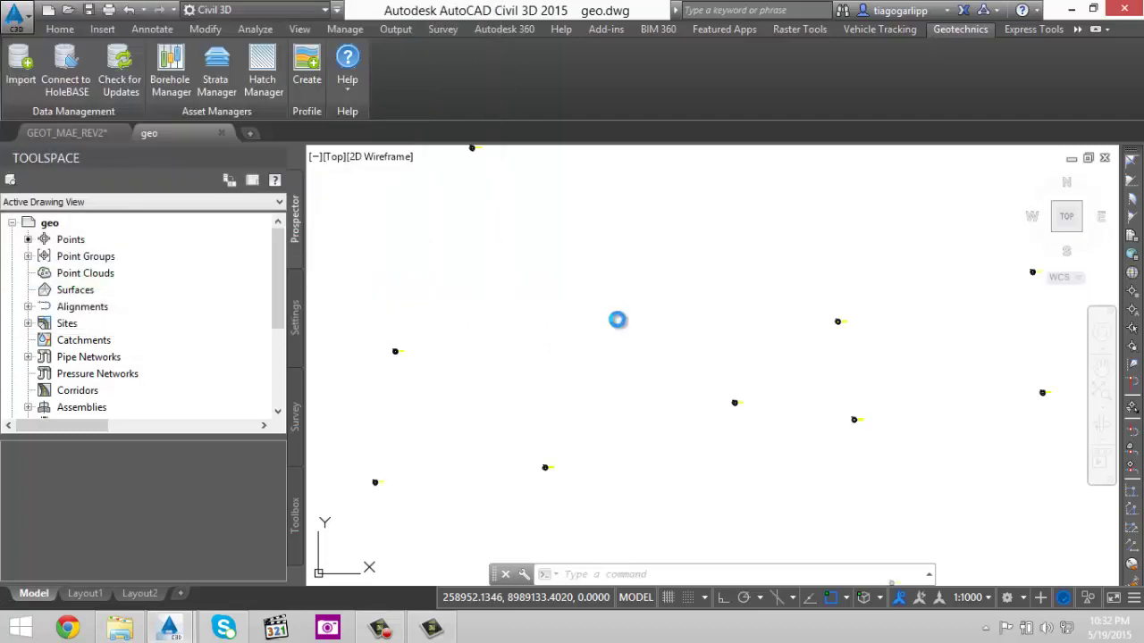
- Examine the imported boreholes in 3D, checking their strata divisions and labels up close and their overall distribution
left_click(598, 320)
left_click(597, 321)
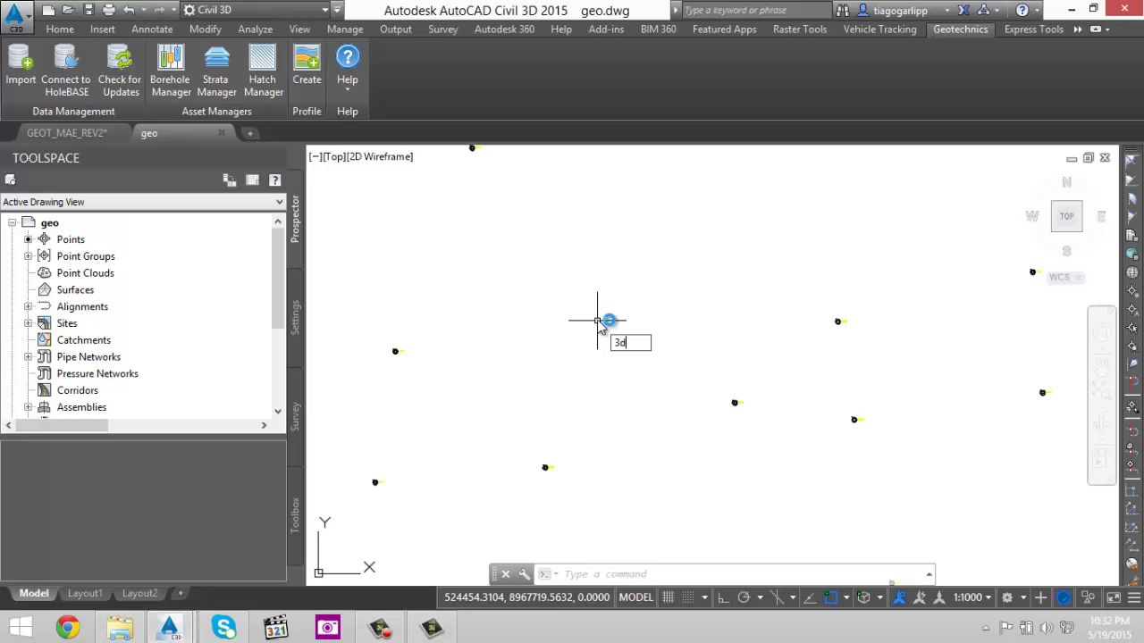
middle_click_drag(607, 361, 655, 249, "shift")
middle_click_drag(733, 332, 691, 312)
scroll(692, 312, "up", 10)
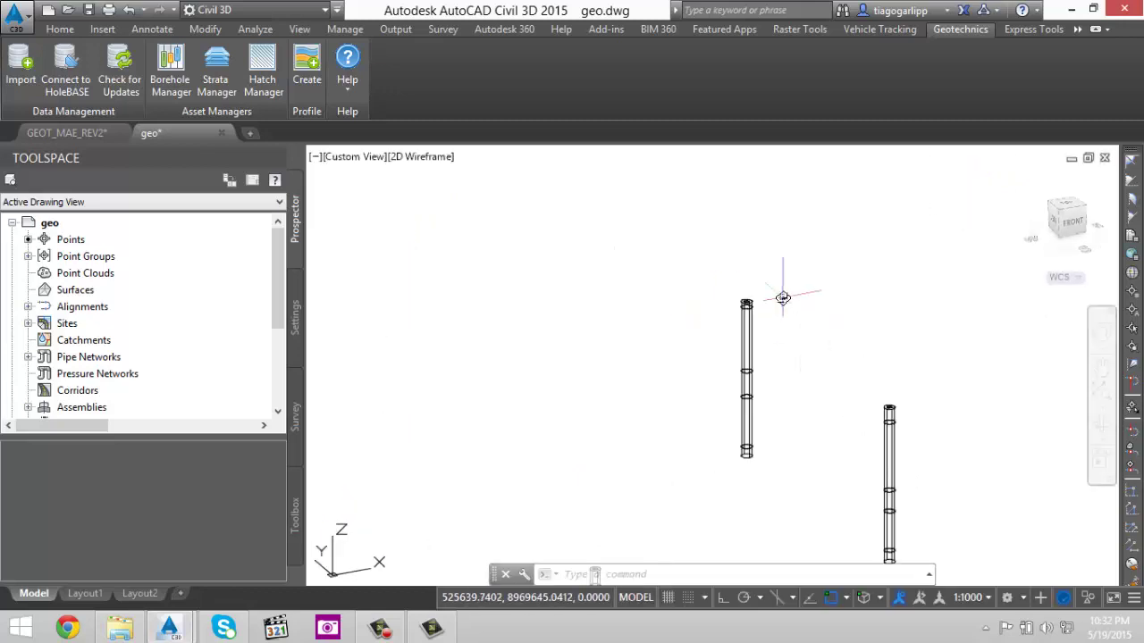
scroll(548, 324, "down", 10)
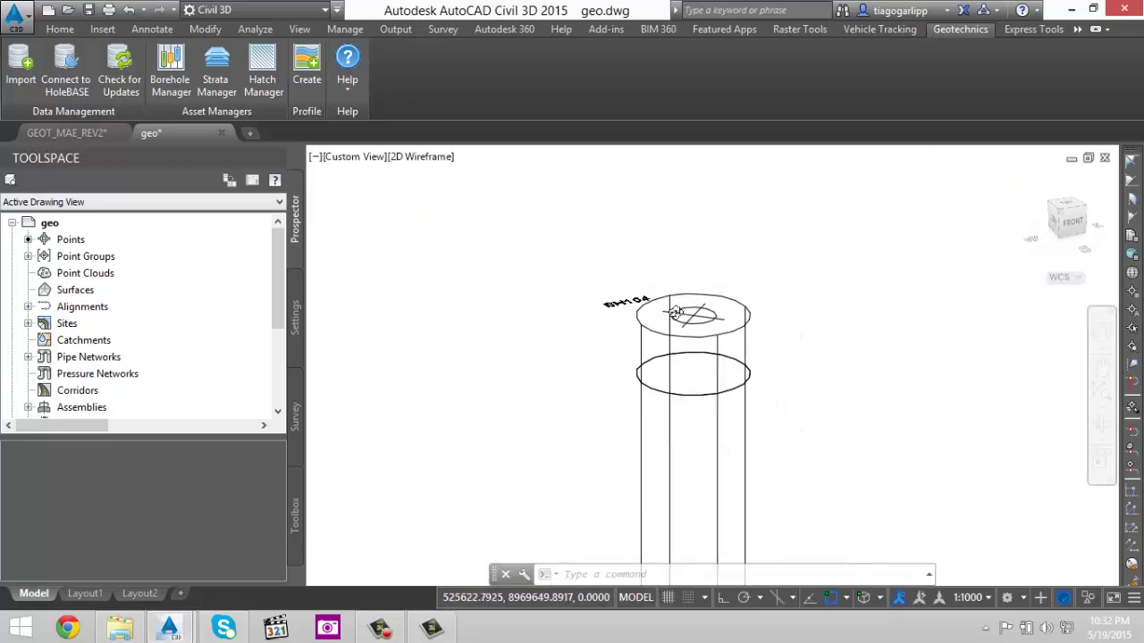
scroll(730, 261, "down", 2)
middle_click_drag(947, 391, 844, 306)
scroll(781, 227, "up", 6)
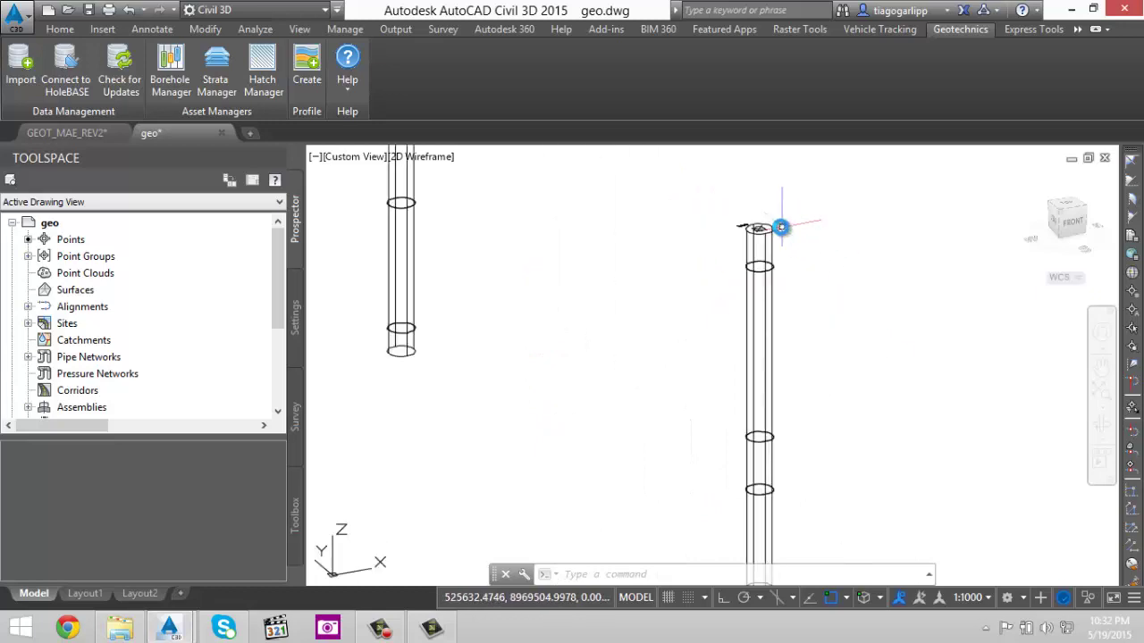
scroll(739, 336, "down", 4)
scroll(740, 335, "down", 6)
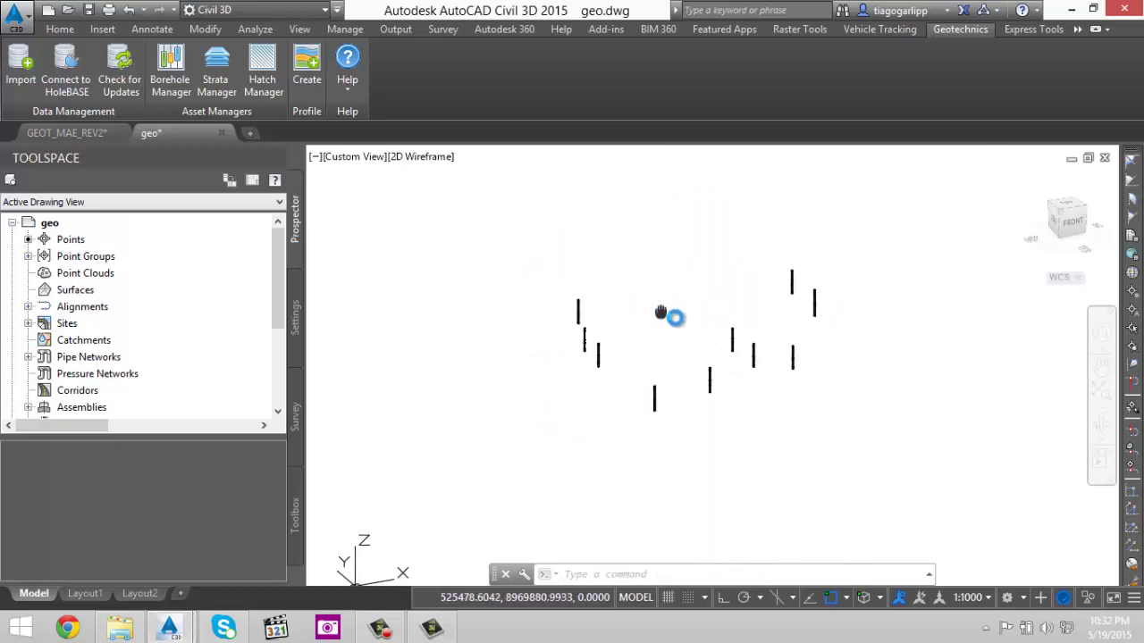
scroll(713, 316, "up", 1)
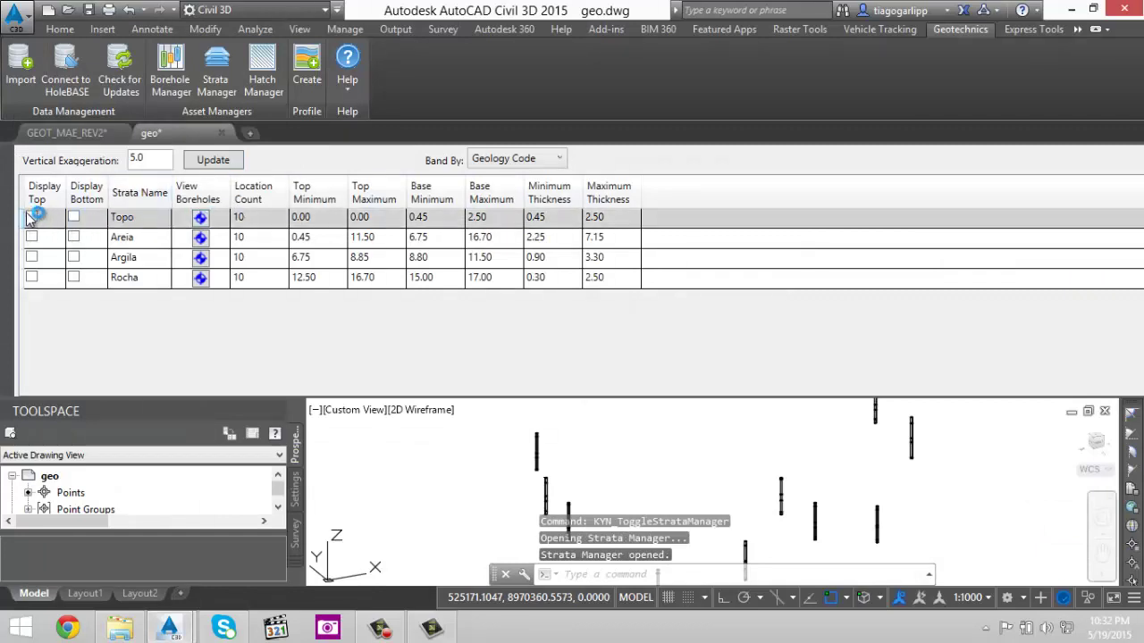
- In the Strata Manager, display the top surface of Topo and the bottom surfaces of Areia, Argila and Rocha
left_click(31, 217)
left_click(73, 237)
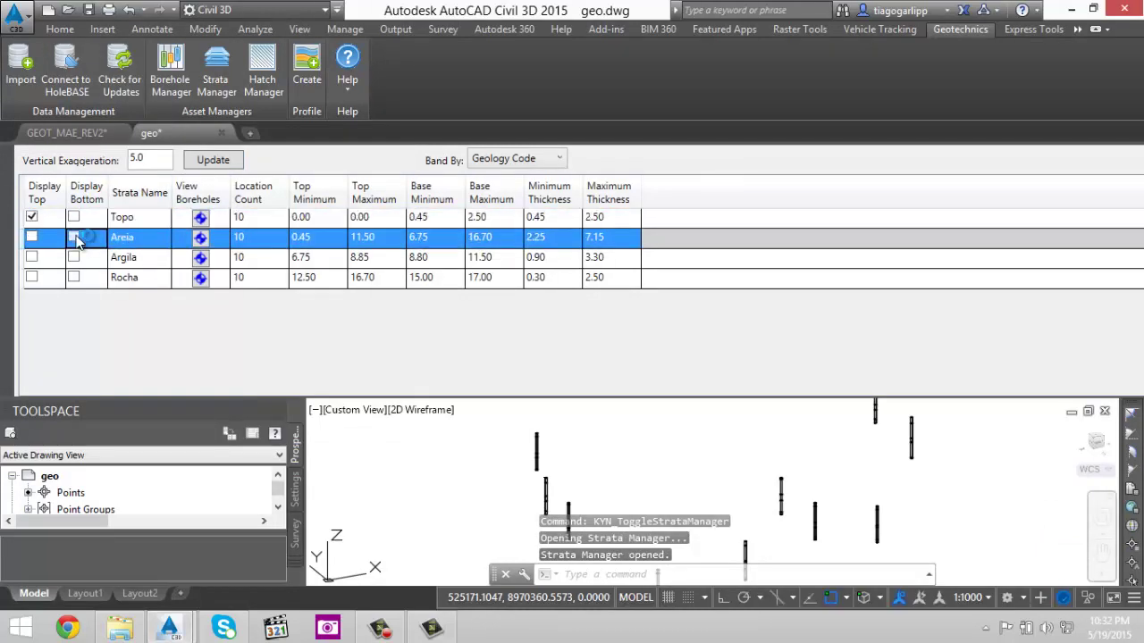
left_click(73, 258)
left_click(74, 278)
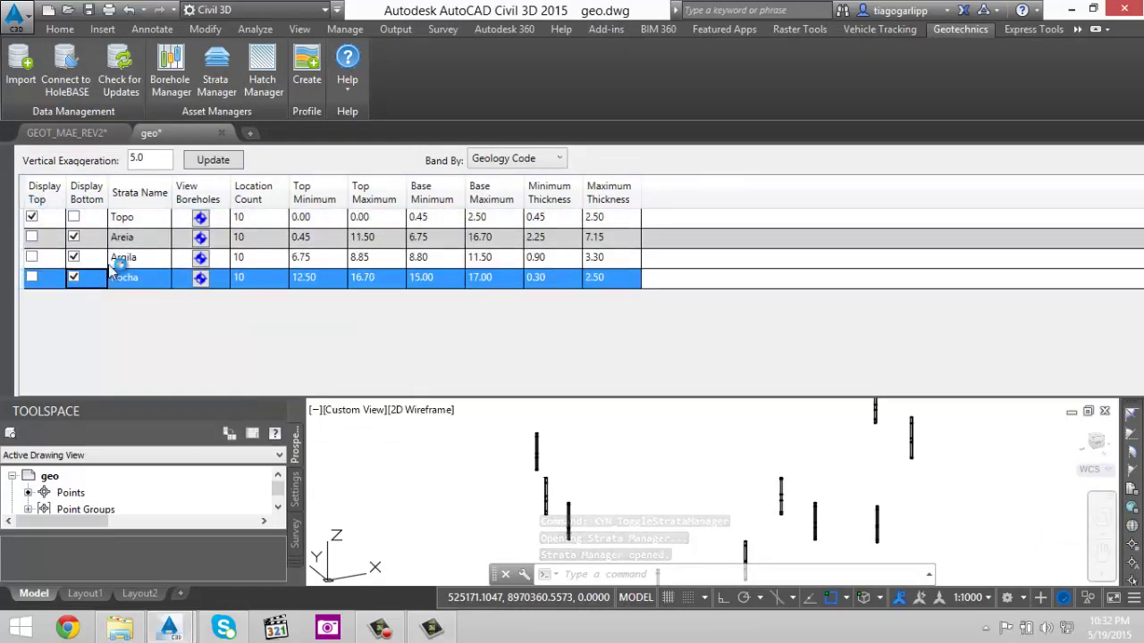
left_click(741, 463)
middle_click_drag(741, 461, 651, 407)
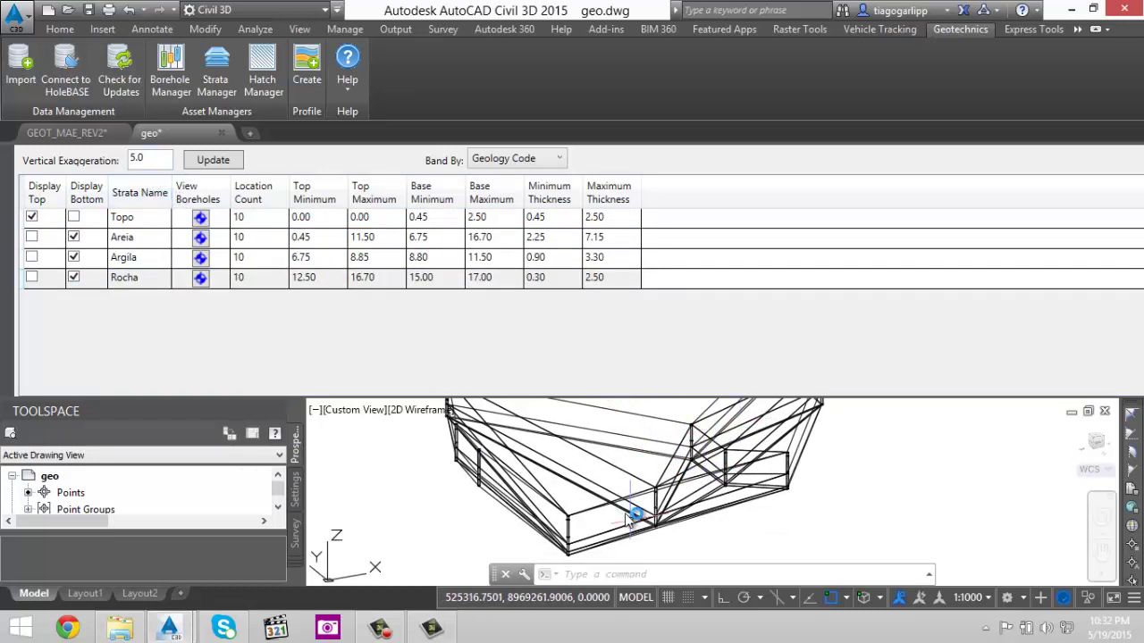
left_click(10, 156)
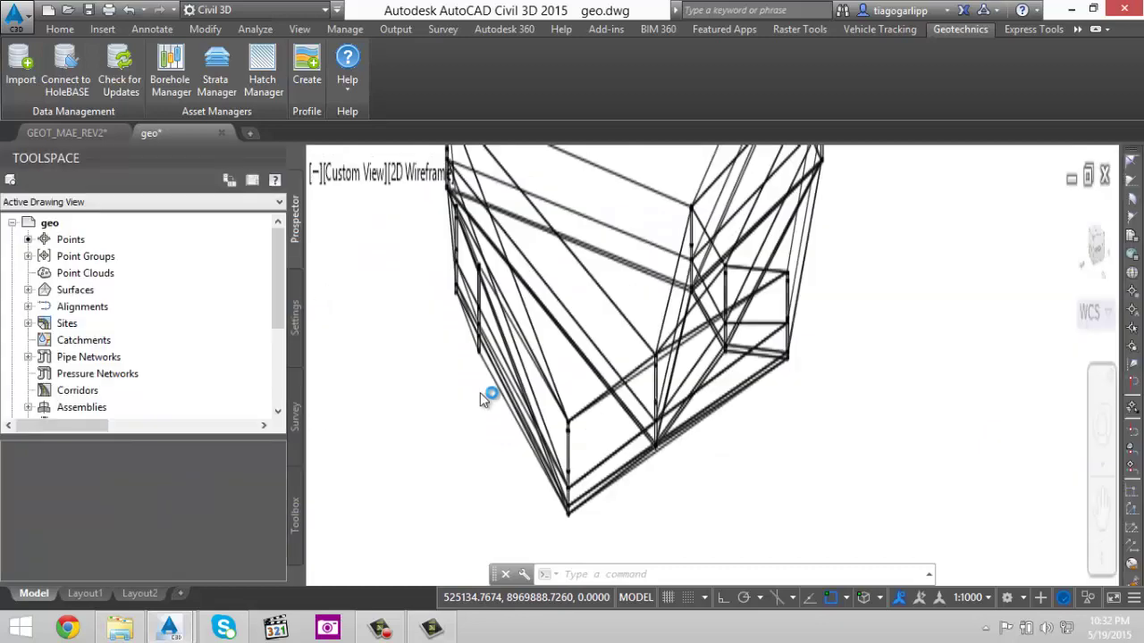
left_click(733, 416)
left_click(687, 348)
right_click(687, 347)
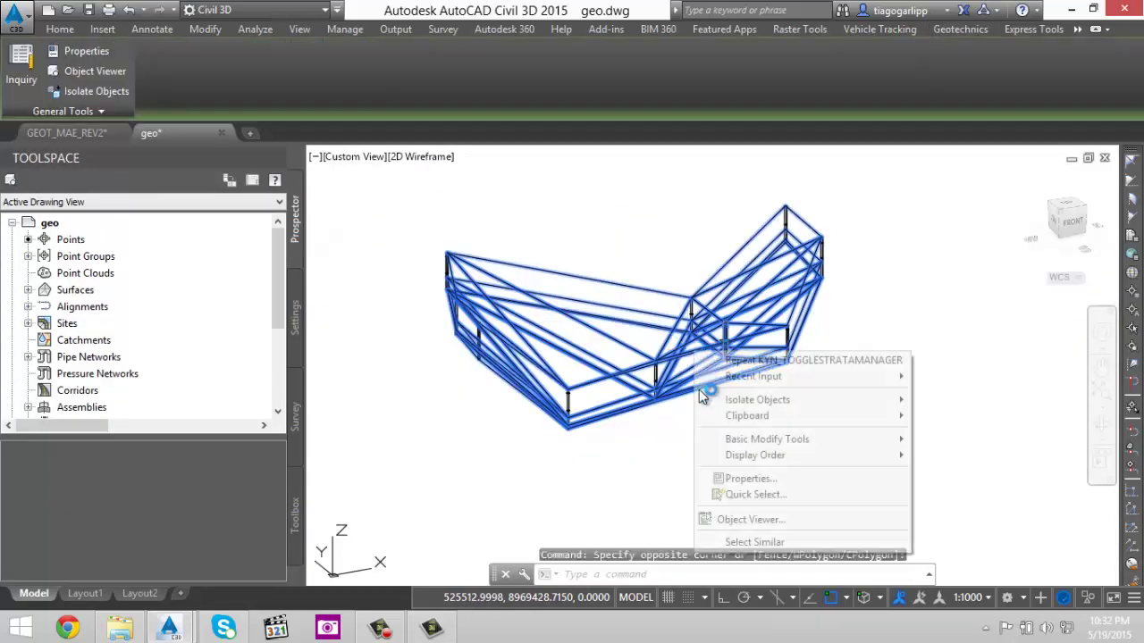
left_click(702, 396)
key("Escape")
key("Escape")
- Select the strata surfaces and inspect them from different angles in the Object Viewer
left_click(700, 405)
left_click(686, 346)
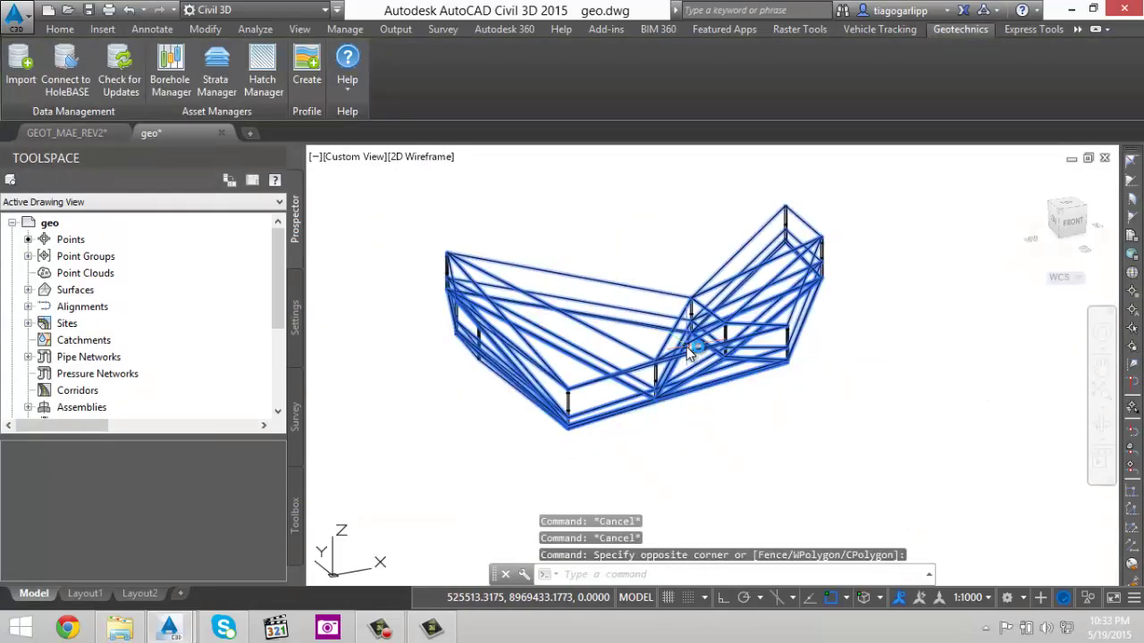
right_click(687, 347)
left_click(739, 531)
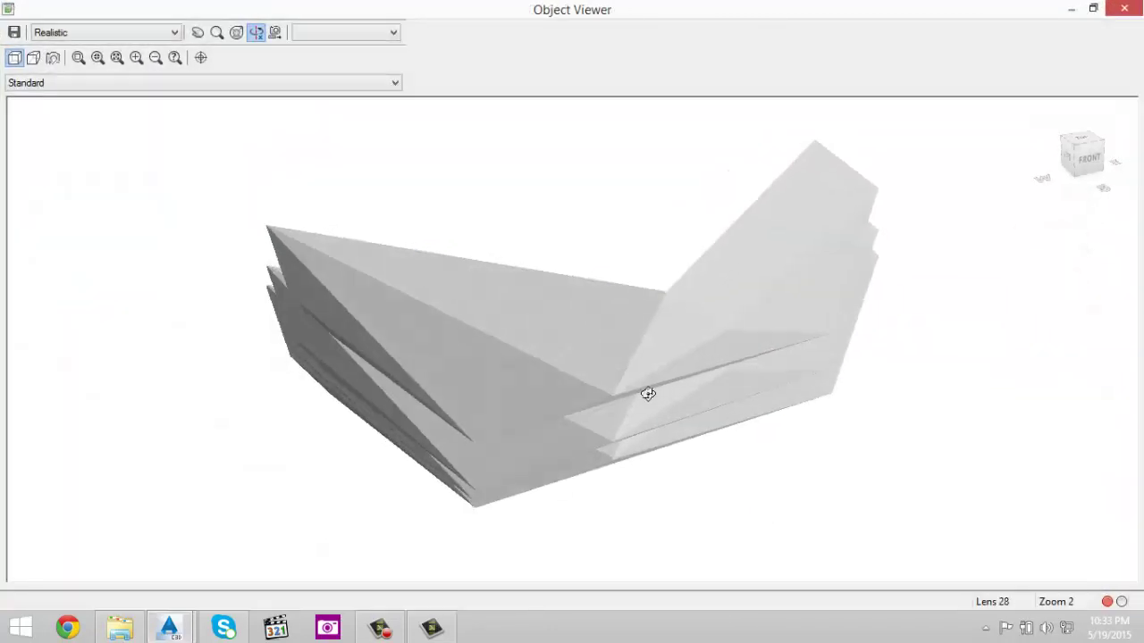
mouse_move(647, 390)
left_mouse_down()
mouse_move(720, 334)
mouse_move(736, 350)
mouse_move(572, 395)
mouse_move(391, 378)
mouse_move(477, 403)
mouse_move(628, 401)
mouse_move(710, 366)
mouse_move(581, 376)
left_mouse_up()
scroll(620, 393, "up", 5)
scroll(632, 396, "down", 5)
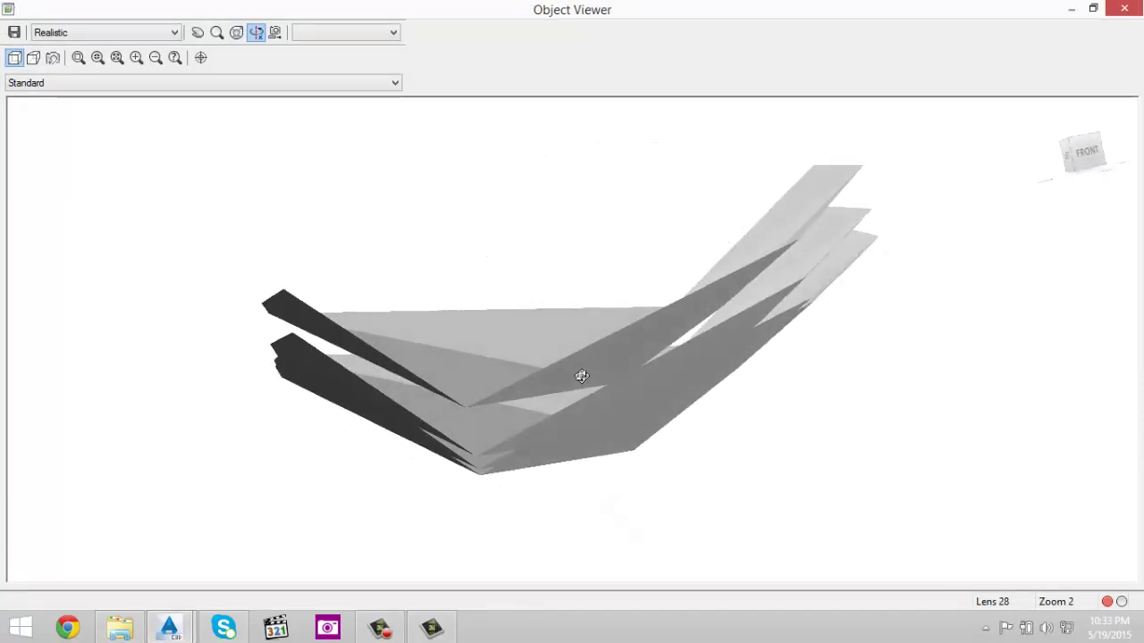
key("Escape")
key("Escape")
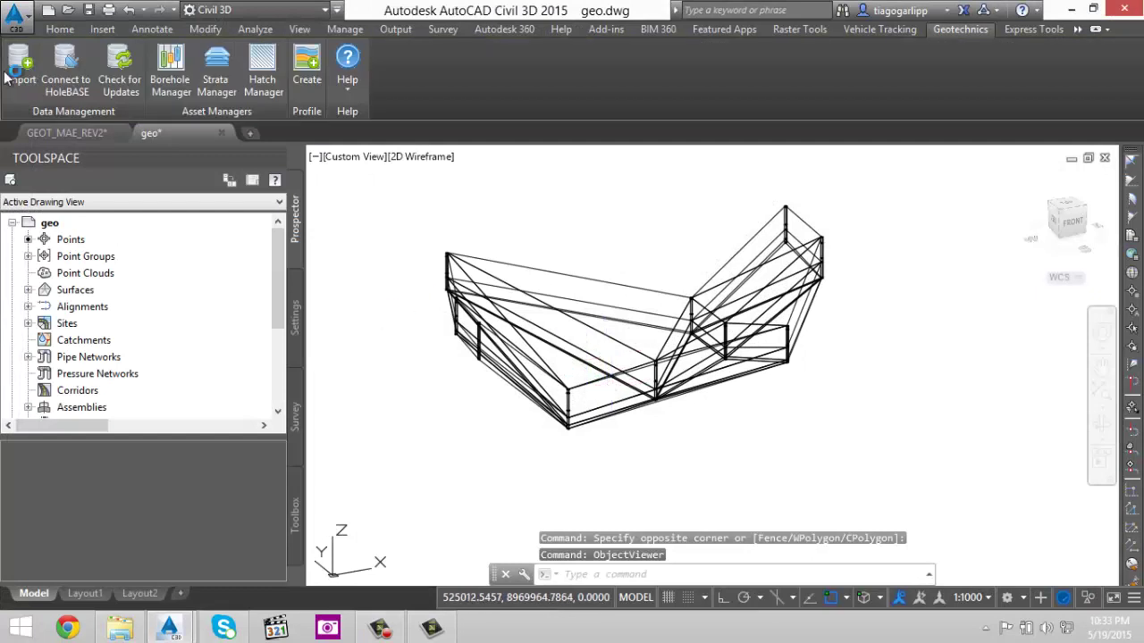
- Set the strata vertical exaggeration to 1, update the drawing, and close the Strata Manager
left_click(215, 64)
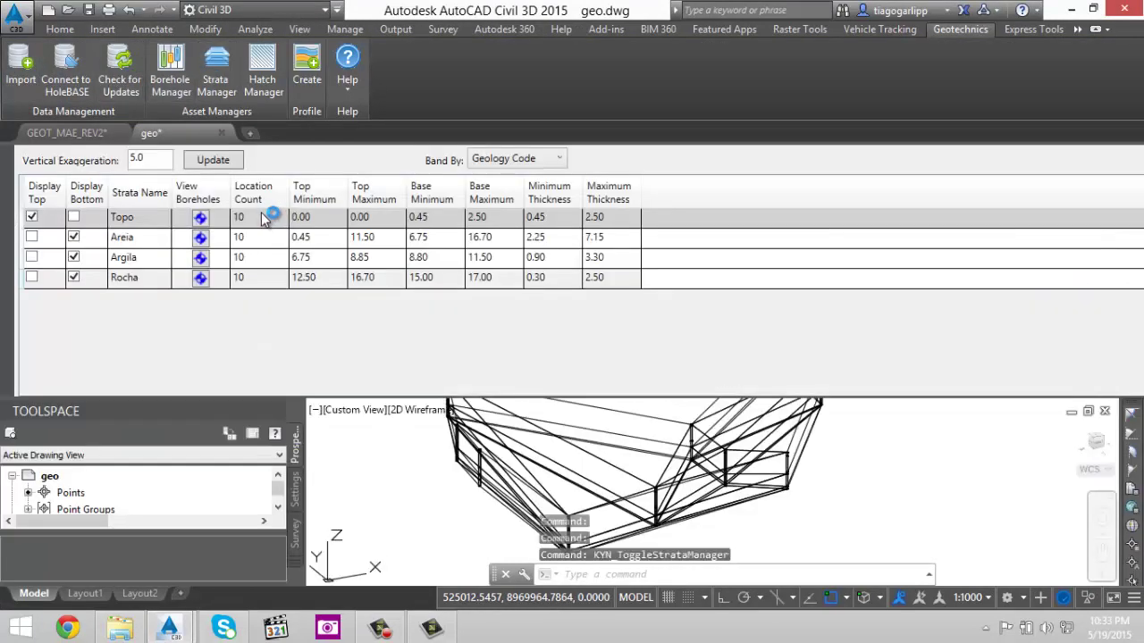
type("1")
left_click(208, 159)
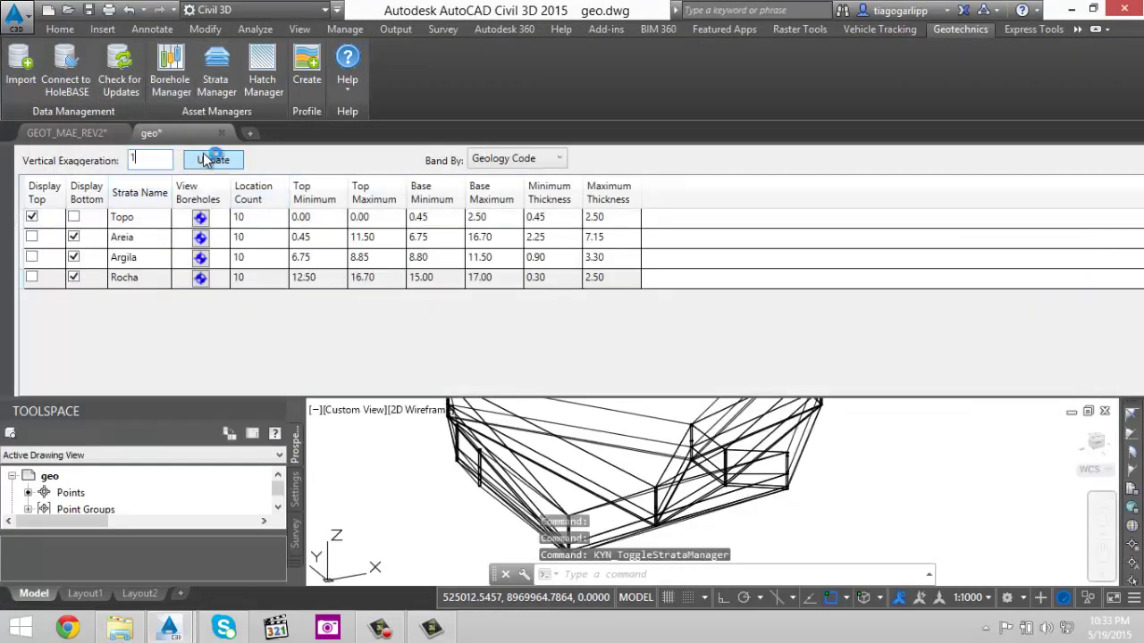
left_click(639, 515)
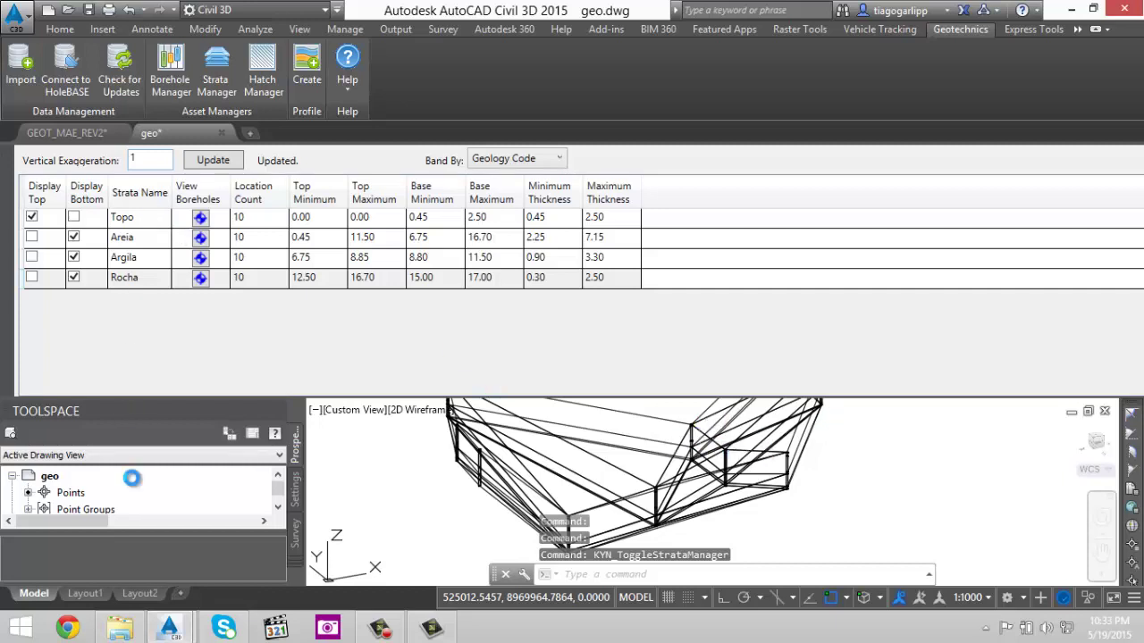
left_click(670, 462)
key("Escape")
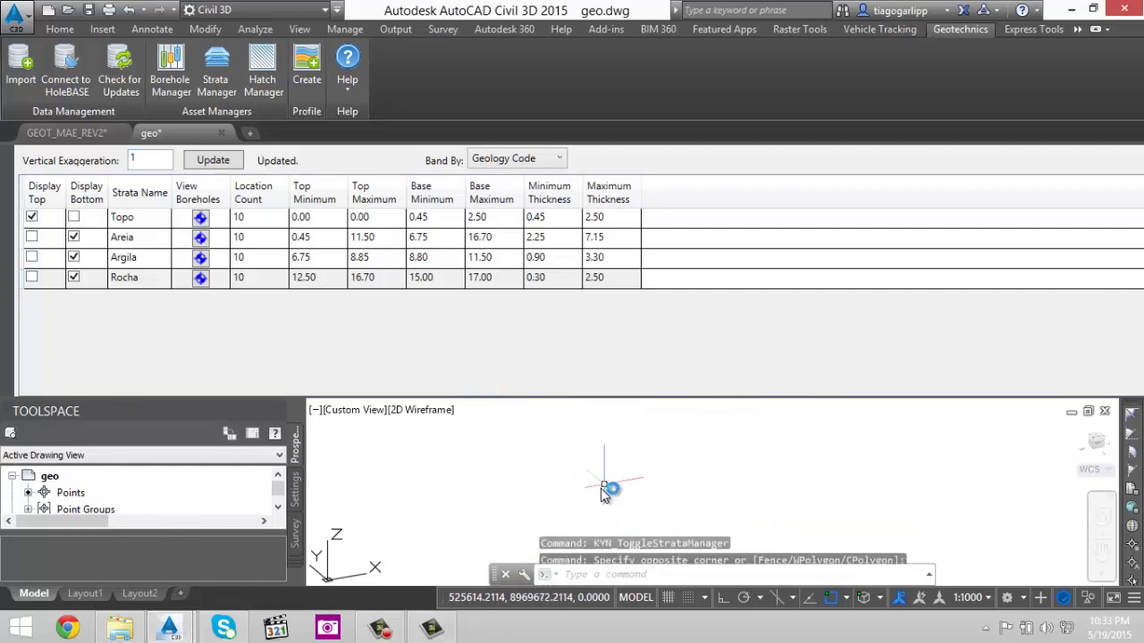
middle_click_drag(607, 505, 613, 466)
middle_click(613, 463)
middle_click(613, 463)
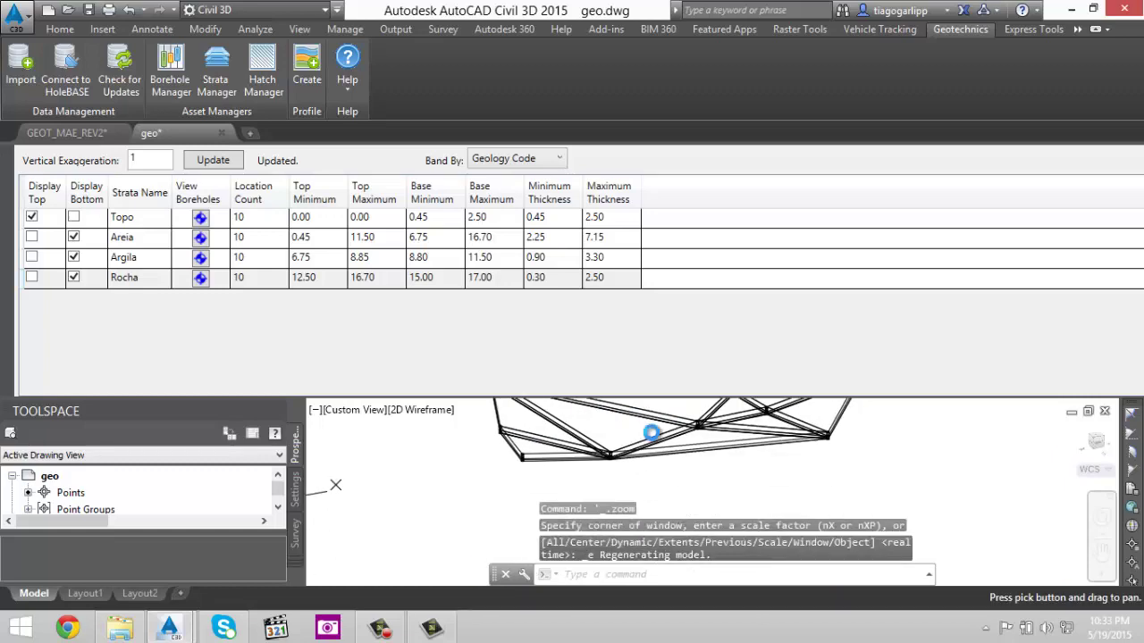
left_click(6, 156)
scroll(692, 352, "up", 4)
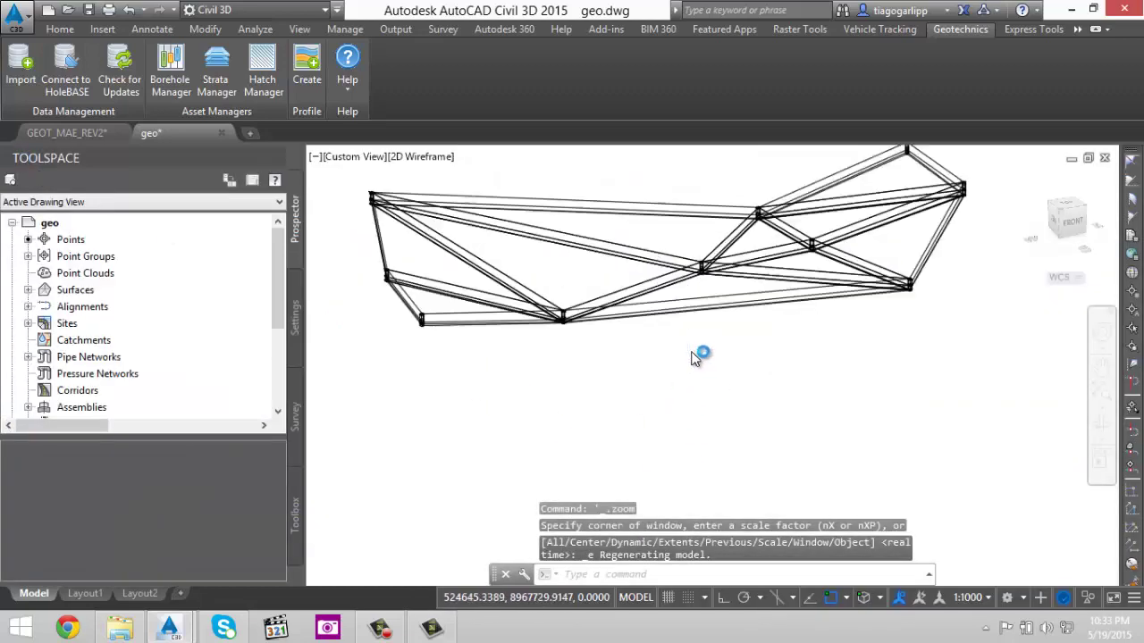
left_click(691, 352)
left_click(640, 254)
key("Escape")
scroll(480, 300, "up", 5)
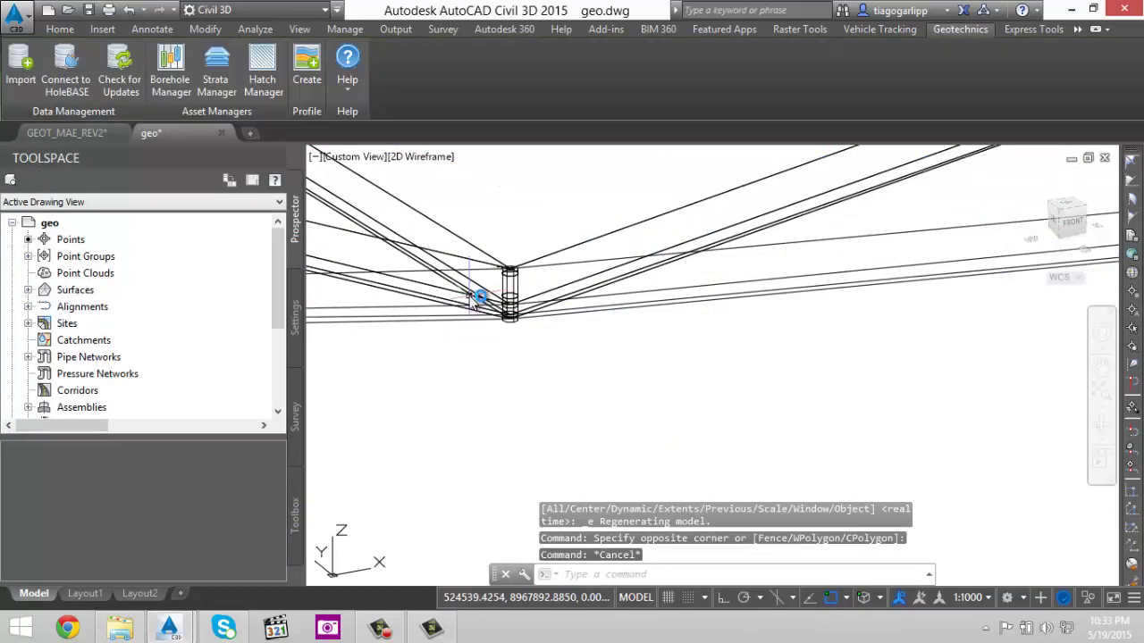
scroll(495, 306, "down", 5)
left_click(701, 322)
left_click(676, 284)
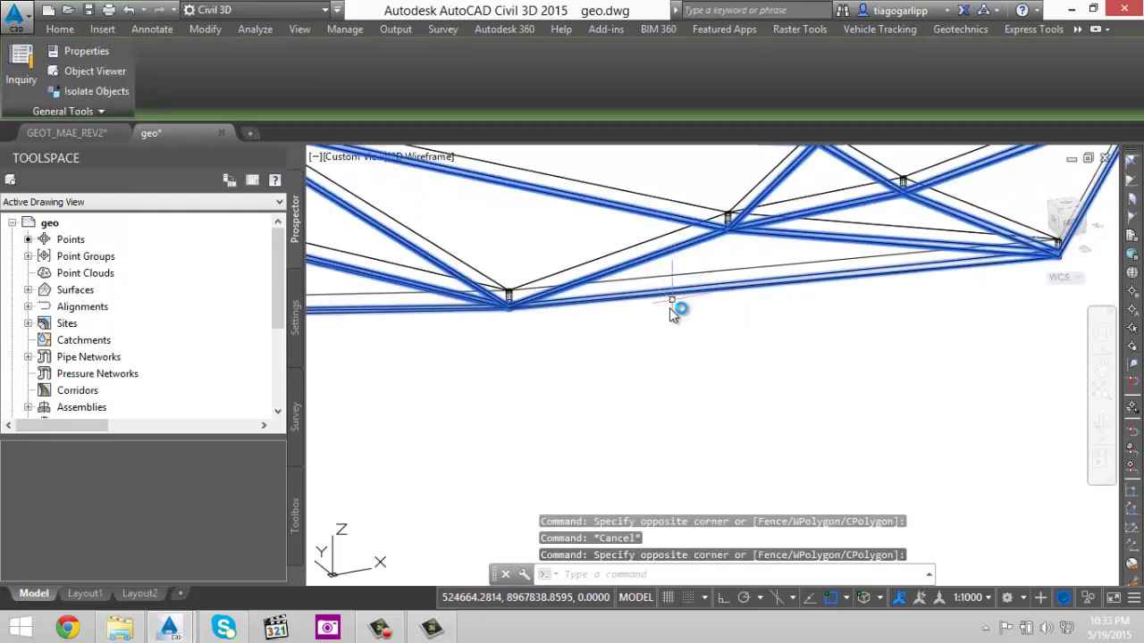
key("Escape")
- Inspect all the rescaled strata surfaces in the Object Viewer, switching the visual style to 3dWireframe
left_click(677, 326)
left_click(652, 261)
right_click(670, 360)
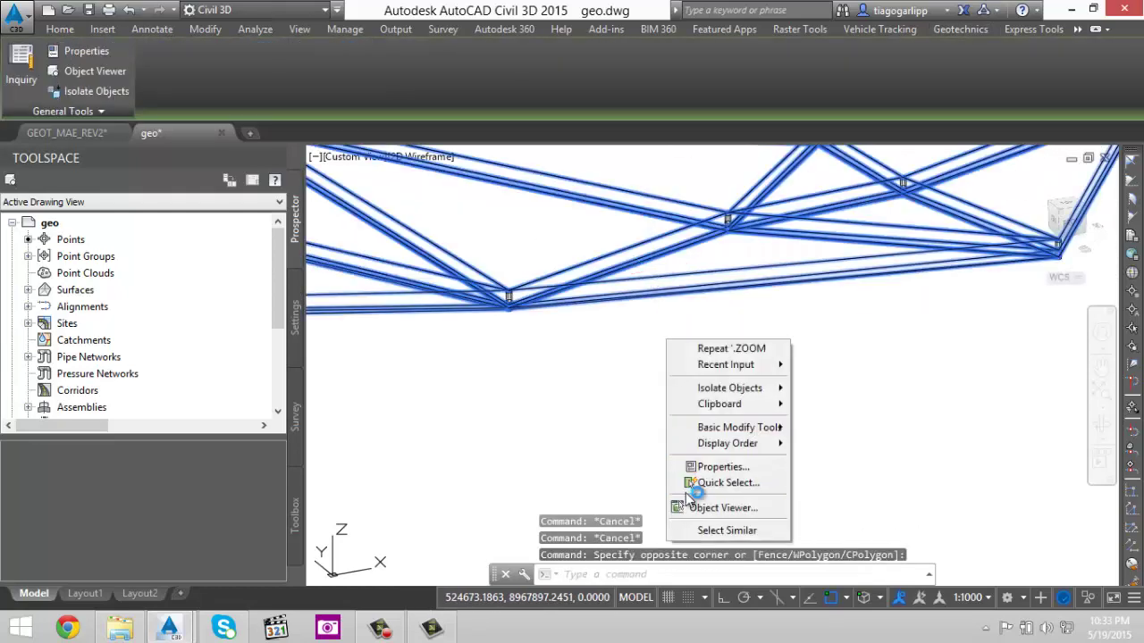
left_click(714, 508)
left_click_drag(548, 383, 468, 233)
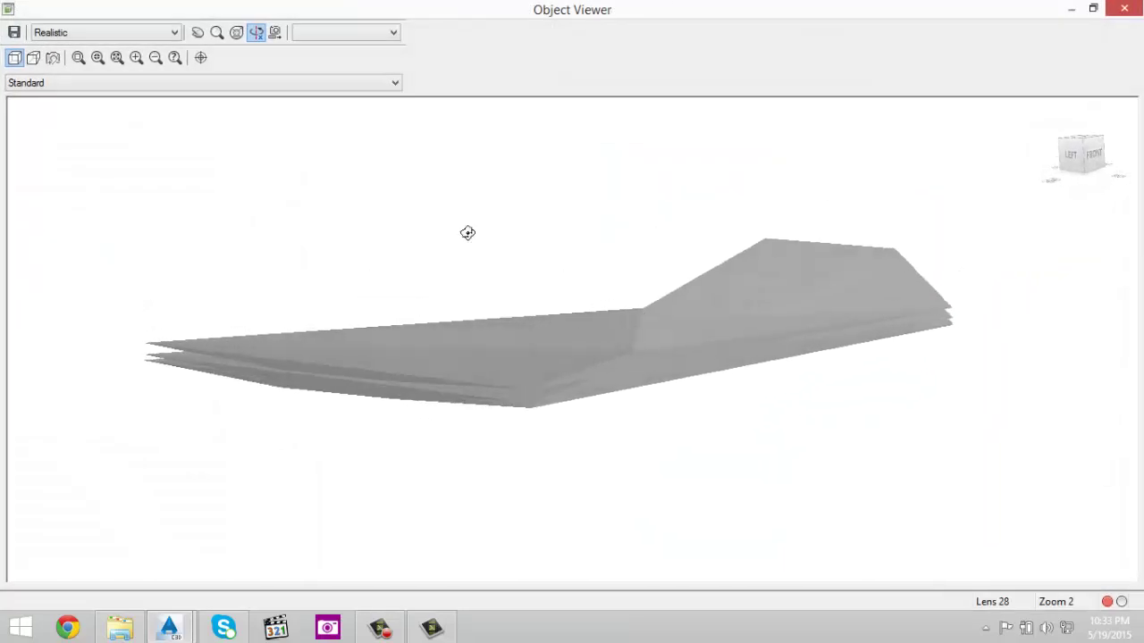
left_click(64, 34)
left_click(54, 57)
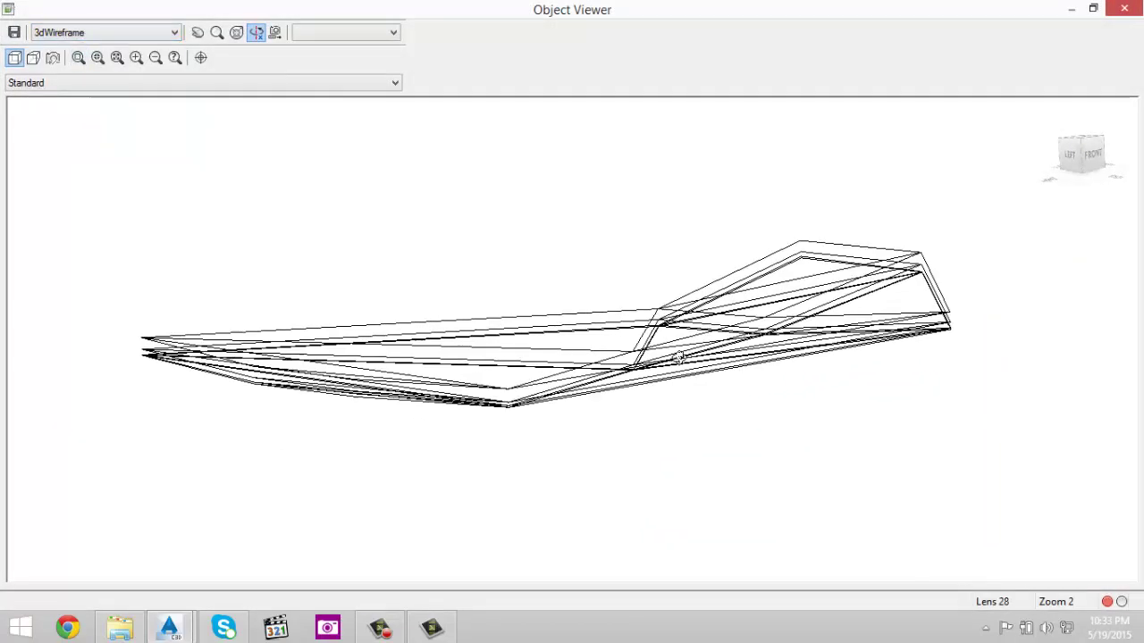
mouse_move(679, 358)
left_mouse_down()
mouse_move(595, 370)
mouse_move(738, 377)
mouse_move(738, 348)
left_mouse_up()
key("Escape")
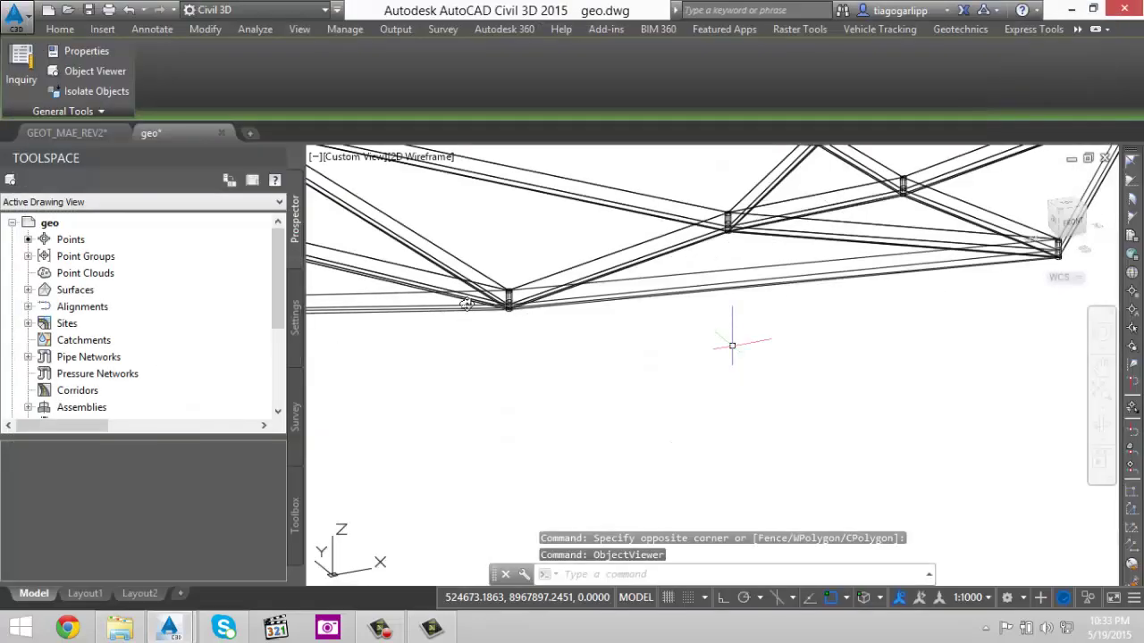
scroll(466, 305, "down", 2)
scroll(480, 295, "up", 1)
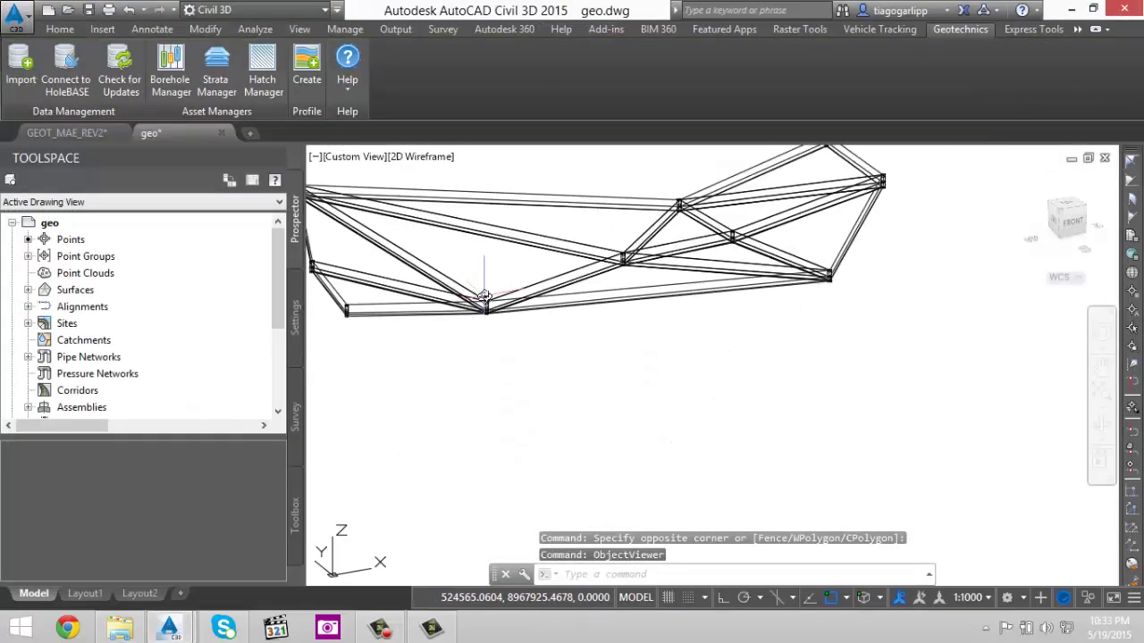
middle_click_drag(458, 242, 539, 222)
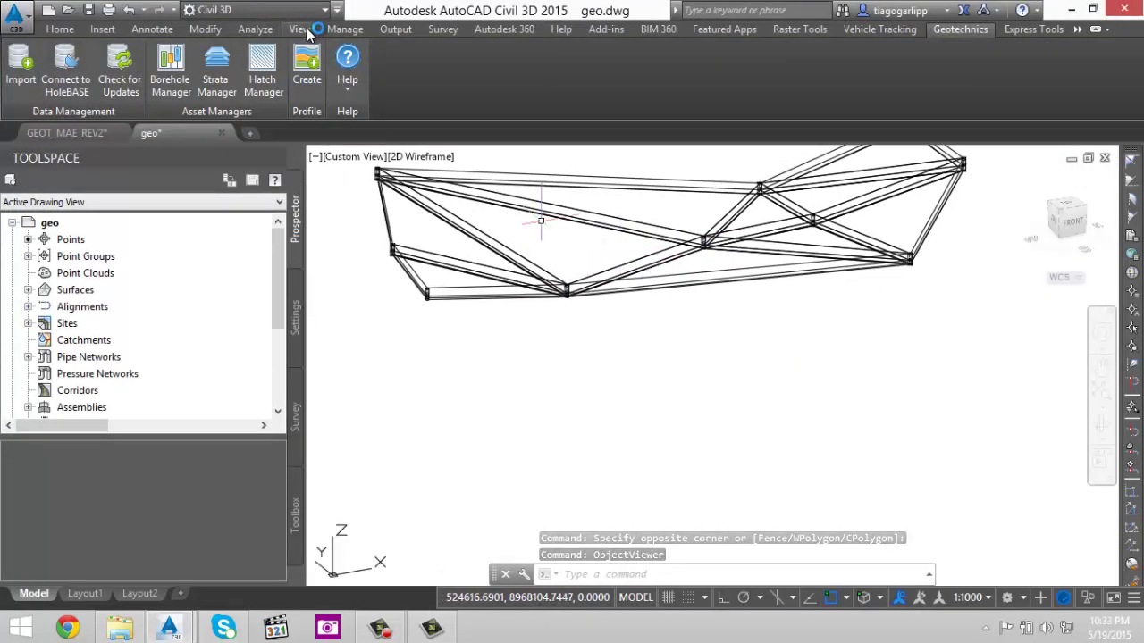
- Split the model space into the Three: Left viewport configuration and collapse the Toolspace palette
left_click(299, 29)
left_click(643, 85)
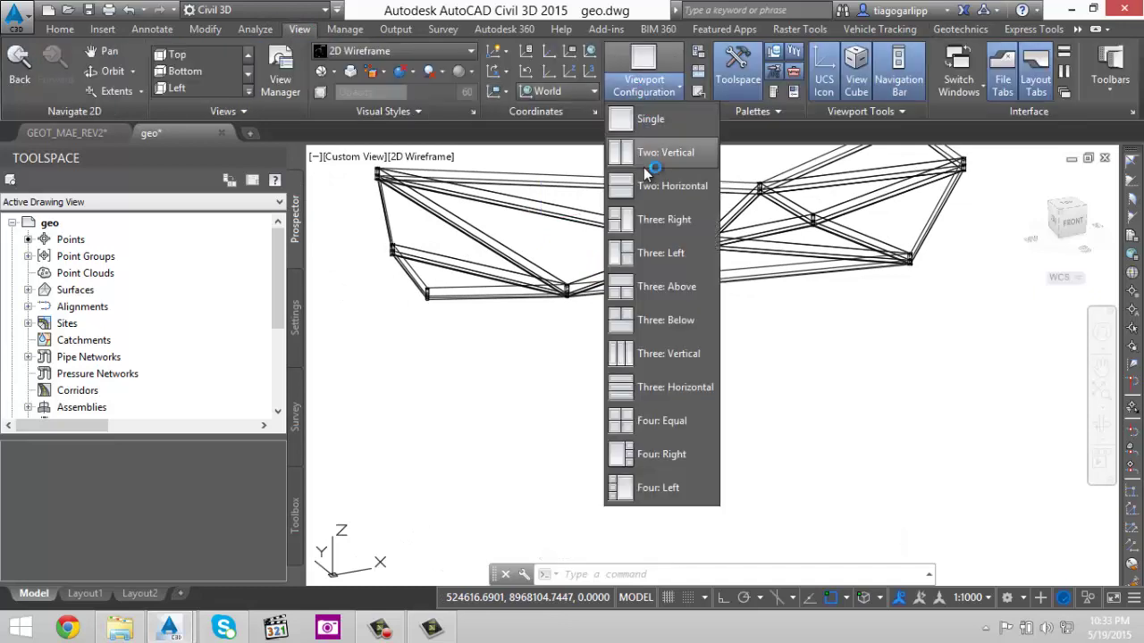
left_click(665, 256)
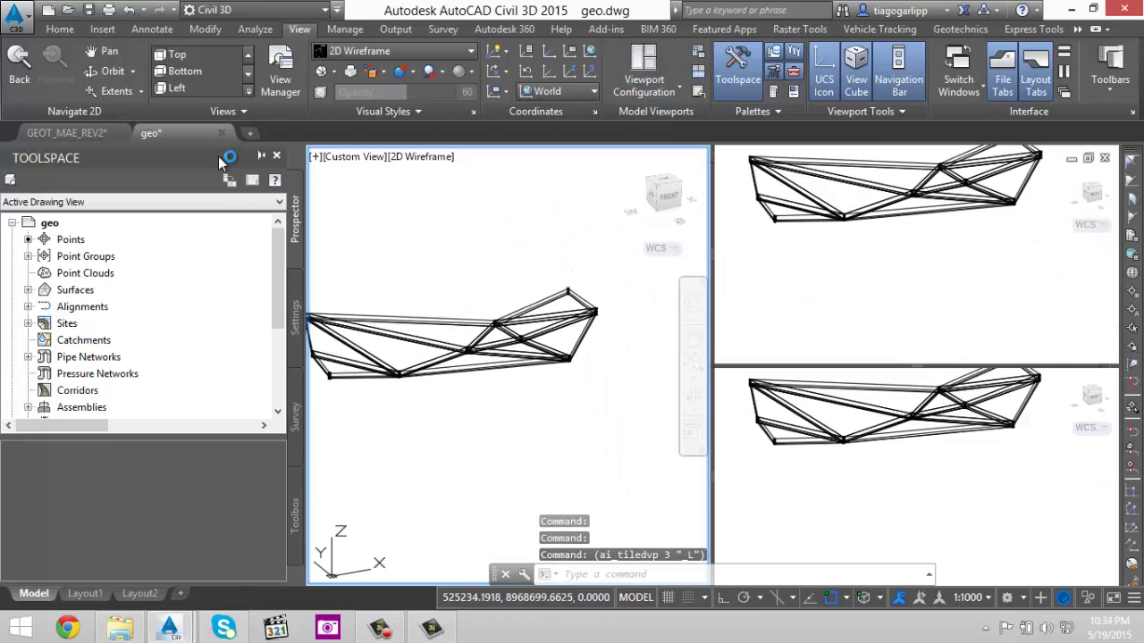
left_click(265, 158)
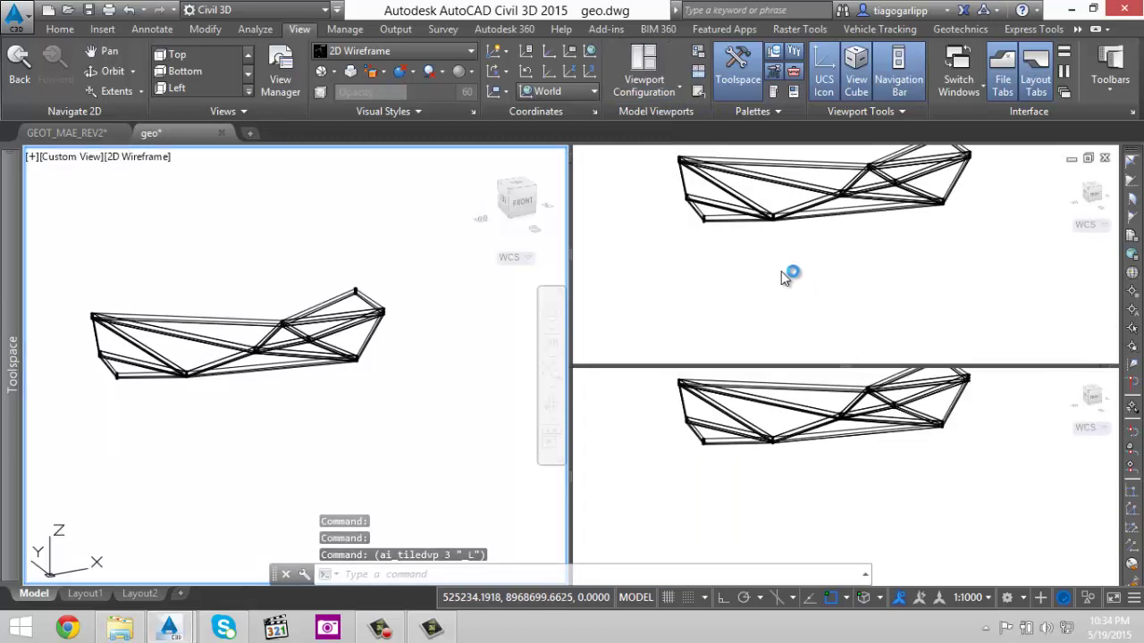
- Set both smaller viewports to the plan view of the current UCS
left_click(782, 278)
left_click(784, 279)
left_click(785, 281)
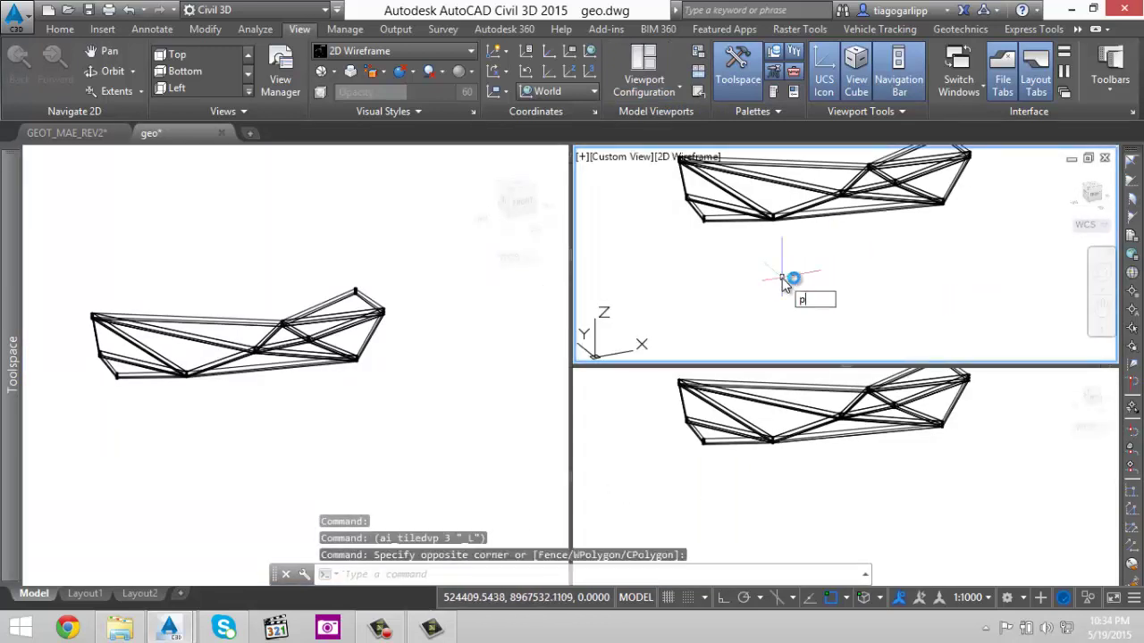
type("plan")
key("Return")
key("Return")
left_click(807, 509)
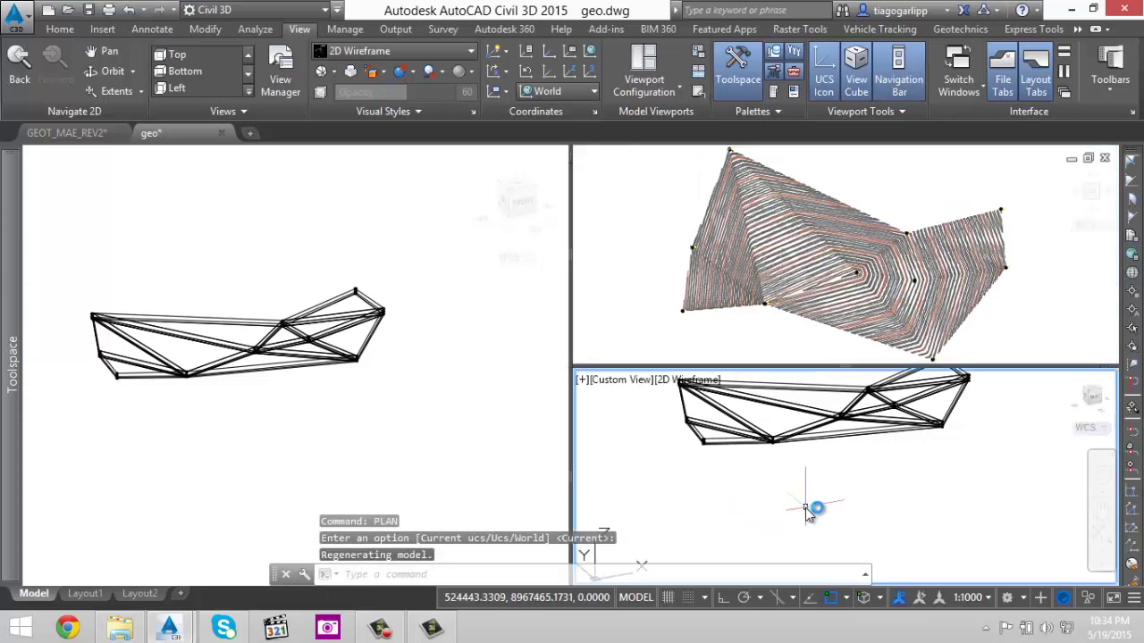
key("Return")
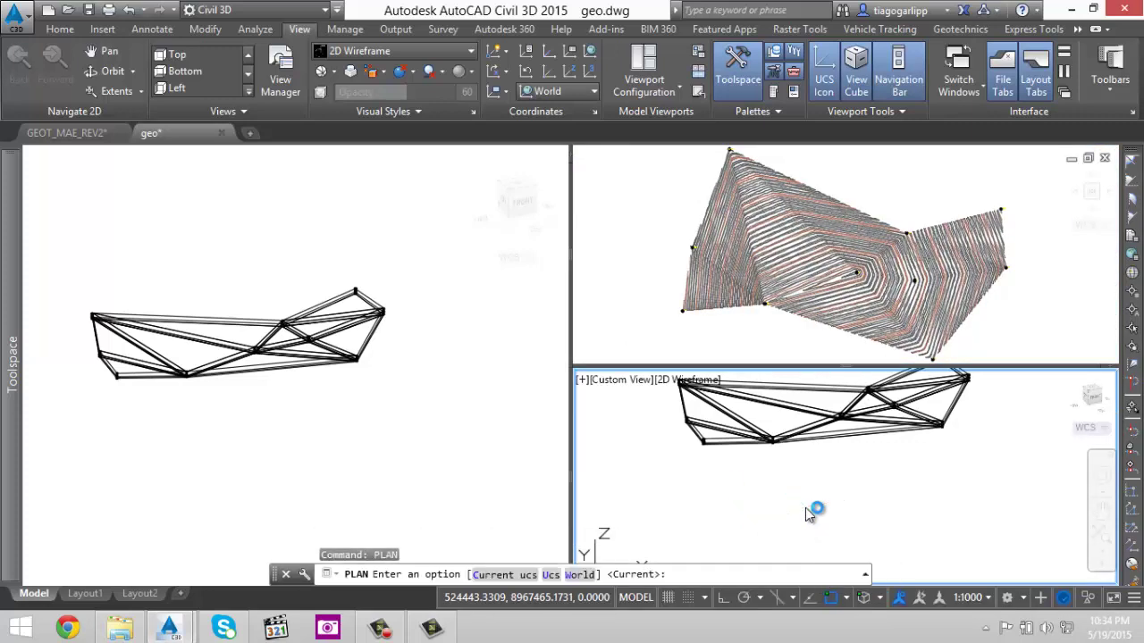
key("Return")
- Frame the surfaces in the upper plan viewport and clear empty space beside them in the lower plan viewport
left_click(831, 268)
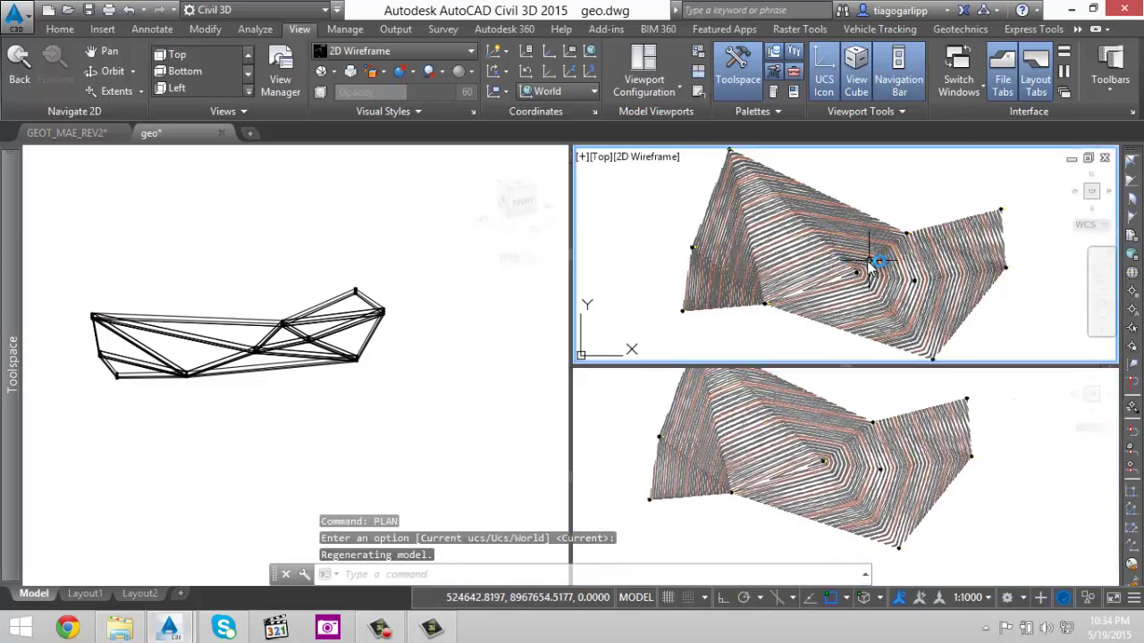
middle_click_drag(868, 263, 836, 246)
left_click(850, 551)
scroll(820, 456, "down", 2)
middle_click_drag(971, 481, 834, 447)
scroll(883, 443, "up", 2)
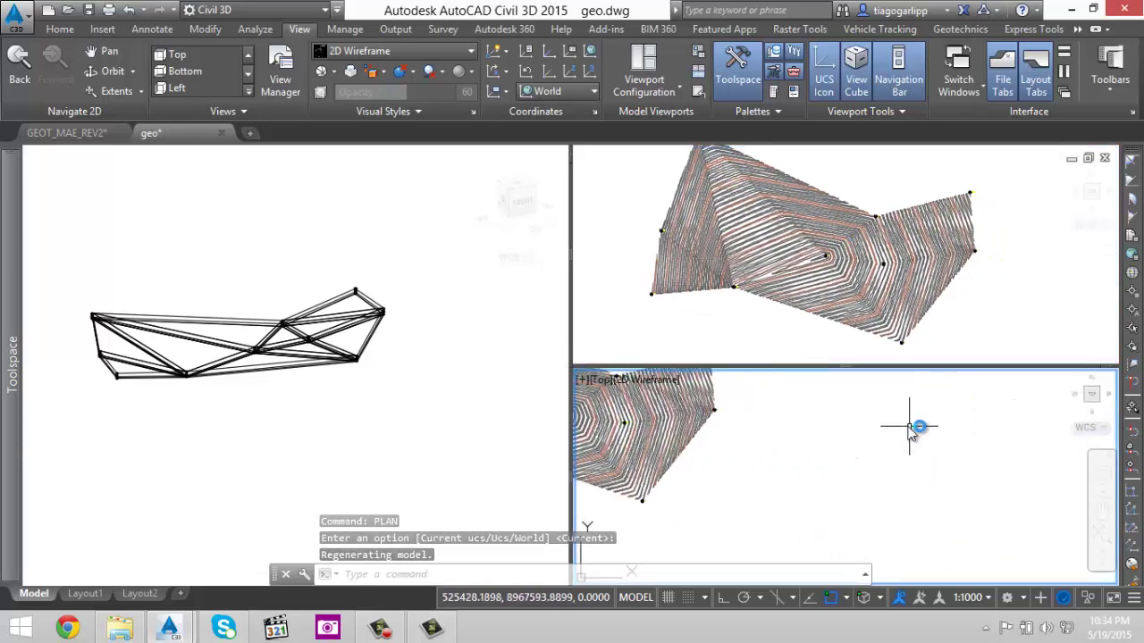
middle_click_drag(912, 426, 888, 479)
left_click(815, 230)
scroll(826, 231, "up", 4)
scroll(811, 233, "down", 4)
middle_click_drag(813, 234, 796, 236)
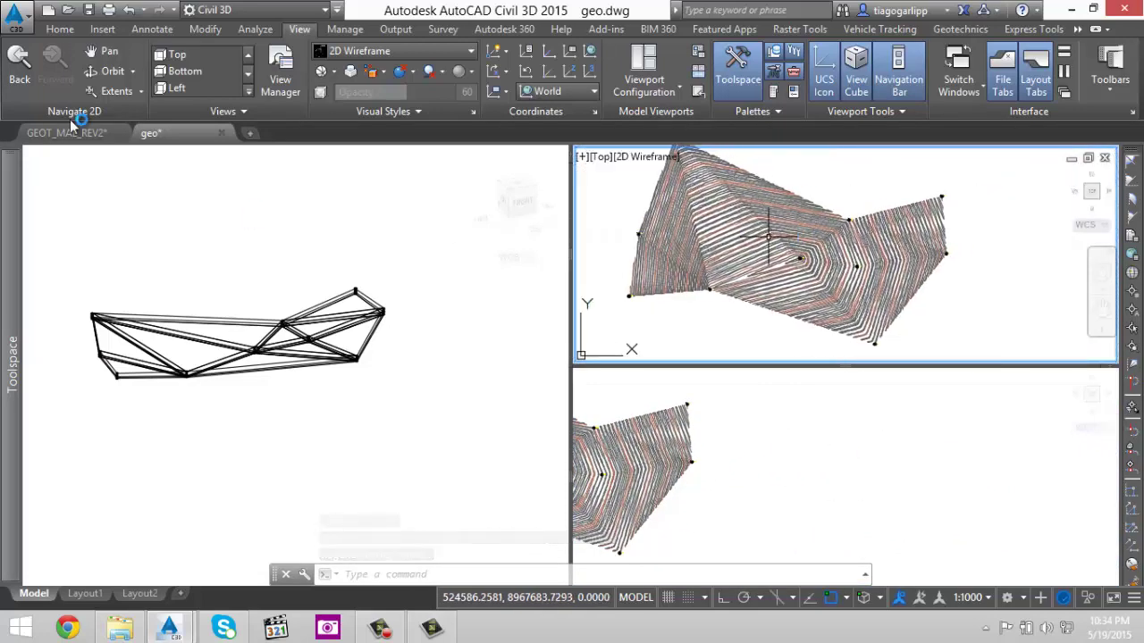
- Start a new geotechnical profile named "perfil geologico" with the profile style PERFIL ACABAMENTO_10x10
left_click(59, 29)
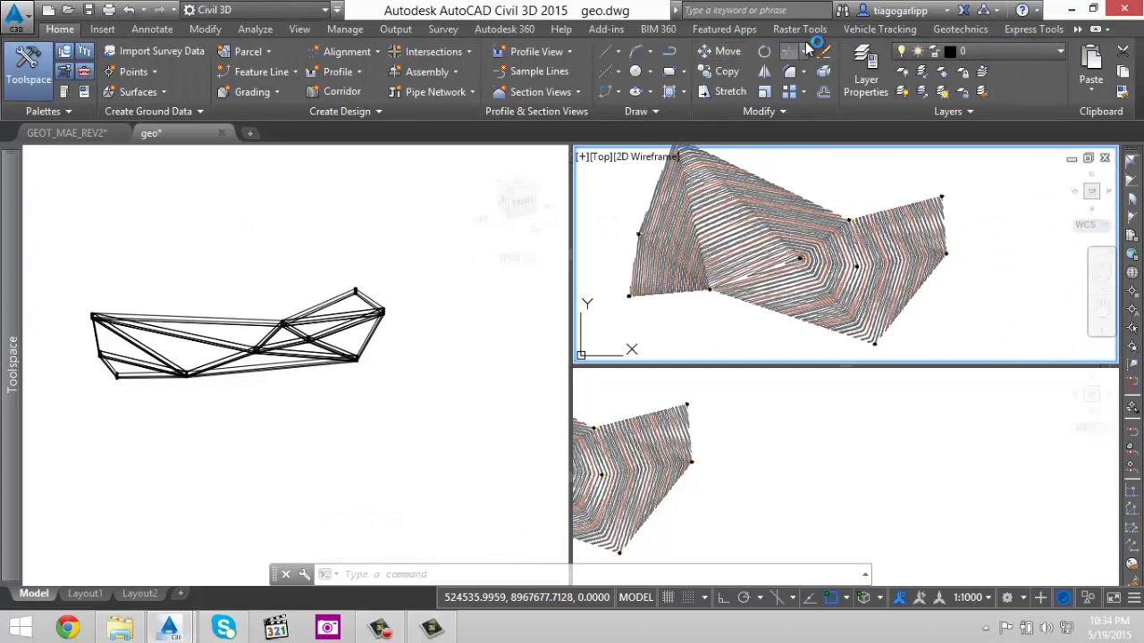
left_click(961, 30)
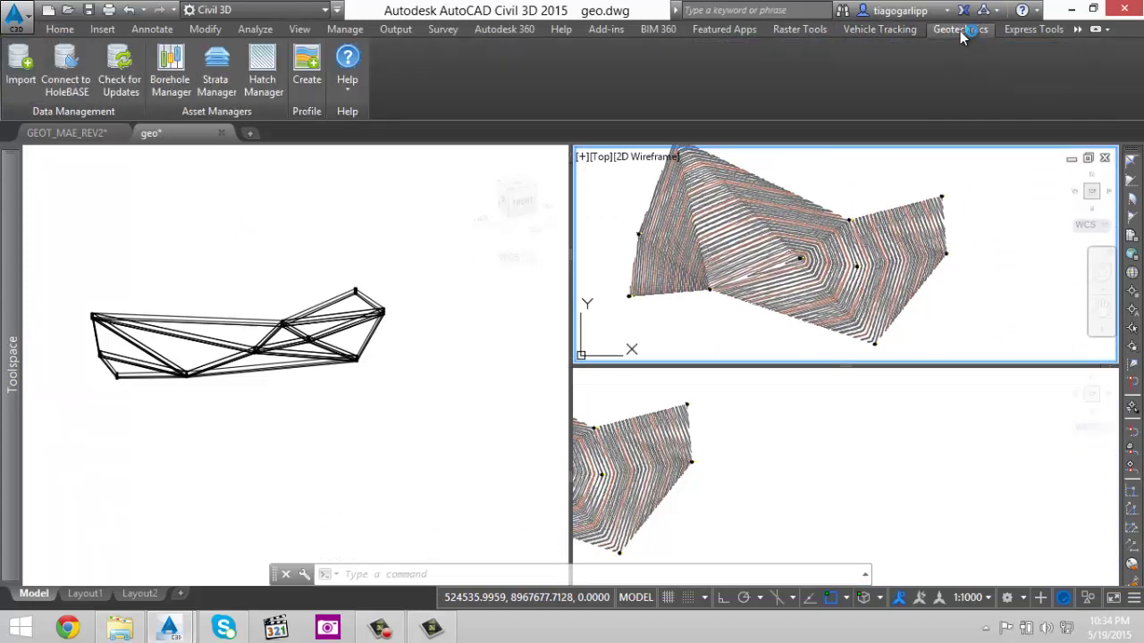
left_click(302, 65)
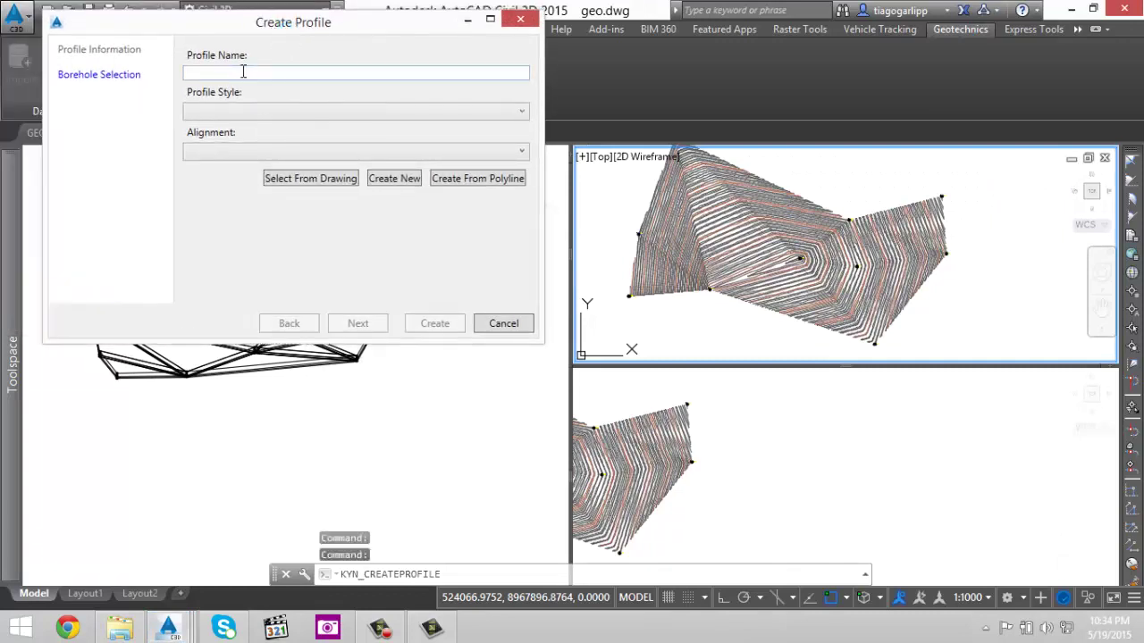
left_click(242, 71)
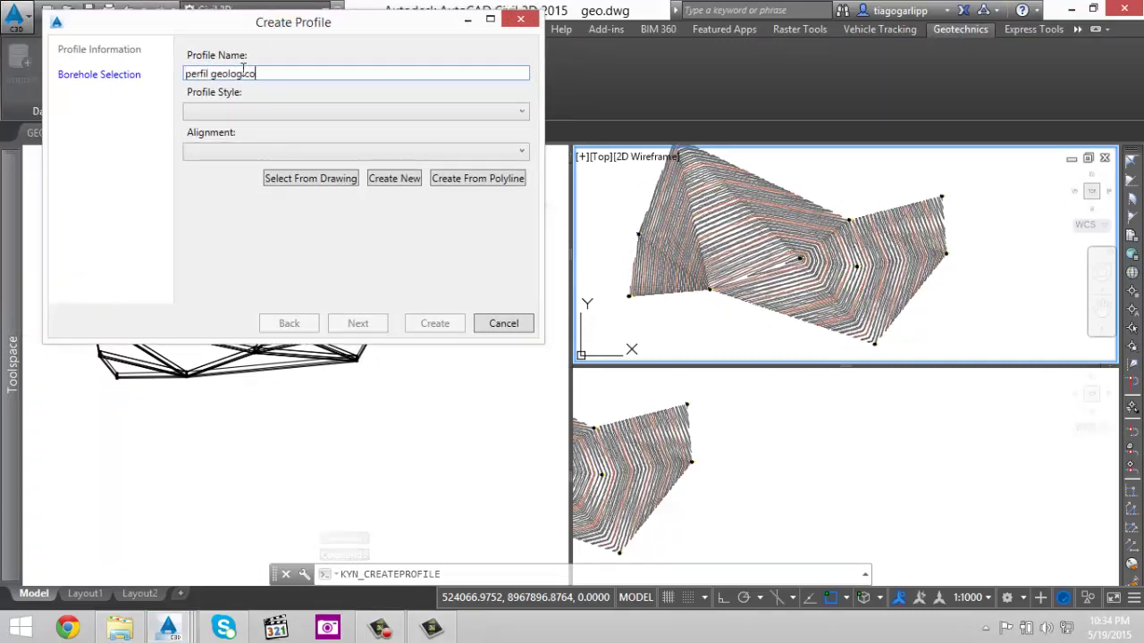
left_click(233, 110)
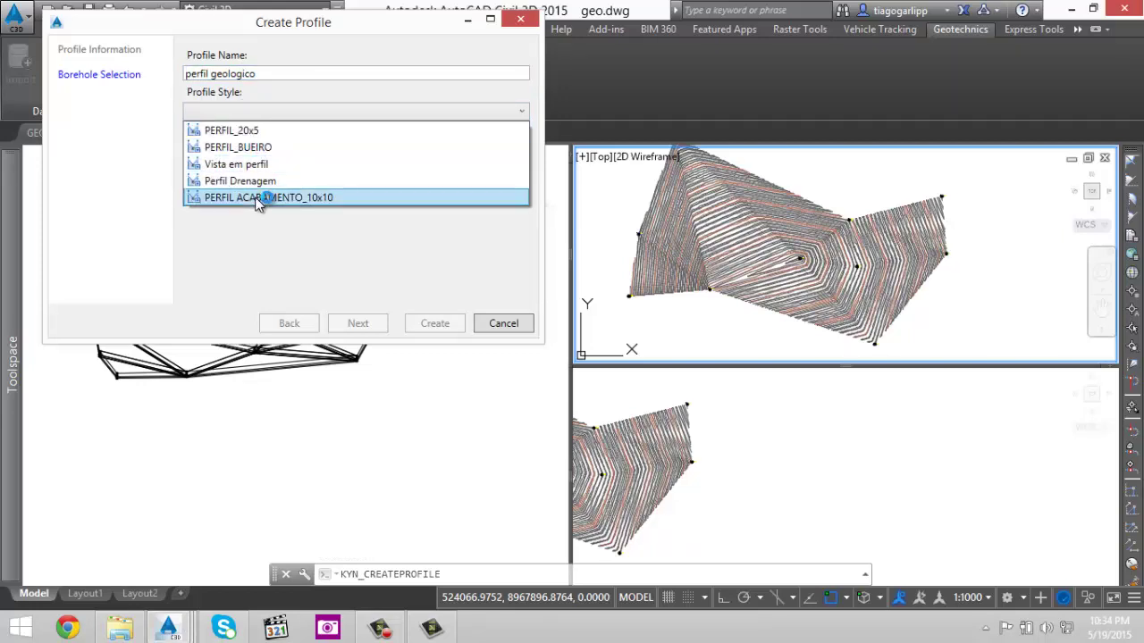
left_click(259, 196)
left_click(267, 150)
left_click(265, 148)
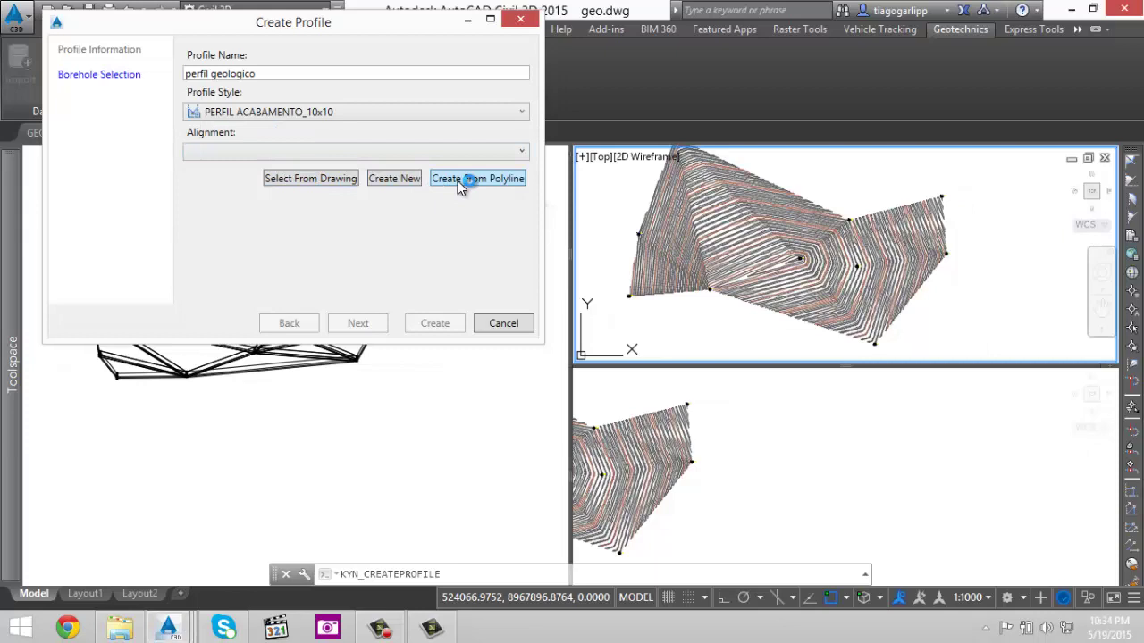
- Create a new alignment named "eixo" for the profile, running from the borehole on the surface's western edge to borehole BH107
left_click(383, 179)
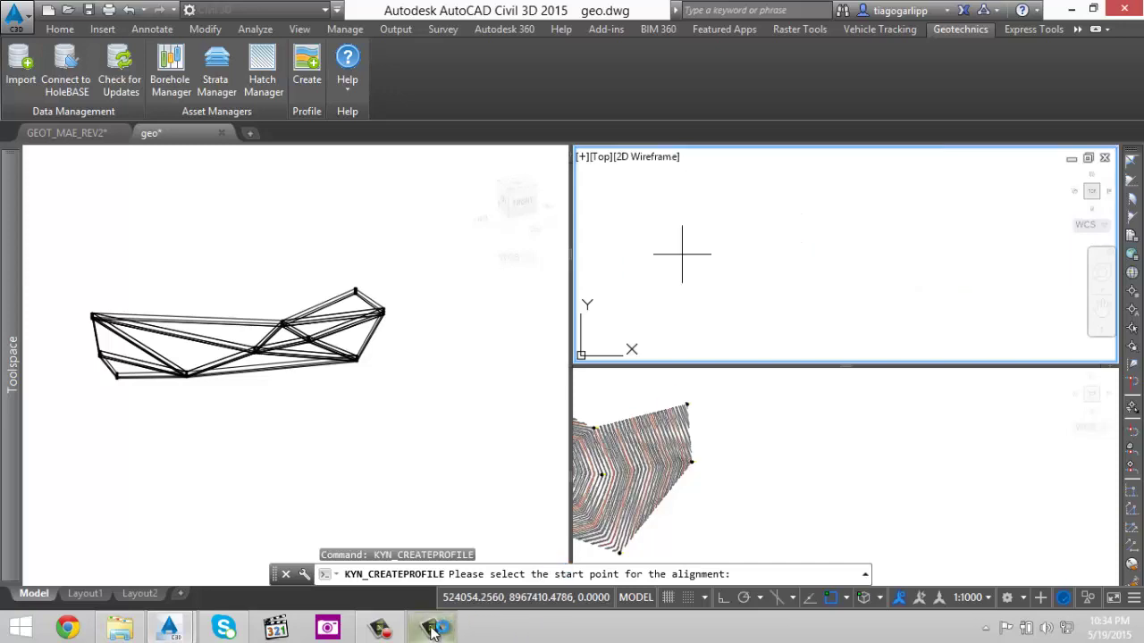
scroll(780, 206, "down", 5)
scroll(799, 214, "up", 8)
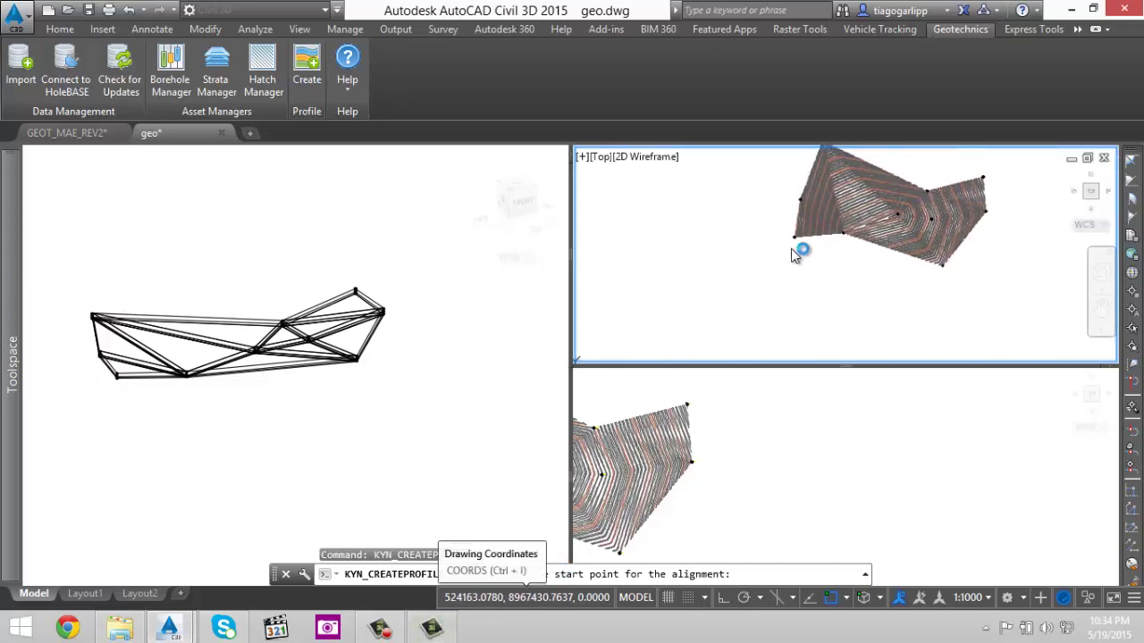
scroll(677, 179, "up", 6)
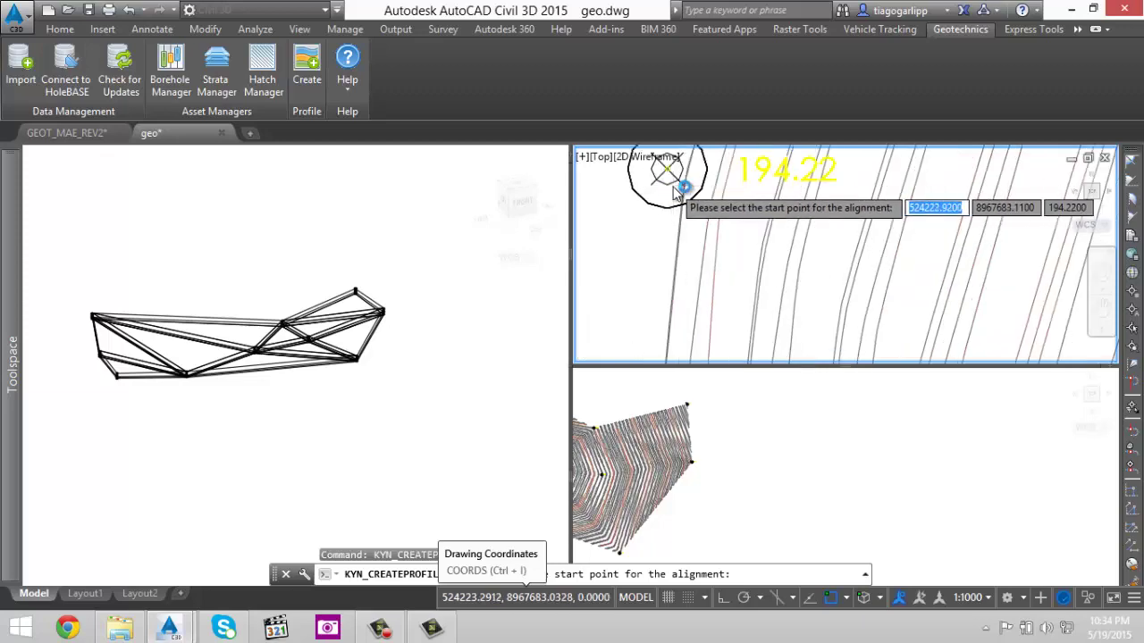
left_click(783, 215)
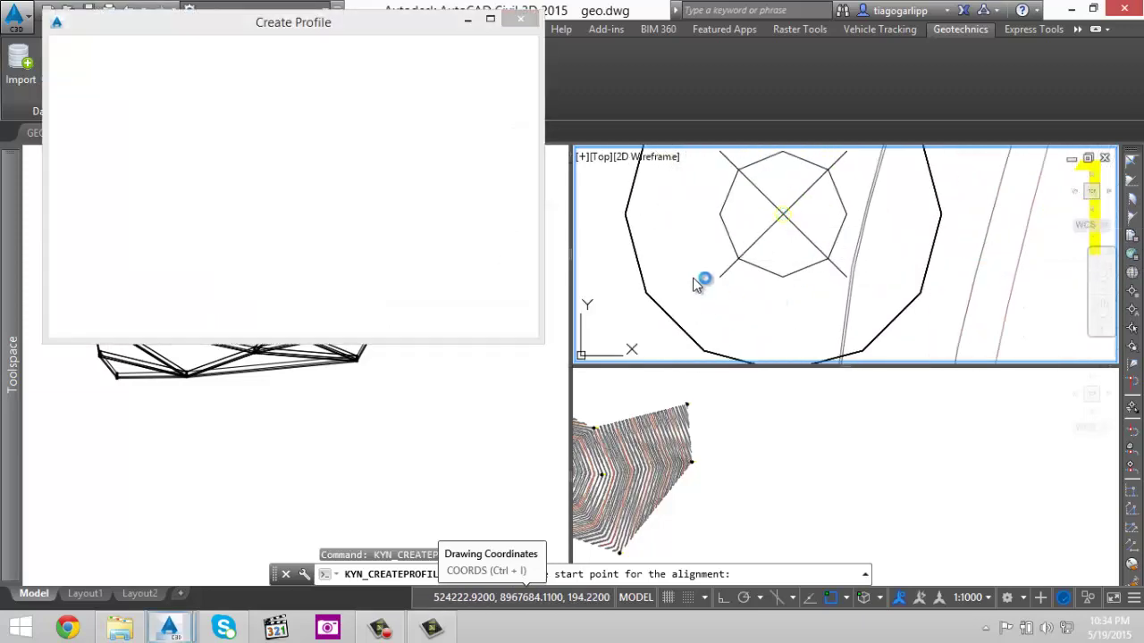
scroll(681, 218, "down", 5)
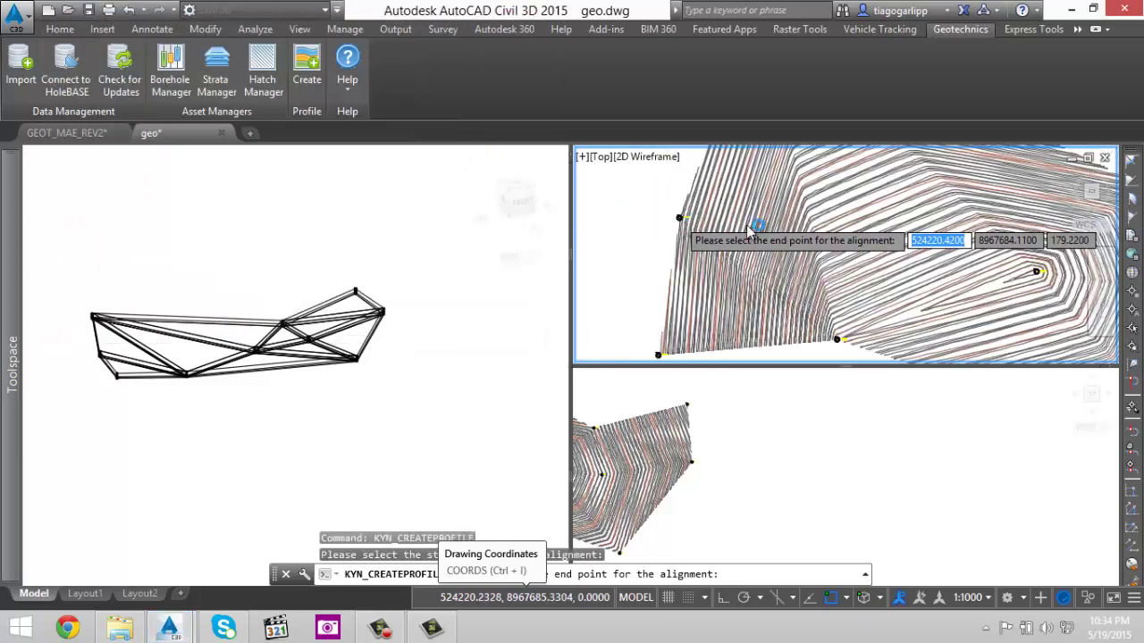
scroll(1041, 215, "down", 2)
scroll(887, 207, "up", 8)
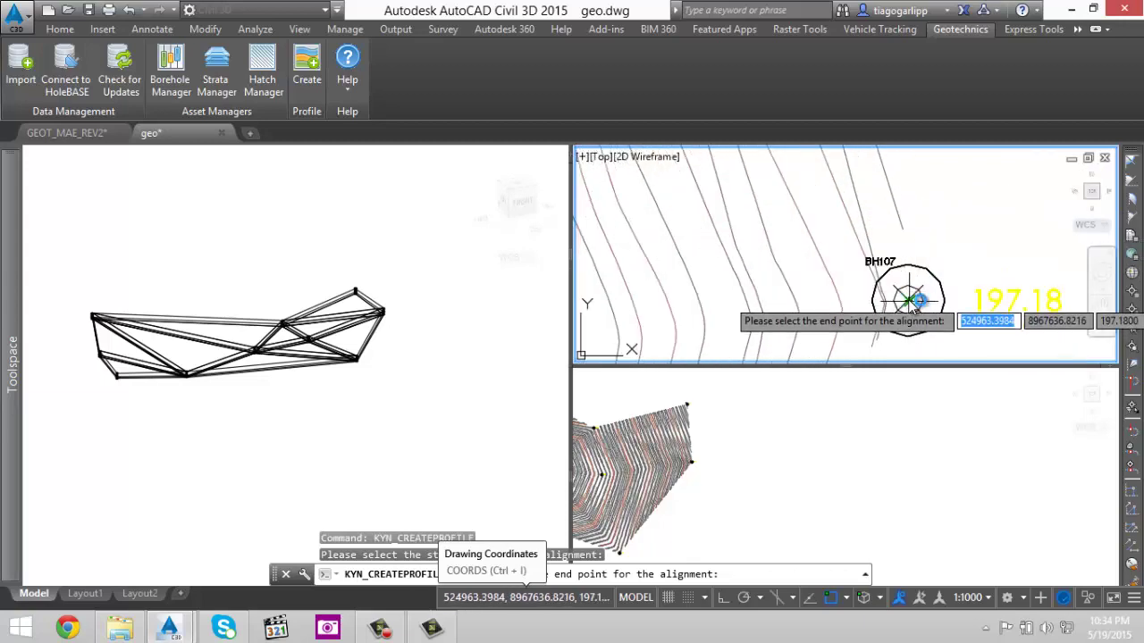
scroll(907, 302, "up", 3)
left_click(887, 304)
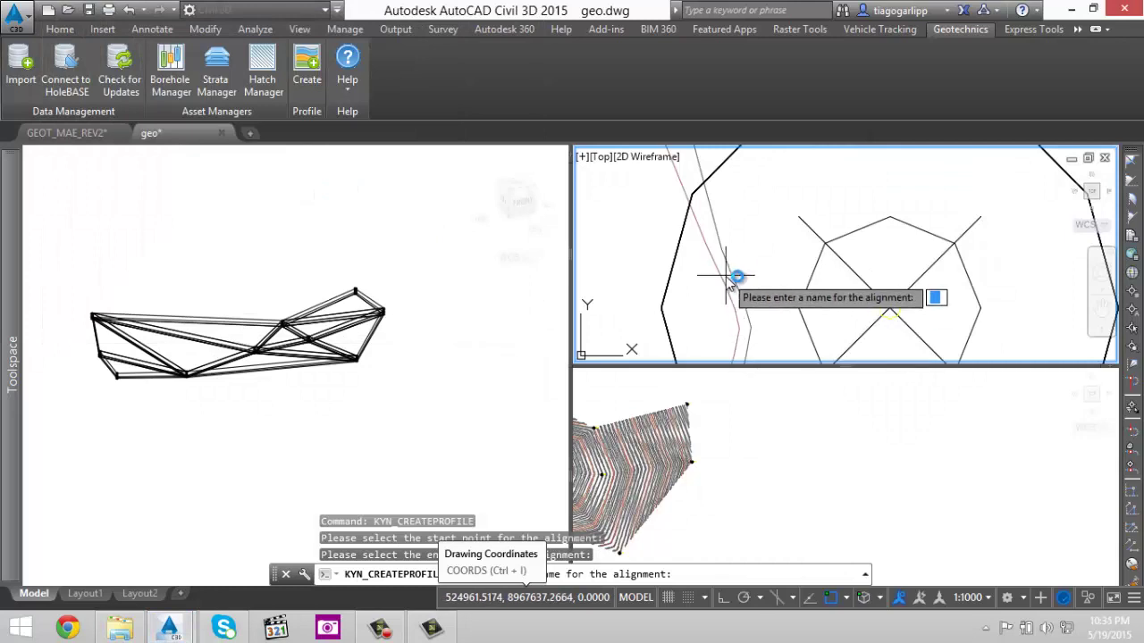
type("eixo")
key("Return")
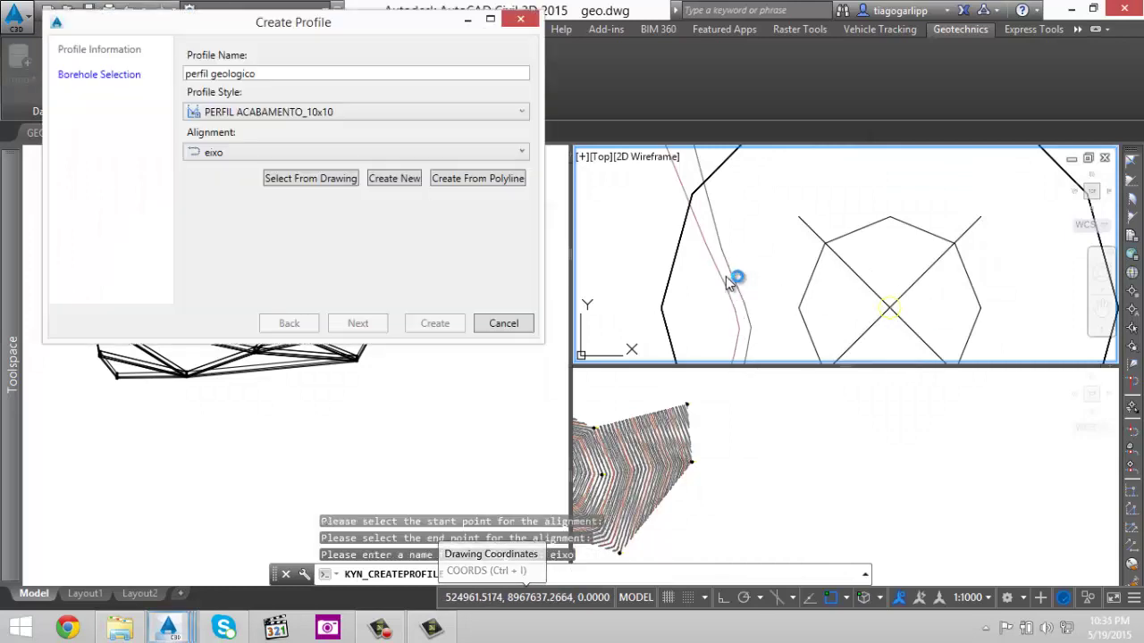
- Manually select all the boreholes from the drawing for the profile, and insert the profile in the empty space beside the surfaces
left_click(347, 325)
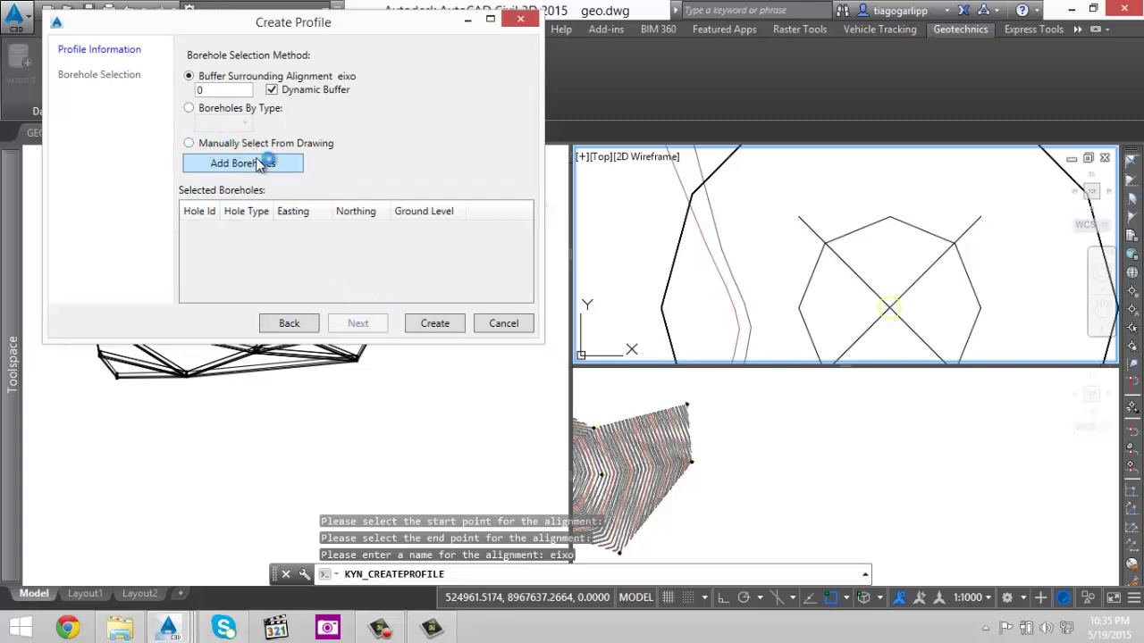
left_click(906, 238)
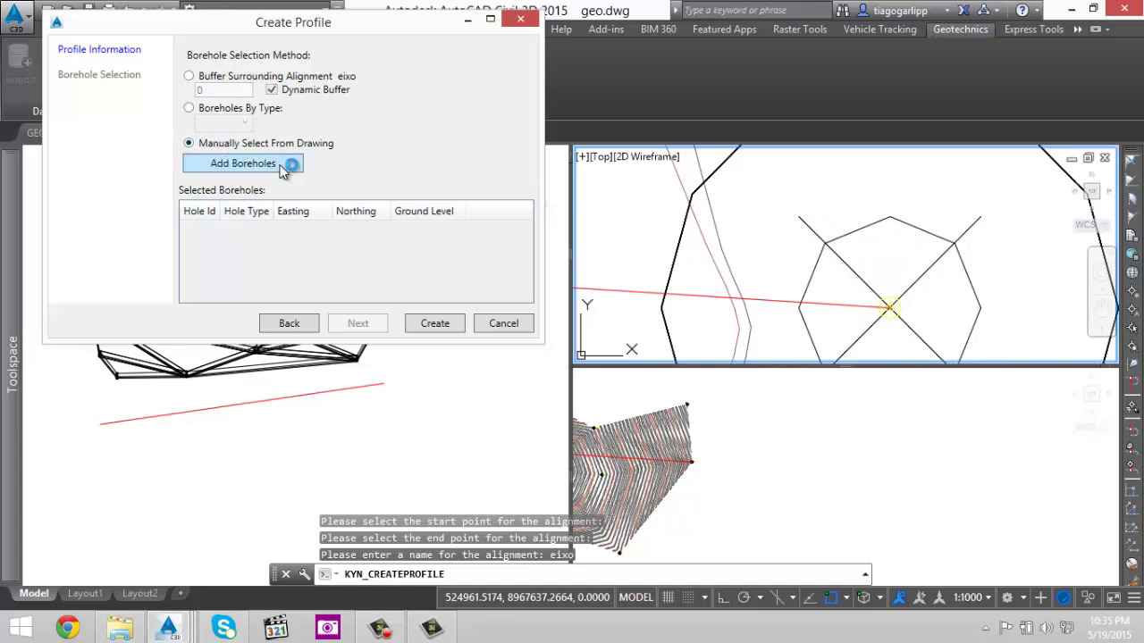
scroll(857, 253, "down", 8)
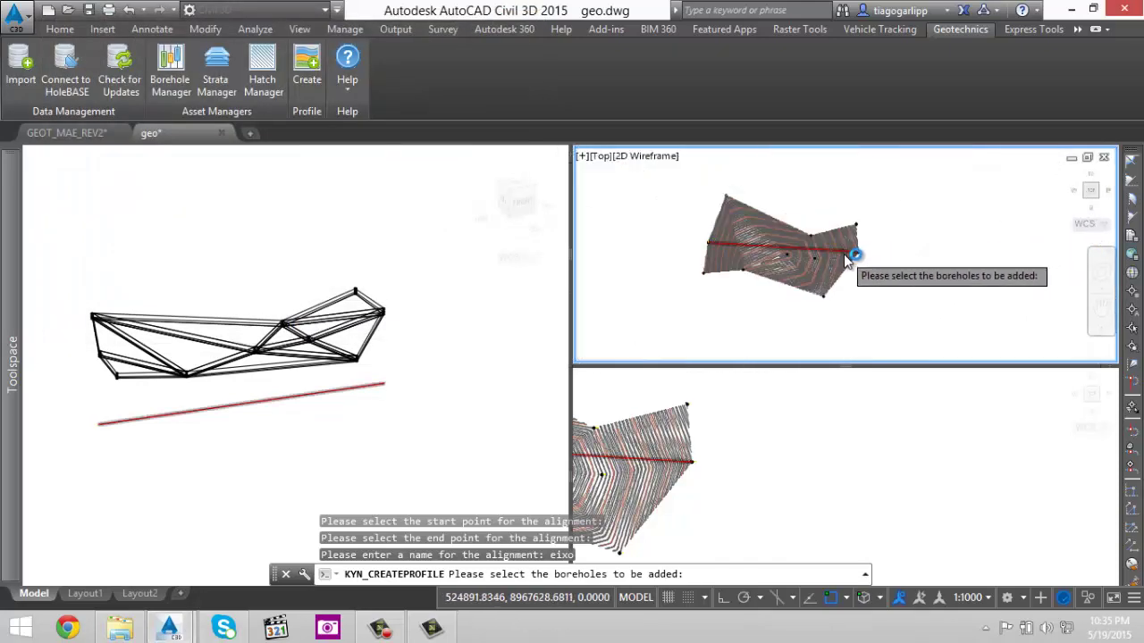
scroll(849, 256, "down", 3)
left_click(862, 208)
left_click(726, 288)
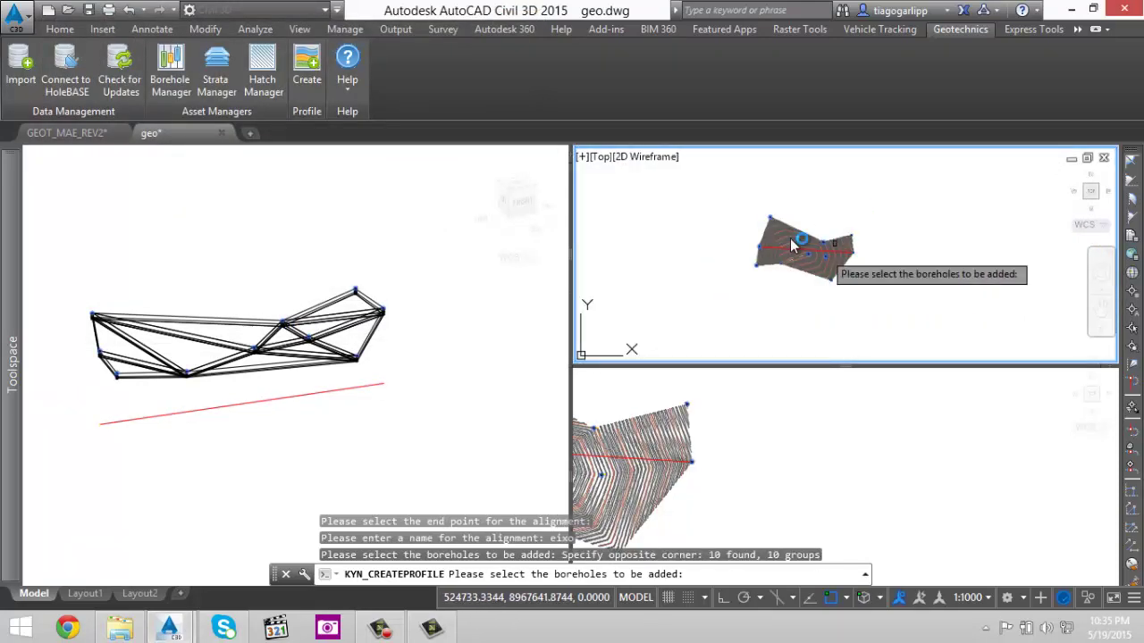
key("Return")
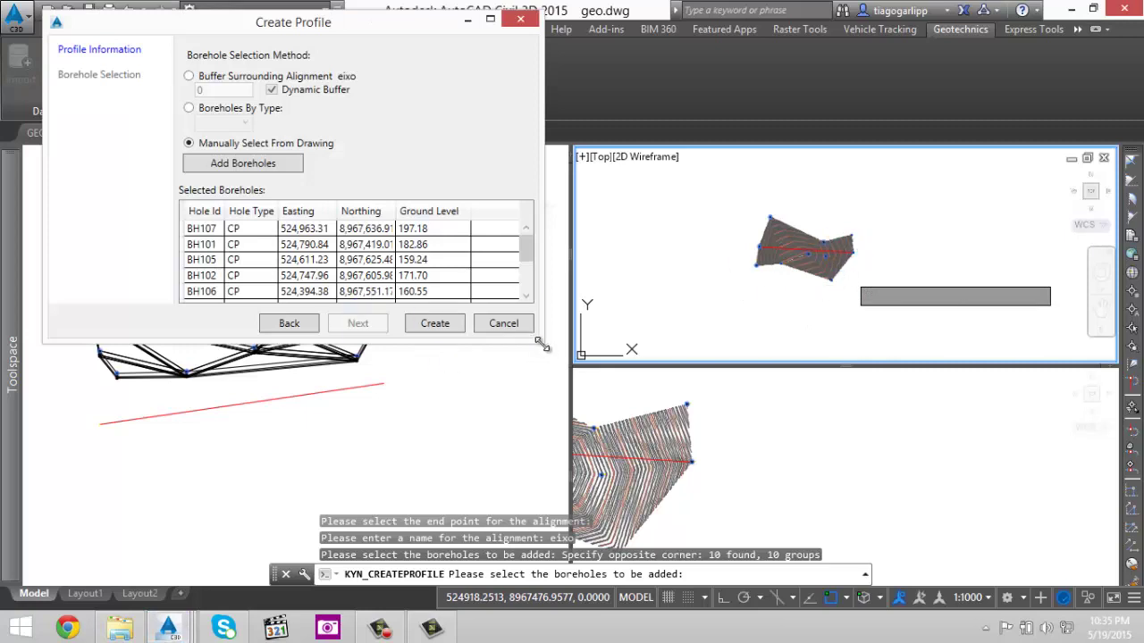
left_click_drag(541, 343, 747, 426)
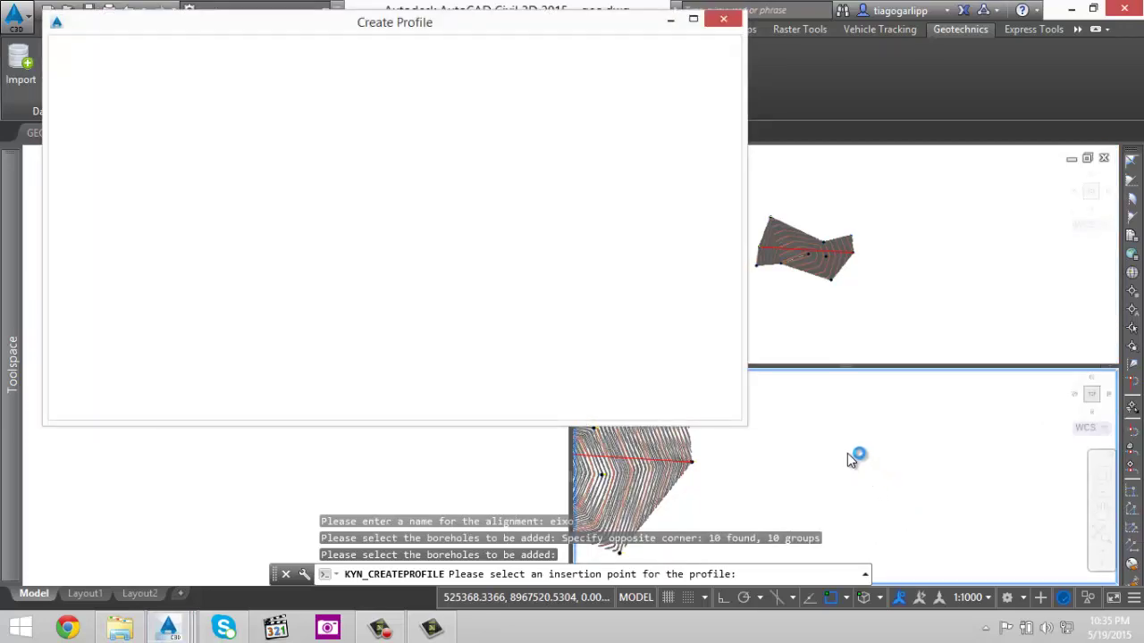
left_click(848, 453)
- Examine the borehole logs, their hatches and depth labels, and the strata lines in the new geological profile
scroll(907, 433, "up", 8)
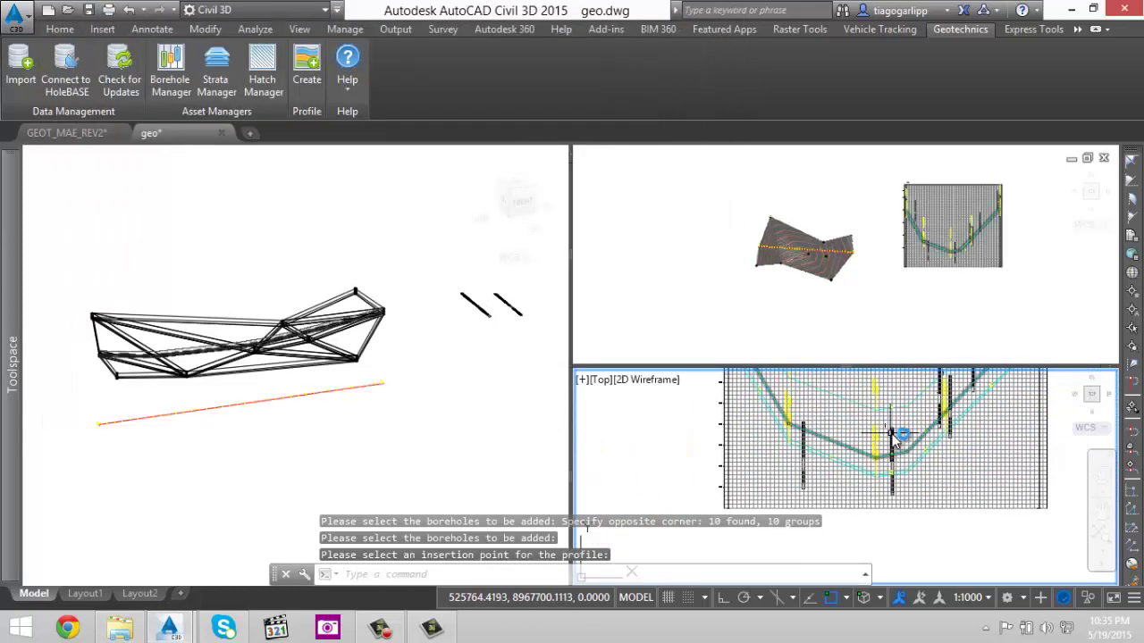
scroll(843, 410, "down", 4)
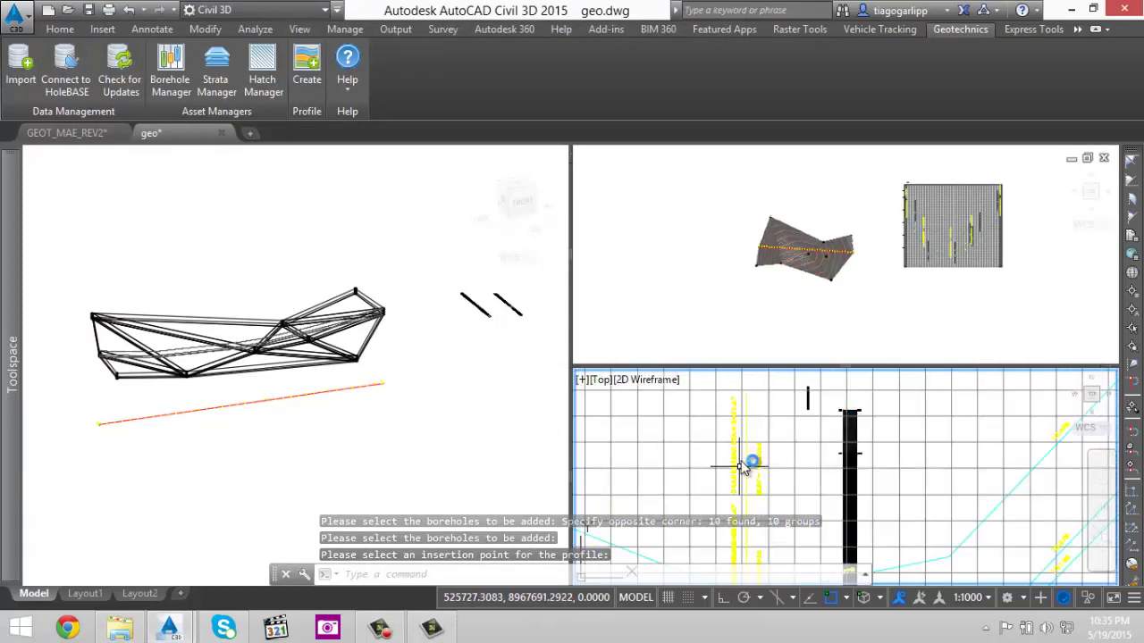
mouse_move(800, 558)
middle_mouse_down()
mouse_move(816, 485)
mouse_move(793, 388)
middle_mouse_up()
scroll(835, 460, "up", 4)
scroll(853, 498, "down", 5)
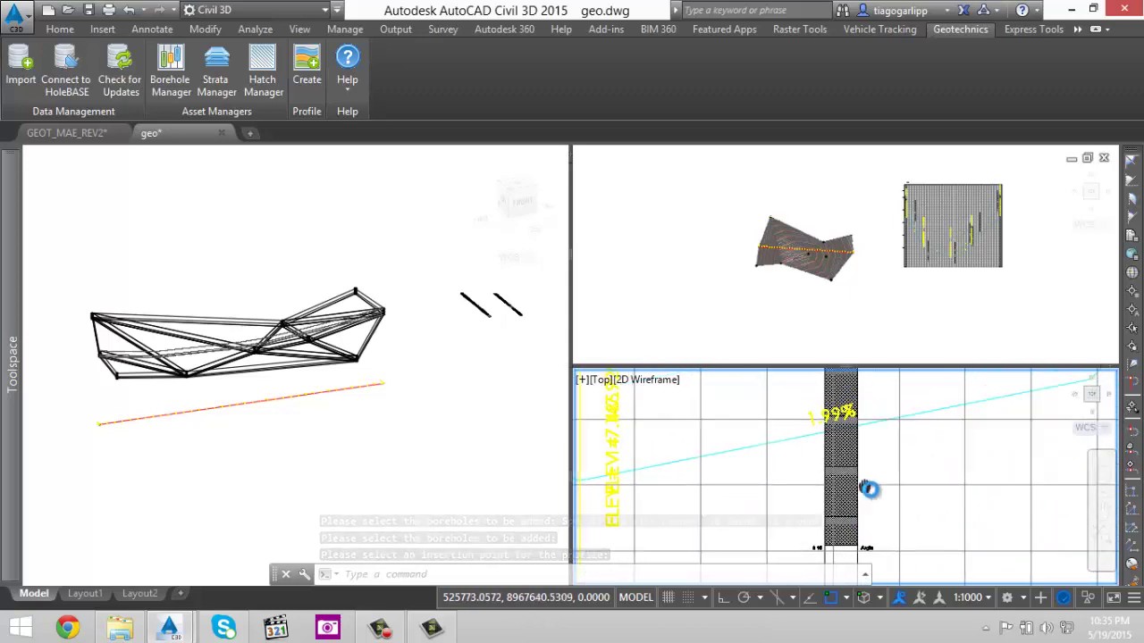
scroll(866, 405, "up", 6)
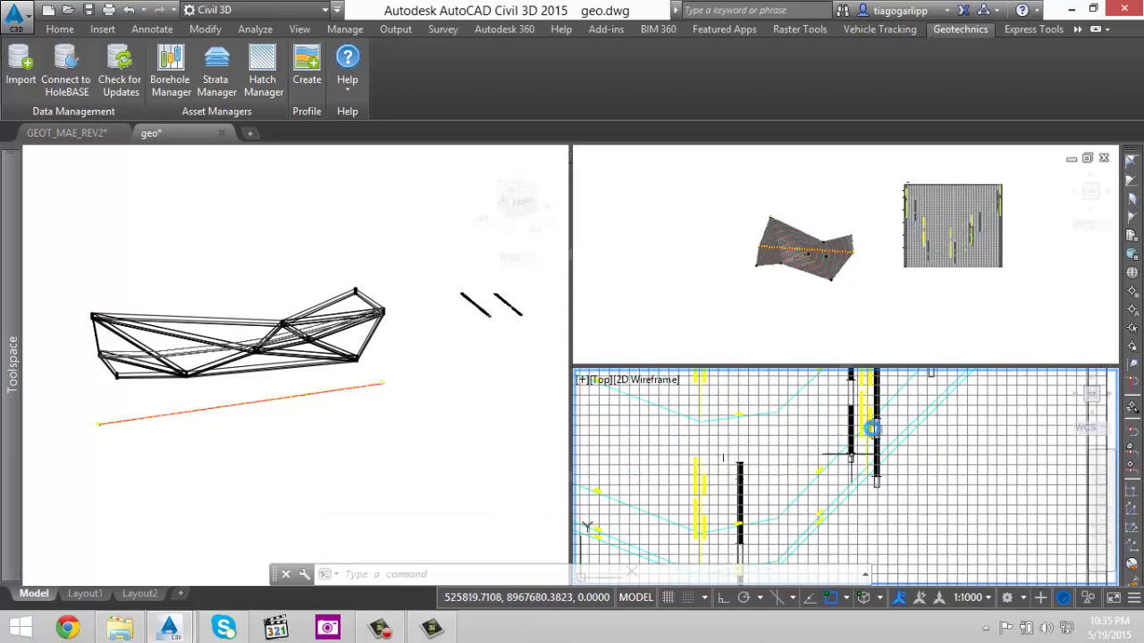
scroll(831, 421, "up", 2)
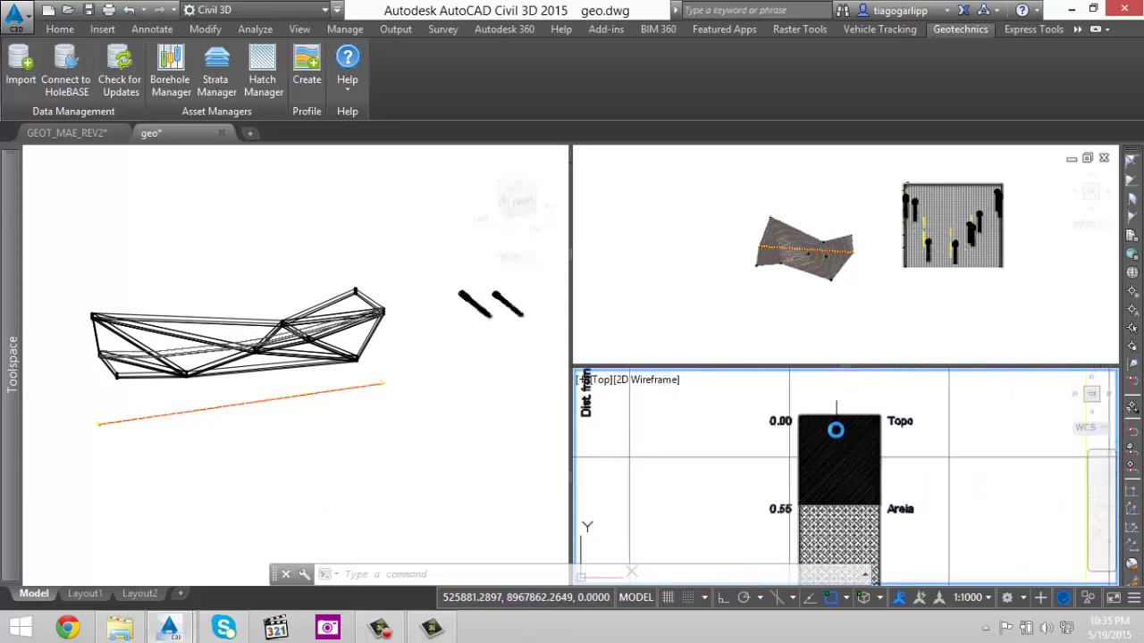
scroll(831, 421, "down", 5)
scroll(867, 434, "up", 5)
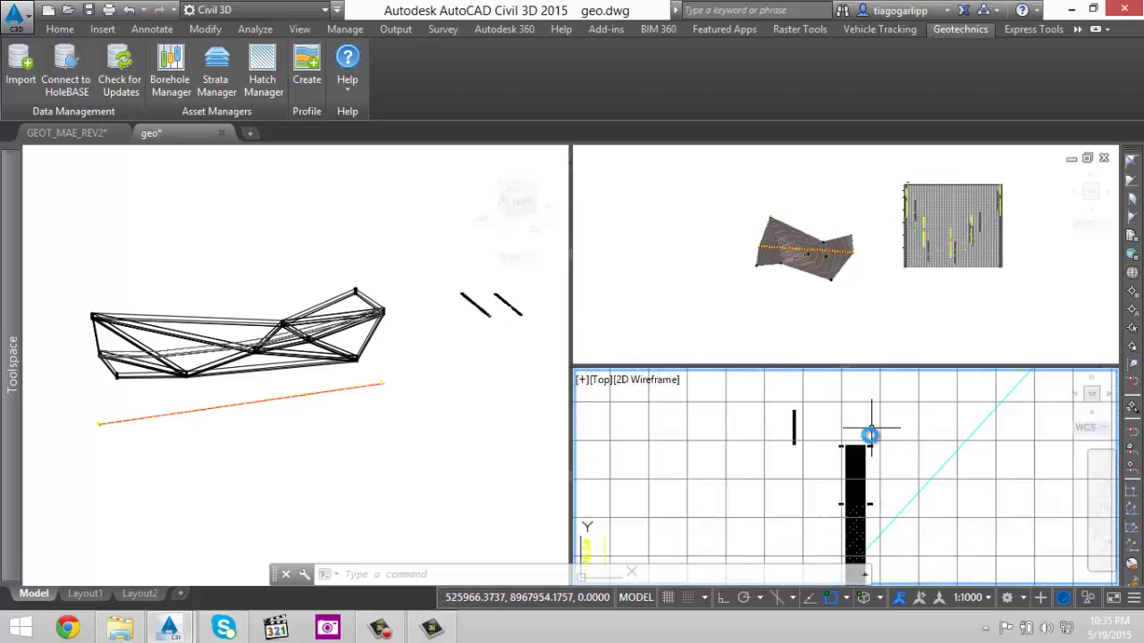
- Examine the borehole logs and strata lines in the geological profile, and view the strata surfaces and alignment in 3D
scroll(824, 411, "up", 3)
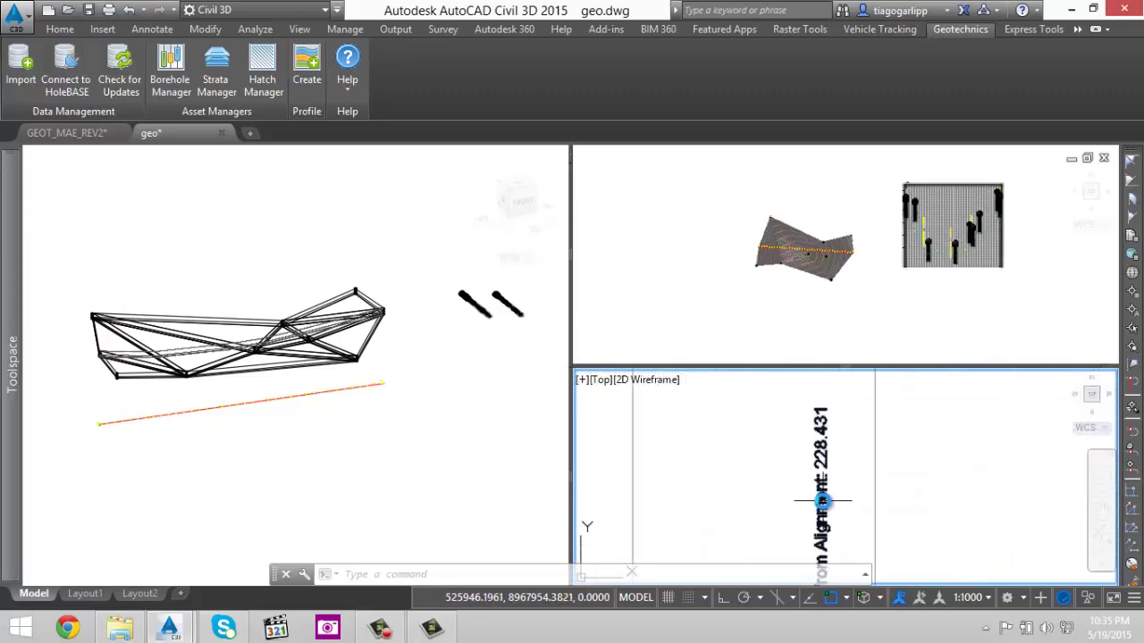
scroll(832, 449, "down", 6)
scroll(875, 466, "up", 3)
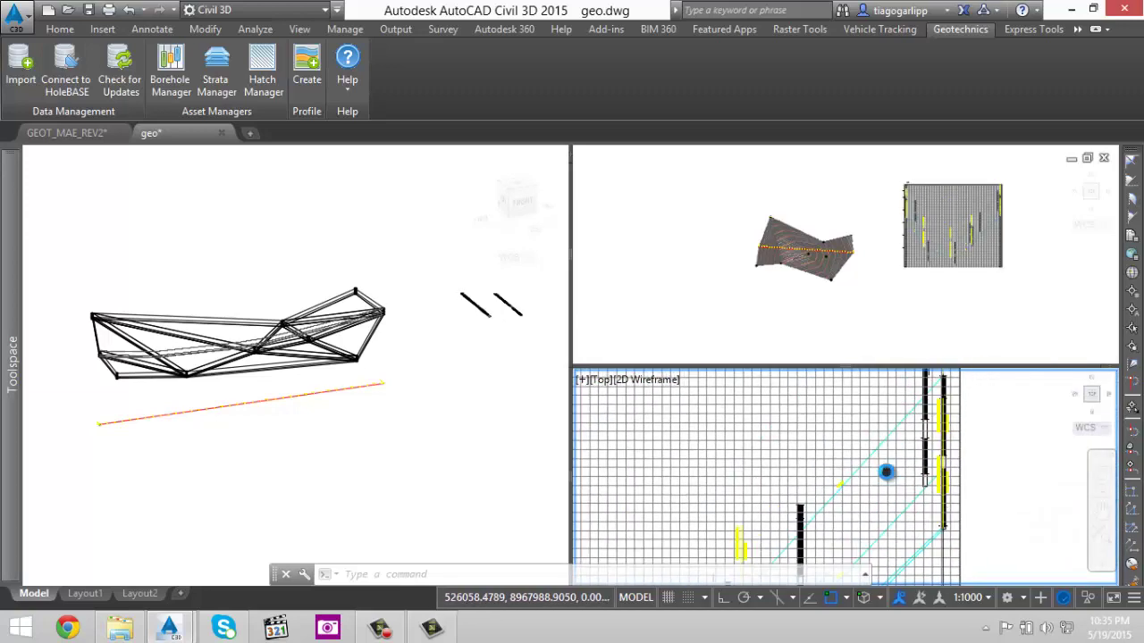
scroll(894, 483, "up", 4)
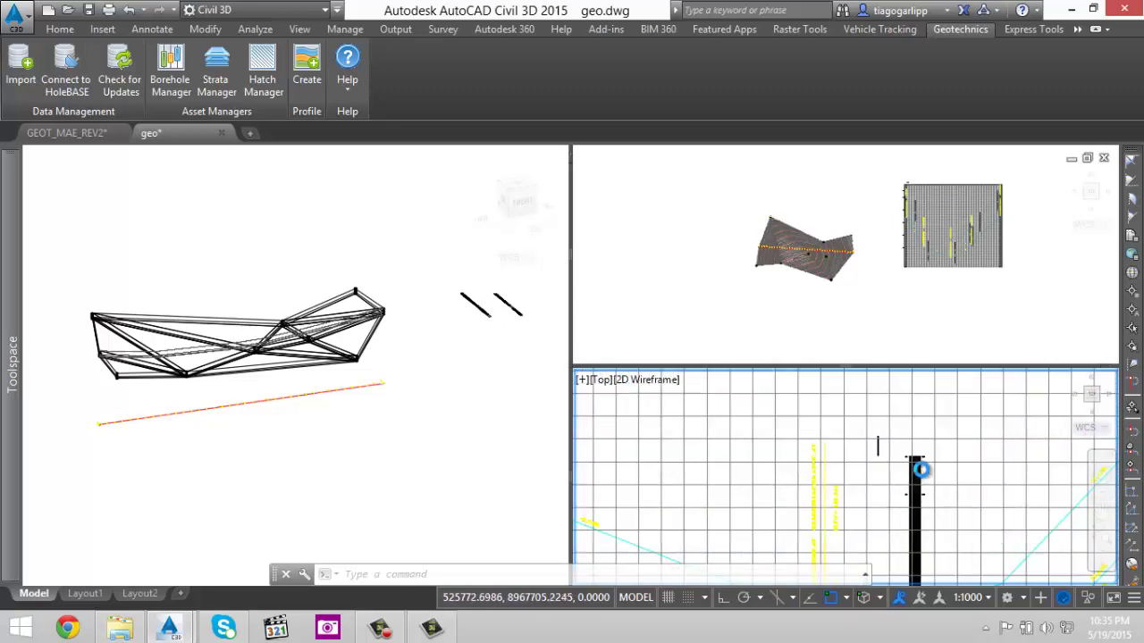
scroll(813, 447, "down", 5)
scroll(832, 450, "down", 4)
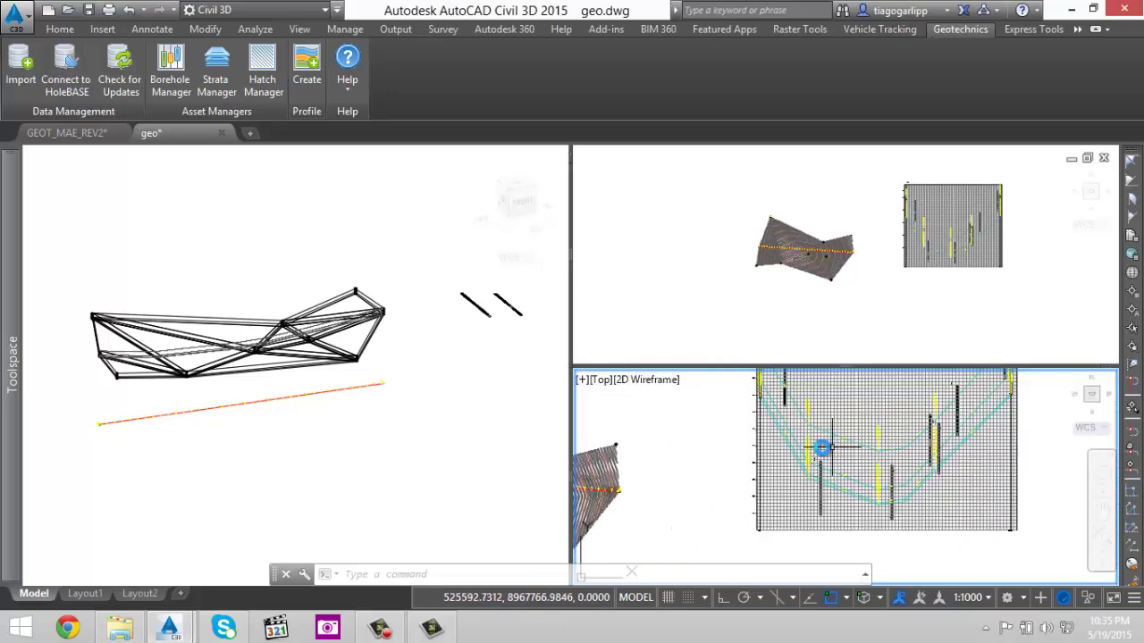
left_click(277, 411)
middle_click_drag(208, 380, 303, 400)
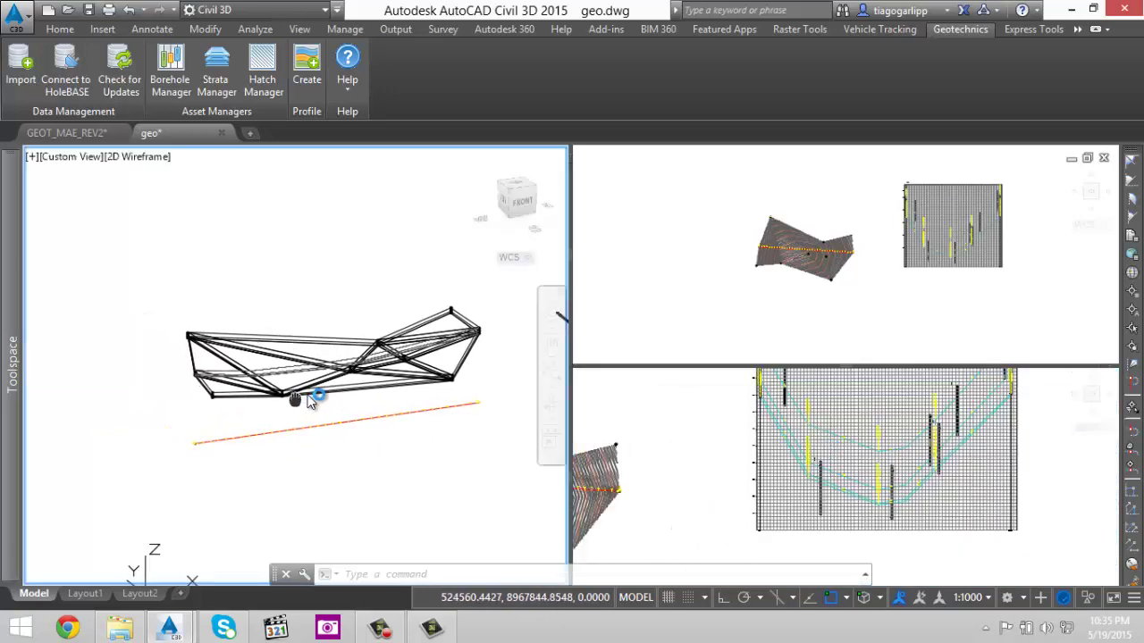
left_click(223, 136)
left_click(604, 351)
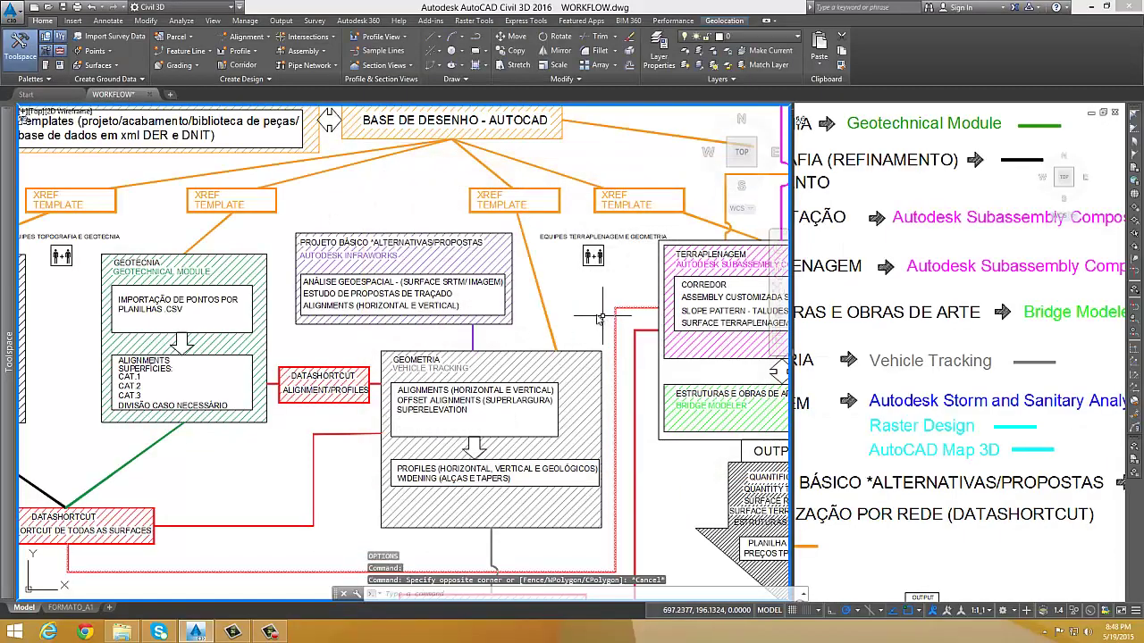
- Switch to the WORKFLOW drawing and read its Projeto Básico (Autodesk InfraWorks) and Geometria (Vehicle Tracking) boxes
scroll(567, 326, "down", 3)
scroll(509, 277, "up", 3)
scroll(496, 259, "up", 4)
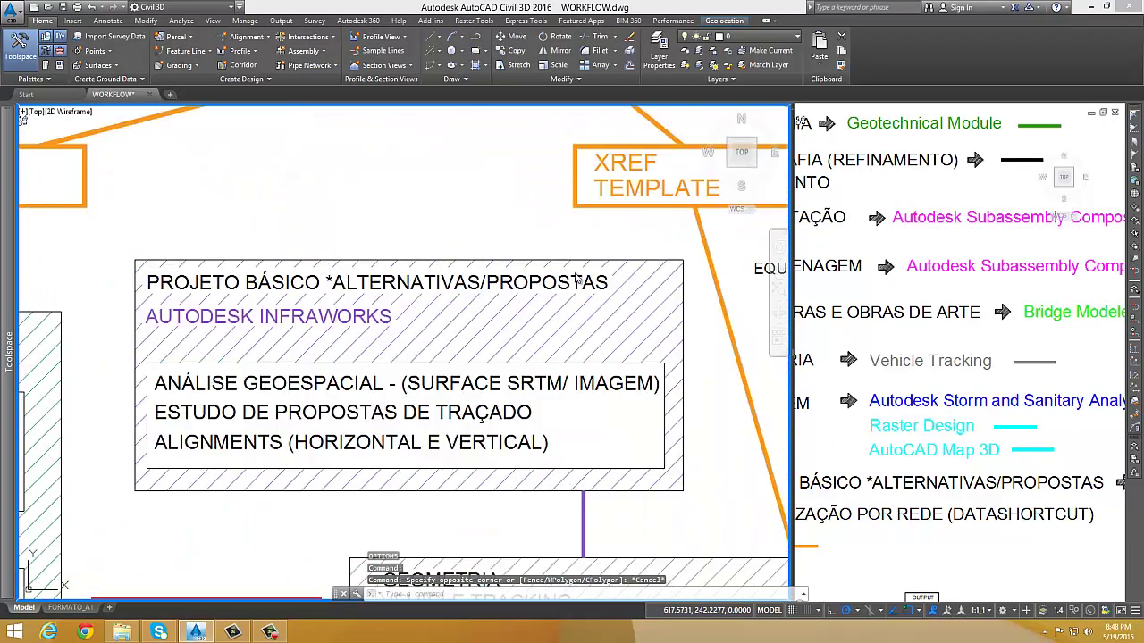
scroll(548, 272, "down", 2)
middle_click_drag(503, 265, 438, 253)
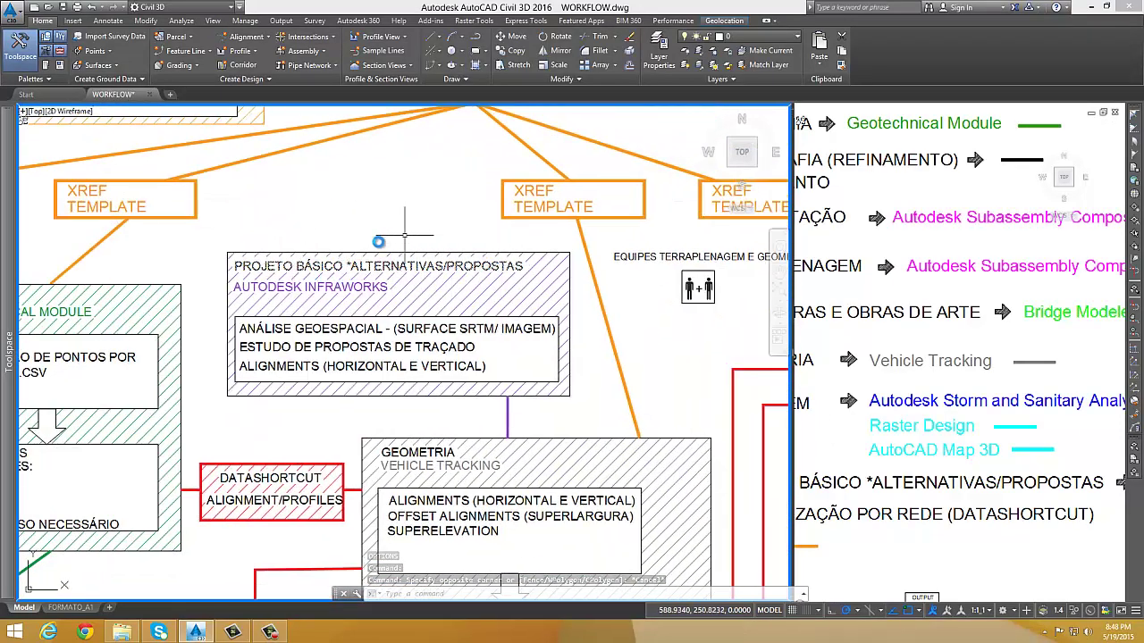
middle_click_drag(357, 251, 380, 203)
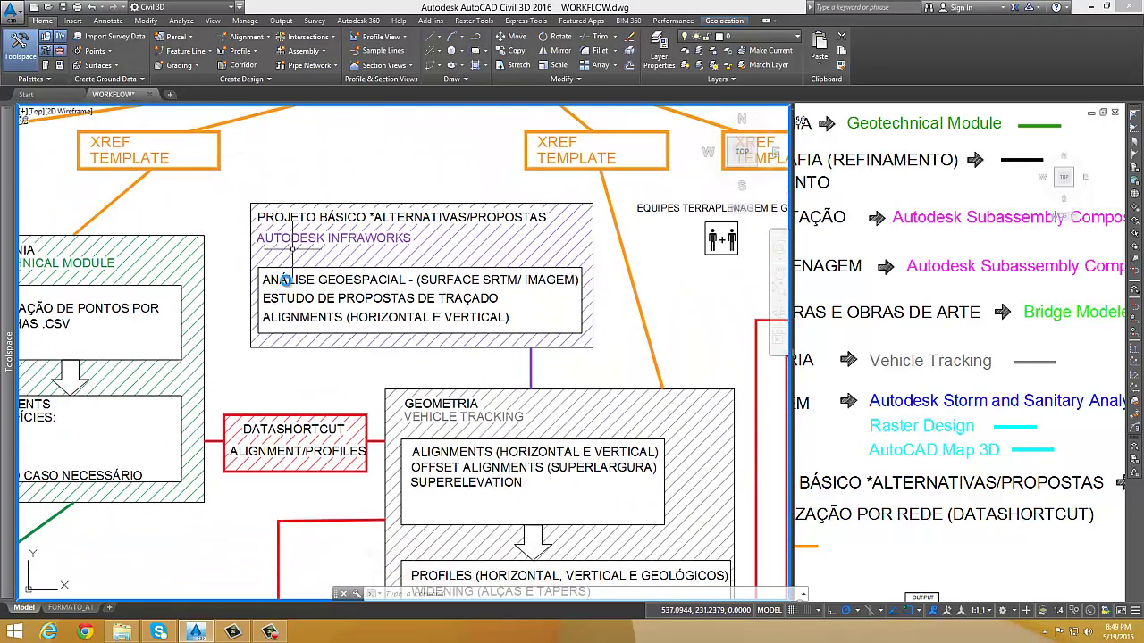
middle_click_drag(282, 279, 237, 274)
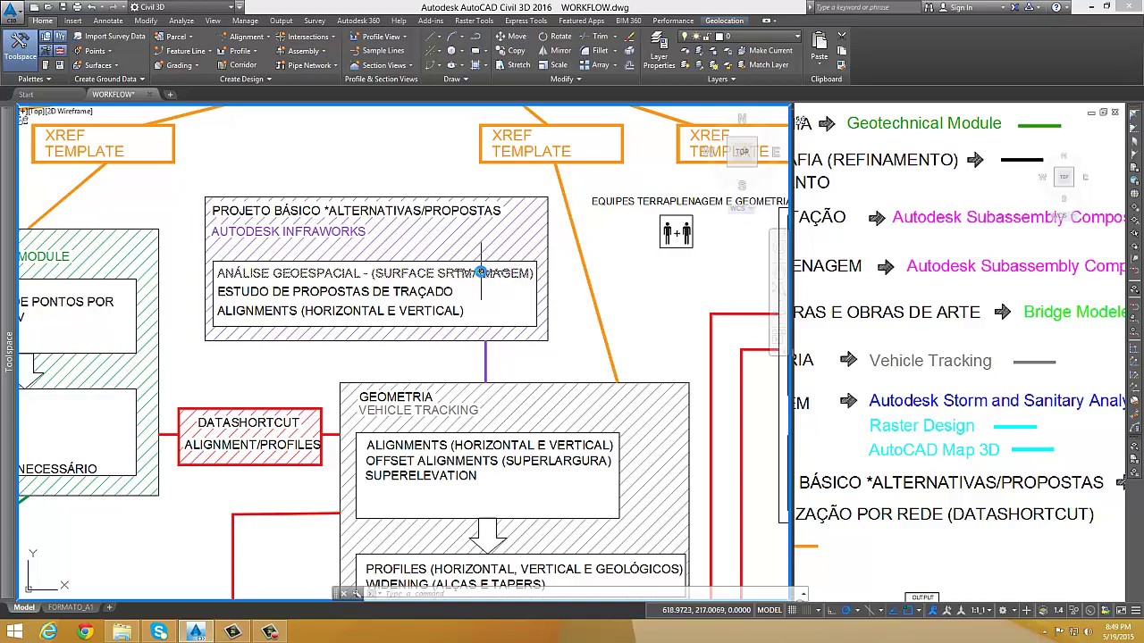
middle_click_drag(481, 273, 445, 273)
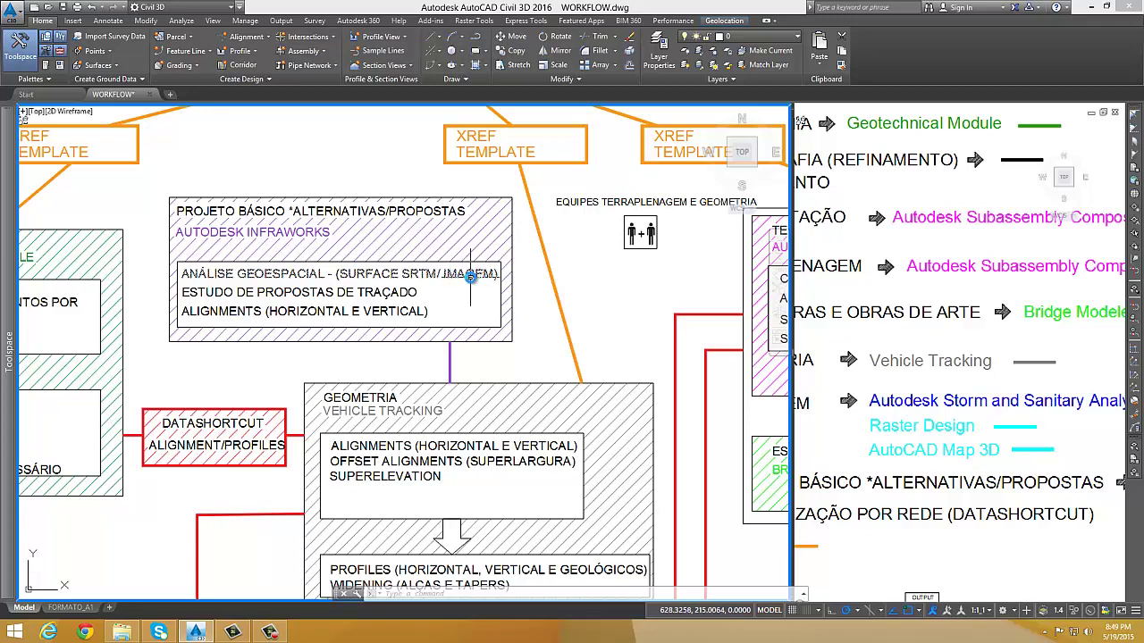
middle_click_drag(437, 282, 477, 283)
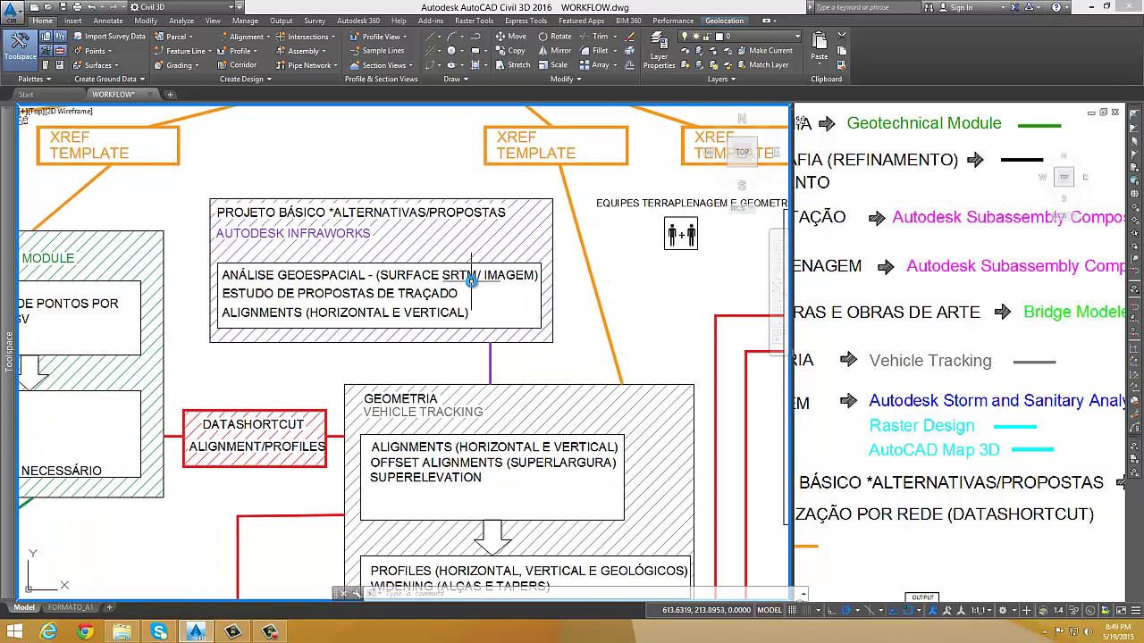
middle_click_drag(366, 290, 414, 282)
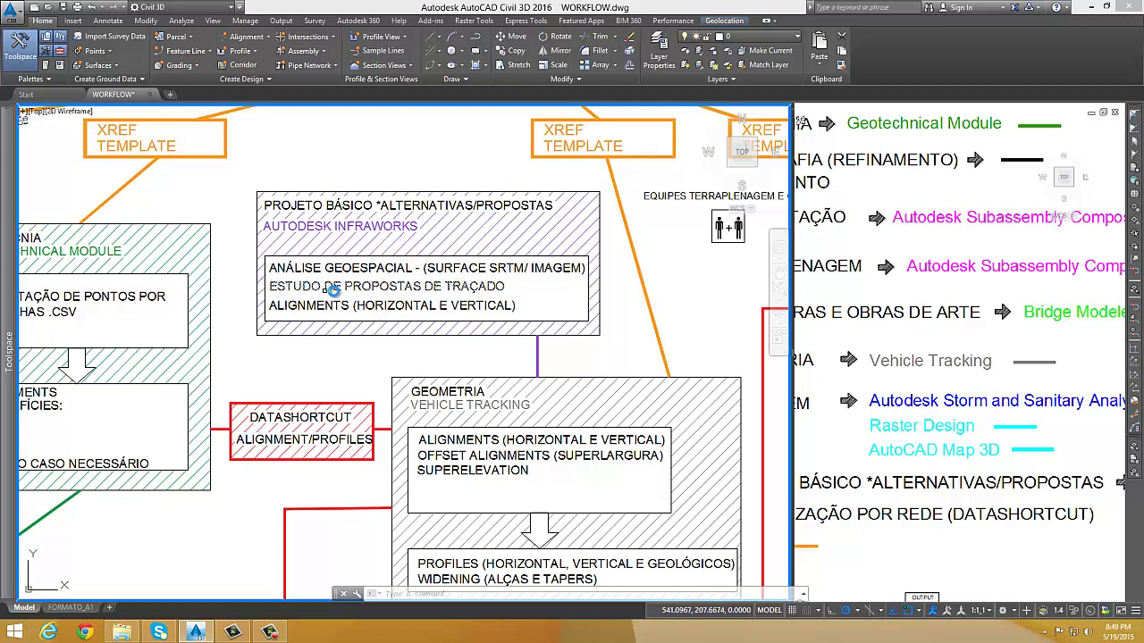
middle_click_drag(532, 296, 438, 268)
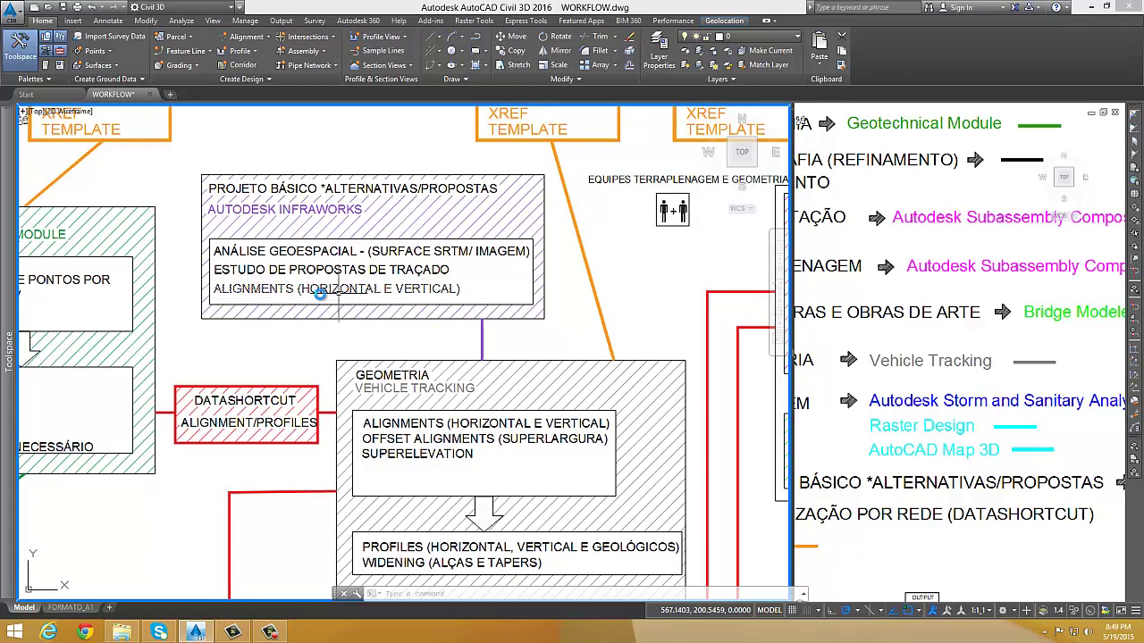
scroll(468, 365, "down", 2)
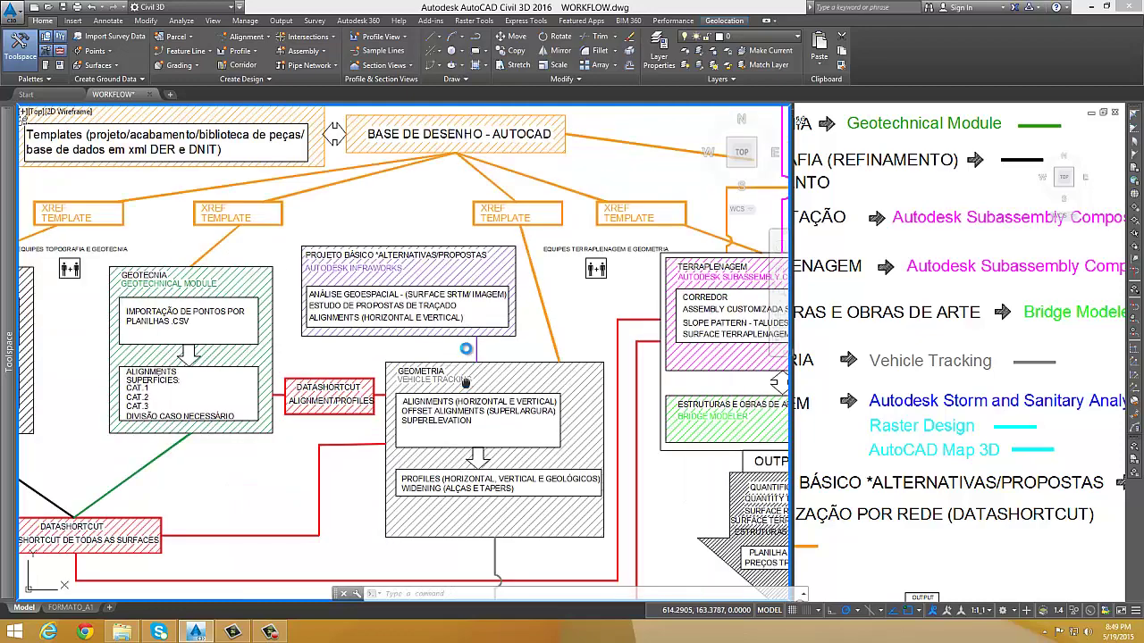
middle_click_drag(467, 391, 465, 339)
scroll(465, 340, "up", 2)
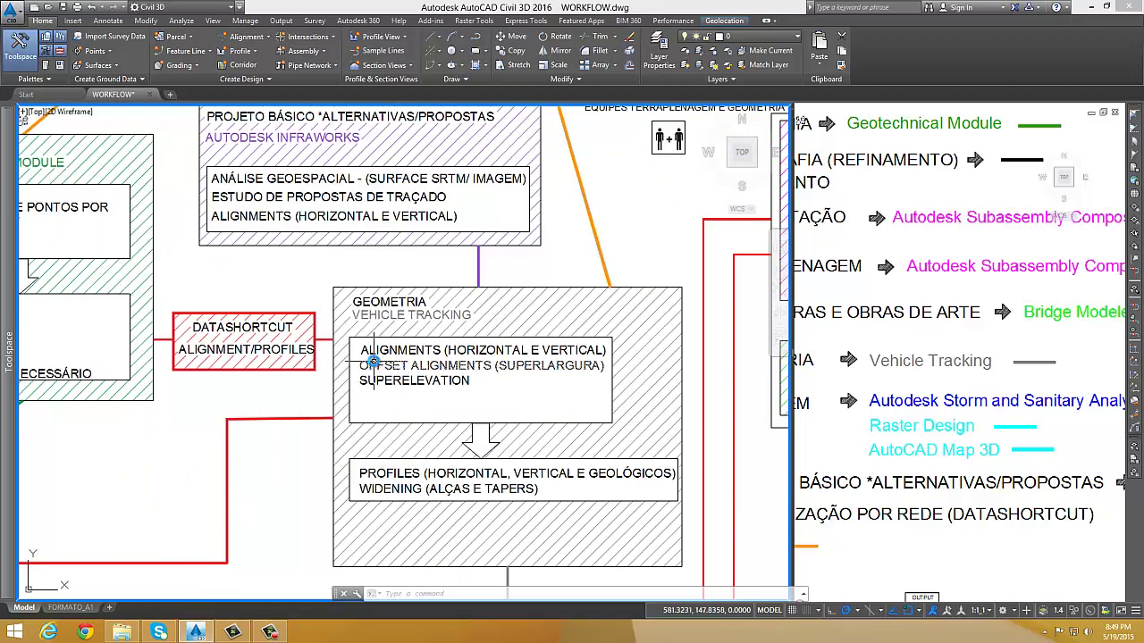
middle_click_drag(372, 361, 361, 337)
- Leave the workflow drawing and launch Autodesk InfraWorks 360 from the desktop
left_click(1088, 8)
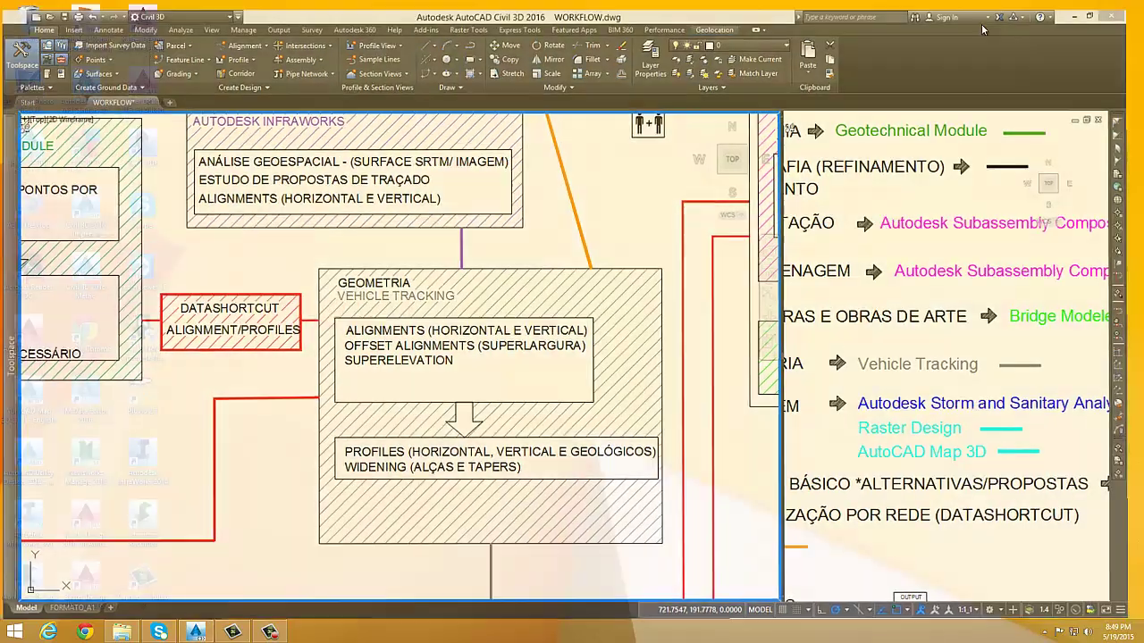
double_click(39, 511)
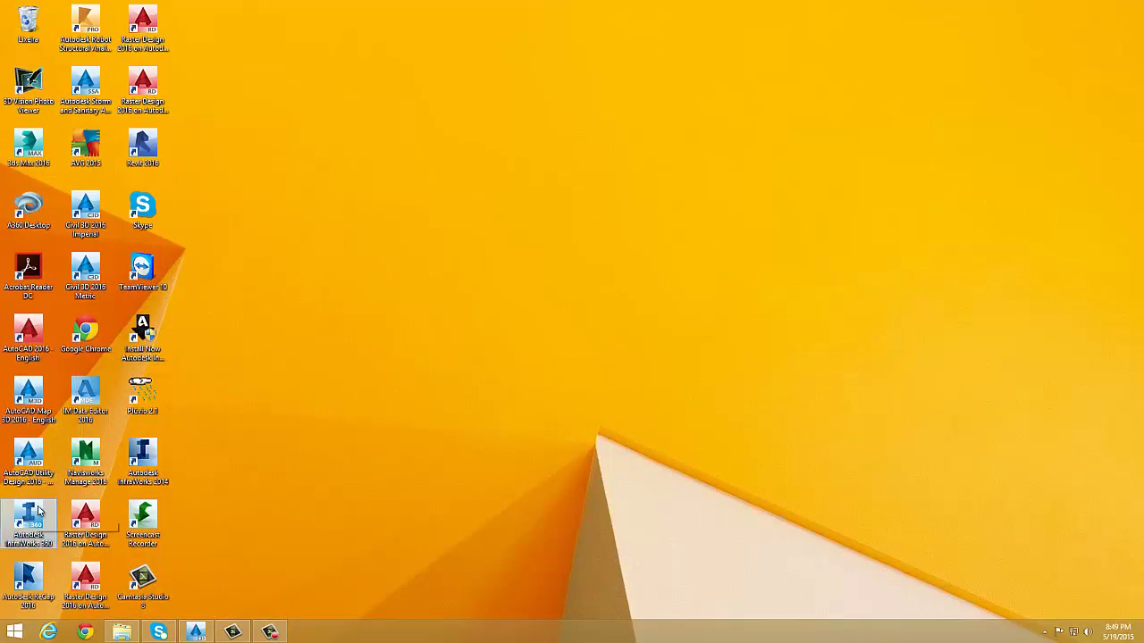
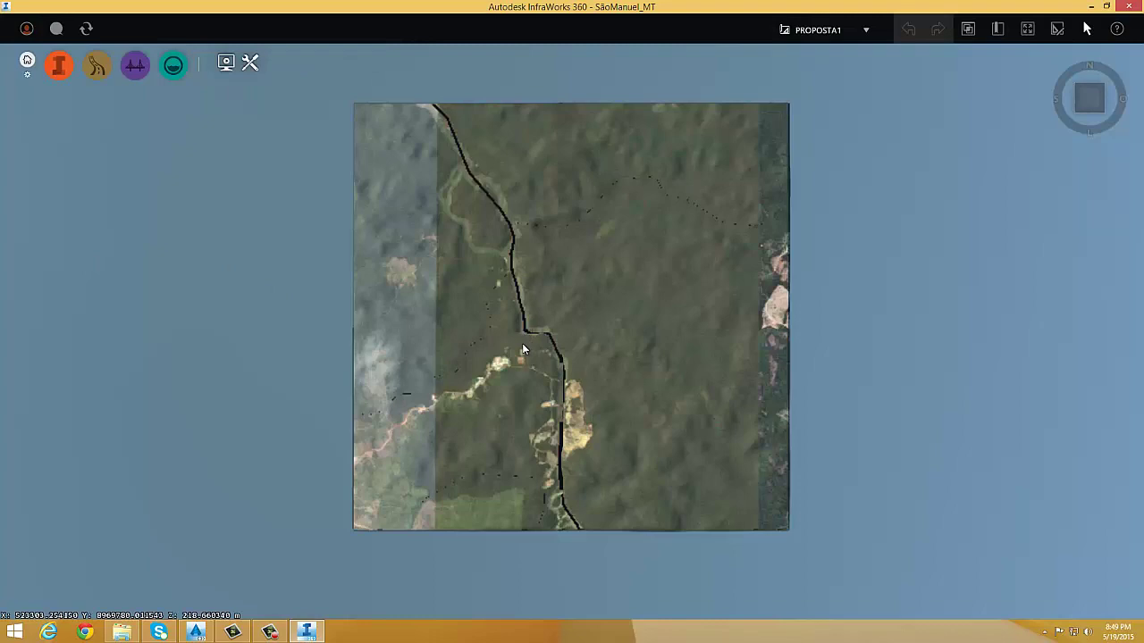
- Examine the terrain, the river, and the proposed road with its bridge in the PROPOSTA1 proposal of the SãoManuel_MT model
middle_click_drag(519, 334, 470, 330)
scroll(469, 330, "up", 10)
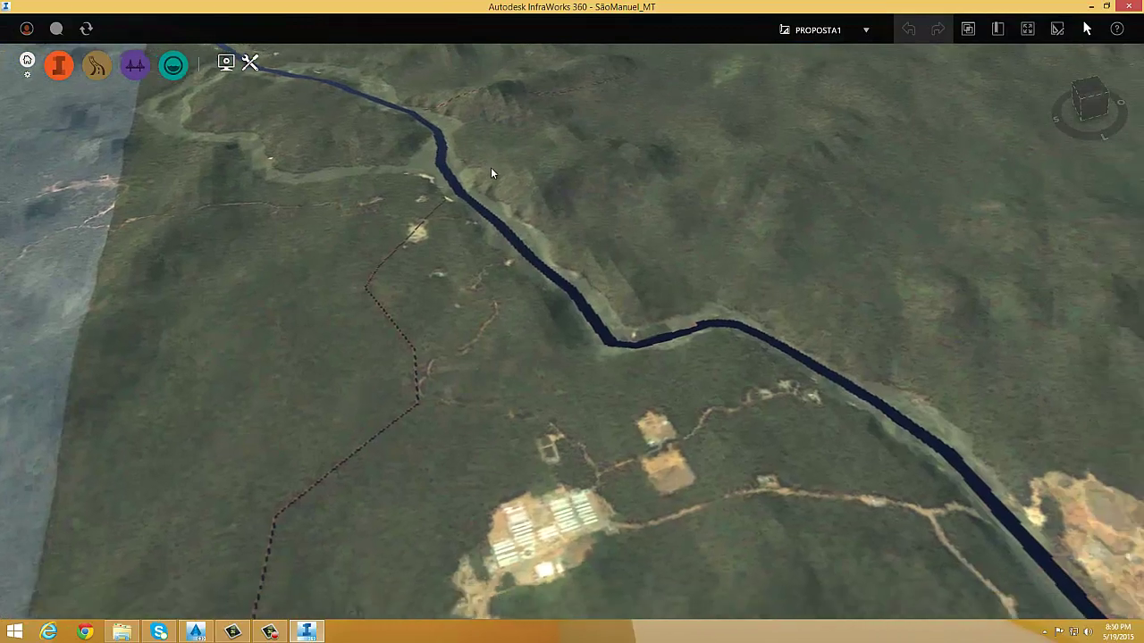
middle_click_drag(663, 233, 473, 182)
scroll(473, 181, "down", 3)
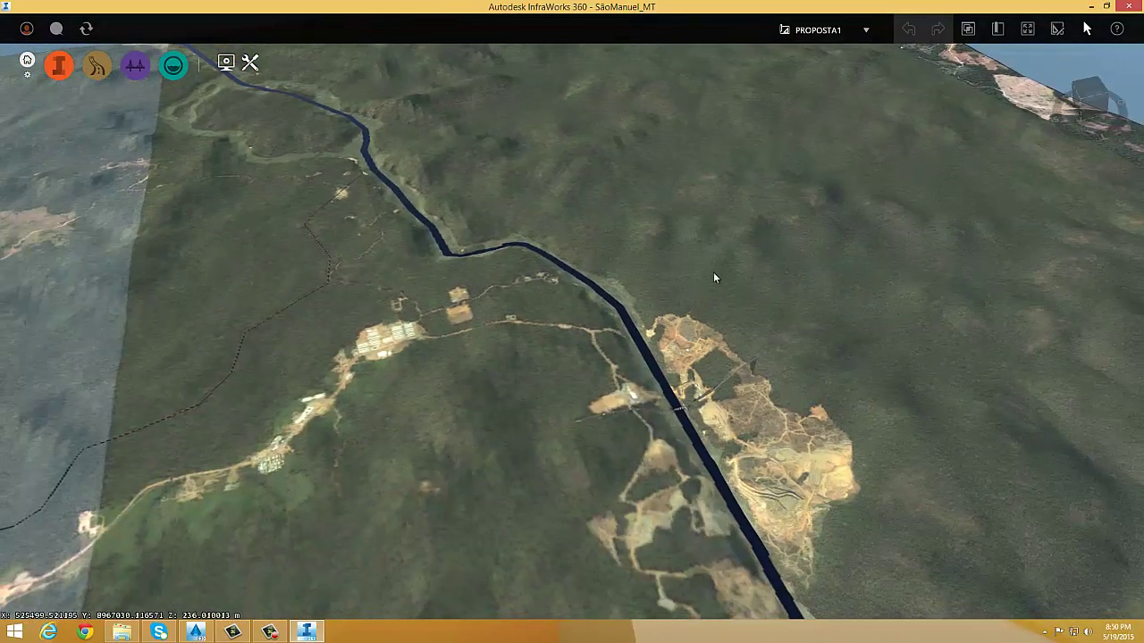
middle_click_drag(665, 404, 561, 337)
scroll(561, 338, "up", 4)
scroll(509, 293, "up", 8)
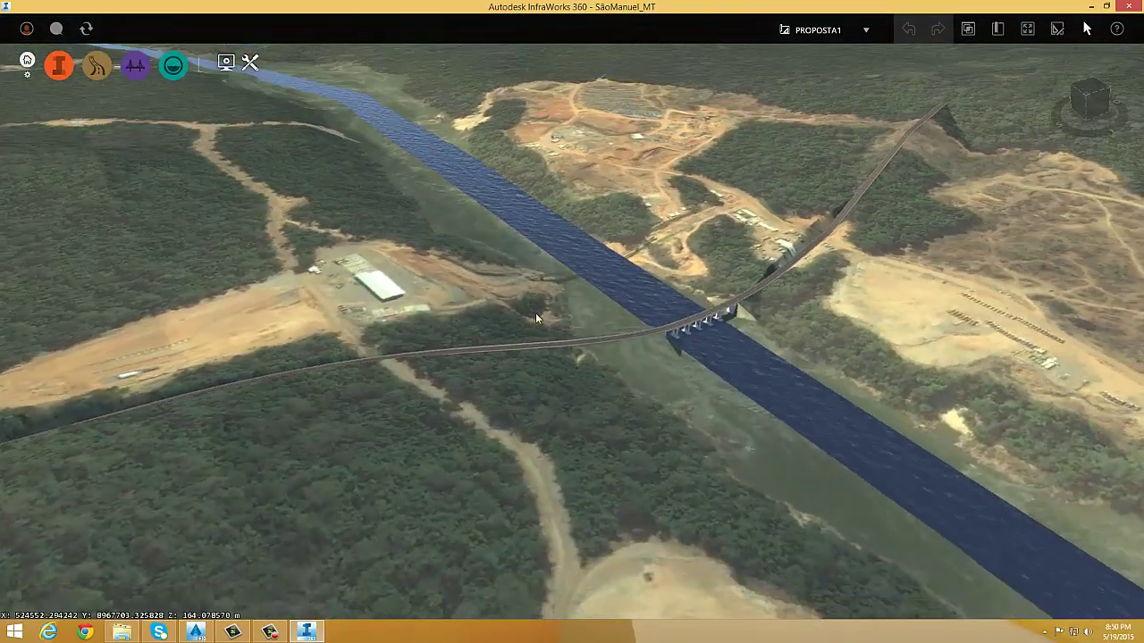
middle_click_drag(621, 360, 671, 339)
scroll(676, 344, "up", 2)
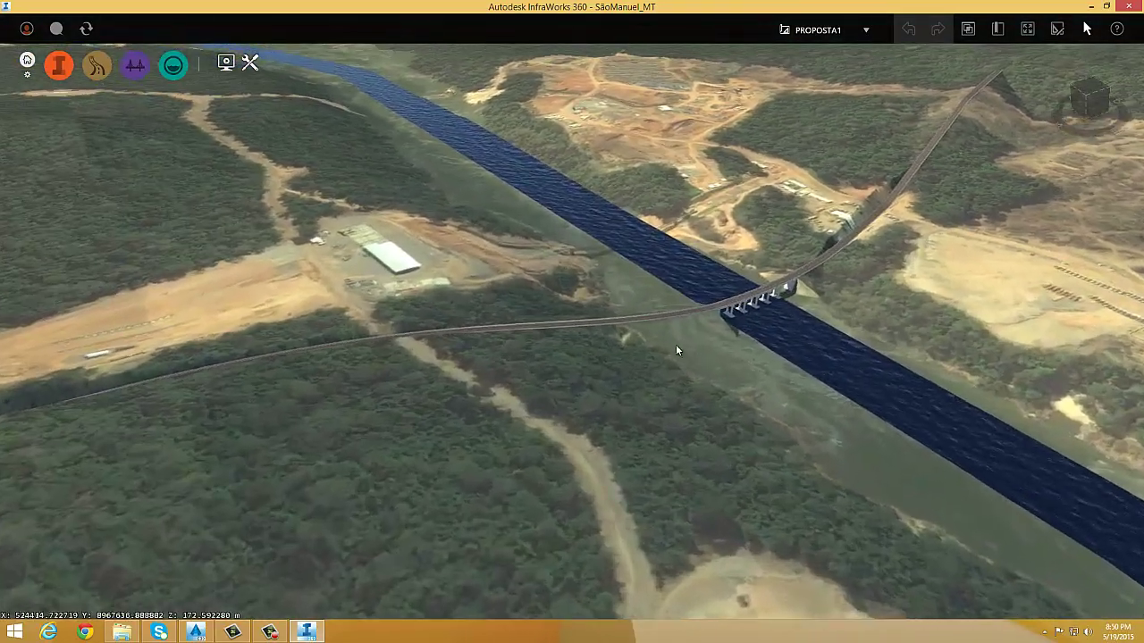
left_click_drag(676, 344, 561, 249)
middle_click_drag(389, 346, 354, 343)
left_click_drag(355, 343, 556, 314)
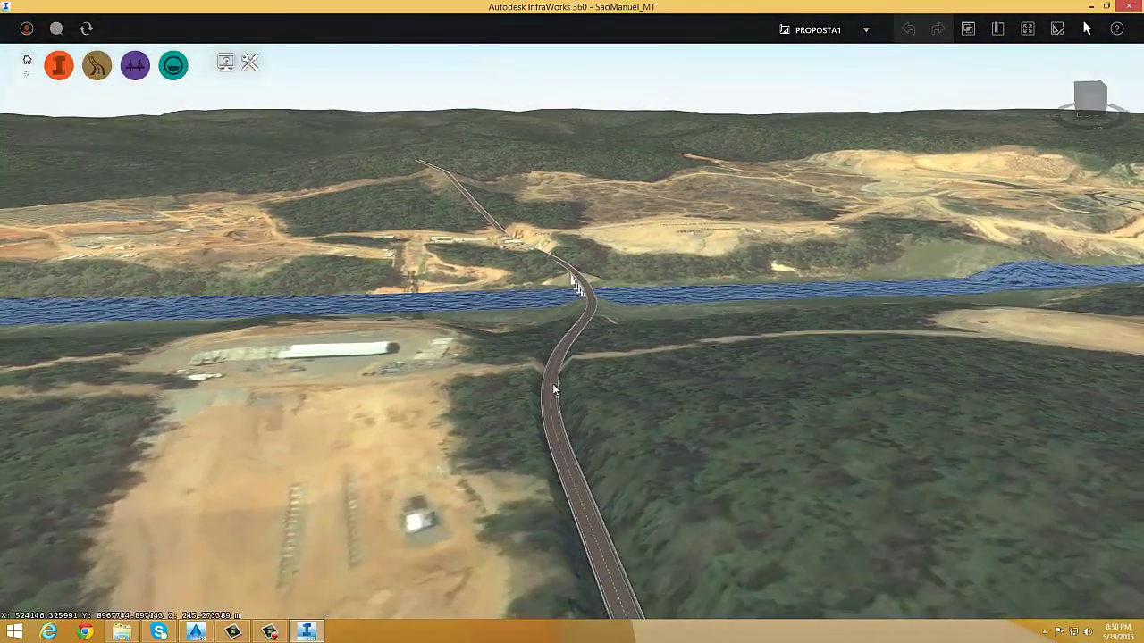
- Select the proposed road on the approach to the bridge and put its geometry into edit mode
left_click(563, 379)
left_click_drag(564, 384, 116, 345)
middle_click_drag(534, 330, 378, 365, "shift")
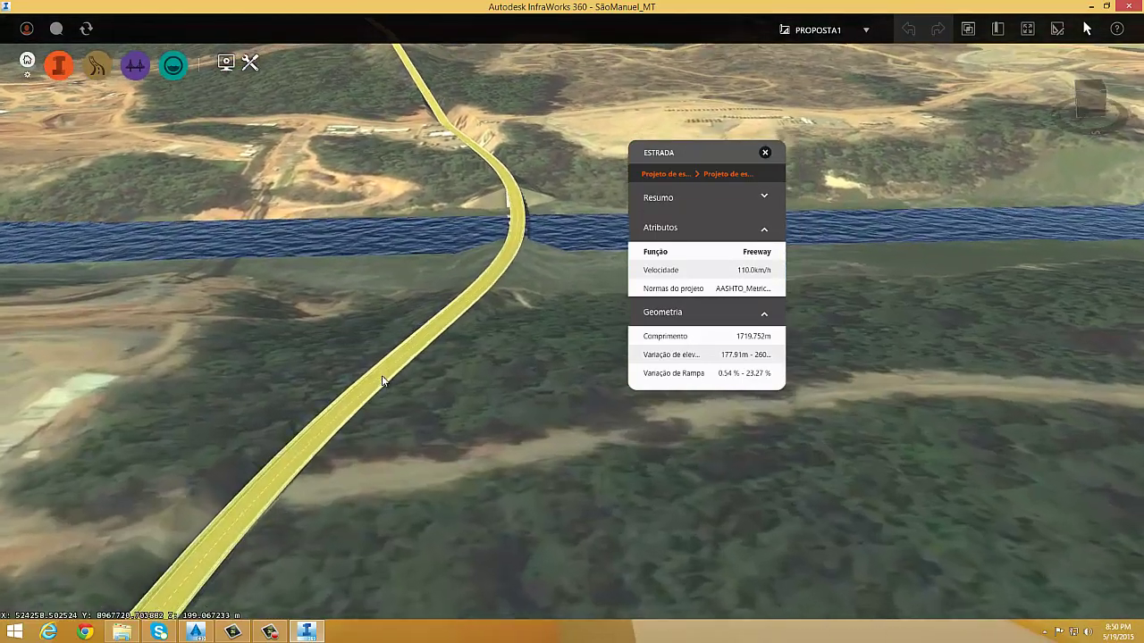
right_click(384, 378)
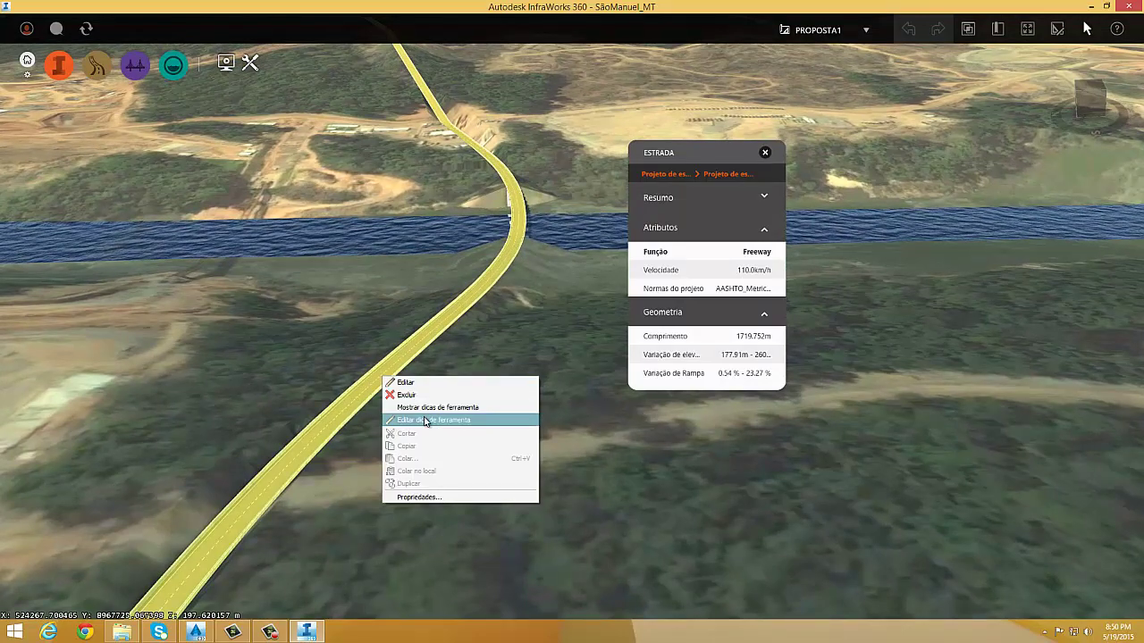
left_click(409, 380)
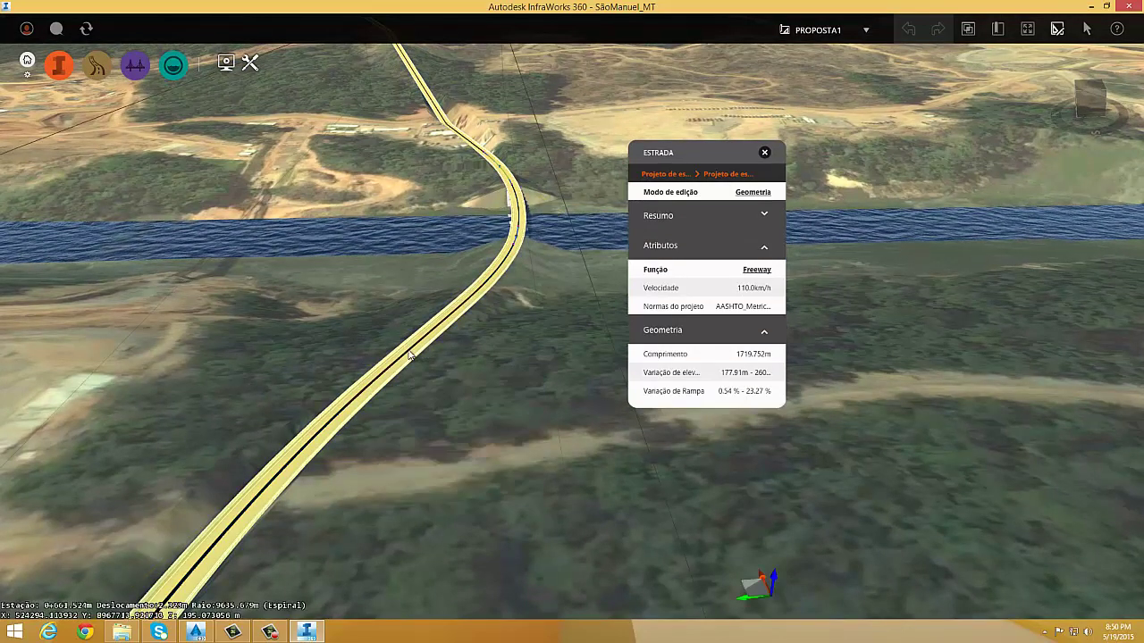
- Edit the road's spiral curve on the bridge approach, setting the curve radius to 561 m and the spiral length to 70 m
left_click_drag(432, 414, 312, 477)
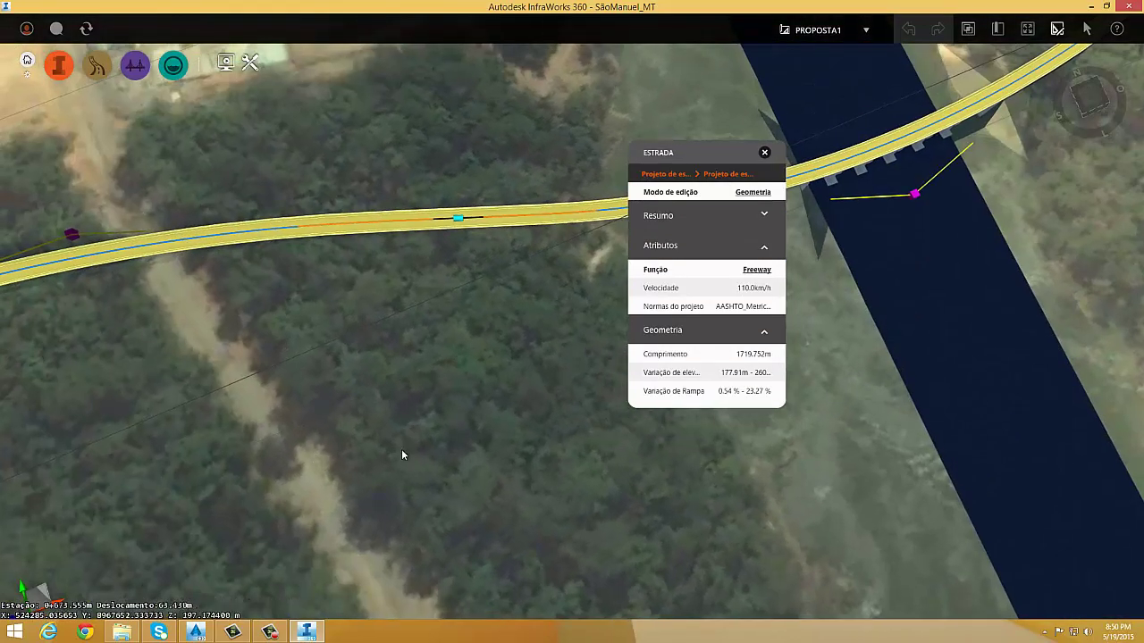
middle_click_drag(401, 451, 356, 530)
scroll(301, 360, "down", 2)
middle_click_drag(446, 340, 686, 331)
middle_click_drag(396, 332, 377, 320, "shift")
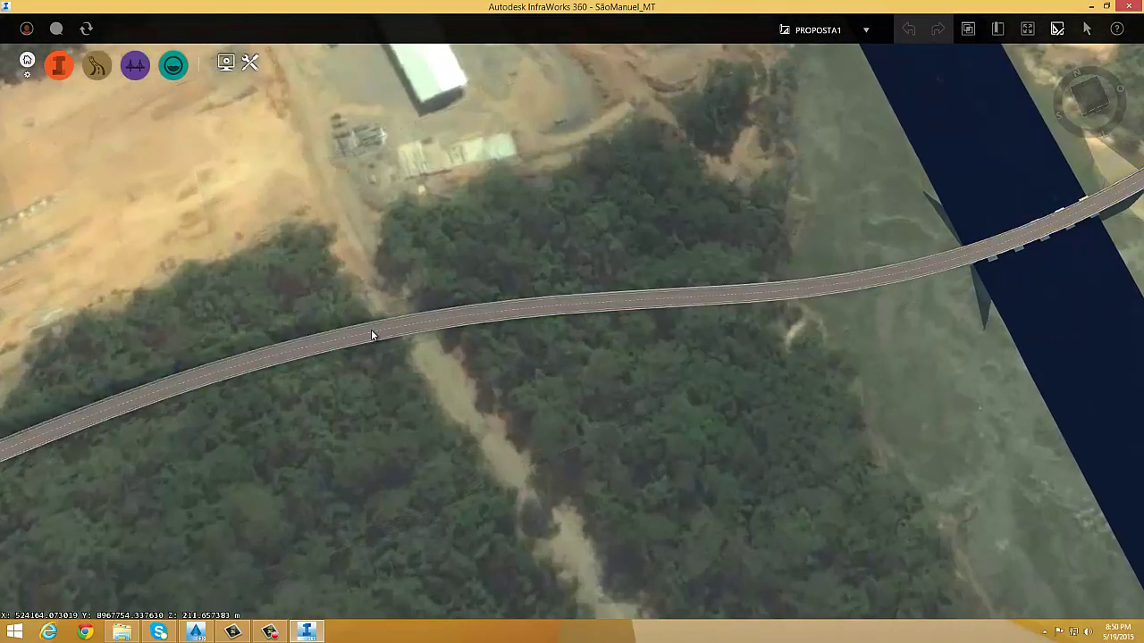
right_click(373, 331)
mouse_move(399, 354)
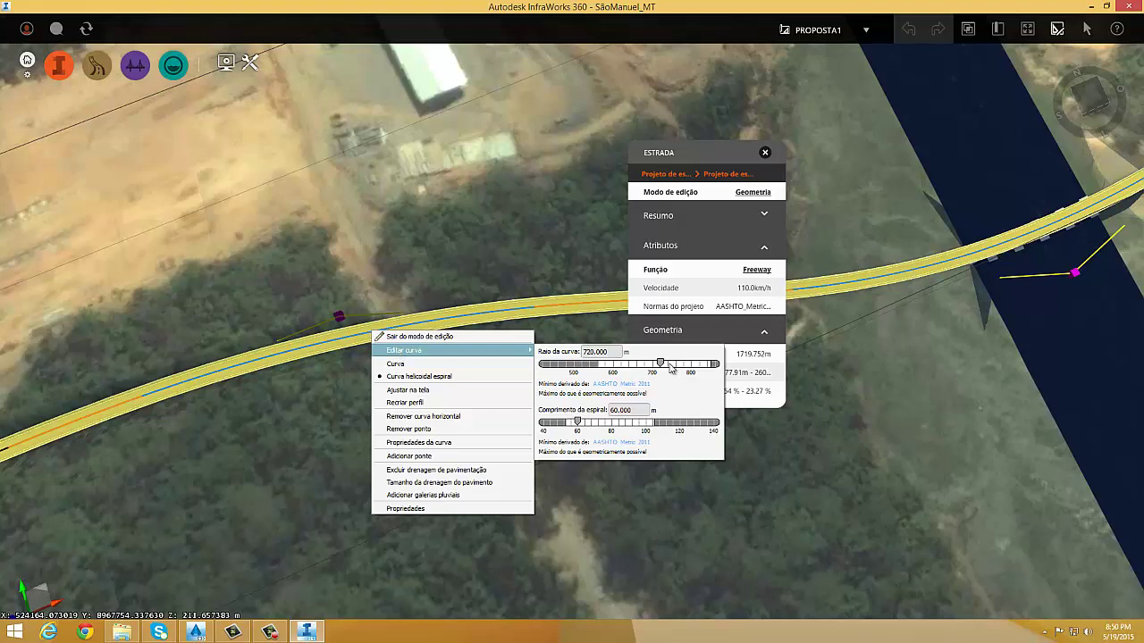
left_click_drag(663, 366, 565, 373)
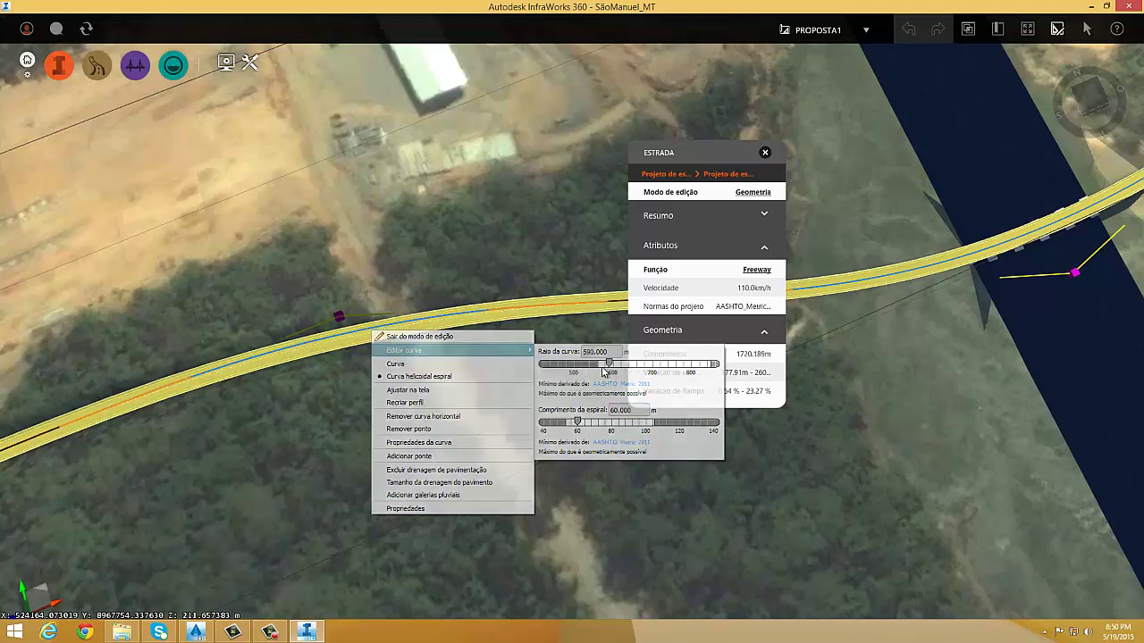
left_click_drag(576, 421, 590, 425)
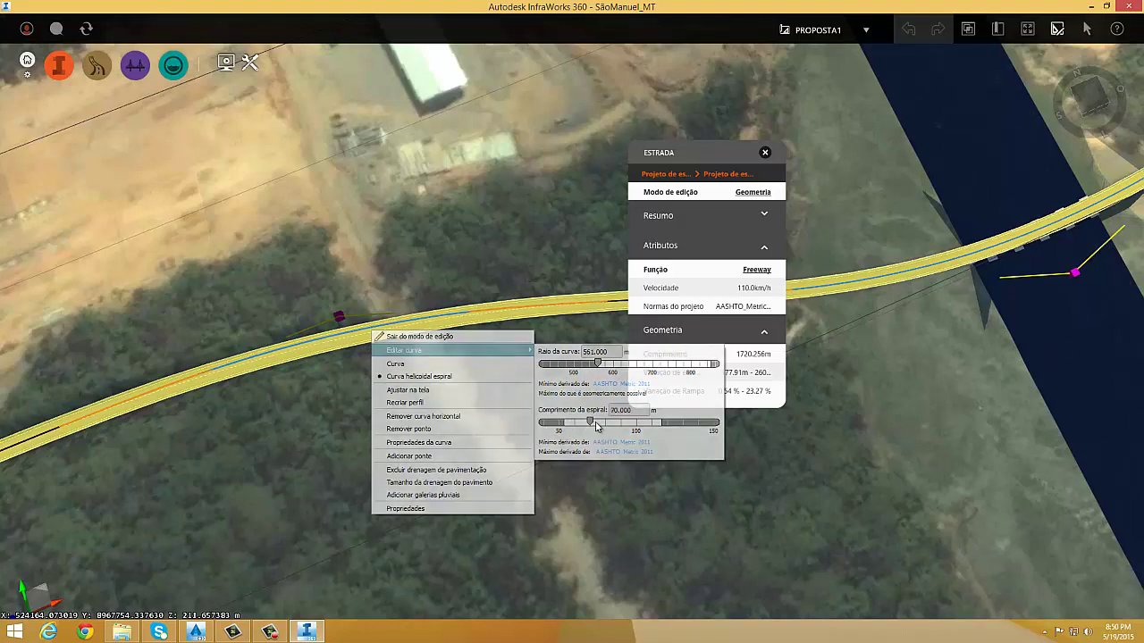
left_click_drag(597, 427, 597, 427)
left_click(786, 428)
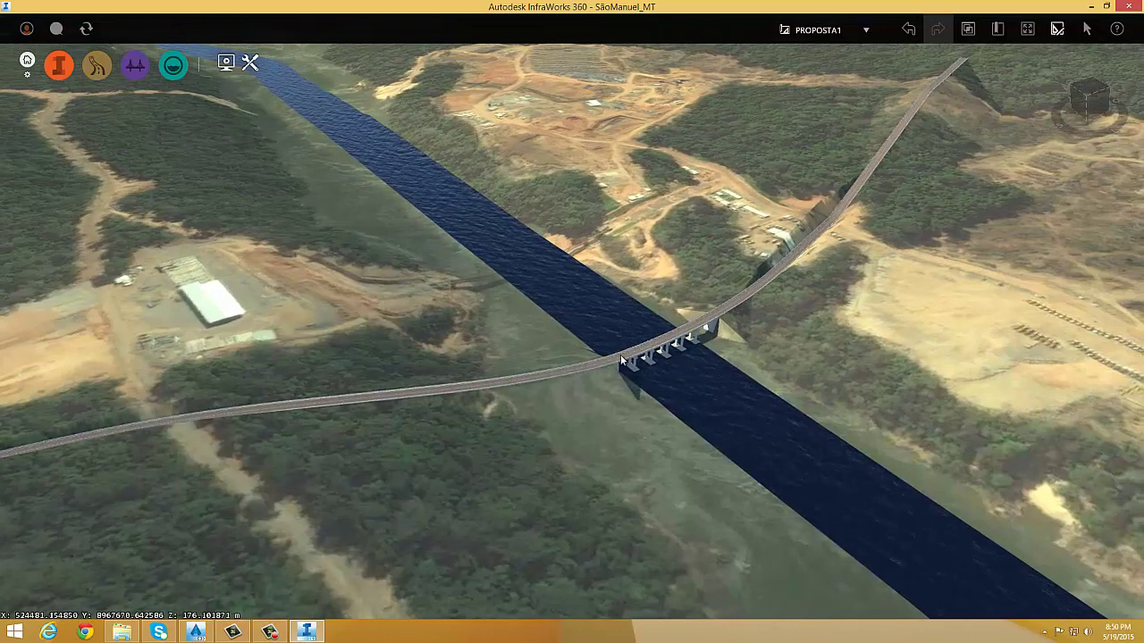
- Select the road where it meets the bridge and check its geometry editing options and design standard
left_click(622, 360)
right_click(623, 359)
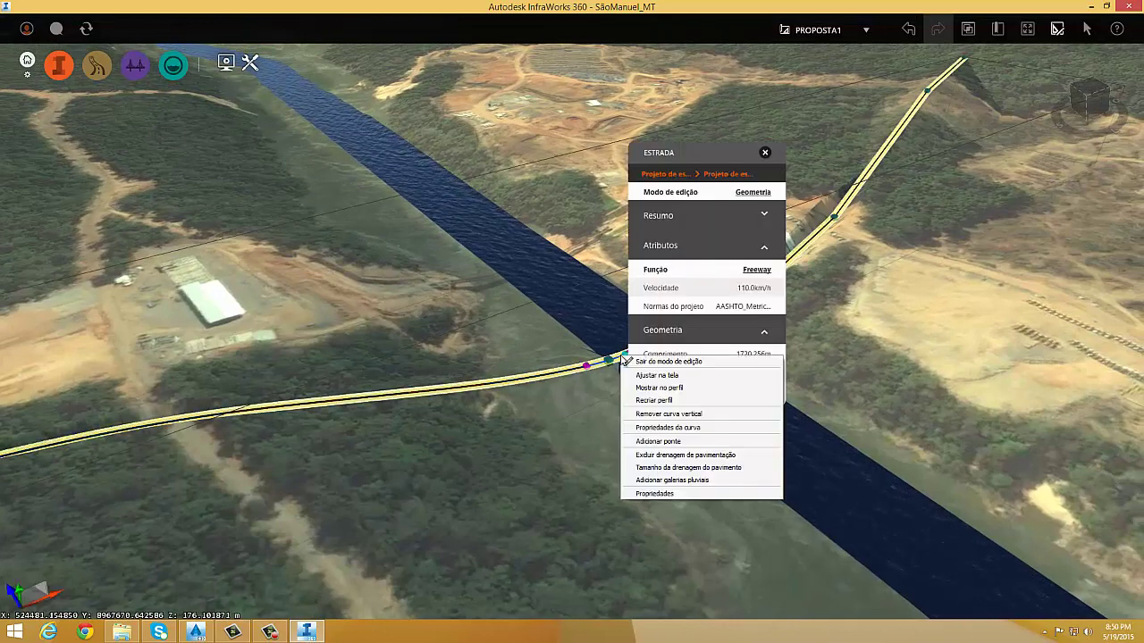
left_click(675, 308)
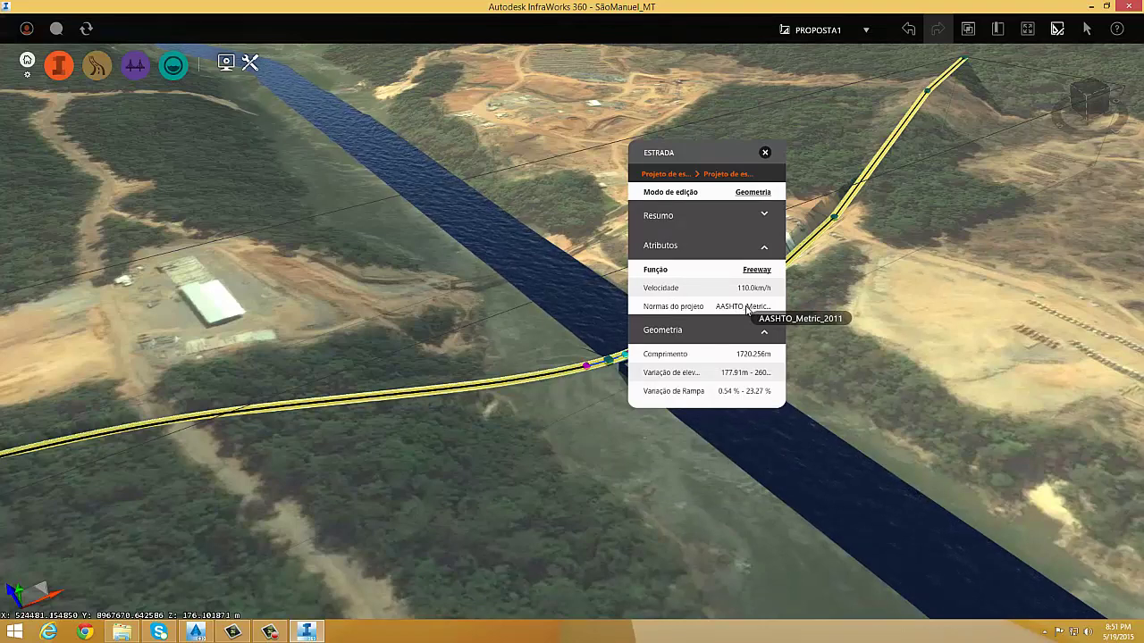
- Close the road's property card and leave its geometry edit mode with the road deselected
left_click(765, 153)
scroll(732, 354, "up", 3)
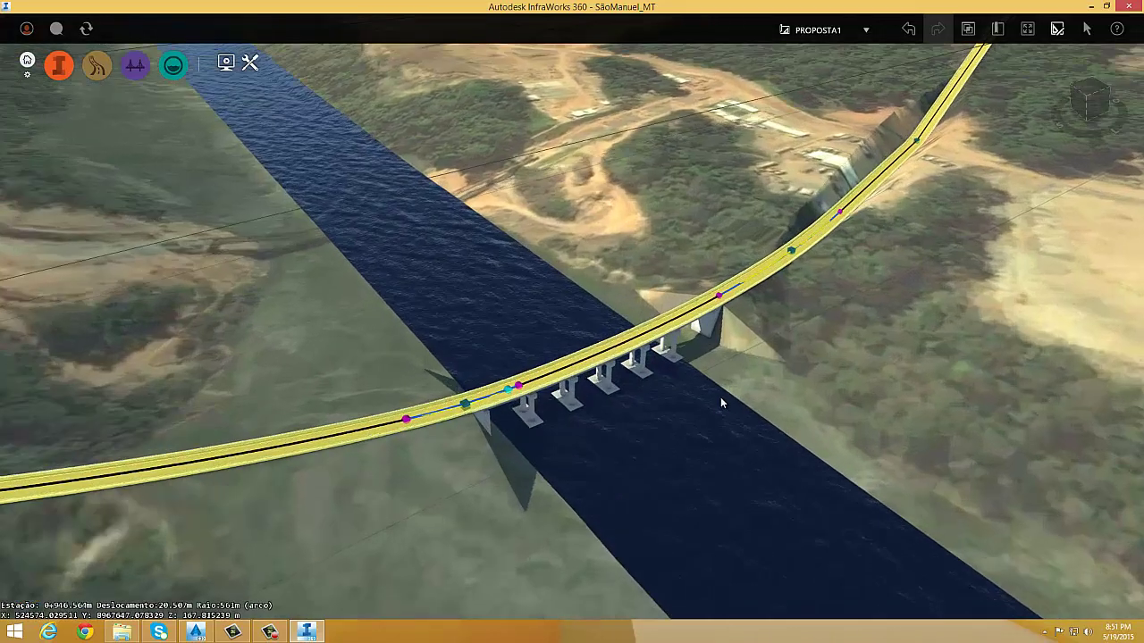
middle_click_drag(722, 403, 713, 337)
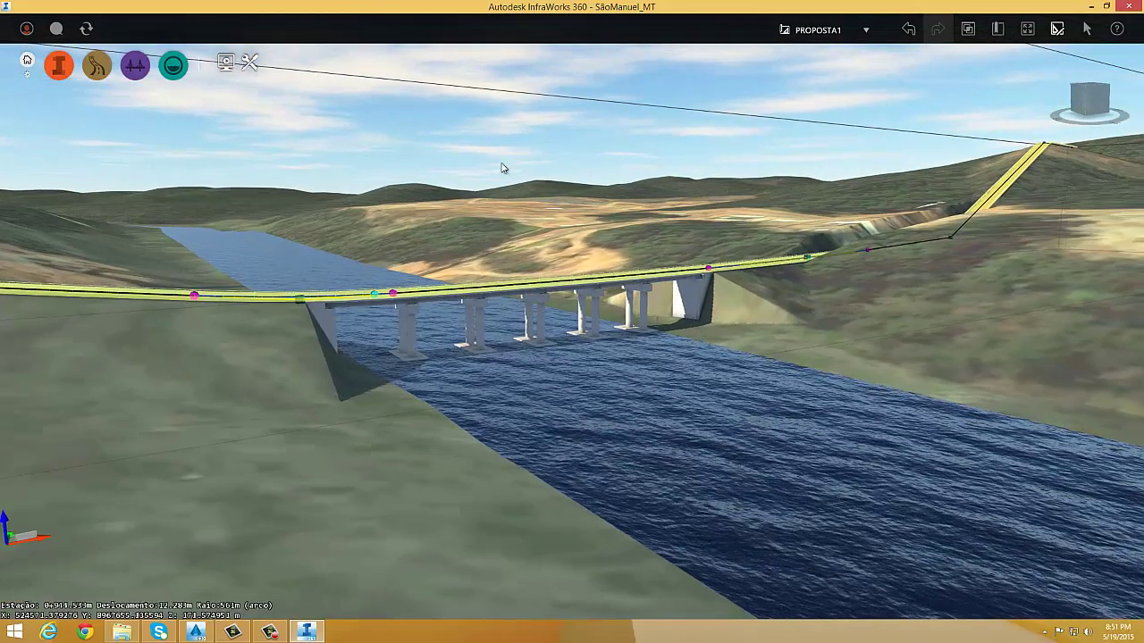
key("Escape")
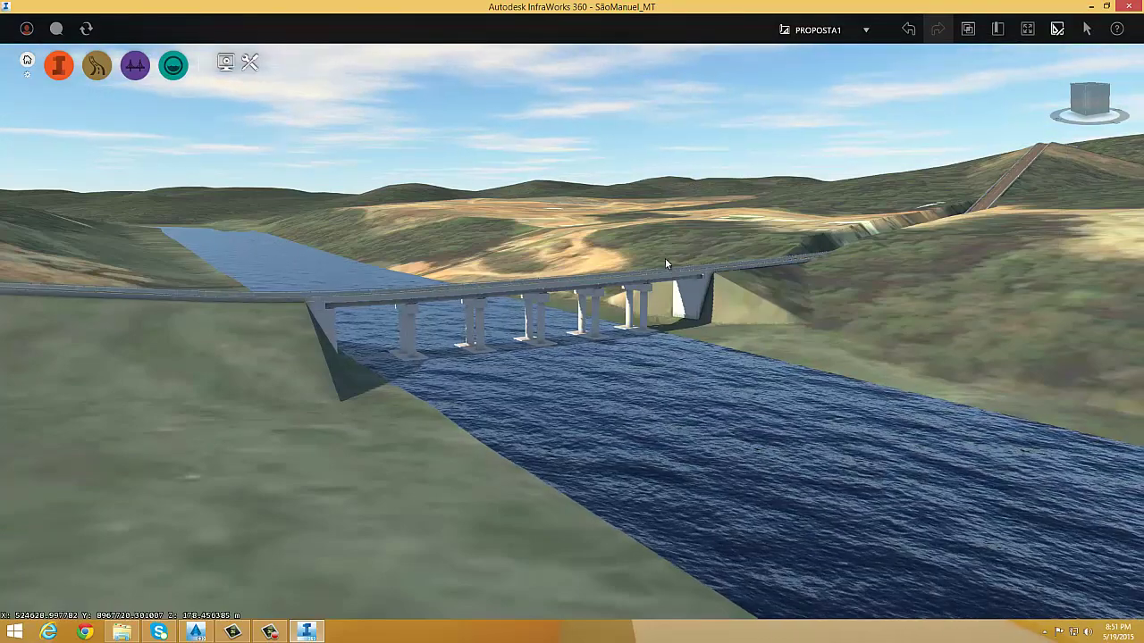
- Examine the bridge over the river, including its piers, the foundations below the water and the road approaches on both banks
left_click_drag(448, 396, 223, 438)
middle_click_drag(222, 438, 553, 249)
scroll(500, 311, "down", 2)
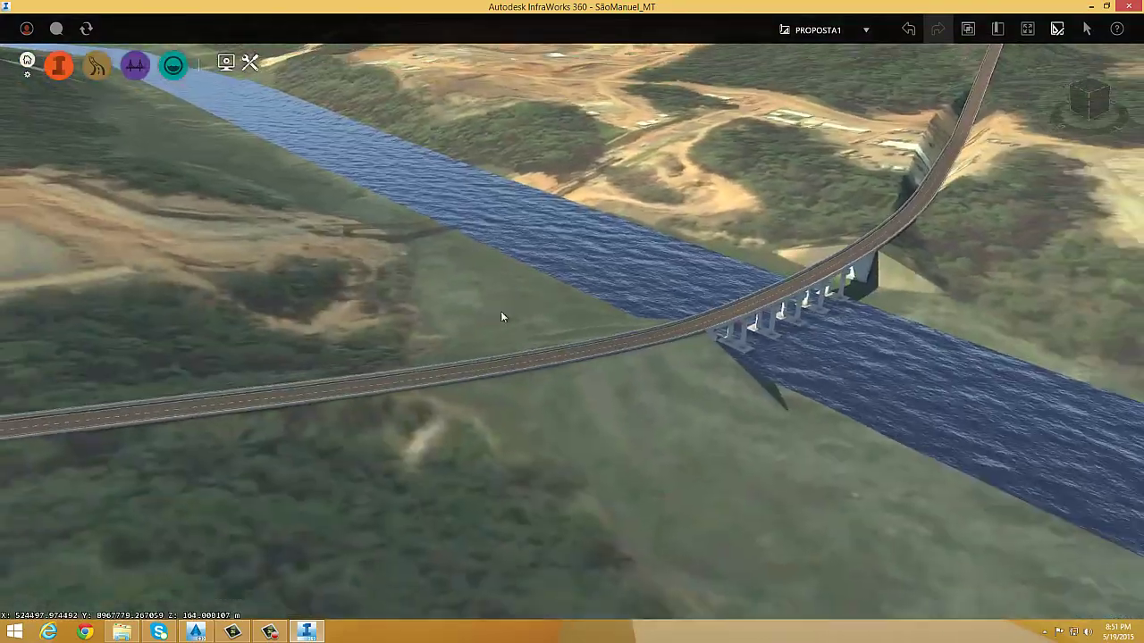
left_click_drag(500, 311, 585, 268)
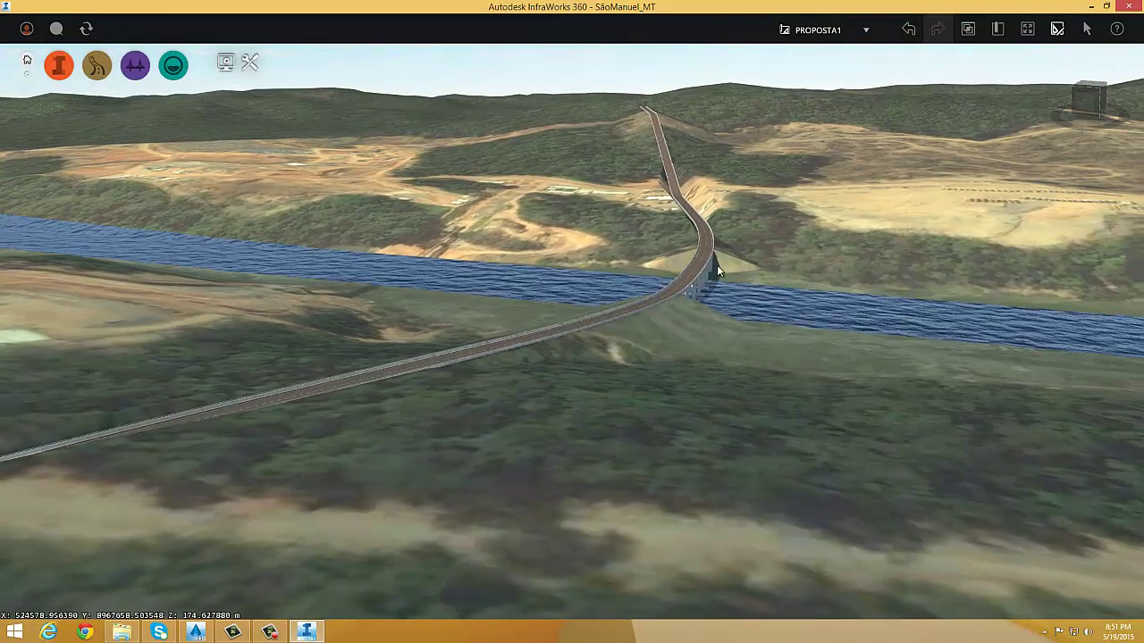
middle_click_drag(716, 264, 510, 285)
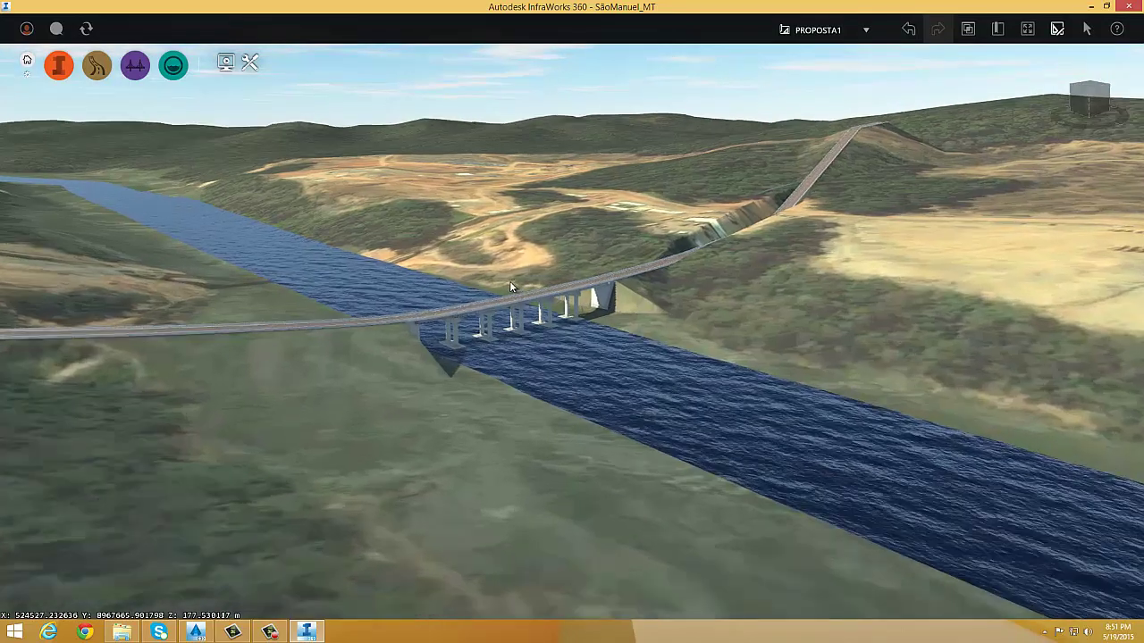
scroll(510, 285, "up", 5)
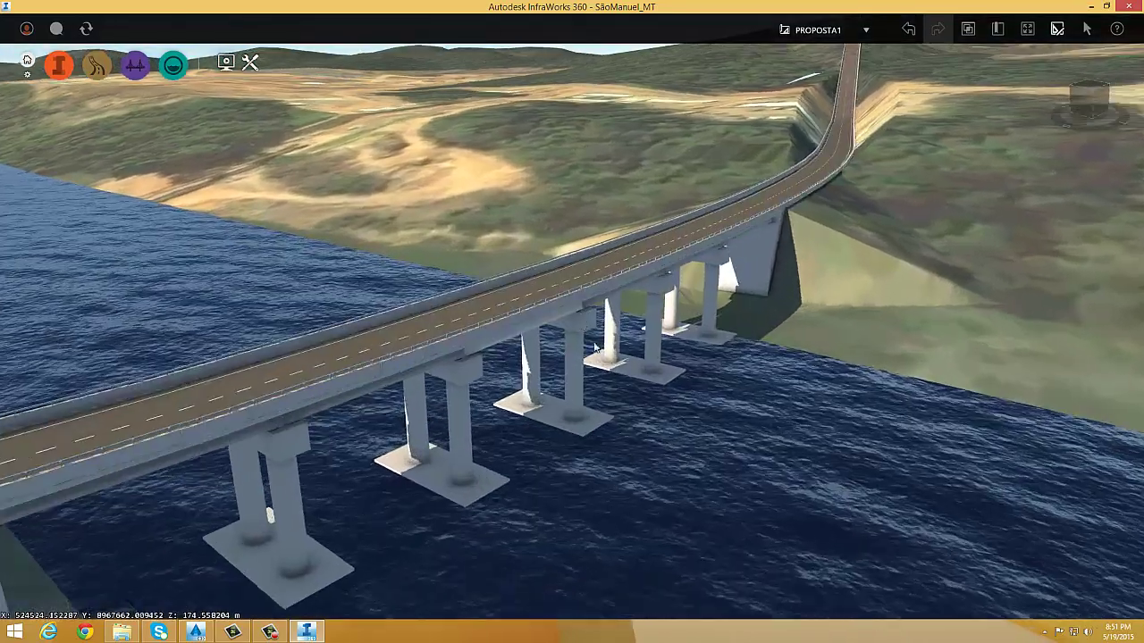
middle_click_drag(594, 348, 588, 406)
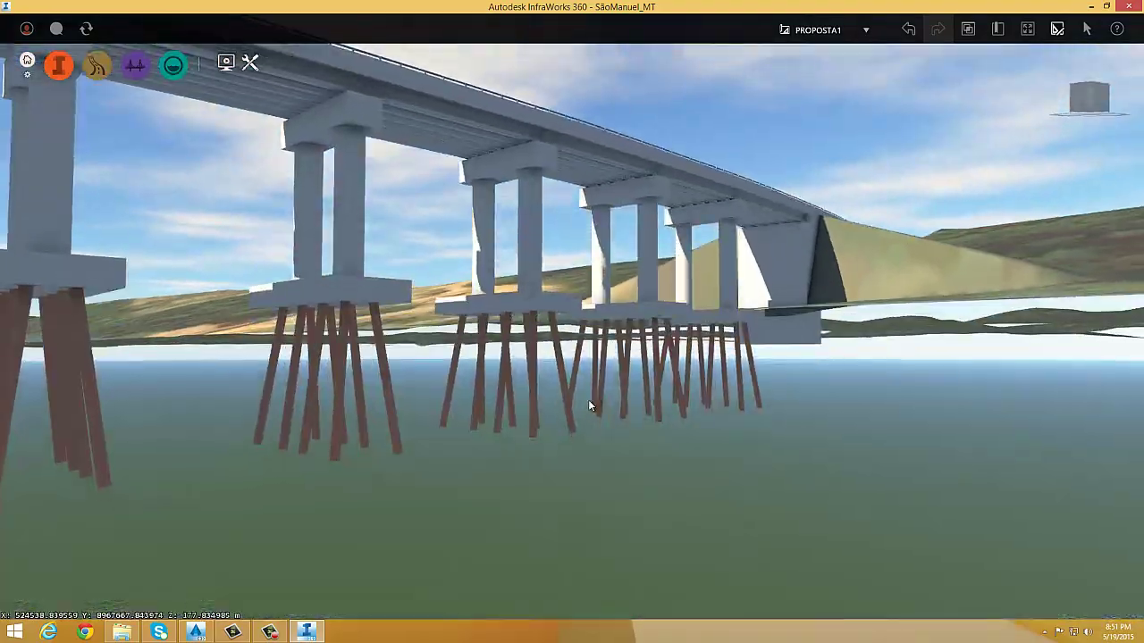
left_click_drag(589, 405, 603, 450)
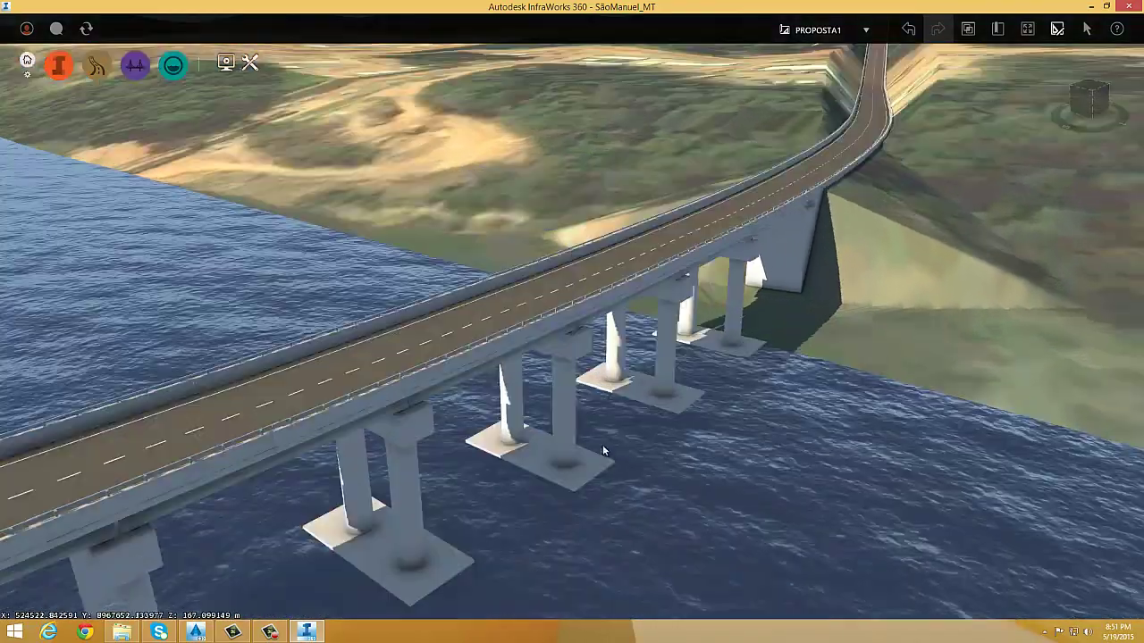
scroll(521, 318, "down", 10)
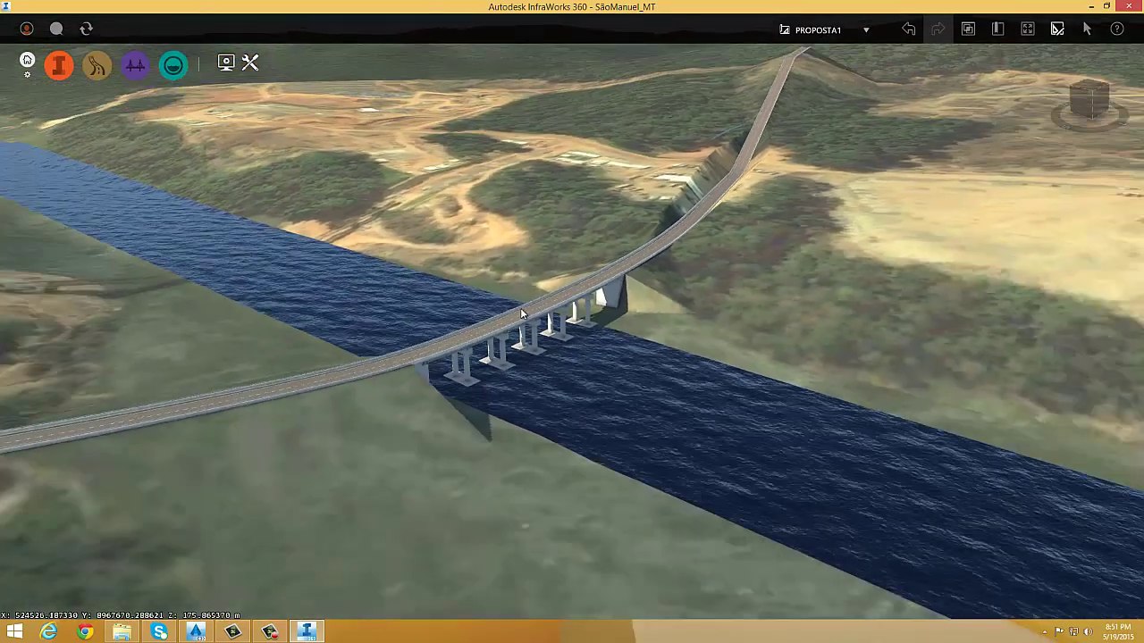
scroll(521, 309, "down", 3)
middle_click_drag(686, 233, 602, 276)
scroll(623, 281, "down", 1)
left_click_drag(623, 283, 607, 278)
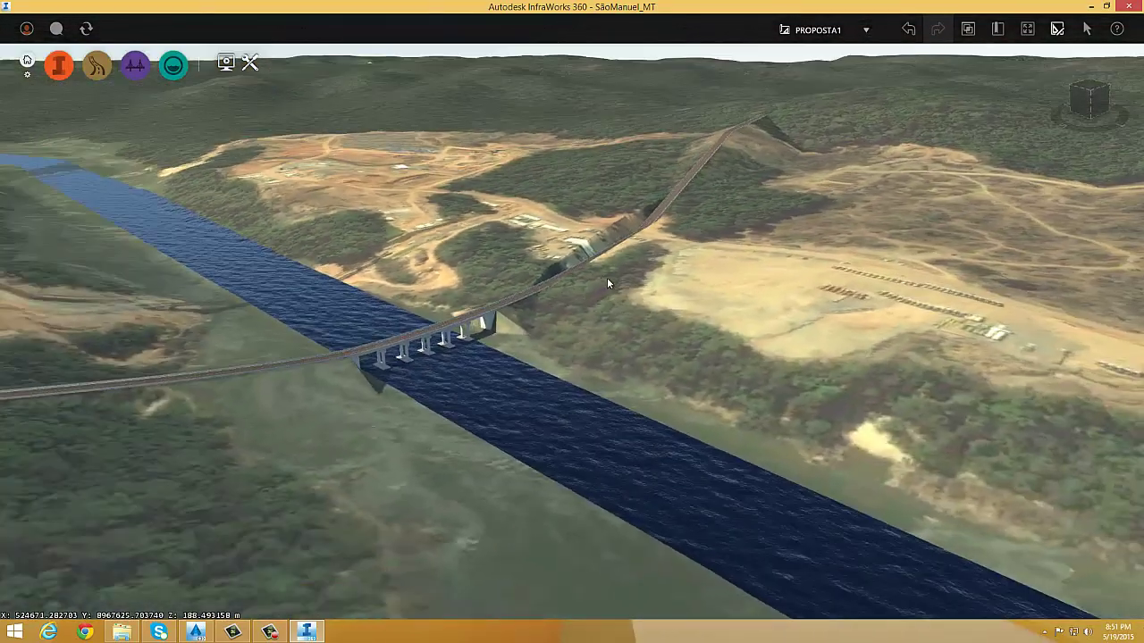
mouse_move(607, 283)
middle_mouse_down()
mouse_move(574, 277)
mouse_move(597, 291)
middle_mouse_up()
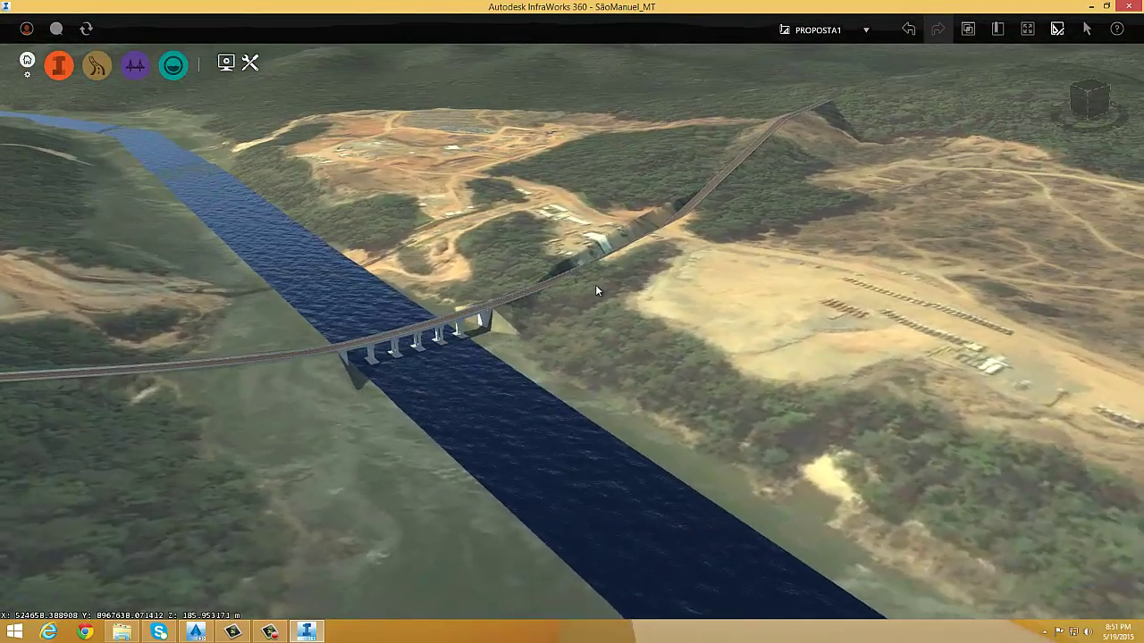
middle_click_drag(546, 257, 611, 243)
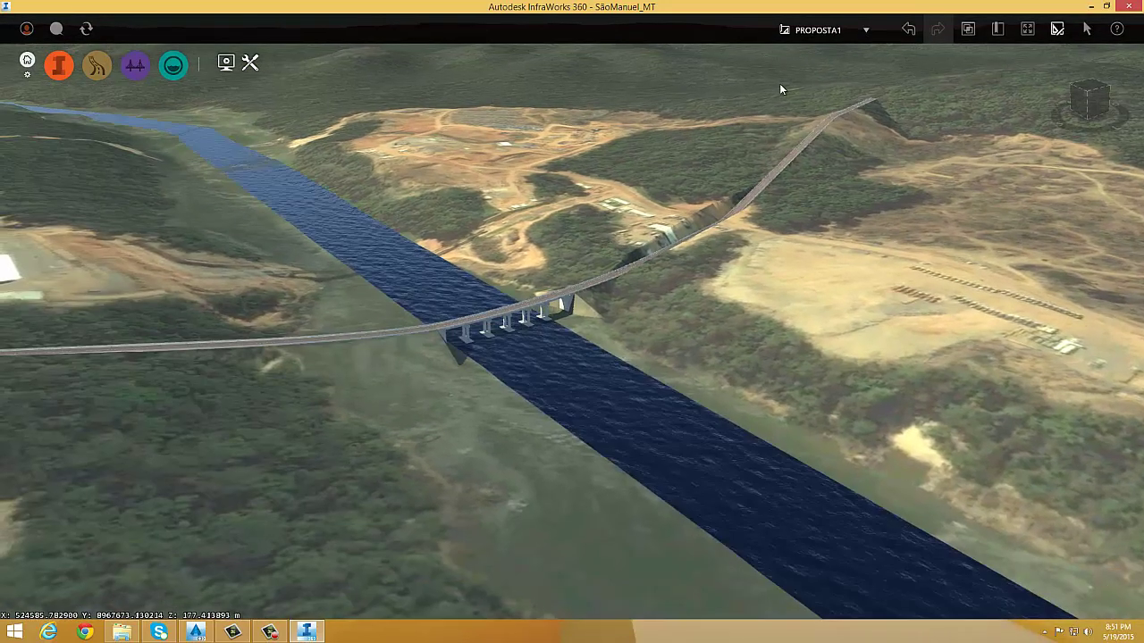
- Switch the model to the master proposal and look over its road and bridge crossing
left_click(864, 29)
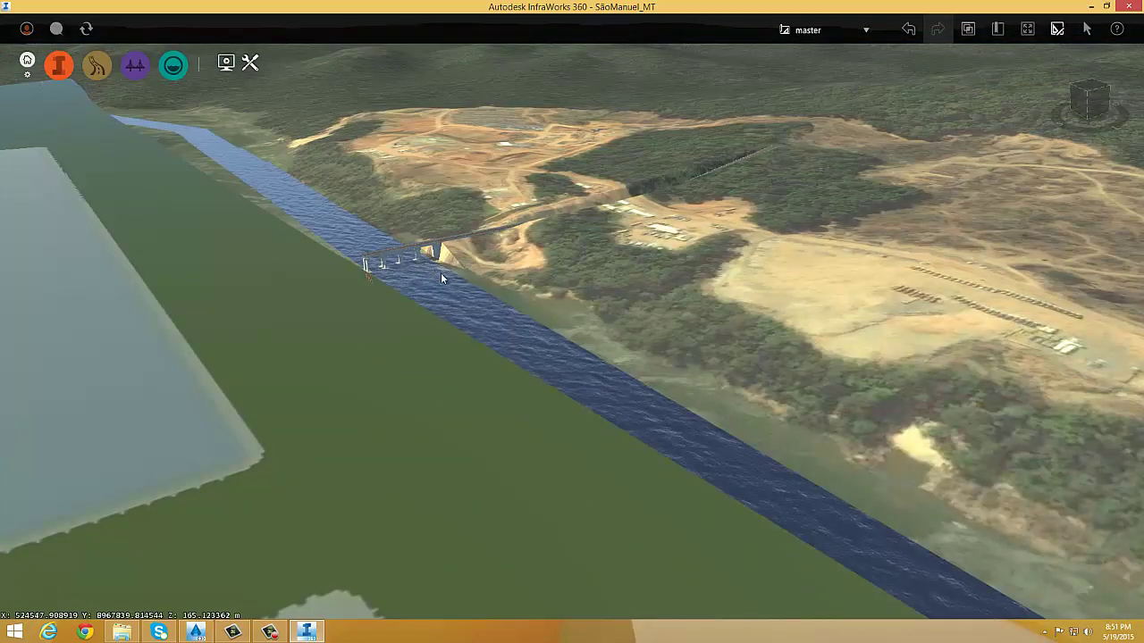
left_click_drag(572, 272, 387, 297)
left_click_drag(719, 247, 618, 319)
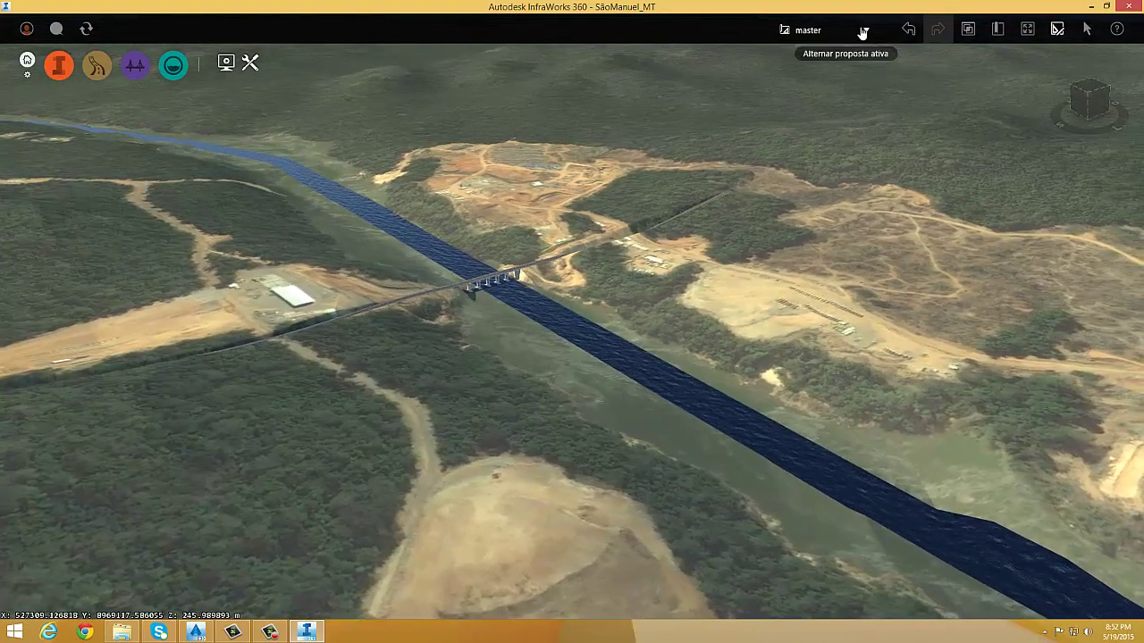
- Switch the model back to the PROPOSTA1 proposal and look over its curved road and bridge
left_click(866, 32)
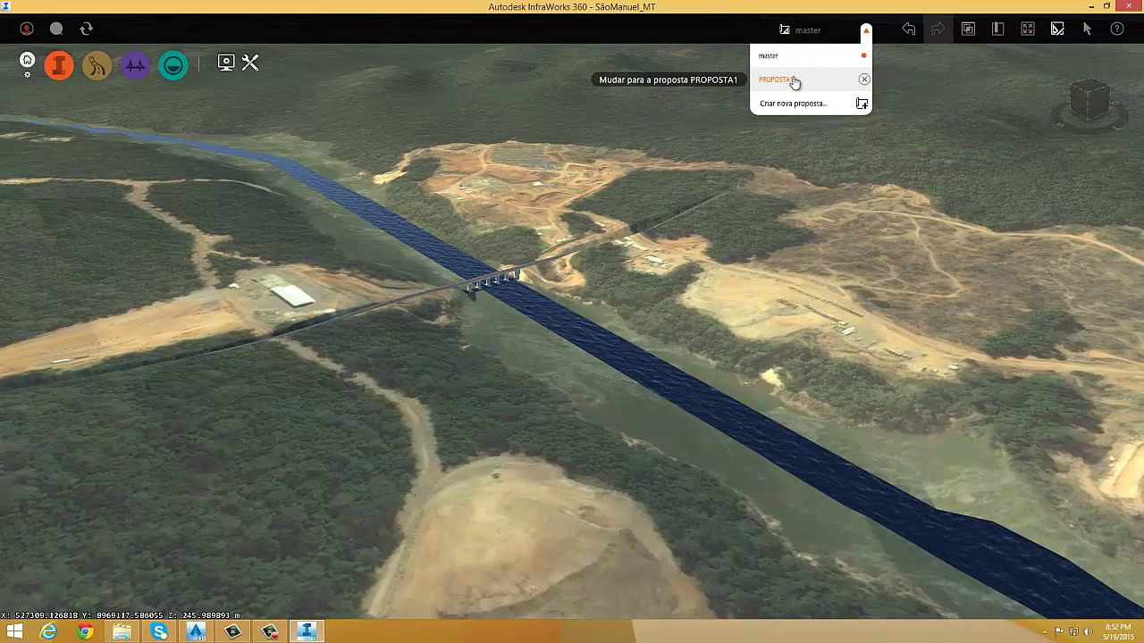
left_click(846, 82)
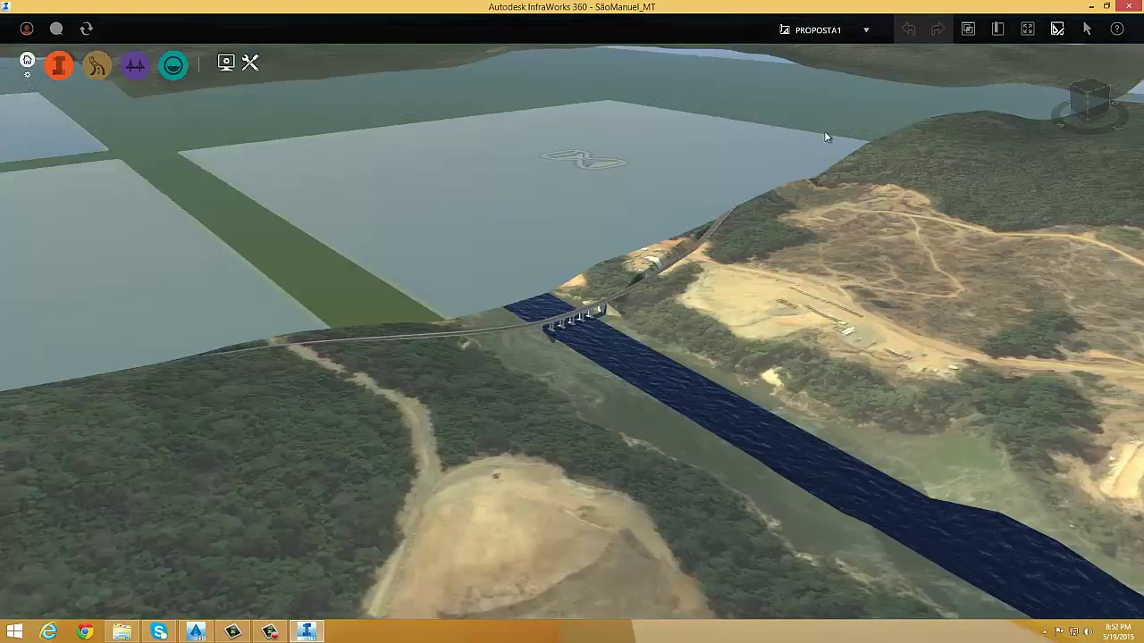
left_click_drag(759, 289, 527, 279)
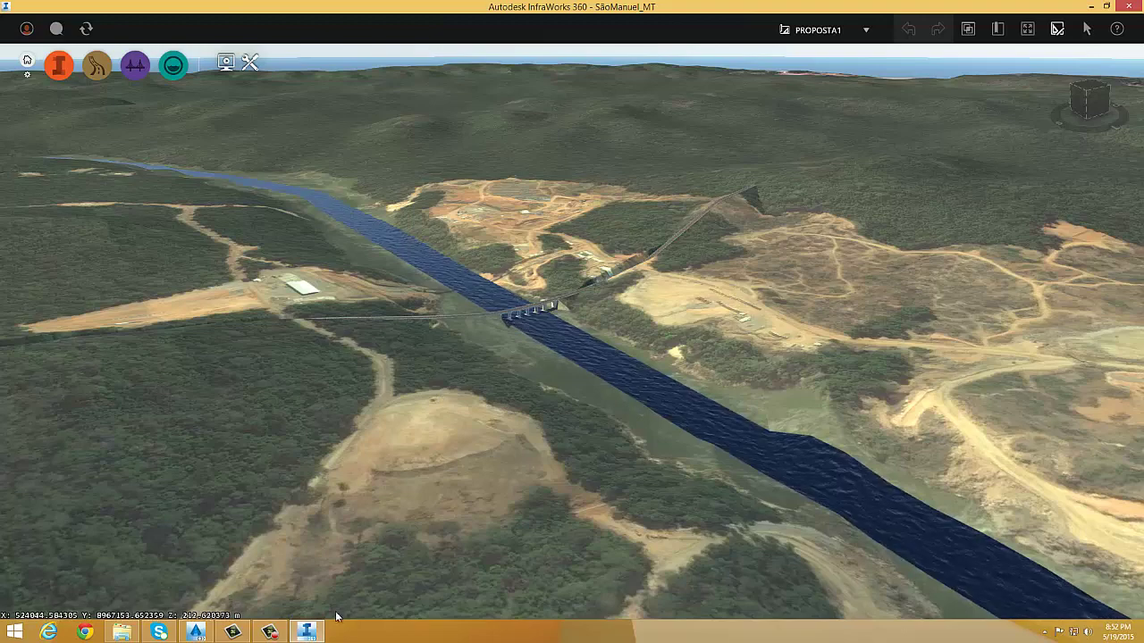
- Switch to AutoCAD Civil 3D and open the GEOMETRIA_MAE drawing from the GEOMETRIA E TERRAPLENAGEM folder
left_click(195, 632)
middle_click_drag(575, 370, 535, 338)
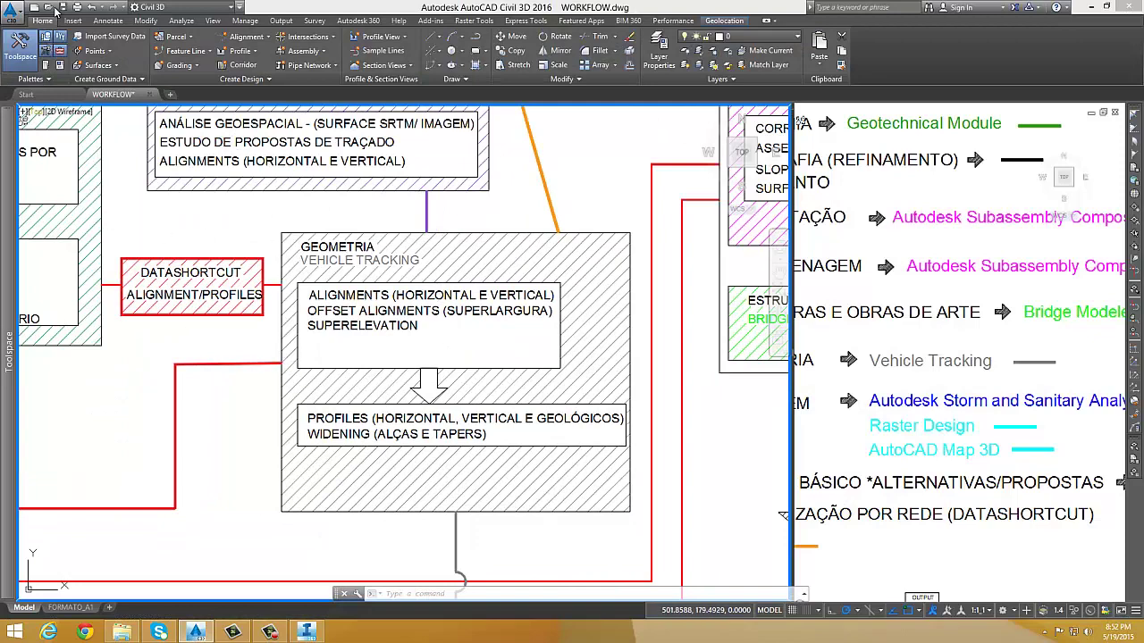
key("ctrl+o")
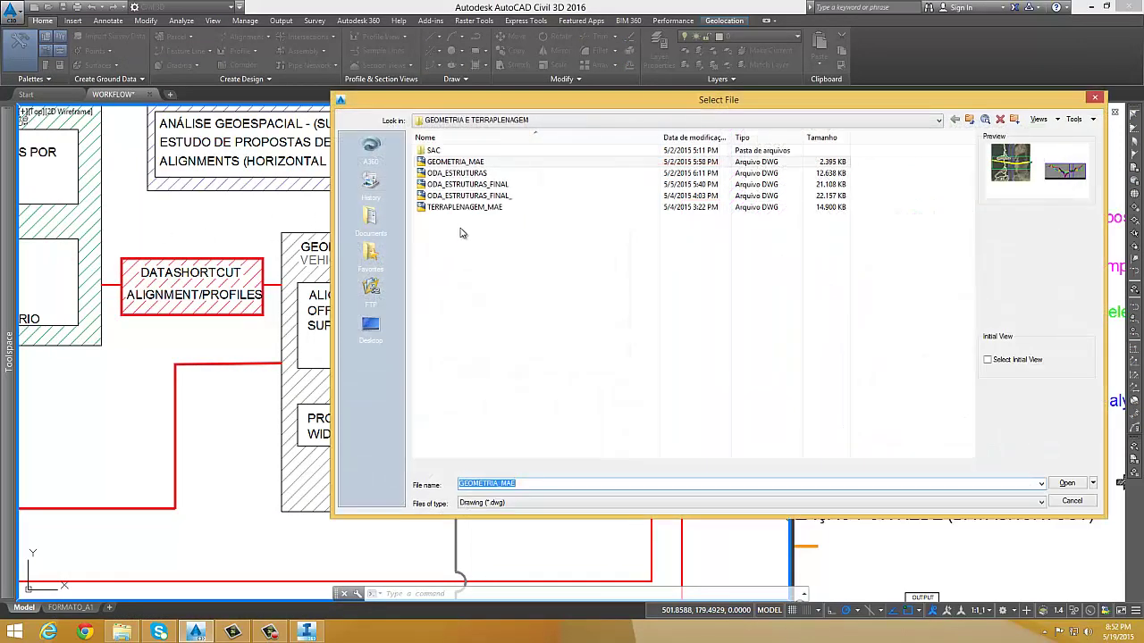
left_click(475, 163)
left_click(1071, 483)
left_click(1068, 484)
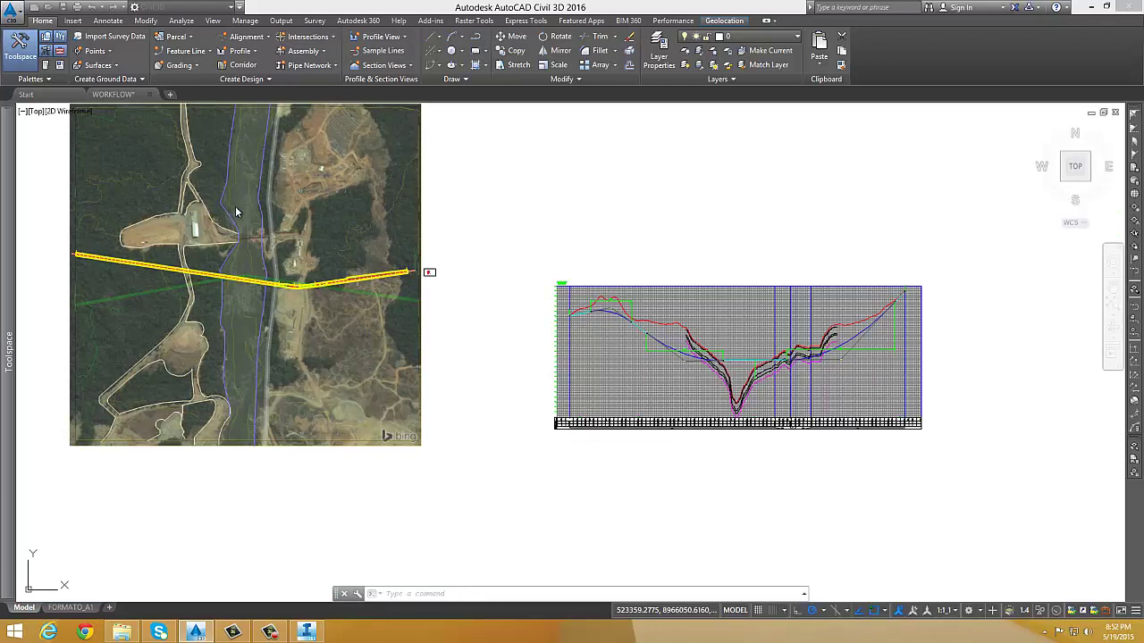
- Examine the road alignment in plan over the aerial image, including the superelevation labels and the design vehicle at the curve
mouse_move(159, 210)
middle_mouse_down()
mouse_move(244, 210)
mouse_move(314, 241)
middle_mouse_up()
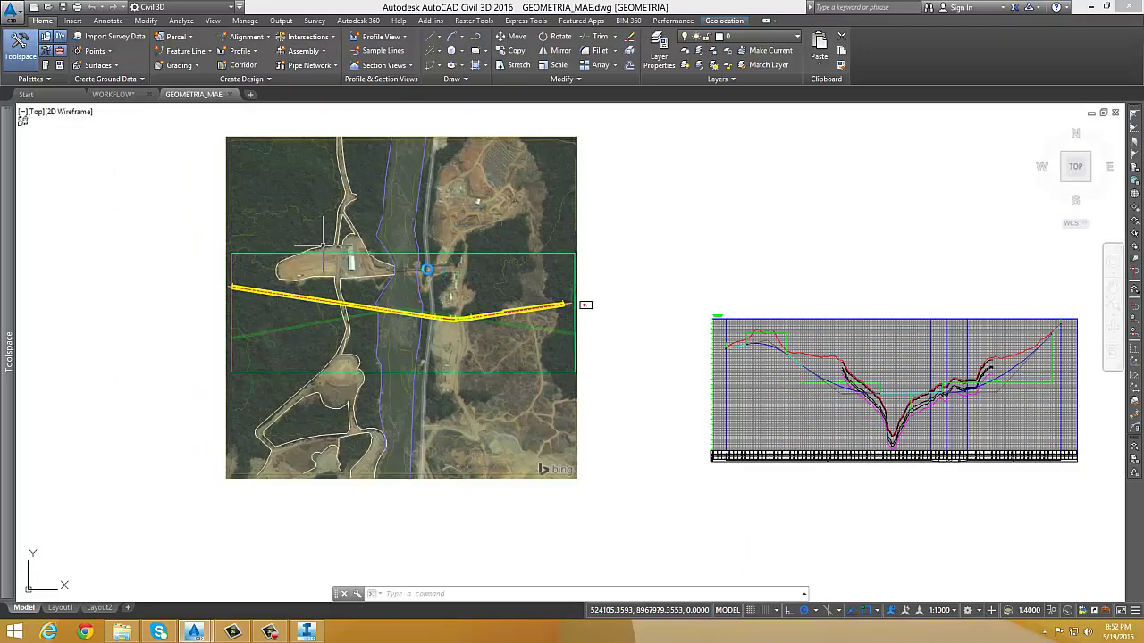
scroll(427, 269, "up", 2)
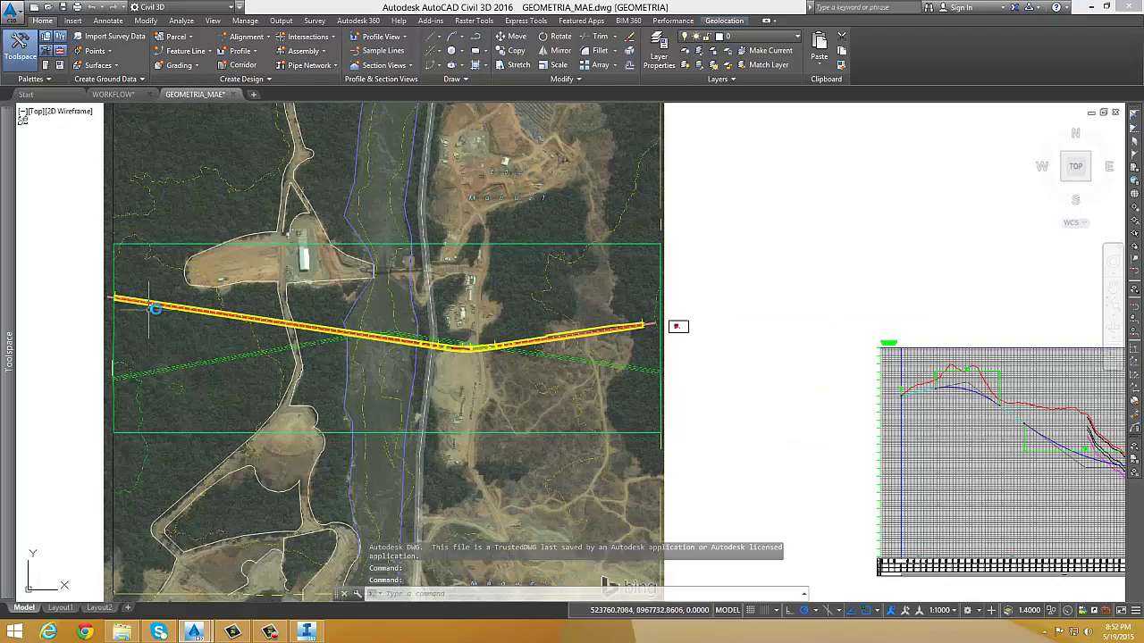
scroll(155, 308, "up", 6)
scroll(117, 259, "down", 2)
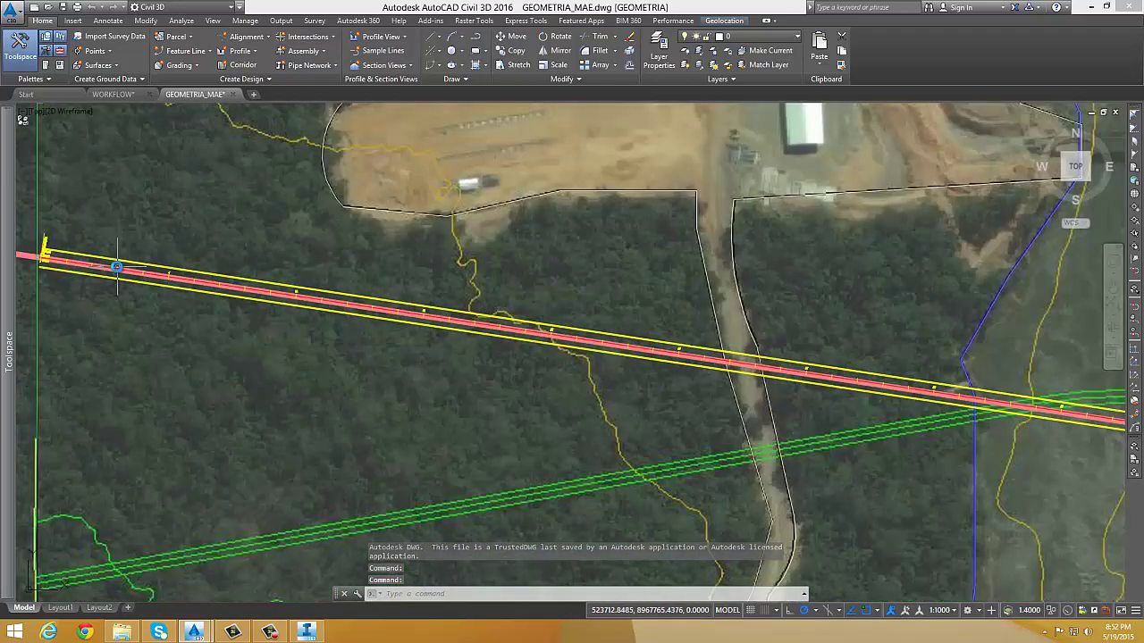
scroll(116, 266, "down", 2)
scroll(426, 334, "down", 2)
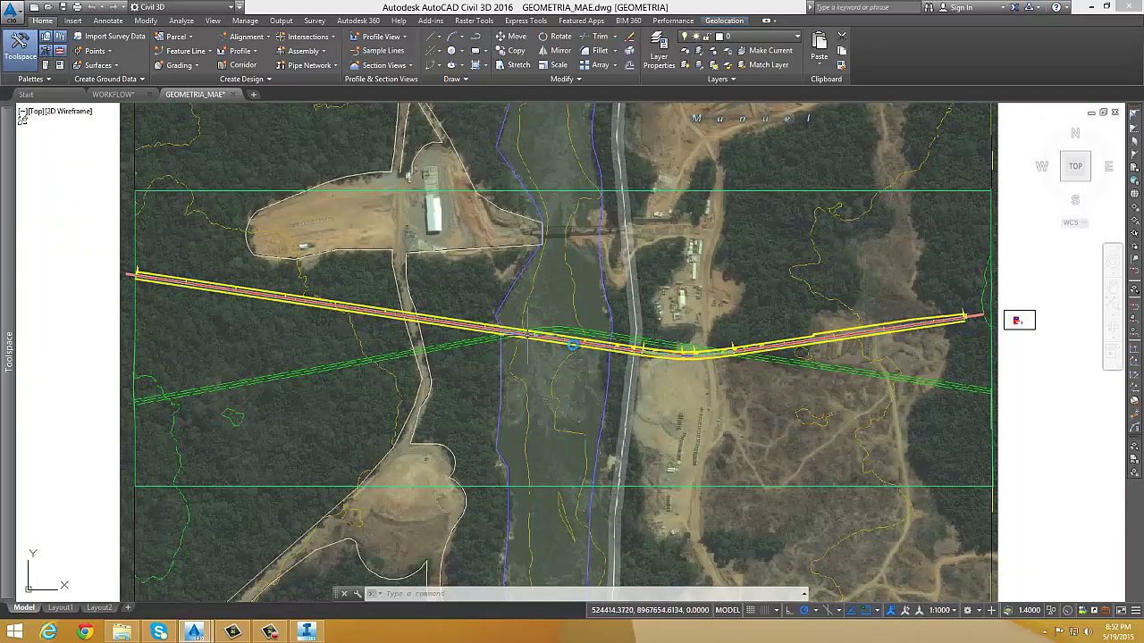
scroll(633, 340, "up", 2)
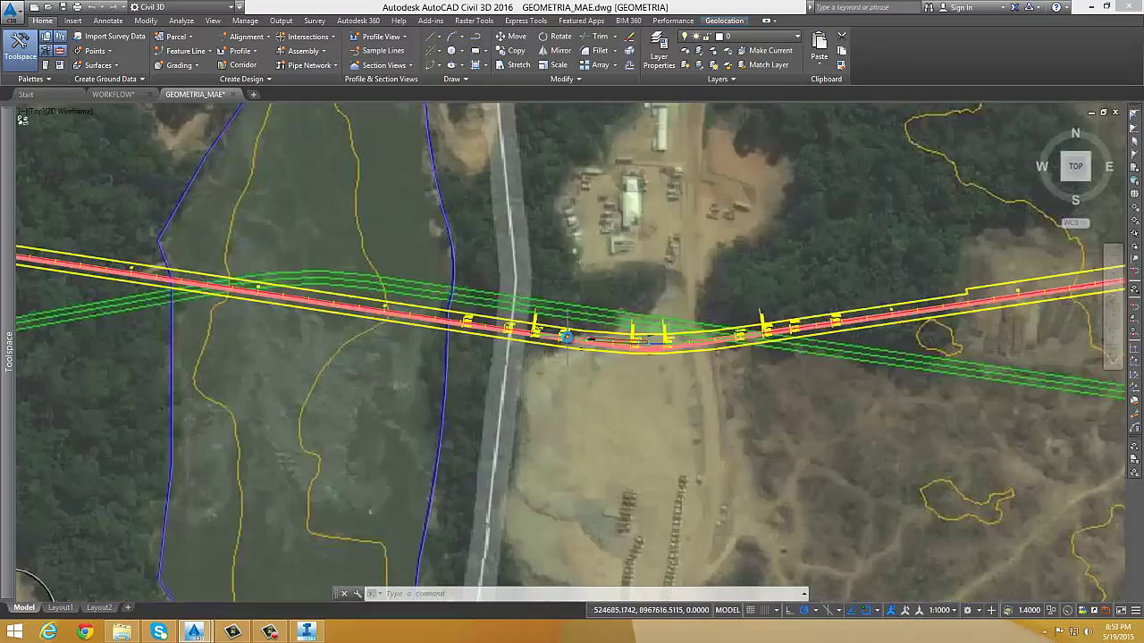
scroll(581, 320, "up", 4)
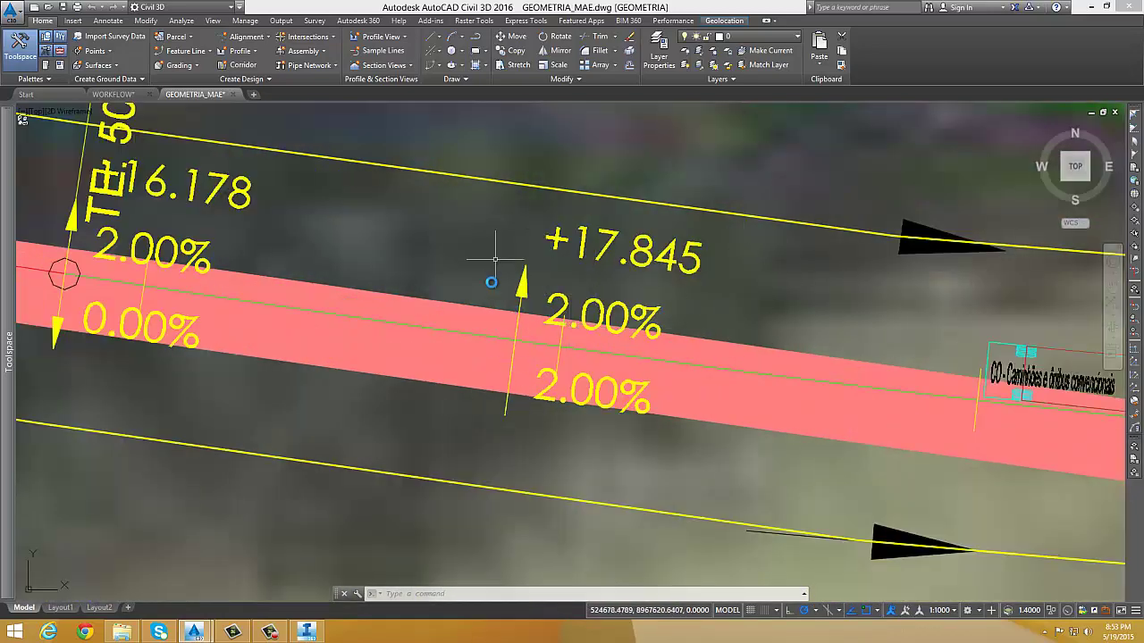
scroll(494, 260, "down", 7)
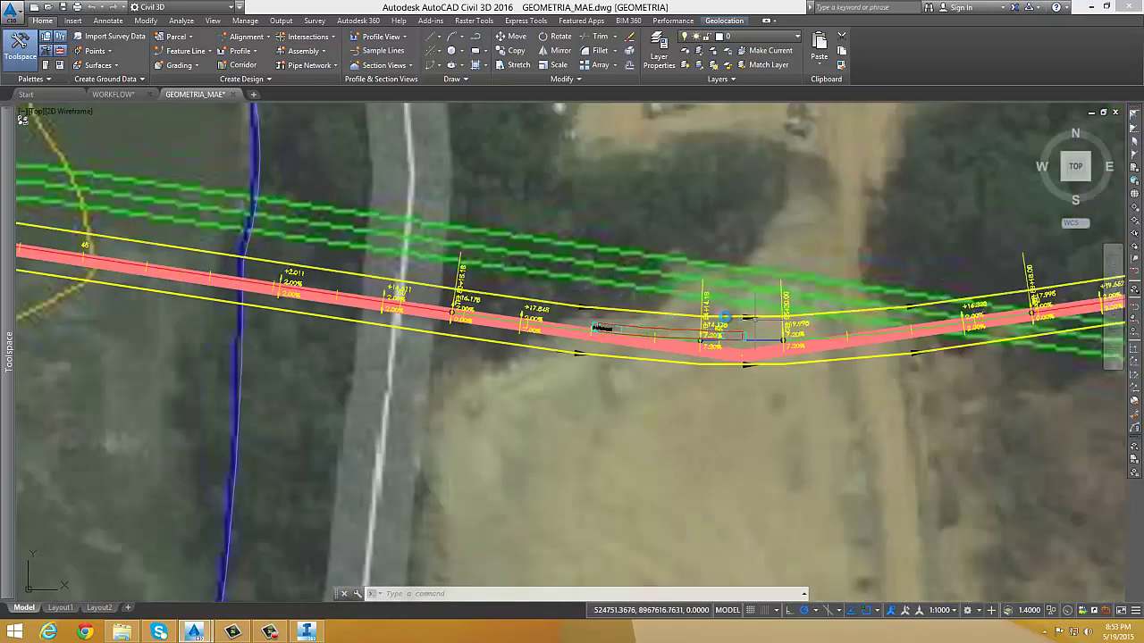
middle_click_drag(725, 316, 661, 315)
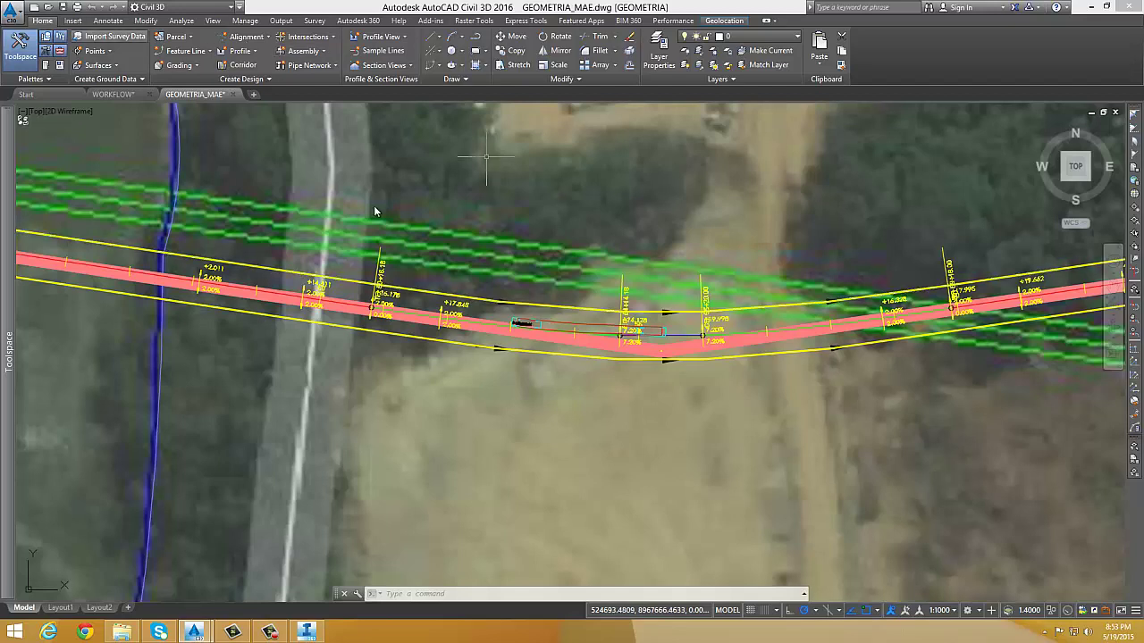
- Select the EIXO PRINCIPAL alignment near the curve, check its superelevation options and clear the selection
left_click(408, 313)
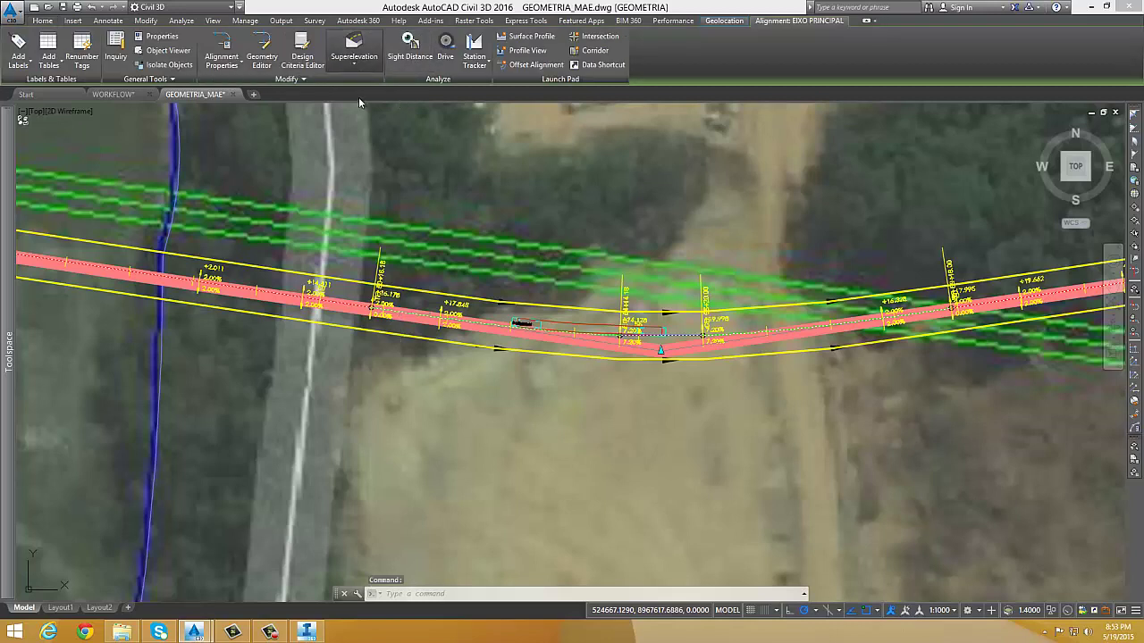
left_click(354, 57)
left_click(363, 103)
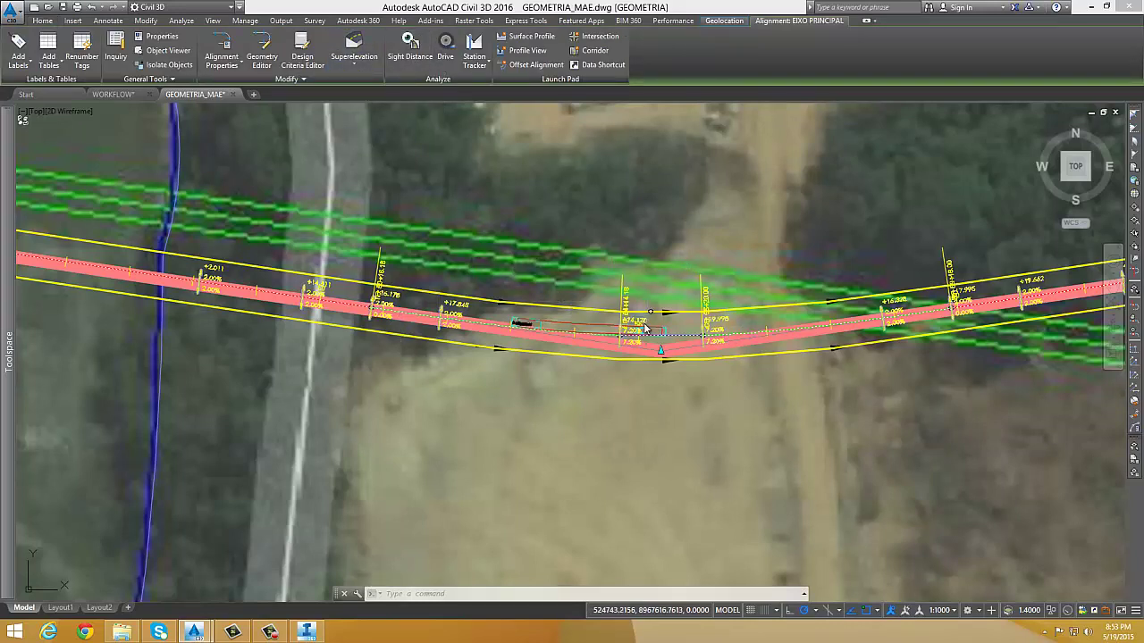
key("Escape")
key("Escape")
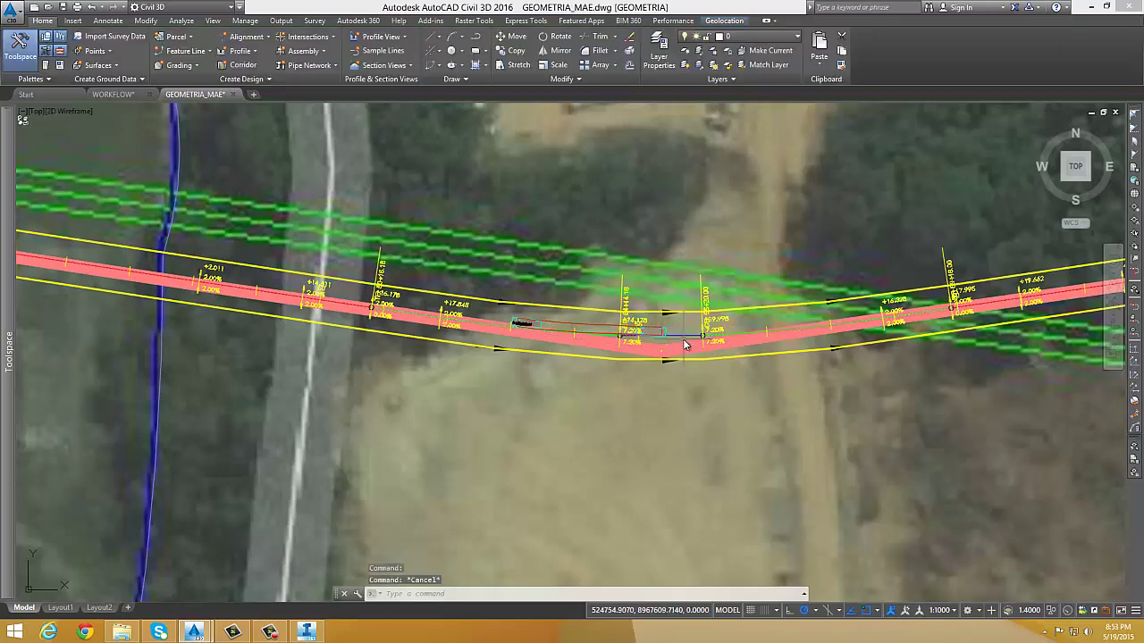
- Select the EIXO PRINCIPAL alignment, examine its layout from the curve to the east end, and clear the selection
left_click(615, 328)
middle_click_drag(778, 325, 602, 342)
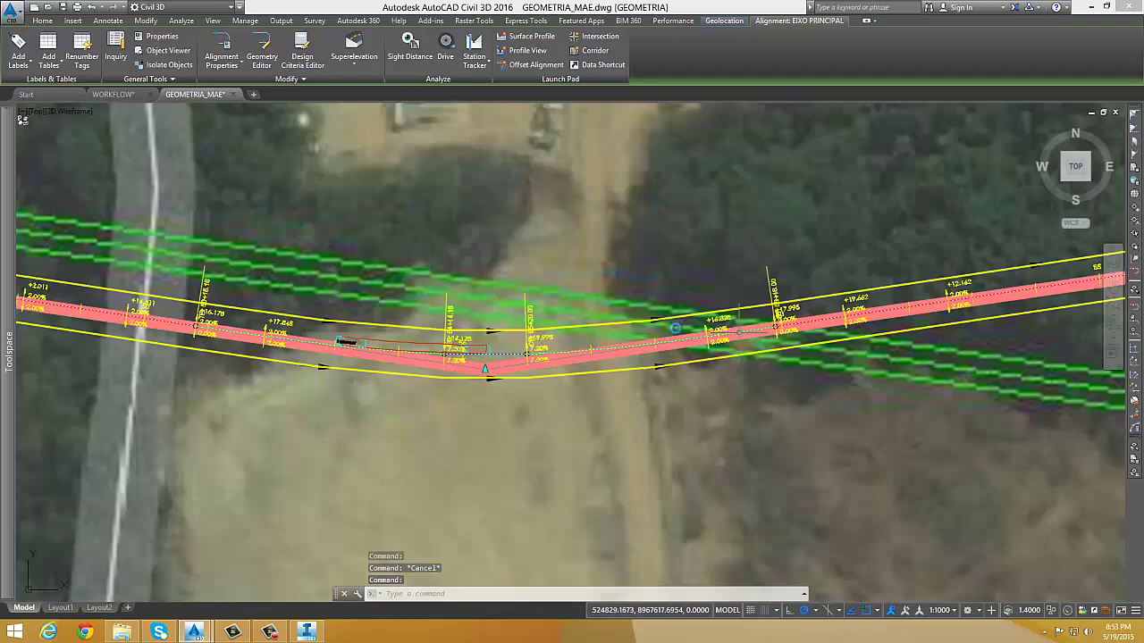
scroll(675, 328, "down", 4)
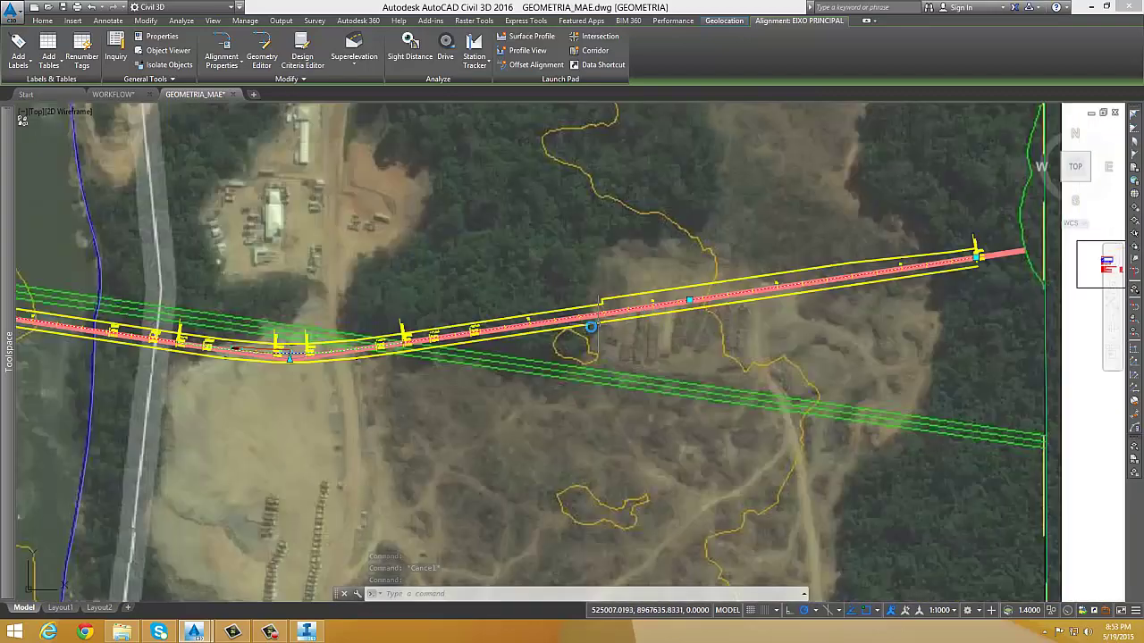
scroll(853, 274, "up", 4)
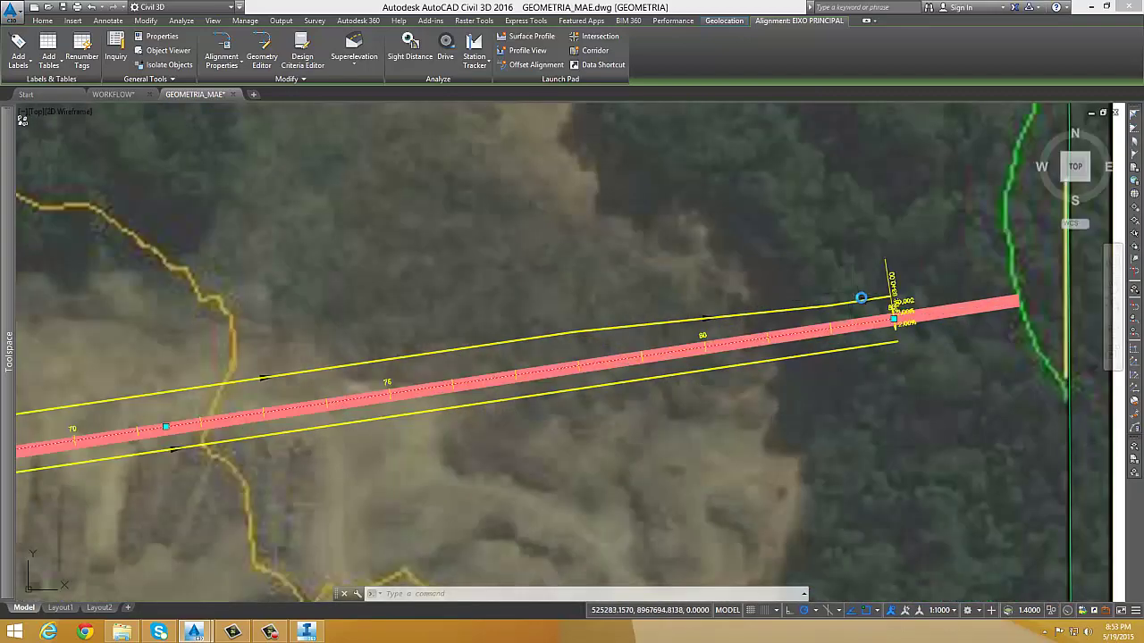
scroll(677, 307, "down", 1)
middle_click_drag(347, 366, 780, 326)
scroll(527, 391, "up", 4)
scroll(537, 302, "down", 6)
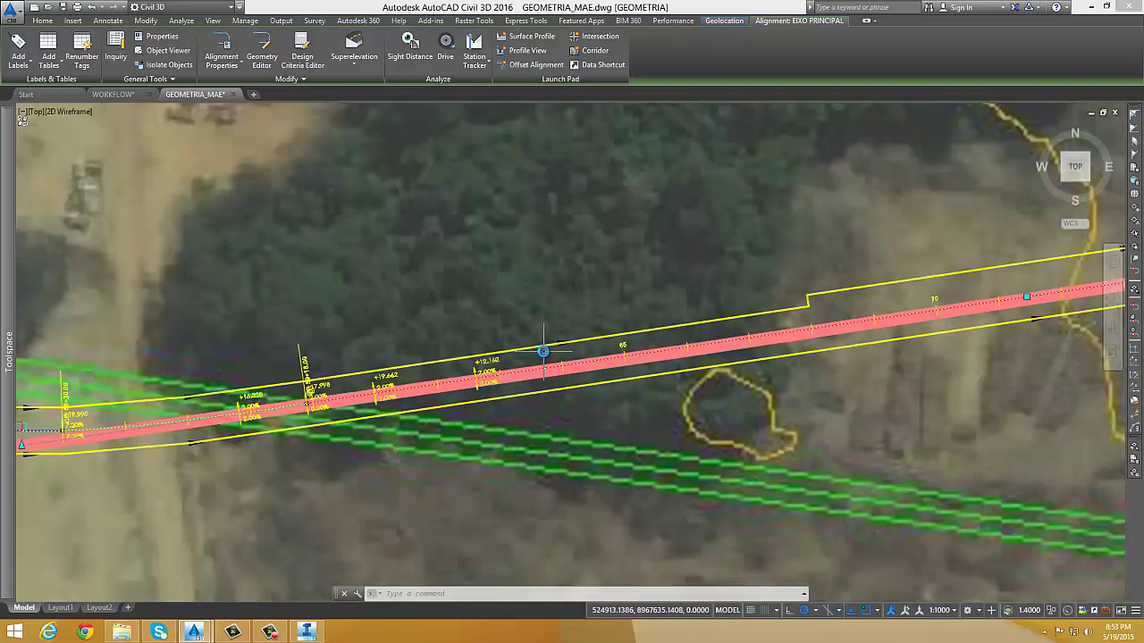
key("Escape")
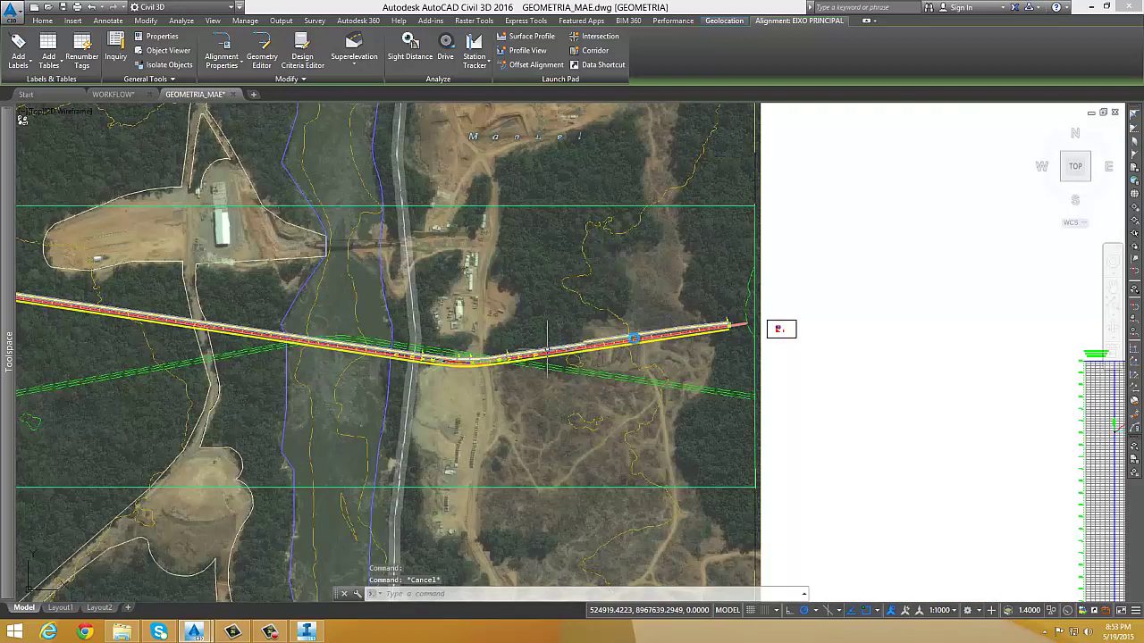
scroll(679, 341, "down", 2)
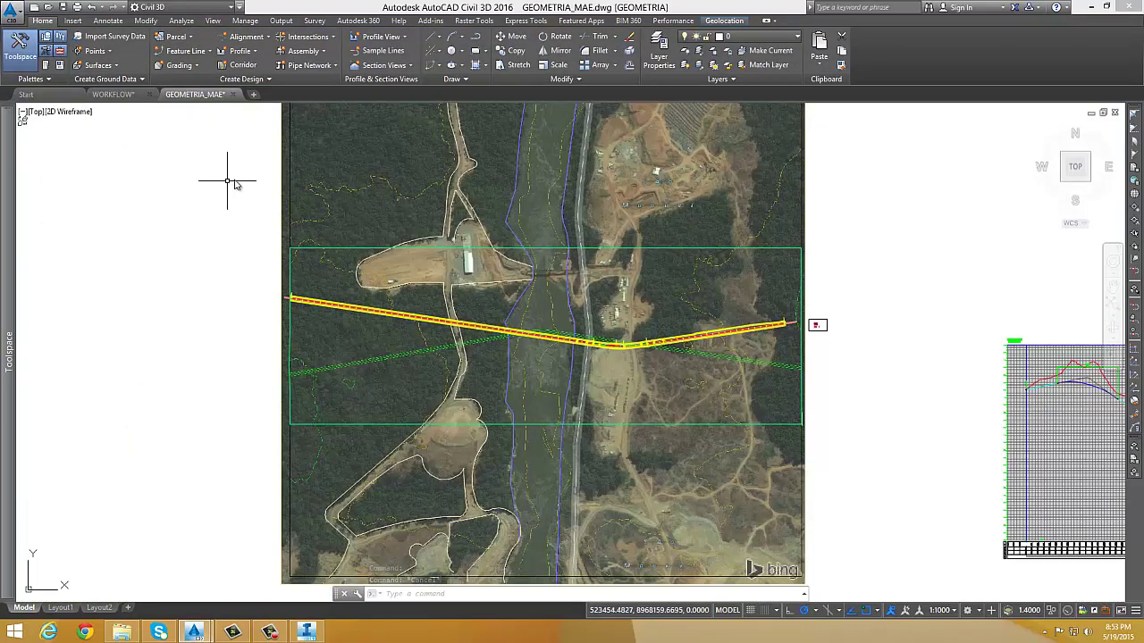
- Close the GEOMETRIA_MAE drawing without saving and review the PROJETO BÁSICO and GEOMETRIA blocks in the WORKFLOW diagram
left_click(233, 94)
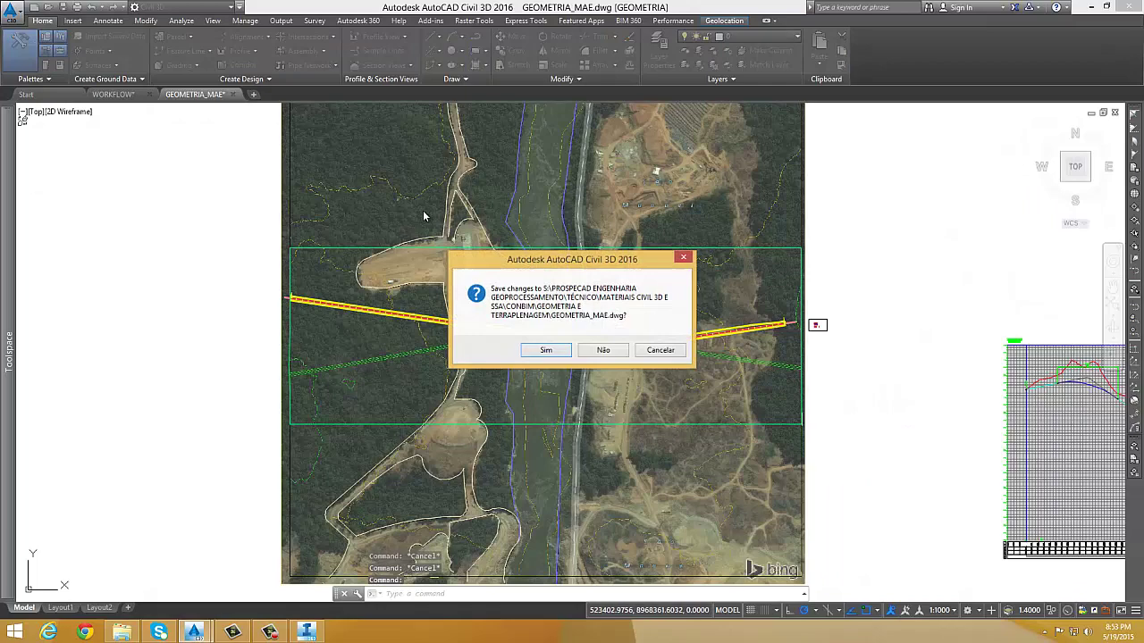
left_click(604, 351)
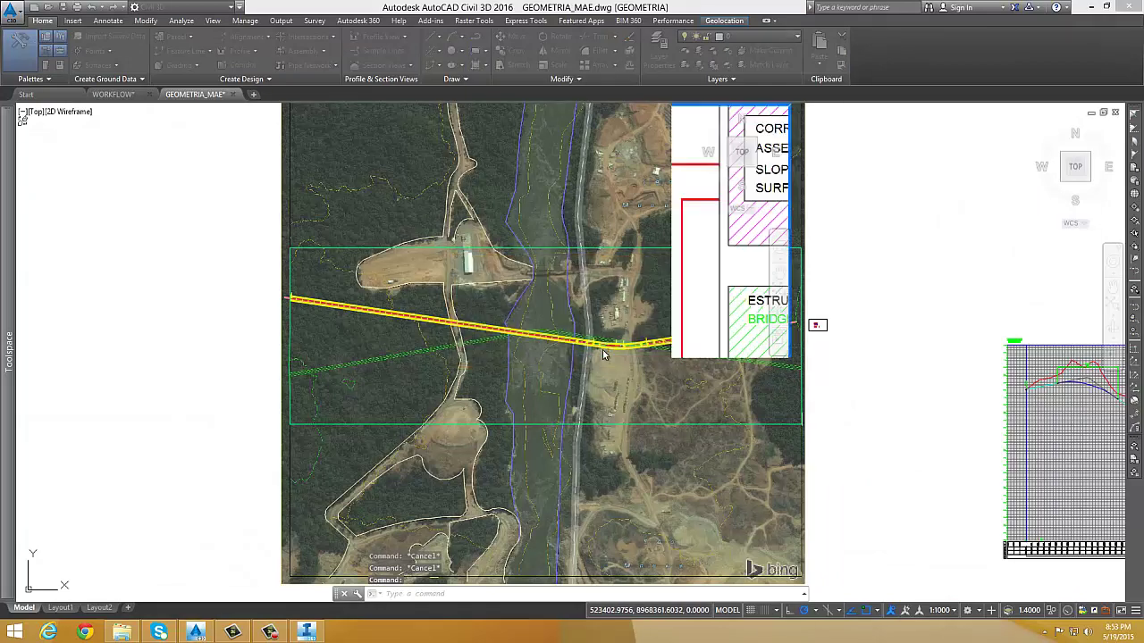
scroll(389, 327, "down", 4)
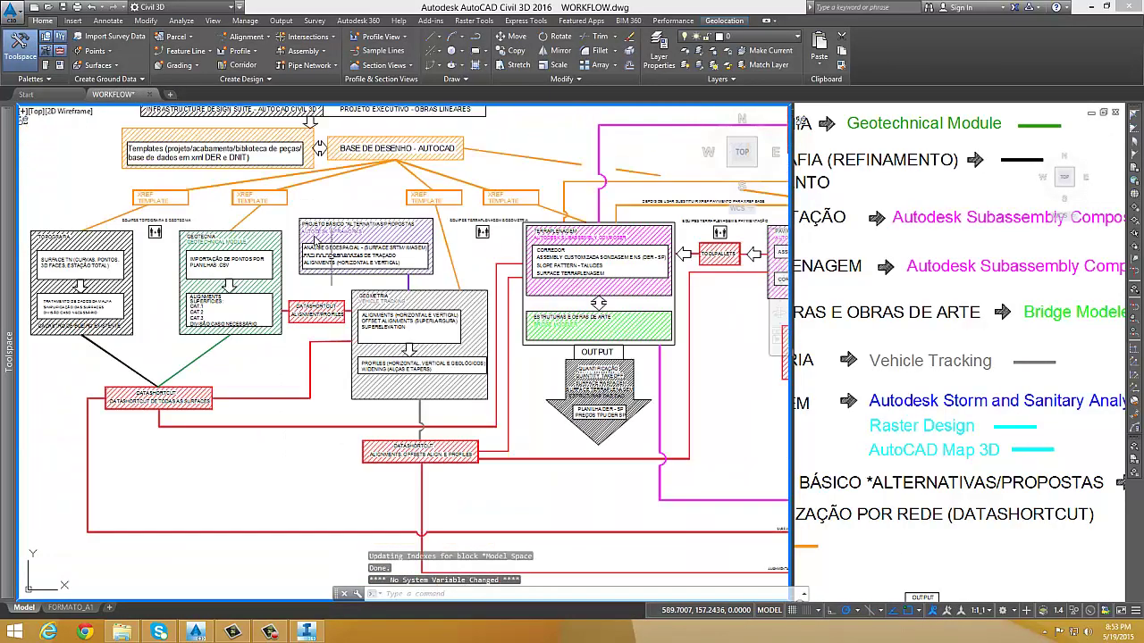
scroll(322, 244, "up", 5)
scroll(224, 219, "down", 3)
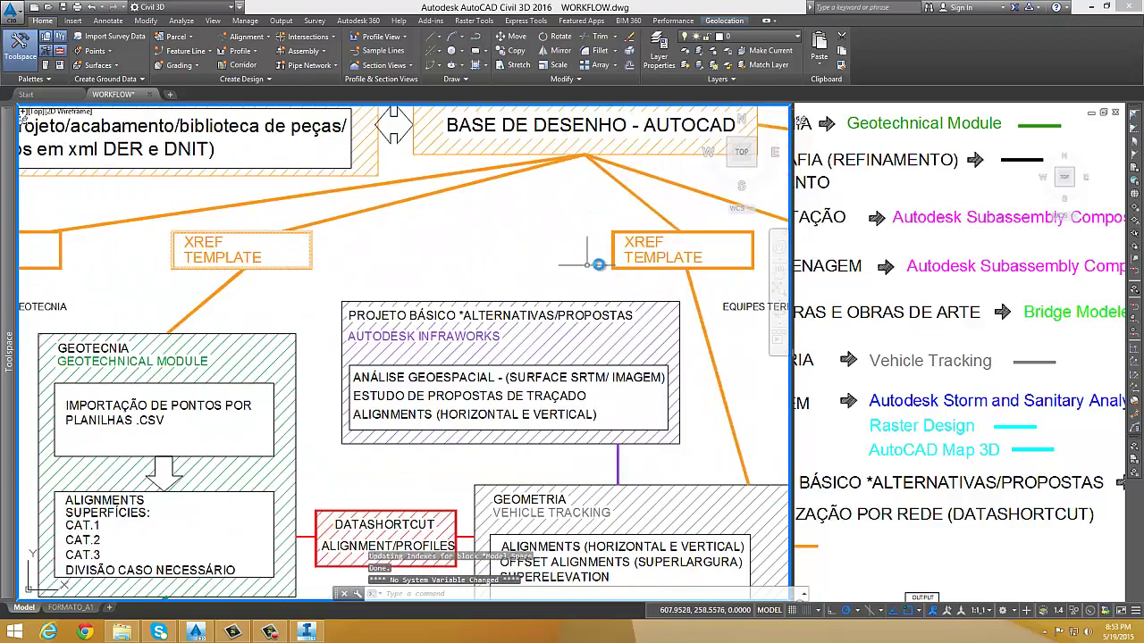
middle_click_drag(600, 260, 327, 212)
scroll(421, 294, "down", 4)
scroll(358, 179, "up", 2)
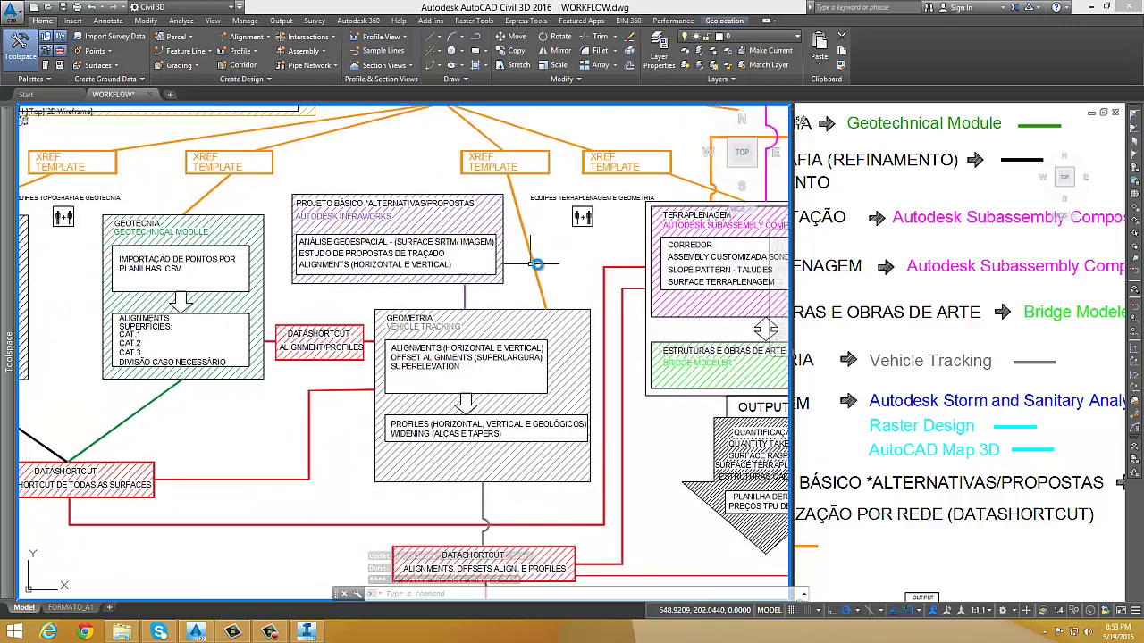
- Start a new drawing from a template and browse to the TÉCNICO folder on SERVIDOR (S:), enlarging the file dialog
left_click(10, 9)
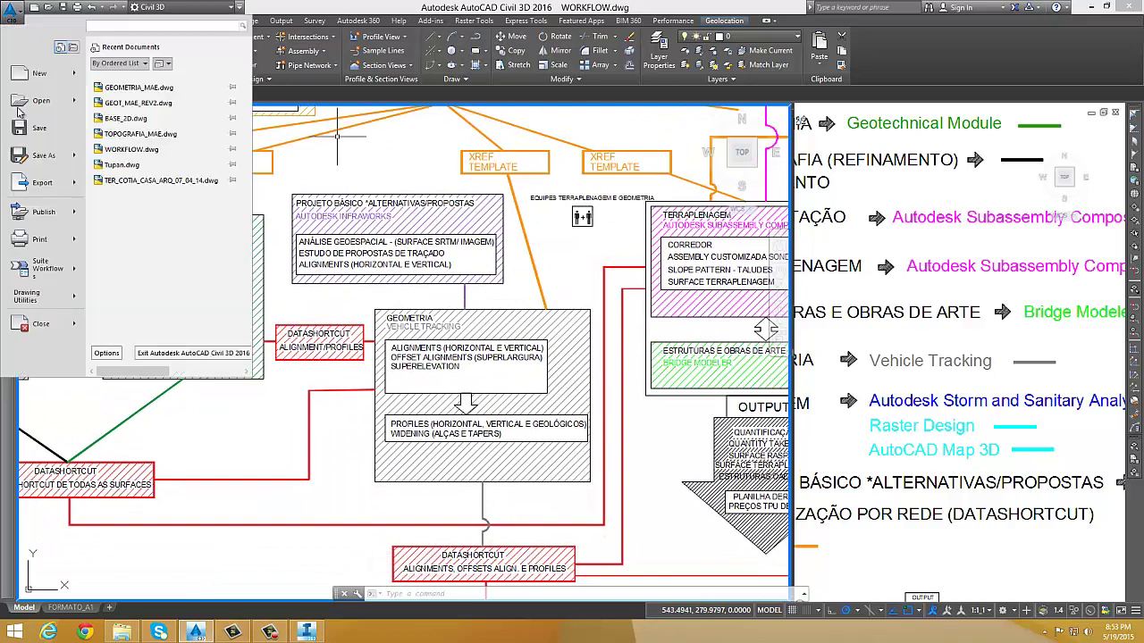
left_click(401, 163)
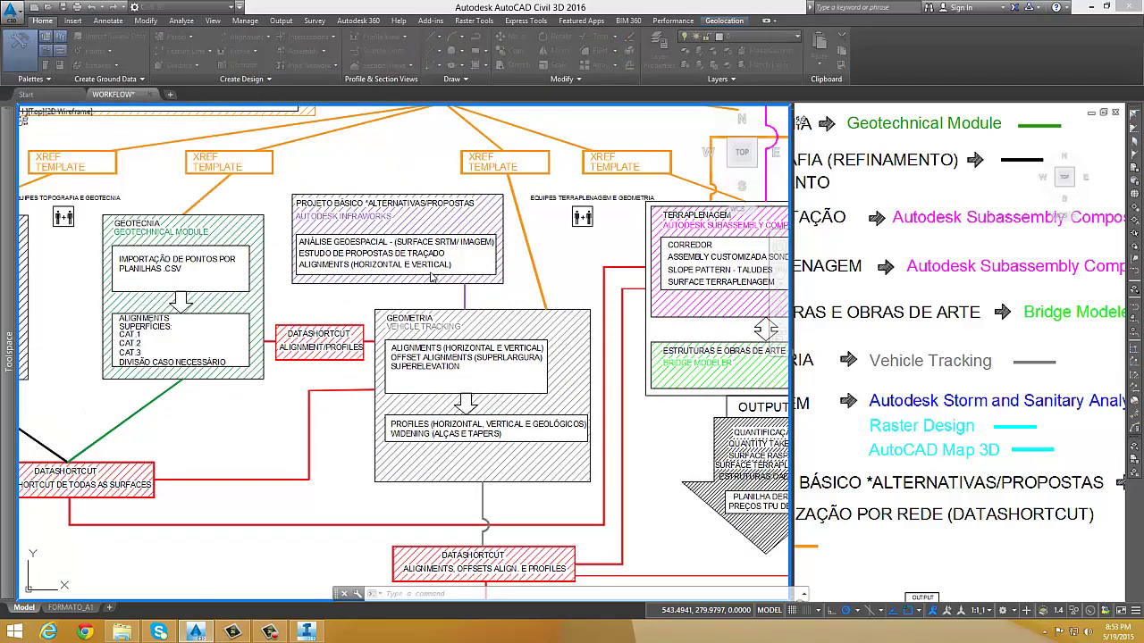
left_click(406, 132)
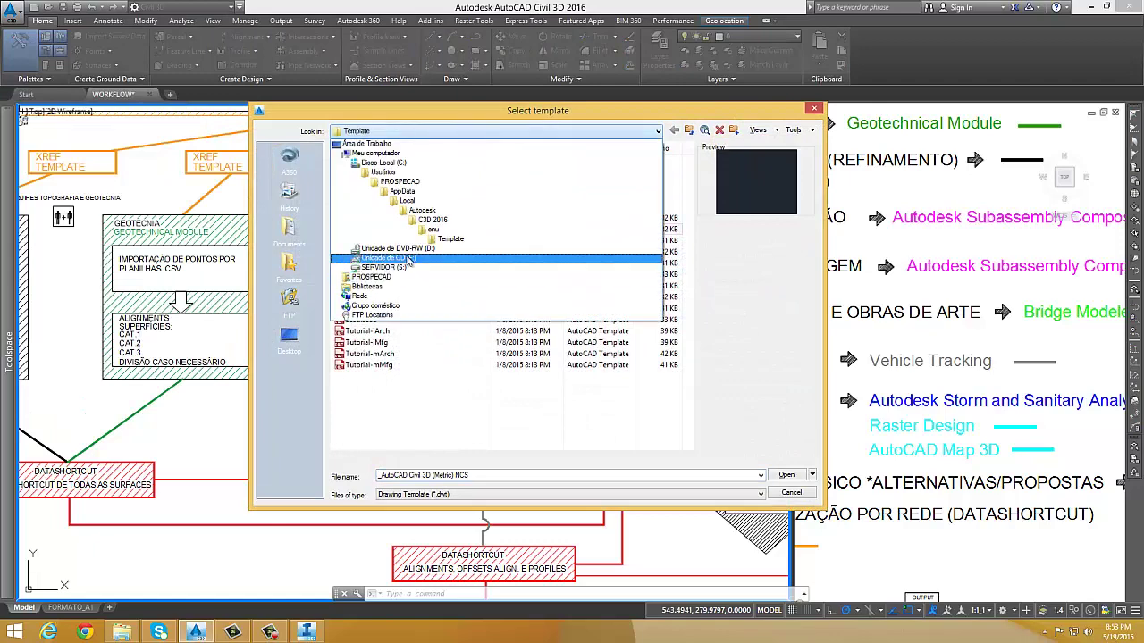
left_click(409, 266)
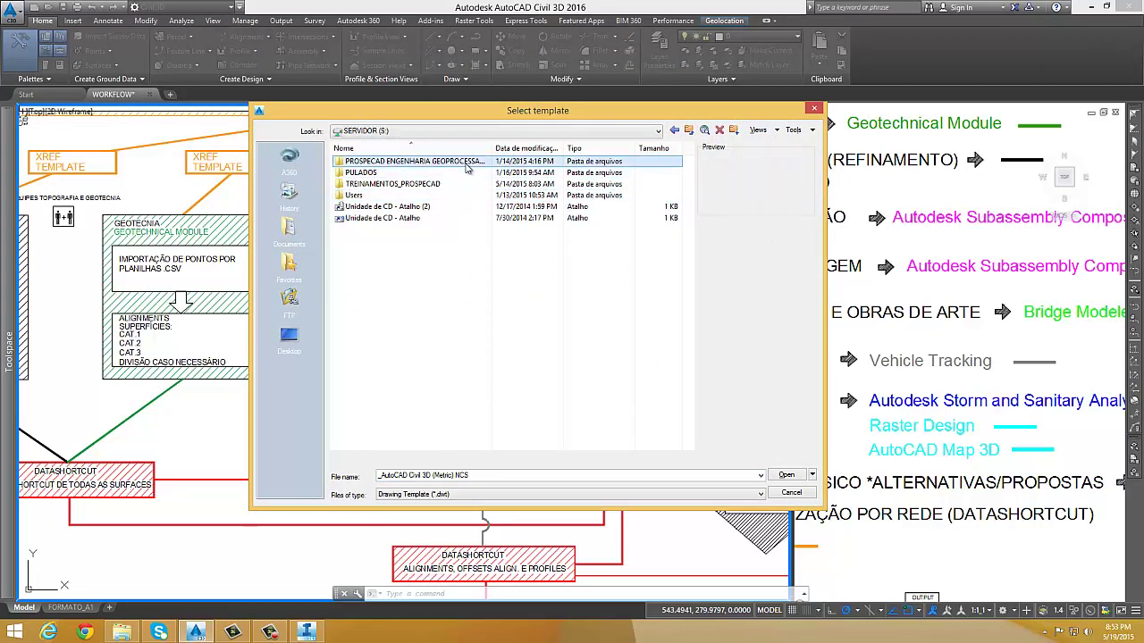
double_click(420, 161)
double_click(417, 195)
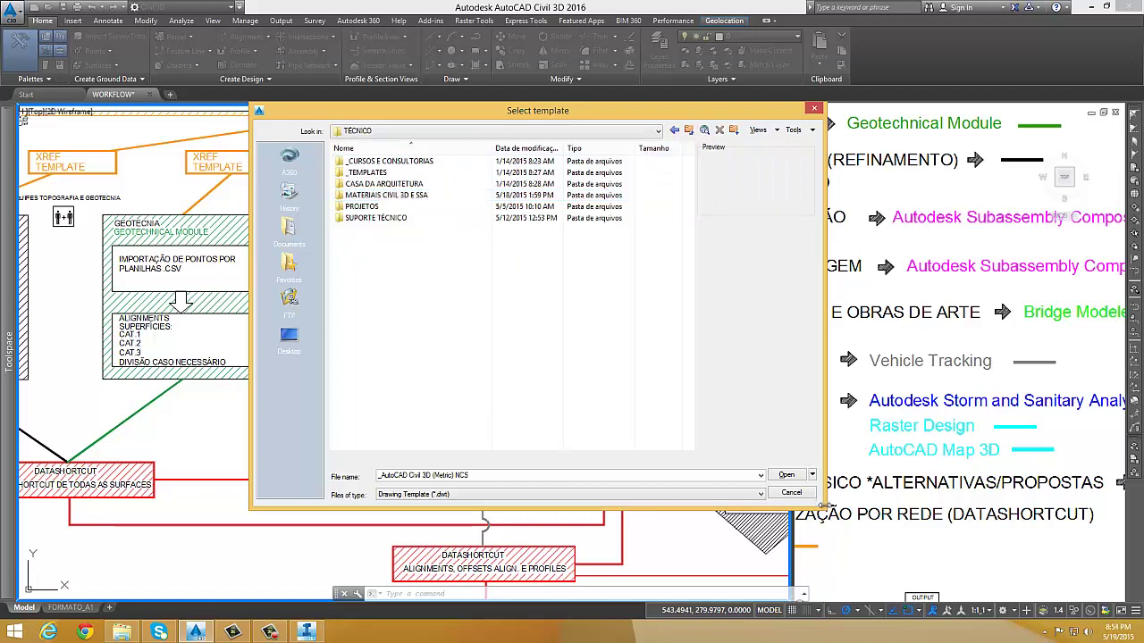
left_click_drag(823, 506, 943, 542)
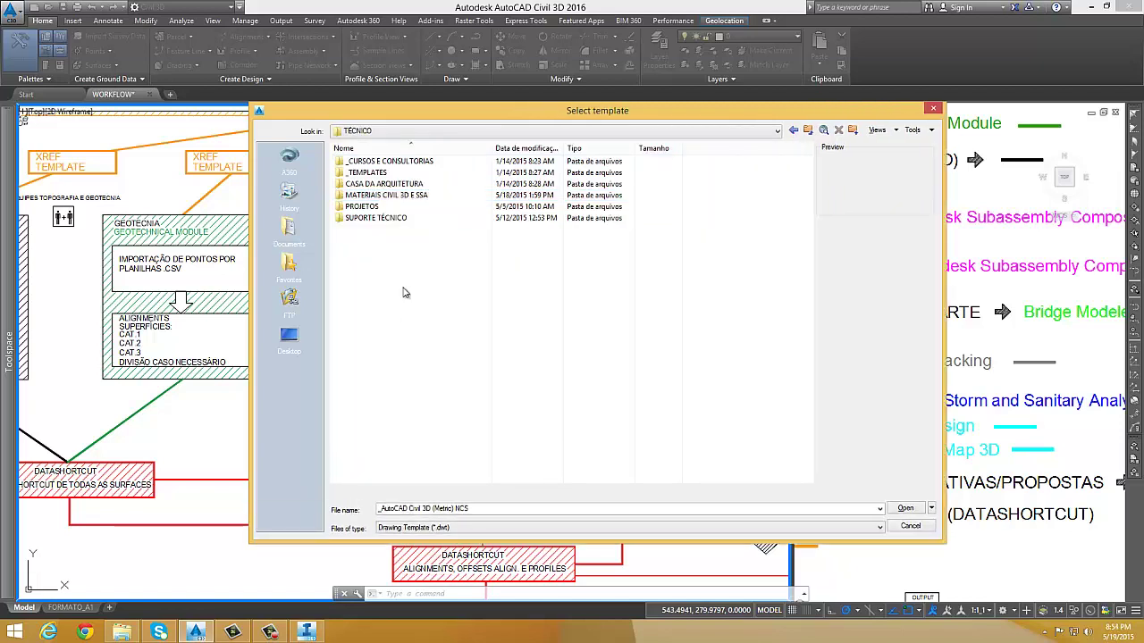
- Create the drawing from the PROSPECAD_DER_2015_ template in the Projeto e acabamento folder of the CONBIM template library
left_click(402, 211)
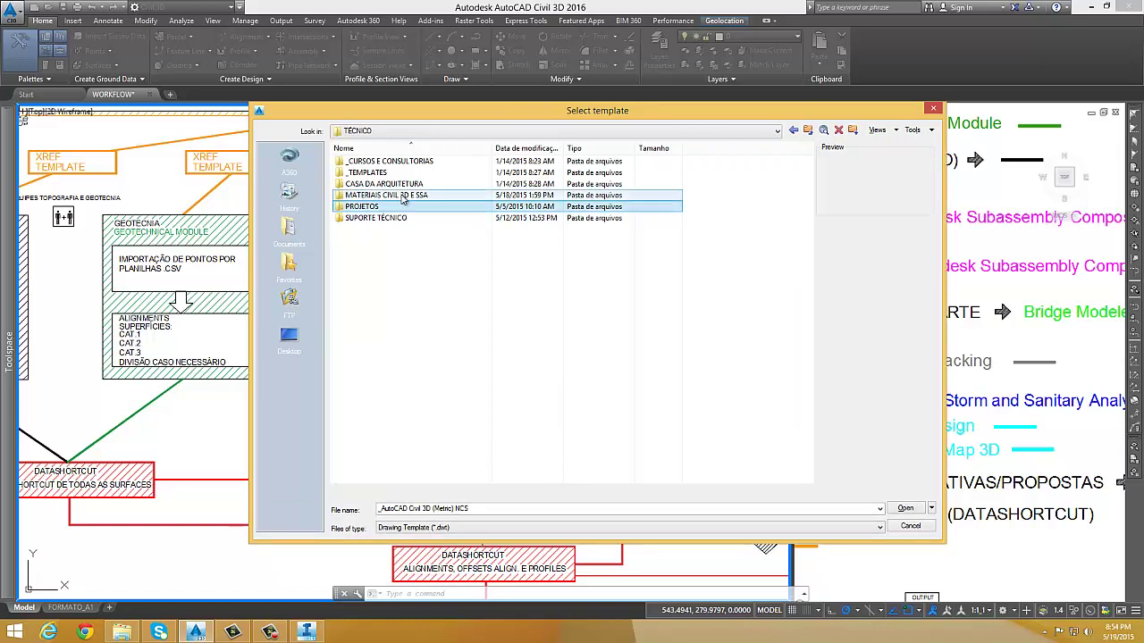
double_click(398, 196)
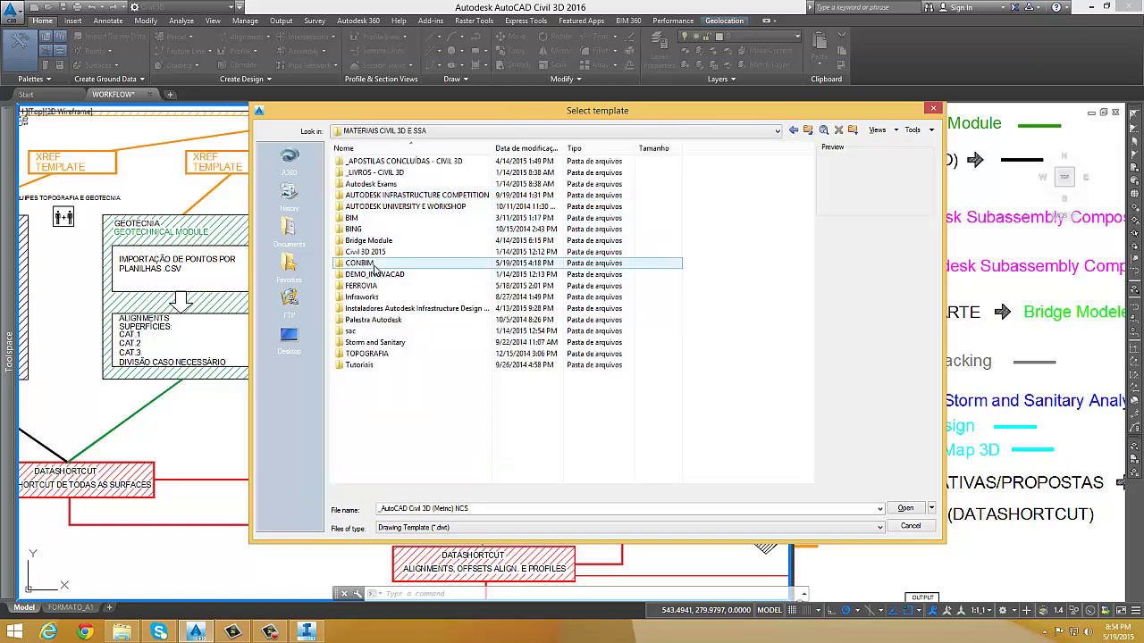
left_click(373, 265)
double_click(374, 265)
double_click(373, 251)
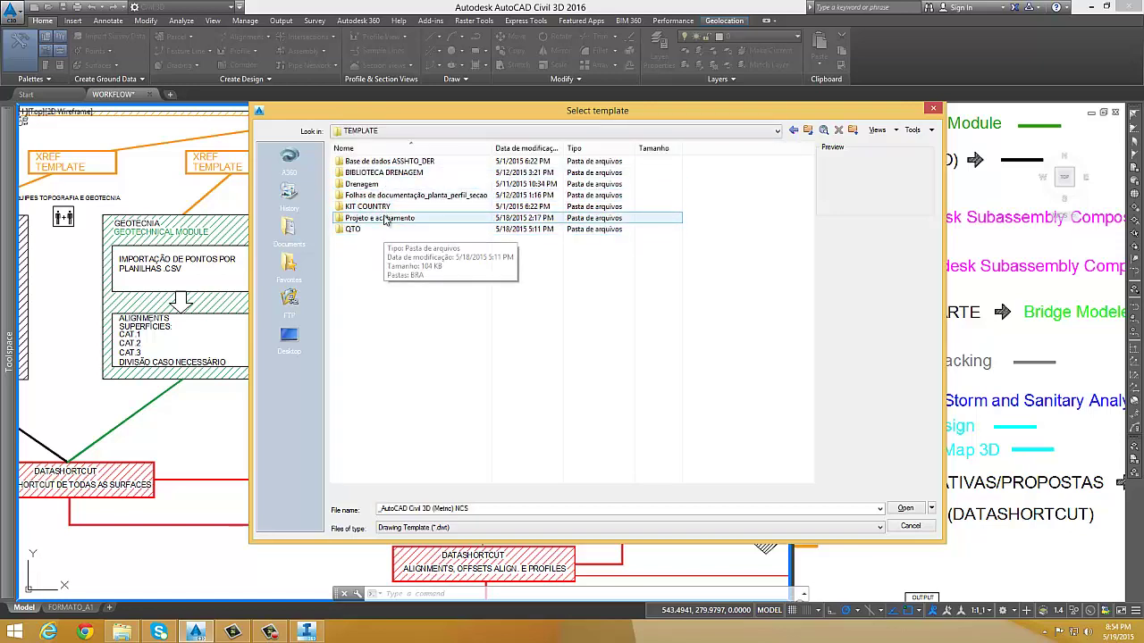
double_click(379, 218)
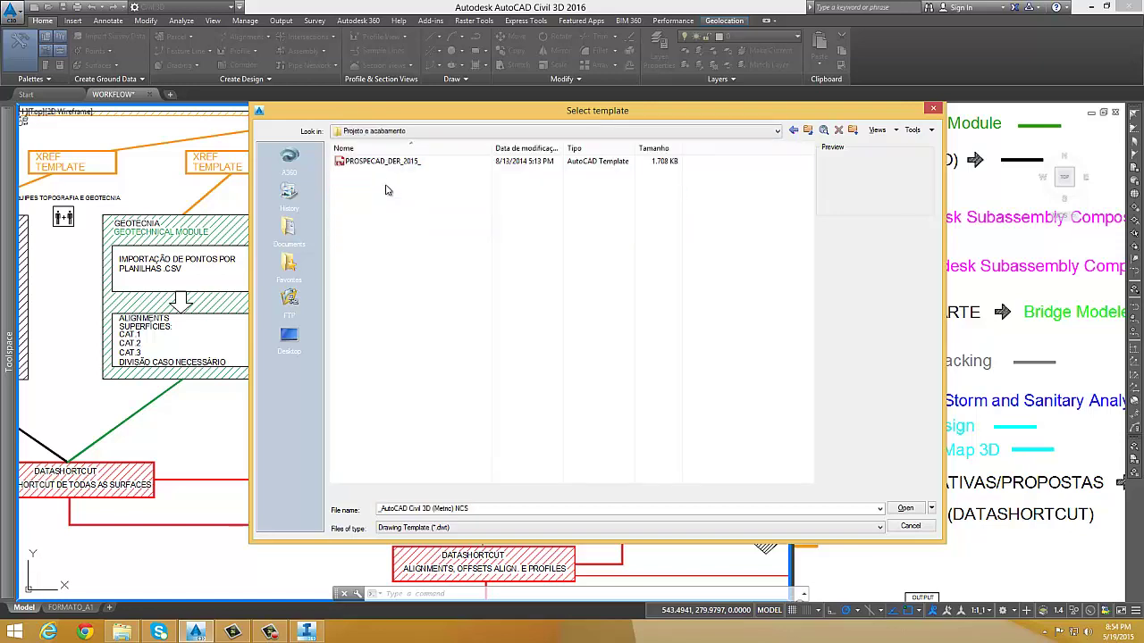
left_click(905, 507)
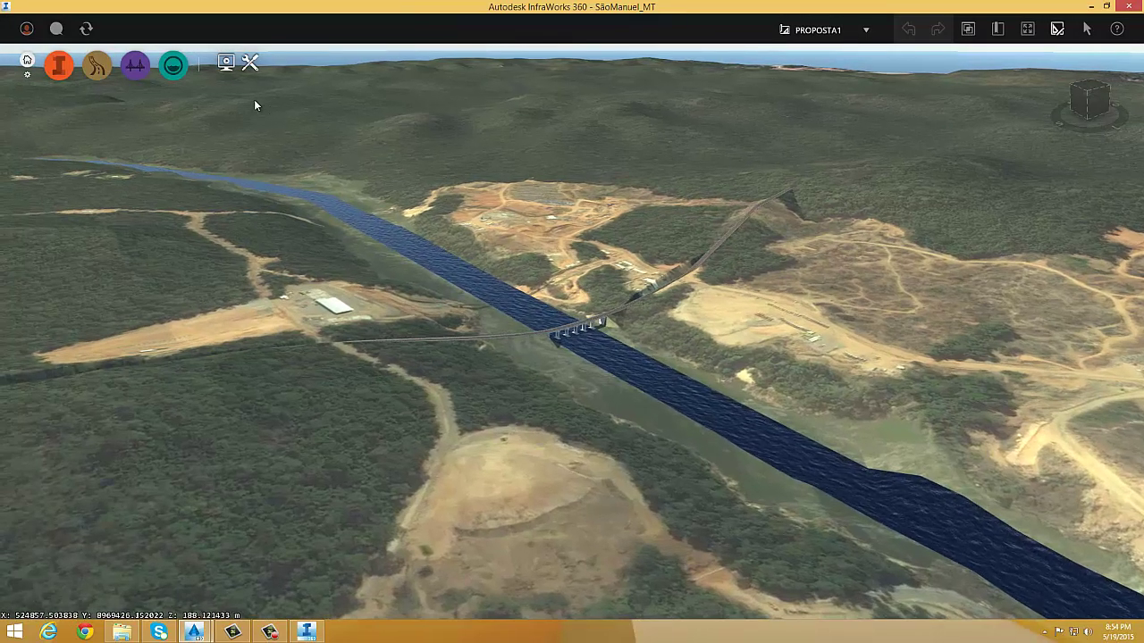
- Switch to InfraWorks 360, check the IMX export settings, cancel them and view the PROPOSTA1 road from above
left_click(250, 64)
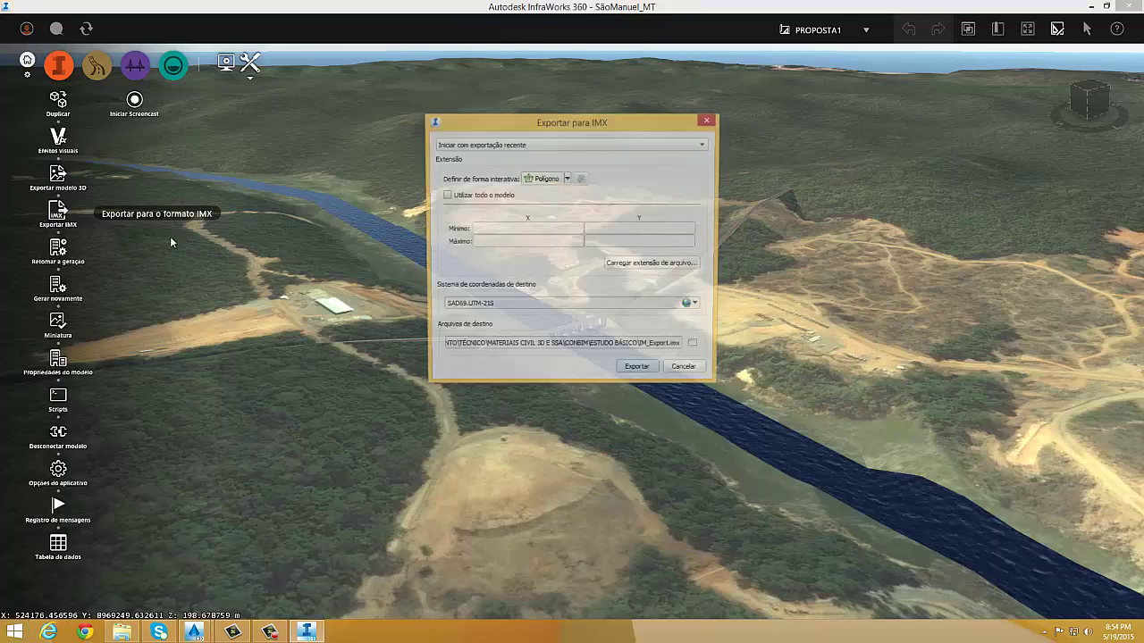
left_click_drag(569, 132, 530, 150)
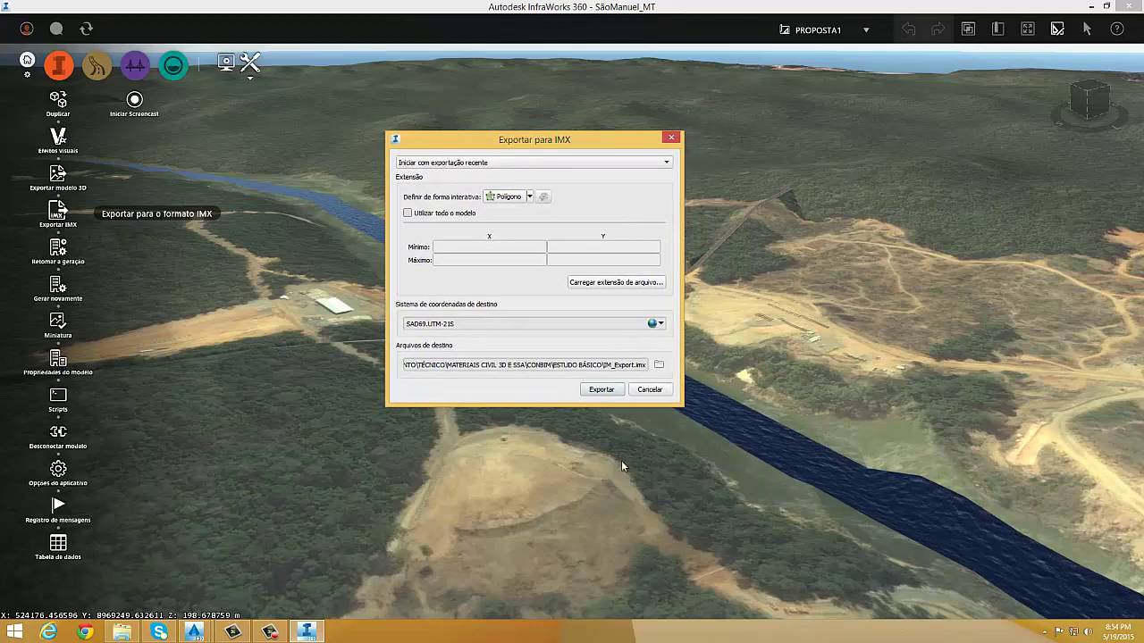
left_click(649, 389)
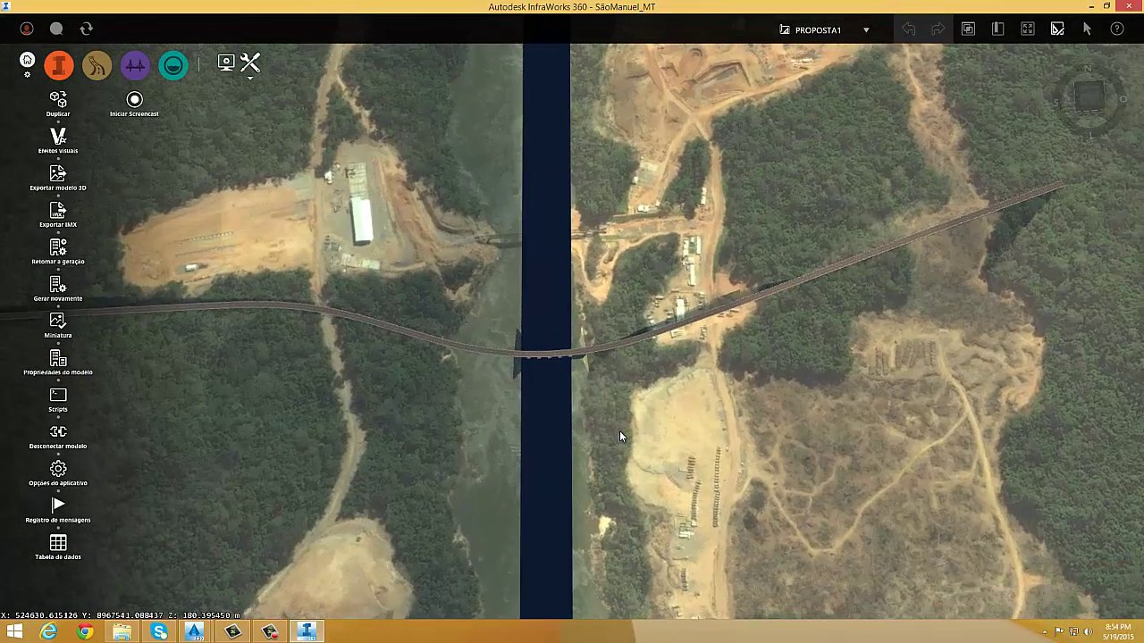
left_click_drag(619, 431, 615, 326)
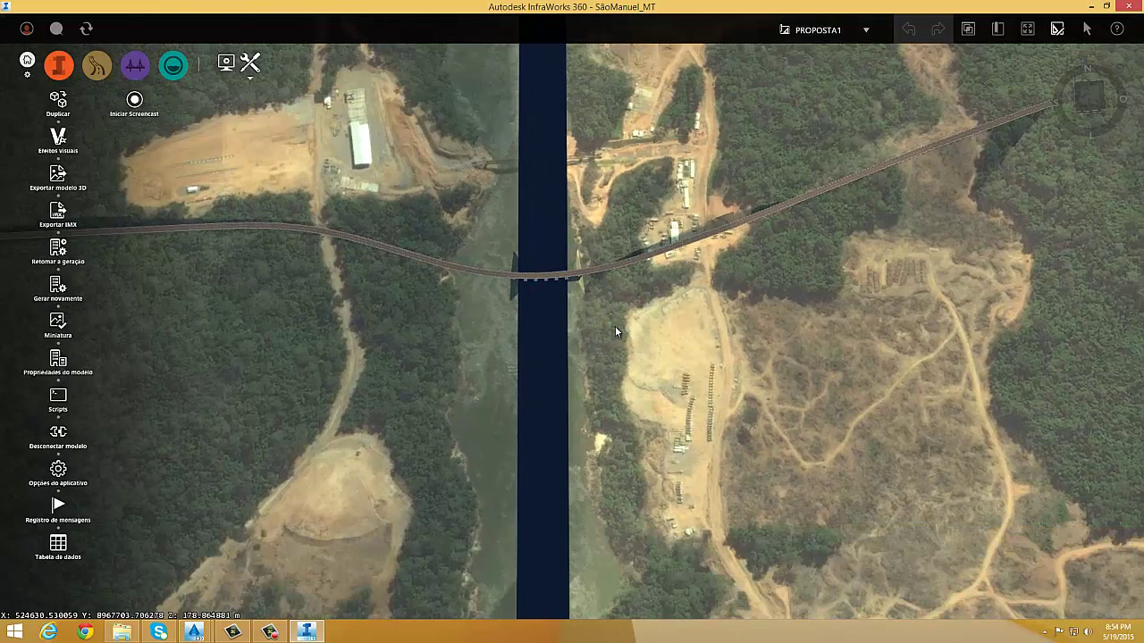
left_click(59, 219)
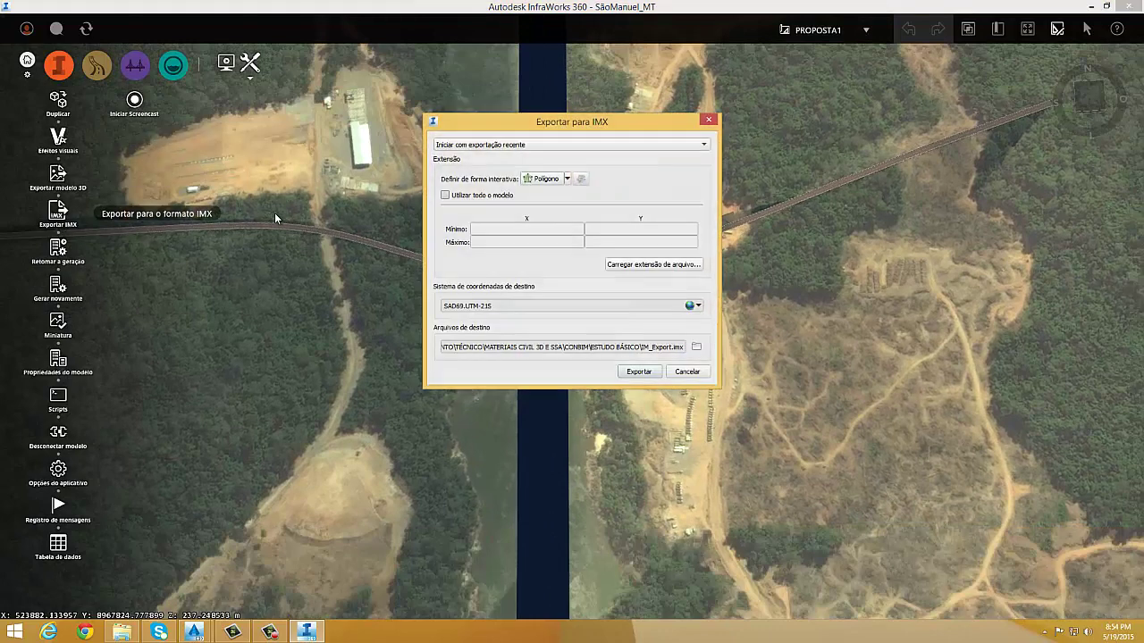
left_click(566, 180)
left_click(547, 211)
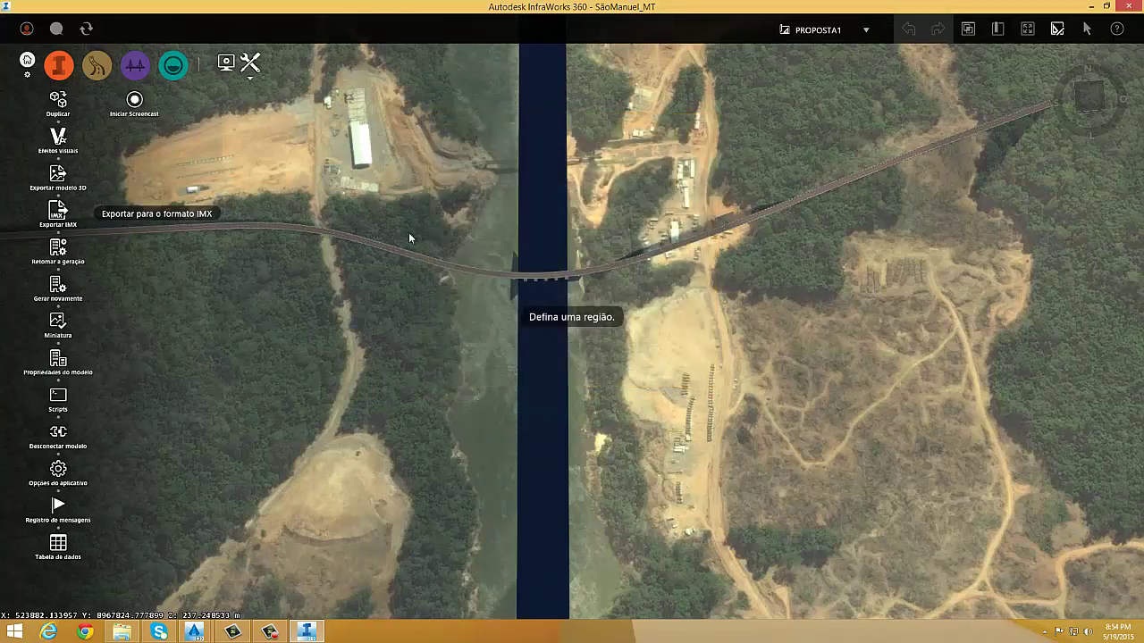
left_click(323, 105)
left_click(316, 457)
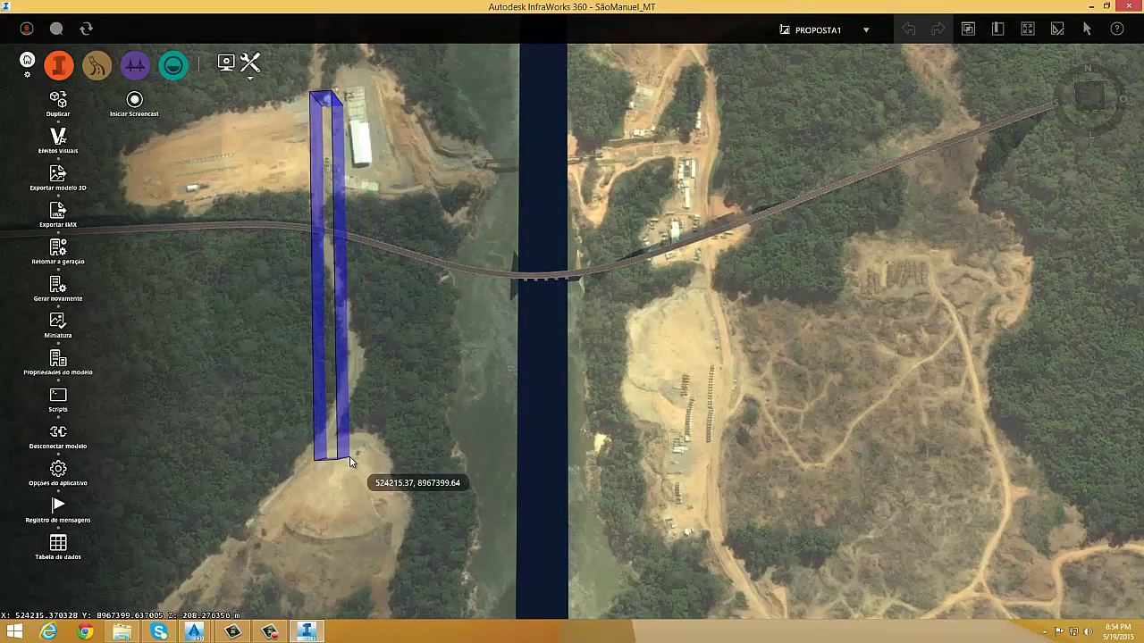
key("Escape")
- Define a BBox region for the IMX export around the whole road, about X 523472 to 525485 and Y 8966958 to 8968535
scroll(467, 360, "down", 4)
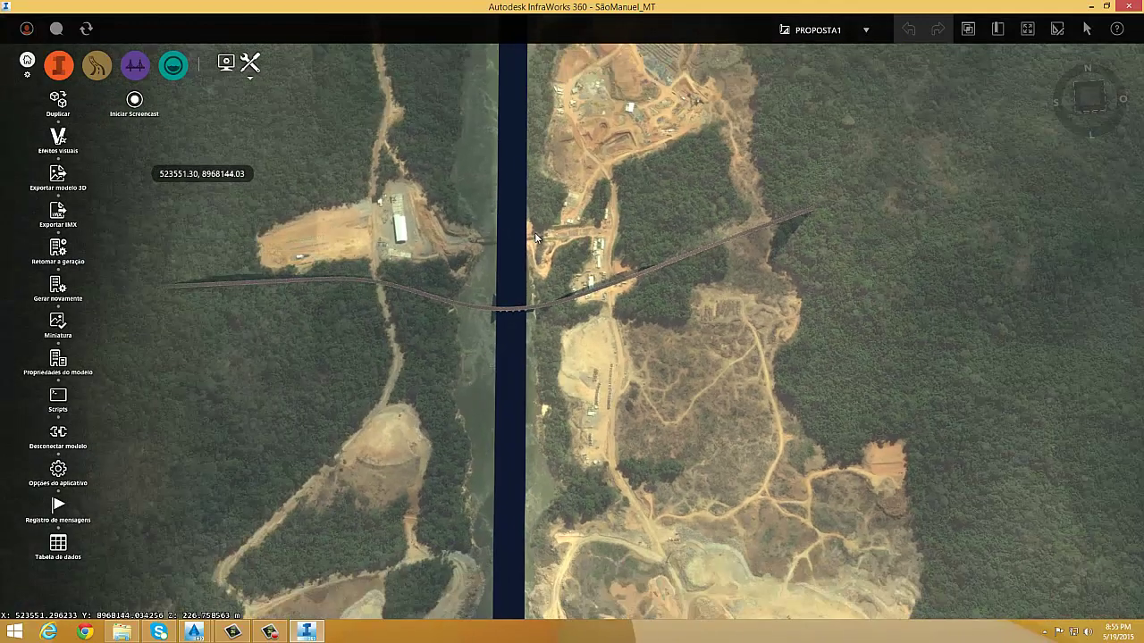
scroll(534, 241, "down", 3)
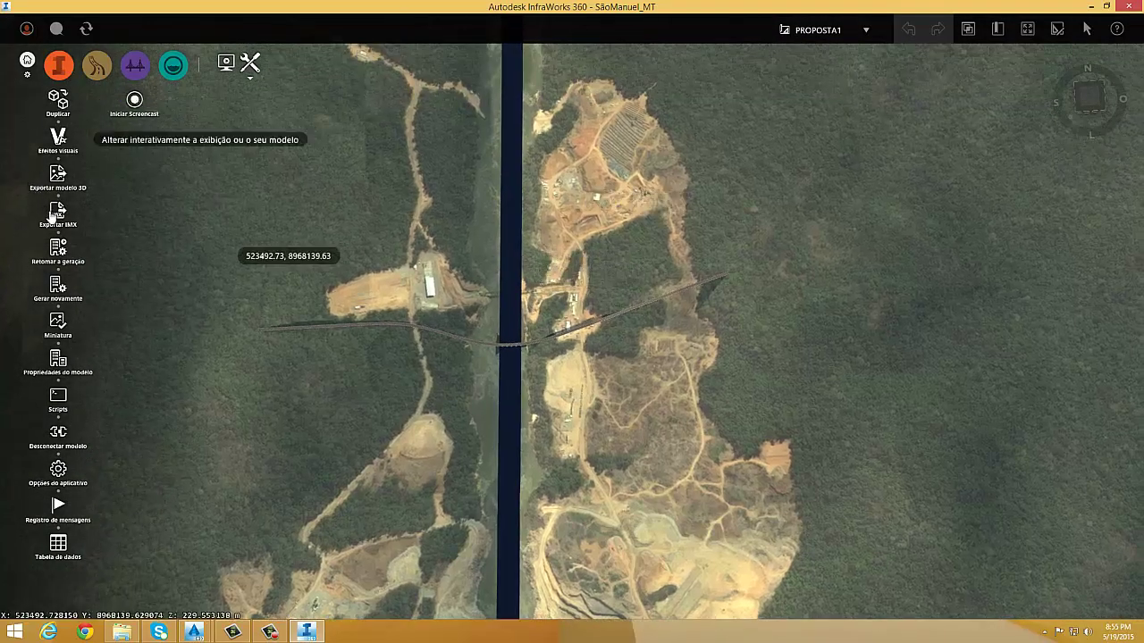
left_click(57, 214)
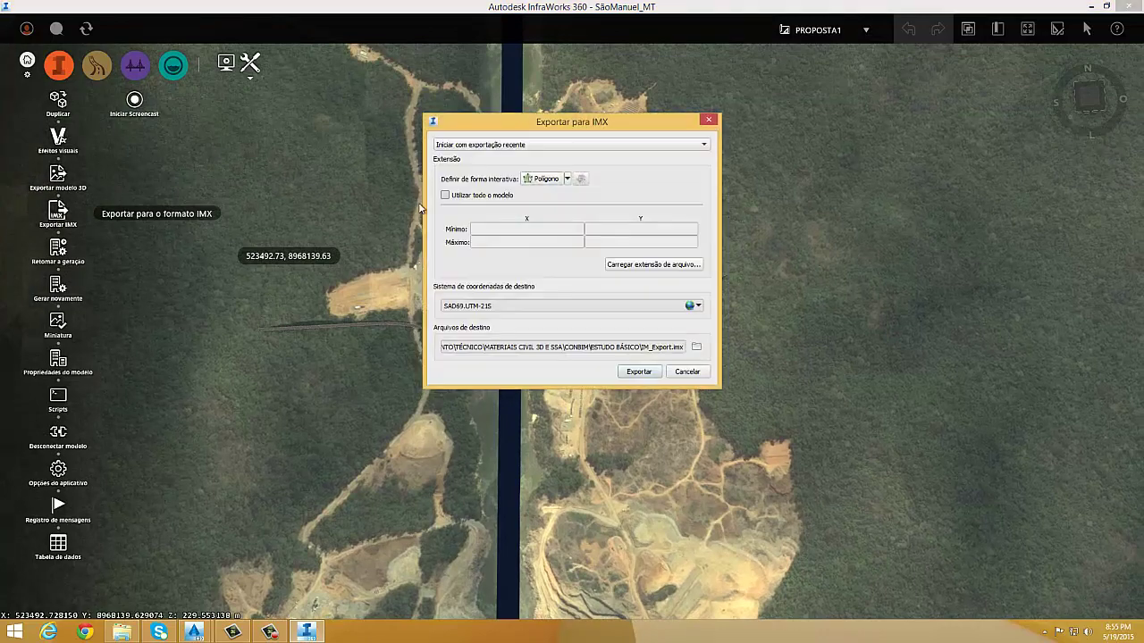
left_click(569, 181)
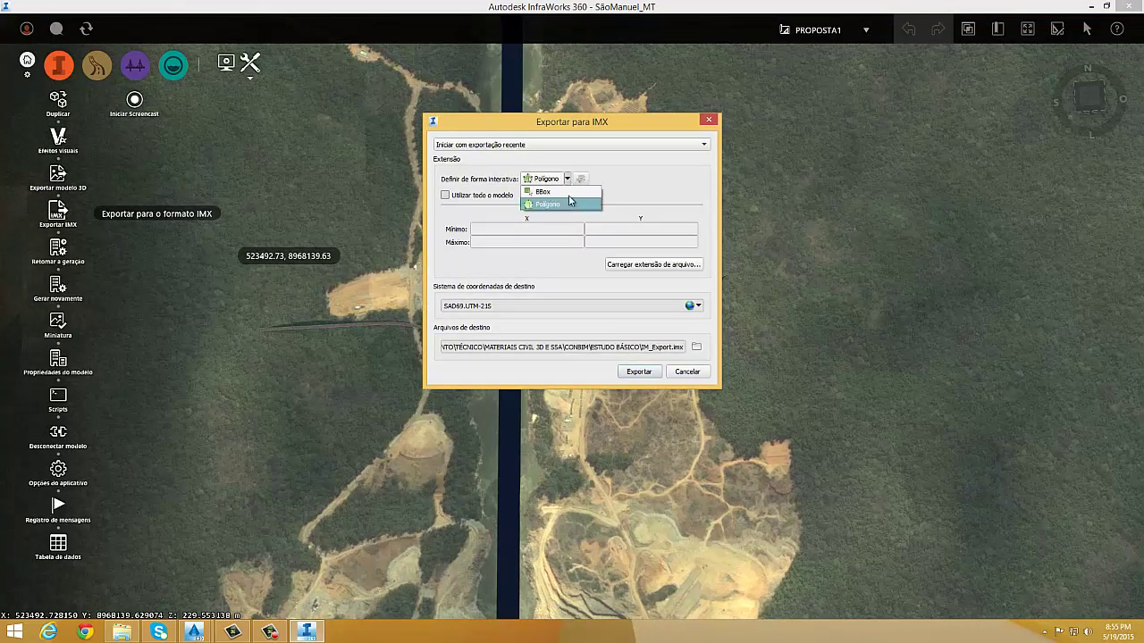
left_click(555, 192)
left_click(204, 117)
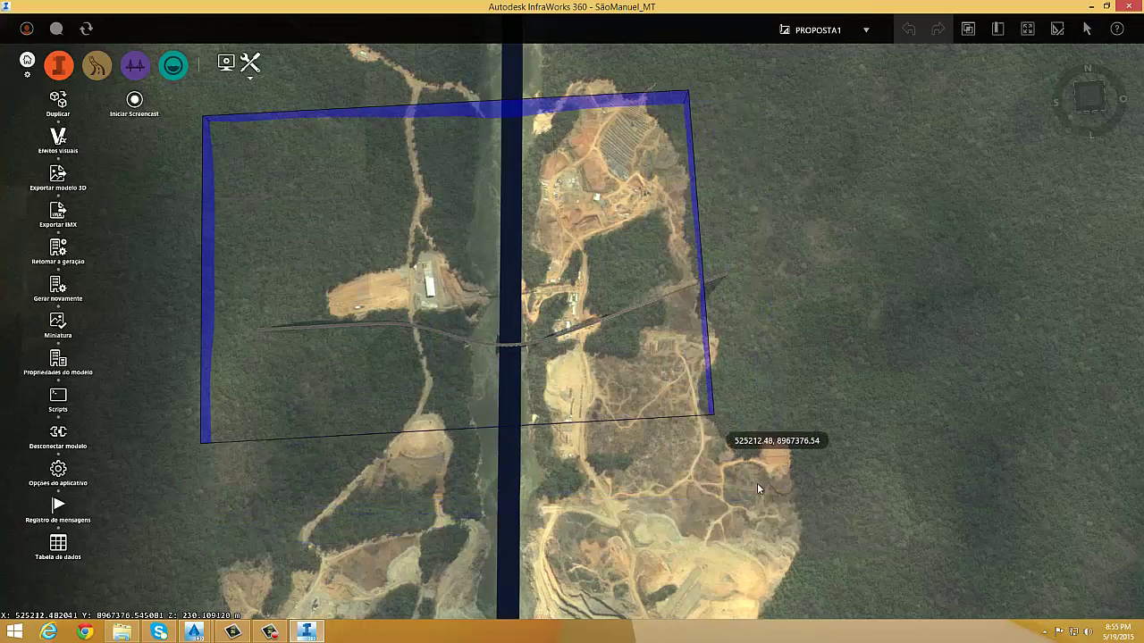
left_click(798, 535)
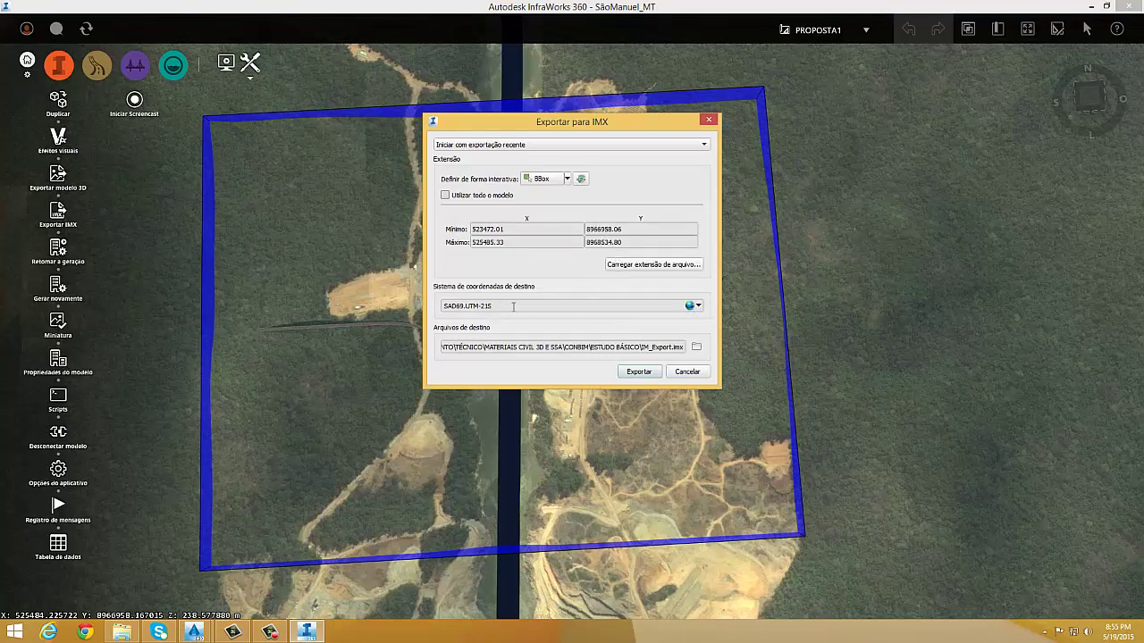
- Browse for the IMX export destination on SERVIDOR (S:), down to the ESTUDO BÁSICO folder inside MATERIAIS CIVIL 3D E SSA, CONBIM
left_click_drag(444, 310, 504, 305)
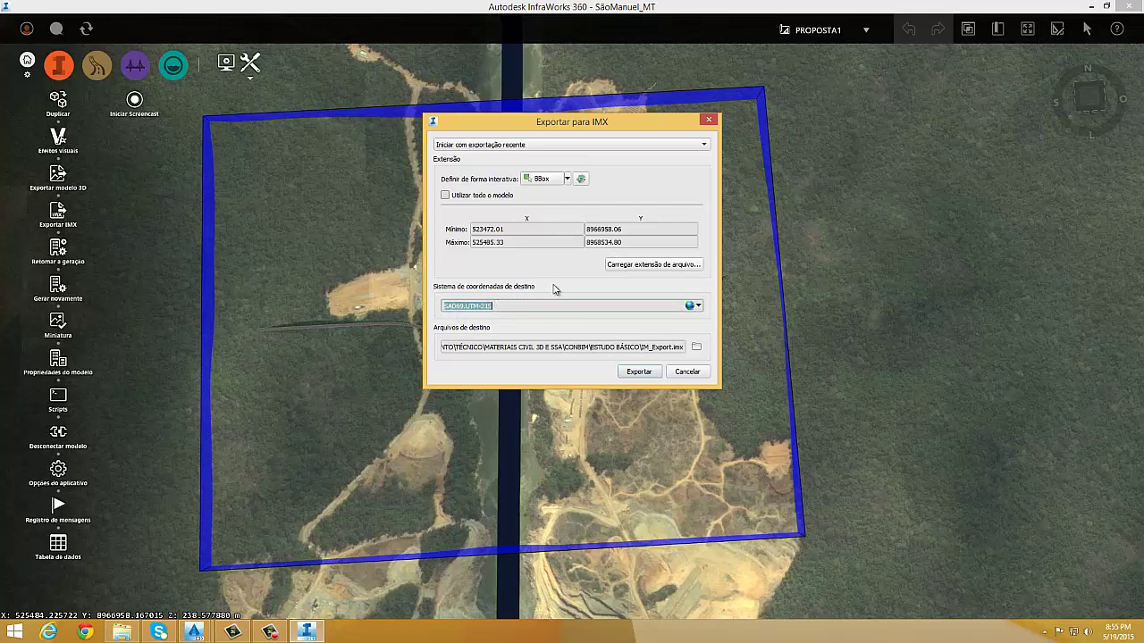
left_click(695, 349)
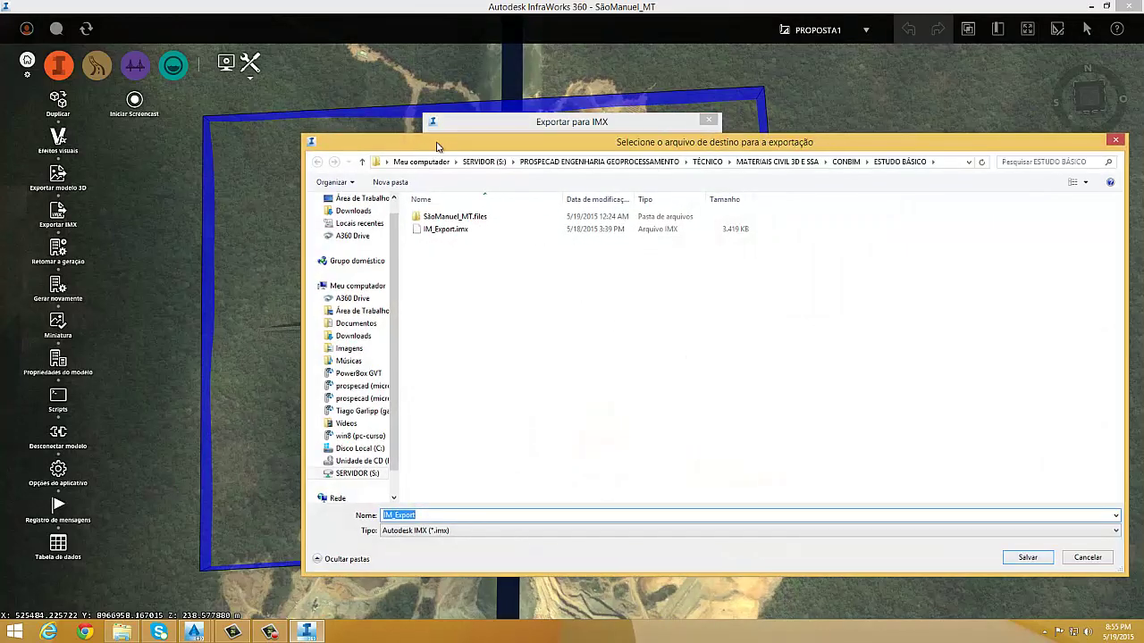
left_click(300, 472)
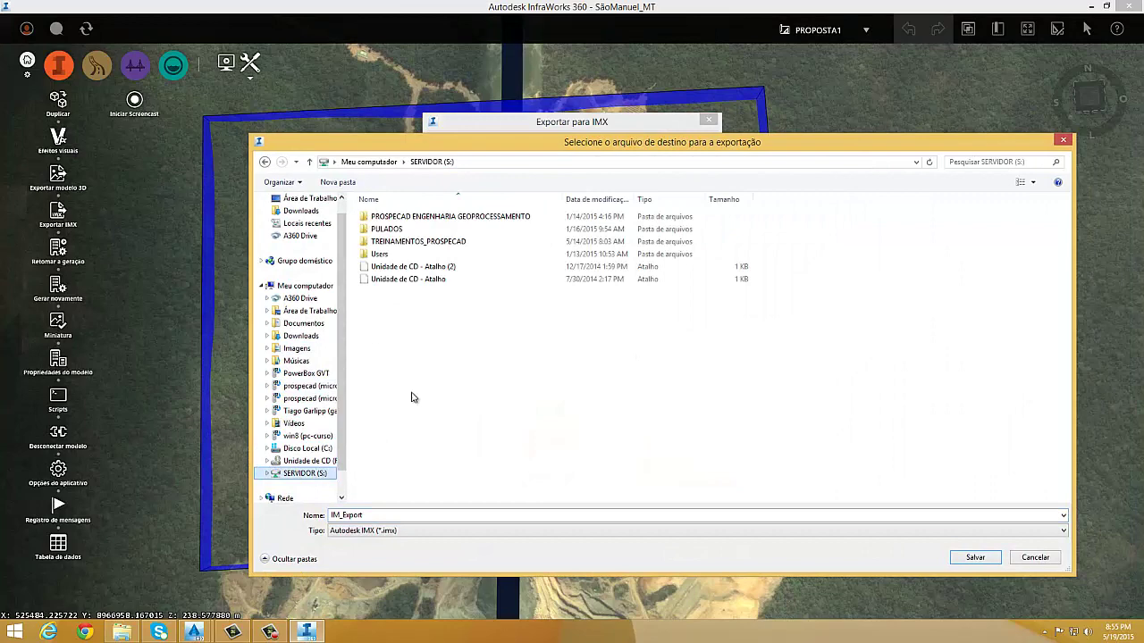
double_click(467, 217)
left_click(450, 258)
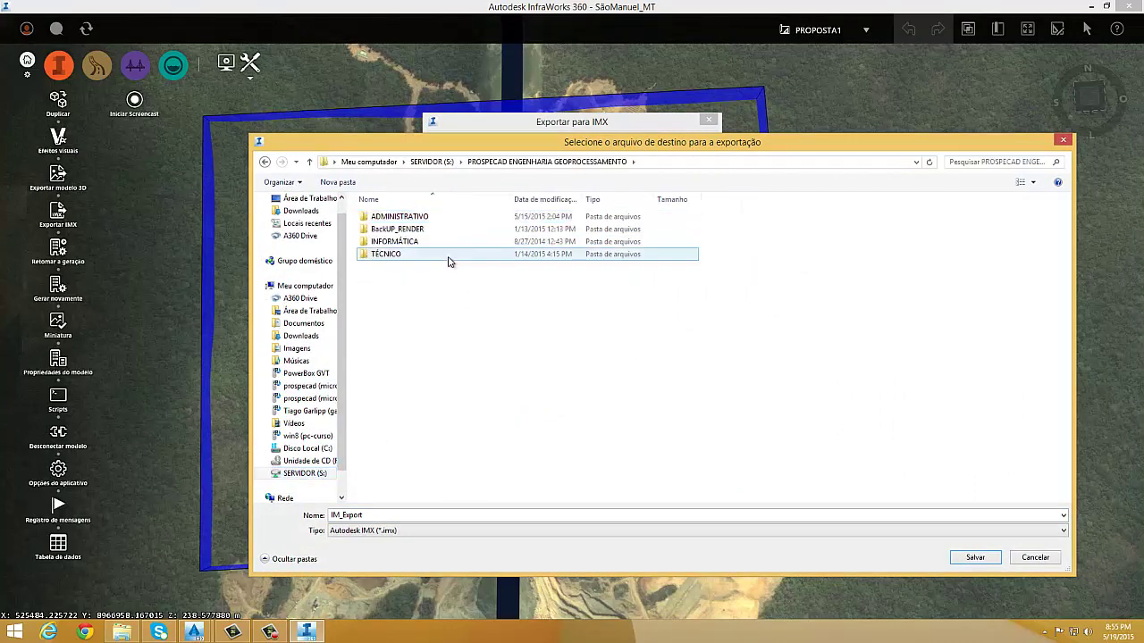
double_click(449, 258)
double_click(446, 258)
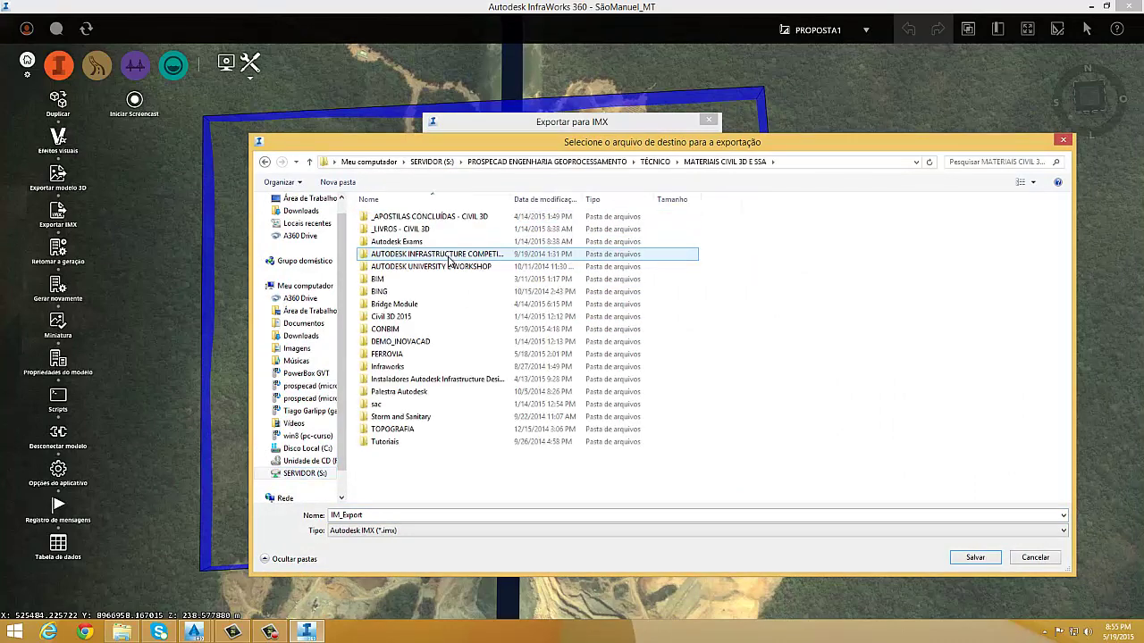
double_click(393, 329)
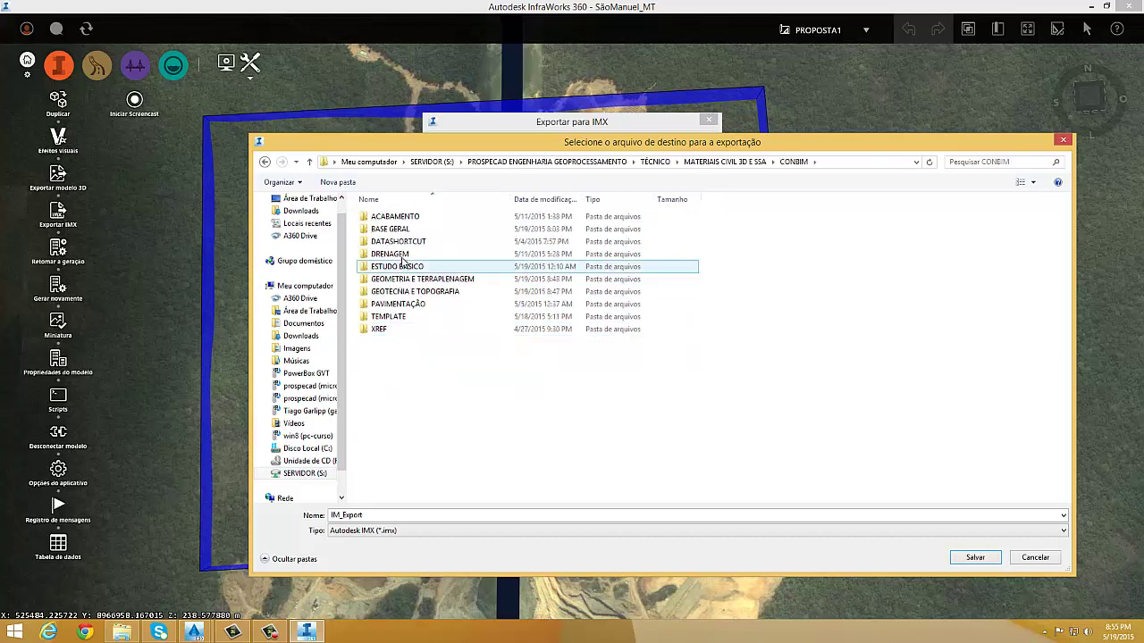
double_click(406, 268)
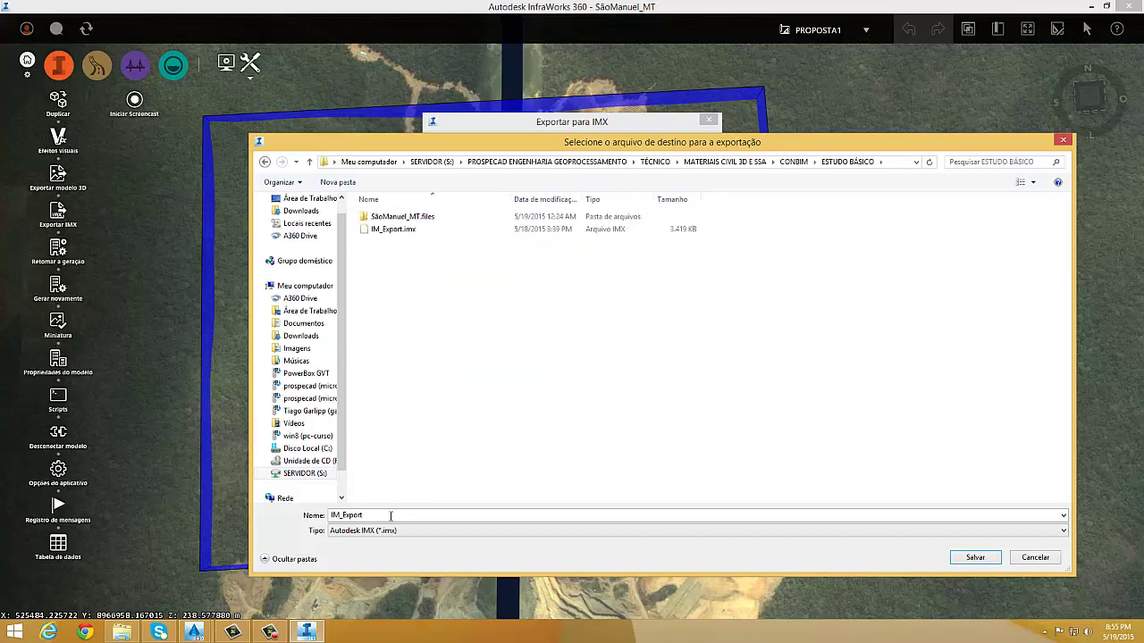
- Name the destination file ALINHAMENTOS, save that choice and export the model to IMX
double_click(386, 516)
type("AOI")
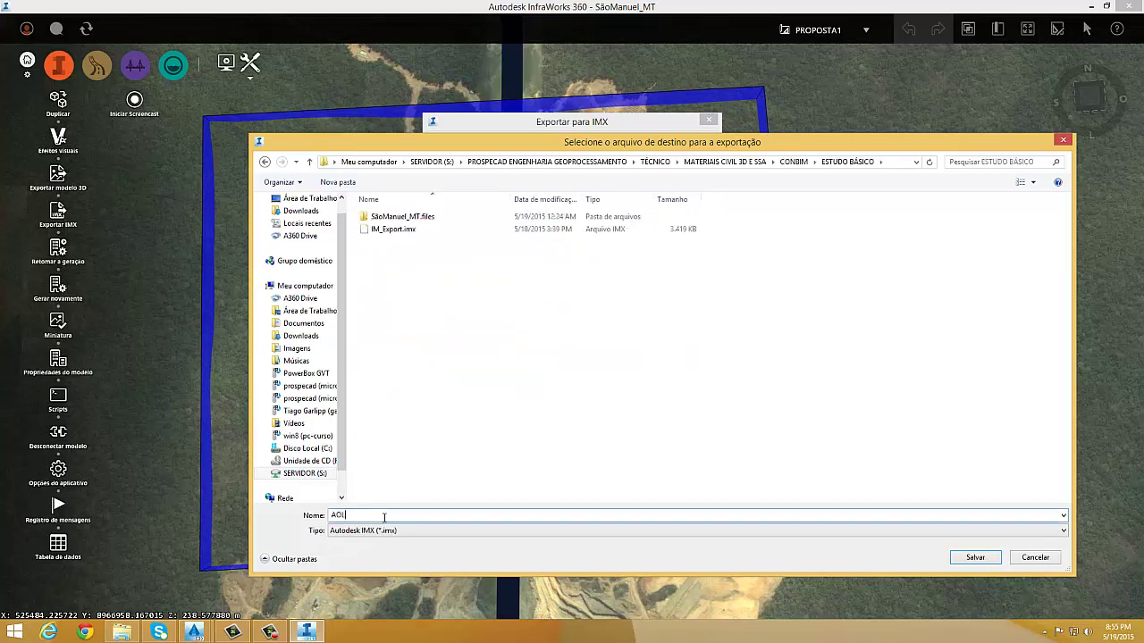
key("BackSpace")
key("BackSpace")
type("LINHAMENTOS")
key("Return")
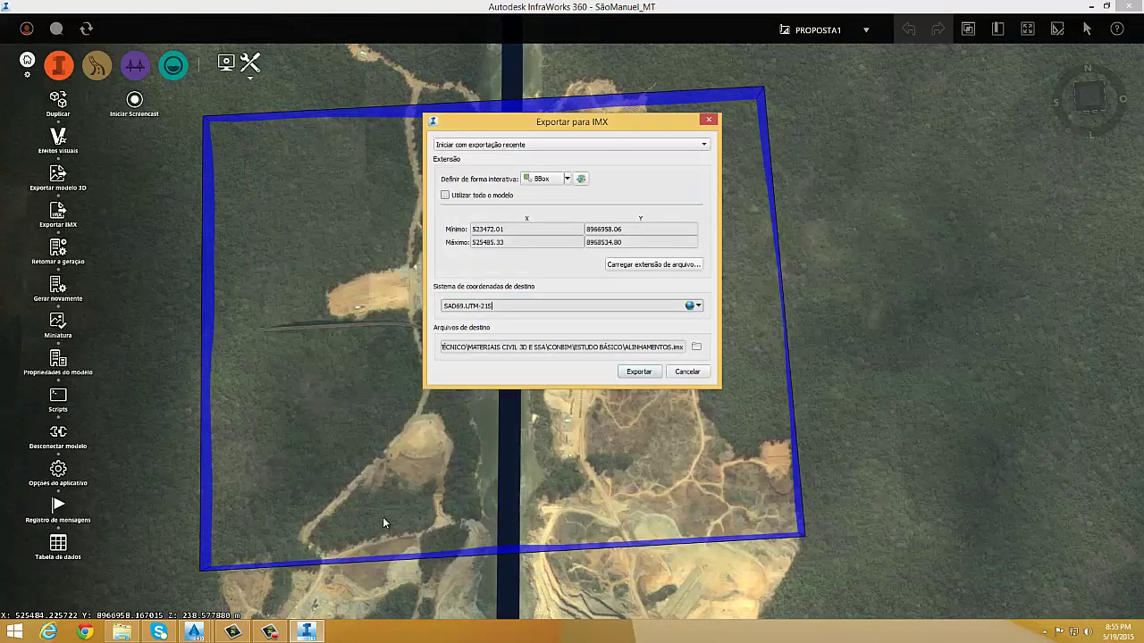
left_click(655, 371)
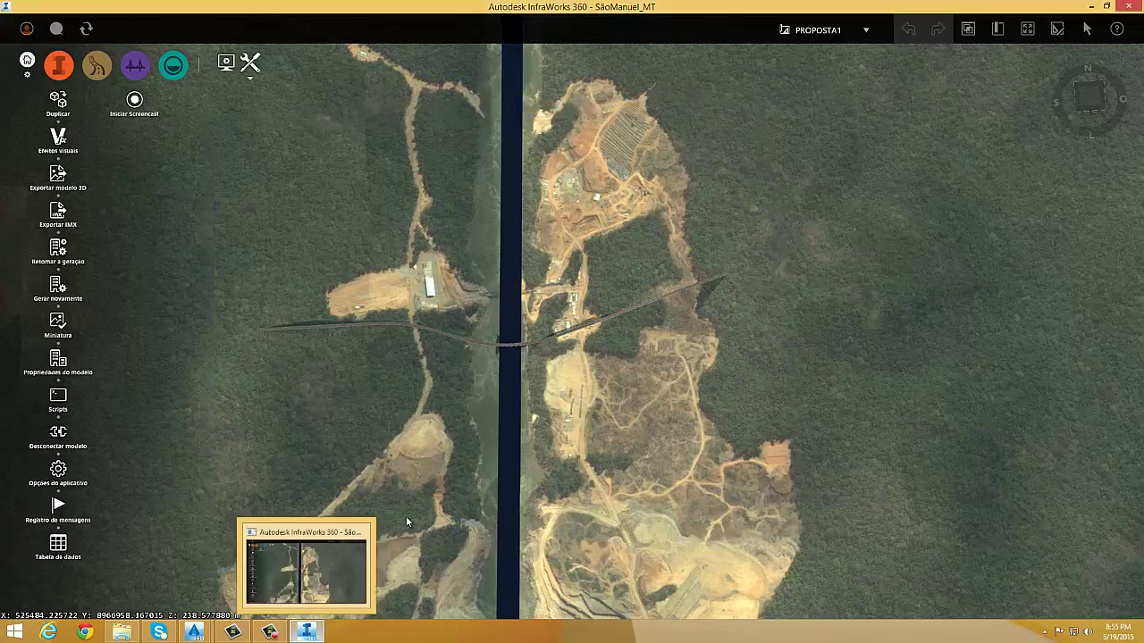
mouse_move(195, 632)
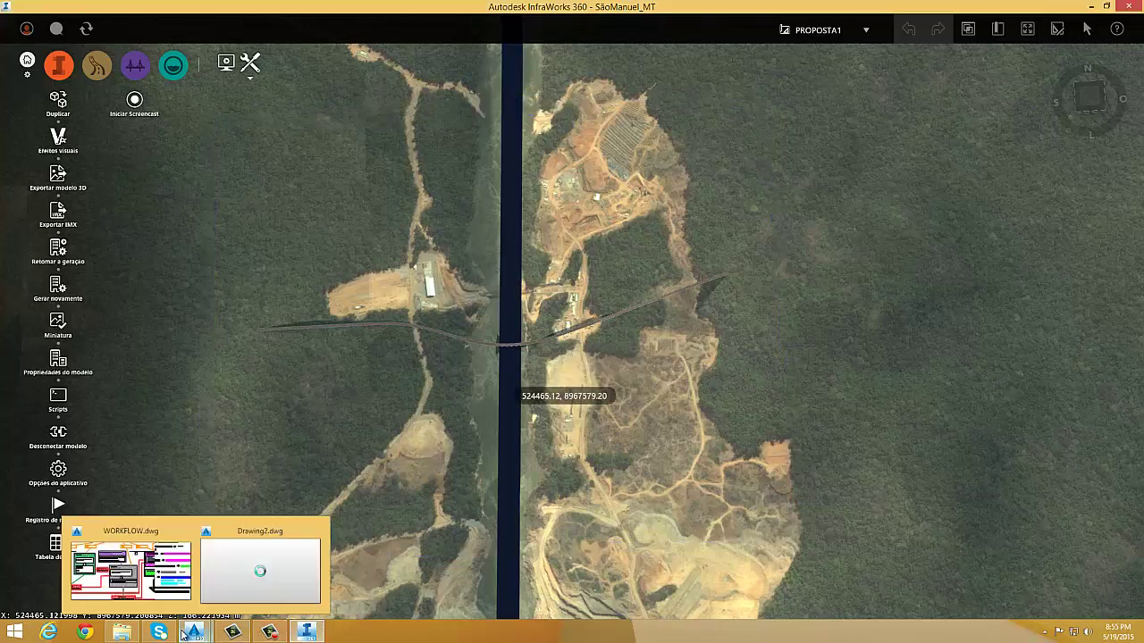
- Switch to Drawing2 in Civil 3D and choose ALINHAMENTOS.imx as the InfraWorks 360 model to open
left_click(232, 590)
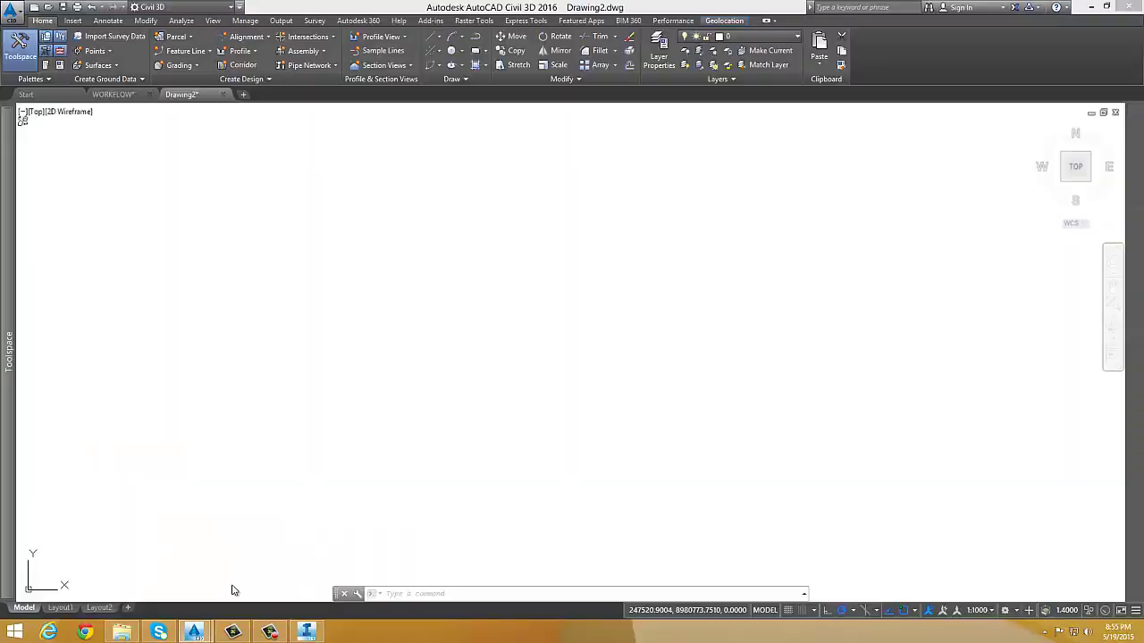
left_click(72, 20)
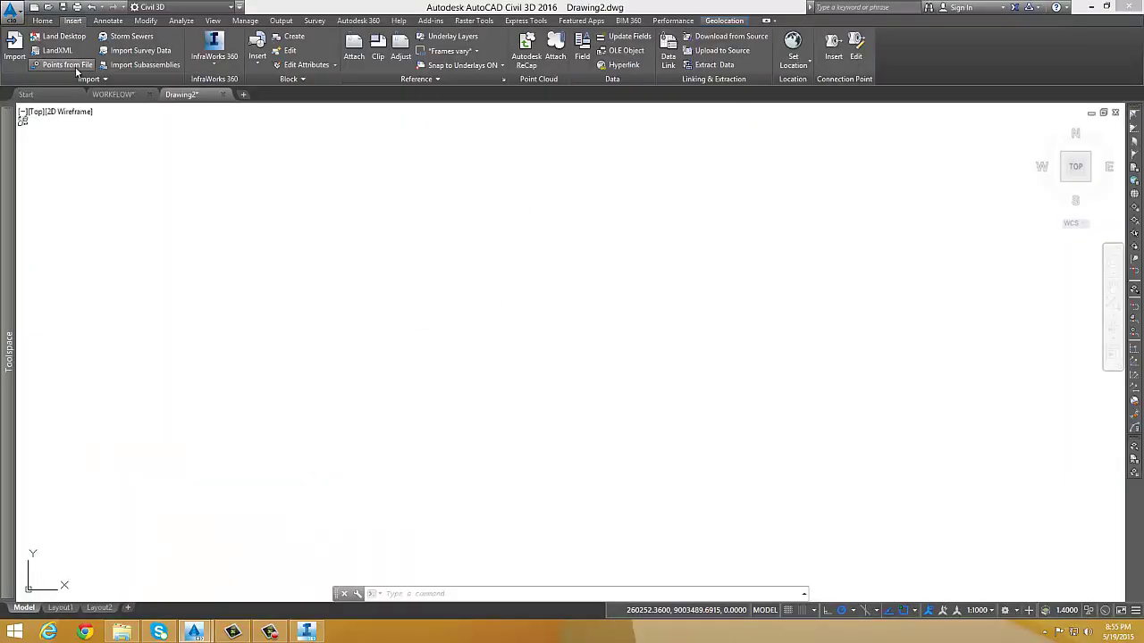
left_click(211, 68)
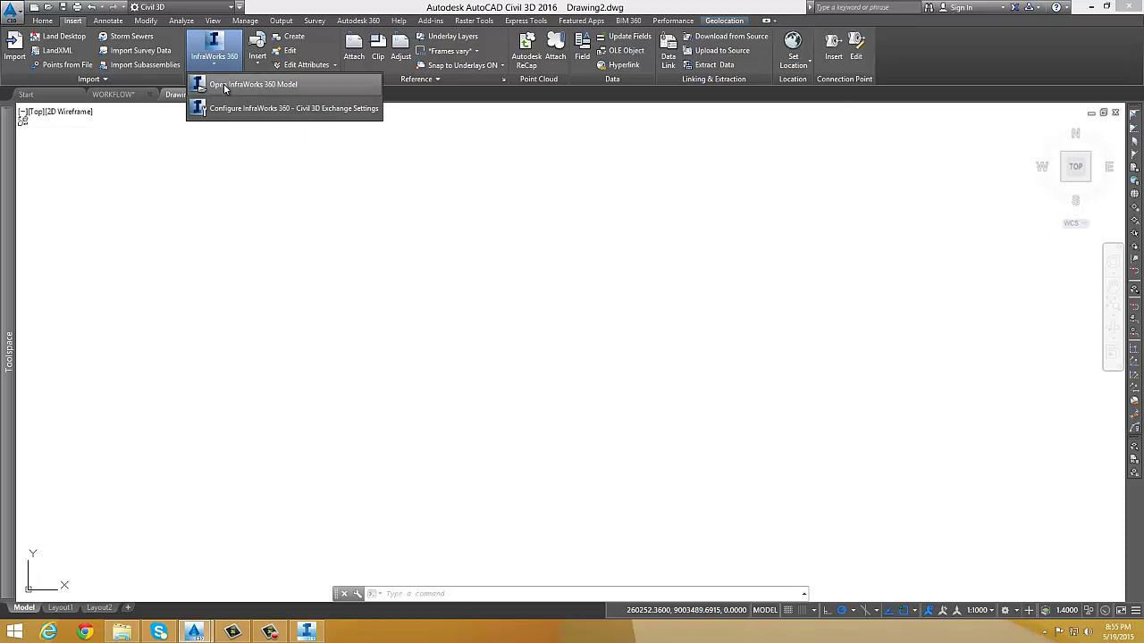
left_click(224, 86)
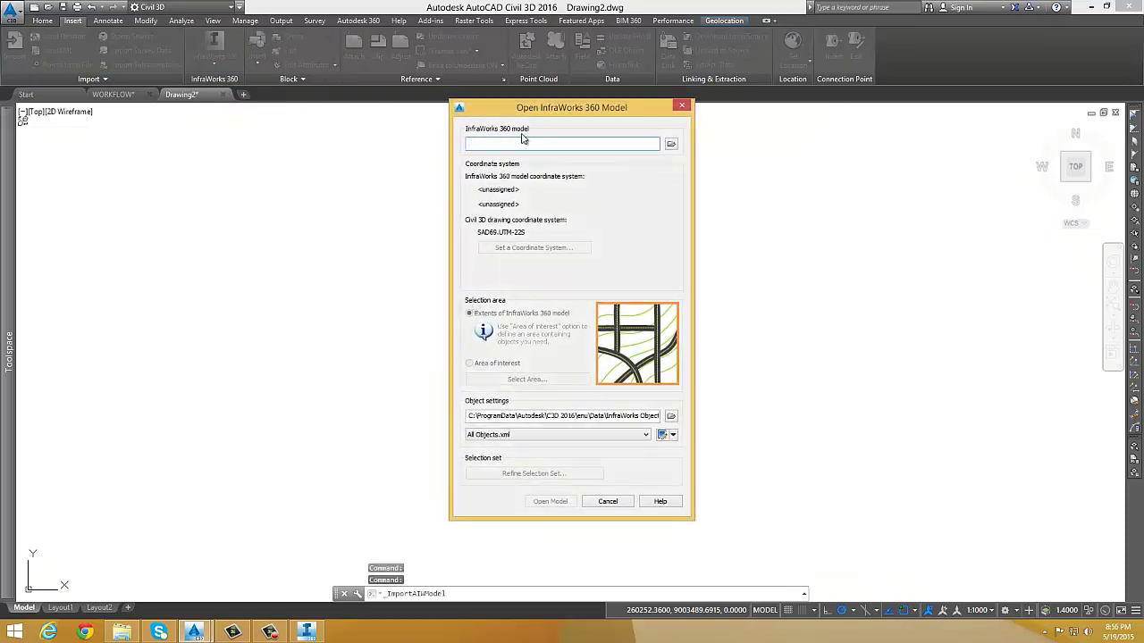
left_click(671, 145)
left_click(500, 228)
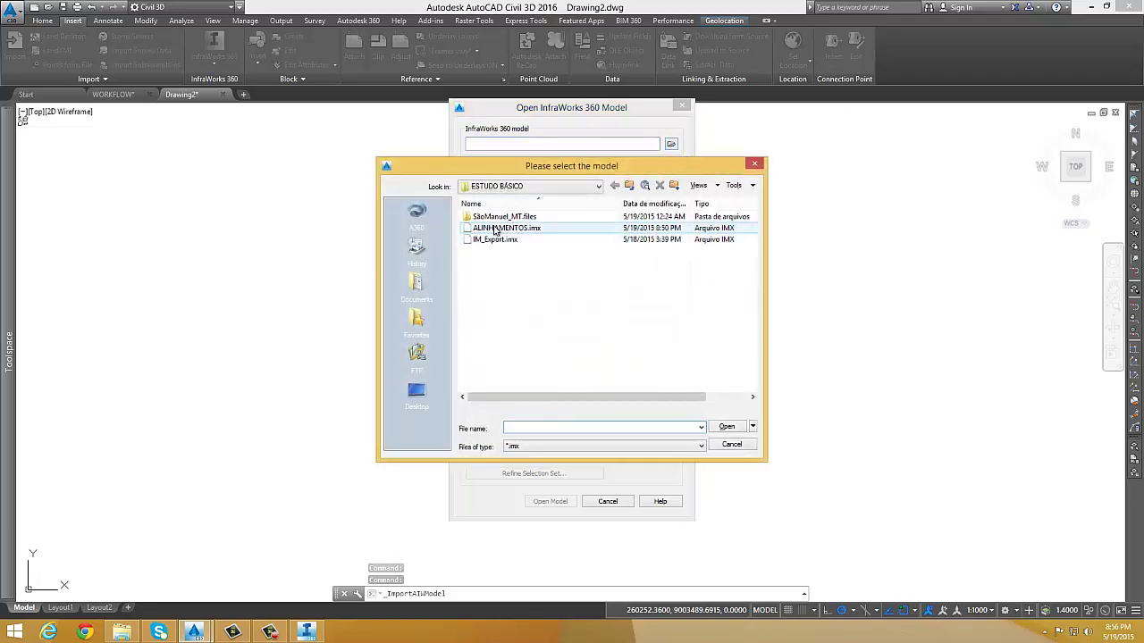
left_click(727, 428)
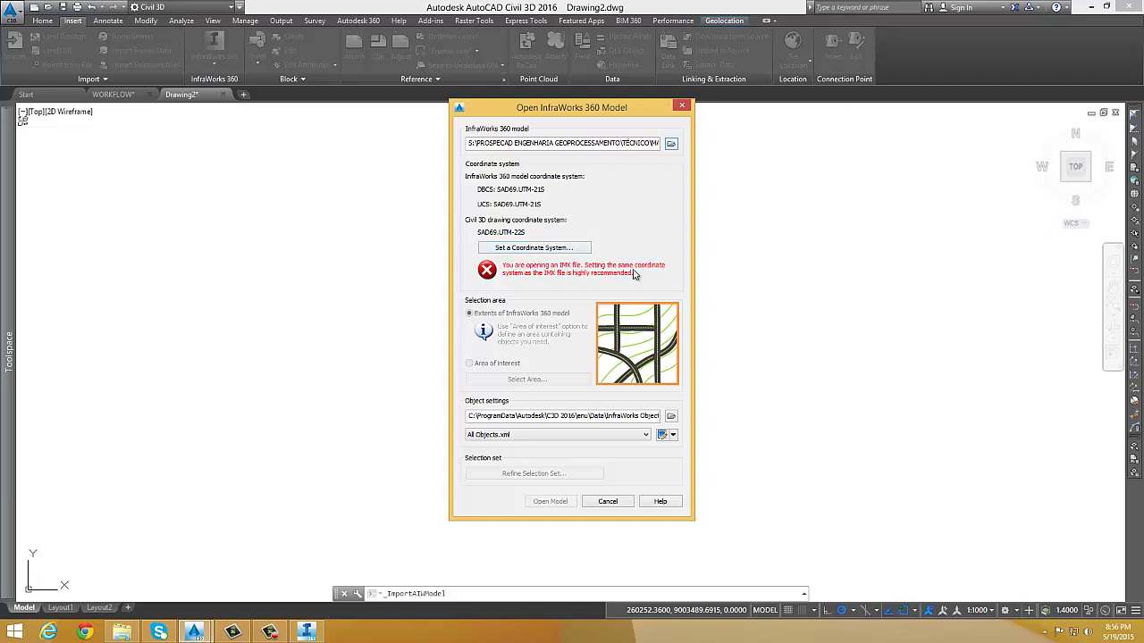
- Assign the InfraWorks model's coordinate system SAD69.UTM-21S to the drawing and import the model
left_click(533, 250)
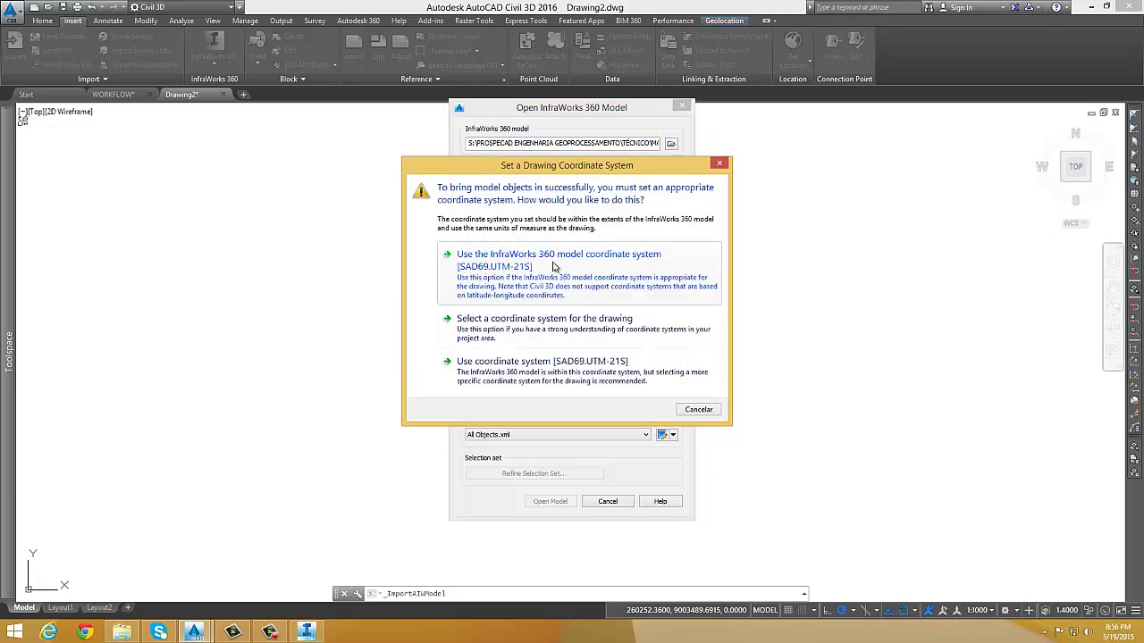
left_click(561, 264)
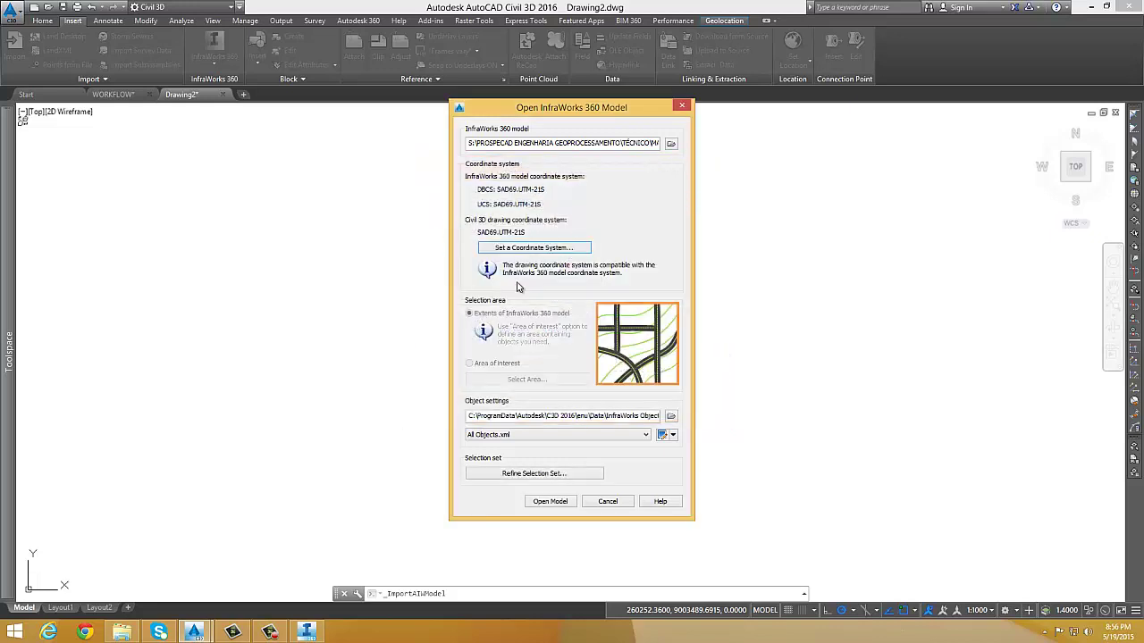
left_click(550, 502)
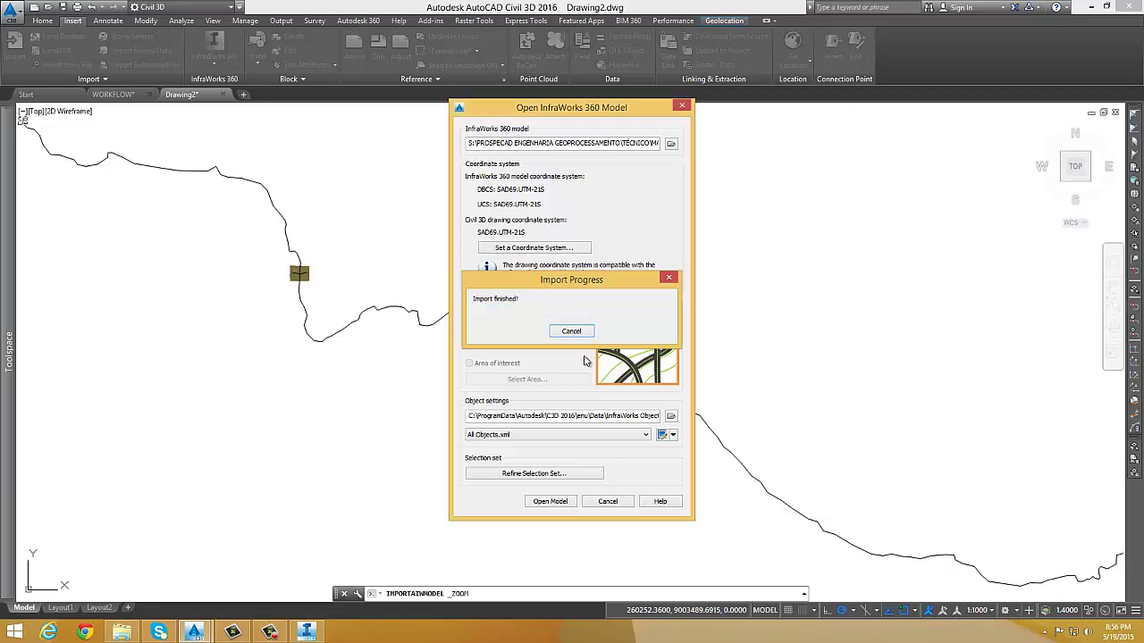
- Regenerate the drawing display at the imported road alignment near the bridge
scroll(295, 273, "up", 10)
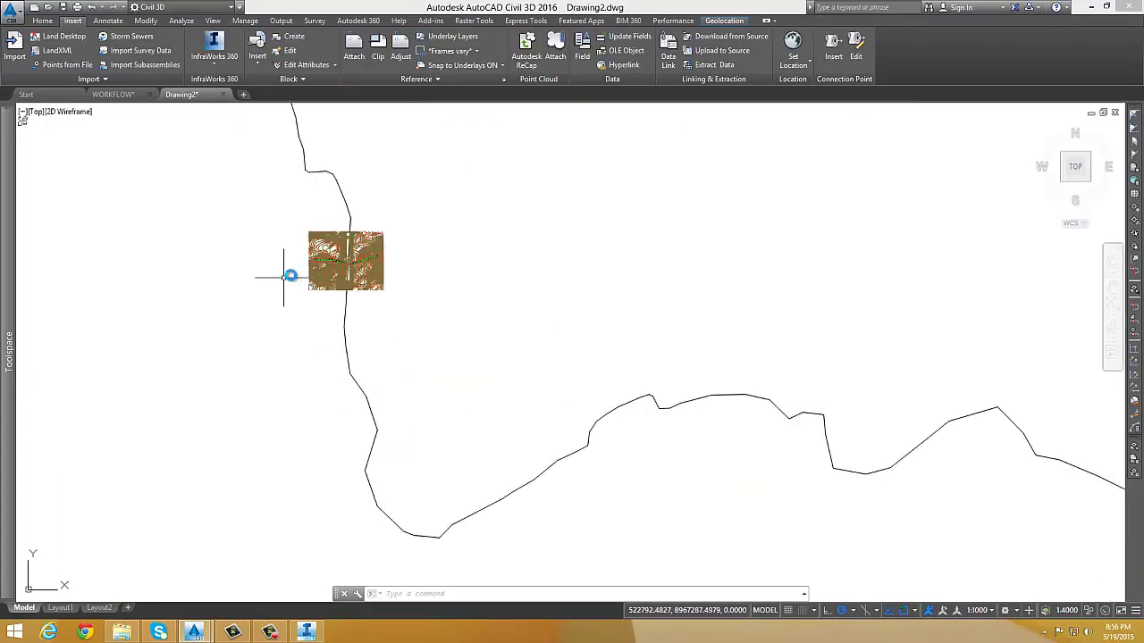
scroll(425, 269, "up", 10)
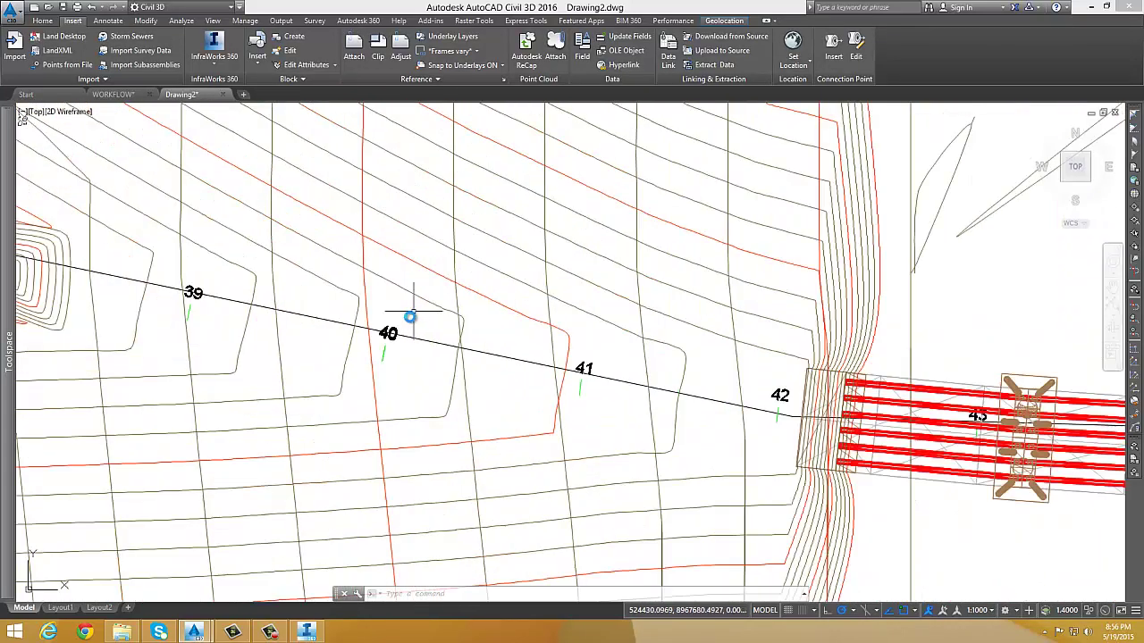
key("Return")
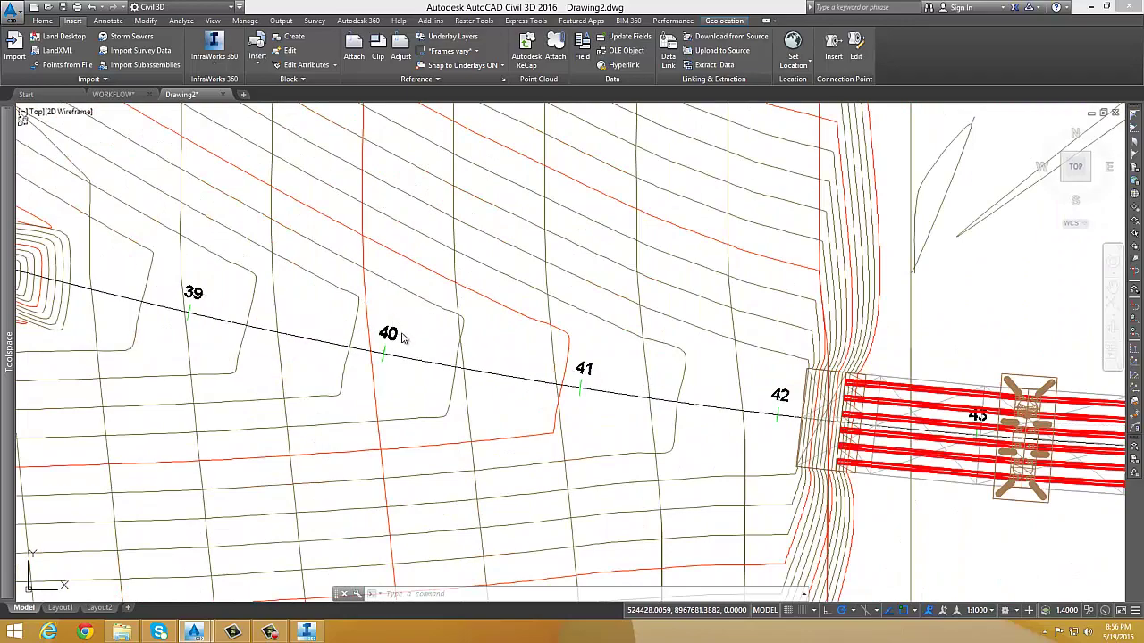
- Inspect the imported bridge in 3D with the Object Viewer, orbiting around it, and return to the drawing
scroll(405, 335, "down", 7)
scroll(583, 329, "up", 3)
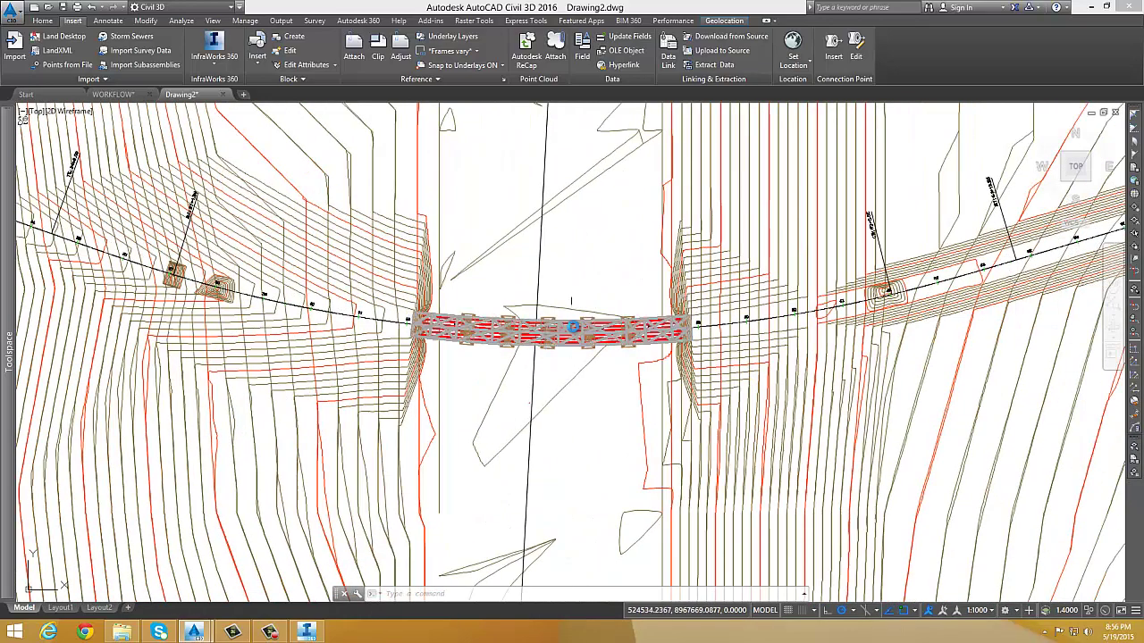
scroll(590, 322, "up", 3)
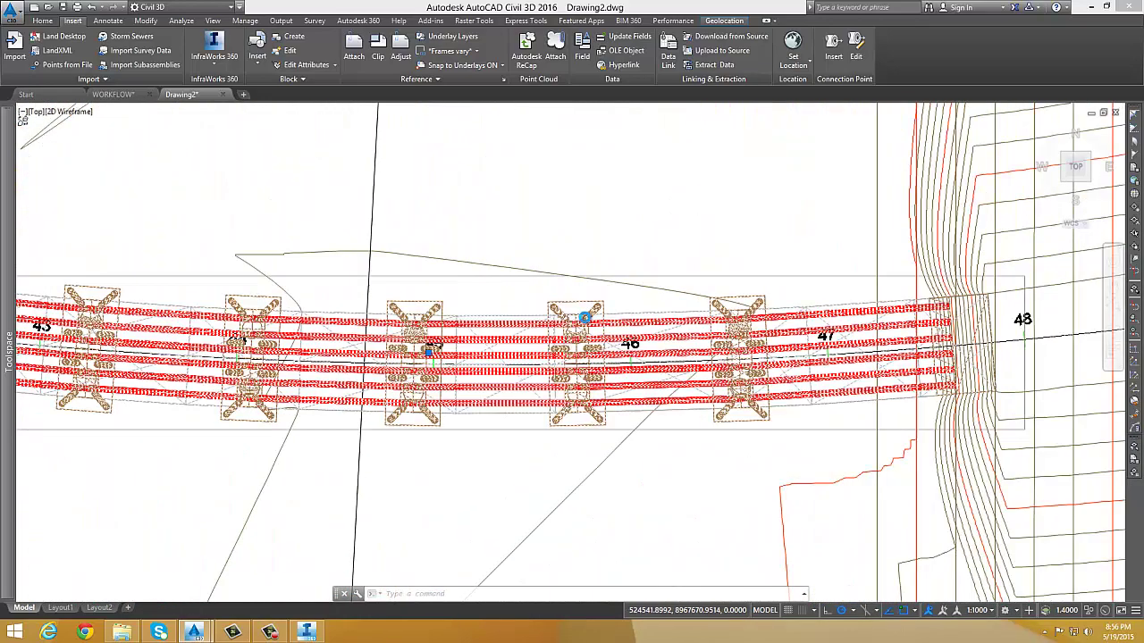
scroll(581, 320, "down", 4)
right_click(600, 465)
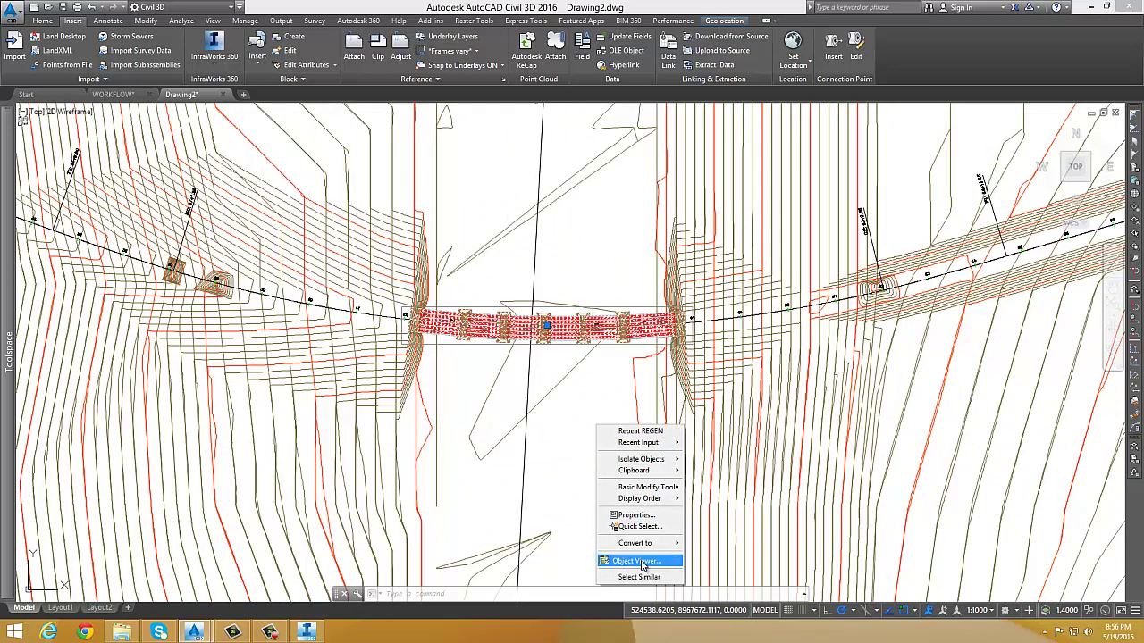
left_click(622, 560)
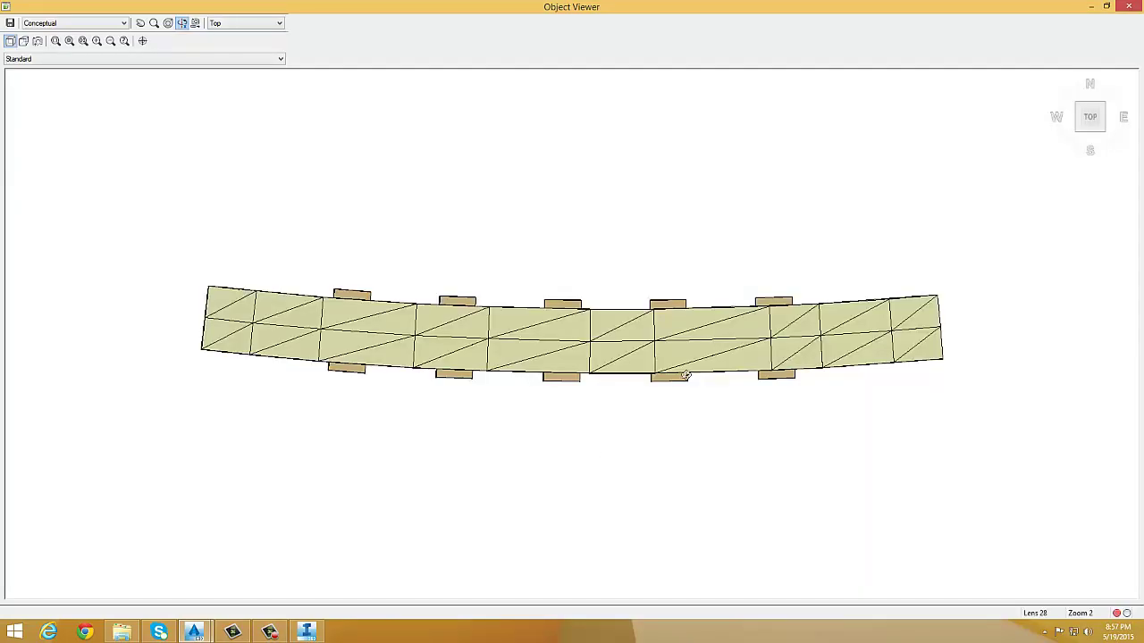
left_click_drag(686, 375, 682, 195)
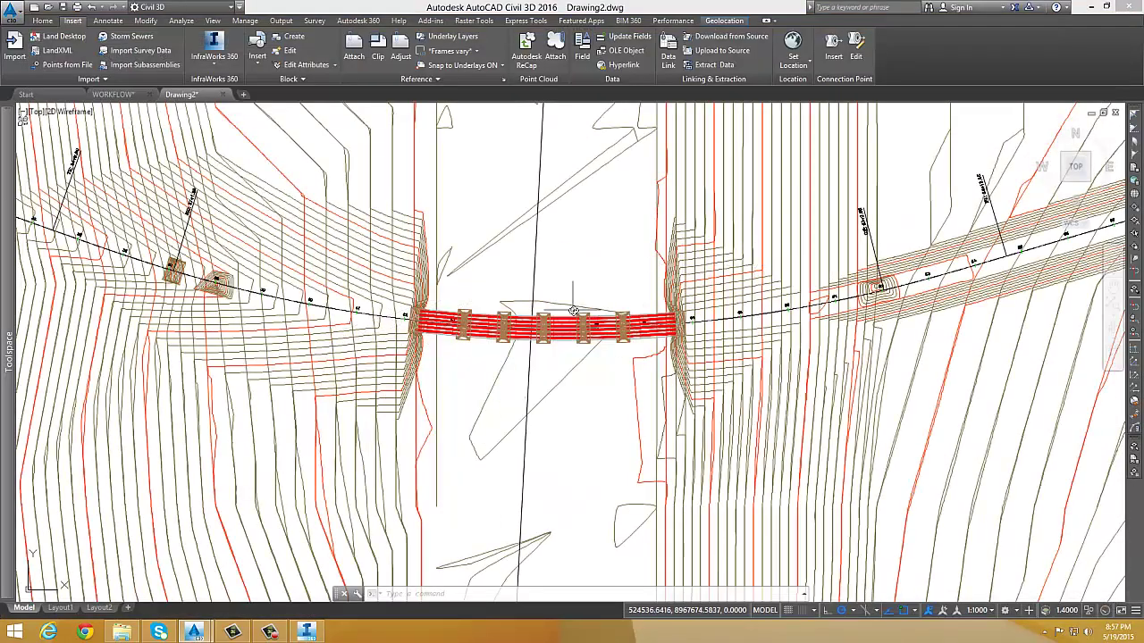
- Inspect the proposed ground surface along the road in 3D with the Object Viewer, and return to the drawing
scroll(478, 330, "down", 3)
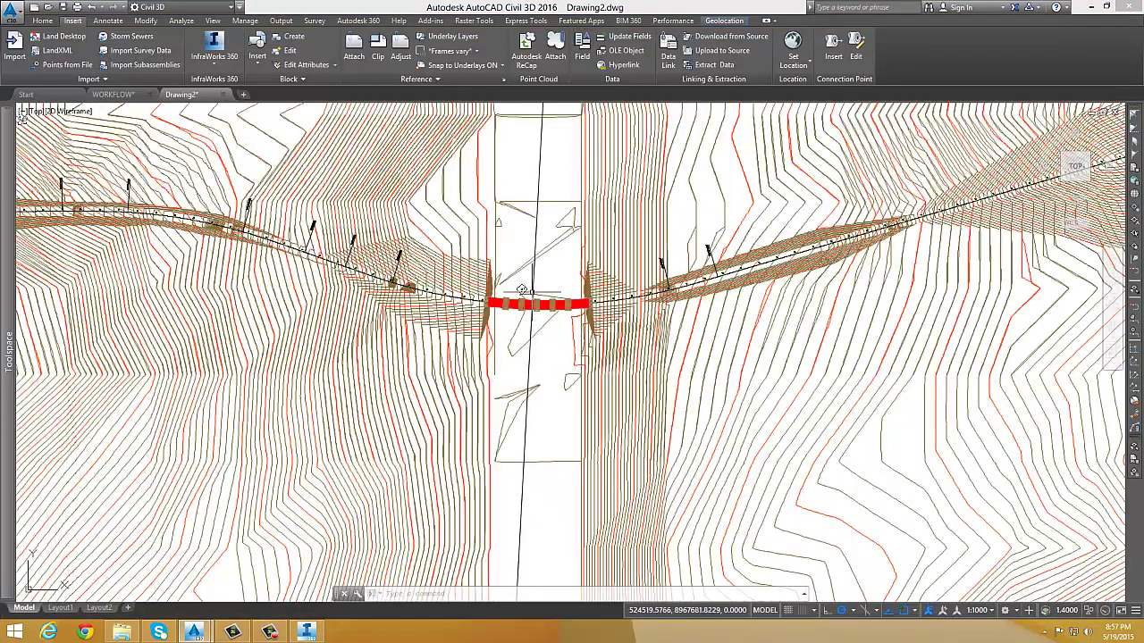
middle_click_drag(380, 274, 489, 331)
left_click(286, 326)
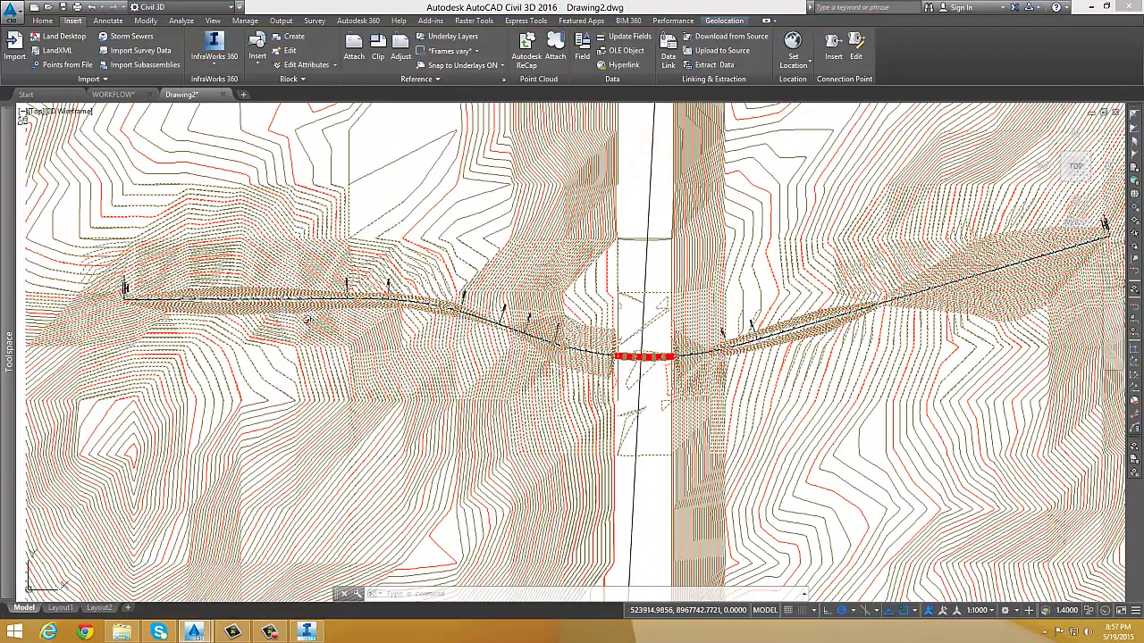
right_click(427, 257)
left_click(467, 422)
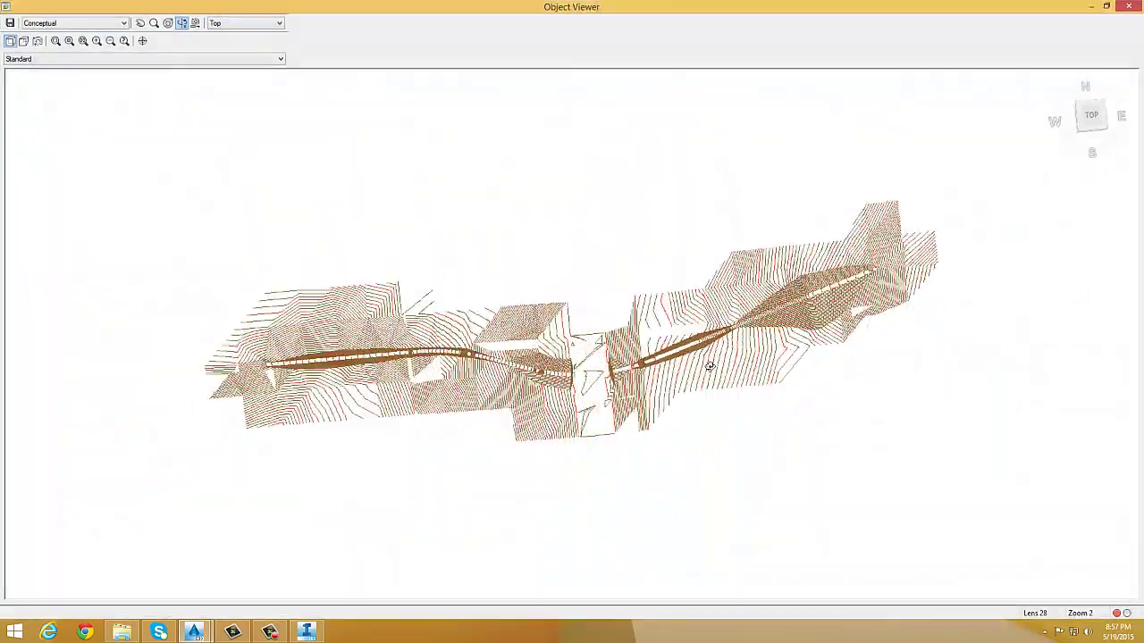
mouse_move(709, 363)
left_mouse_down()
mouse_move(673, 314)
mouse_move(565, 314)
left_mouse_up()
scroll(659, 334, "up", 5)
key("Escape")
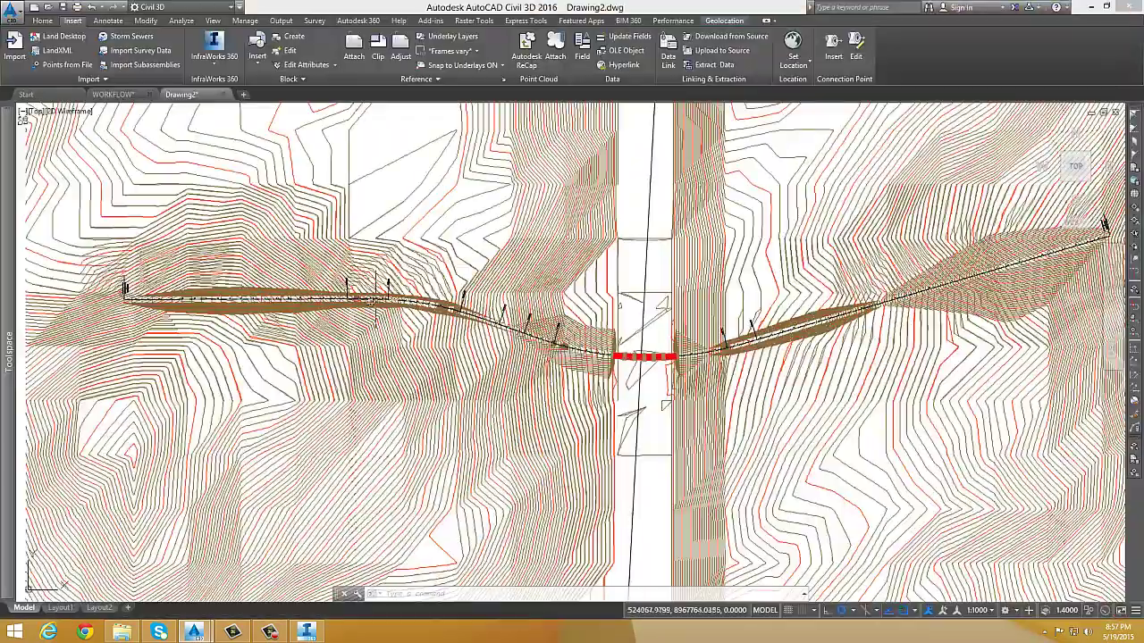
- Highlight the AIW_Proposed_Ground surface and examine its contours along the road up to the bridge, then clear the selection
left_click(319, 296)
scroll(156, 295, "up", 4)
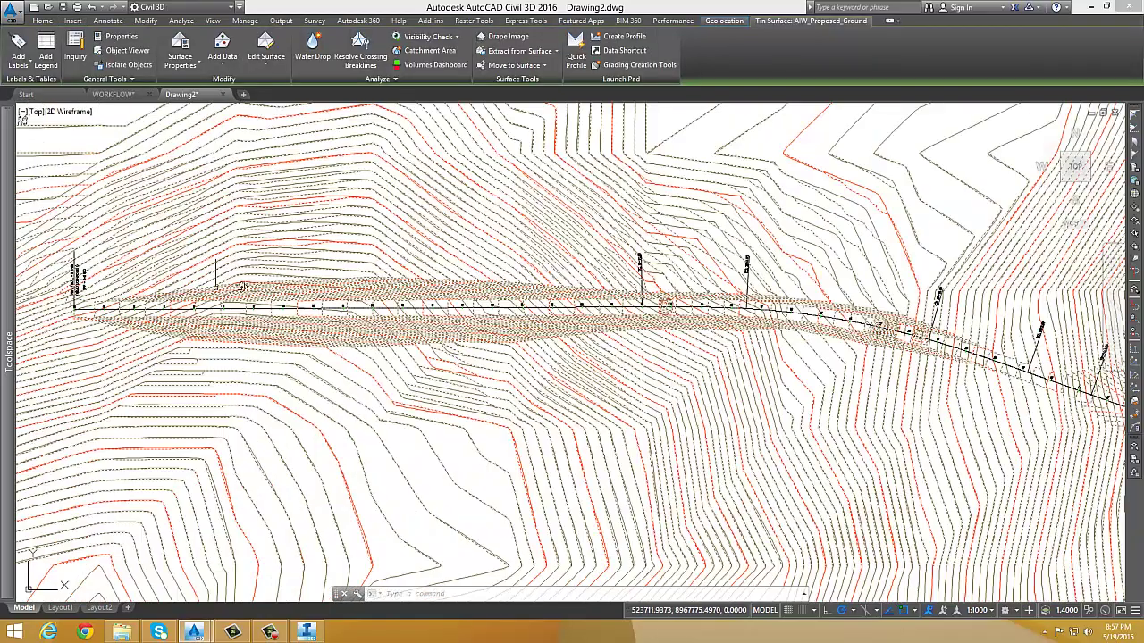
middle_click_drag(983, 349, 419, 248)
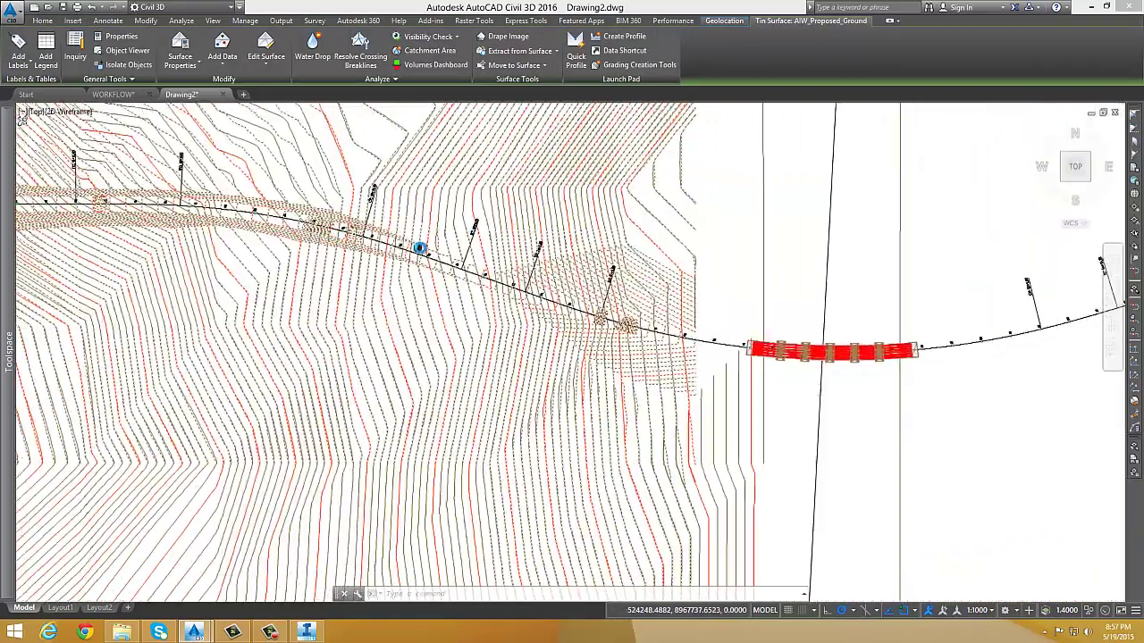
scroll(487, 280, "down", 5)
middle_click_drag(700, 305, 646, 395)
key("Escape")
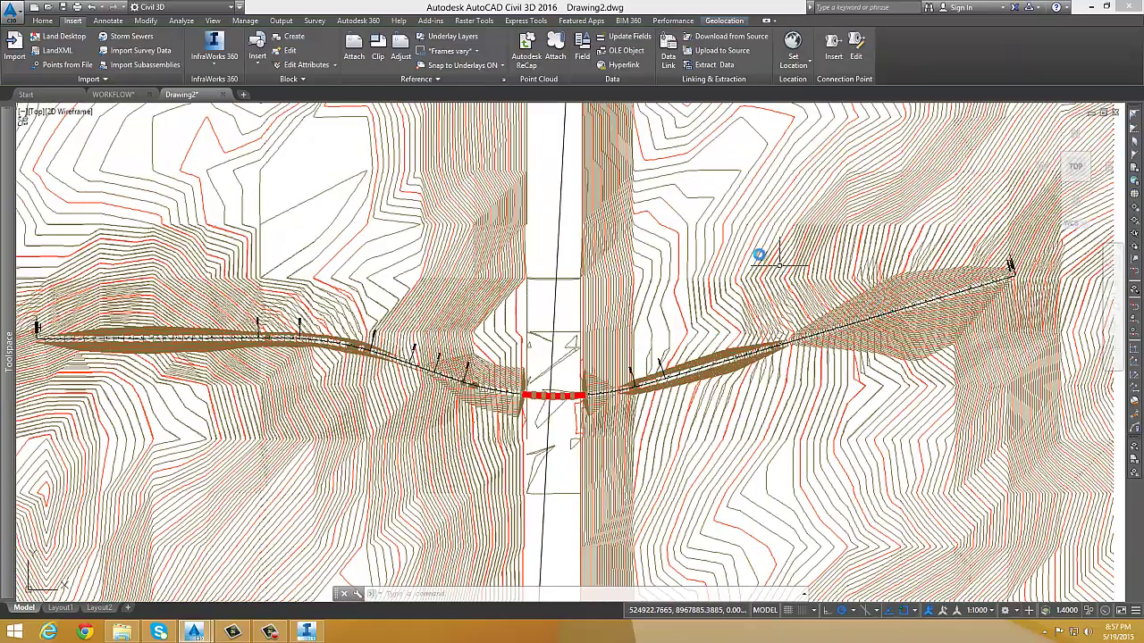
- Inspect the AIW_Existing_Ground surface in 3D with the Object Viewer, orbiting the terrain, and return to the drawing
left_click(712, 237)
scroll(616, 283, "down", 5)
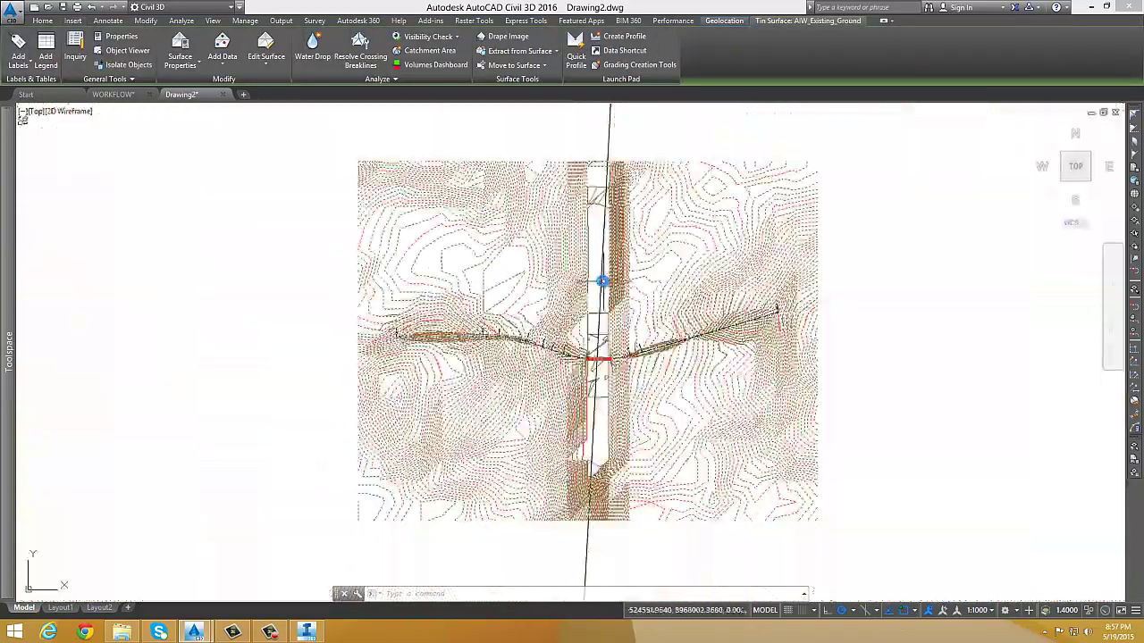
right_click(604, 282)
left_click(630, 447)
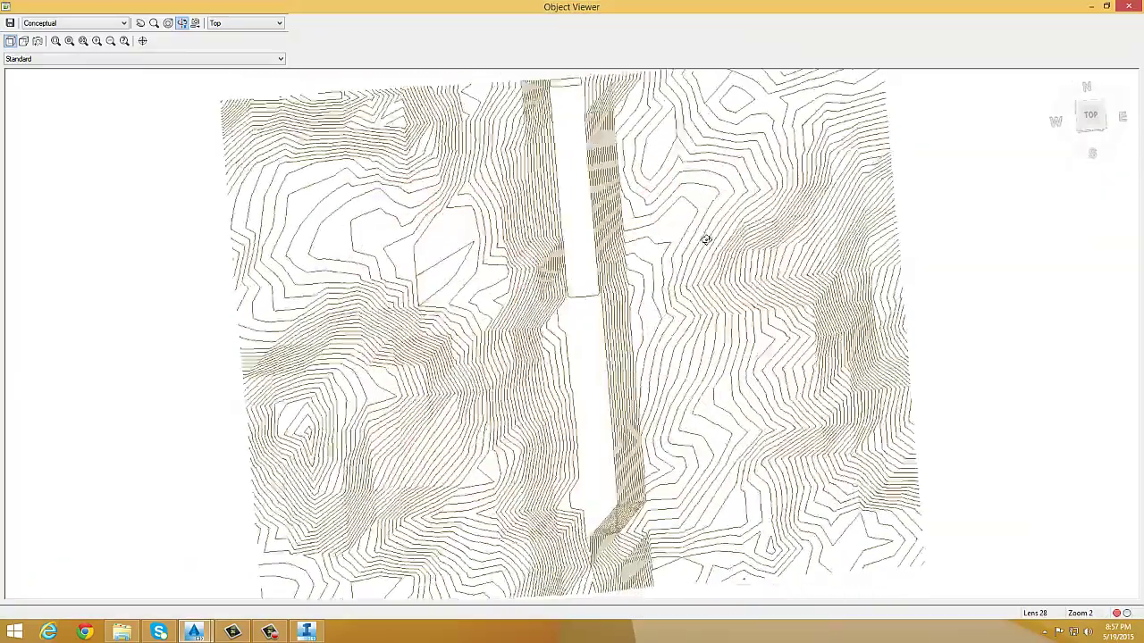
mouse_move(704, 239)
left_mouse_down()
mouse_move(636, 390)
mouse_move(617, 296)
left_mouse_up()
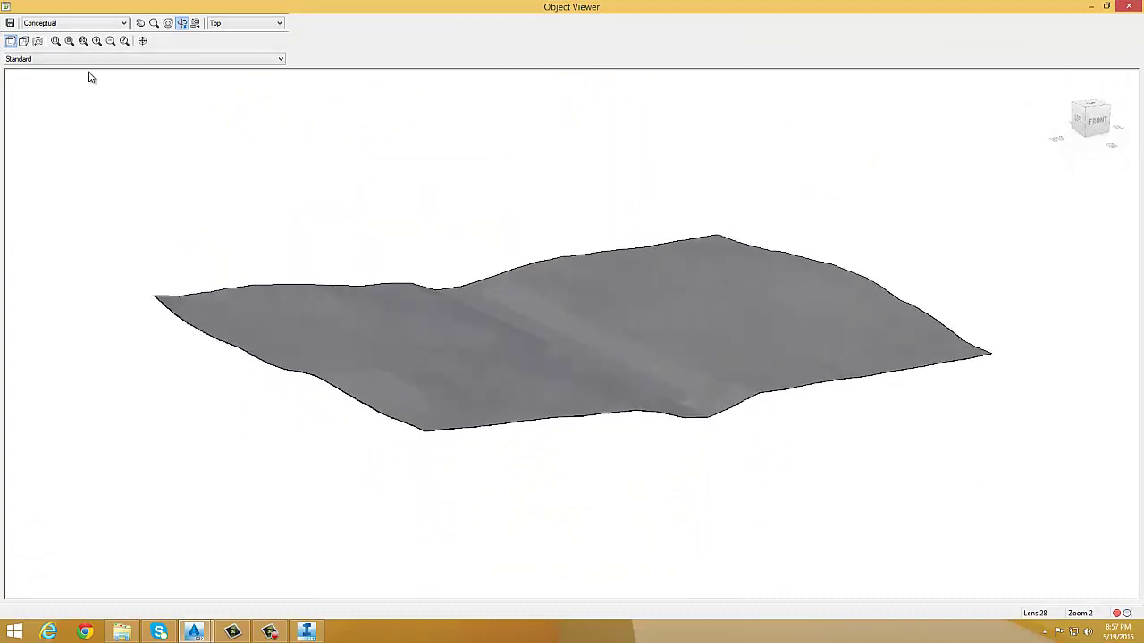
left_click_drag(665, 352, 659, 358)
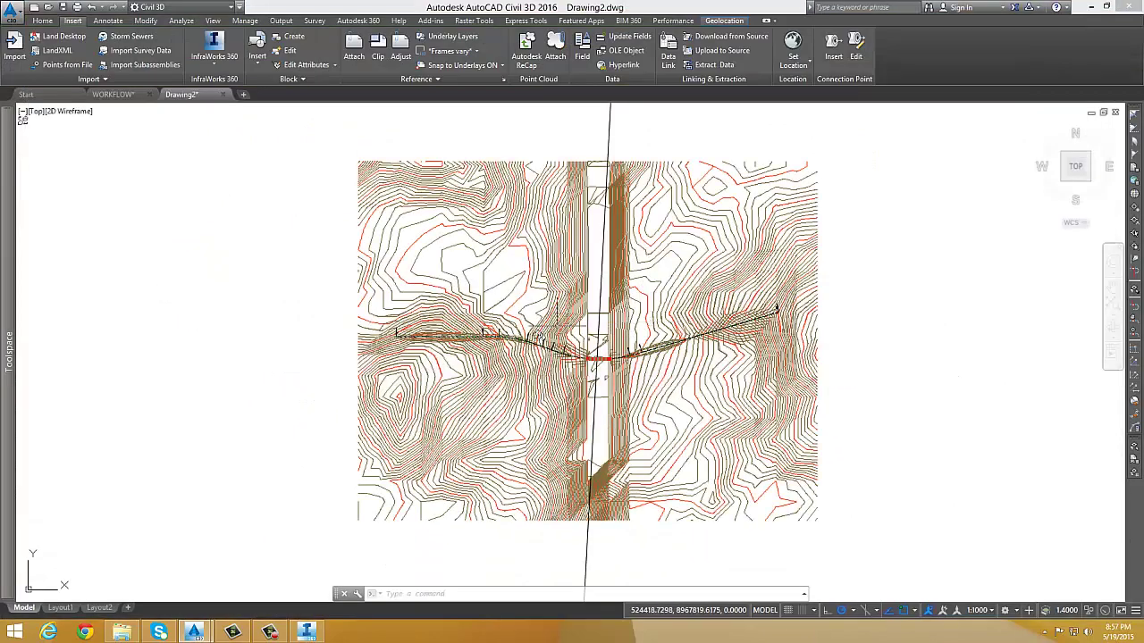
- Start Create Profile from Surface for alignment 1
scroll(686, 331, "down", 2)
middle_click_drag(686, 331, 452, 309)
scroll(454, 304, "down", 5)
scroll(462, 309, "up", 5)
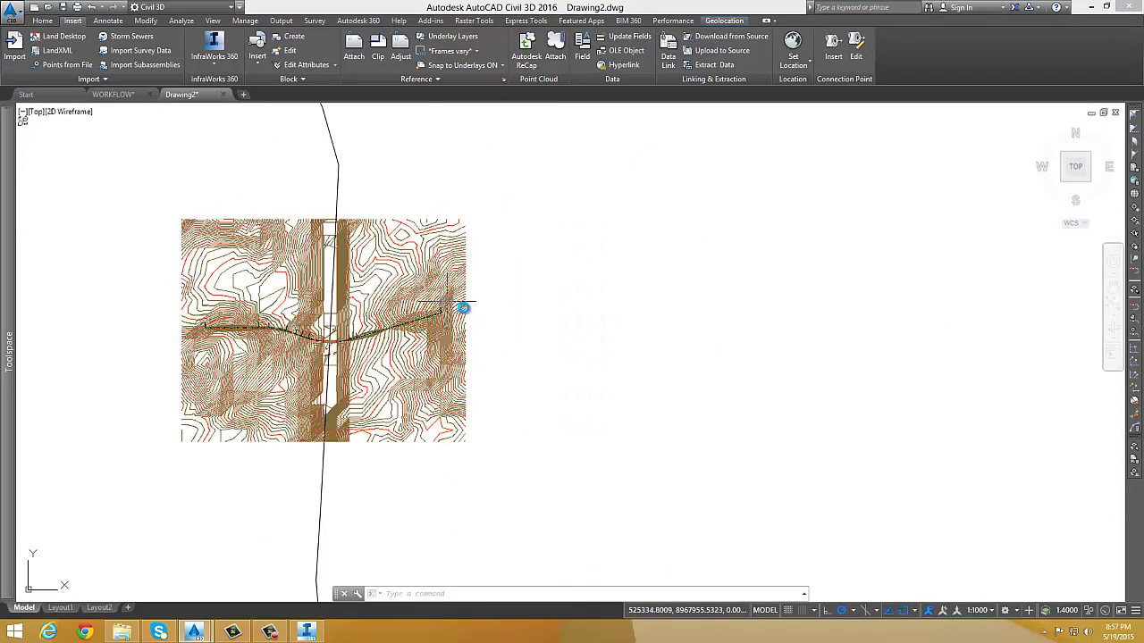
left_click(42, 20)
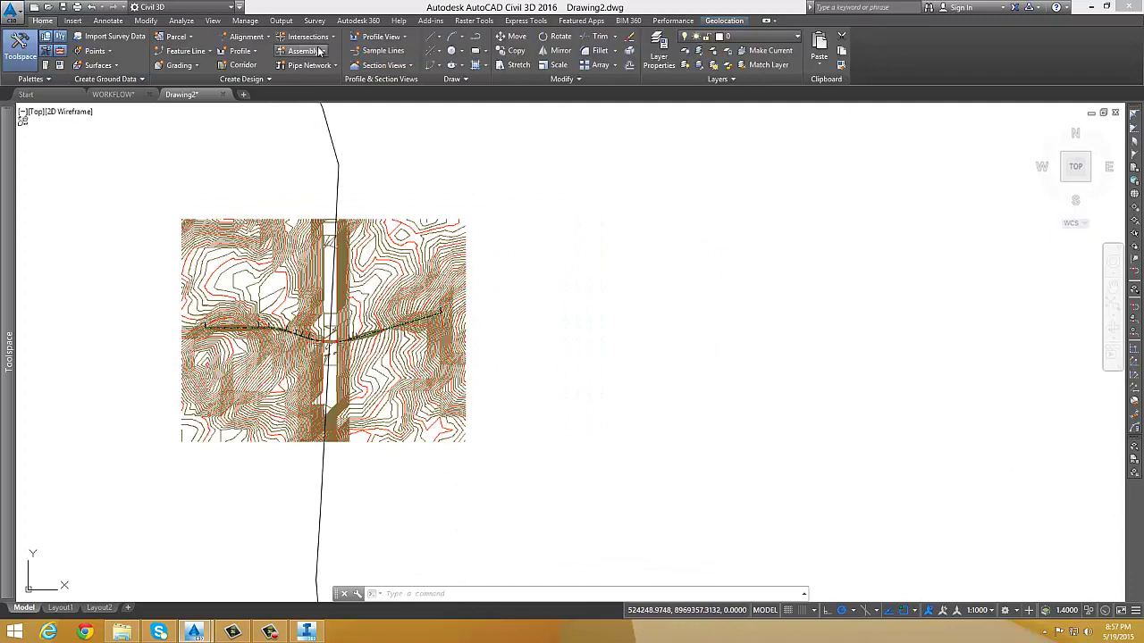
left_click(245, 51)
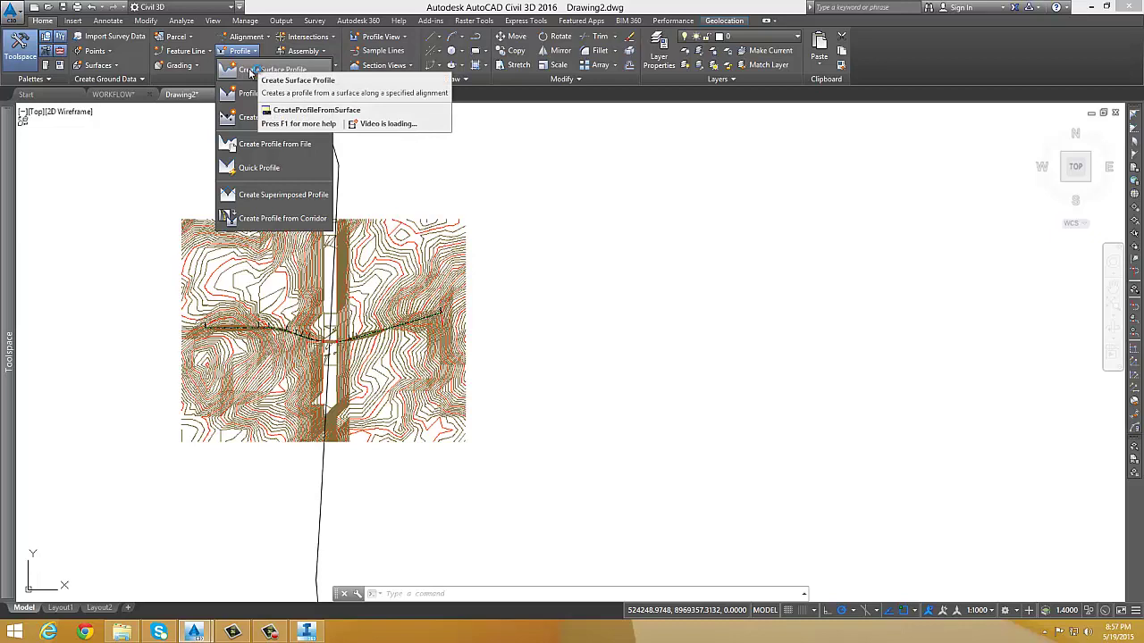
left_click(250, 72)
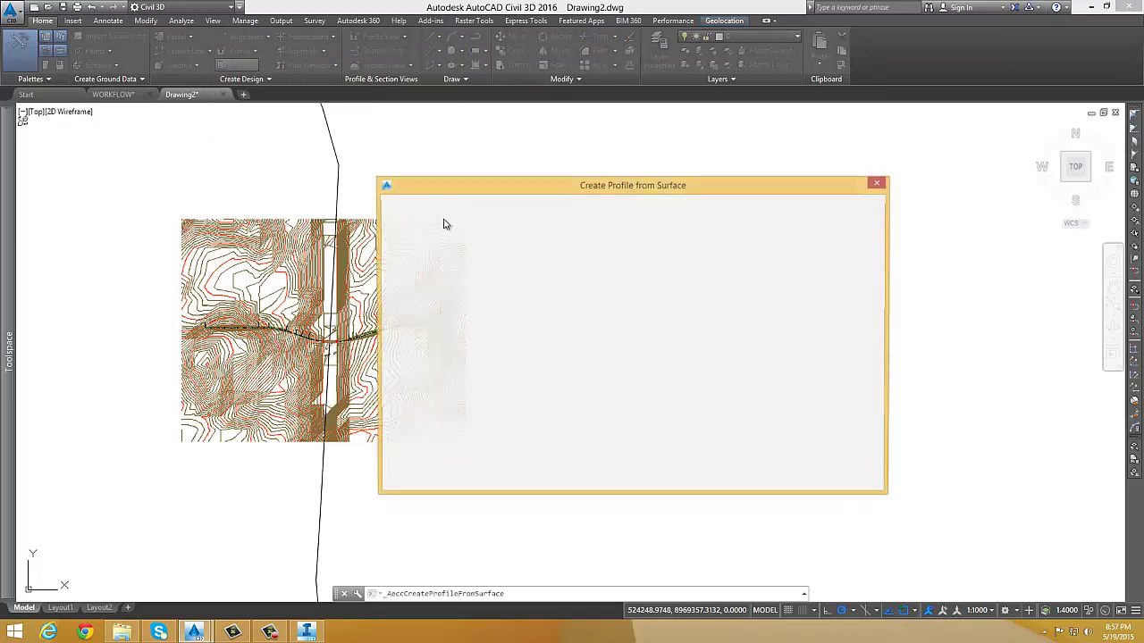
left_click_drag(527, 193, 477, 167)
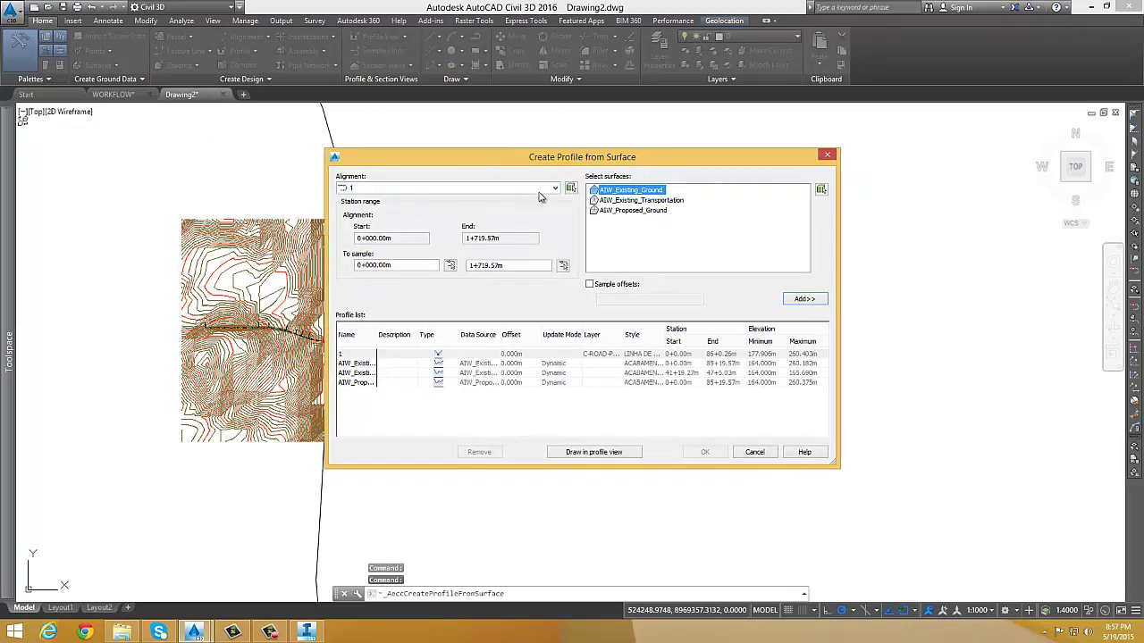
- Review the chosen alignment, the available surfaces and the existing ground and design profiles listed, enlarging the dialog to read them
left_click(541, 190)
left_click(541, 189)
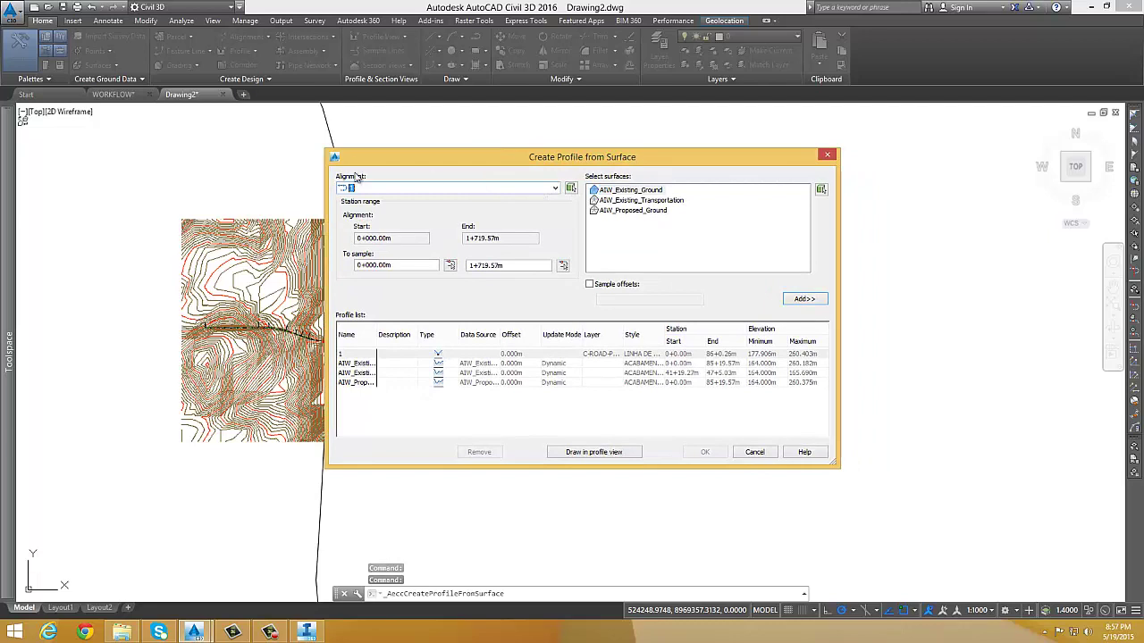
left_click(631, 192)
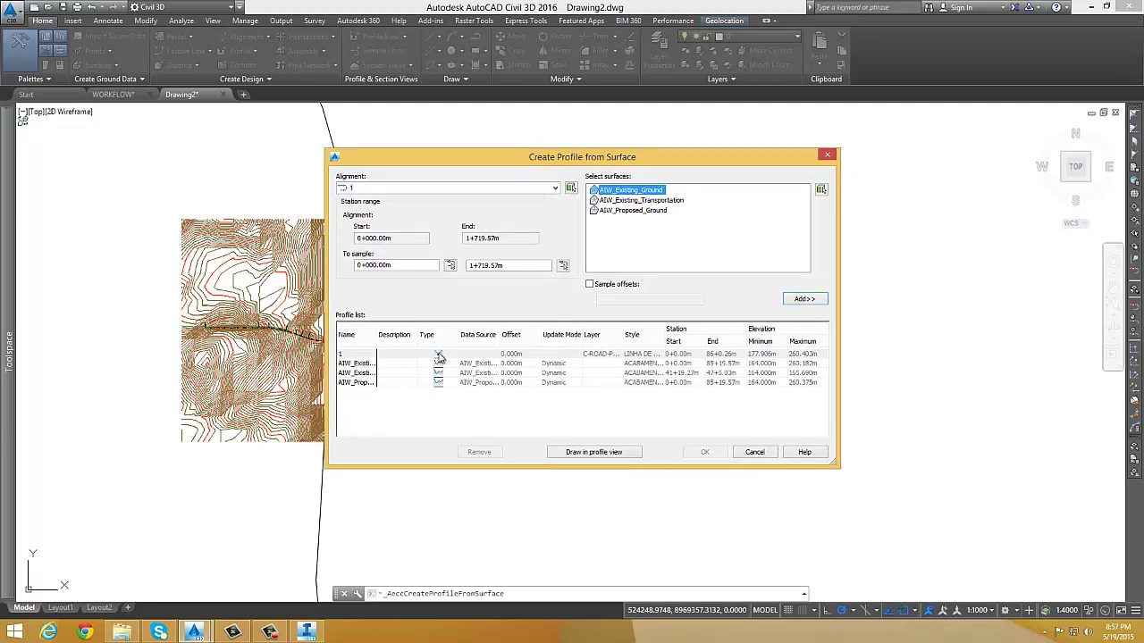
left_click(366, 364)
left_click(369, 382)
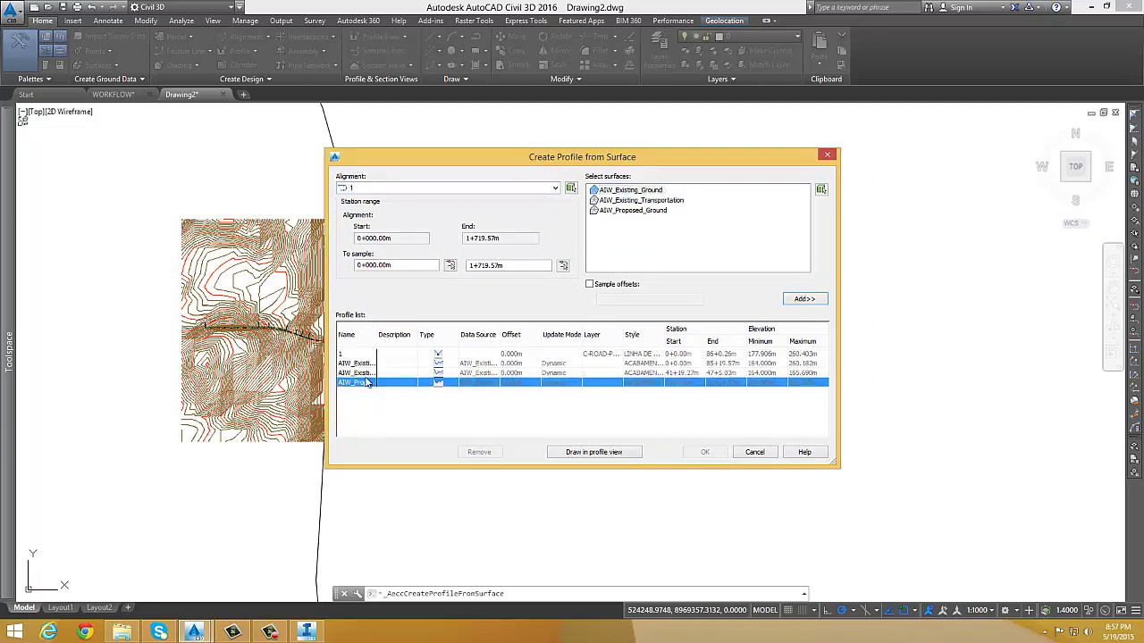
left_click(542, 372)
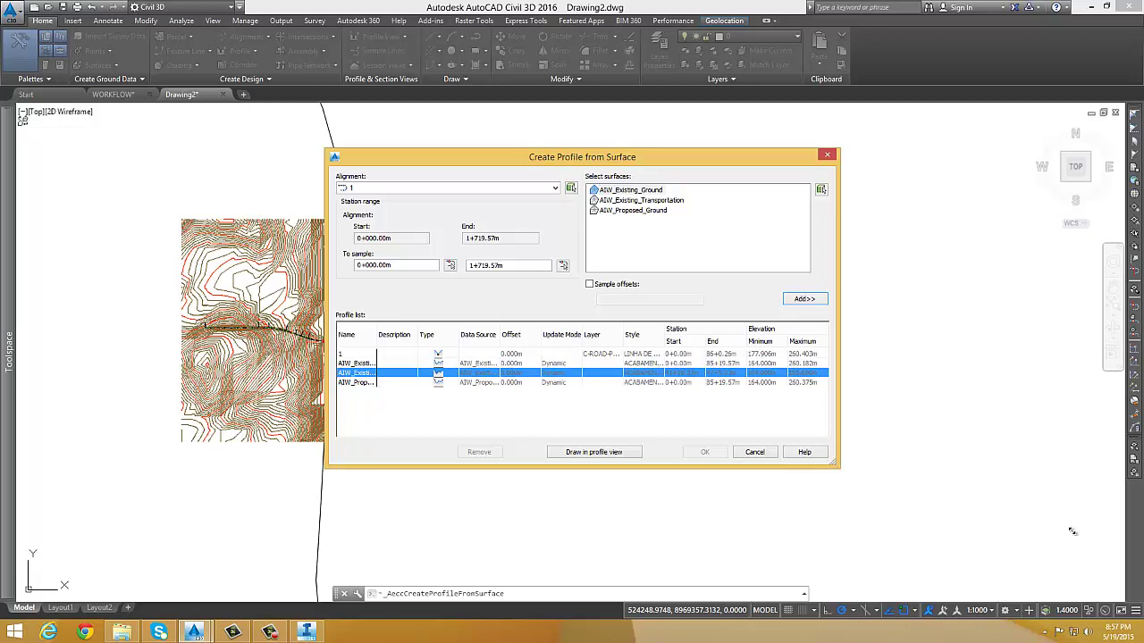
left_click_drag(1073, 530, 1072, 530)
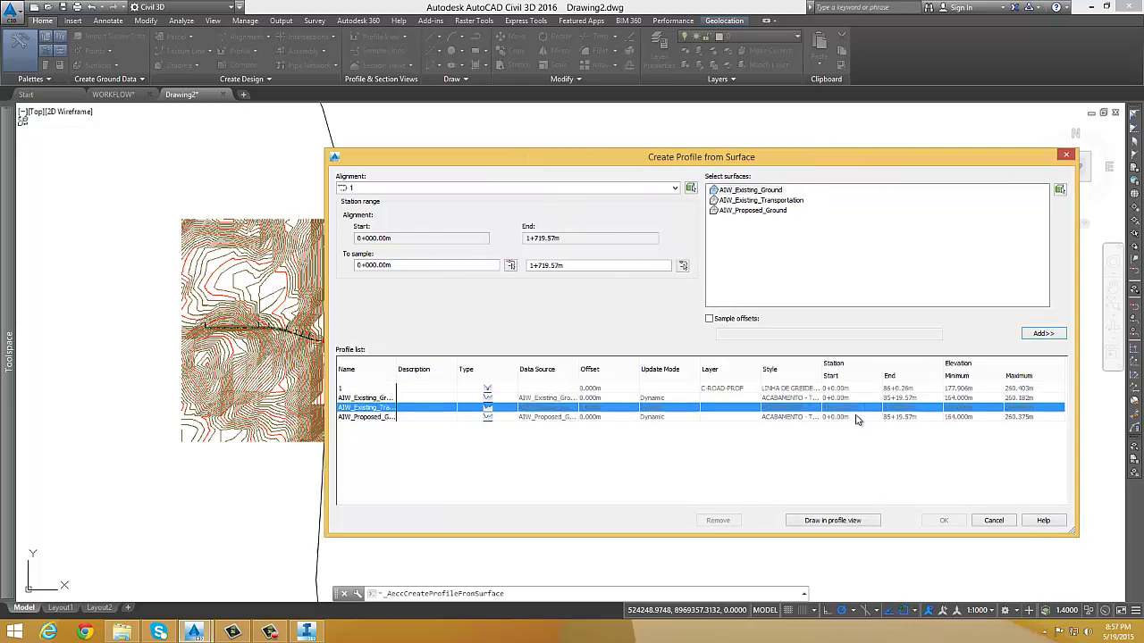
- Draw the profiles of alignment 1 in a new profile view placed in the empty area east of the terrain
left_click(820, 523)
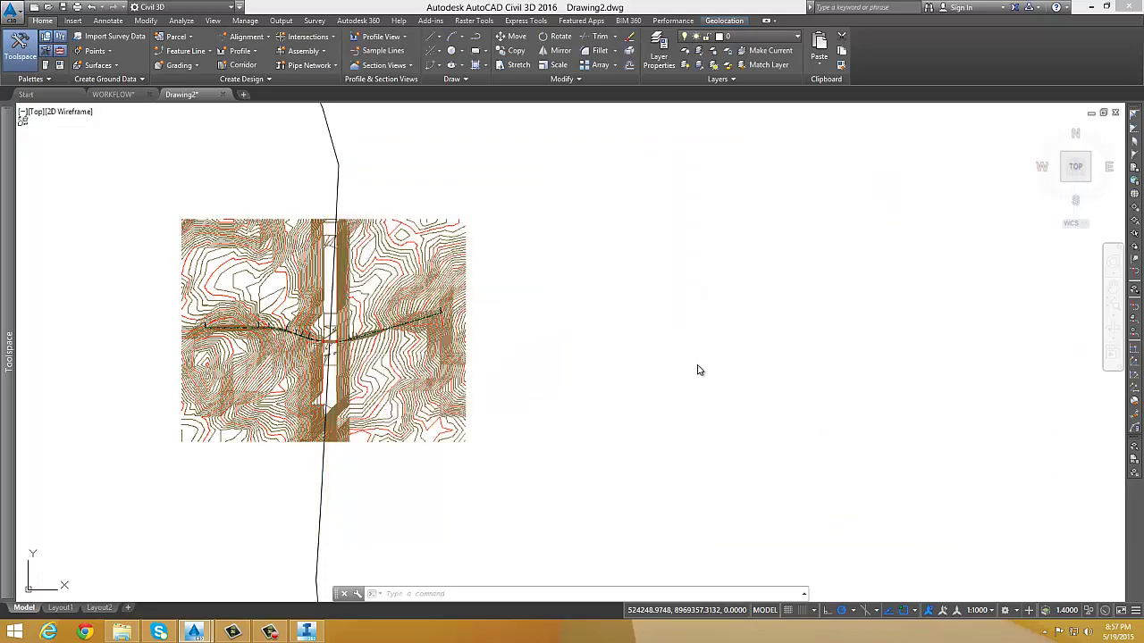
left_click(643, 447)
left_click(700, 356)
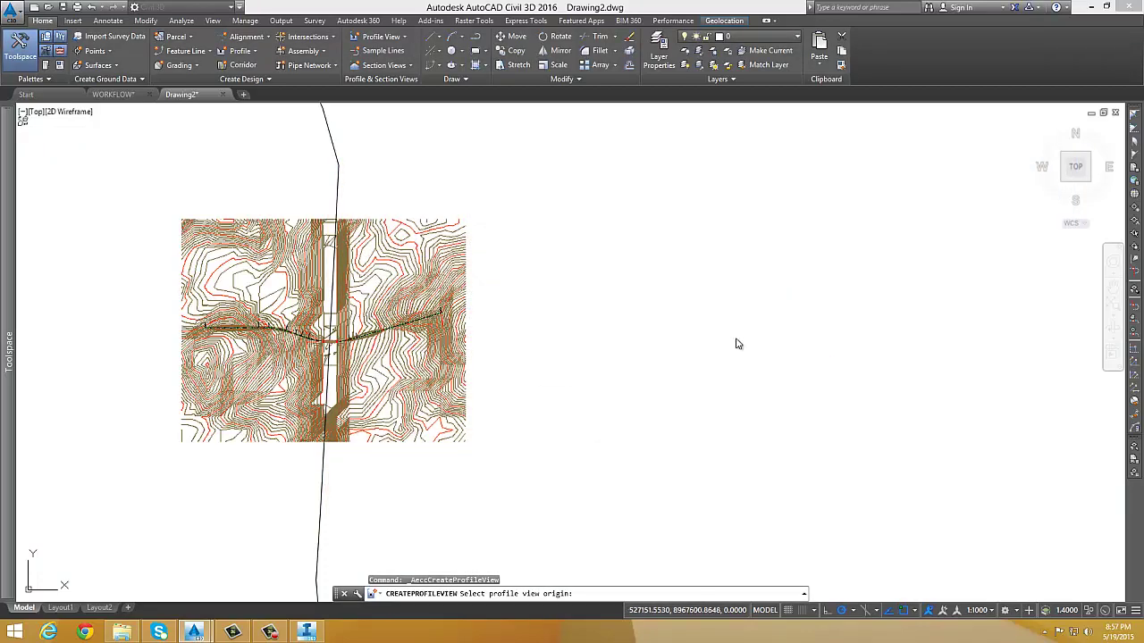
- Highlight the road's design profile in the new profile view, examine it against the ground profiles, and clear the selection
scroll(851, 306, "up", 10)
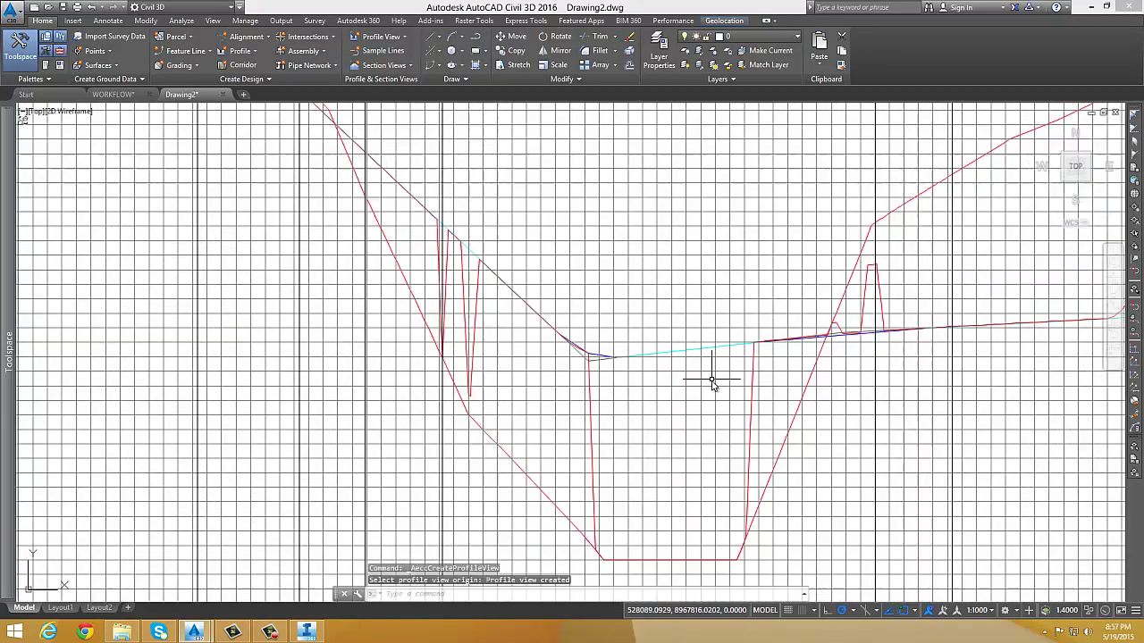
left_click(516, 346)
scroll(519, 345, "down", 6)
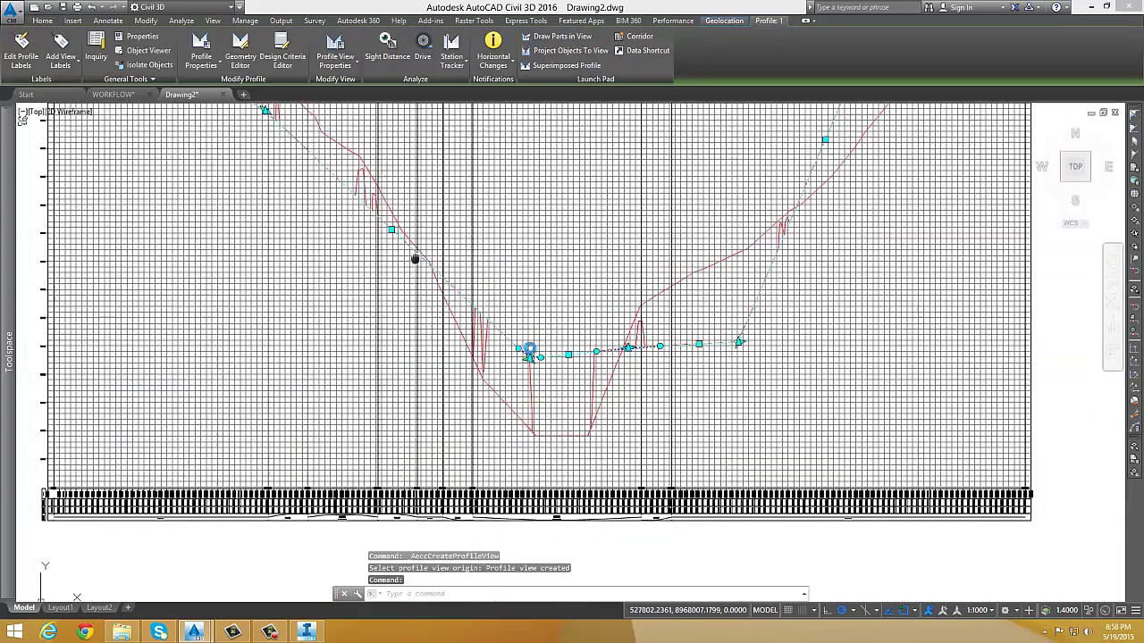
scroll(411, 251, "up", 3)
scroll(399, 203, "up", 3)
scroll(449, 255, "down", 8)
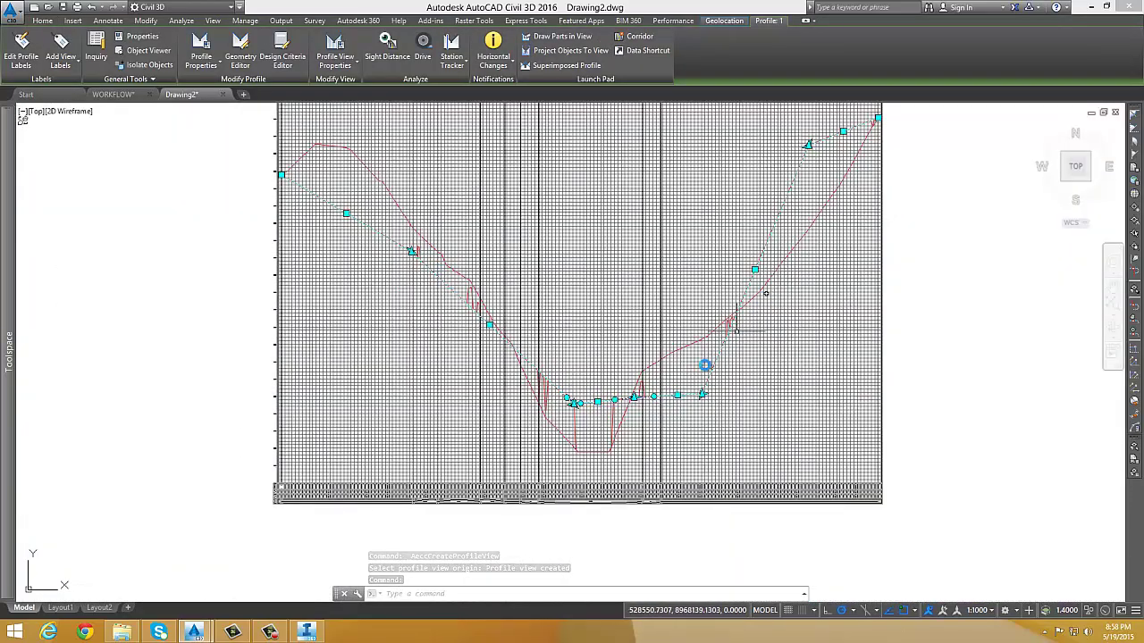
key("Escape")
key("Escape")
- Delete the AIW_Proposed_Ground profile from the profile view, and check the AIW_Existing_Ground profile
left_click(609, 429)
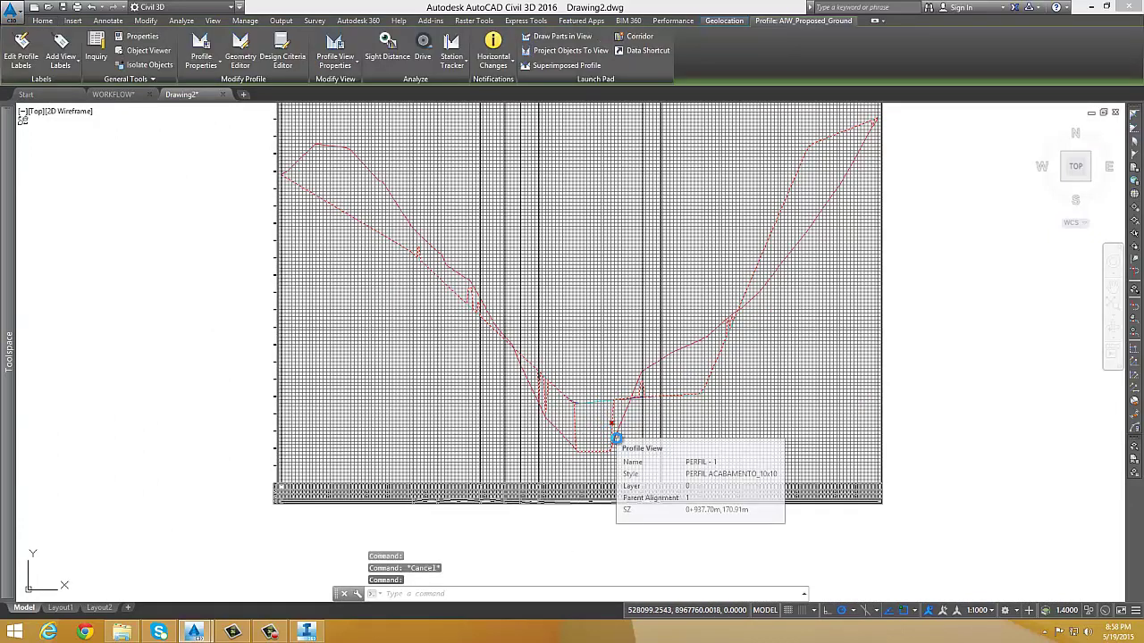
key("Delete")
left_click(620, 416)
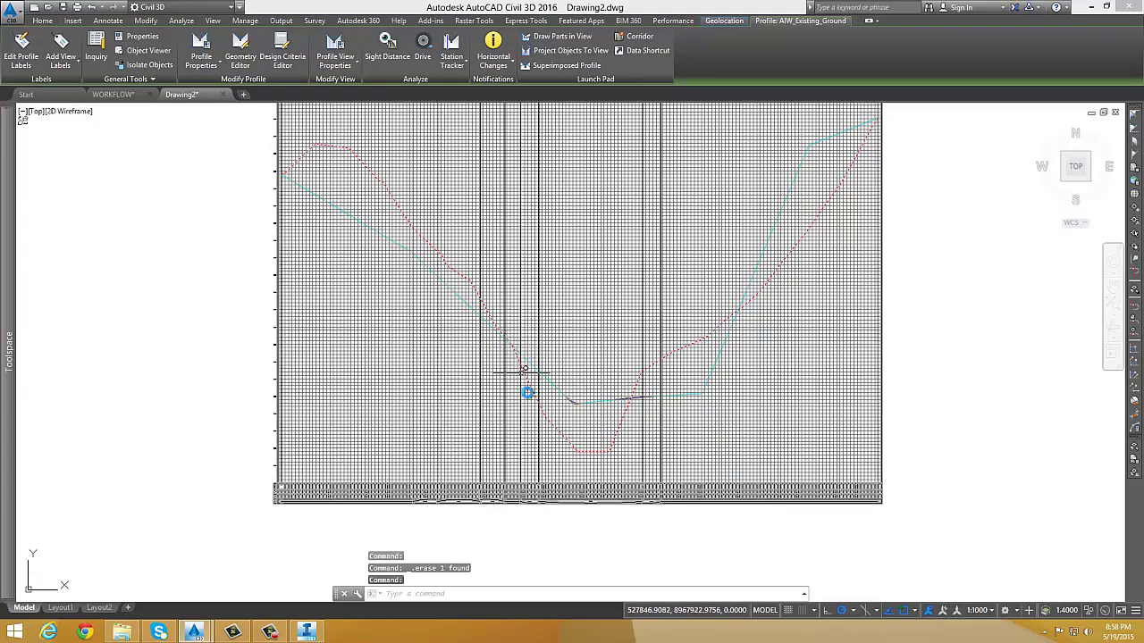
key("Escape")
- Start Project Objects To Profile View, choosing the whole bridge group in plan and the new profile view as the target
scroll(638, 388, "down", 5)
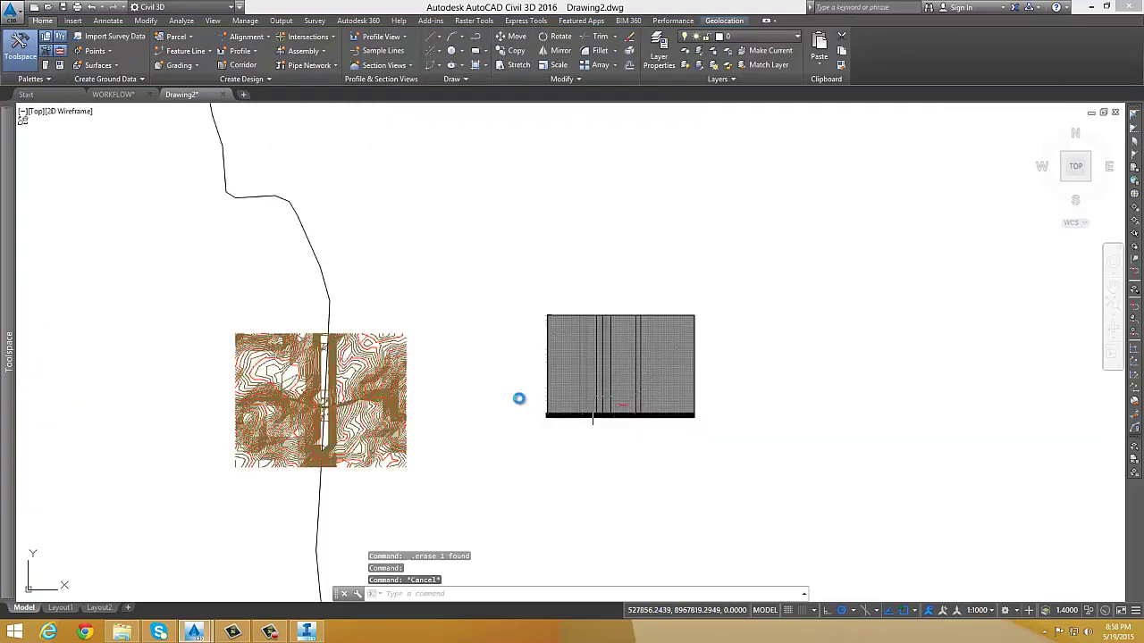
scroll(311, 400, "up", 10)
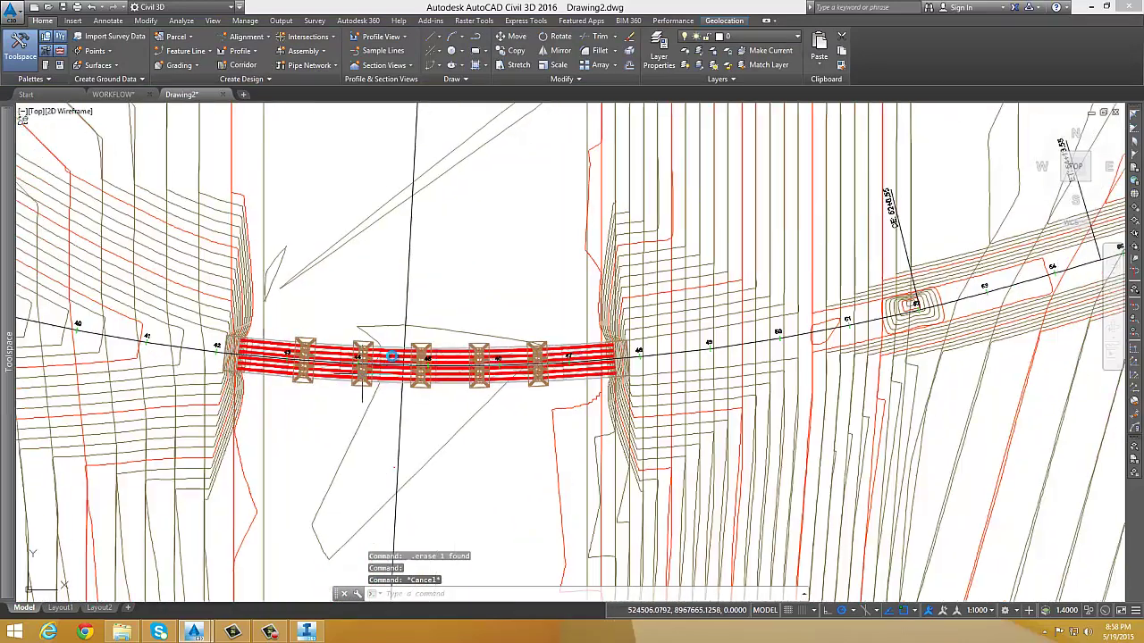
left_click(380, 37)
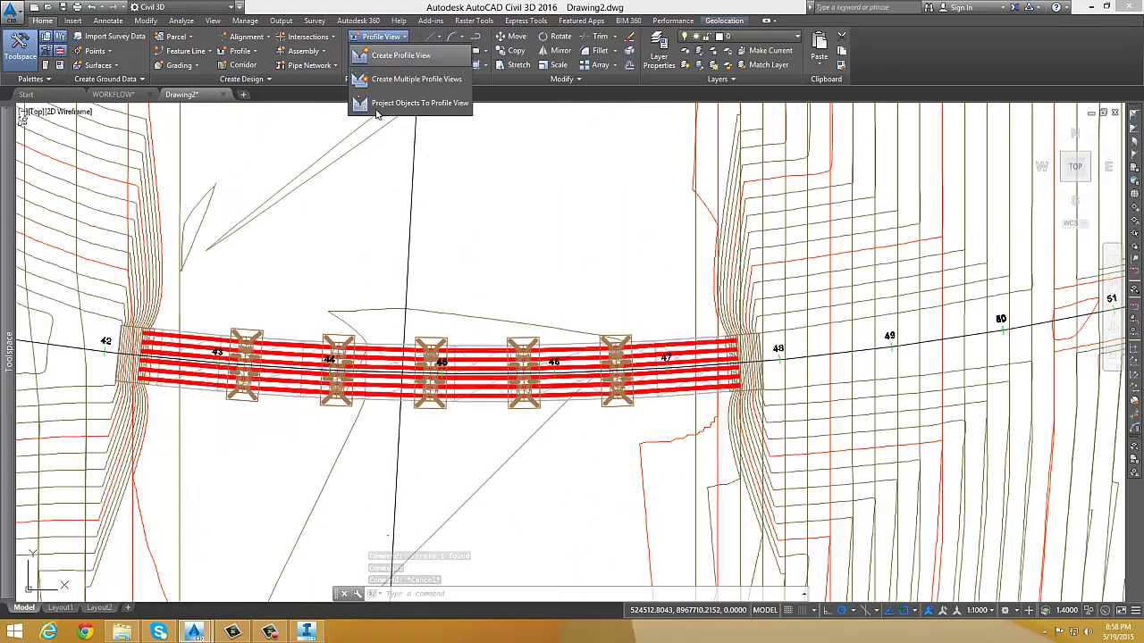
left_click(426, 105)
left_click(507, 334)
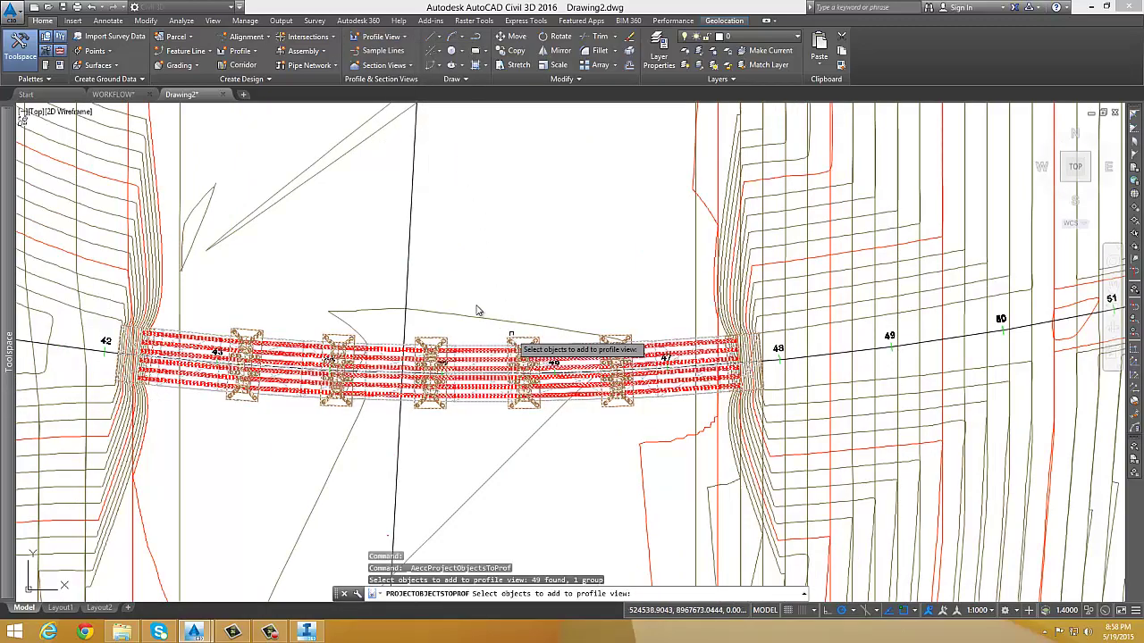
scroll(476, 310, "down", 10)
middle_click_drag(715, 312, 388, 385)
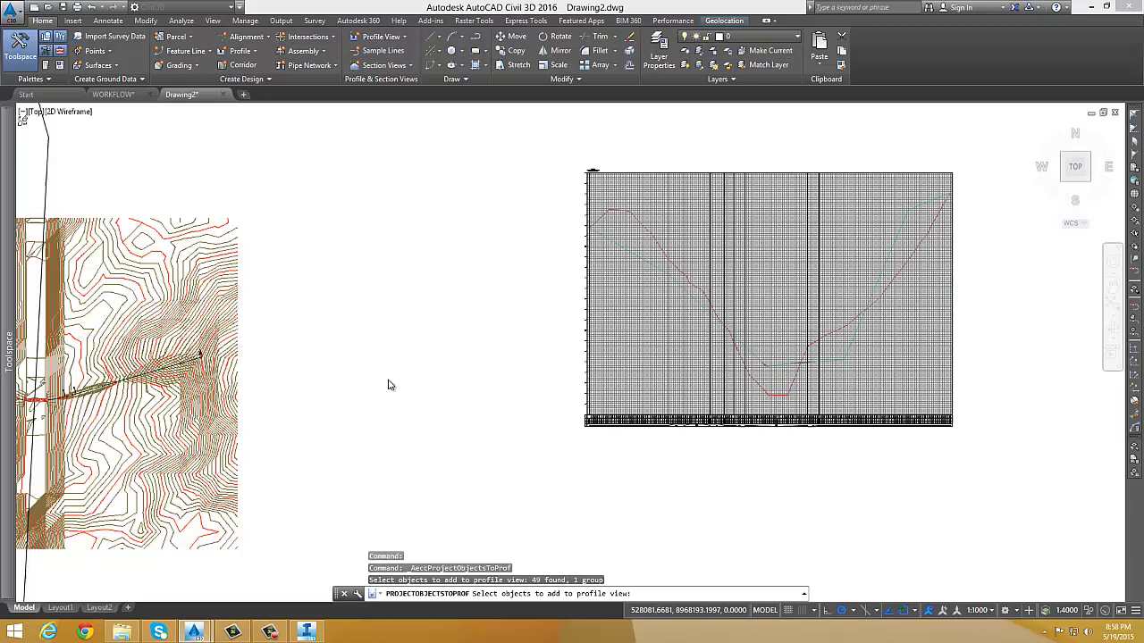
left_click(774, 335)
left_click(774, 332)
key("Return")
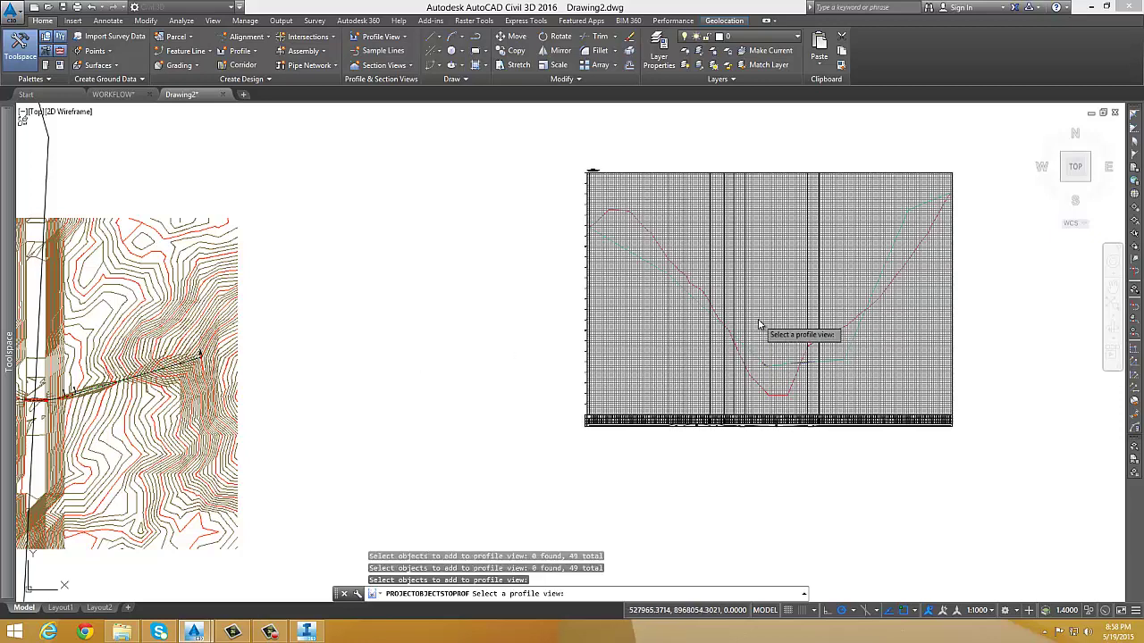
left_click(765, 331)
- Set the projection style of all bridge solids to Standard and project them onto the profile view
left_click(508, 239)
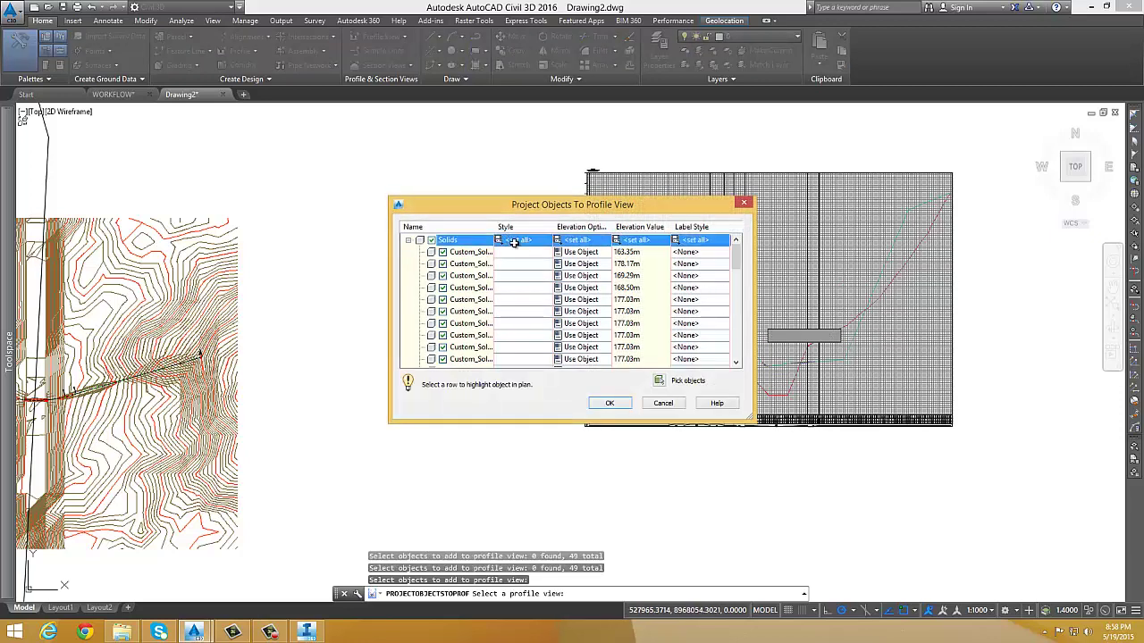
left_click(507, 239)
left_click(522, 331)
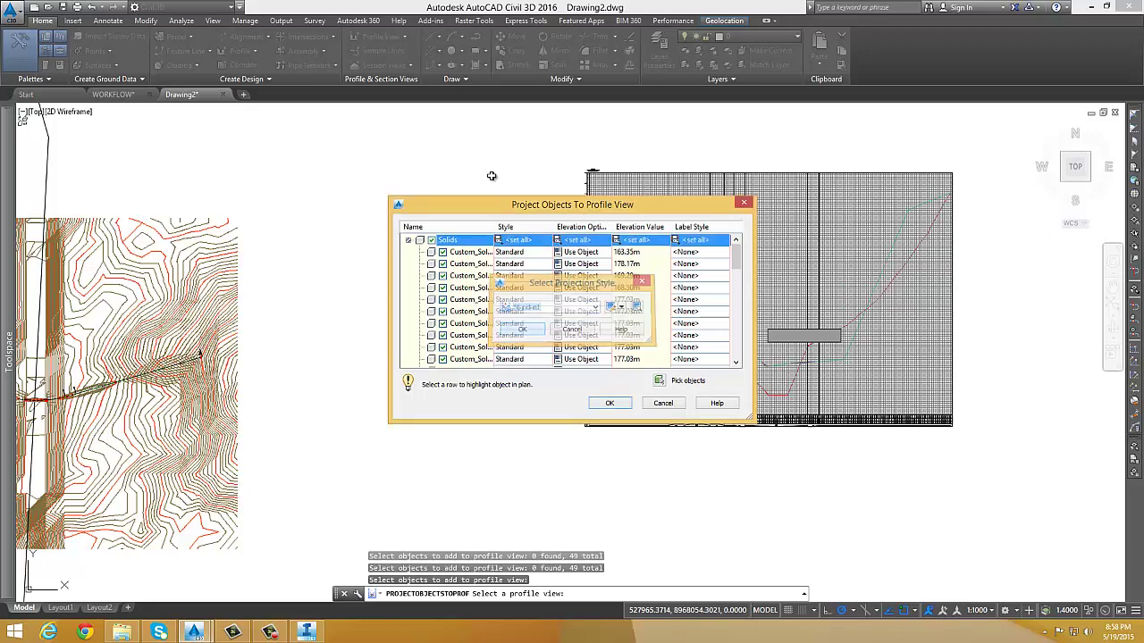
left_click_drag(828, 444, 901, 482)
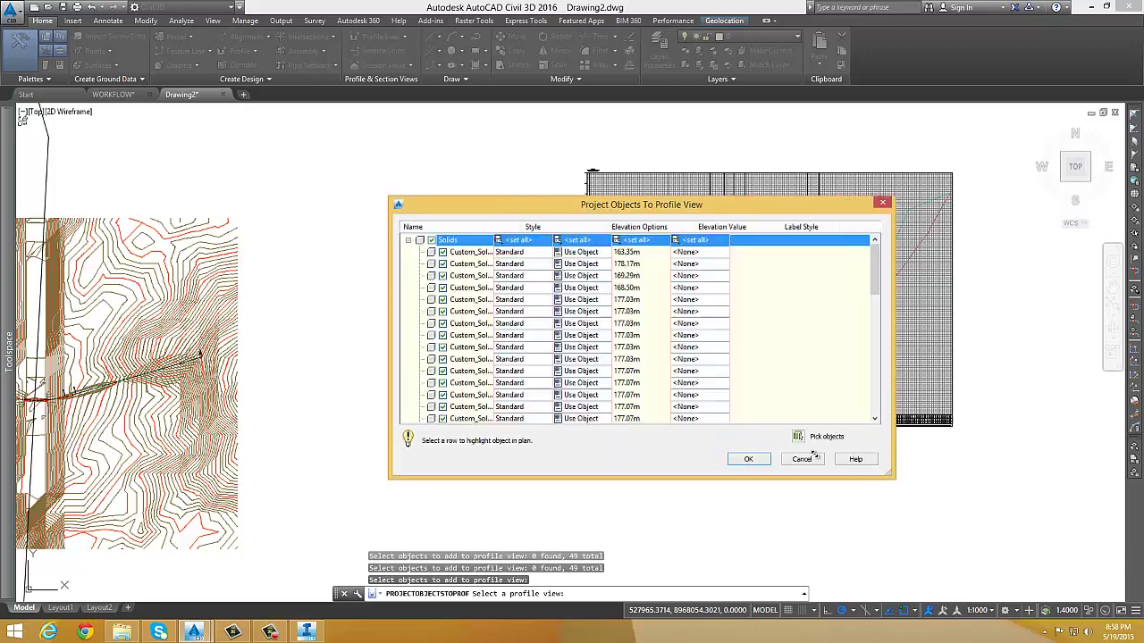
left_click(756, 464)
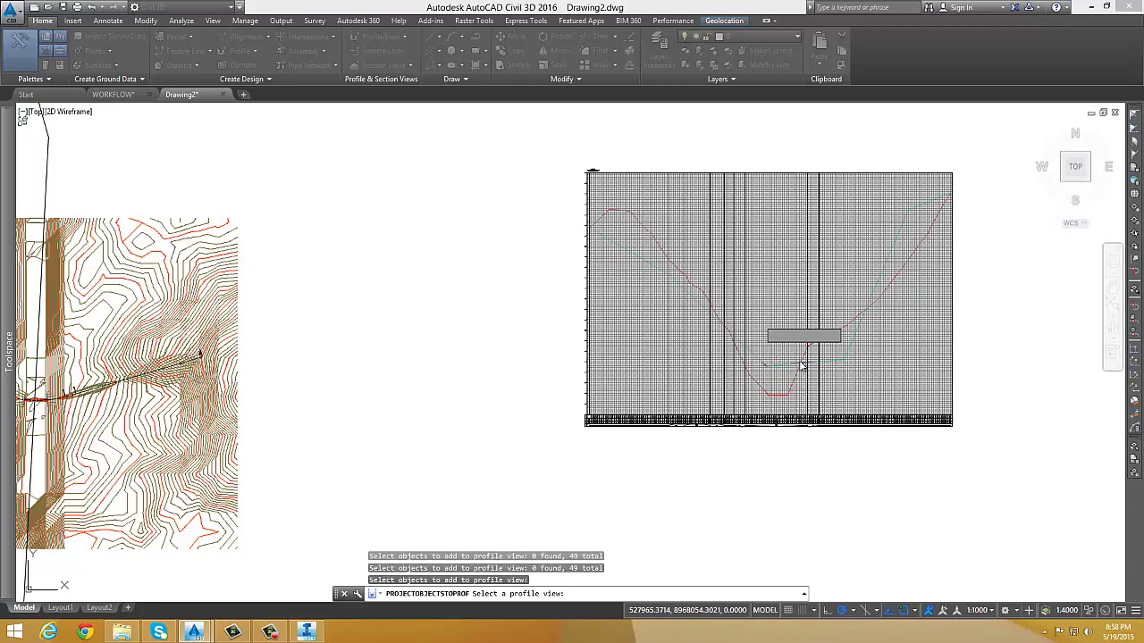
- Examine the projected bridge from end to end against the design profile in the profile view
left_click(801, 364)
scroll(784, 353, "up", 14)
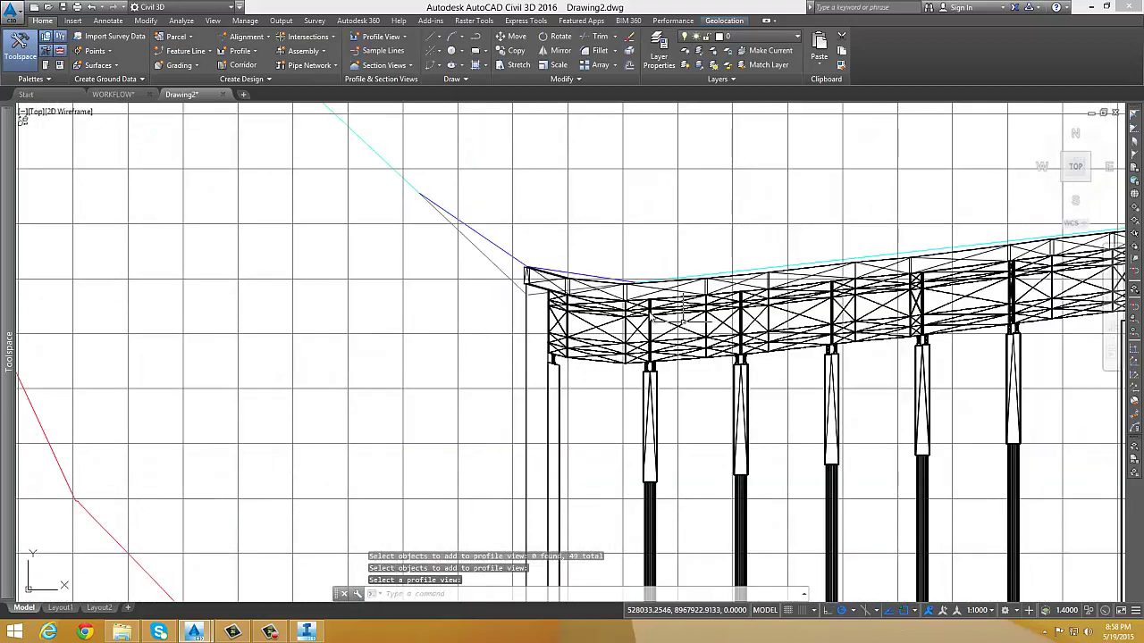
scroll(711, 297, "down", 6)
scroll(706, 296, "up", 7)
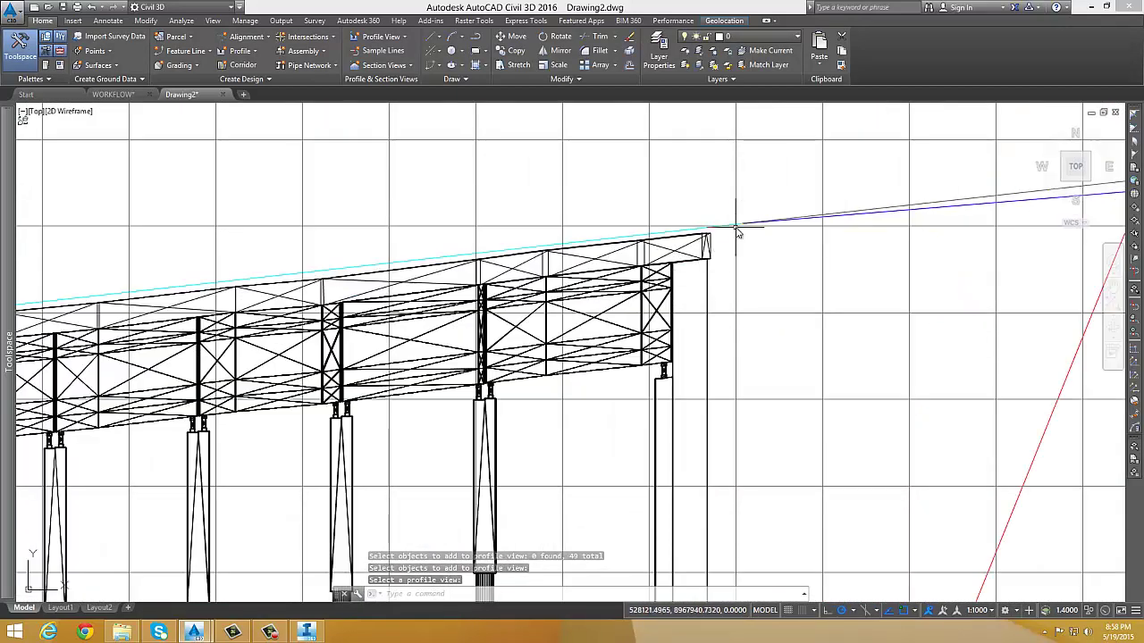
scroll(751, 230, "down", 5)
left_click(751, 230)
key("Escape")
- Return to the plan, highlight alignment 1 around the bridge to examine its geometry, and clear the selection
scroll(747, 234, "down", 10)
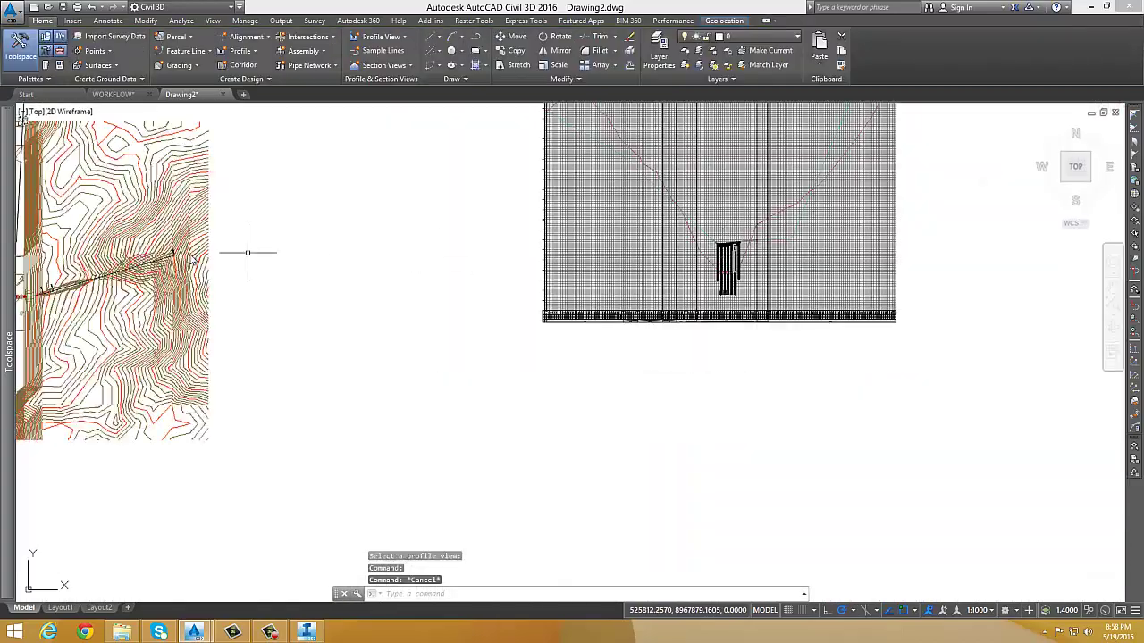
middle_click_drag(194, 255, 523, 294)
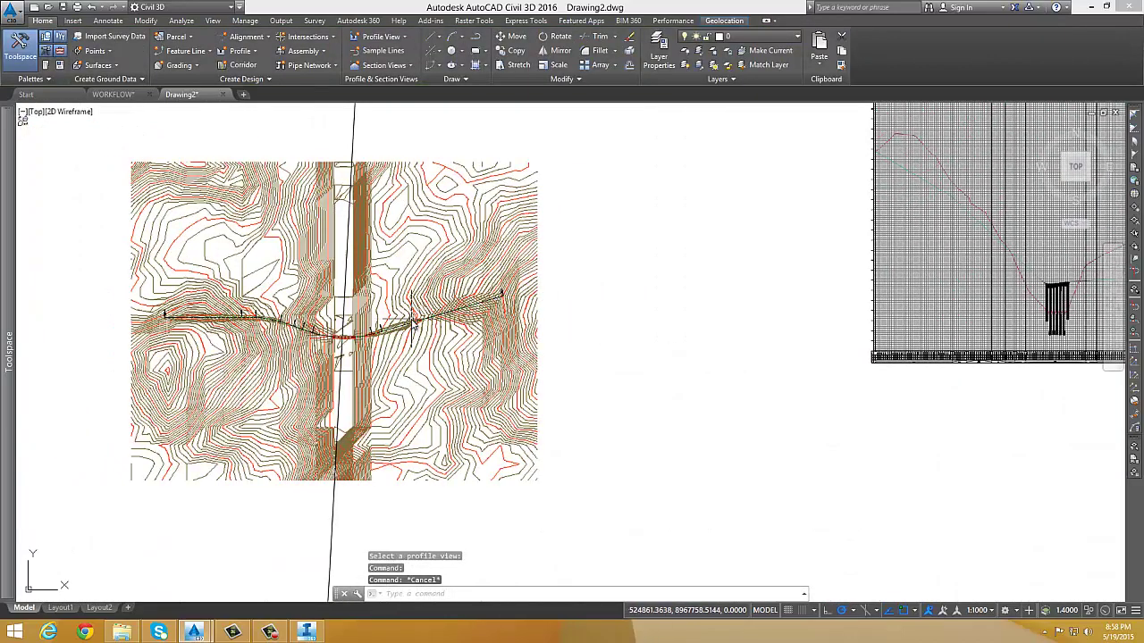
scroll(346, 427, "up", 10)
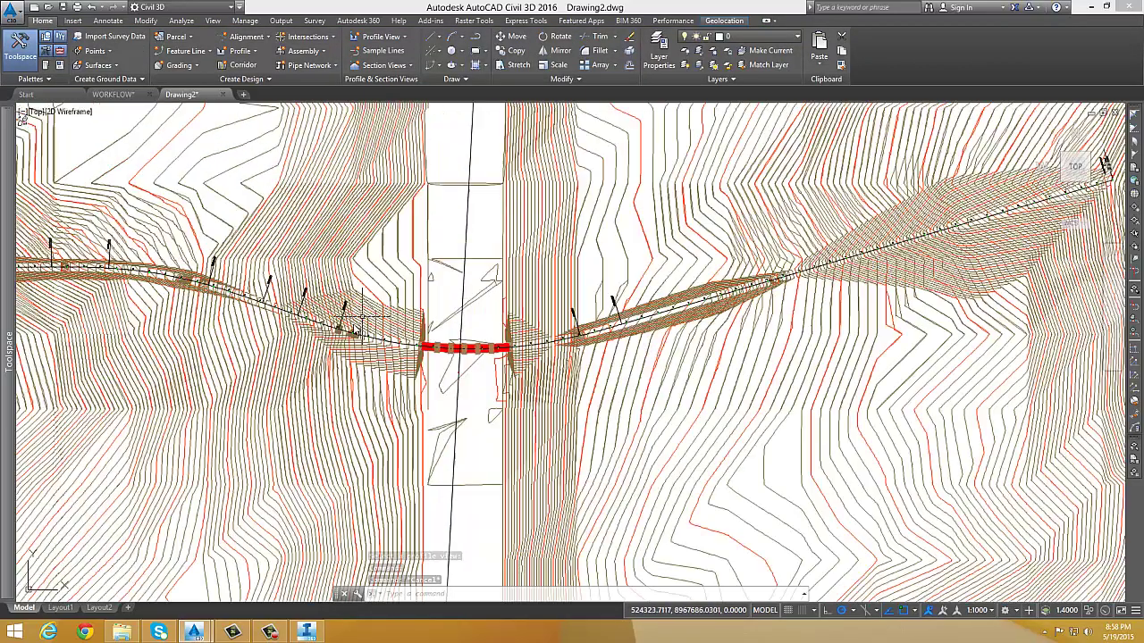
left_click(346, 420)
scroll(675, 333, "down", 6)
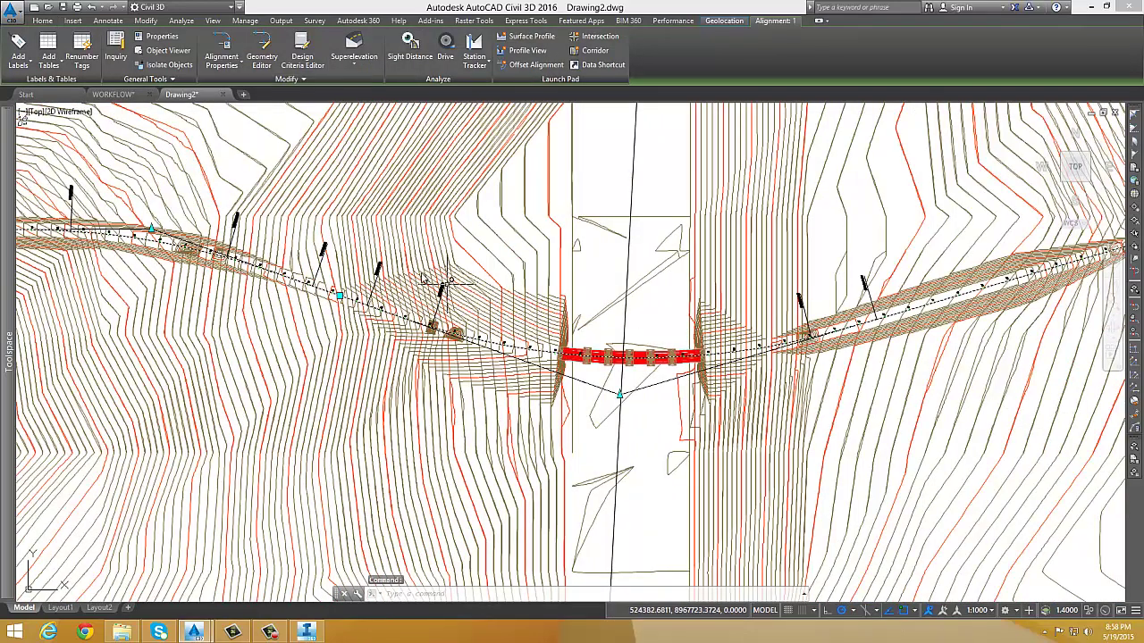
key("Escape")
middle_click_drag(638, 285, 604, 283)
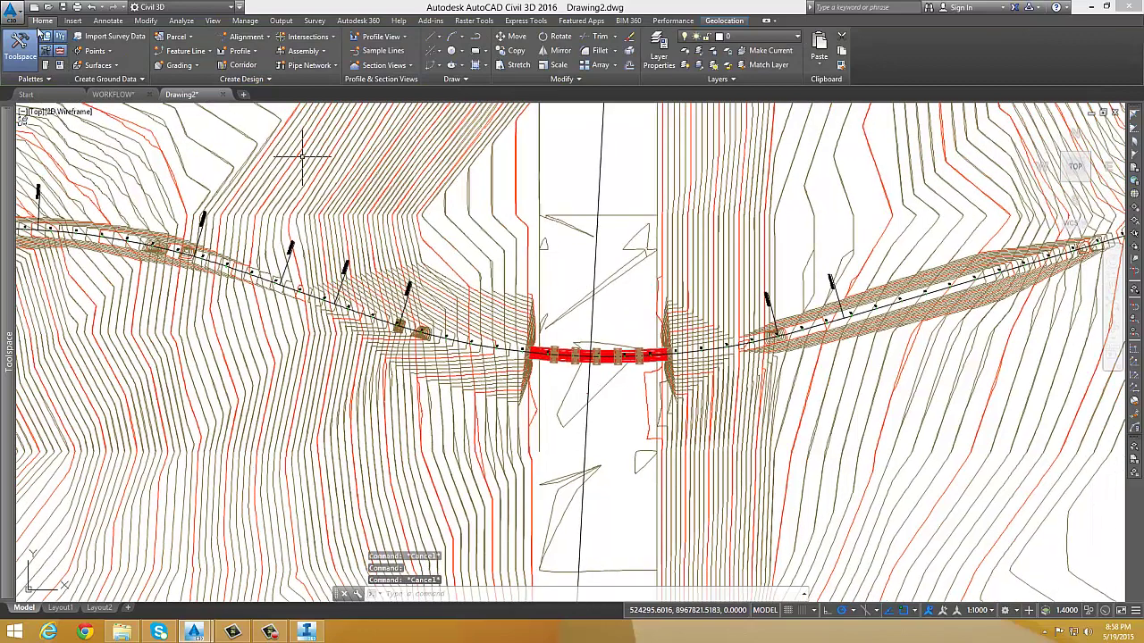
- Open the GEOMETRIA_MAE drawing from the GEOMETRIA E TERRAPLENAGEM folder
left_click(48, 7)
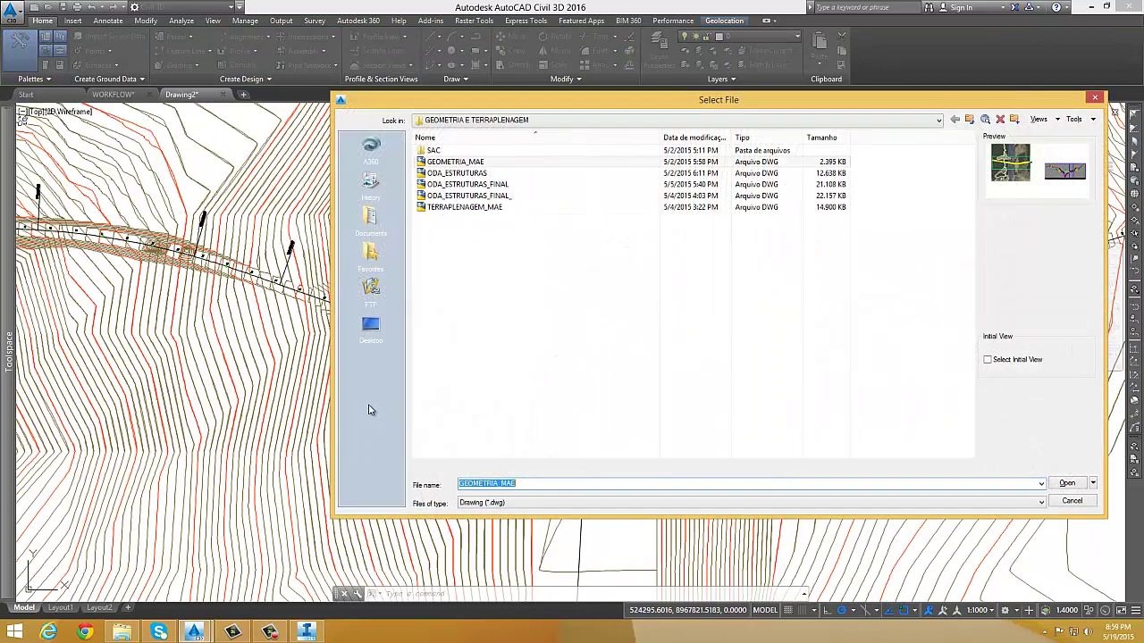
left_click(463, 163)
double_click(463, 163)
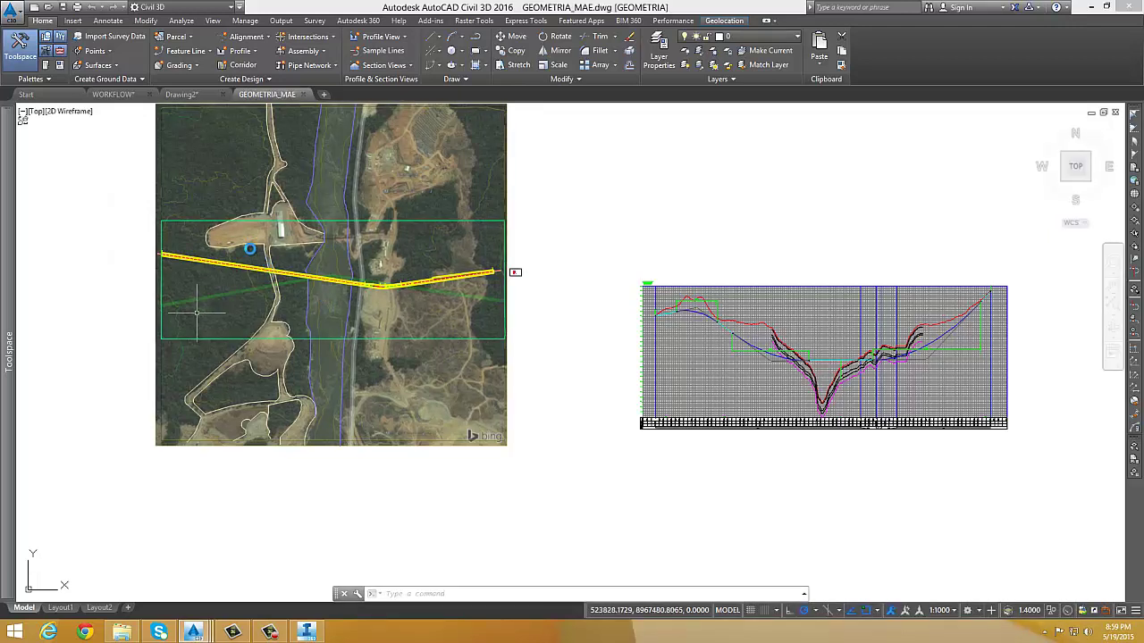
- Examine the road in plan over the aerial image, highlight the main alignment near its curve, and clear the selection
scroll(250, 250, "up", 2)
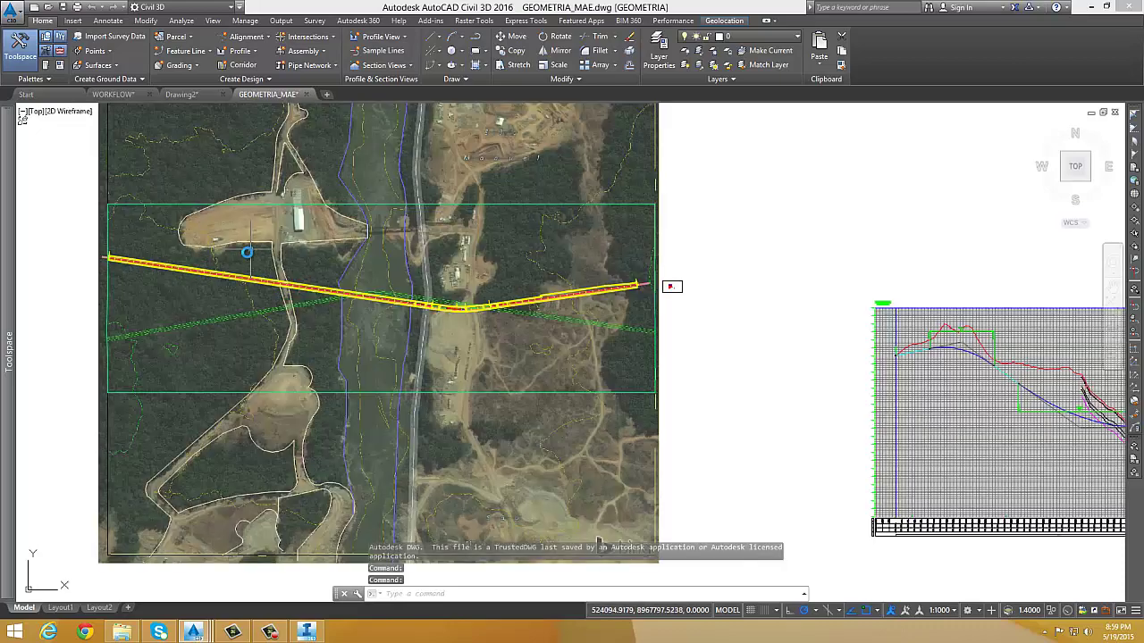
scroll(138, 254, "up", 6)
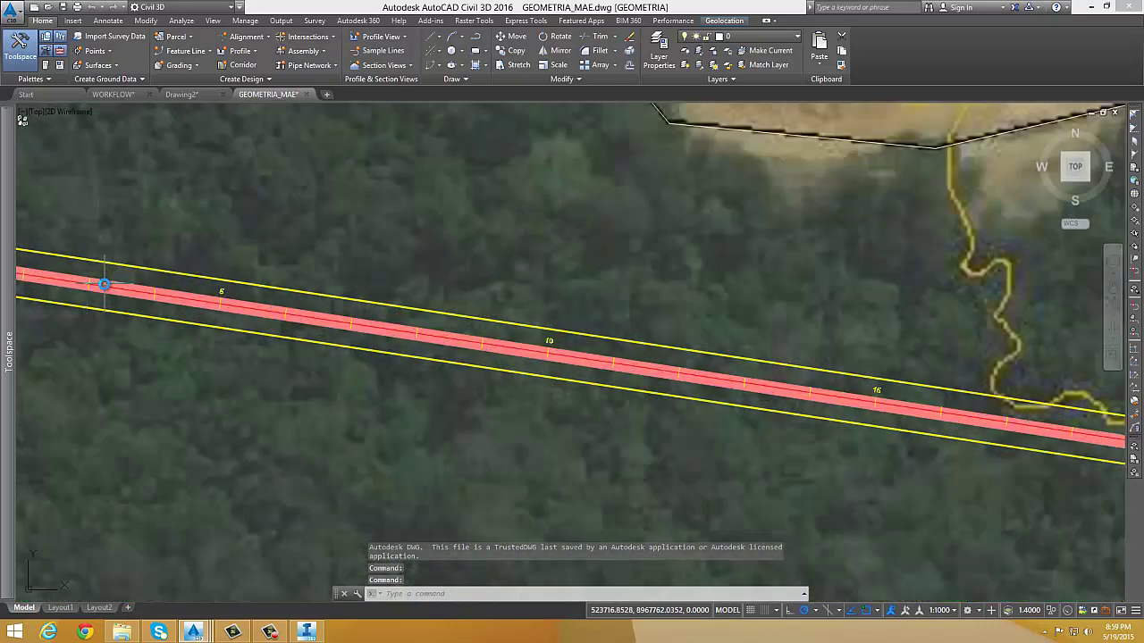
scroll(107, 277, "down", 4)
scroll(629, 370, "up", 5)
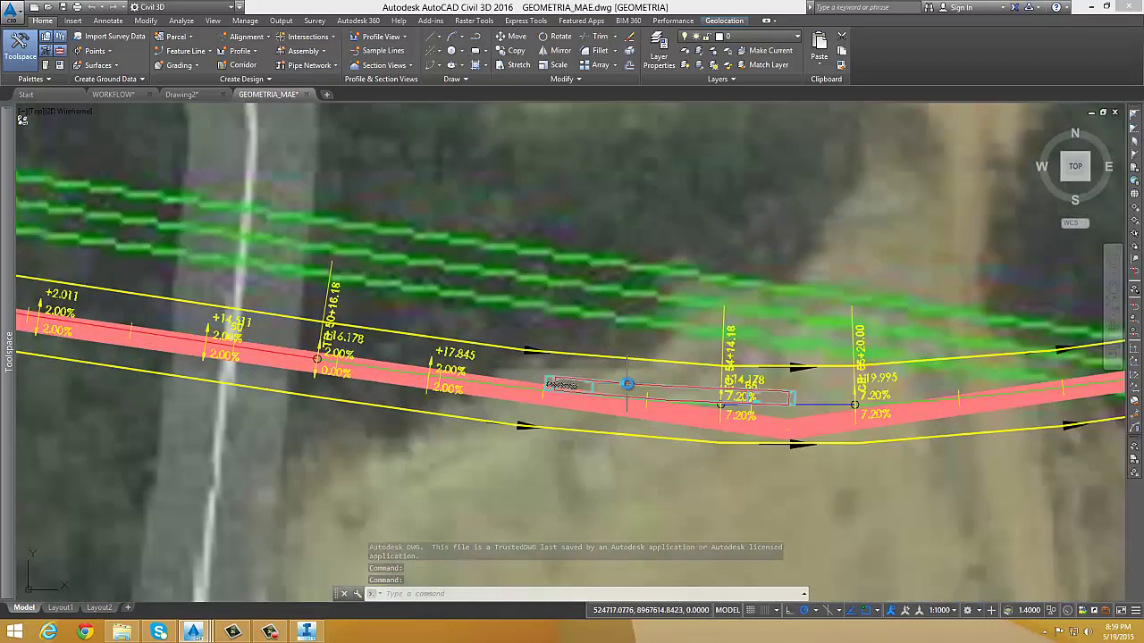
left_click(528, 388)
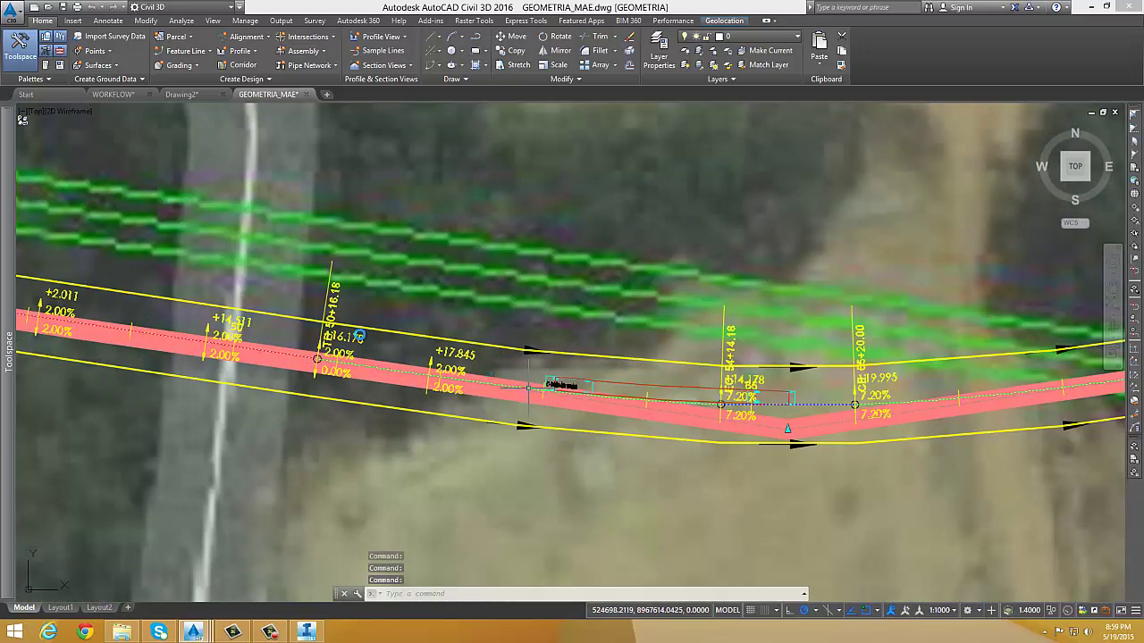
scroll(413, 346, "down", 8)
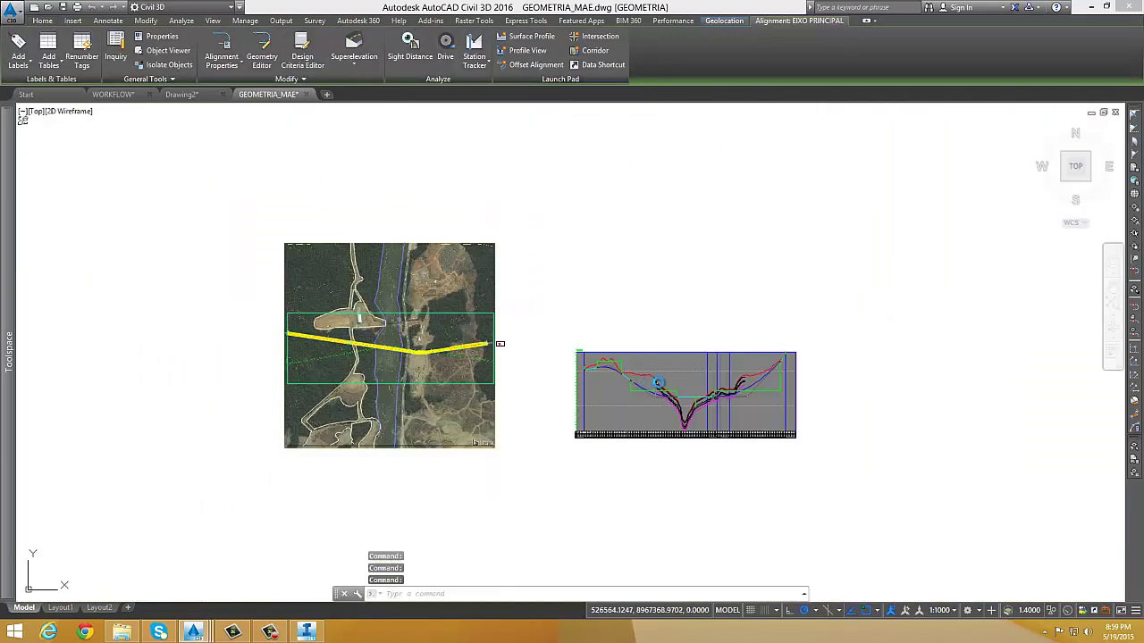
key("Escape")
- Examine the design profile against the ground and subsurface lines in the profile view, highlight it briefly, and return to the plan
scroll(678, 386, "up", 6)
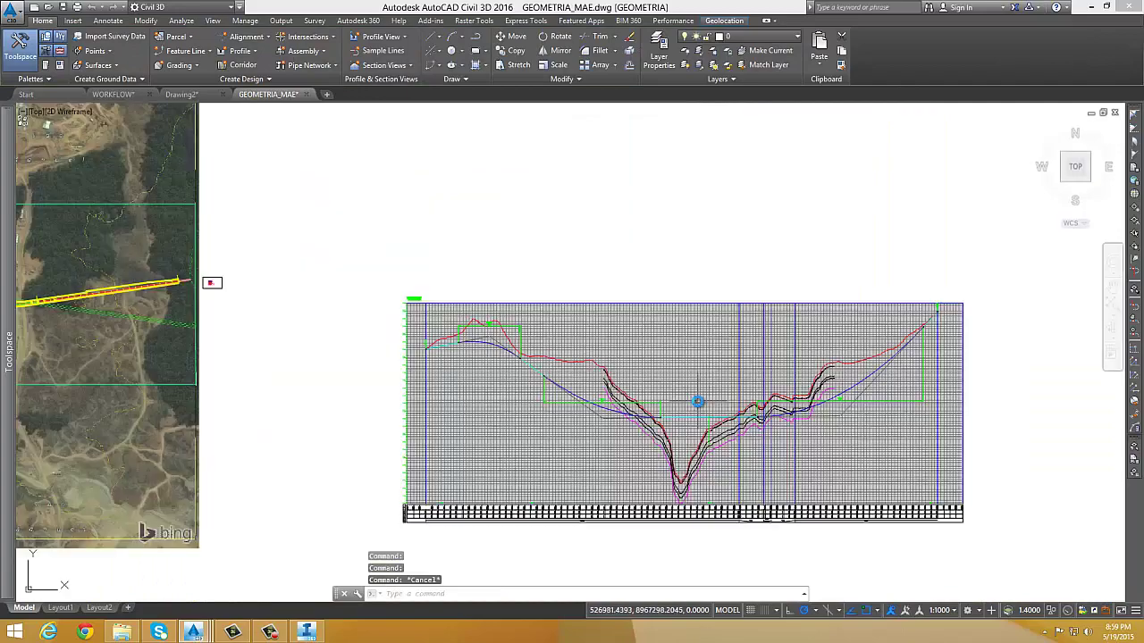
scroll(509, 324, "up", 2)
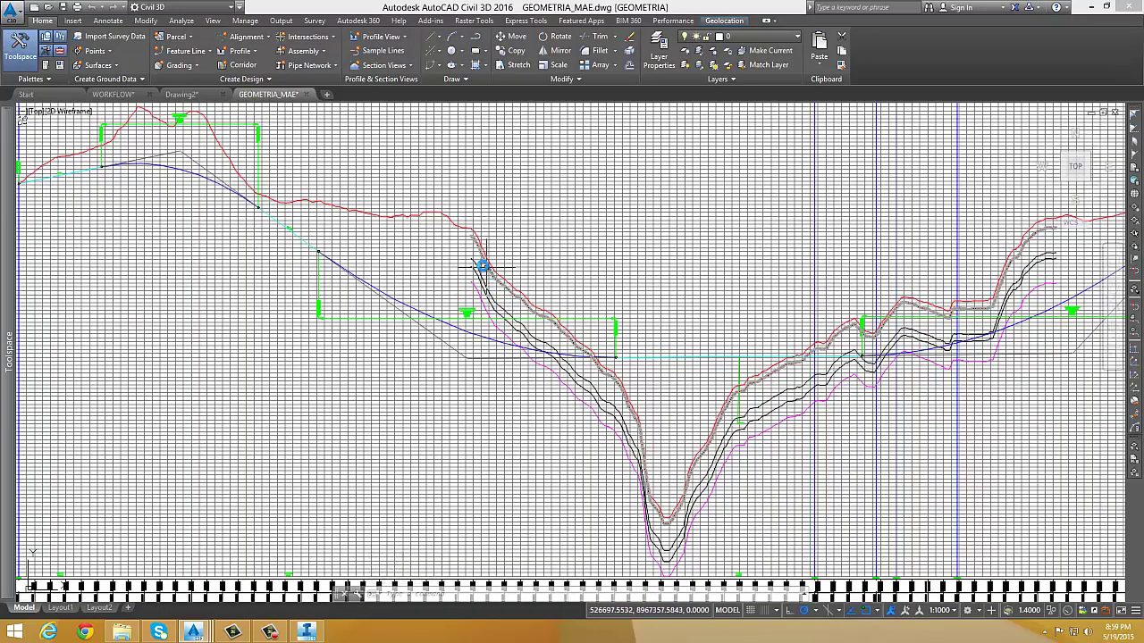
scroll(807, 366, "up", 5)
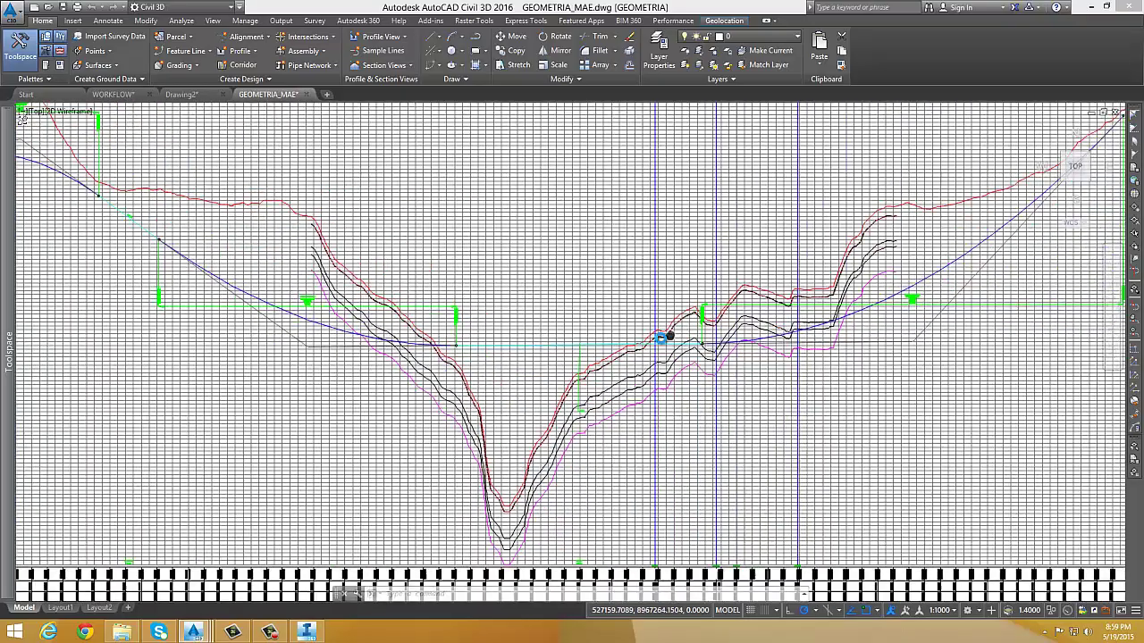
scroll(894, 285, "down", 6)
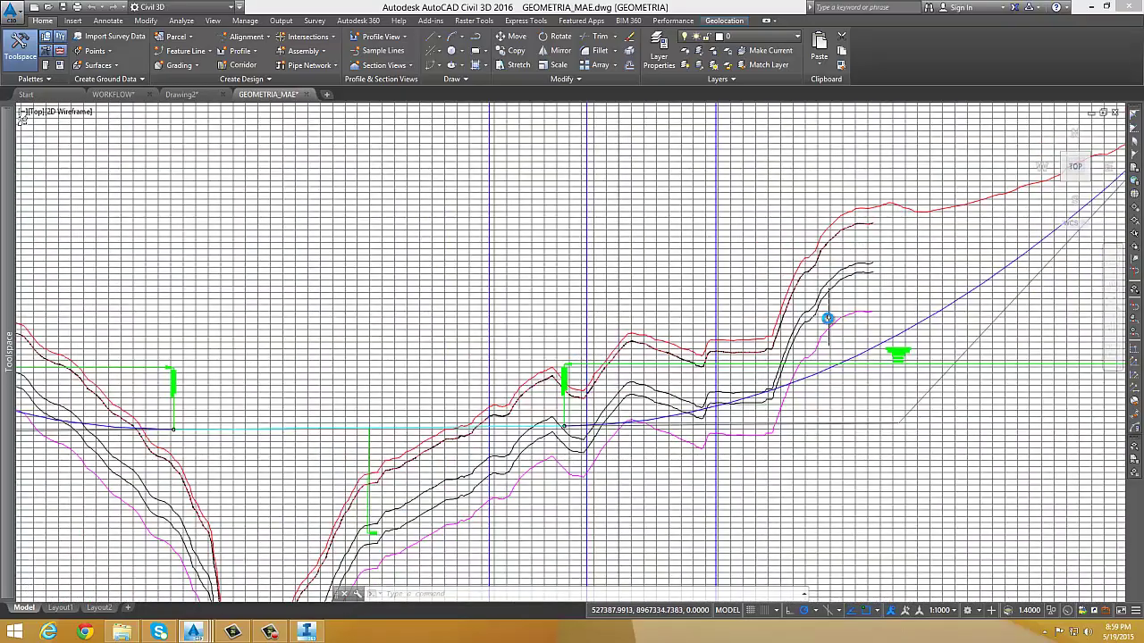
scroll(536, 357, "up", 2)
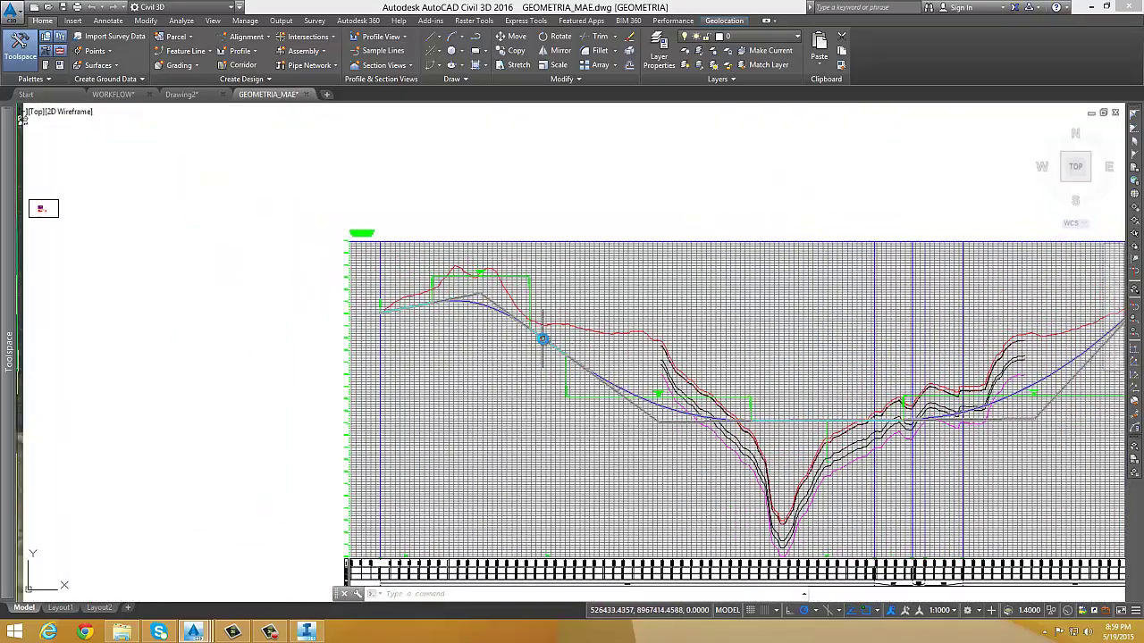
left_click(542, 335)
key("Escape")
key("Escape")
scroll(634, 357, "down", 3)
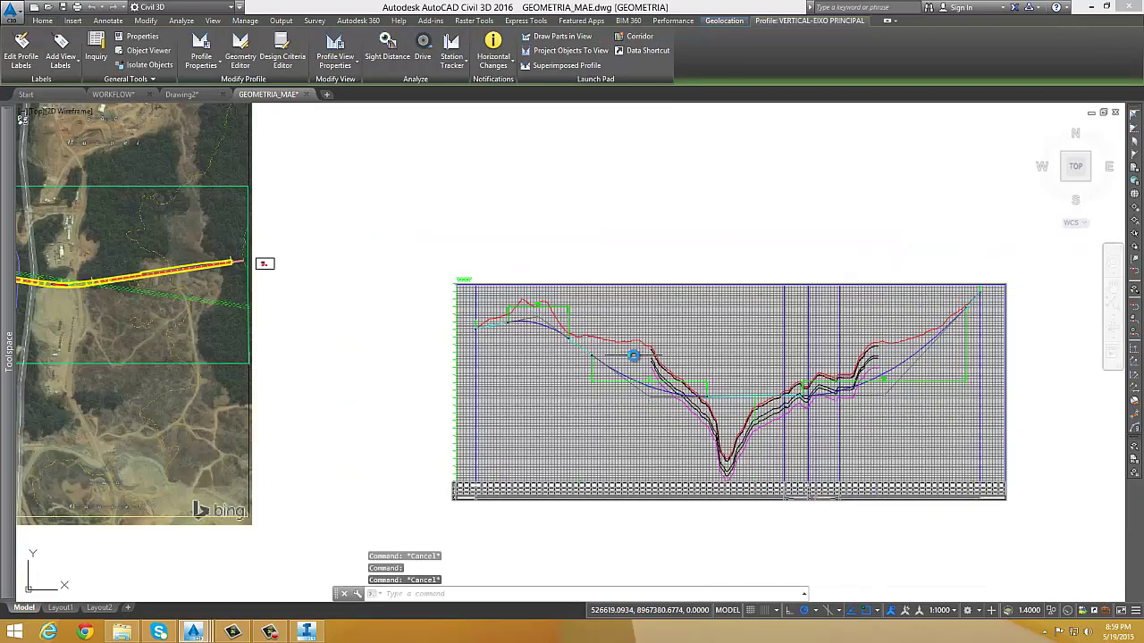
scroll(634, 354, "down", 2)
middle_click_drag(304, 349, 896, 415)
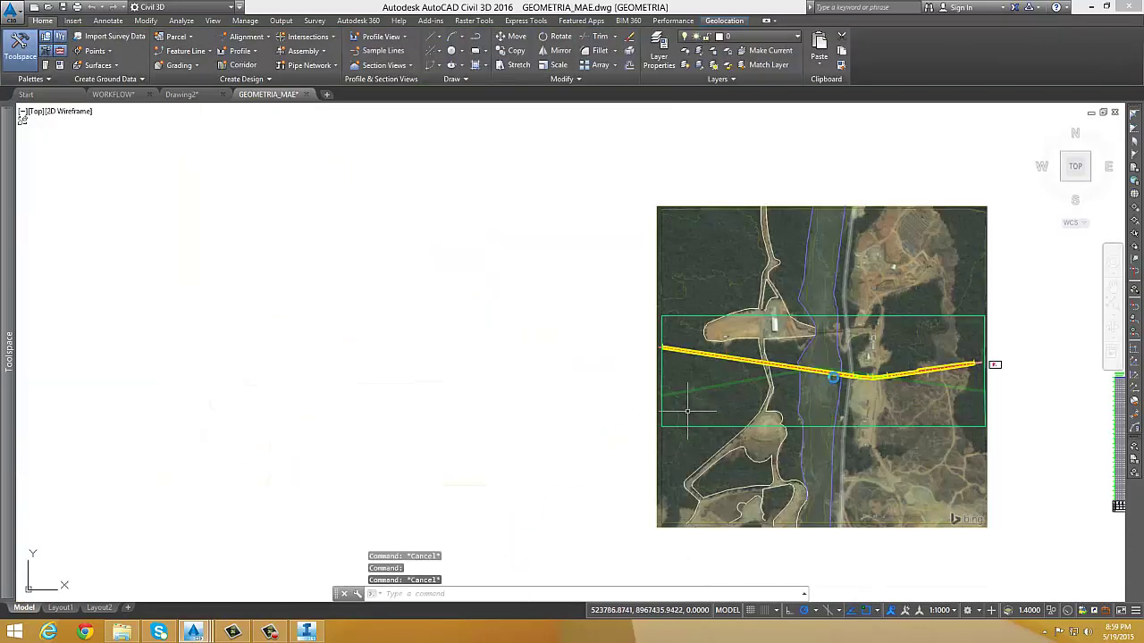
middle_click_drag(897, 369, 606, 313)
scroll(607, 312, "up", 2)
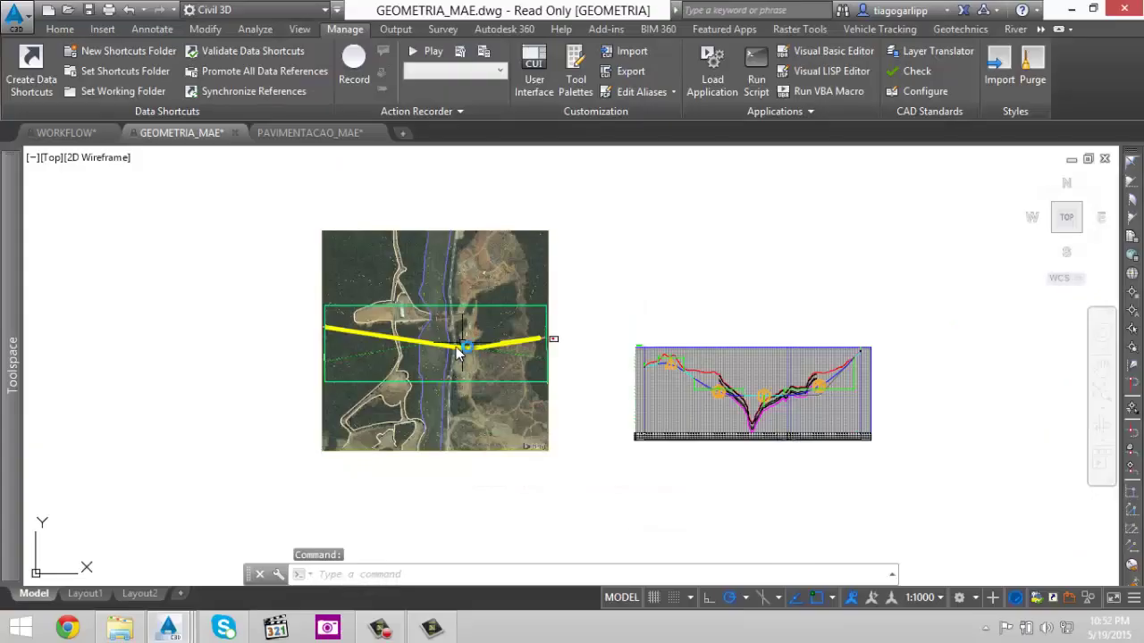
- Start a Guided Drive in Vehicle Tracking and decline the default vehicle to choose one from the vehicle library
scroll(455, 355, "up", 4)
scroll(449, 357, "down", 2)
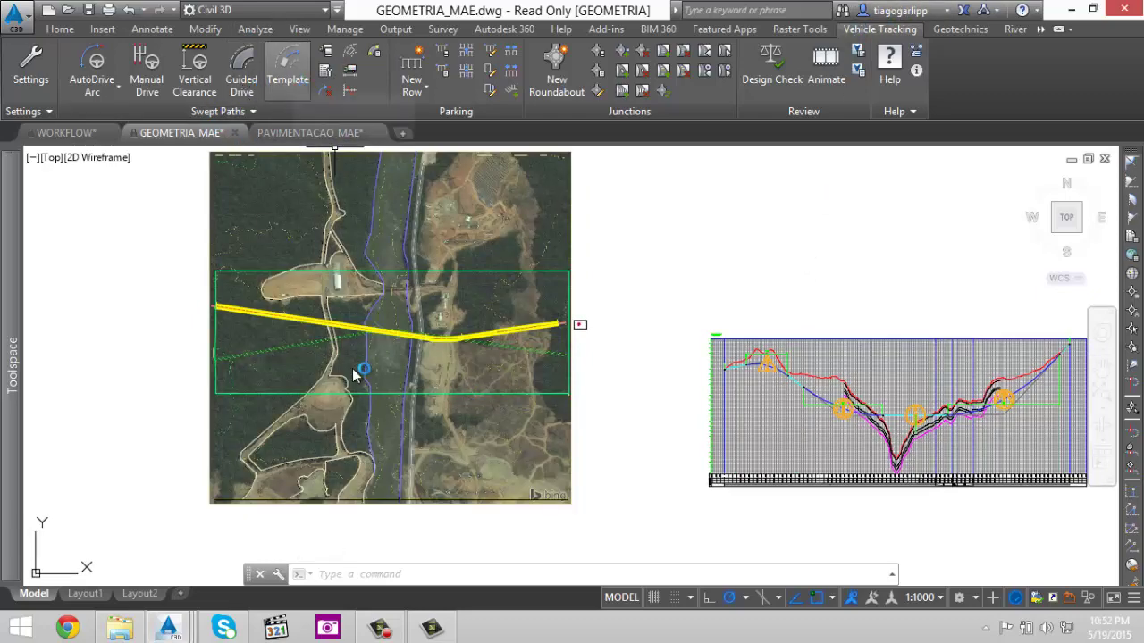
left_click(242, 76)
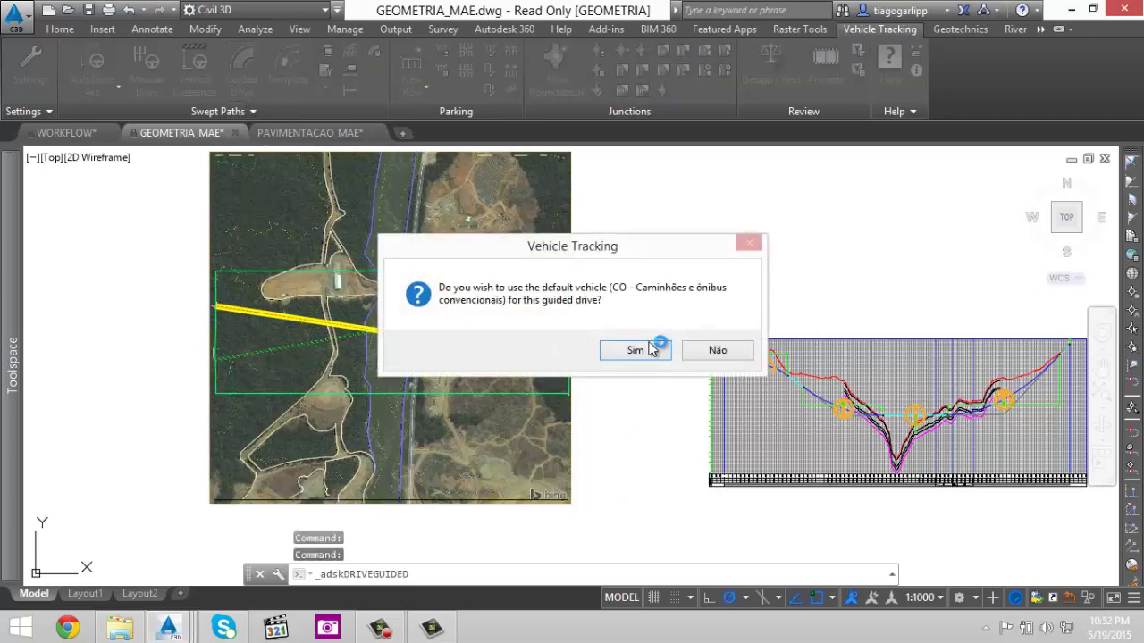
left_click(655, 354)
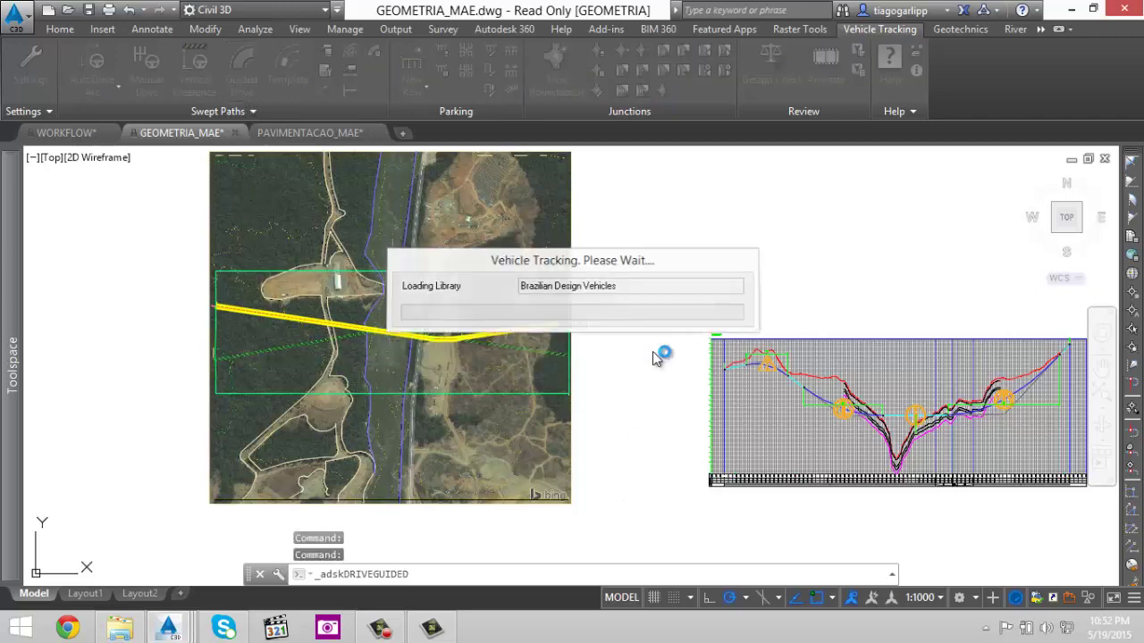
left_click(719, 348)
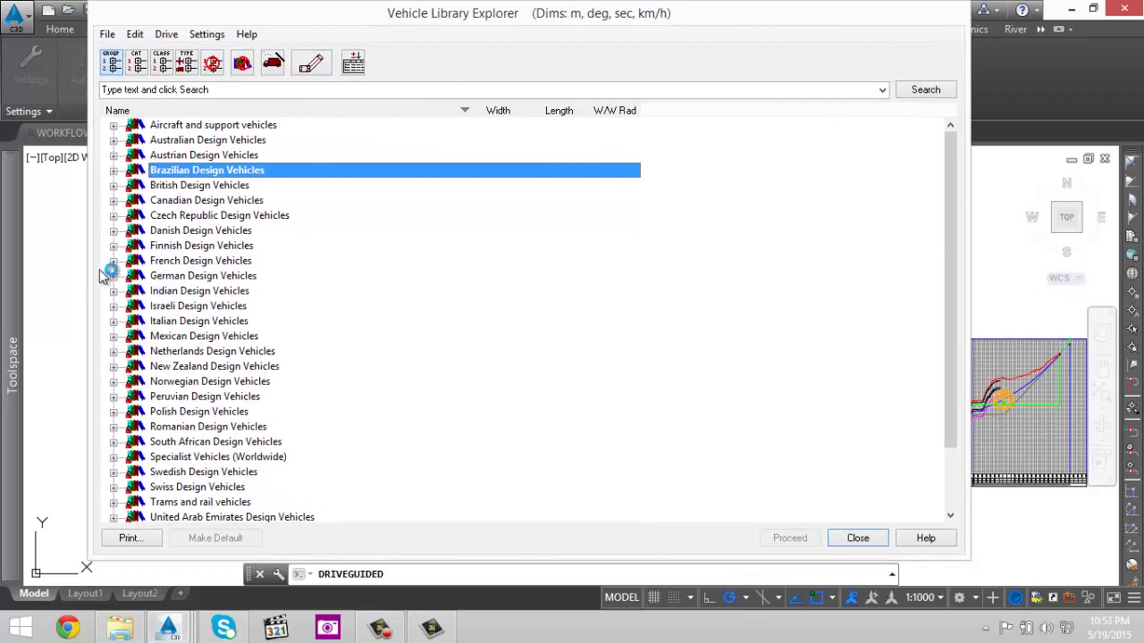
- Select CO - Caminhões e ônibus convencionais Tractor under Brazilian Design Vehicles, DNIT IPR-740 2010, and try to proceed with the guided drive
left_click(114, 171)
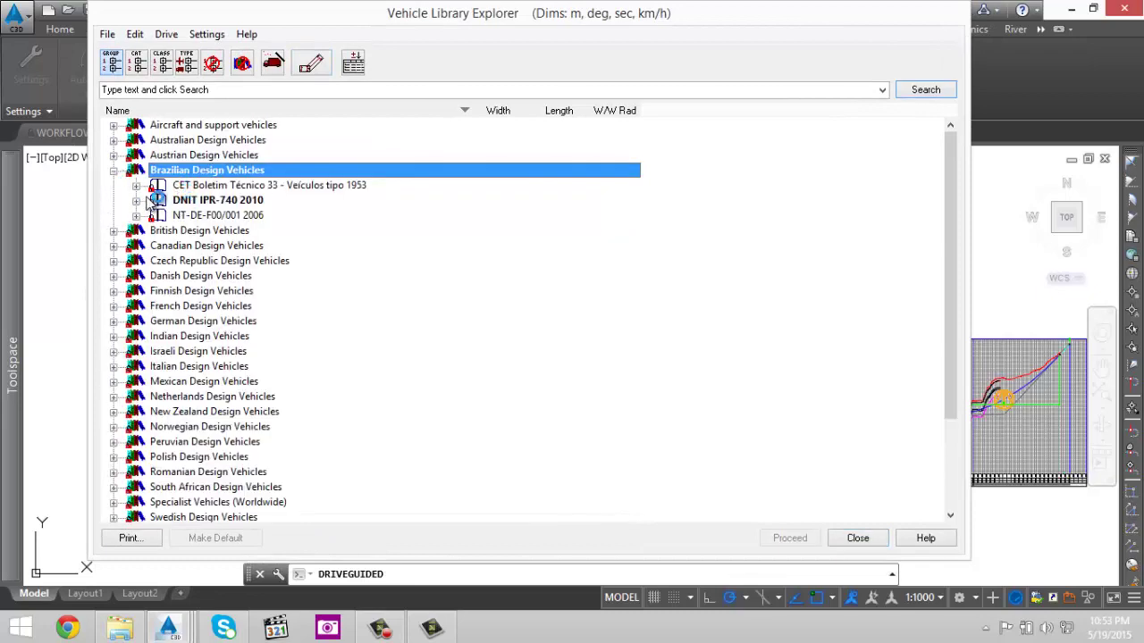
left_click(137, 200)
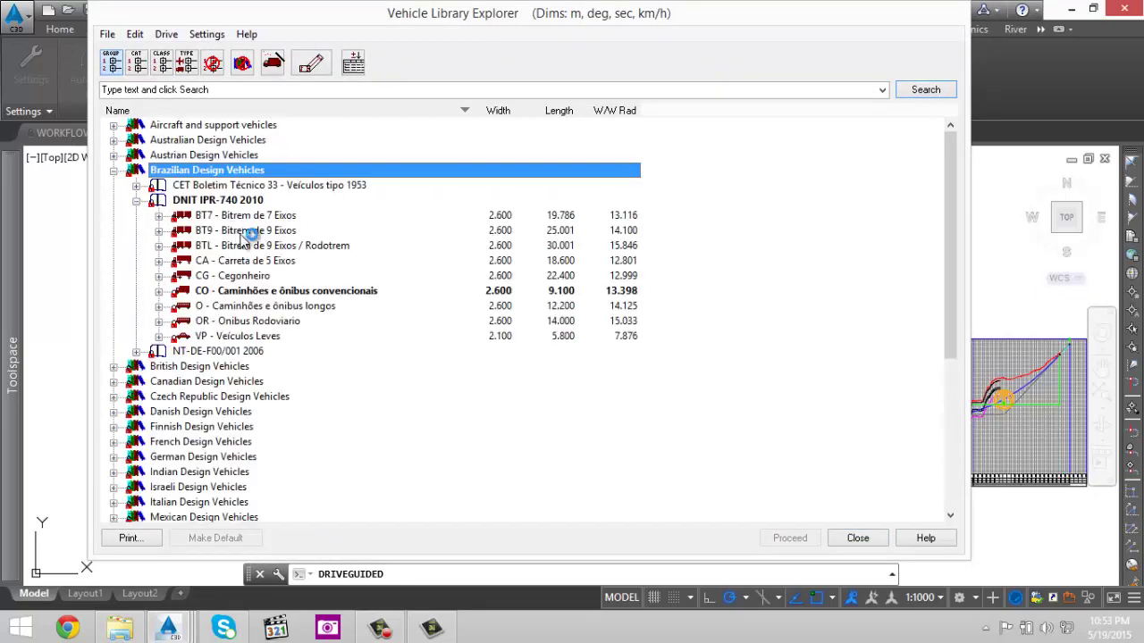
left_click(159, 305)
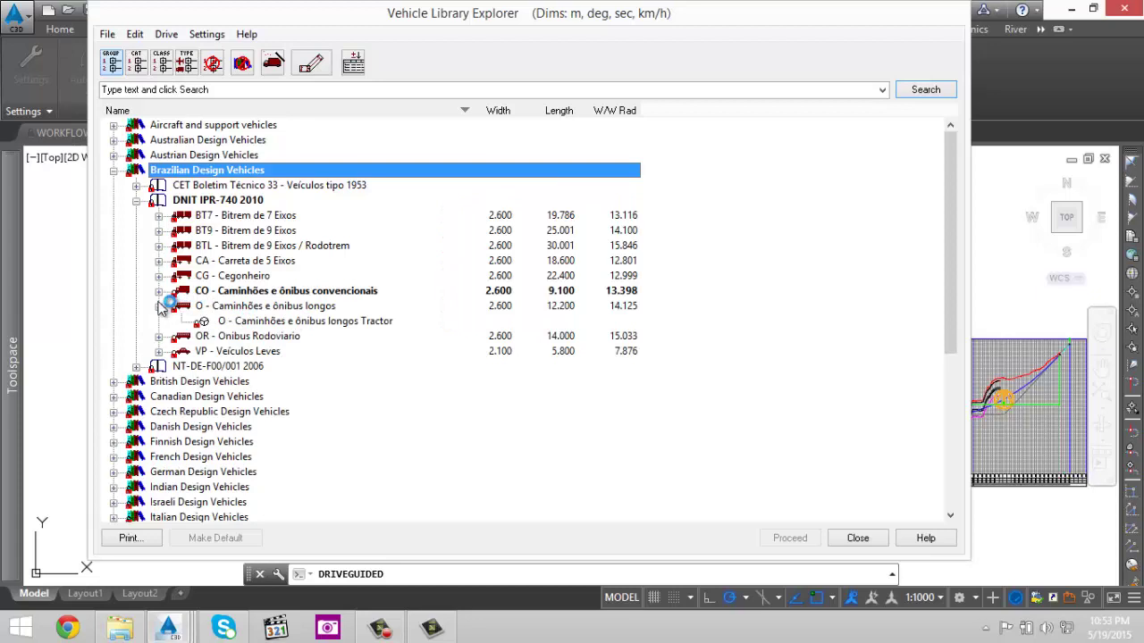
left_click(159, 305)
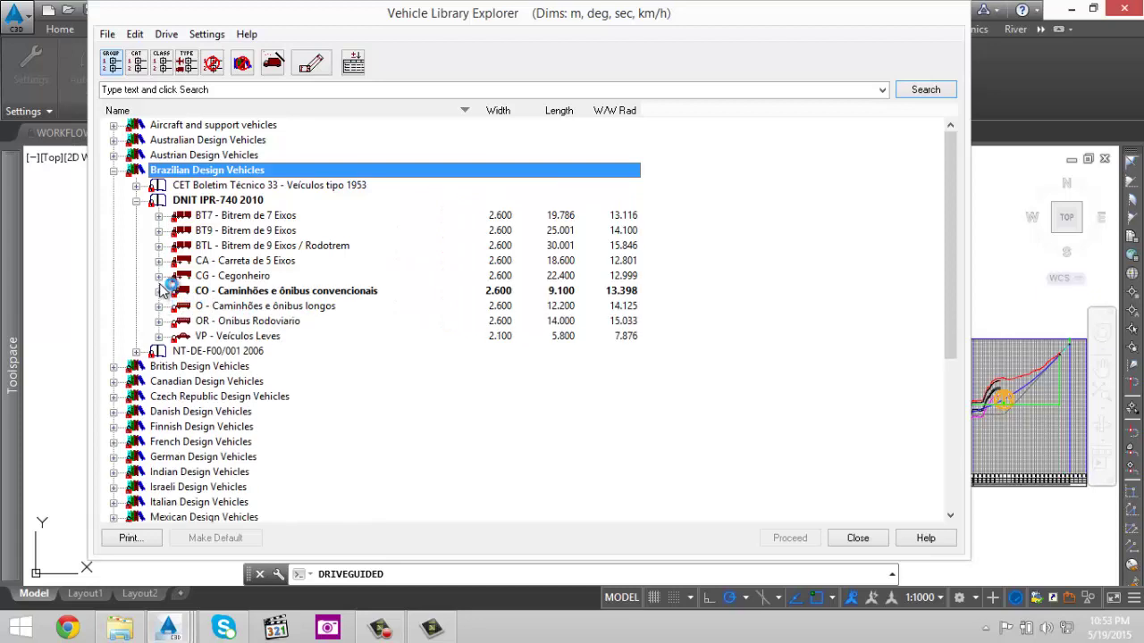
left_click(159, 291)
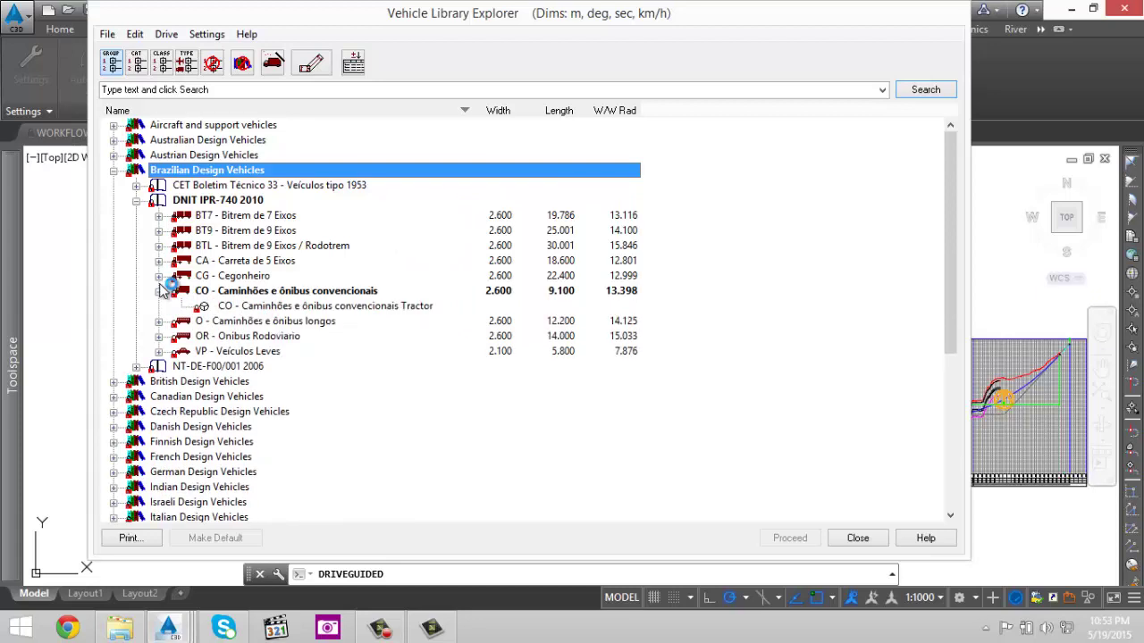
left_click(259, 306)
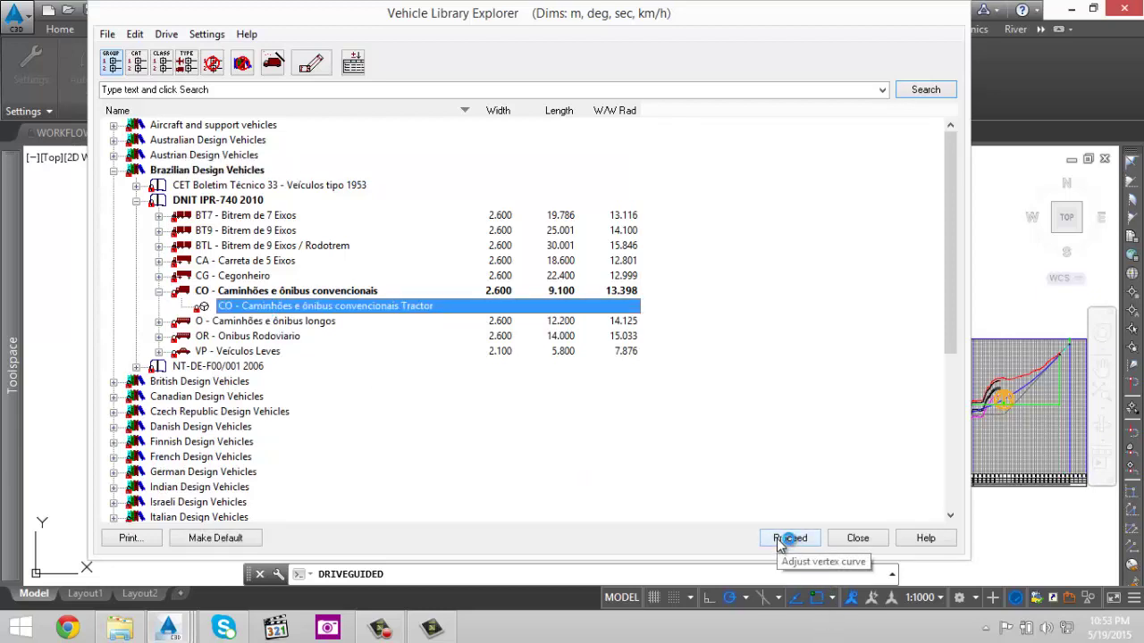
left_click(784, 538)
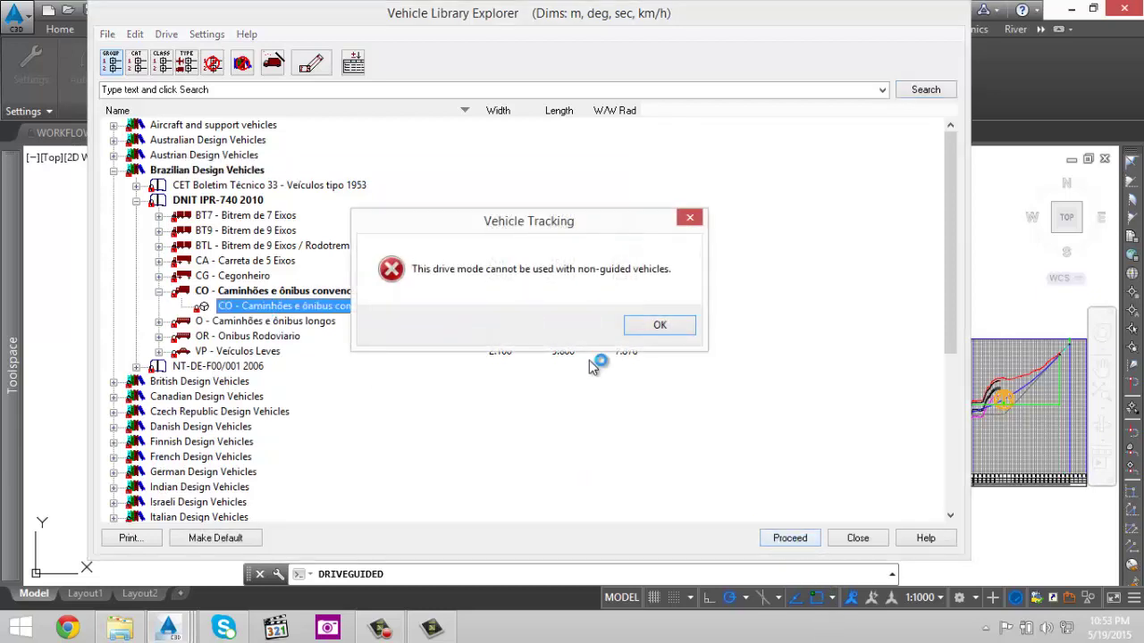
left_click(645, 327)
- Start an AutoDrive Arc with the selected vehicle and accept the scale of 1 drawing unit as 1 meter
left_click(163, 35)
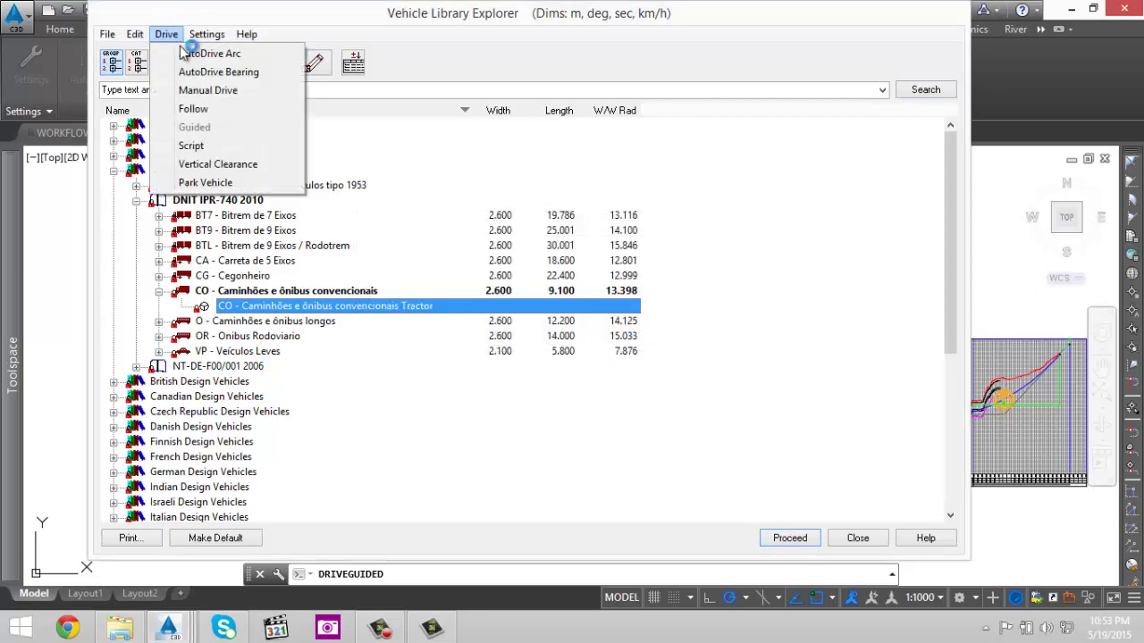
left_click(188, 55)
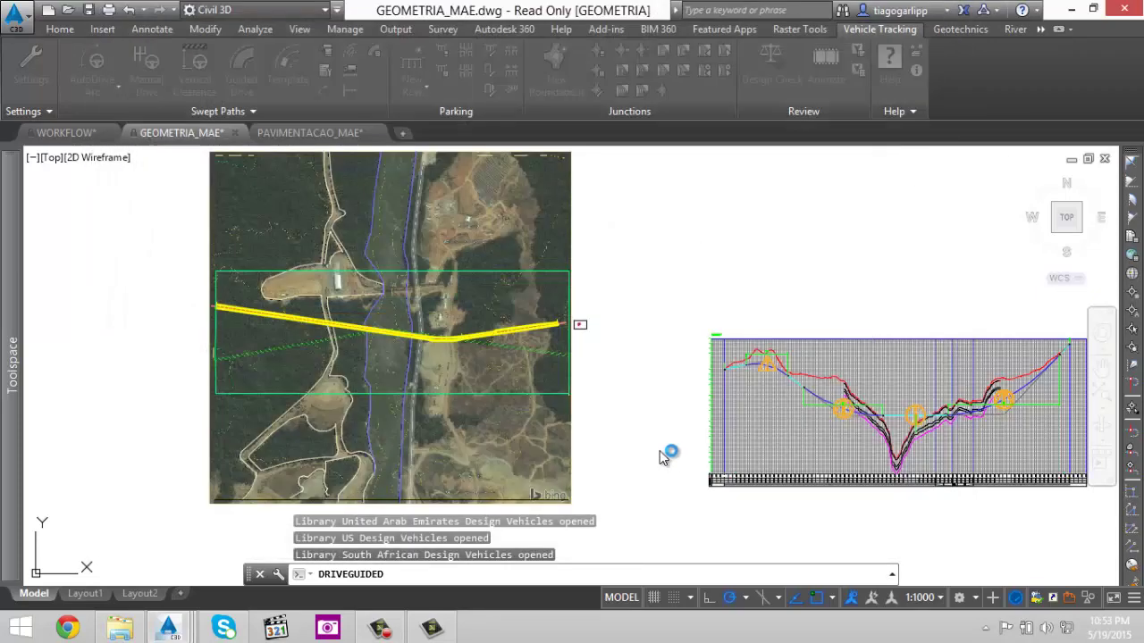
left_click(546, 336)
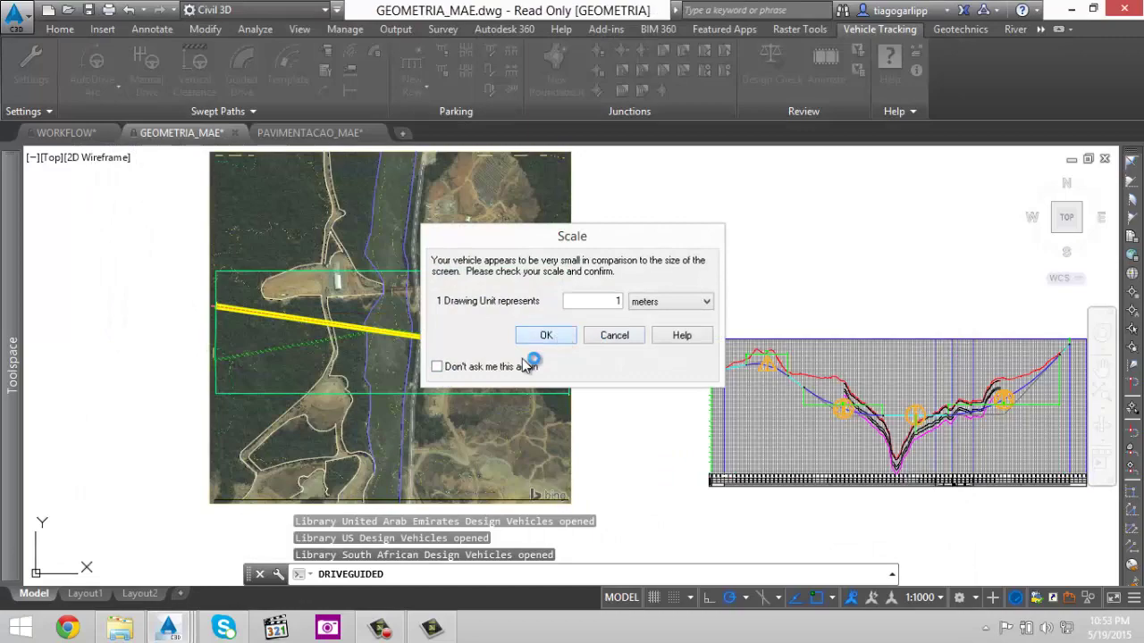
- Place the vehicle in the upper lane just before station 35 and point its heading along the road
scroll(357, 329, "up", 5)
scroll(379, 319, "up", 4)
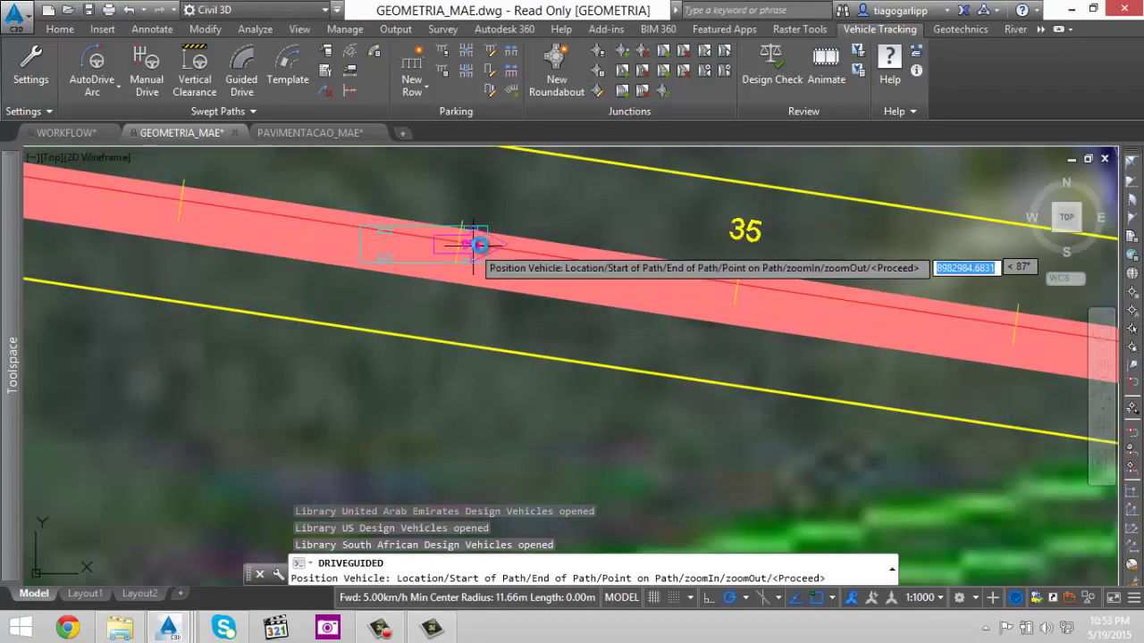
middle_click_drag(491, 217, 400, 265)
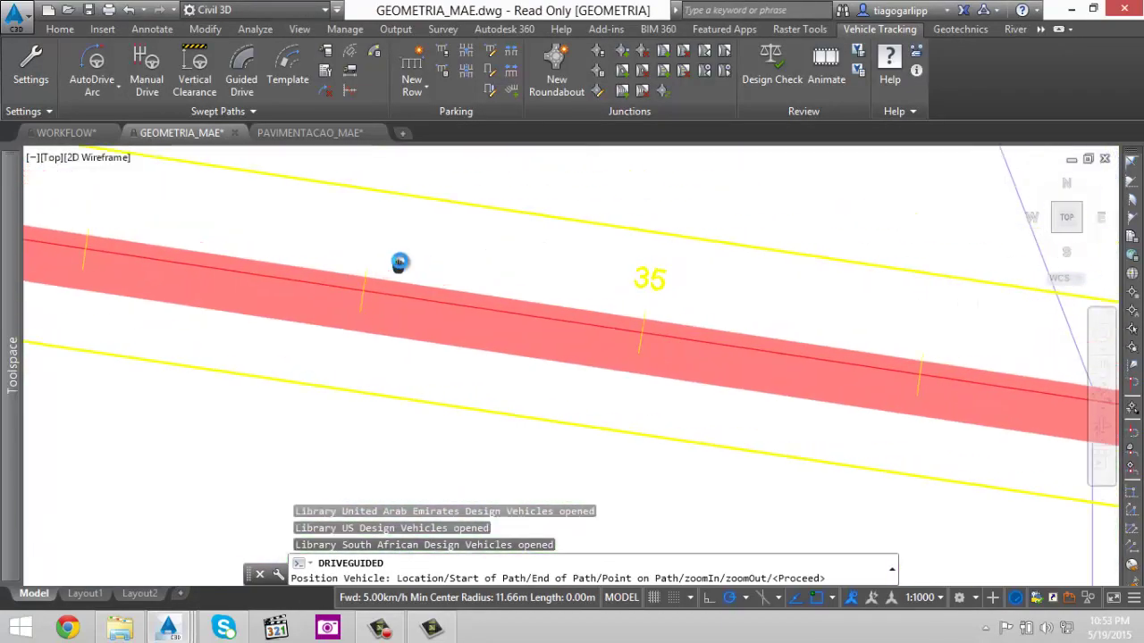
left_click(433, 245)
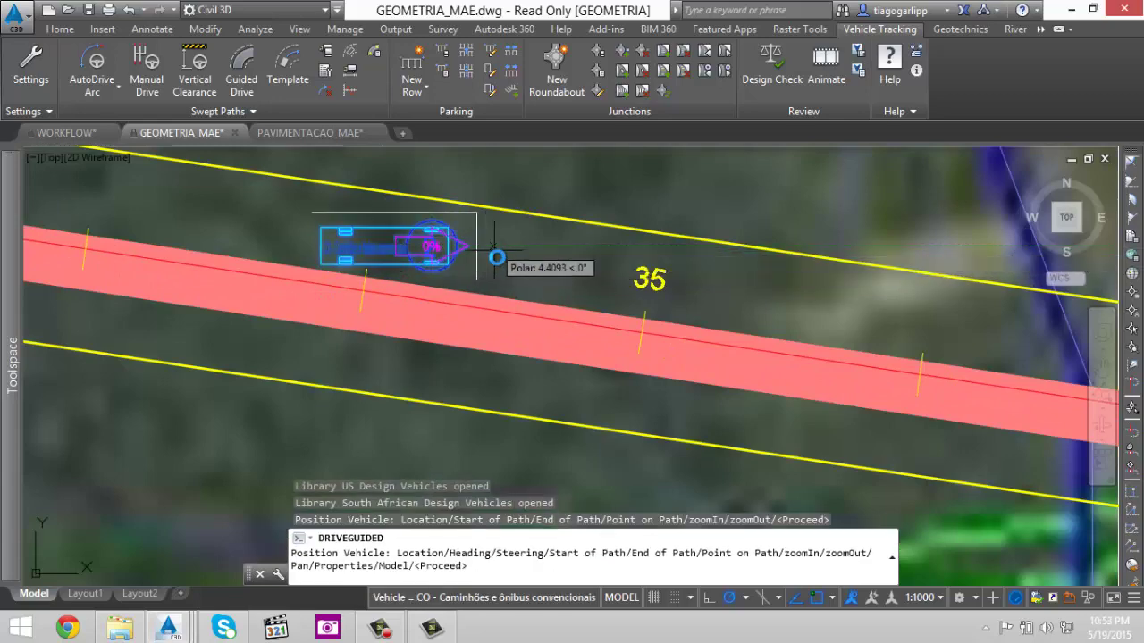
left_click(640, 324)
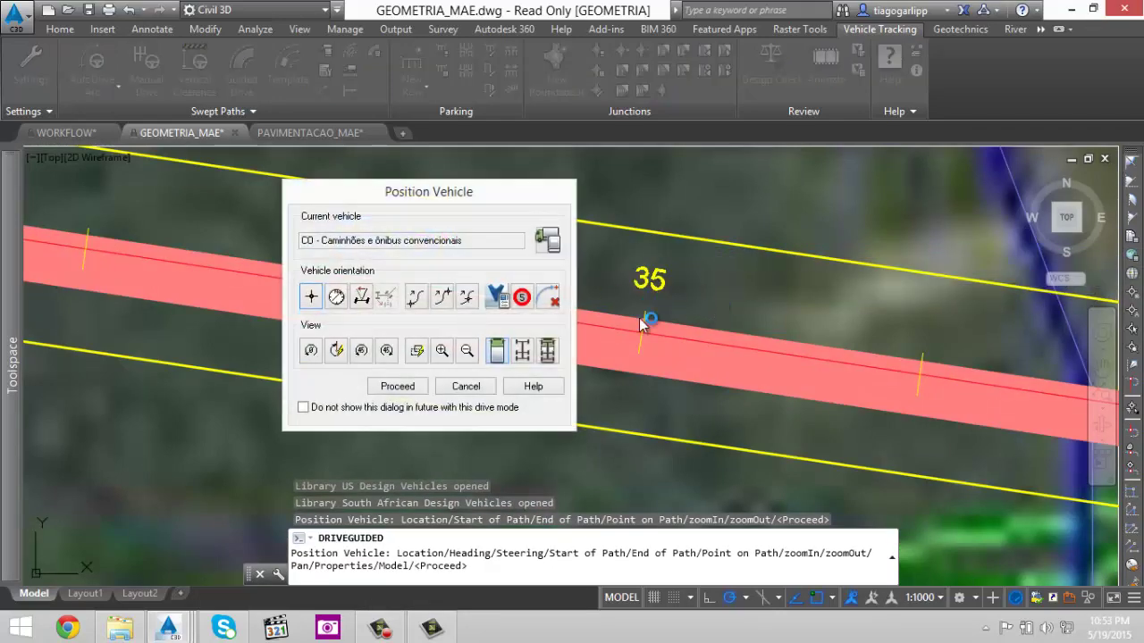
- Drive the vehicle along the upper lane from station 35 to just before station 45
middle_click_drag(808, 327, 434, 298)
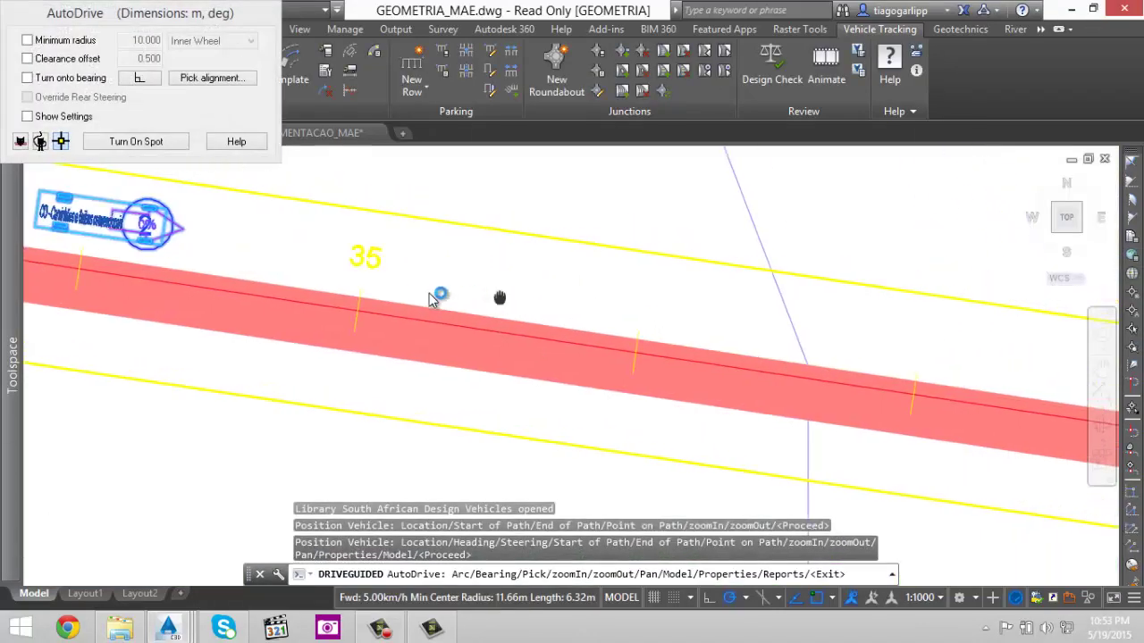
scroll(434, 299, "down", 2)
left_click(462, 293)
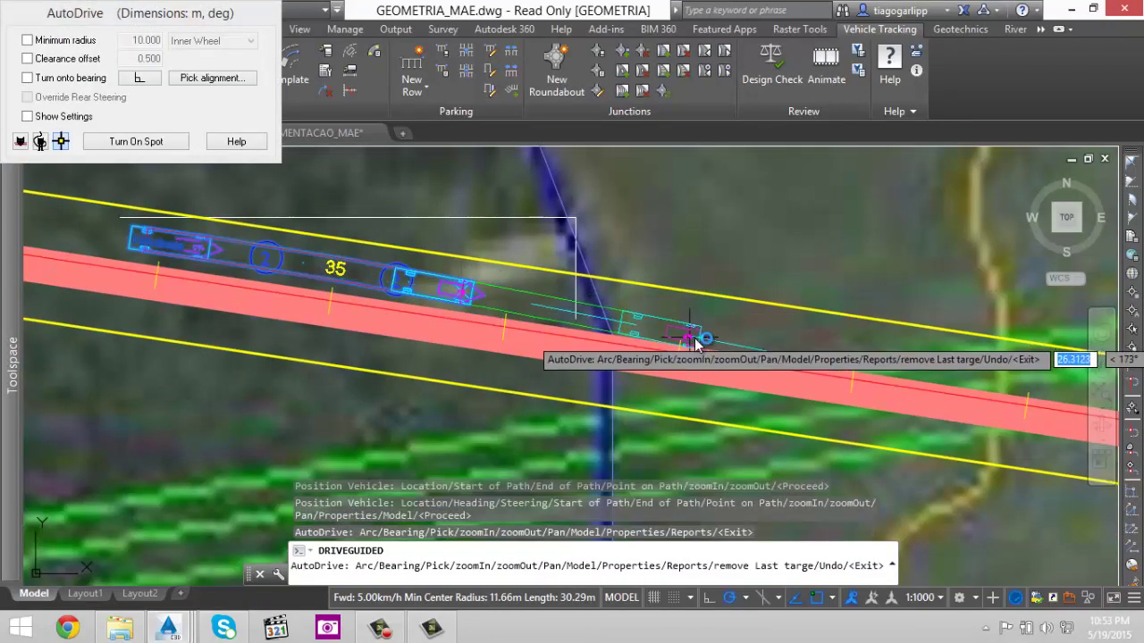
mouse_move(897, 401)
middle_mouse_down()
mouse_move(503, 325)
mouse_move(259, 299)
middle_mouse_up()
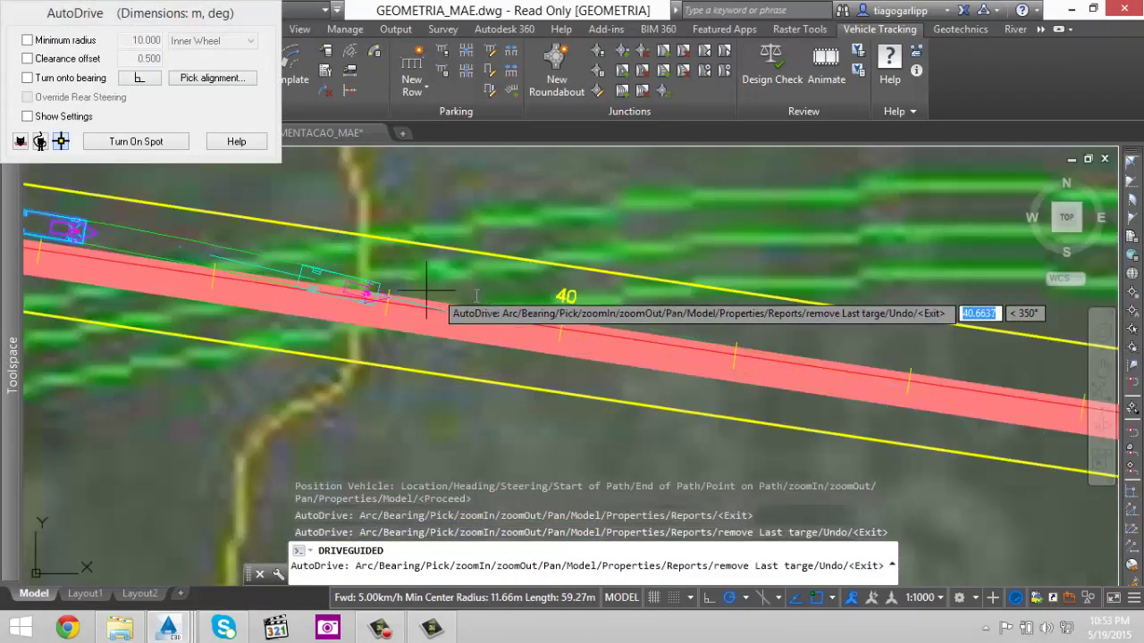
left_click(498, 293)
middle_click_drag(880, 382, 107, 343)
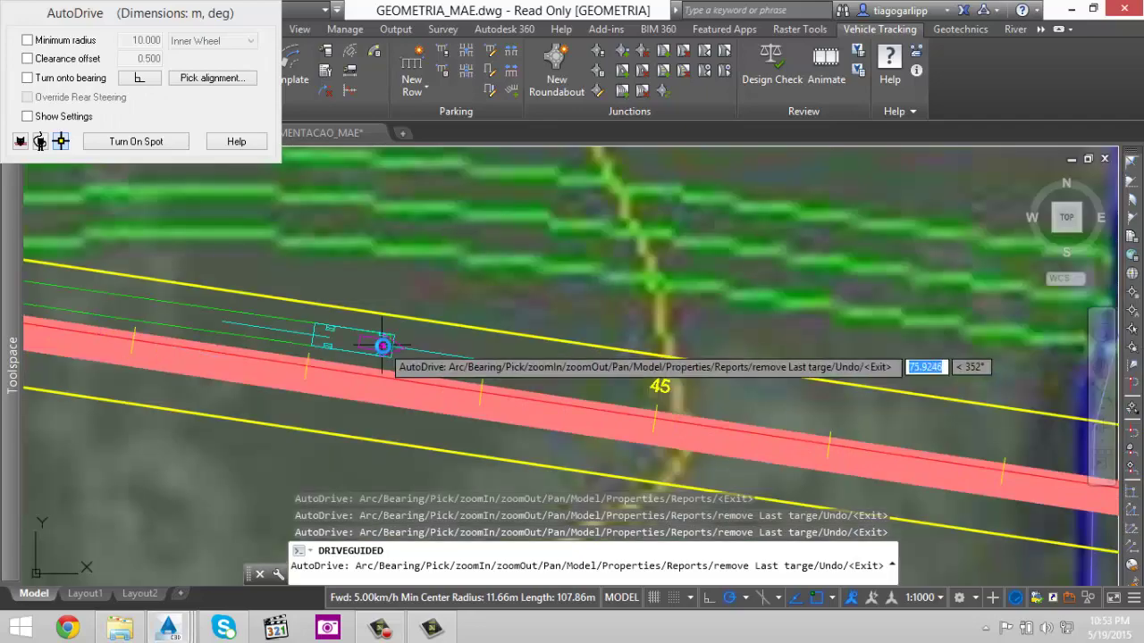
left_click(401, 351)
- Continue the vehicle path through the curve to just past station 55+20.00 and finish the drive
middle_click_drag(762, 418, 755, 418)
scroll(528, 332, "down", 4)
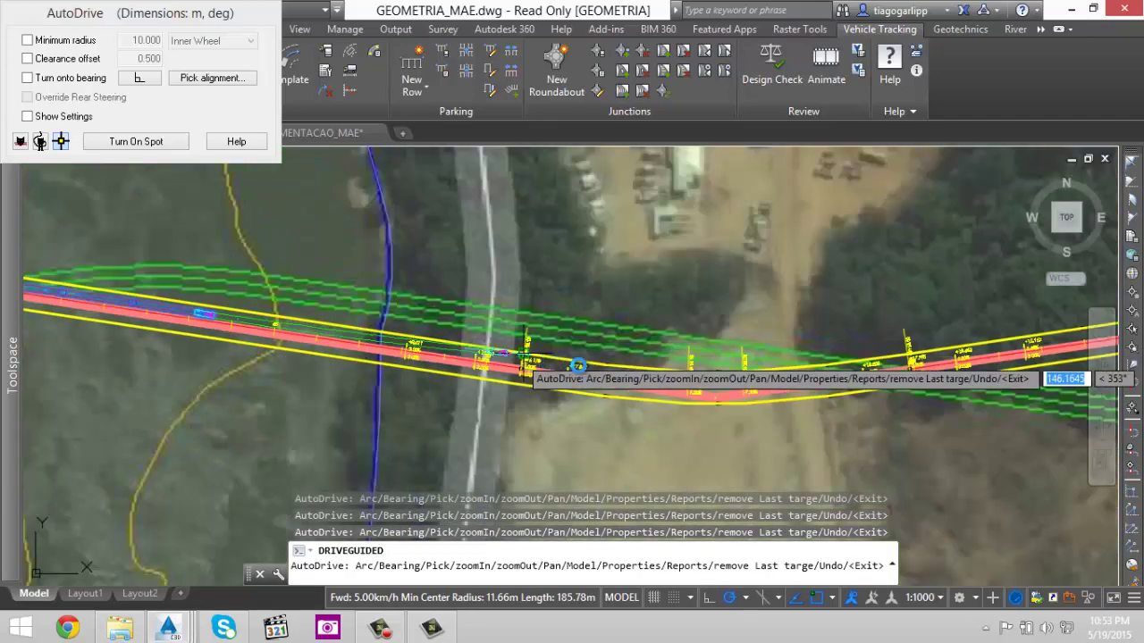
scroll(532, 384, "up", 7)
left_click(644, 358)
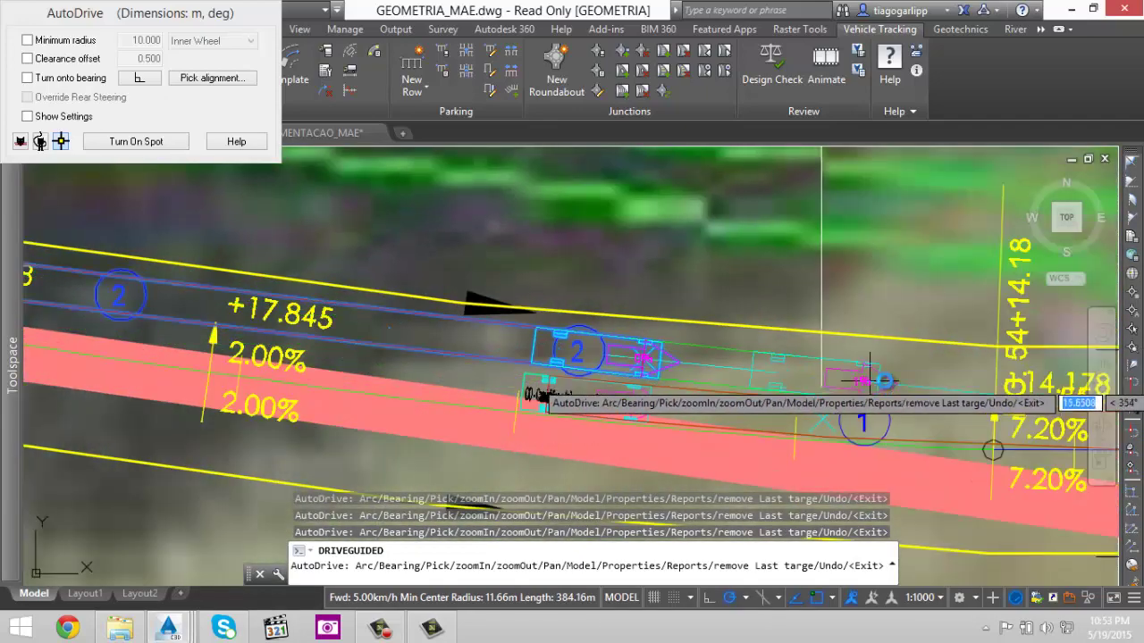
middle_click_drag(902, 379, 243, 335)
left_click(413, 384)
middle_click_drag(693, 334, 493, 339)
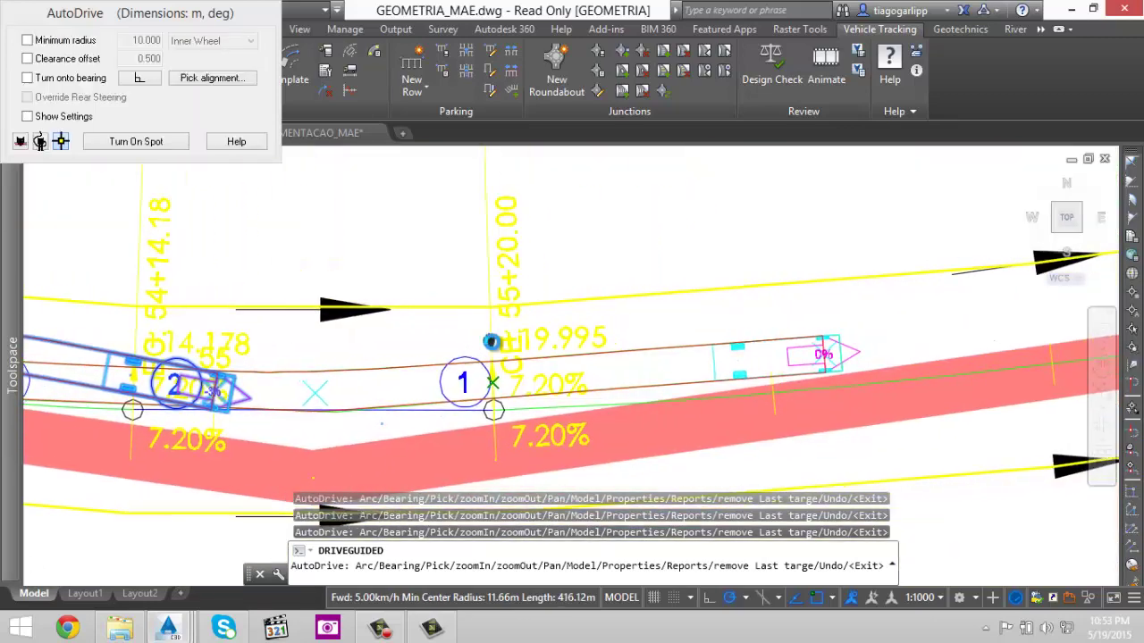
middle_click_drag(916, 330, 662, 339)
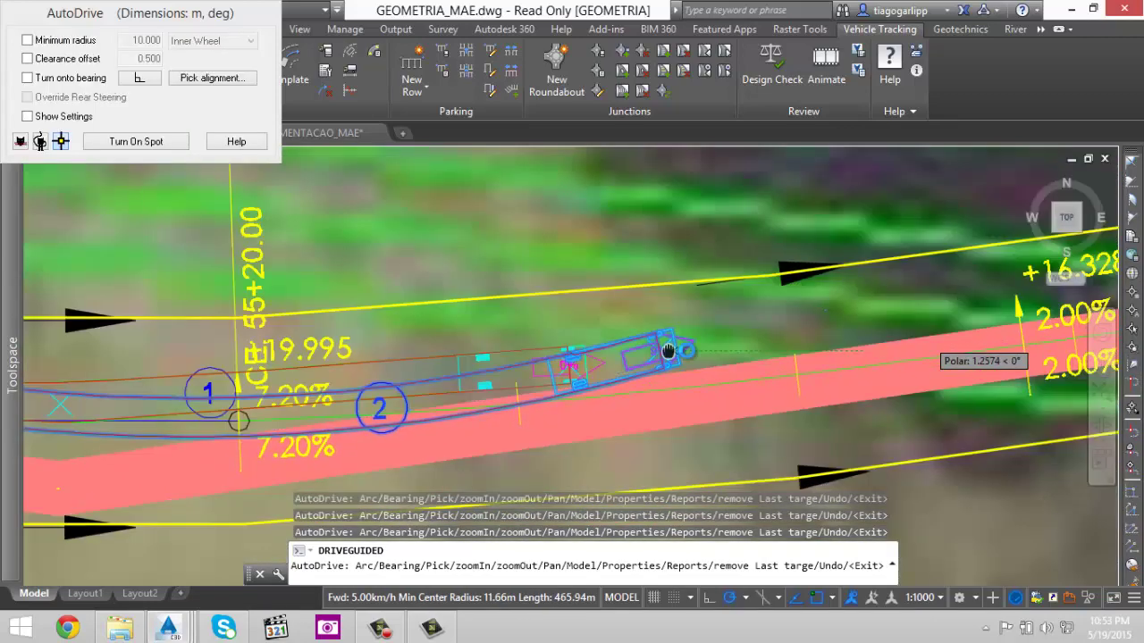
key("Return")
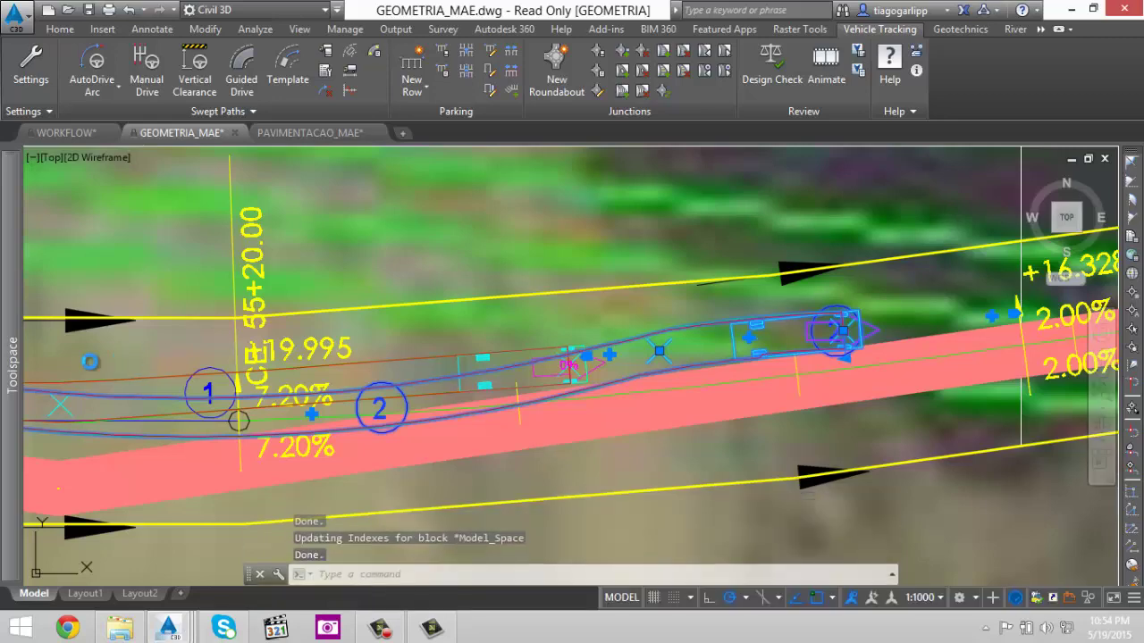
- Examine the truck profile drawing and its dimension table beside the plan
scroll(90, 362, "down", 8)
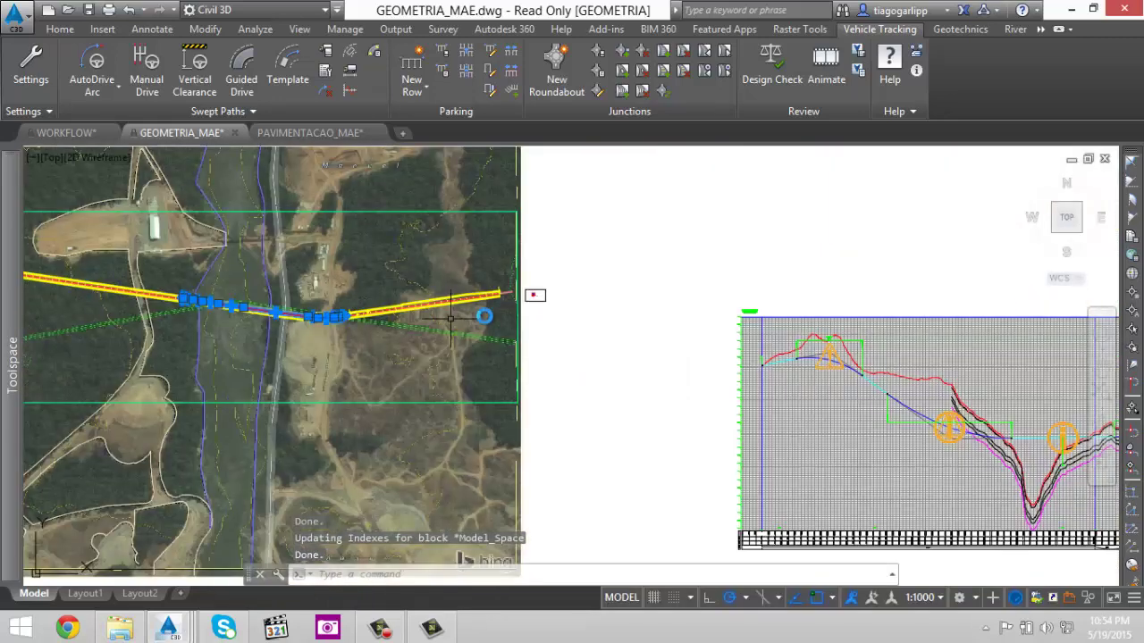
scroll(542, 294, "up", 10)
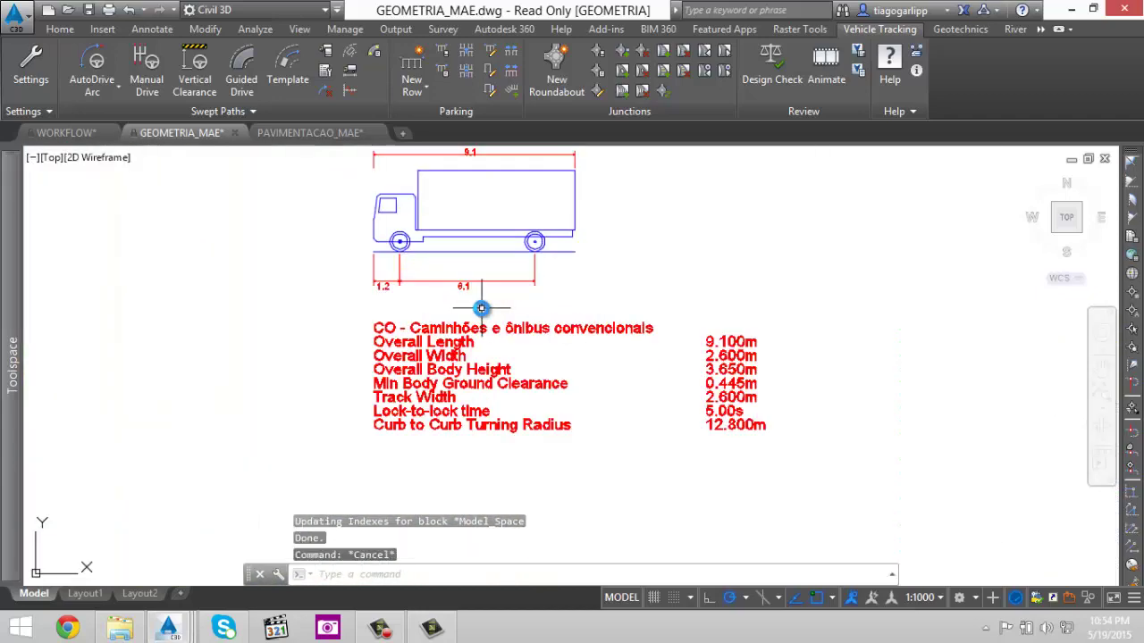
scroll(409, 307, "up", 2)
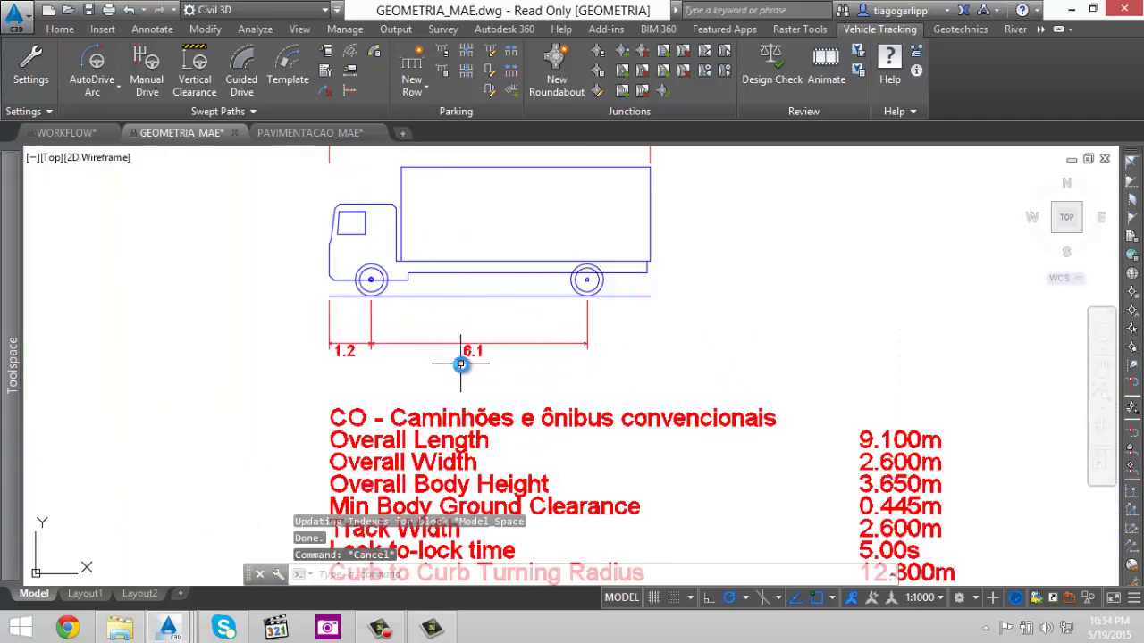
middle_click_drag(460, 364, 444, 297)
mouse_move(327, 231)
middle_mouse_down()
mouse_move(301, 268)
mouse_move(302, 312)
middle_mouse_up()
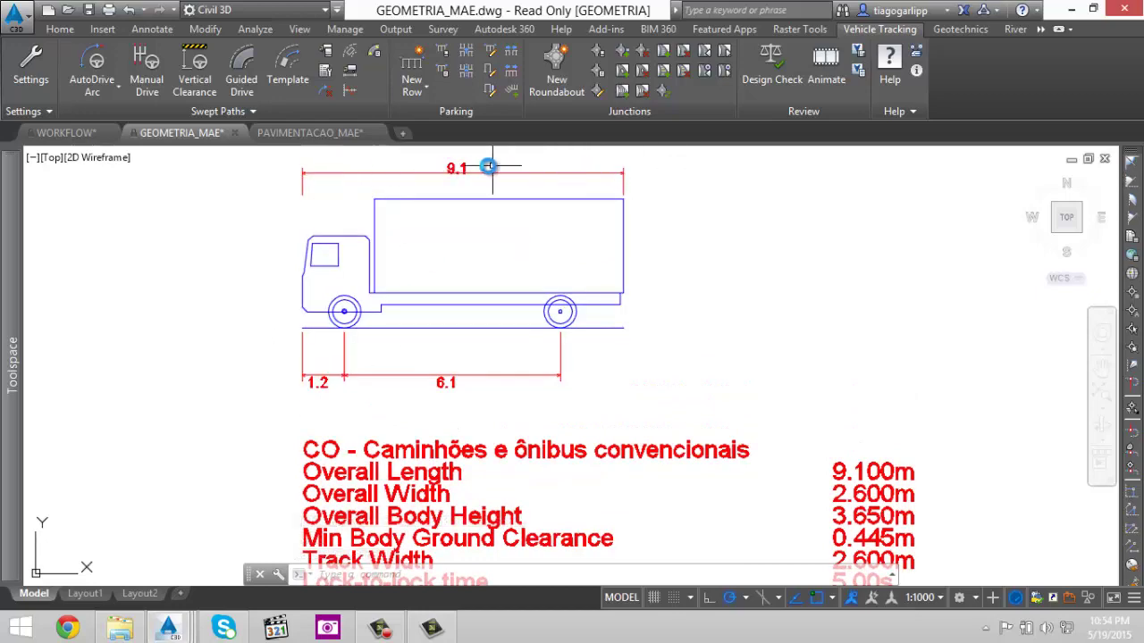
scroll(724, 323, "down", 2)
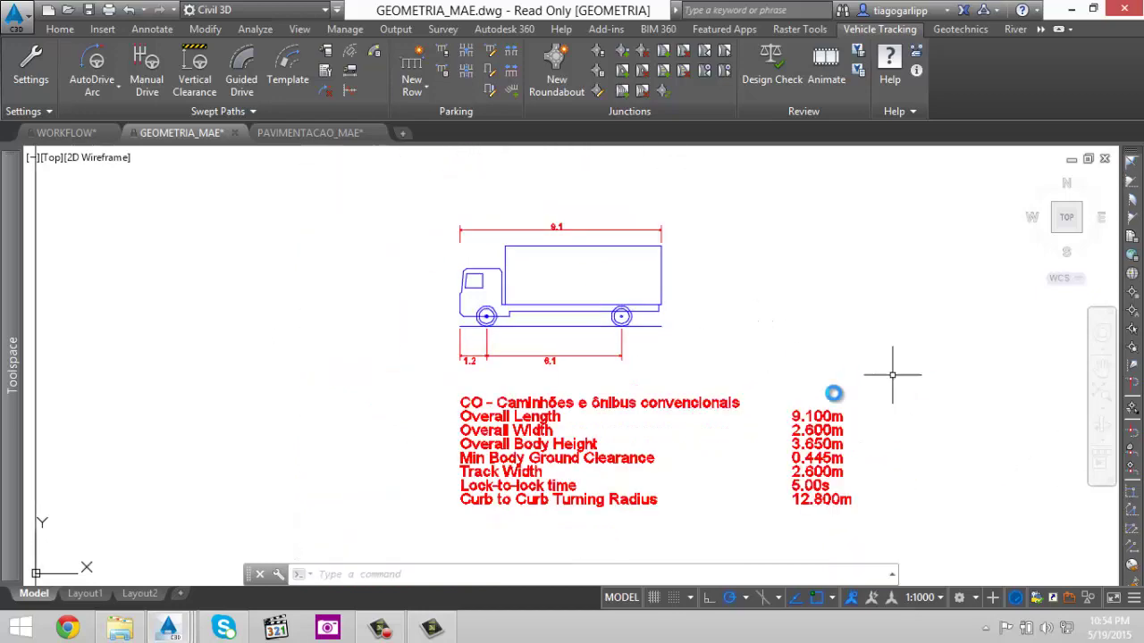
- Start creating offset alignments from the EIXO PRINCIPAL alignment and open the widening criteria
scroll(786, 358, "down", 13)
middle_click_drag(165, 390, 510, 358)
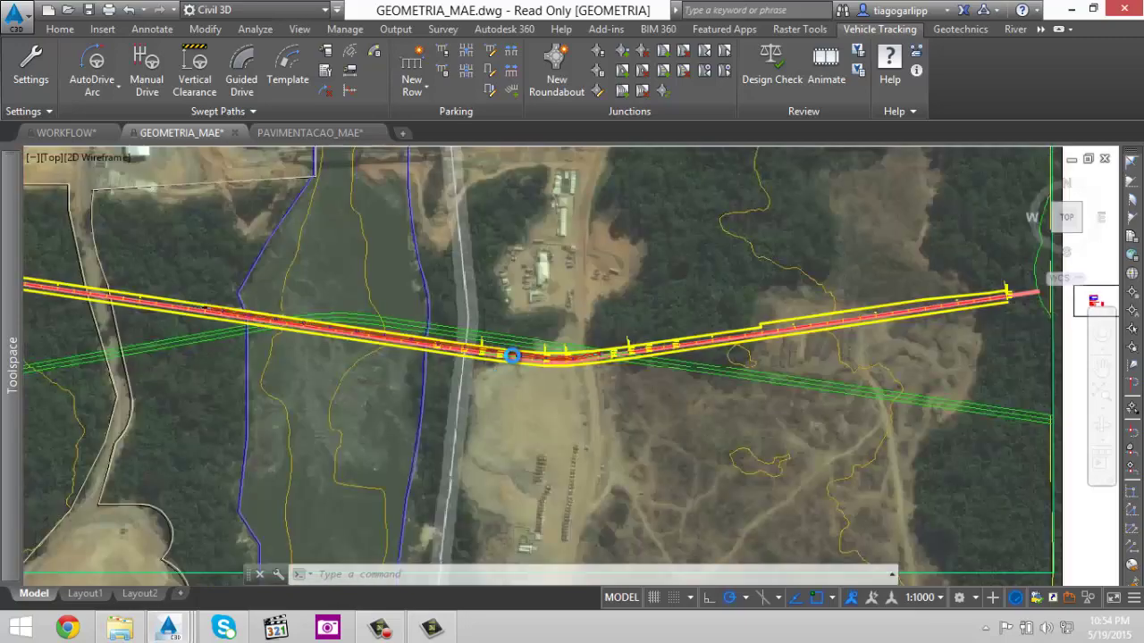
scroll(510, 339, "up", 5)
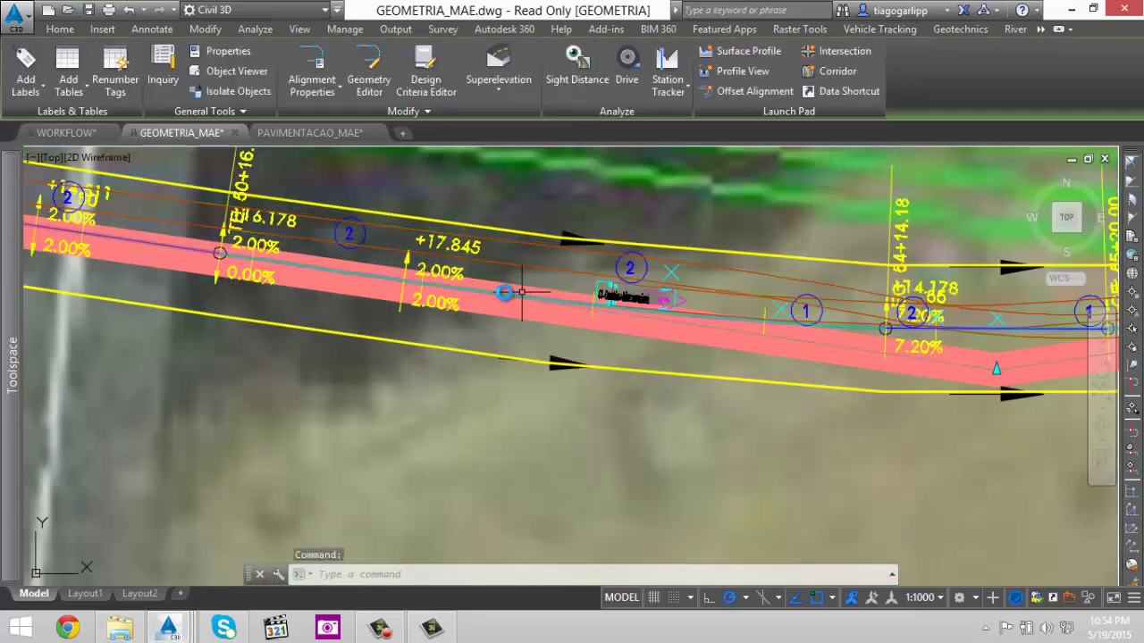
key("Escape")
left_click(498, 292)
scroll(475, 301, "down", 6)
scroll(474, 302, "down", 2)
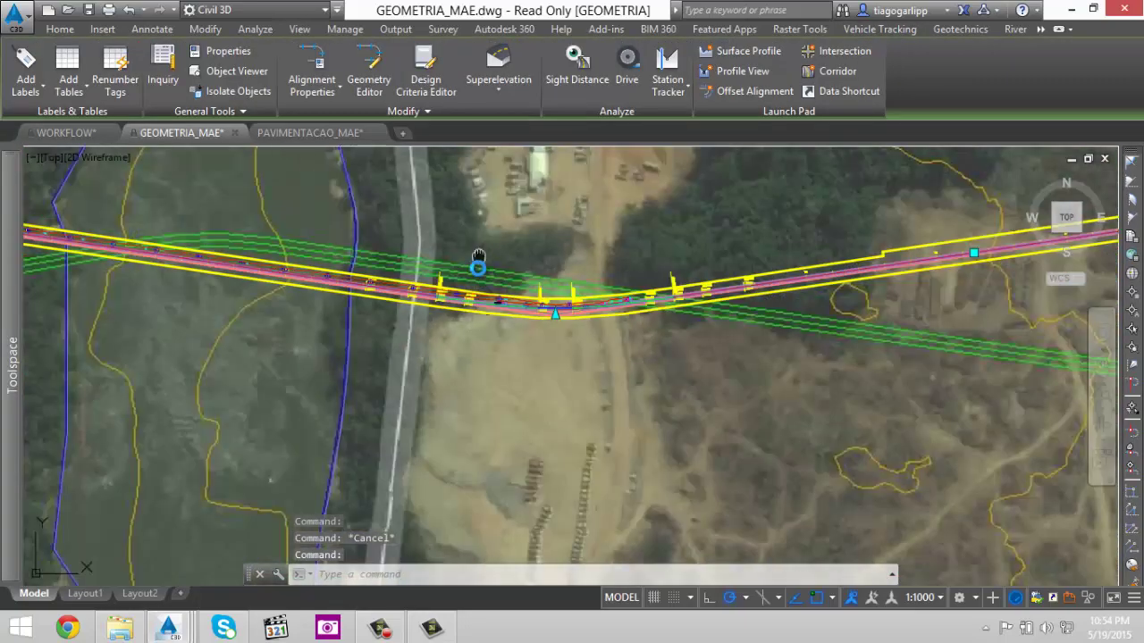
left_click(721, 92)
left_click(507, 292)
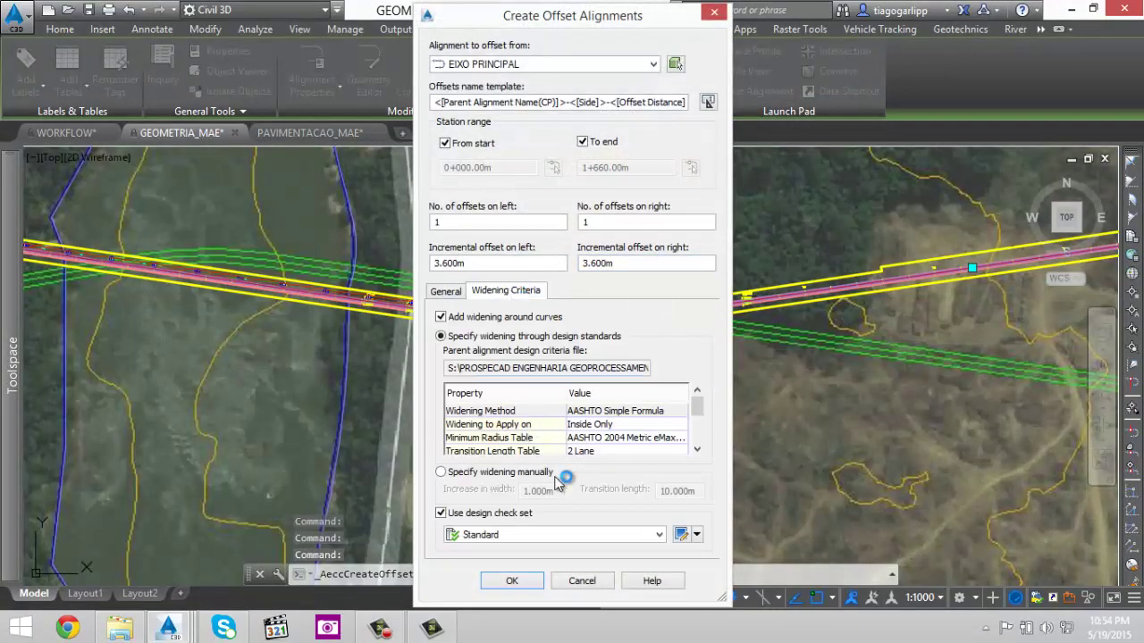
- Review the lane and wheelbase length properties in the widening criteria, and cancel without creating offset alignments
left_click_drag(702, 409, 708, 463)
left_click_drag(722, 598, 774, 610)
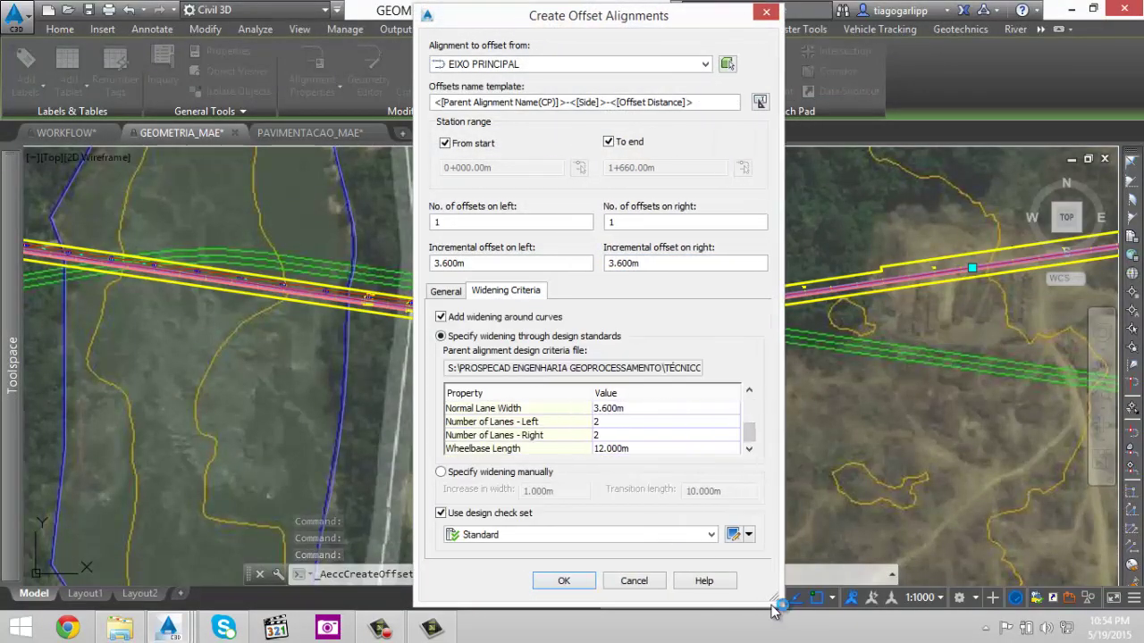
left_click(576, 450)
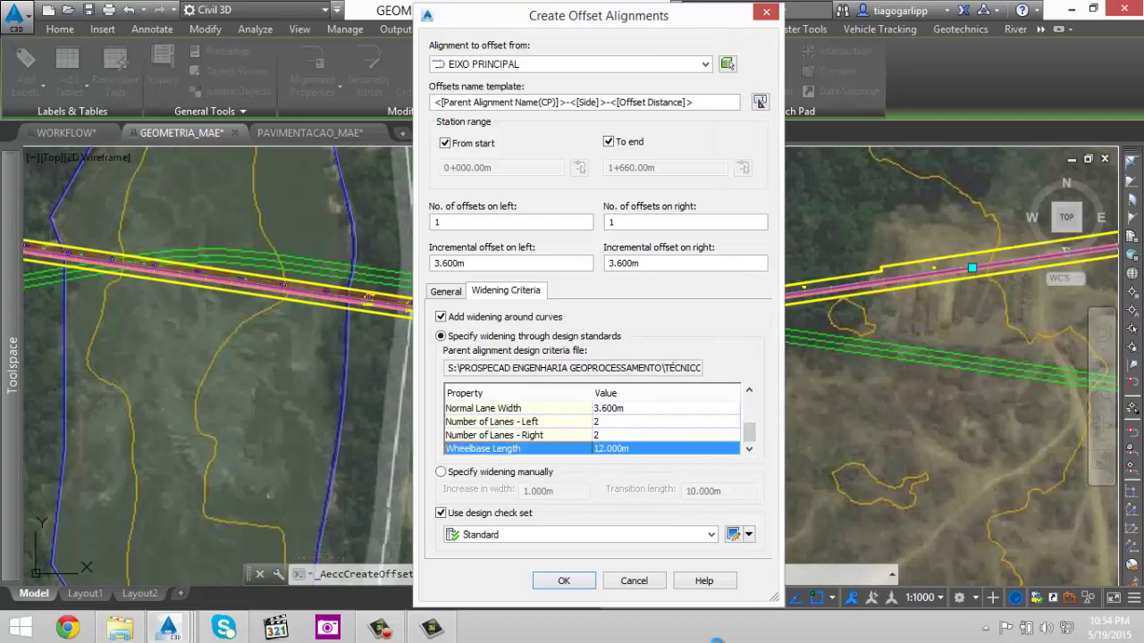
left_click(634, 580)
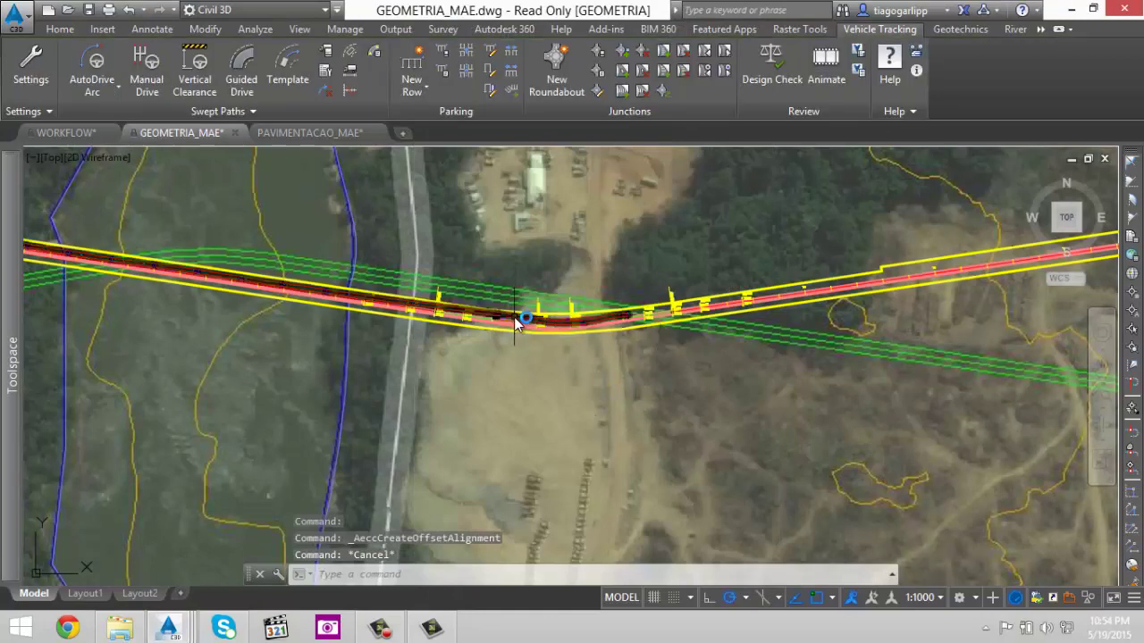
- Switch to the PAVIMENTACAO_MAE drawing and examine the blue corridor from its start to where the yellow corridor begins
scroll(516, 318, "down", 4)
middle_click_drag(538, 315, 531, 315)
scroll(579, 317, "down", 2)
middle_click_drag(620, 305, 565, 310)
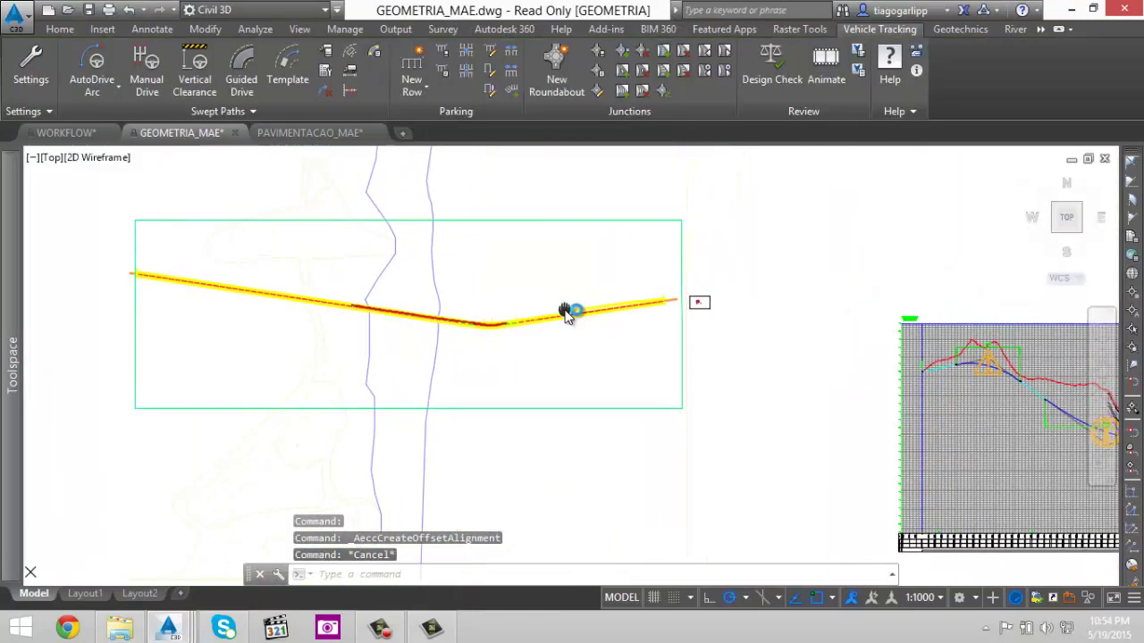
left_click(301, 133)
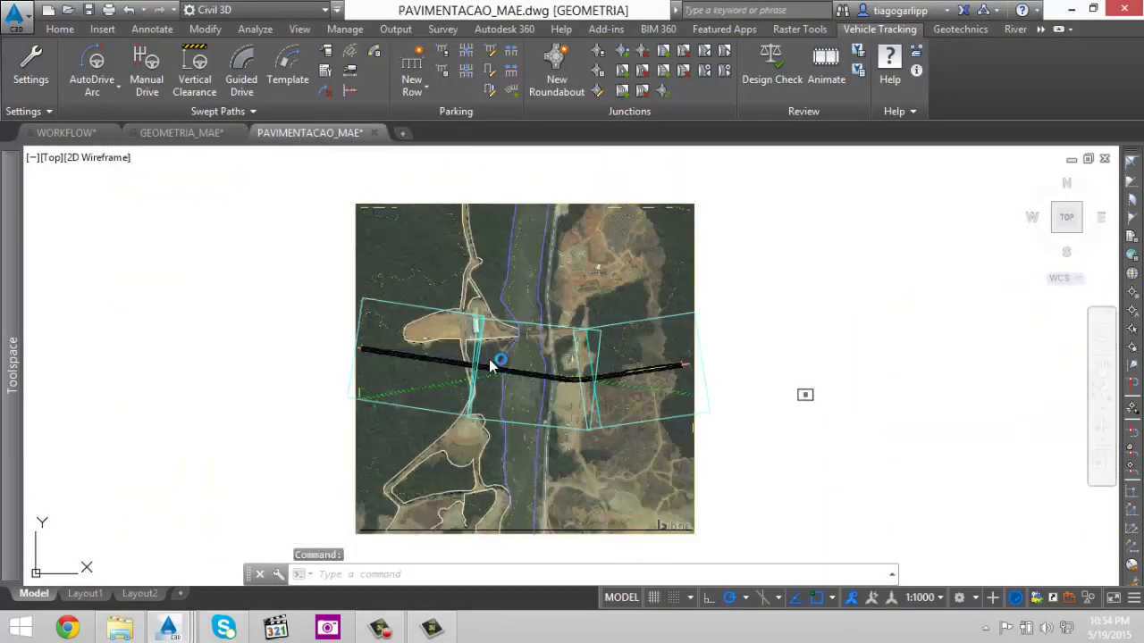
middle_click_drag(591, 328, 570, 313)
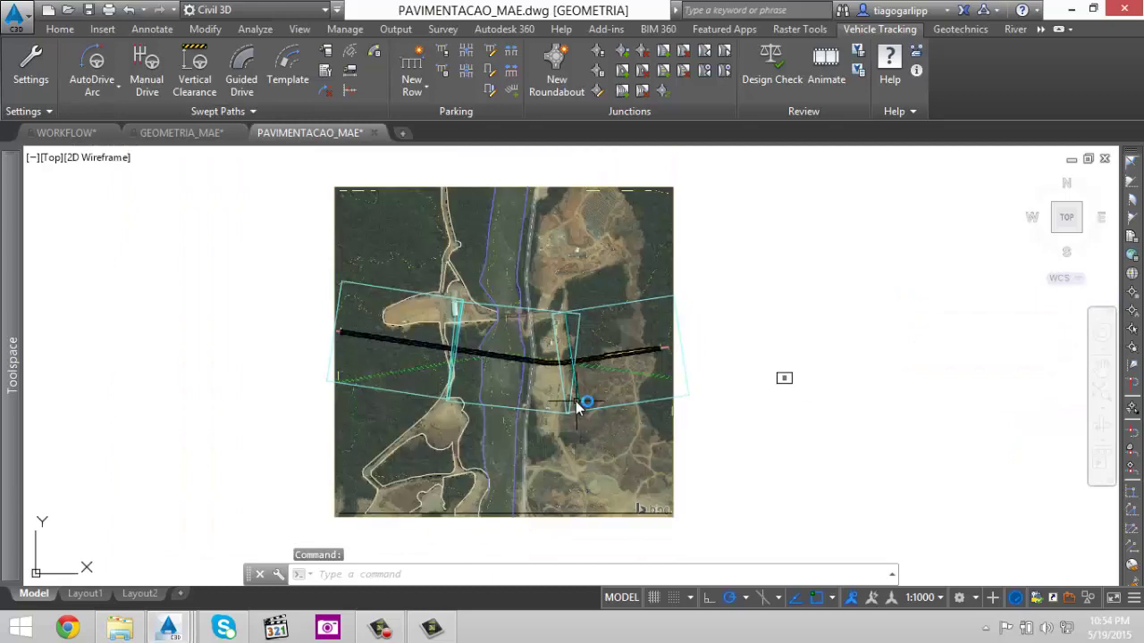
scroll(340, 323, "up", 5)
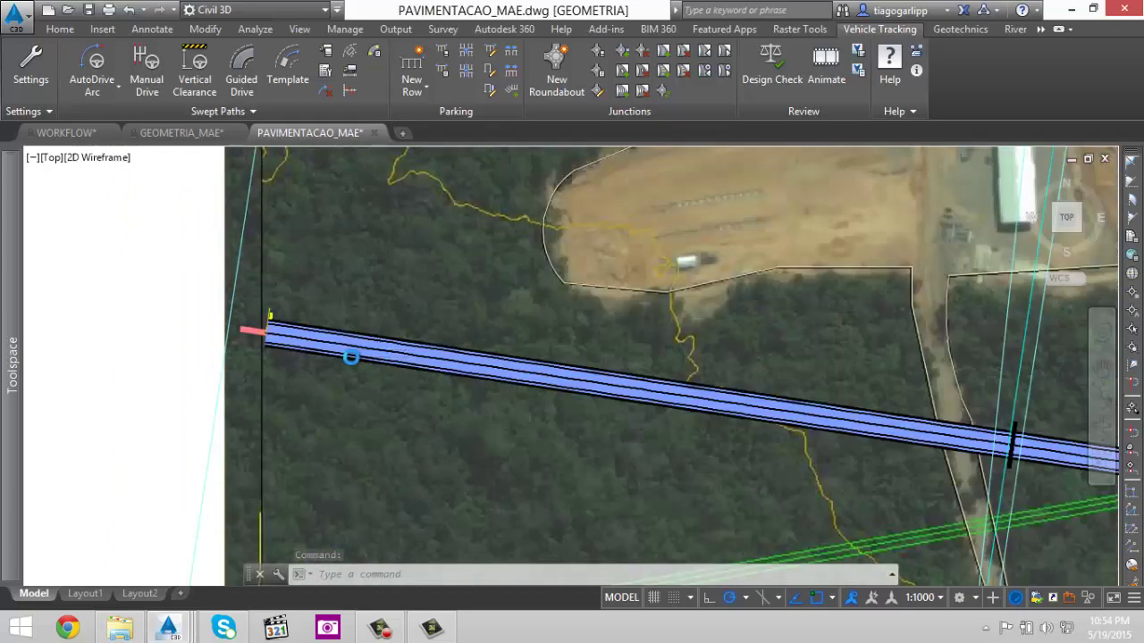
scroll(324, 325, "up", 3)
scroll(229, 319, "down", 2)
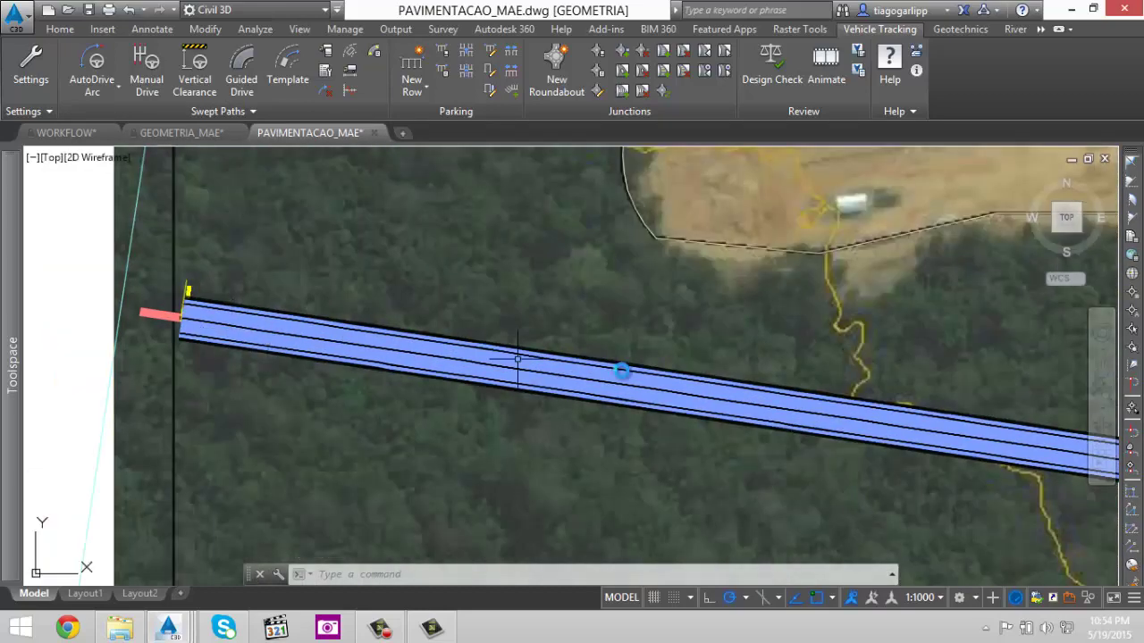
middle_click_drag(947, 412, 76, 234)
scroll(638, 340, "down", 2)
middle_click_drag(782, 354, 168, 261)
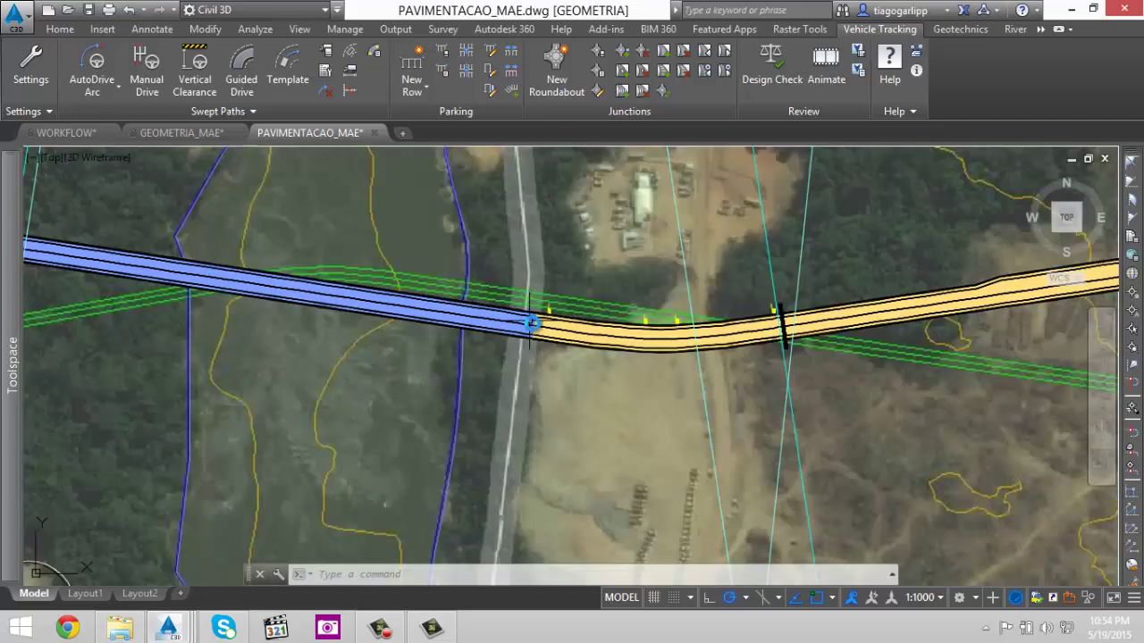
- Highlight the yellow corridor, clear the selection, and examine the transition between the blue and yellow corridors
left_click(617, 329)
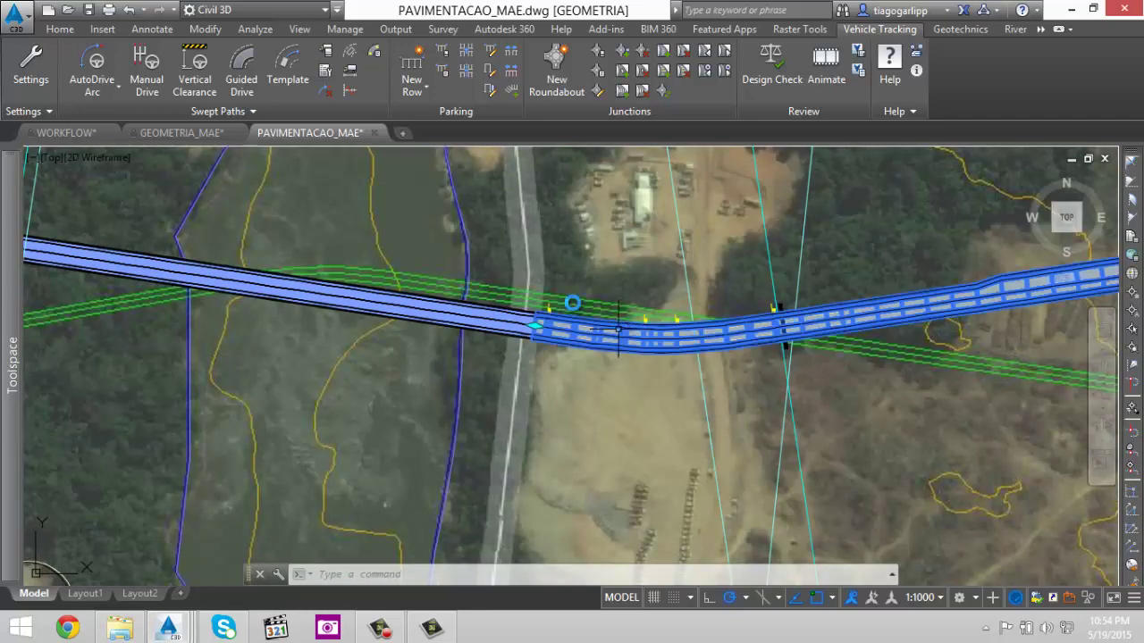
right_click(567, 302)
key("Escape")
key("Escape")
scroll(278, 279, "down", 5)
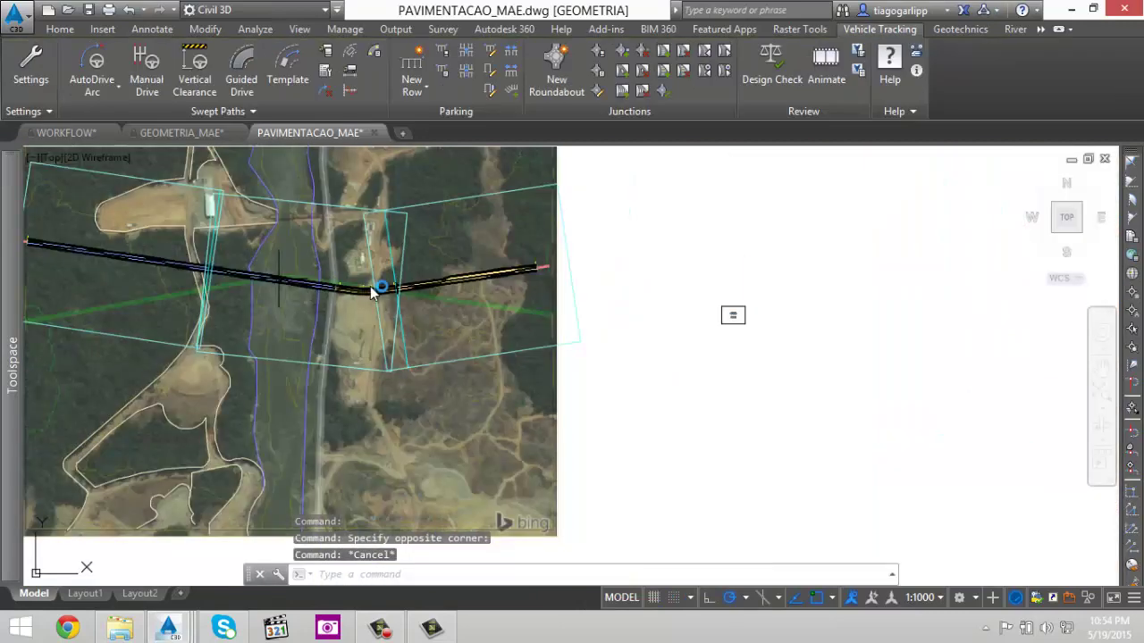
scroll(307, 286, "up", 5)
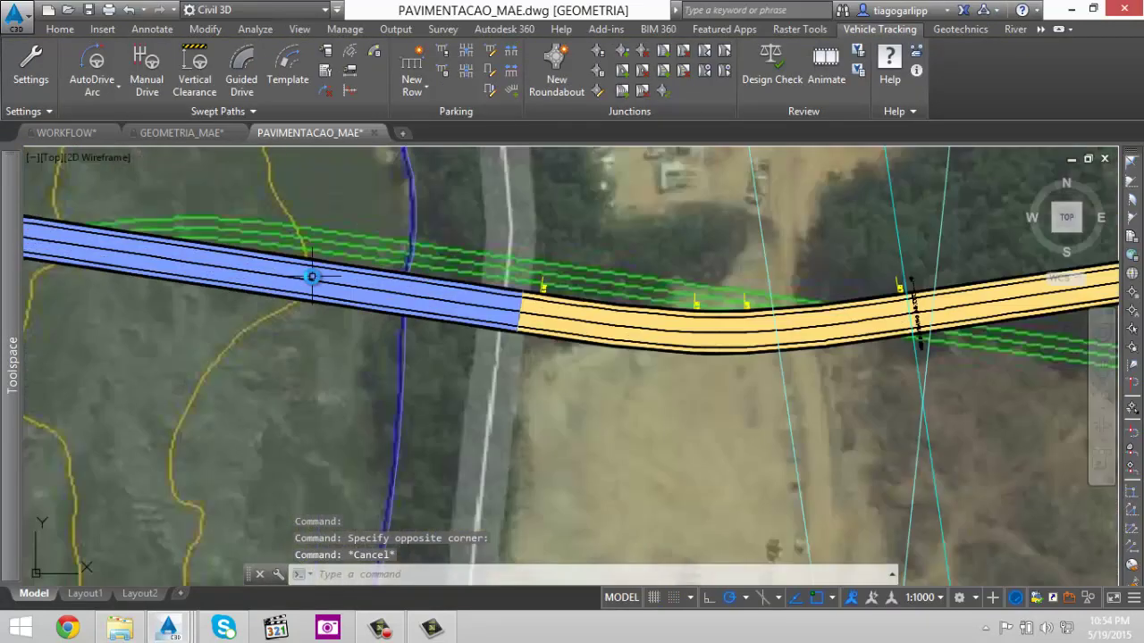
scroll(506, 304, "down", 3)
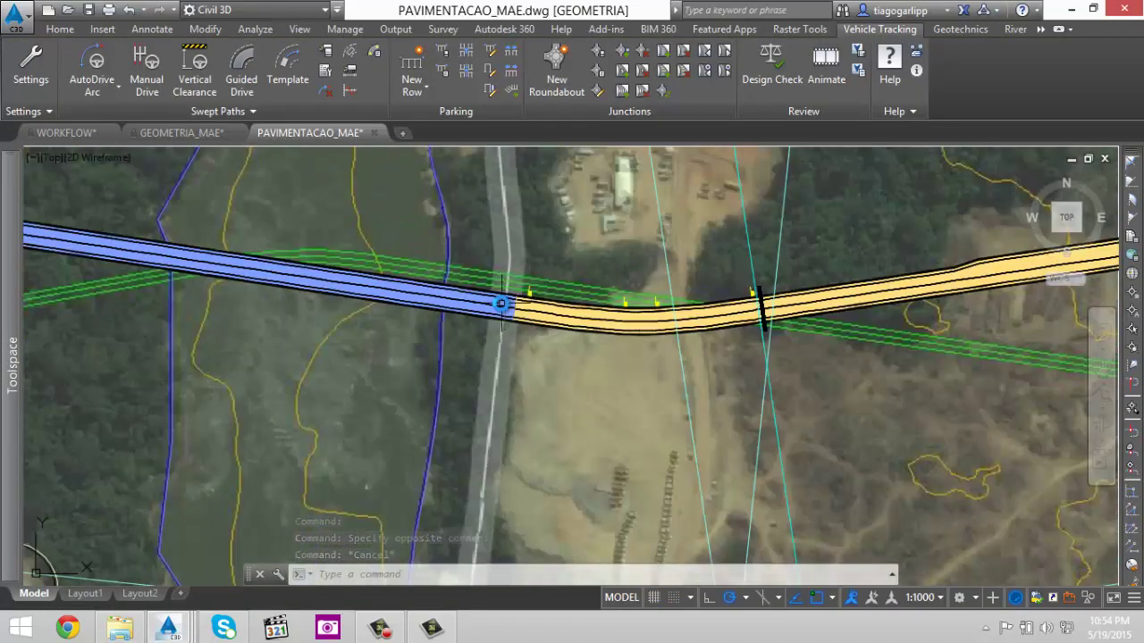
scroll(849, 282, "down", 3)
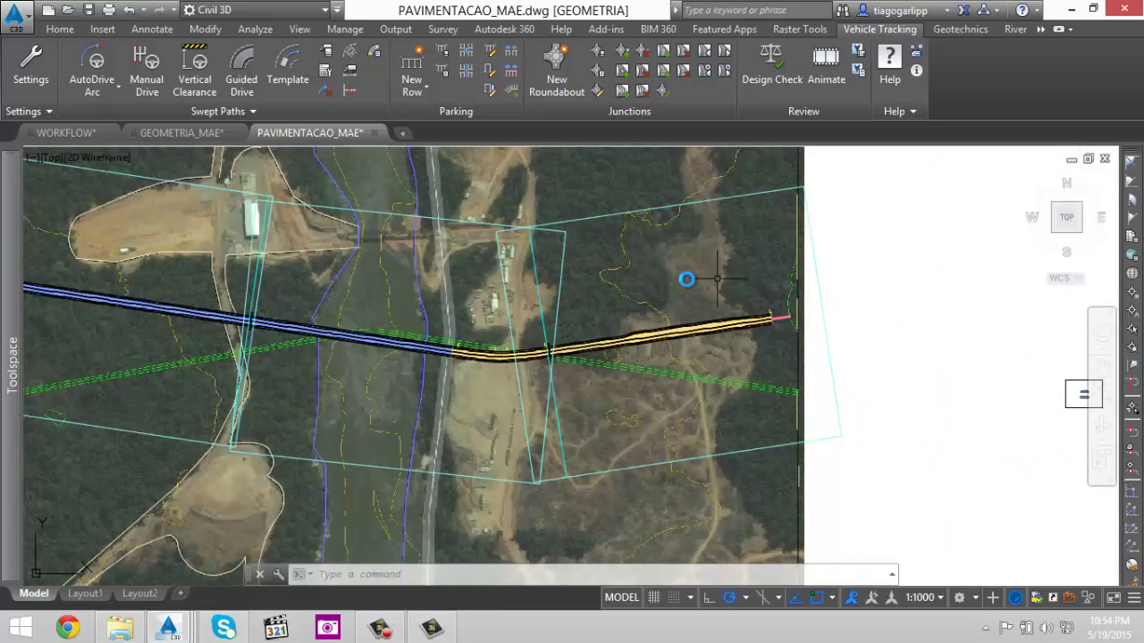
- Examine the two road assemblies inside the frame beside the corridor plan
middle_click_drag(926, 312, 339, 268)
scroll(465, 343, "up", 8)
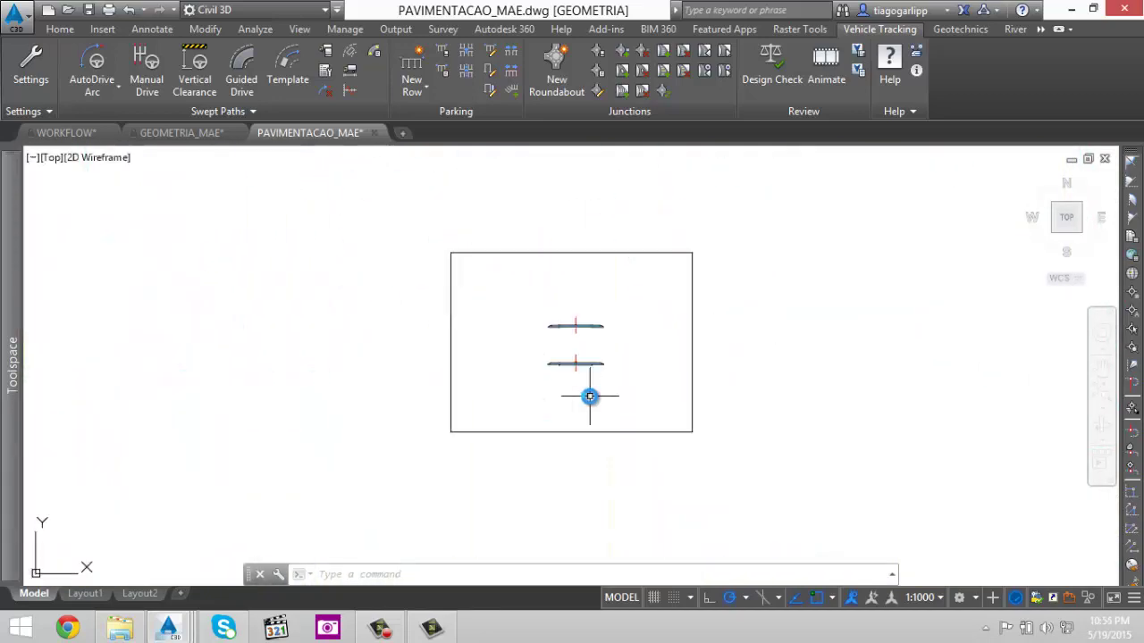
scroll(579, 380, "up", 2)
scroll(554, 312, "up", 4)
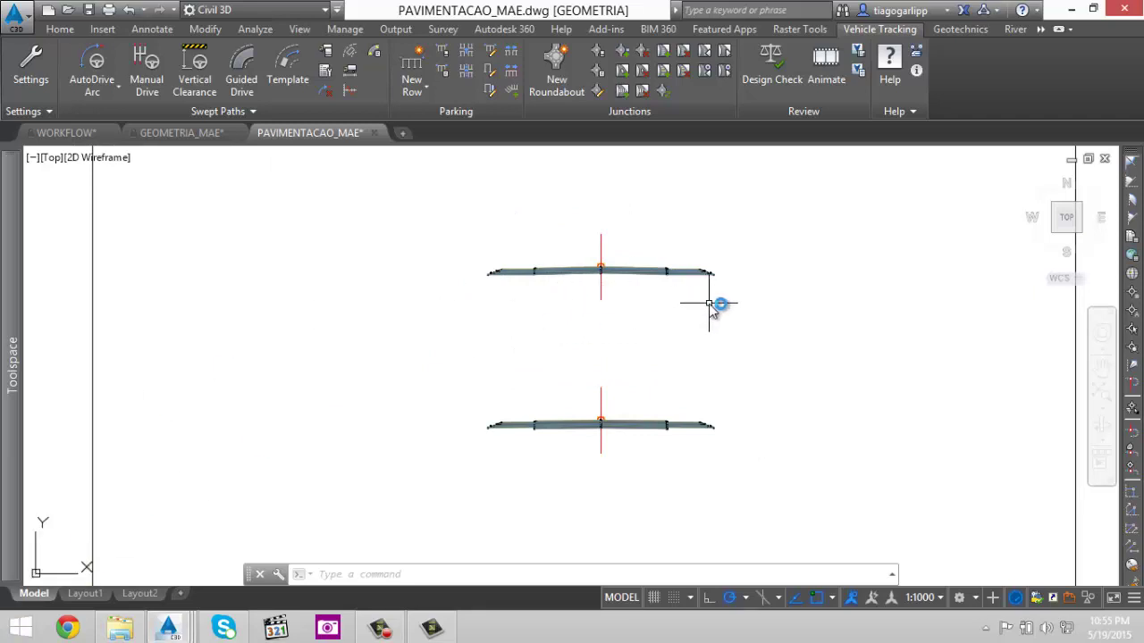
middle_click_drag(608, 277, 659, 291)
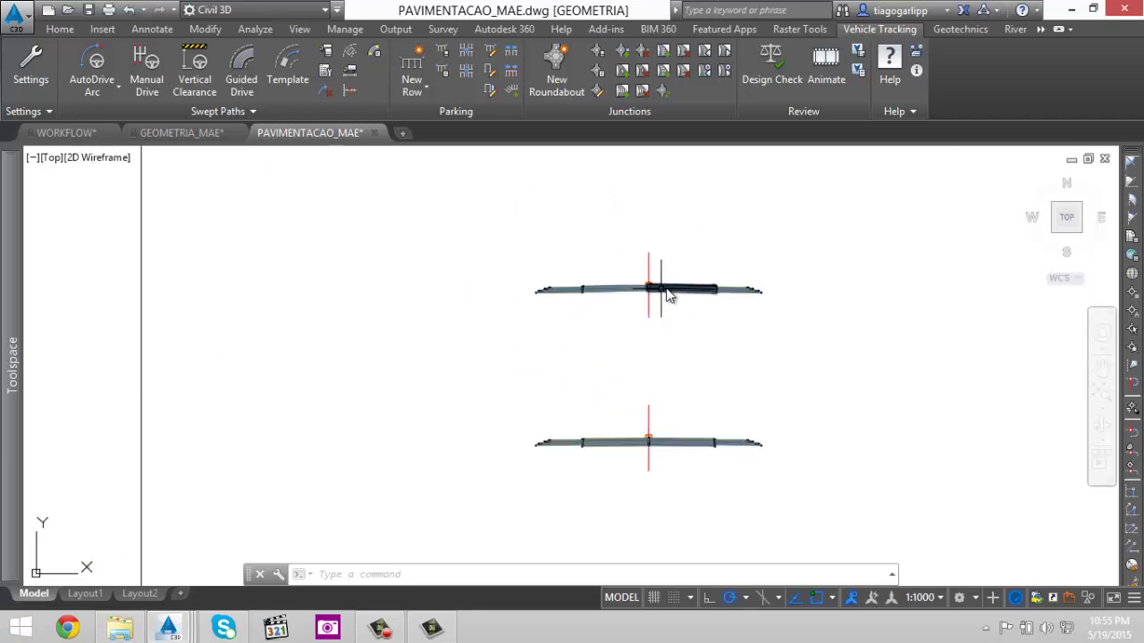
- Compare the upper and lower road assemblies, and review the whole blue and yellow corridor over the aerial image
scroll(657, 282, "up", 4)
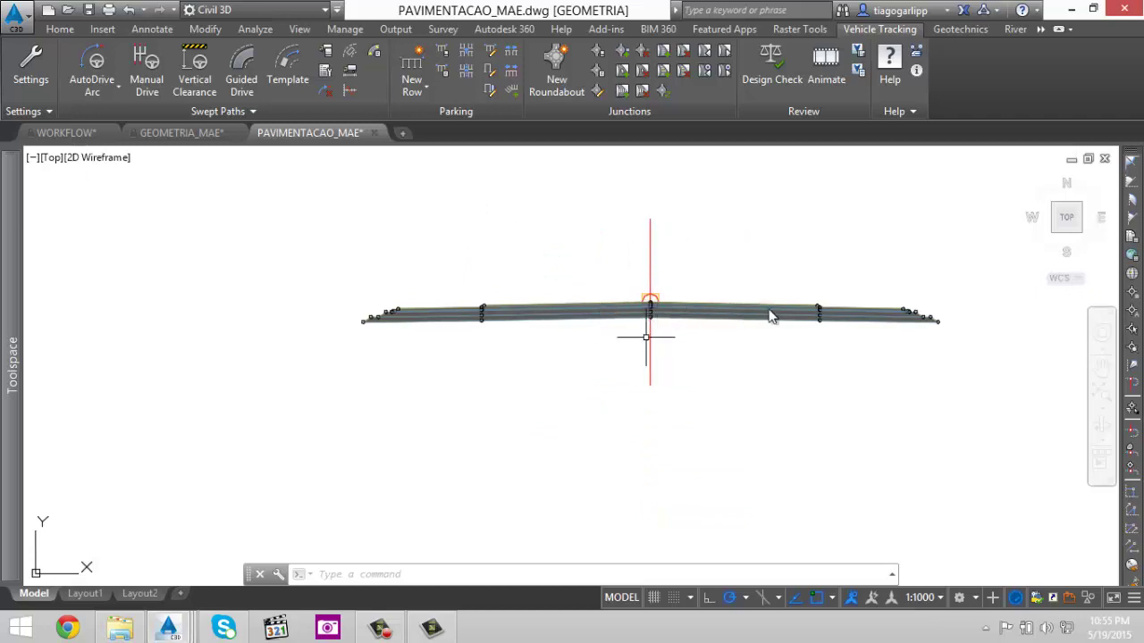
scroll(686, 322, "down", 4)
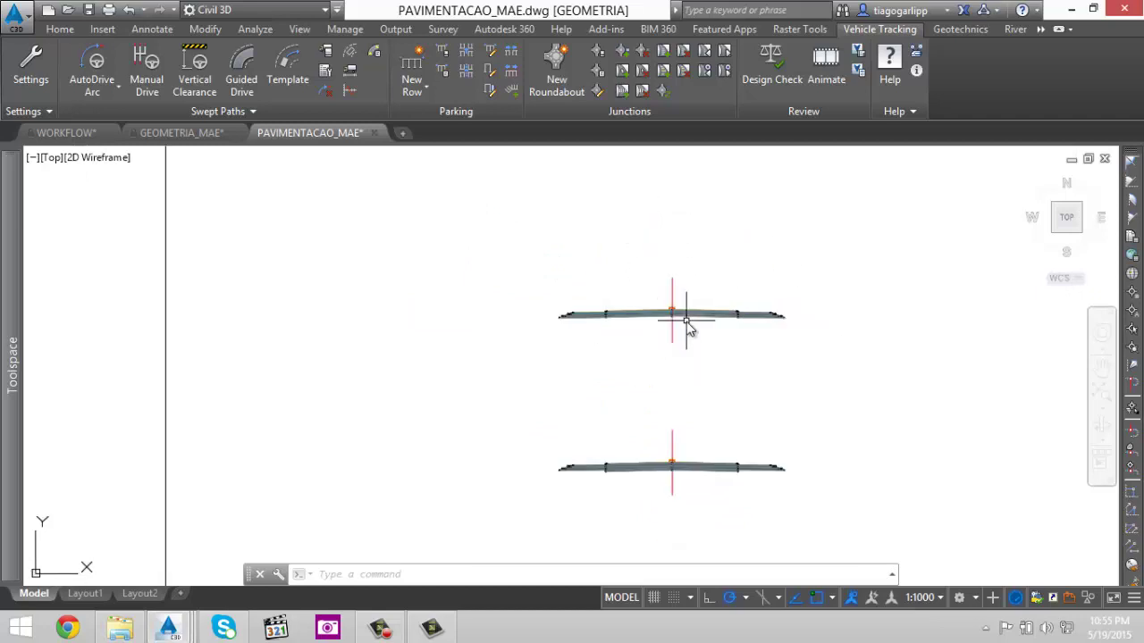
scroll(679, 502, "down", 12)
middle_click_drag(324, 465, 971, 442)
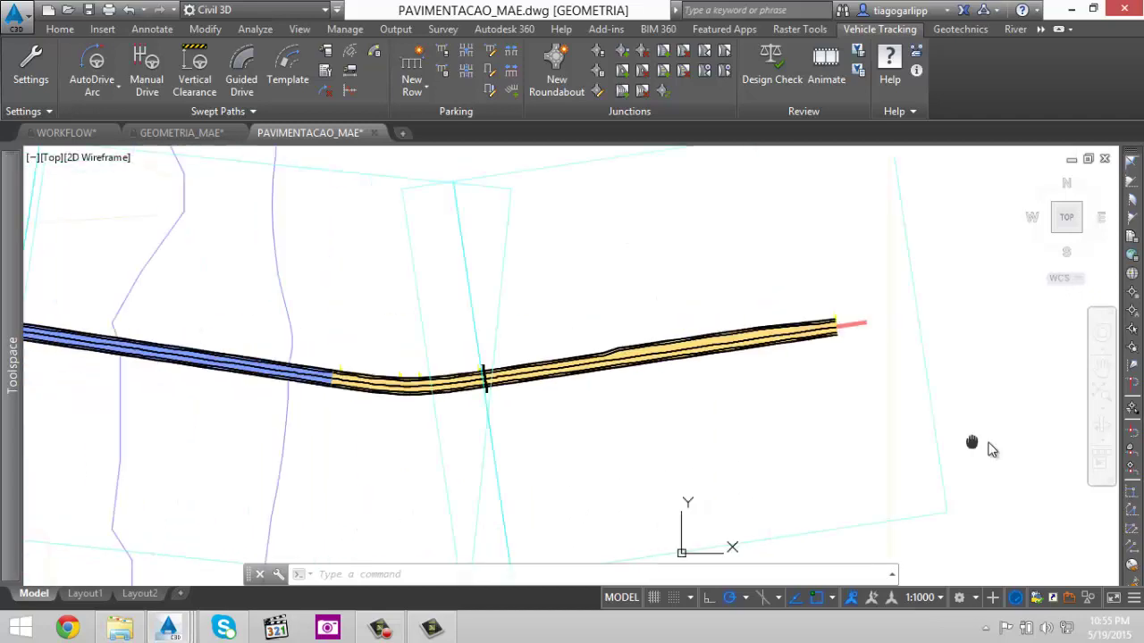
scroll(807, 426, "down", 2)
middle_click_drag(169, 367, 388, 367)
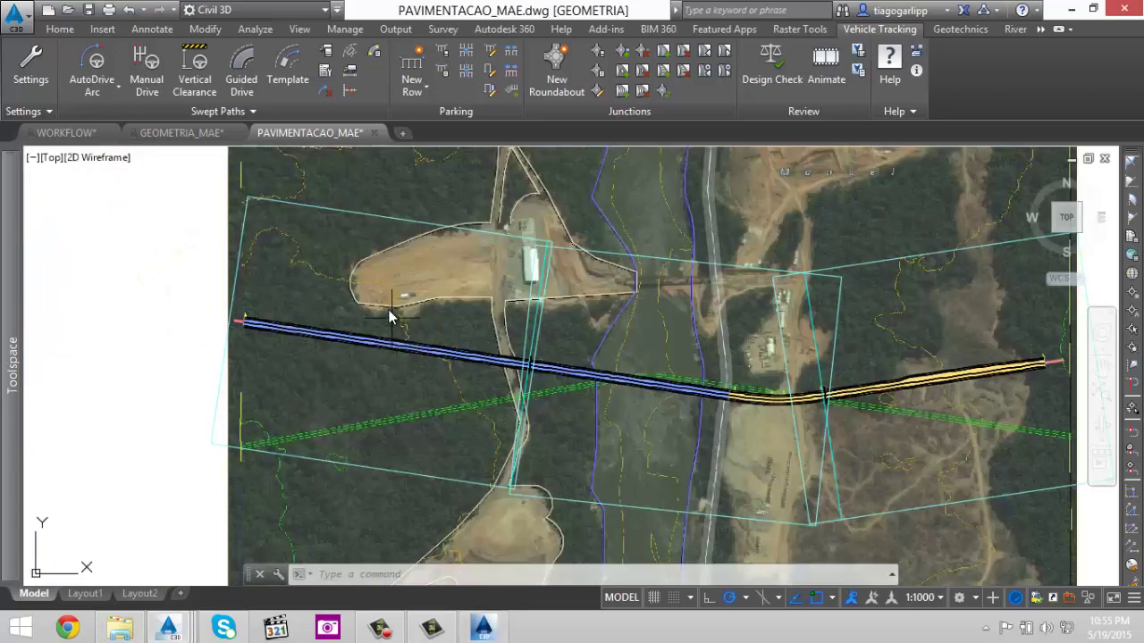
- Look through the view frame groups listed for the PAVIMENTACAO_MAE drawing
mouse_move(4, 356)
left_click(75, 439)
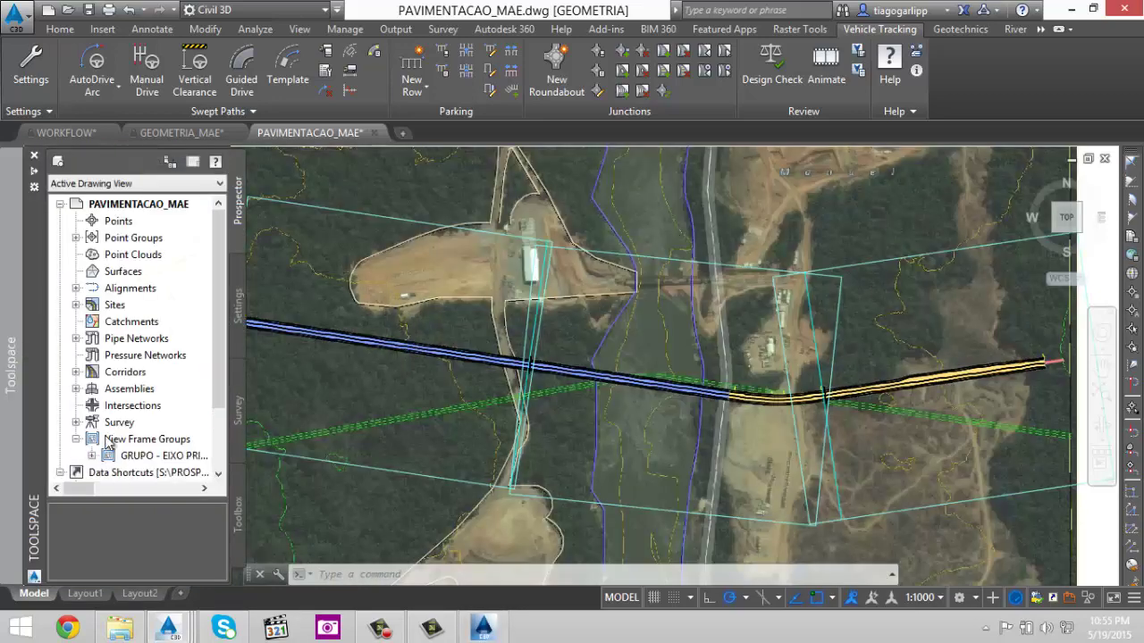
scroll(89, 402, "down", 2)
left_click(92, 371)
left_click(161, 389)
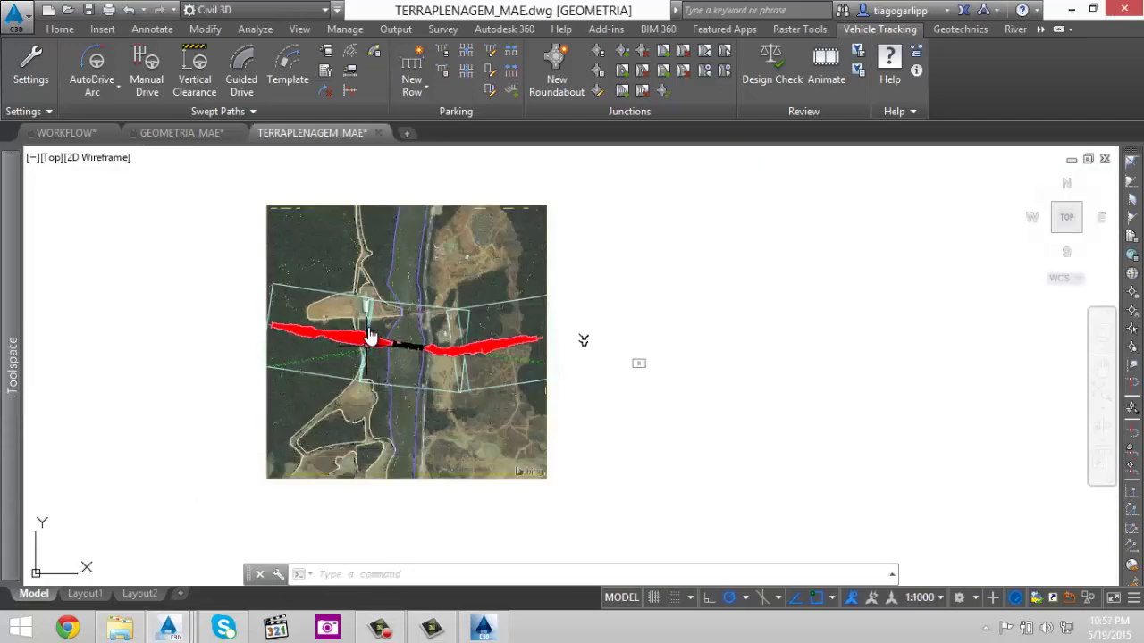
- Examine the red earthwork corridor in TERRAPLENAGEM_MAE along its slopes and berms up to the river crossing
scroll(320, 348, "up", 8)
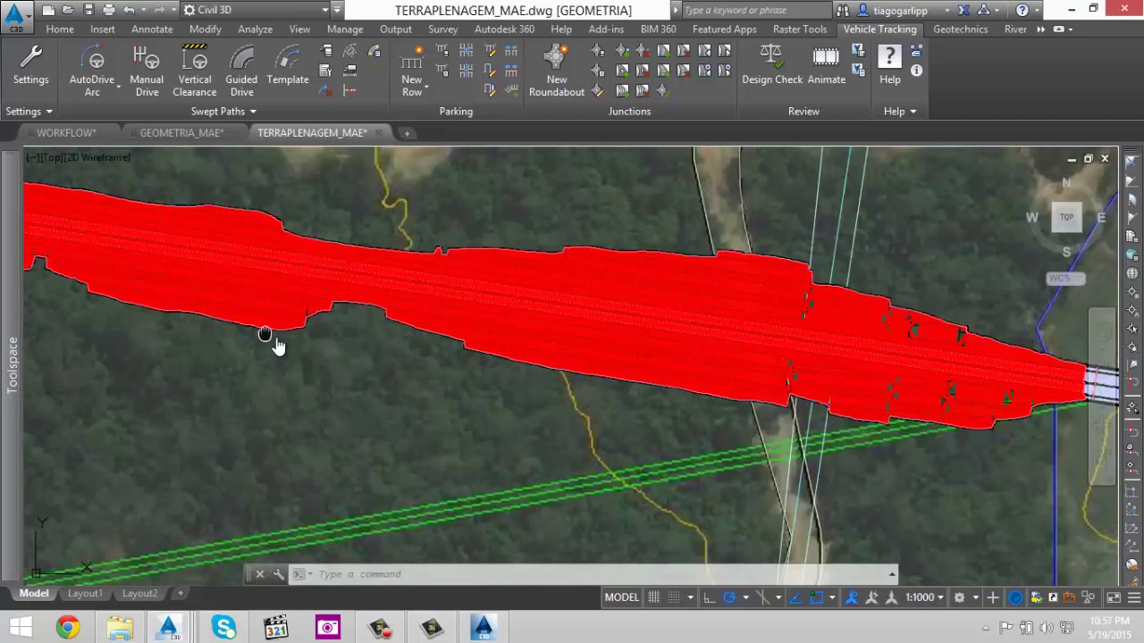
middle_click_drag(274, 337, 389, 360)
scroll(388, 352, "up", 3)
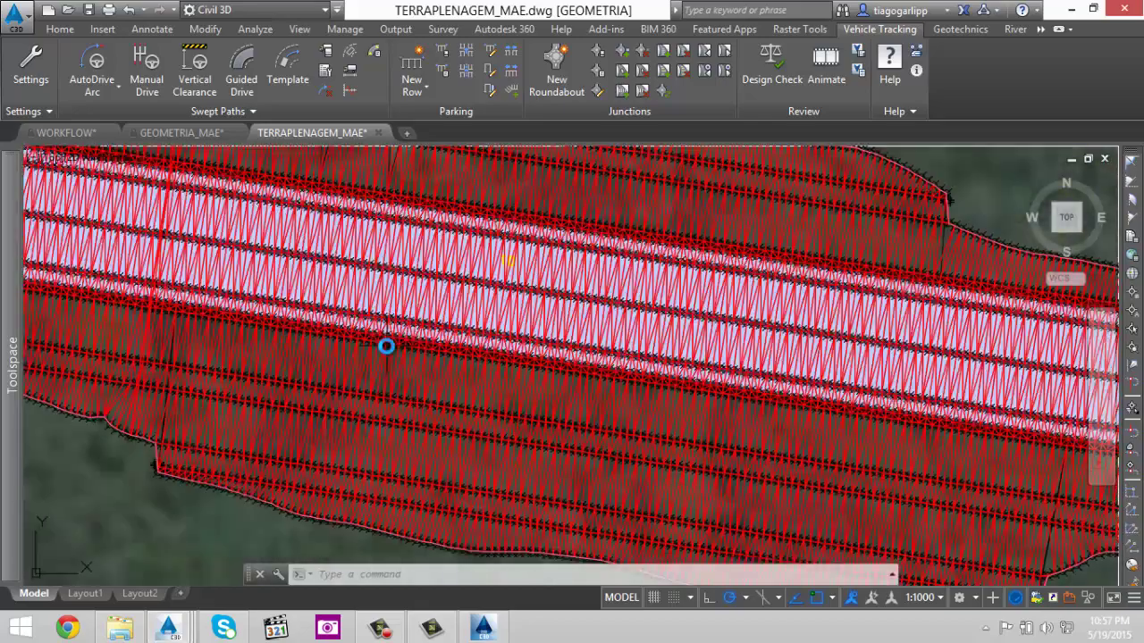
scroll(388, 344, "down", 3)
scroll(367, 333, "up", 3)
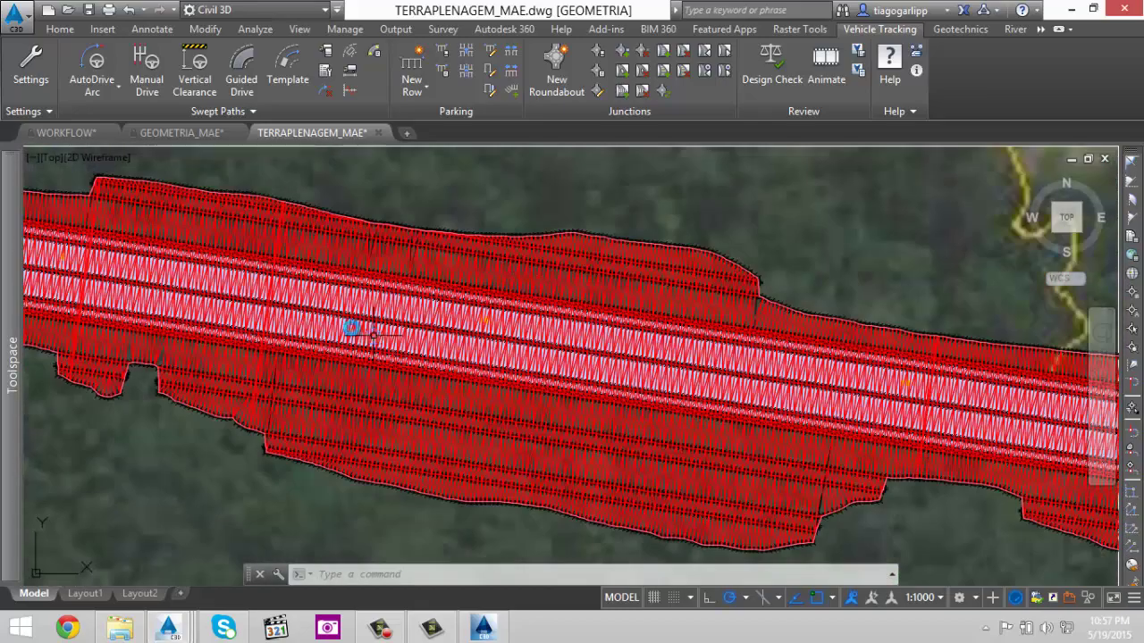
scroll(348, 315, "down", 2)
mouse_move(830, 378)
middle_mouse_down()
mouse_move(545, 317)
mouse_move(338, 307)
middle_mouse_up()
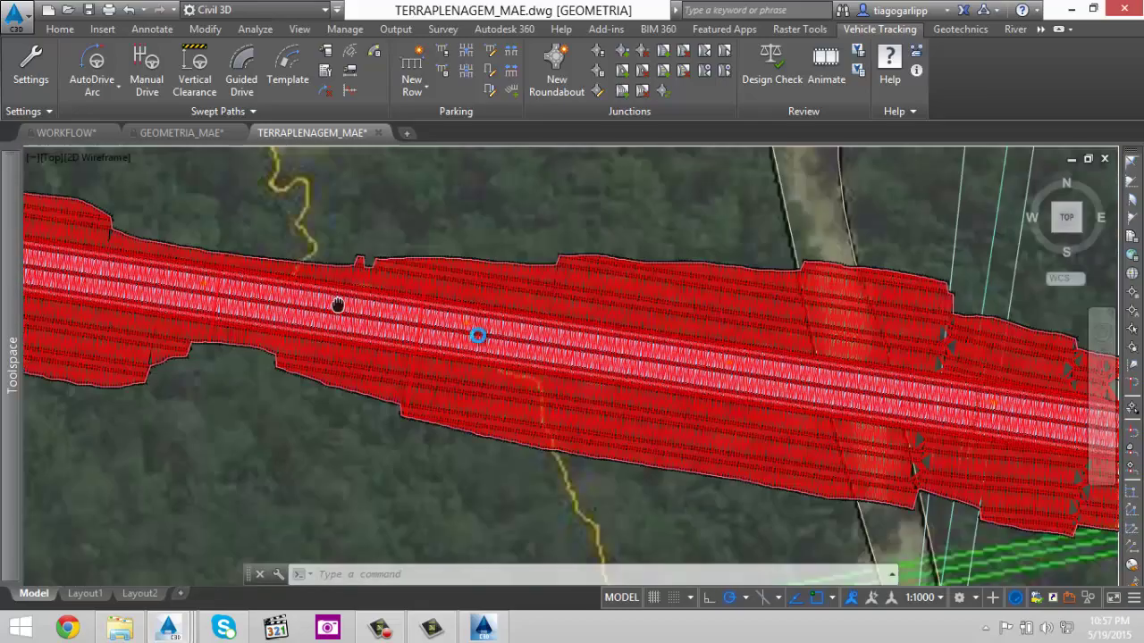
middle_click_drag(831, 414, 422, 318)
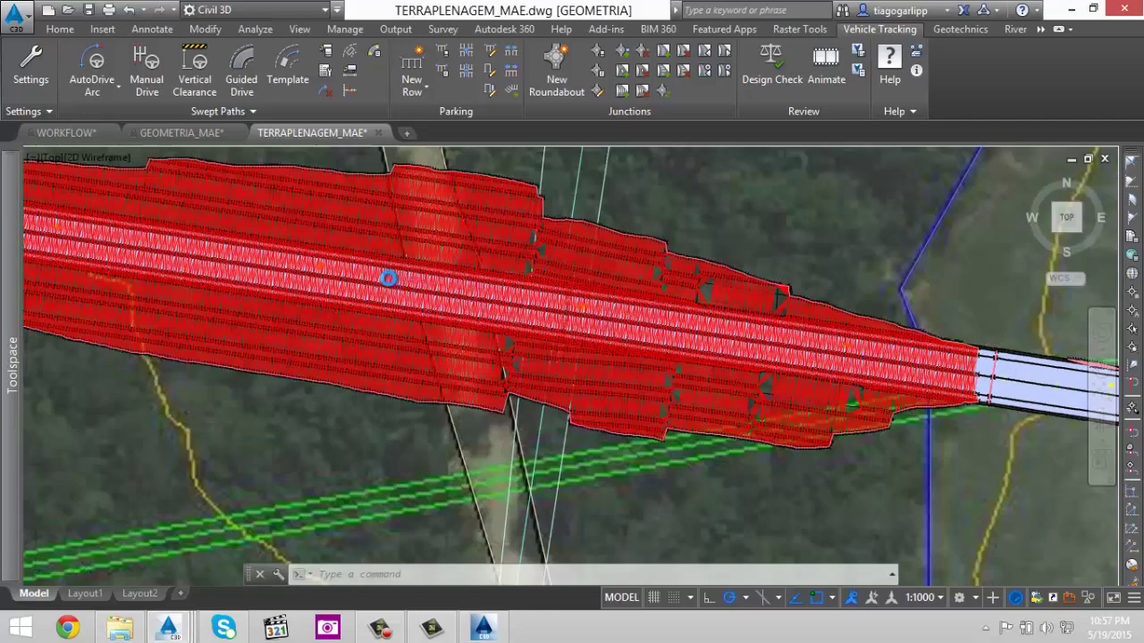
- Locate the two earthwork assemblies beside the plan and examine the pavement layers of one of them
scroll(393, 282, "down", 5)
scroll(751, 286, "up", 5)
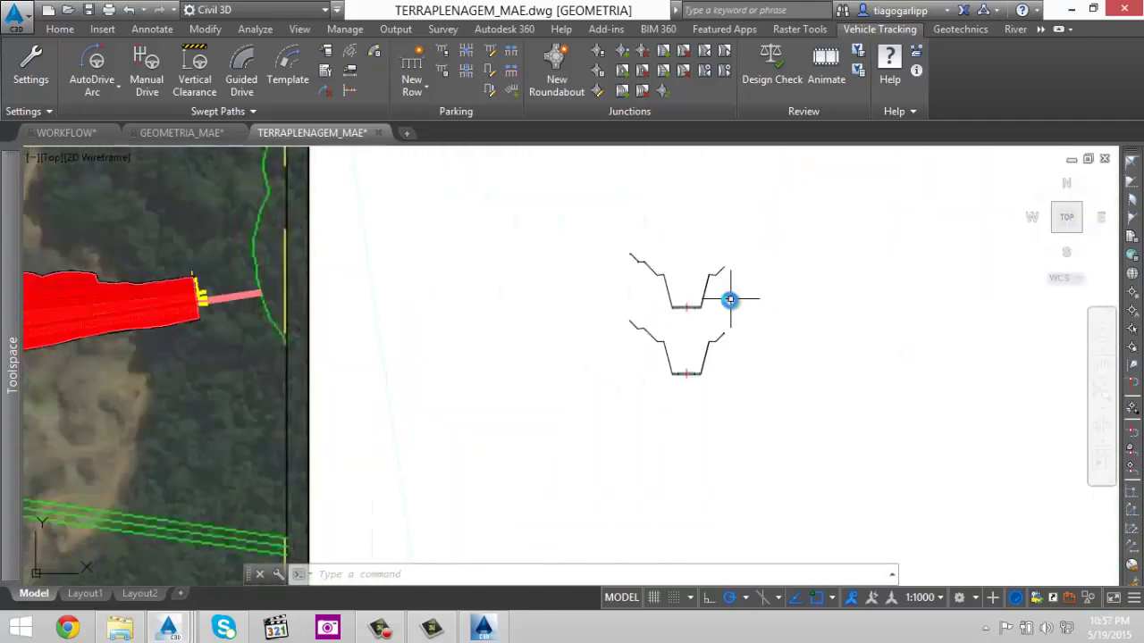
scroll(730, 300, "up", 8)
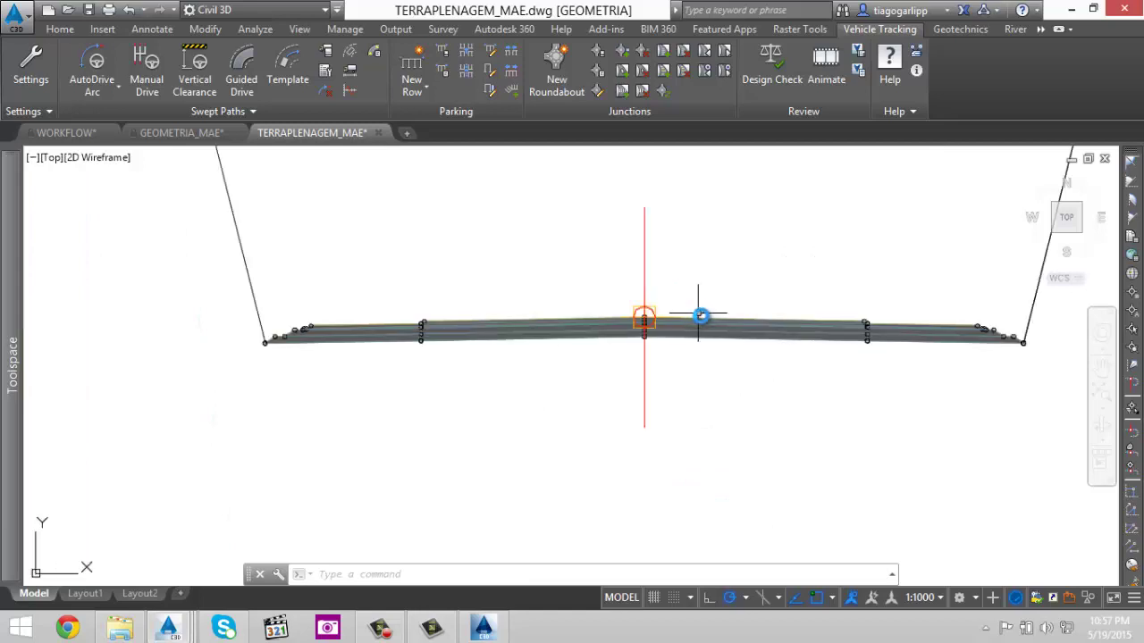
middle_click_drag(843, 334, 693, 323)
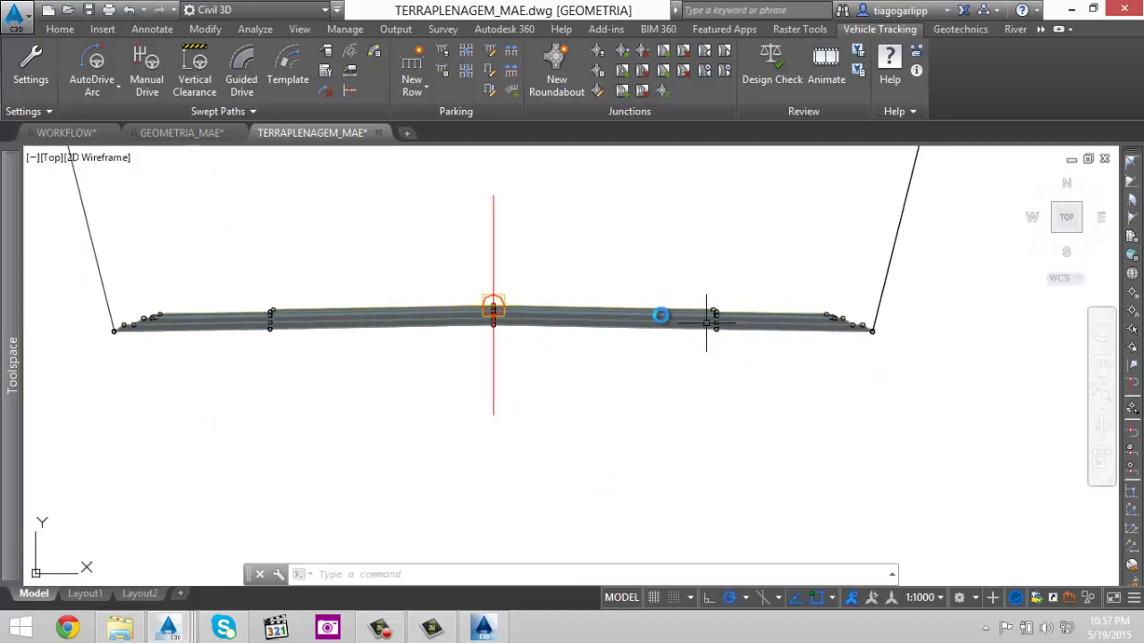
- Display the tool palettes with the Civil metric subassemblies, and close them again
type("t")
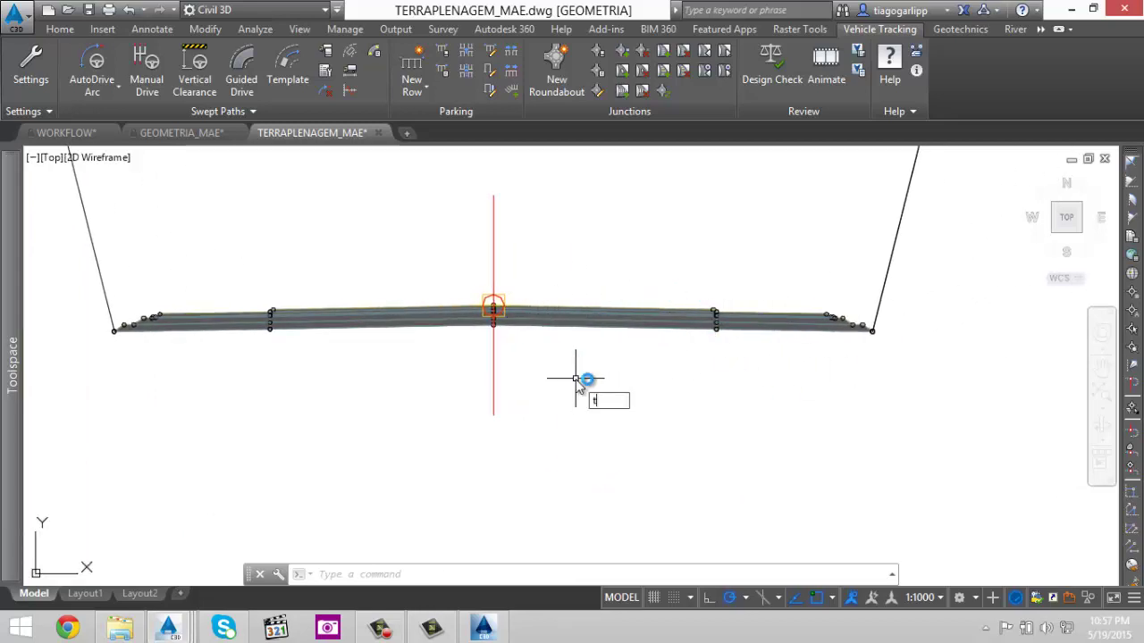
type("p")
key("Return")
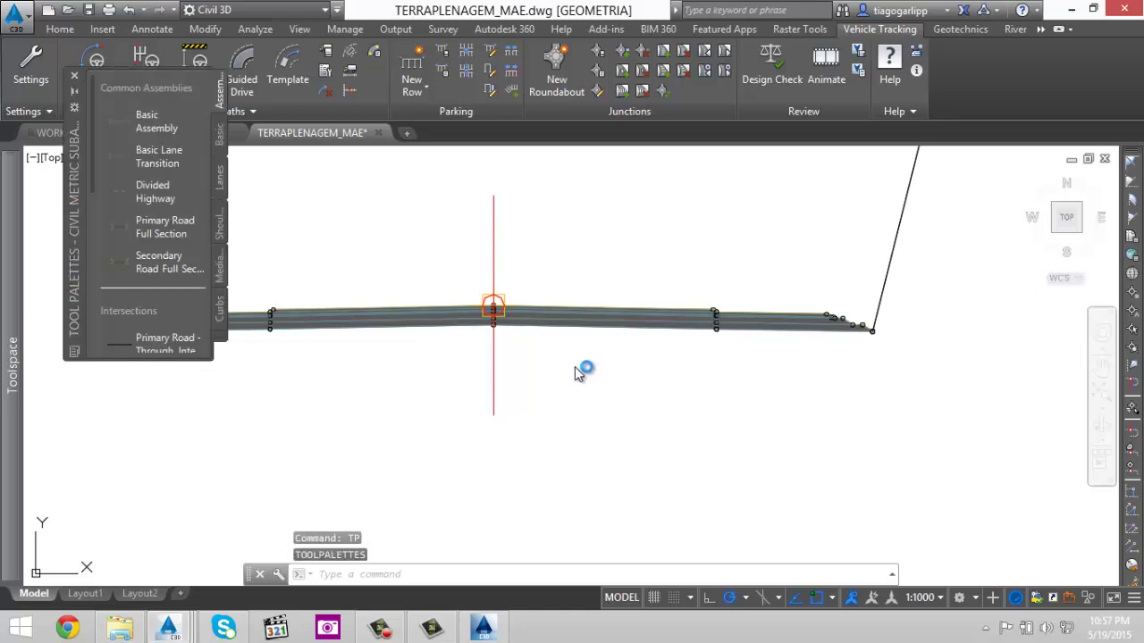
left_click(76, 80)
- Examine the cut slopes and berms on both sides of the upper earthwork assembly, and compare it with the lower one
scroll(647, 501, "down", 2)
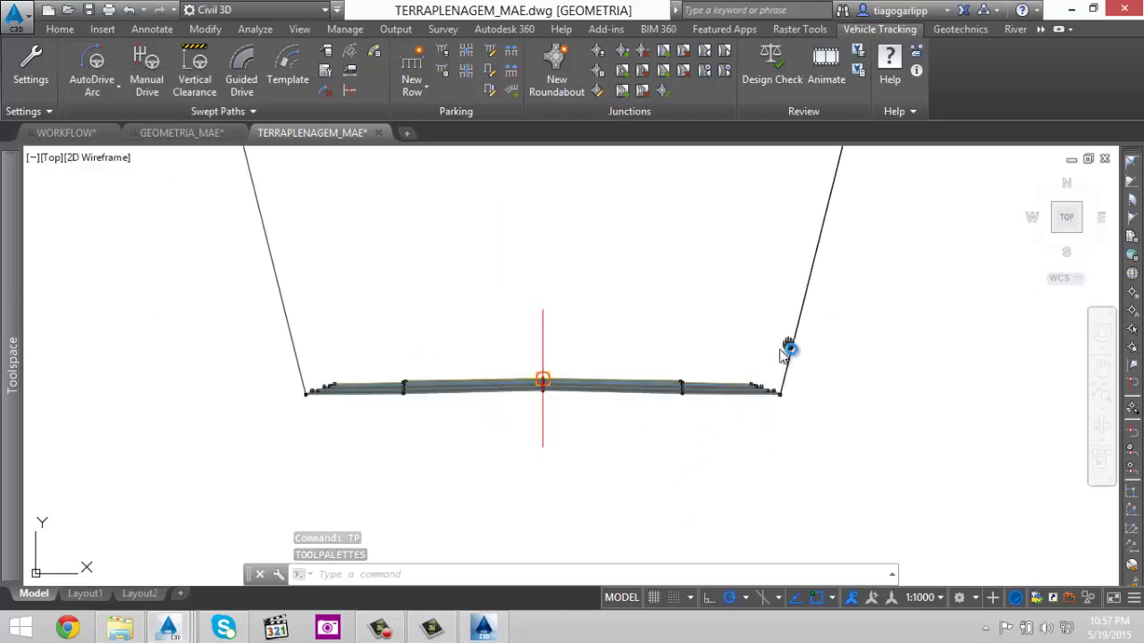
middle_click_drag(780, 350, 683, 461)
scroll(683, 458, "down", 4)
middle_click_drag(732, 365, 695, 377)
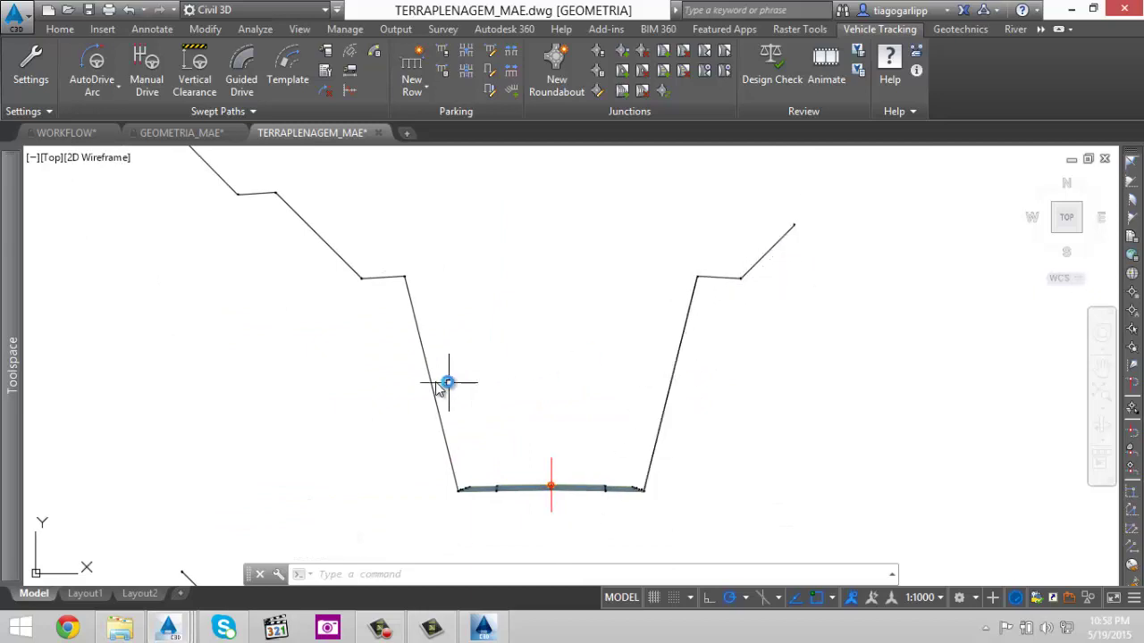
middle_click_drag(438, 386, 611, 411)
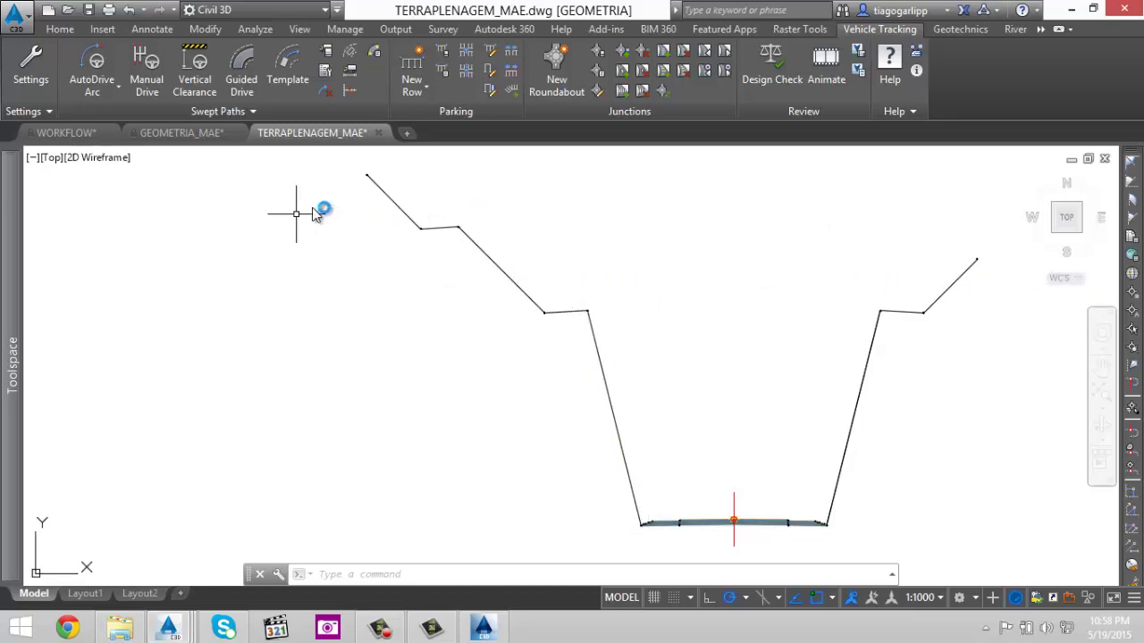
scroll(410, 211, "down", 4)
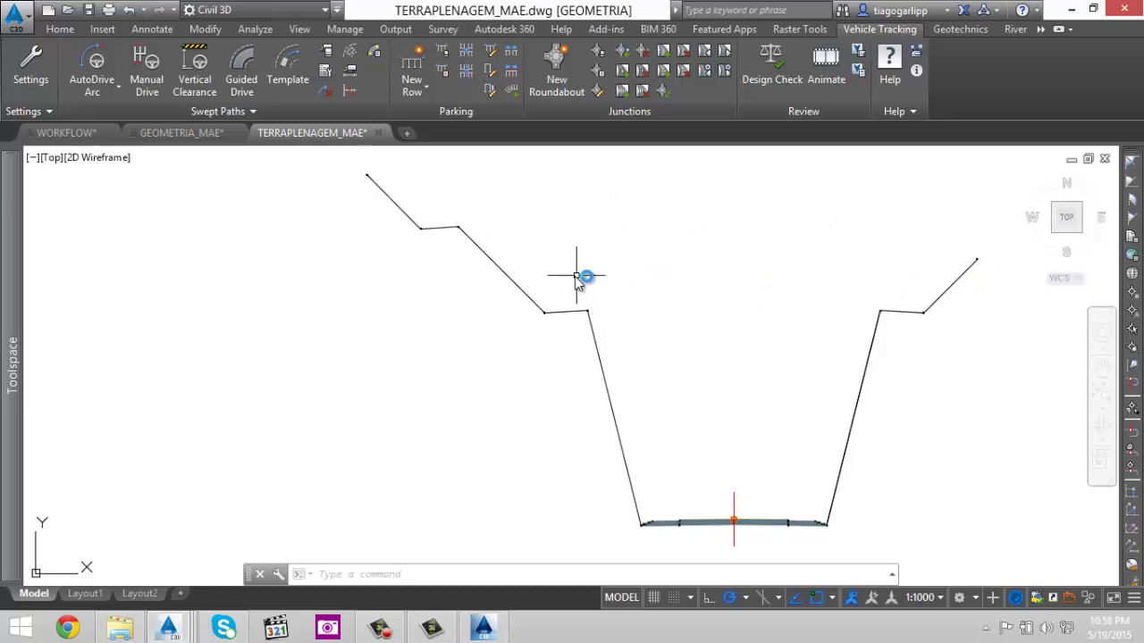
scroll(674, 294, "up", 3)
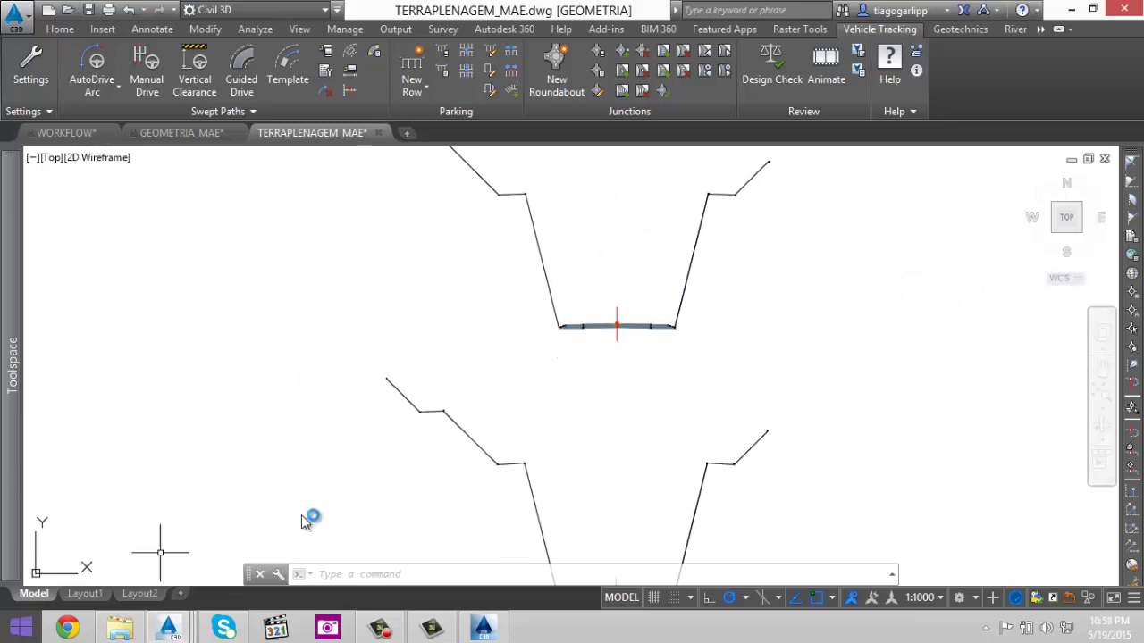
- Switch to Subassembly Composer and open talude_sondagem_tarek_direita_menor10m_cat3 from the SAC folder in GEOMETRIA E TERRAPLENAGEM
left_click(482, 628)
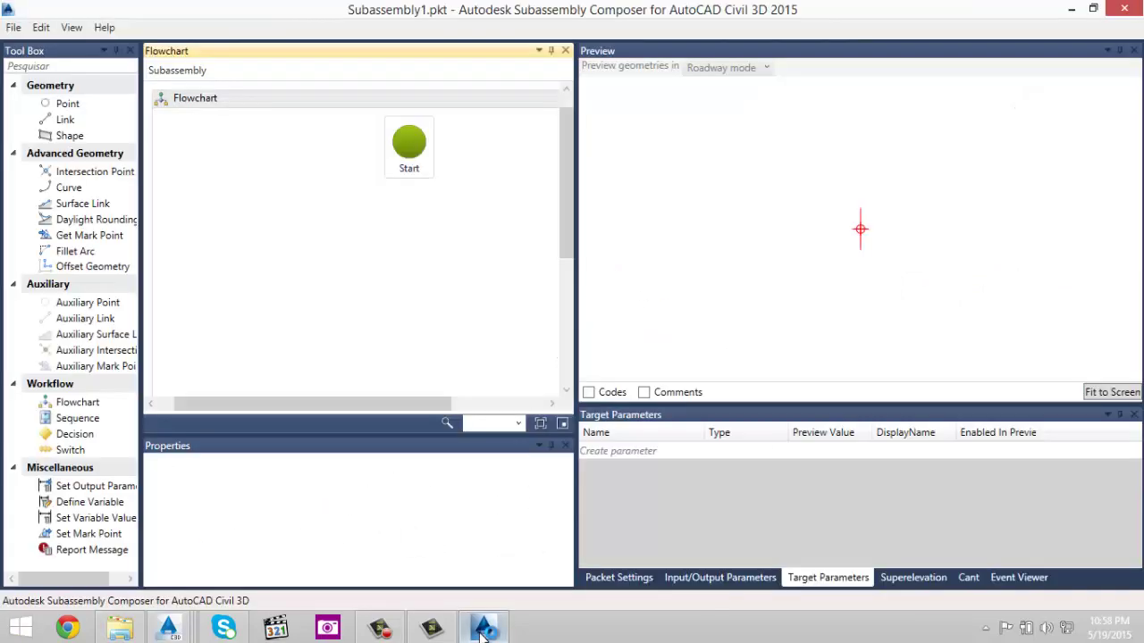
left_click(18, 30)
left_click(37, 65)
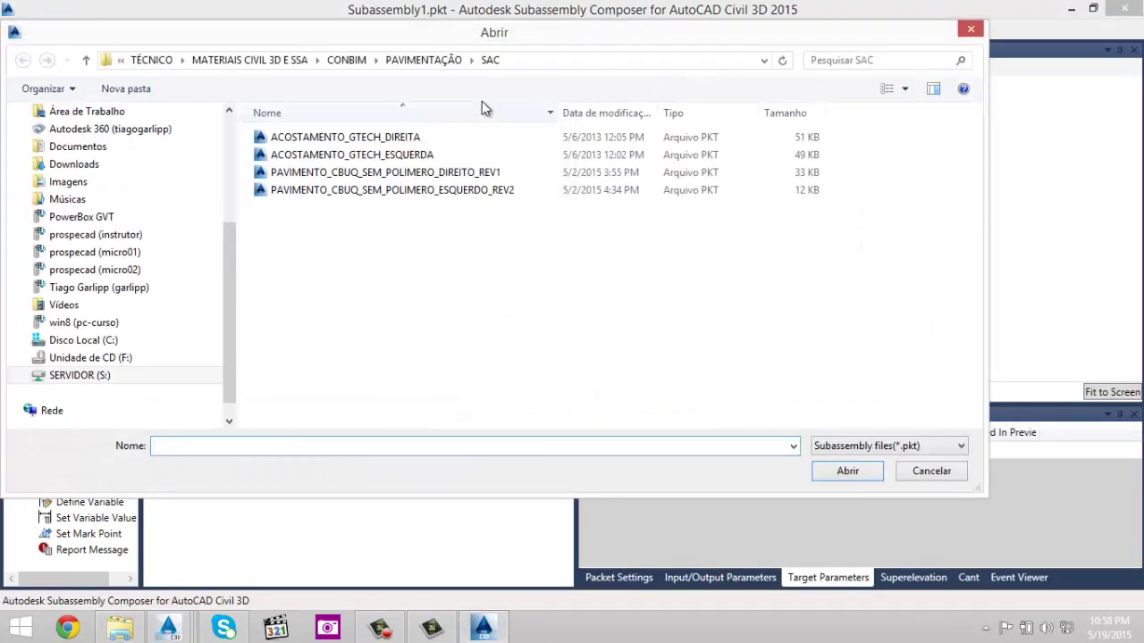
left_click(348, 61)
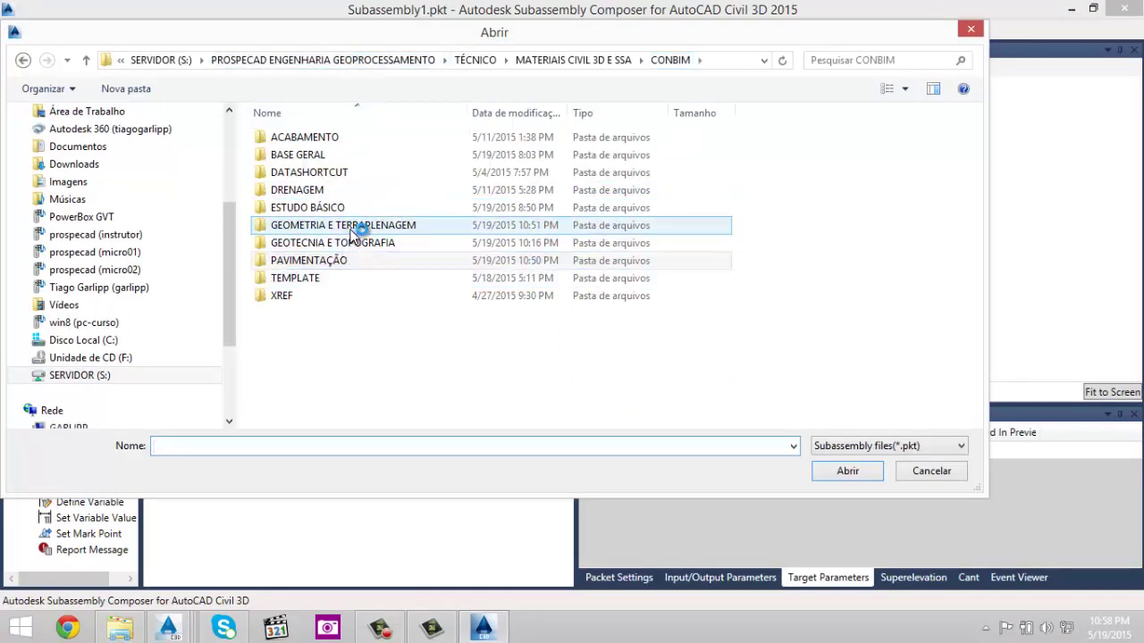
double_click(337, 278)
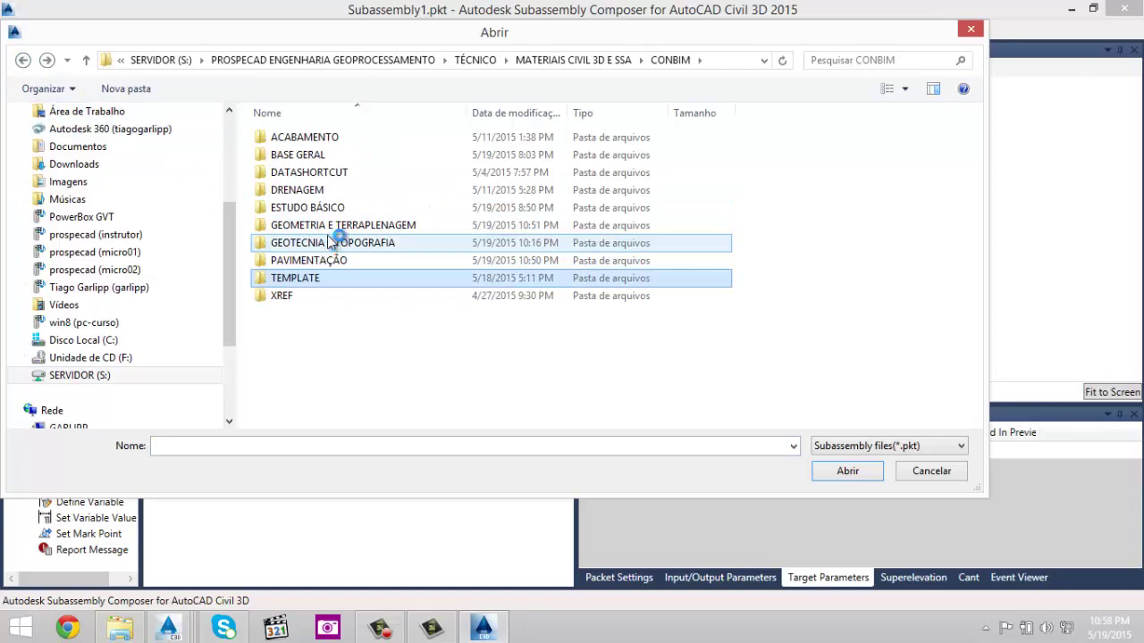
double_click(335, 226)
double_click(301, 137)
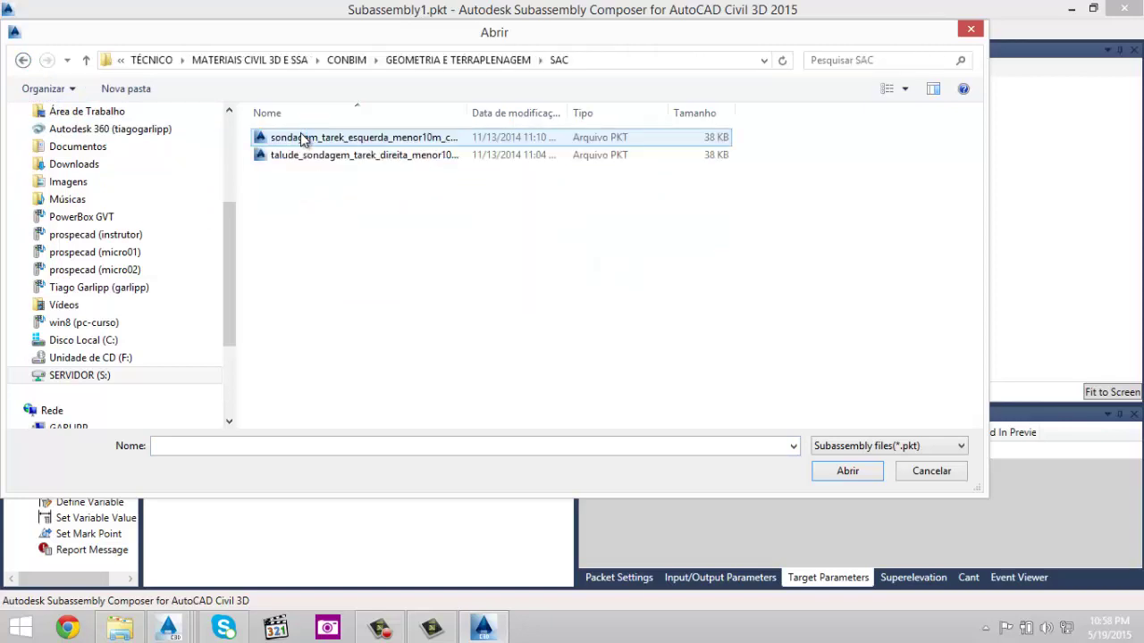
left_click(305, 138)
left_click(330, 155)
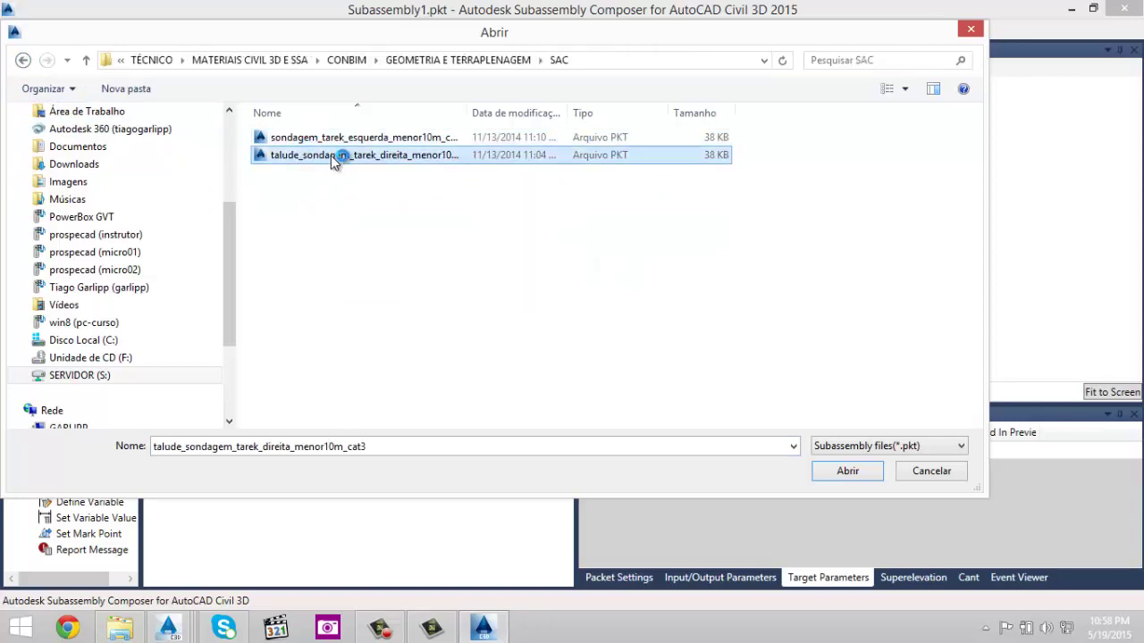
left_click(844, 473)
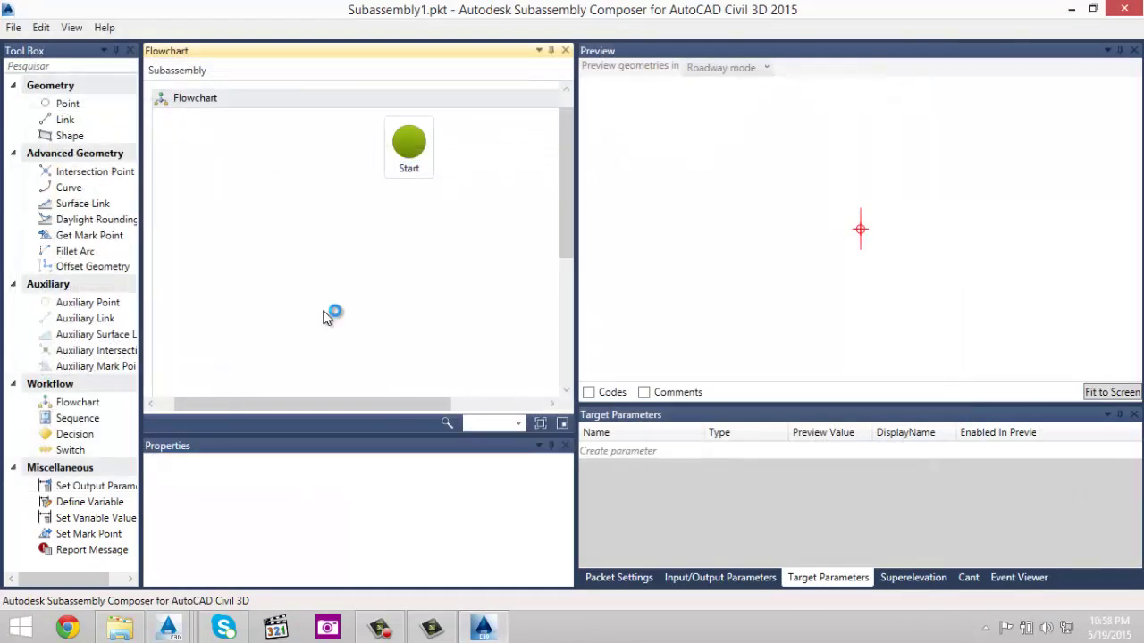
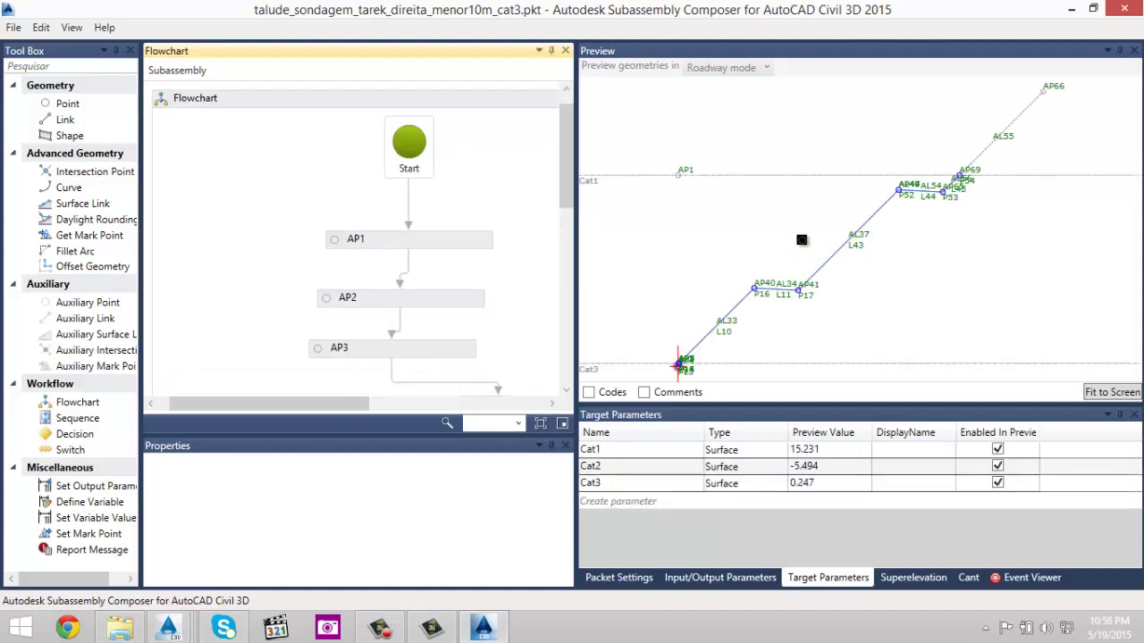
- Examine the previewed slope and berms in relation to the Cat1, Cat2 and Cat3 target surfaces
scroll(794, 237, "down", 1)
scroll(780, 233, "down", 3)
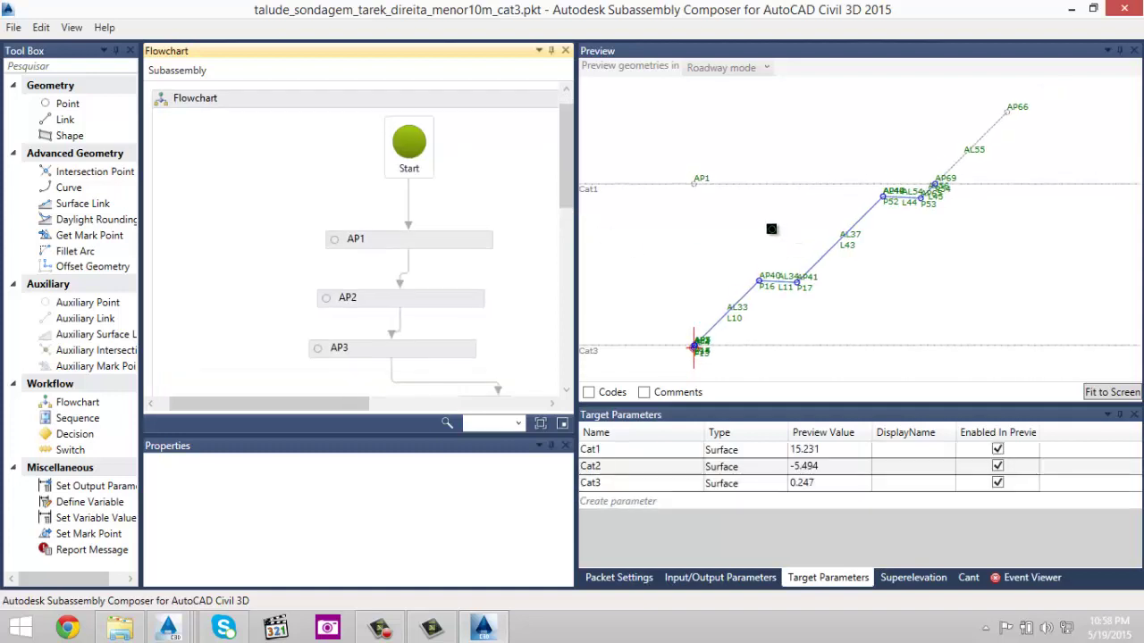
middle_click_drag(718, 266, 744, 197)
middle_click_drag(595, 258, 613, 289)
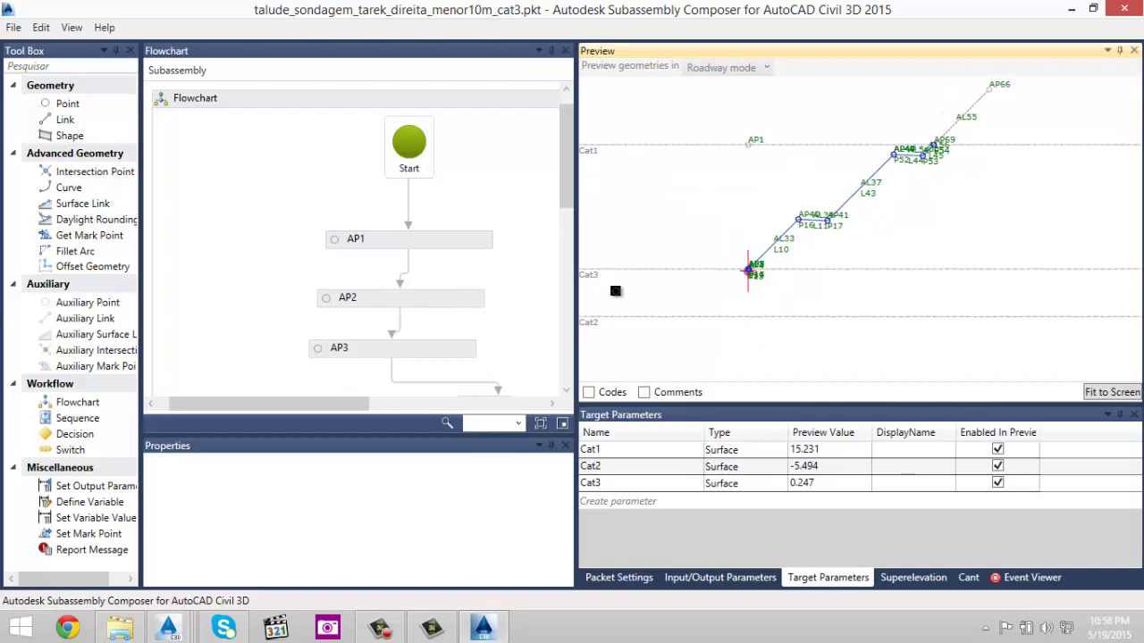
- Widen the flowchart area and look through the subassembly's flowchart
left_click_drag(578, 244, 847, 243)
scroll(559, 223, "down", 6)
scroll(569, 223, "up", 10)
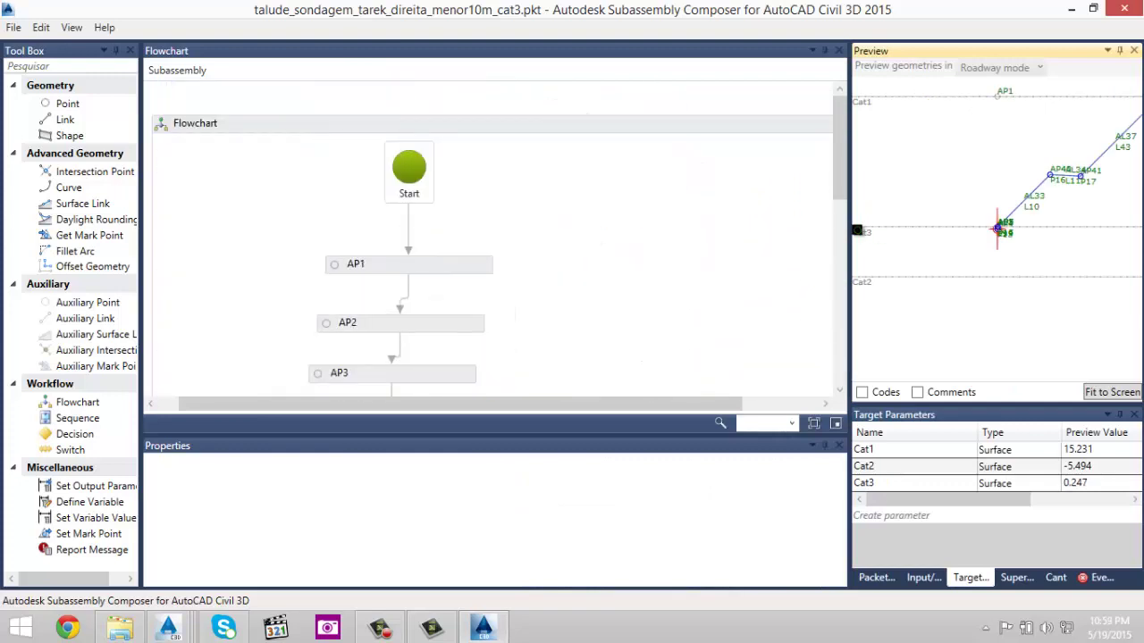
- Enlarge the geometry preview and examine the slope's starting point near the Cat3 surface
left_click_drag(849, 231, 427, 249)
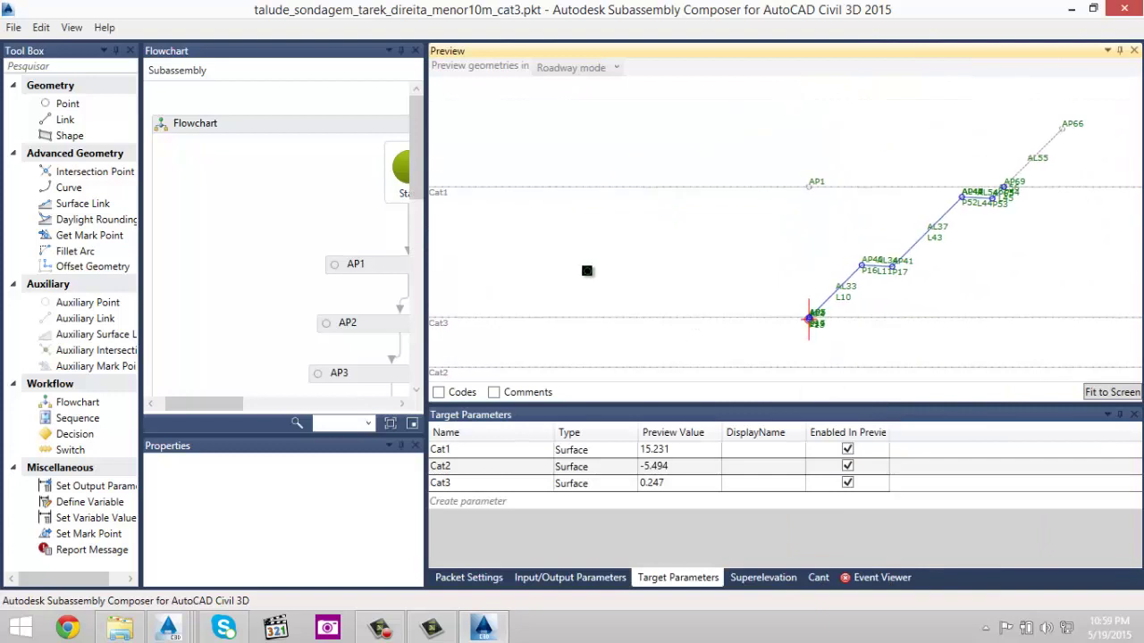
scroll(808, 318, "up", 5)
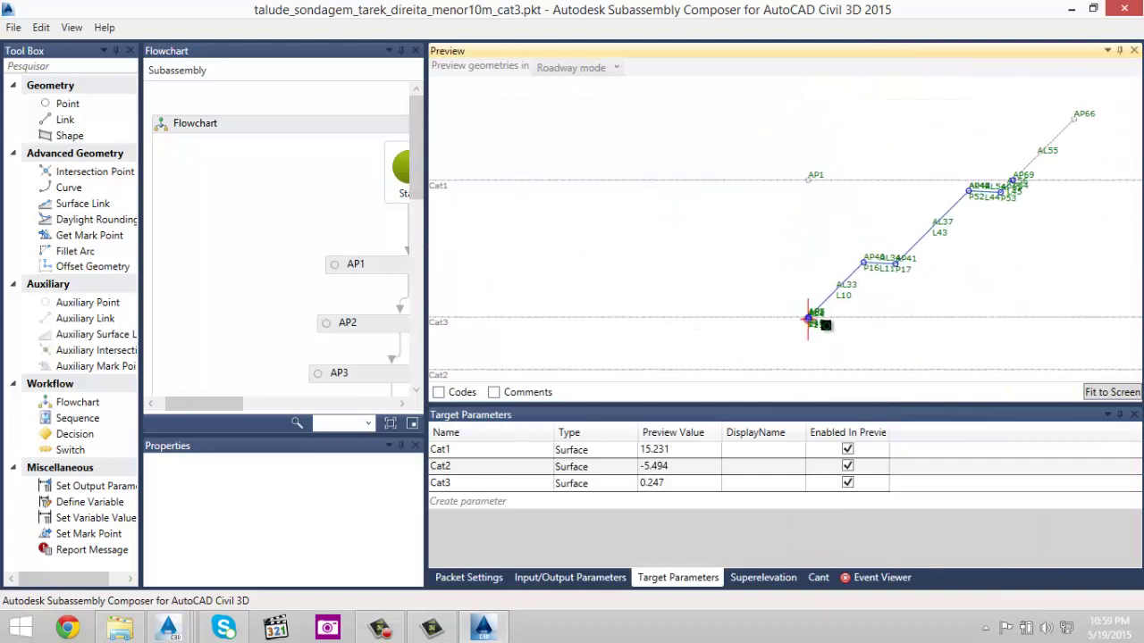
scroll(795, 309, "up", 4)
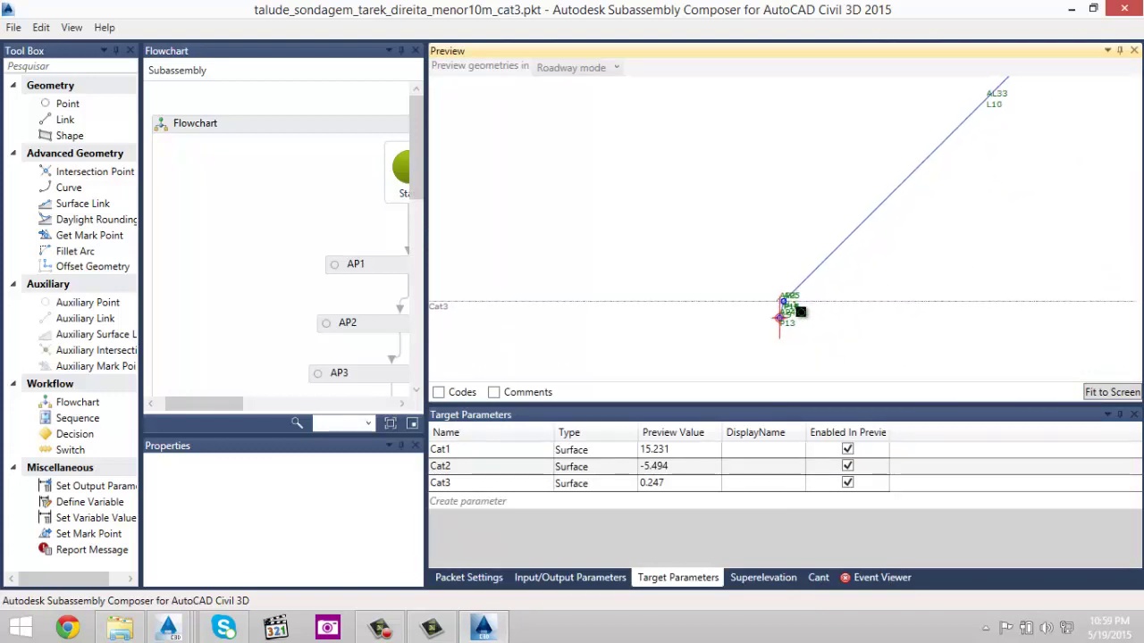
- Raise the previewed Cat2 target surface to 9.18 and the Cat3 target surface to 0.782
scroll(723, 319, "down", 5)
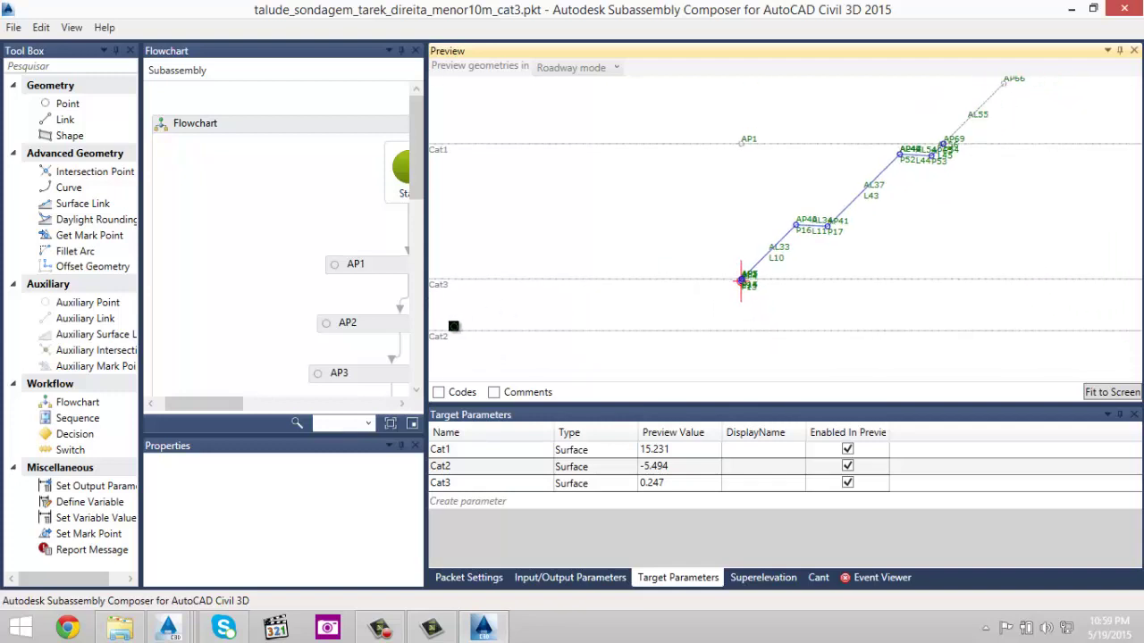
left_click_drag(439, 334, 438, 203)
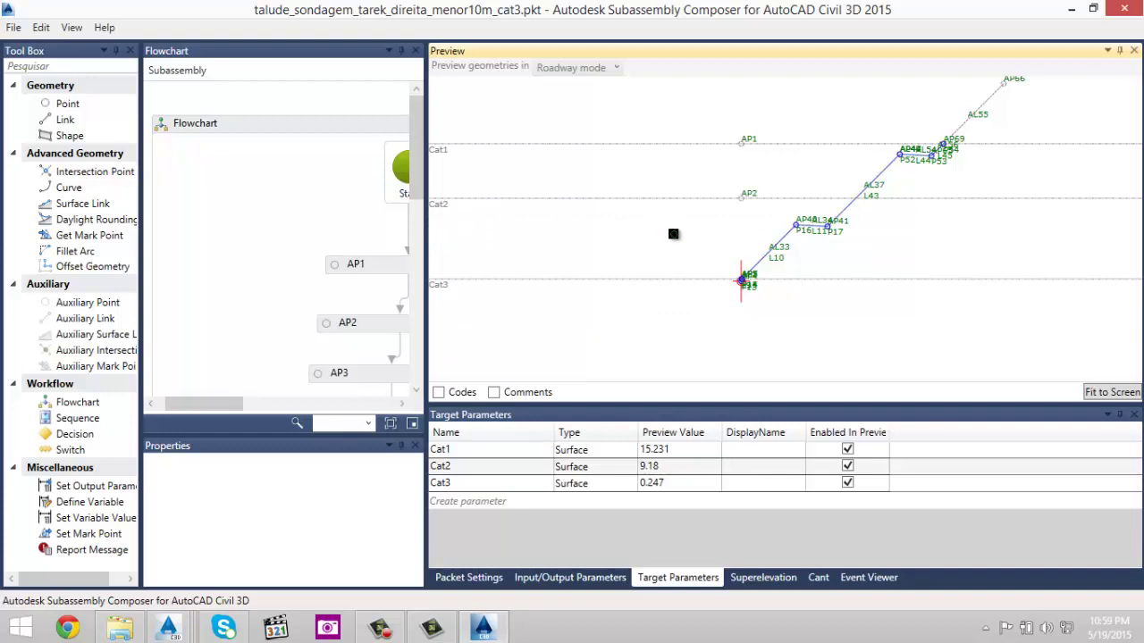
scroll(868, 200, "up", 2)
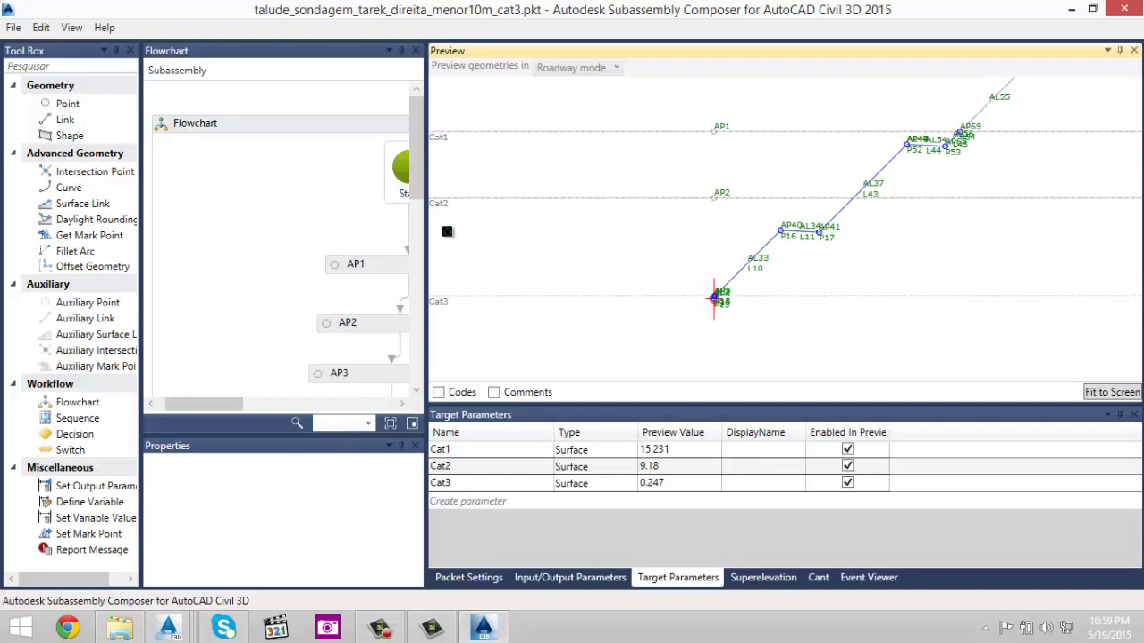
left_click_drag(441, 304, 443, 299)
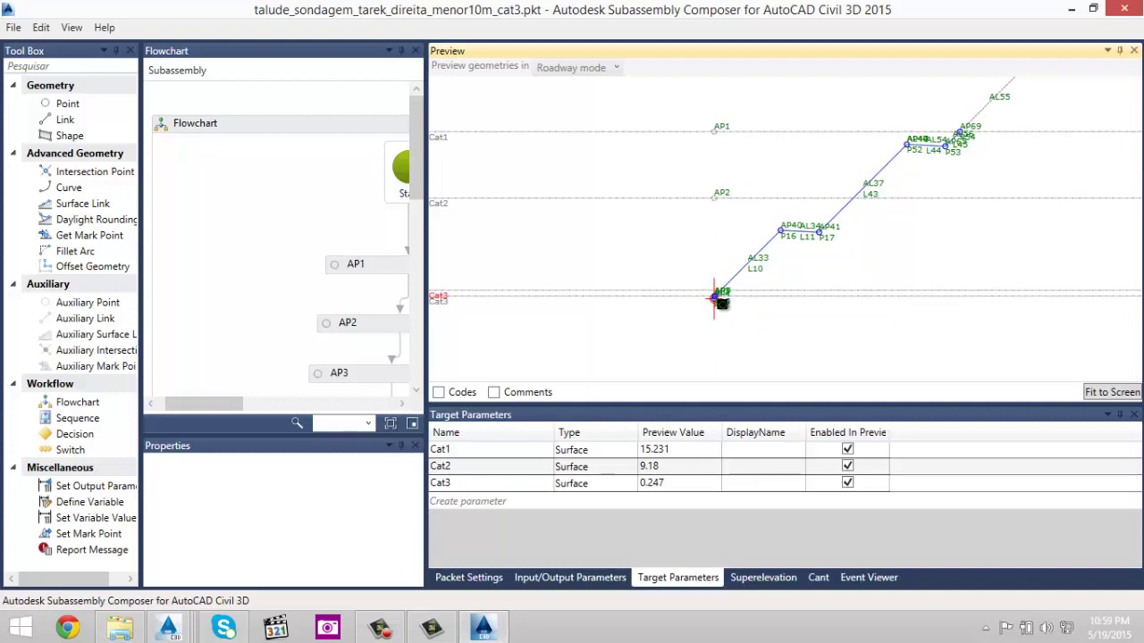
scroll(715, 302, "up", 8)
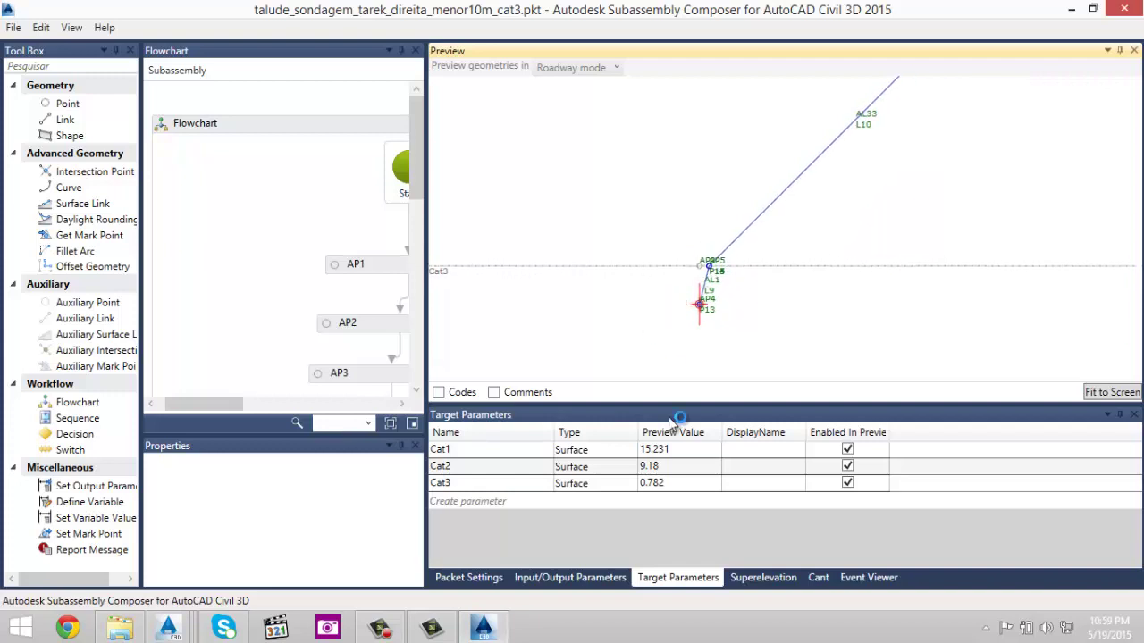
- Raise the previewed Cat3 target surface to 2.324 and on to 6.531, testing how the slope and berm adapt to higher targets
left_click(660, 490)
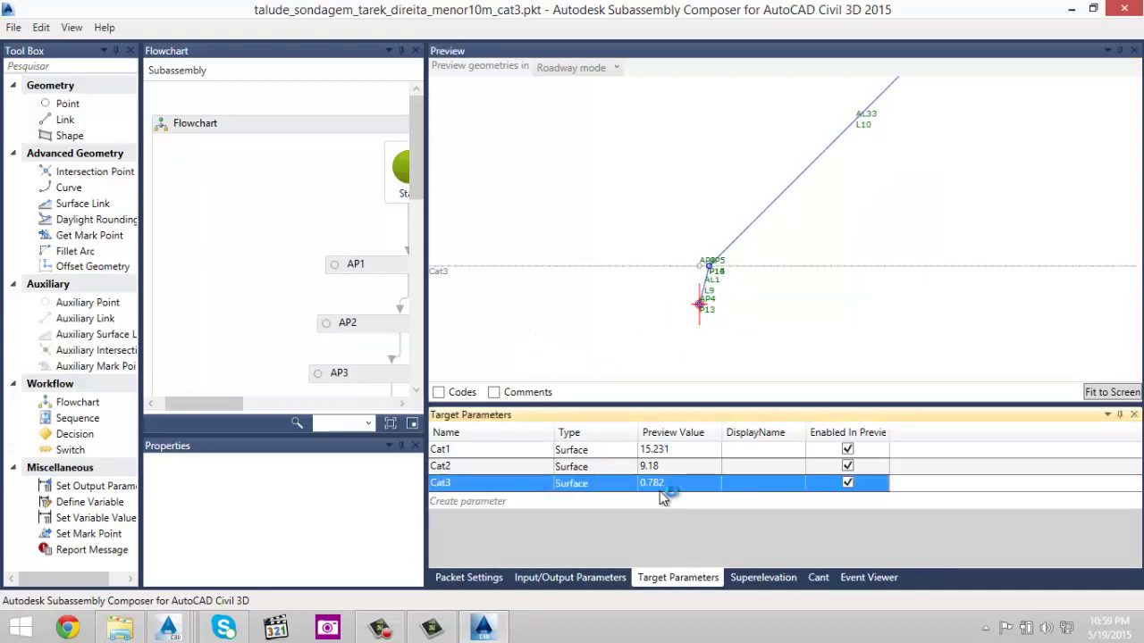
left_click_drag(433, 269, 480, 195)
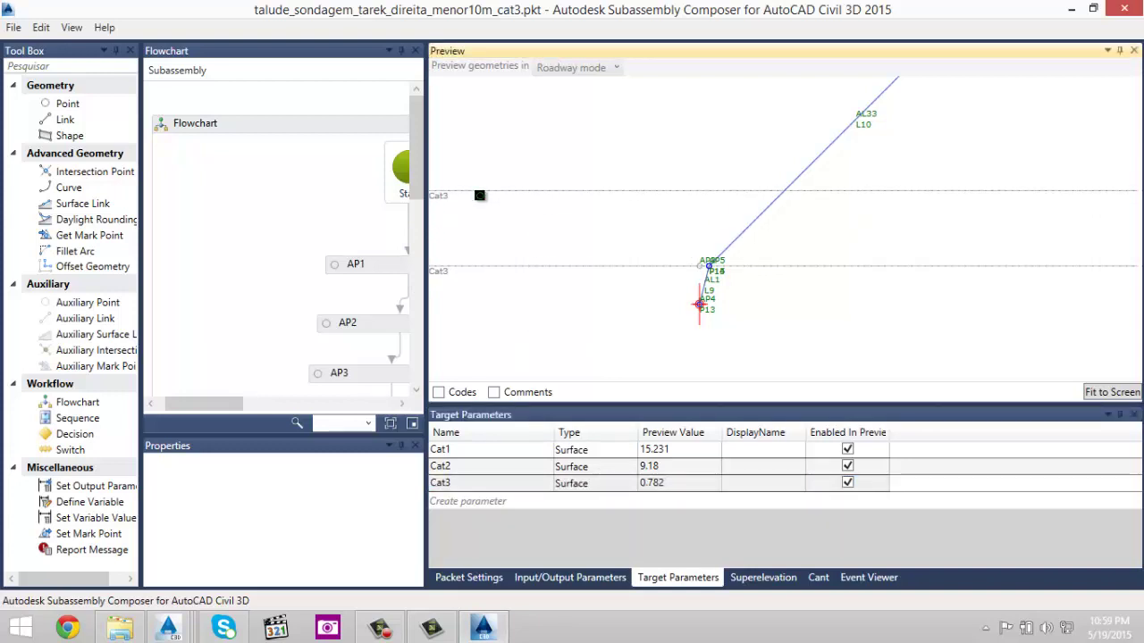
left_click_drag(480, 195, 480, 195)
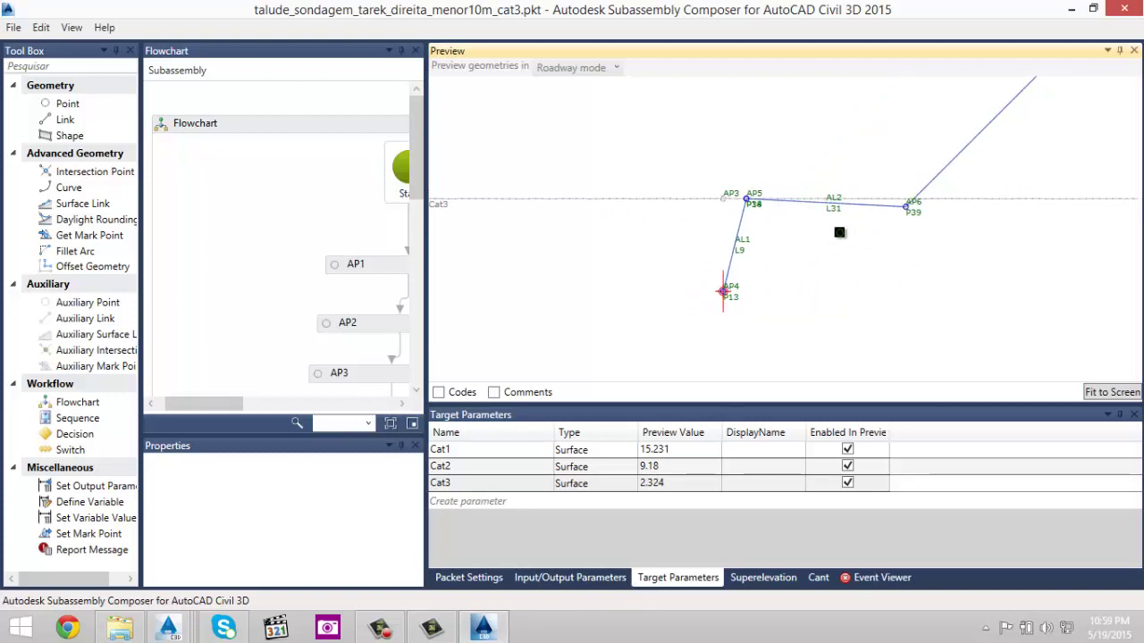
left_click_drag(451, 230, 482, 86)
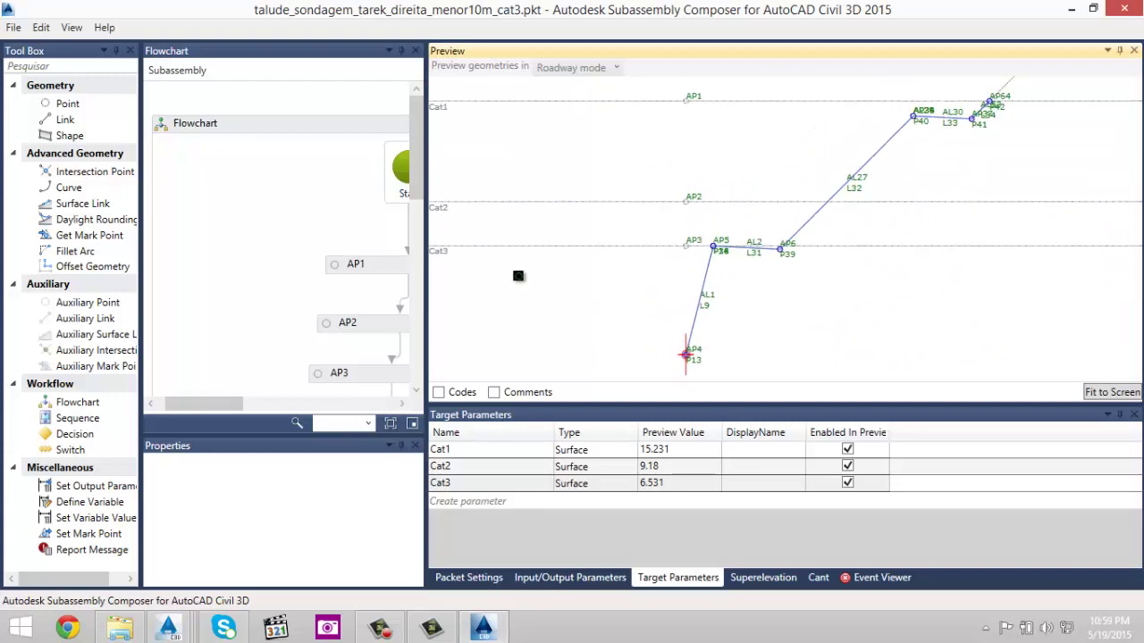
left_click_drag(438, 219, 457, 159)
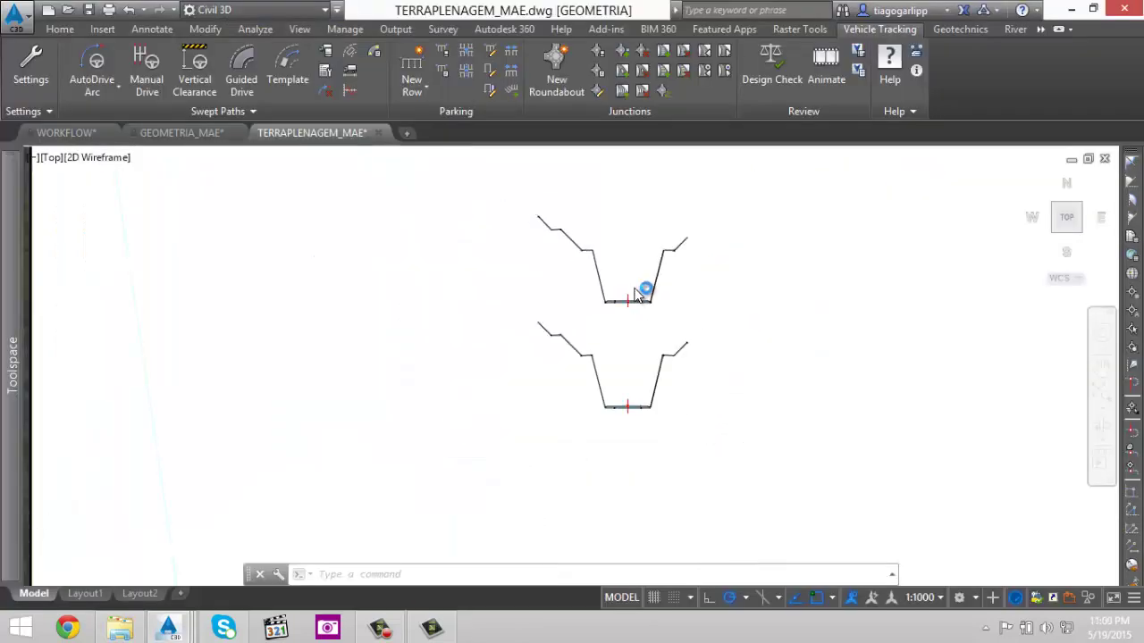
- Switch to Civil 3D and view the earthwork corridor surface of TERRAPLENAGEM_MAE in 3D with the Object Viewer
scroll(639, 295, "down", 5)
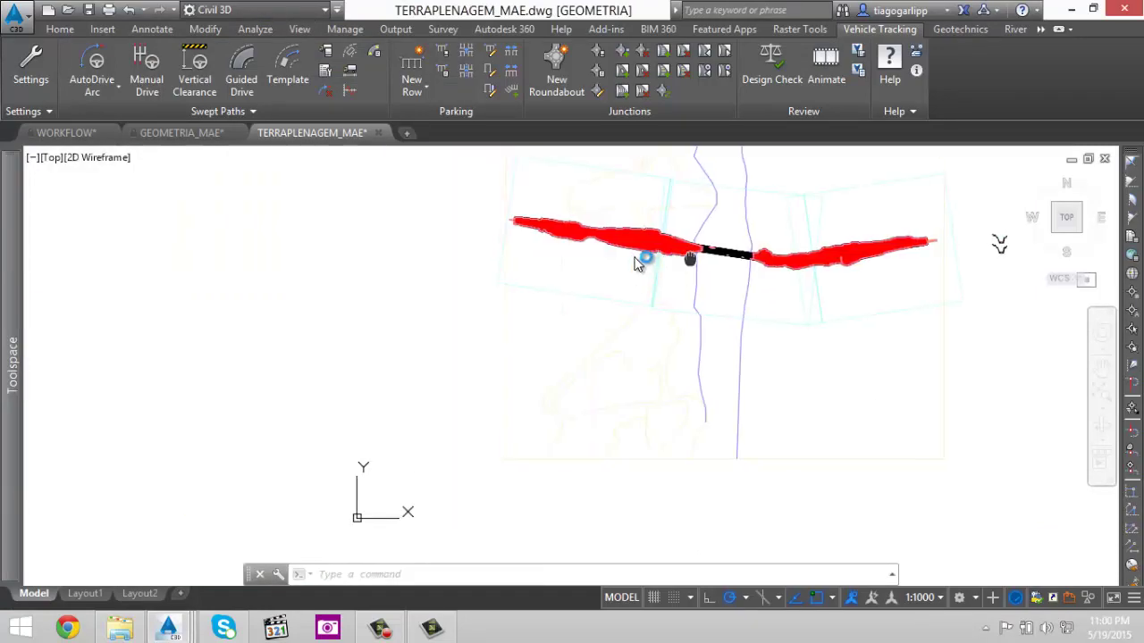
scroll(637, 261, "up", 8)
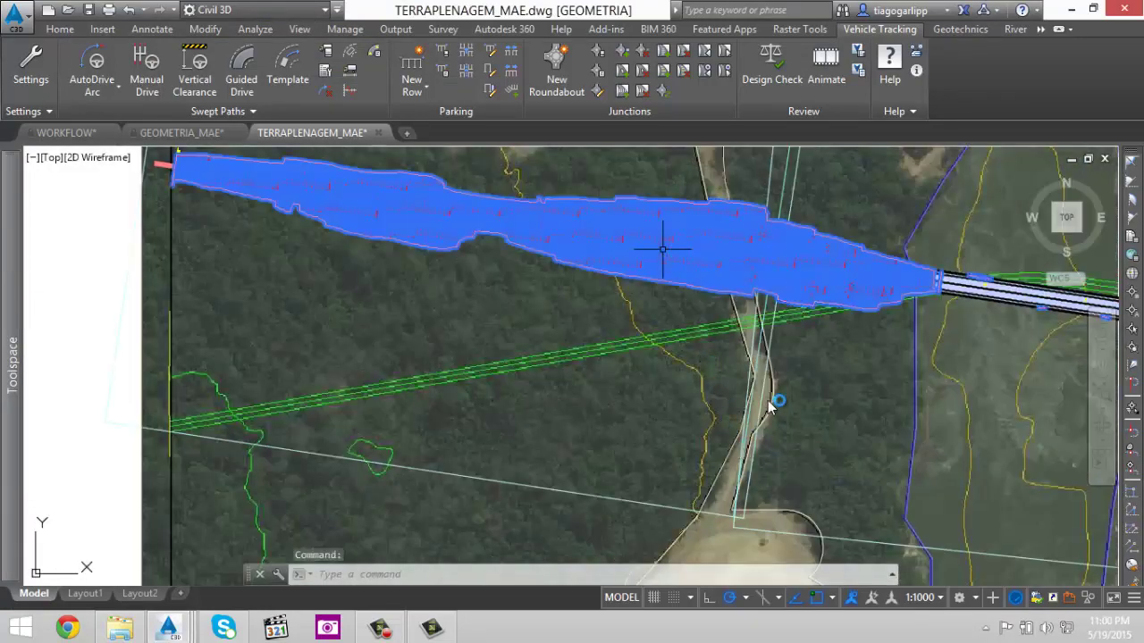
right_click(769, 407)
left_click(813, 508)
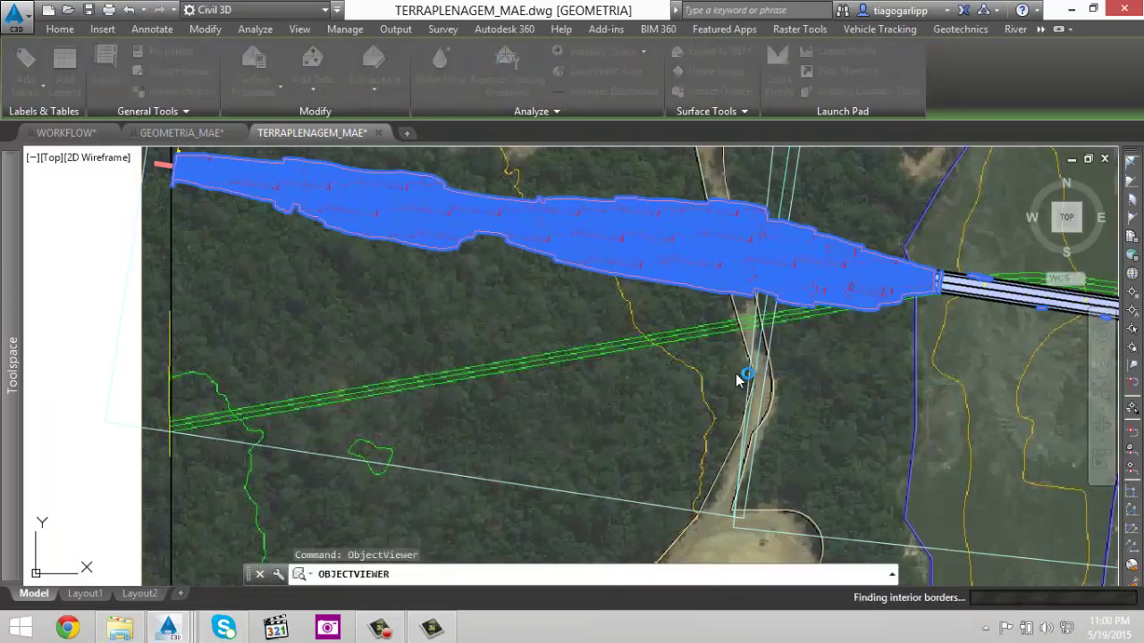
left_click_drag(735, 372, 683, 295)
left_click(725, 108)
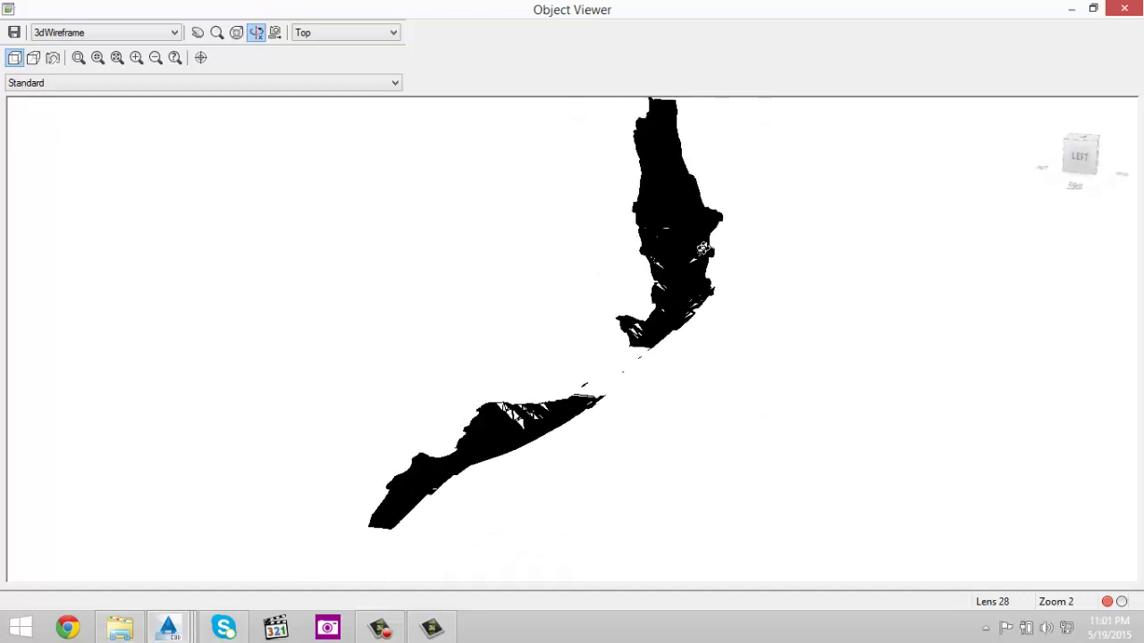
- Show the earthwork surface in the Conceptual visual style, inspect its slopes from several angles, and close the Object Viewer
left_click(81, 32)
left_click(75, 59)
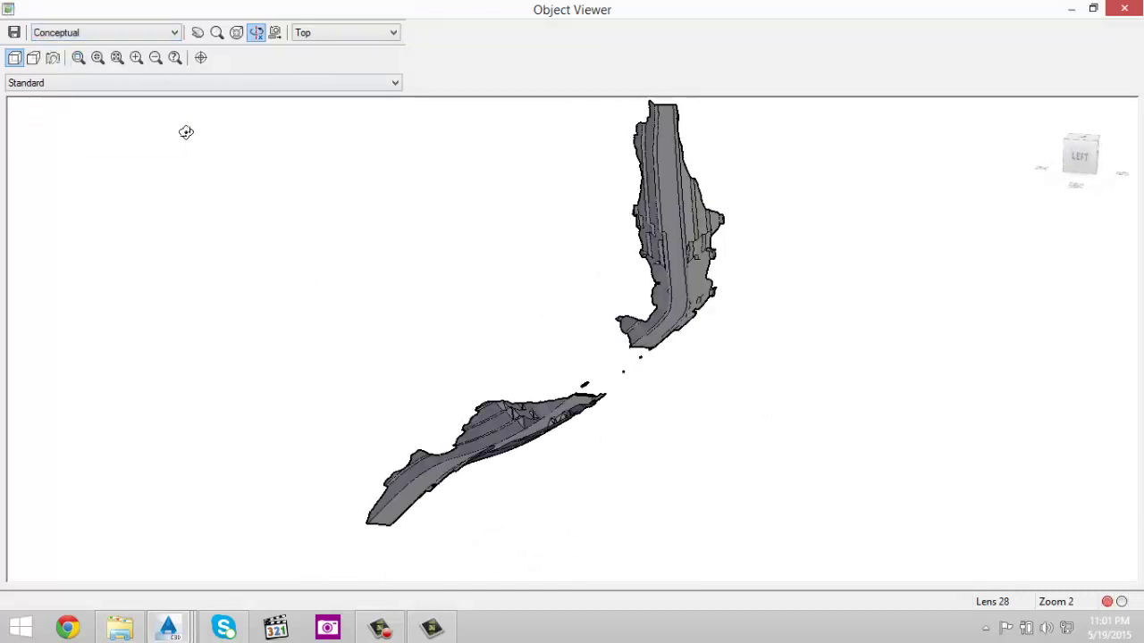
mouse_move(682, 375)
left_mouse_down()
mouse_move(667, 370)
mouse_move(683, 380)
left_mouse_up()
scroll(683, 380, "up", 2)
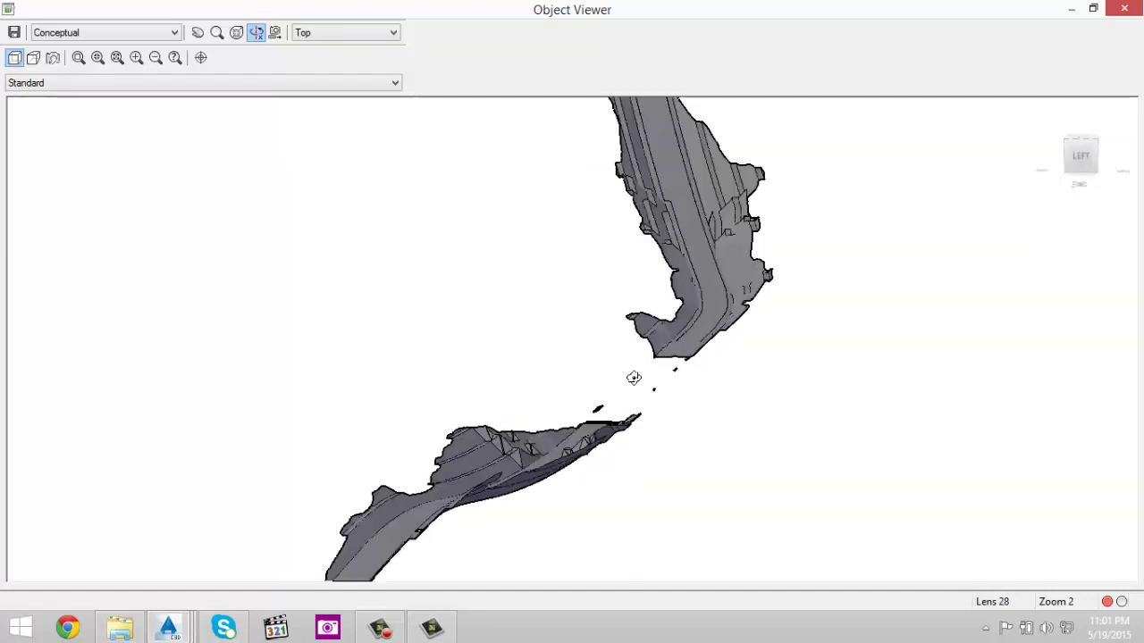
mouse_move(685, 295)
left_mouse_down()
mouse_move(672, 365)
mouse_move(693, 382)
left_mouse_up()
right_click(697, 384)
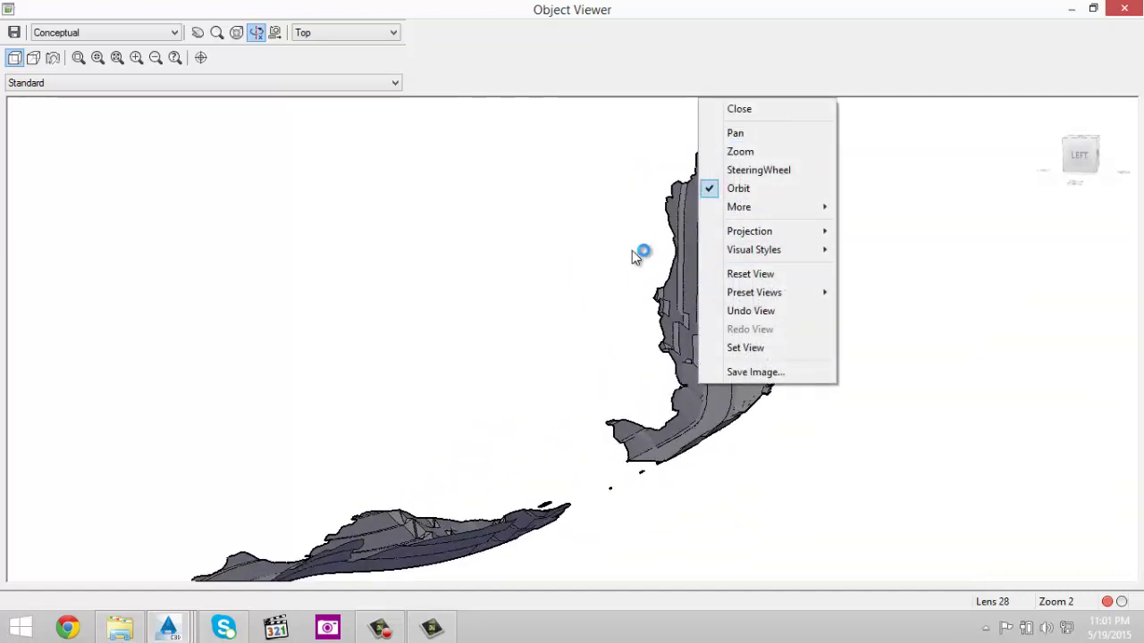
left_click(766, 109)
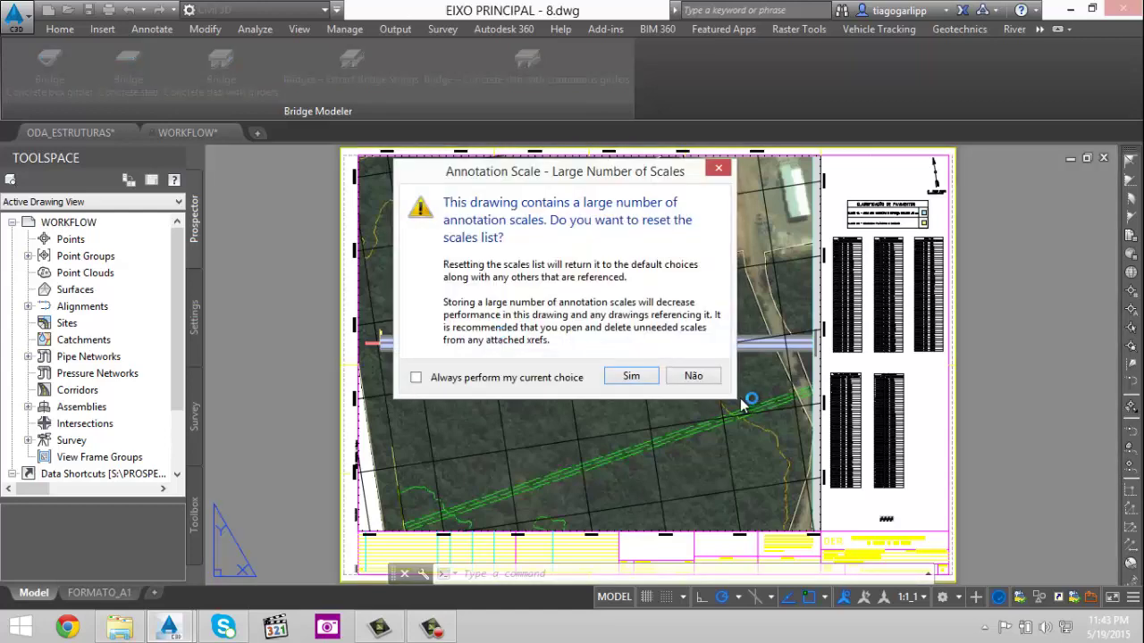
- Open EIXO PRINCIPAL - 8 without resetting the annotation scales and examine the road plan on FOLHA - EIXO PRINCIPAL - 20
left_click(681, 376)
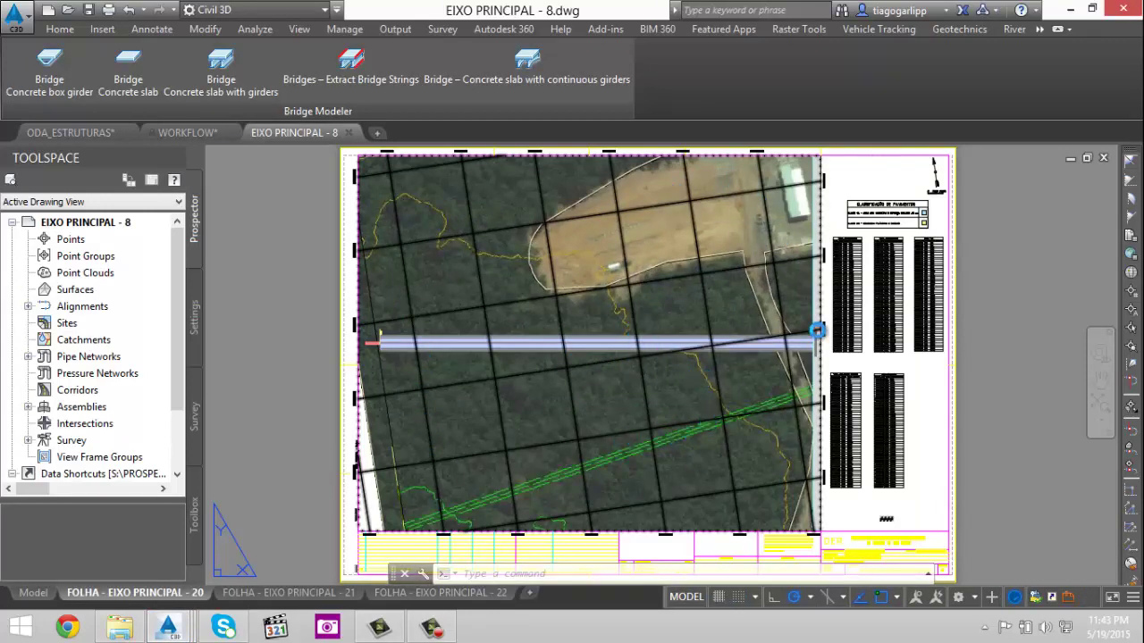
scroll(794, 383, "up", 6)
scroll(771, 390, "down", 6)
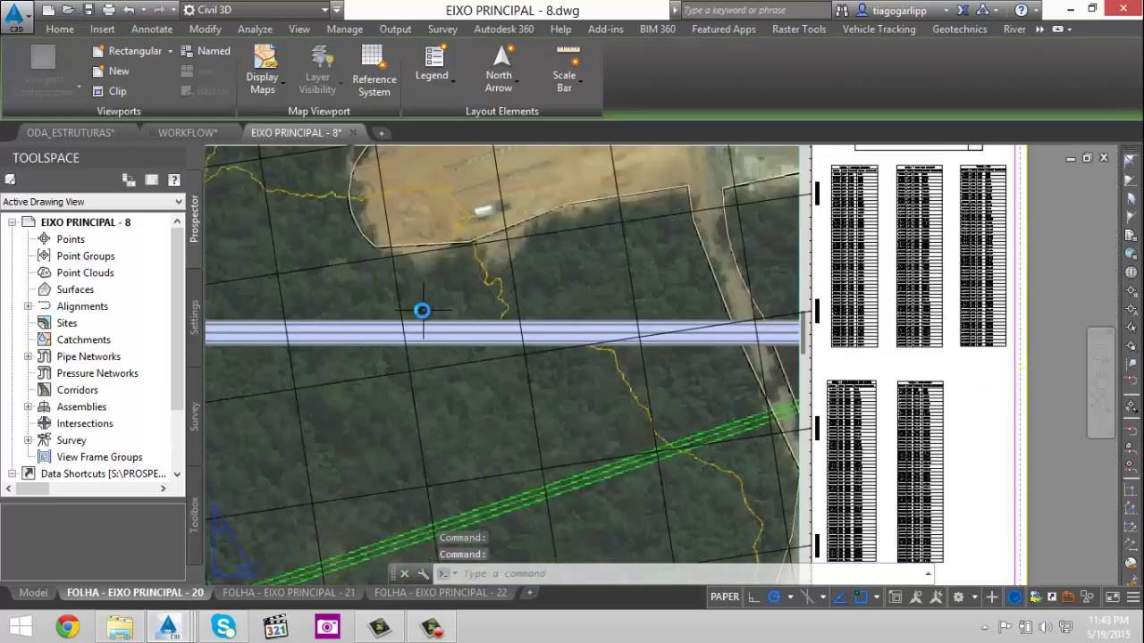
scroll(331, 409, "up", 2)
scroll(501, 295, "up", 1)
scroll(527, 299, "up", 2)
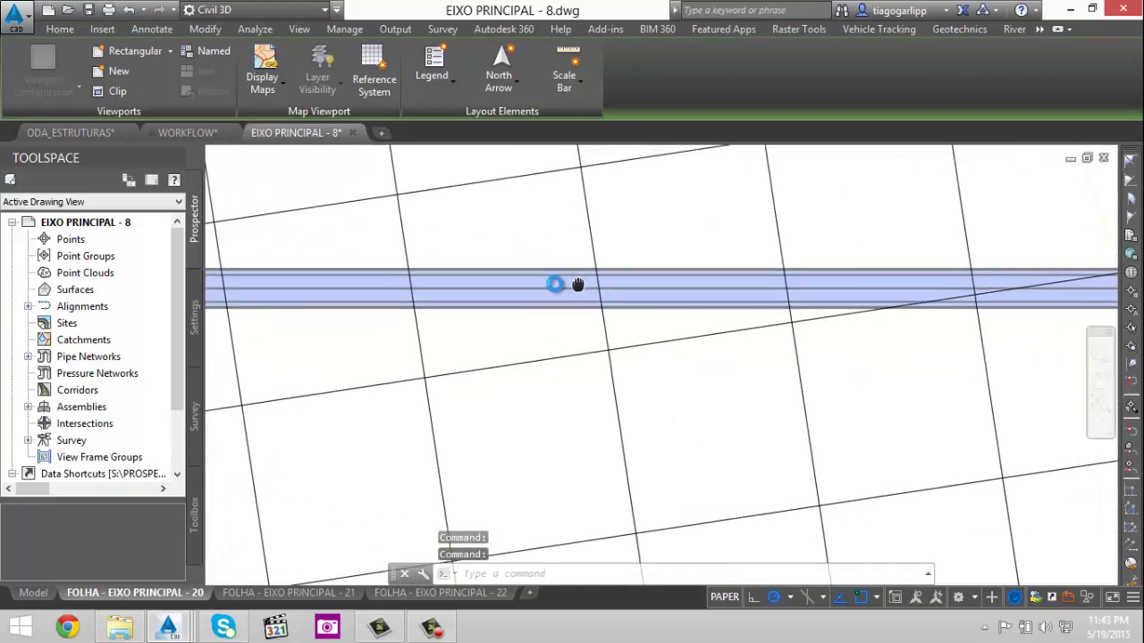
scroll(858, 304, "down", 1)
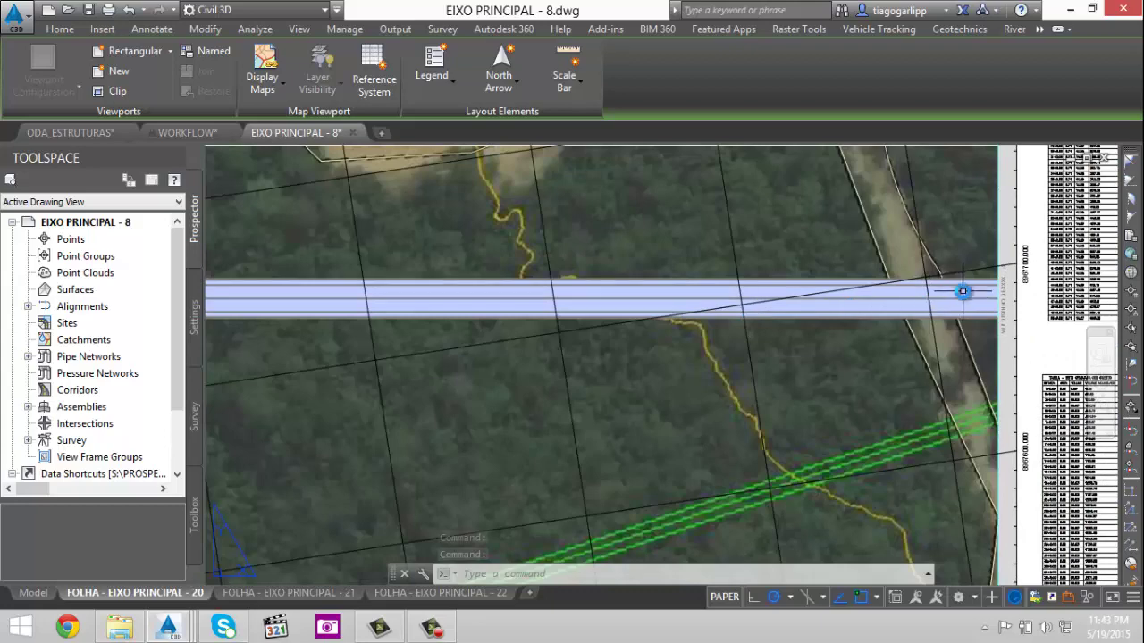
scroll(974, 295, "up", 2)
scroll(978, 294, "up", 2)
scroll(773, 318, "down", 6)
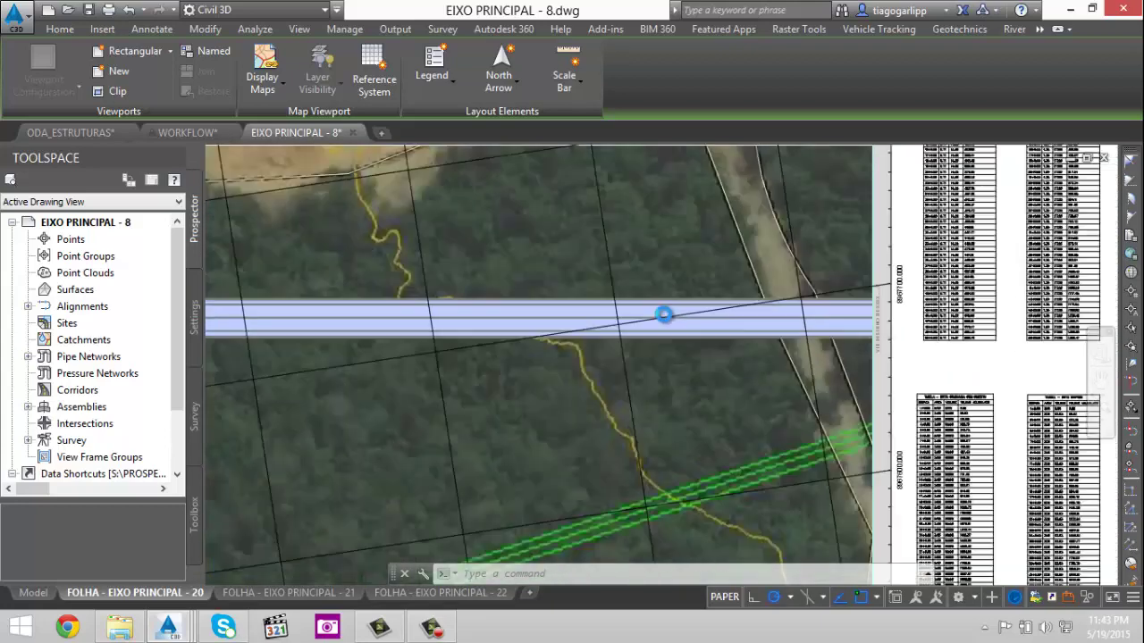
middle_click_drag(416, 299, 795, 288)
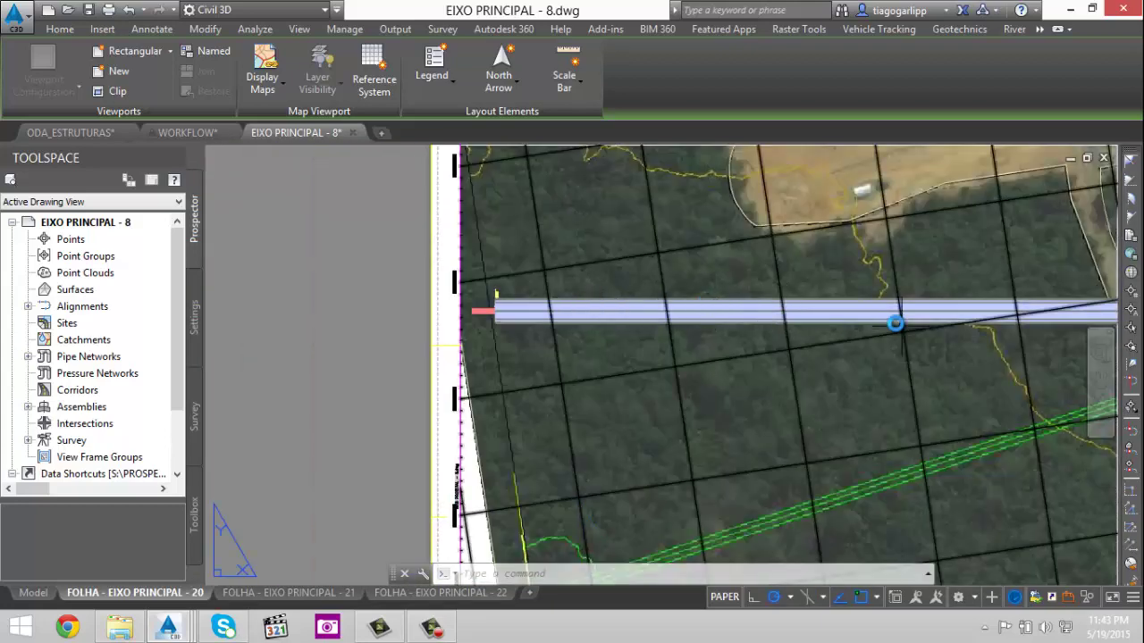
middle_click_drag(917, 311, 748, 304)
scroll(758, 297, "up", 1)
scroll(917, 324, "down", 3)
scroll(893, 313, "up", 3)
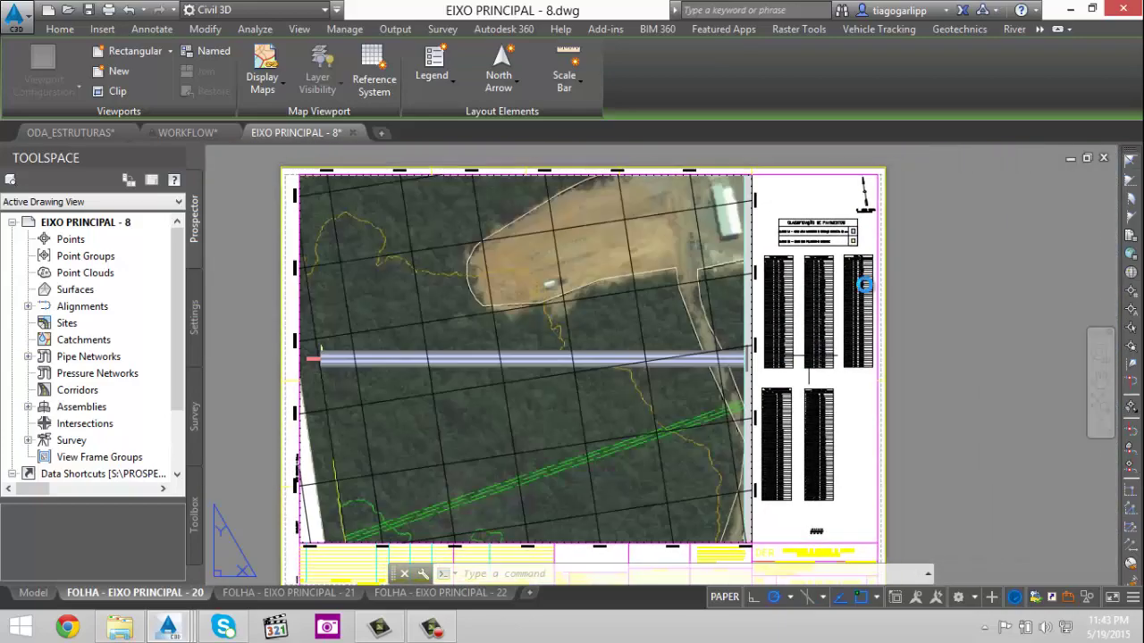
- Examine the pavement volume tables and the CLASSIFICAÇÃO DE PAVIMENTOS legend beside the plan on the sheet
scroll(842, 238, "up", 2)
middle_click_drag(570, 246, 965, 253)
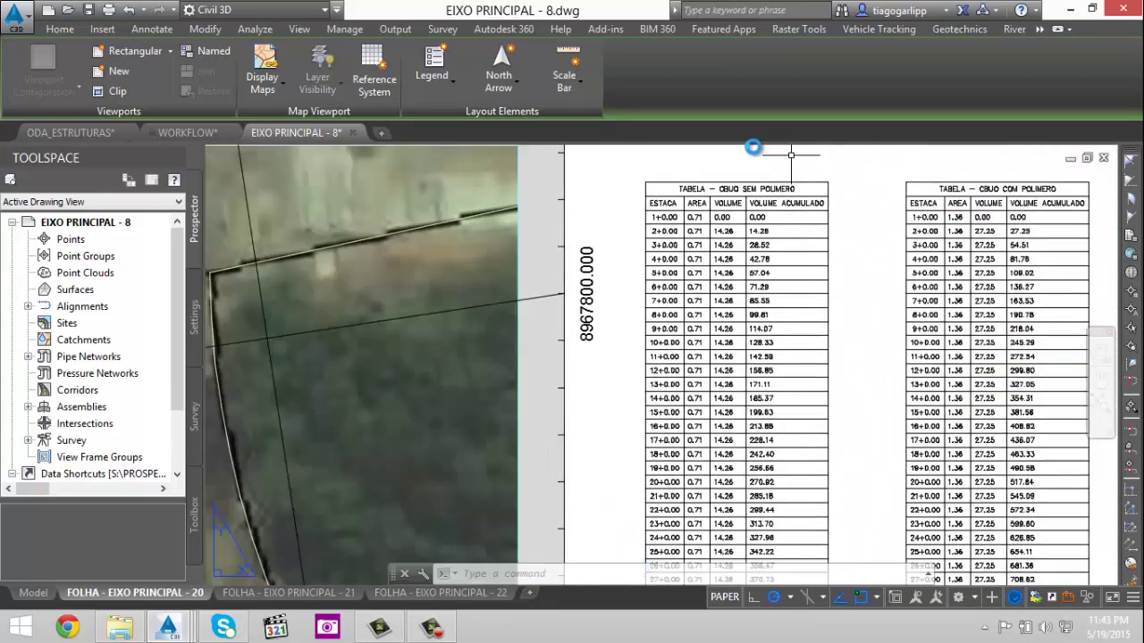
scroll(784, 237, "down", 3)
scroll(805, 312, "up", 4)
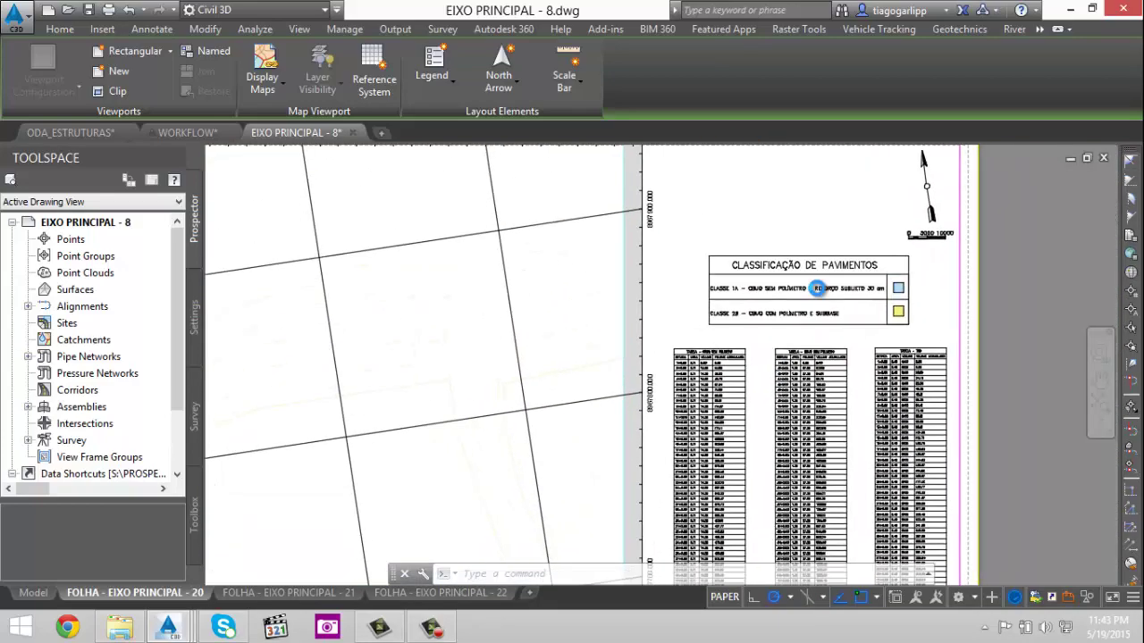
middle_click_drag(642, 451, 767, 231)
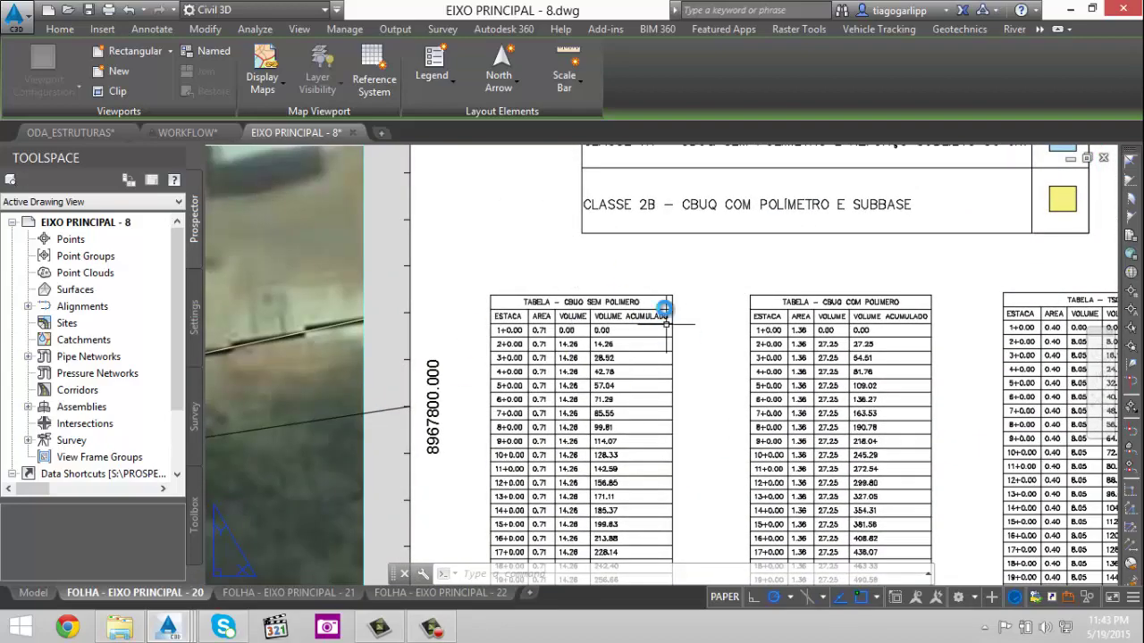
mouse_move(666, 324)
middle_mouse_down()
mouse_move(585, 438)
mouse_move(654, 334)
middle_mouse_up()
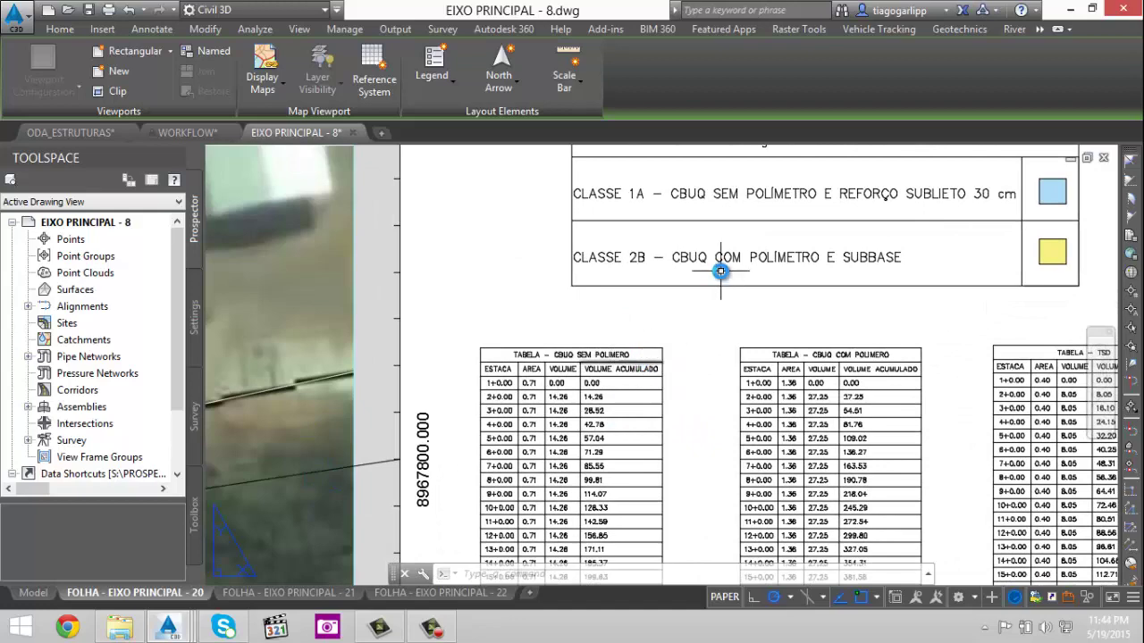
middle_click_drag(720, 271, 638, 374)
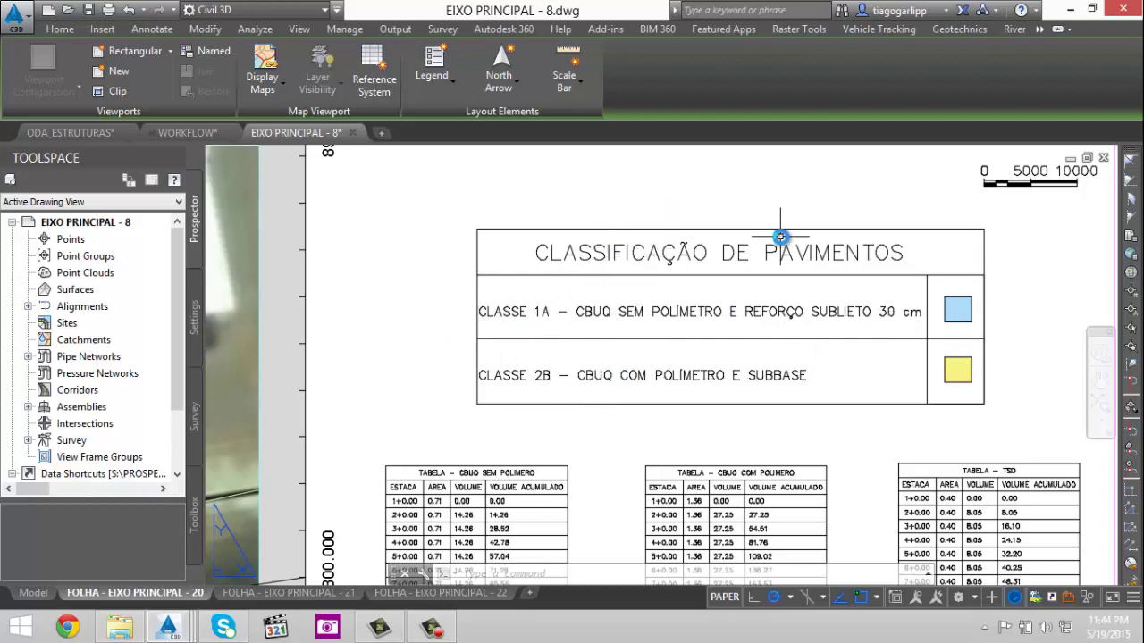
scroll(539, 218, "down", 3)
scroll(577, 429, "down", 5)
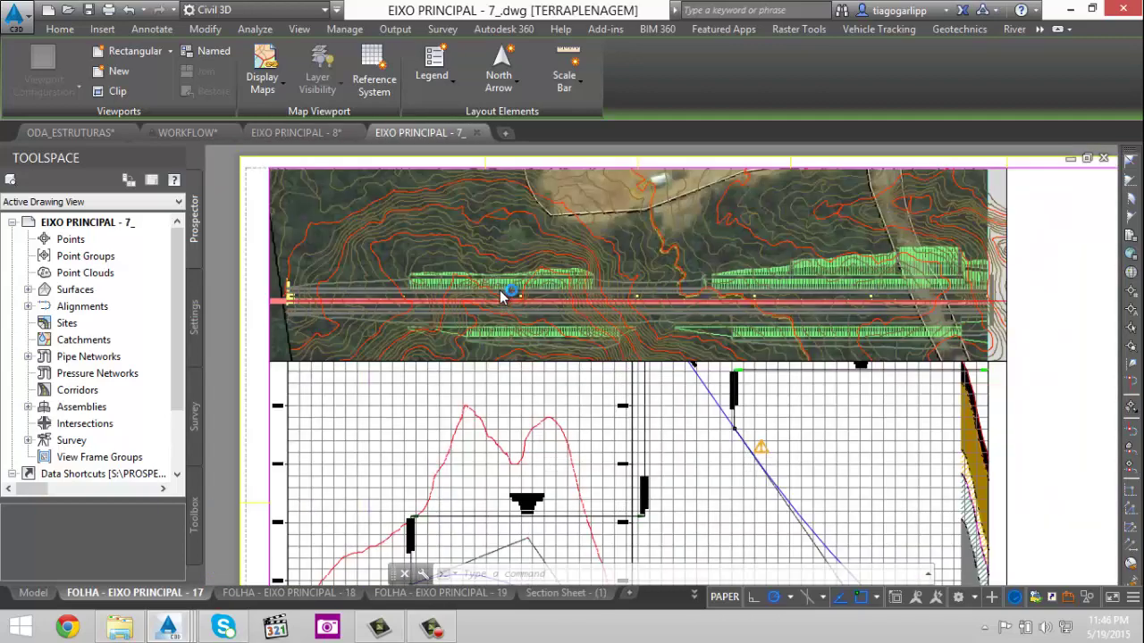
- Examine the earthwork slopes along the plan and the profile below it on FOLHA - EIXO PRINCIPAL - 17 of EIXO PRINCIPAL - 7_
scroll(501, 291, "up", 3)
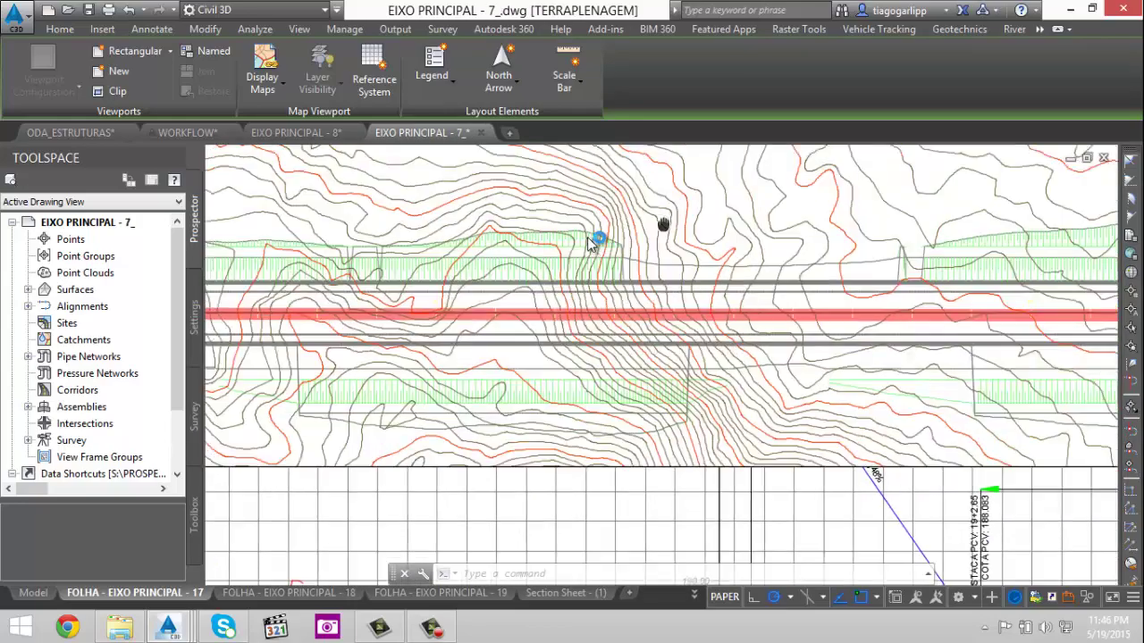
middle_click_drag(590, 244, 548, 235)
scroll(630, 320, "up", 4)
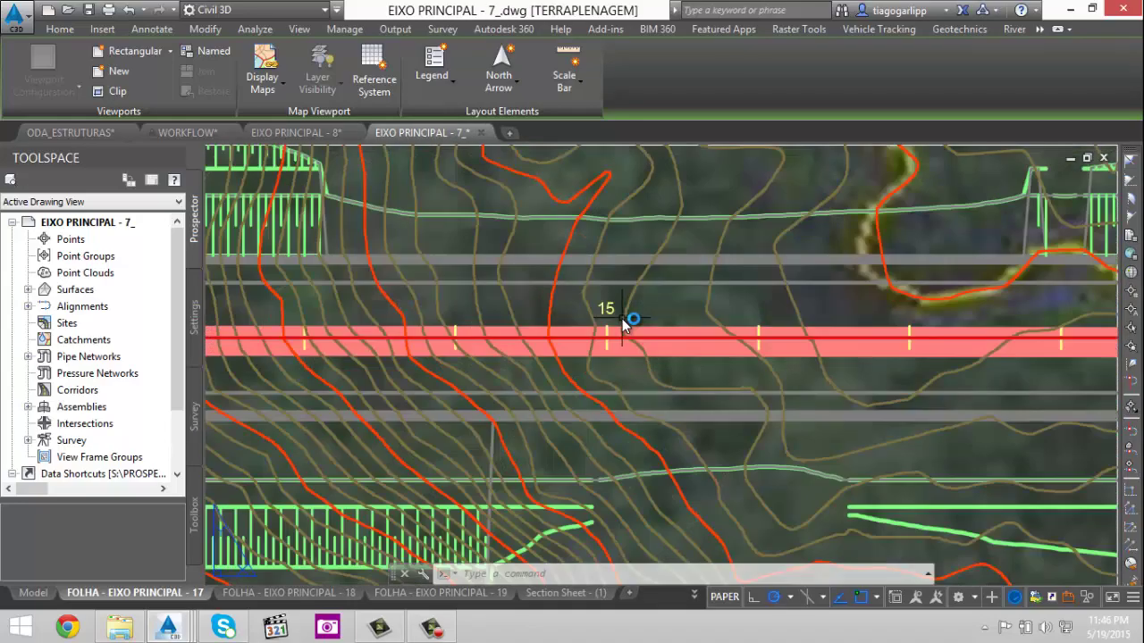
scroll(620, 325, "down", 6)
middle_click_drag(762, 315, 294, 299)
scroll(492, 274, "up", 4)
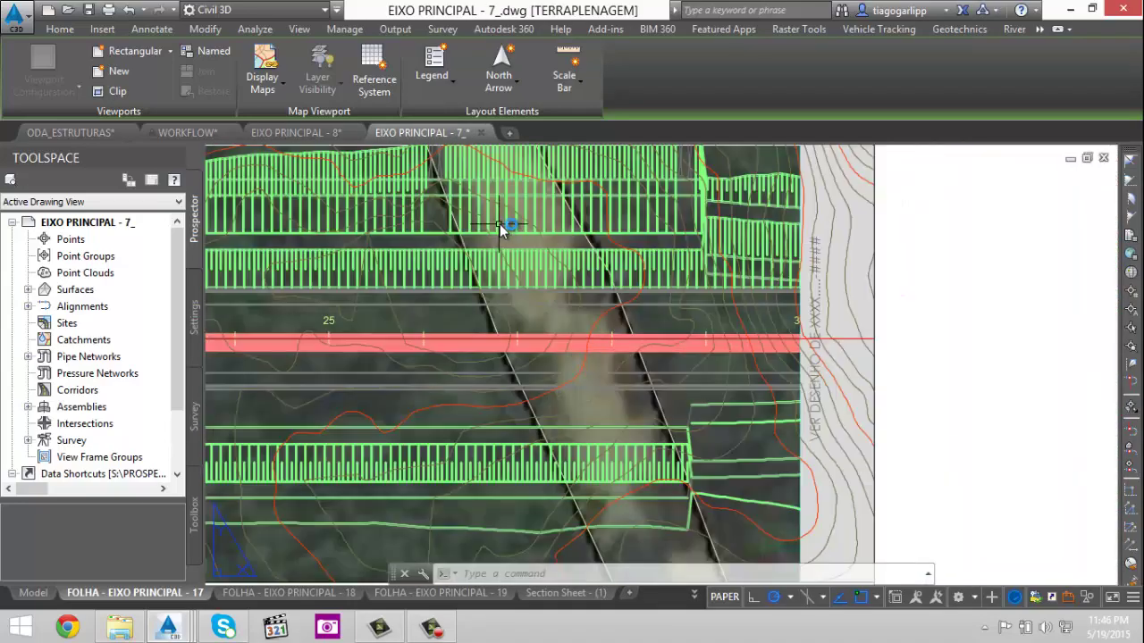
scroll(511, 242, "down", 6)
middle_click_drag(316, 432, 558, 322)
middle_click_drag(581, 240, 651, 299)
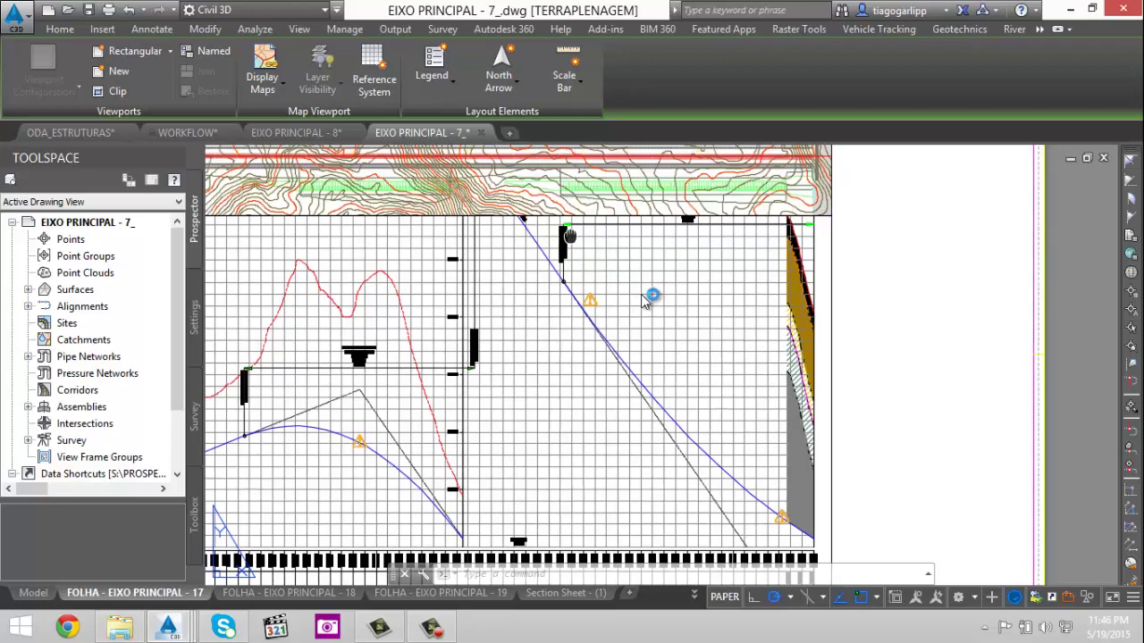
- Examine the road profile's grade line, terrain line and vertical curve labels on FOLHA - EIXO PRINCIPAL - 17
middle_click_drag(352, 437, 562, 335)
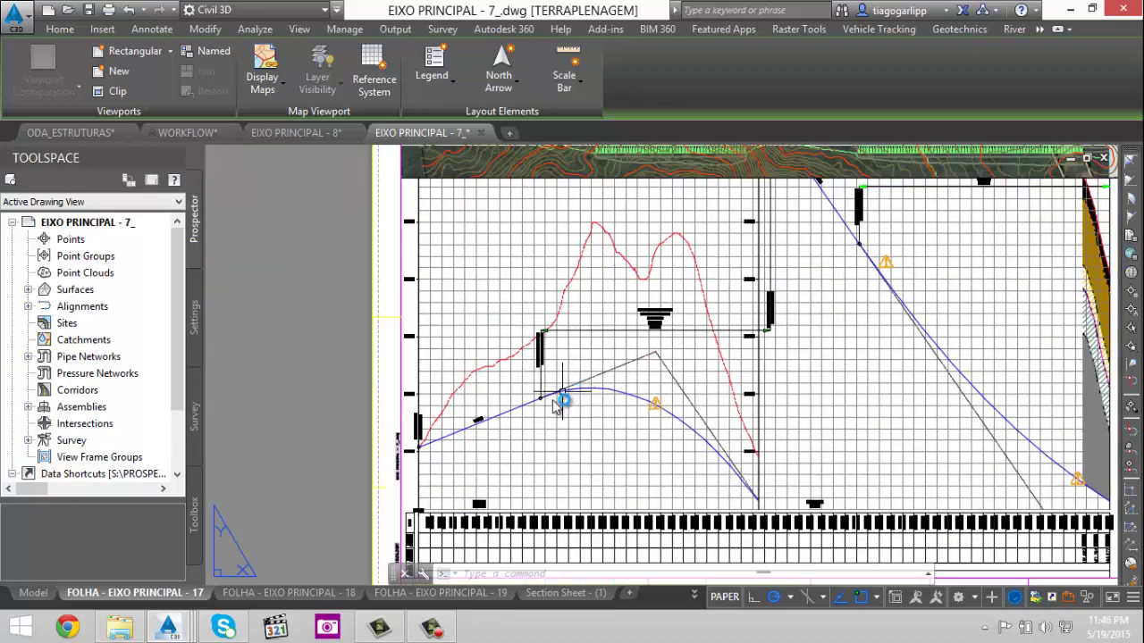
middle_click_drag(521, 420, 467, 414)
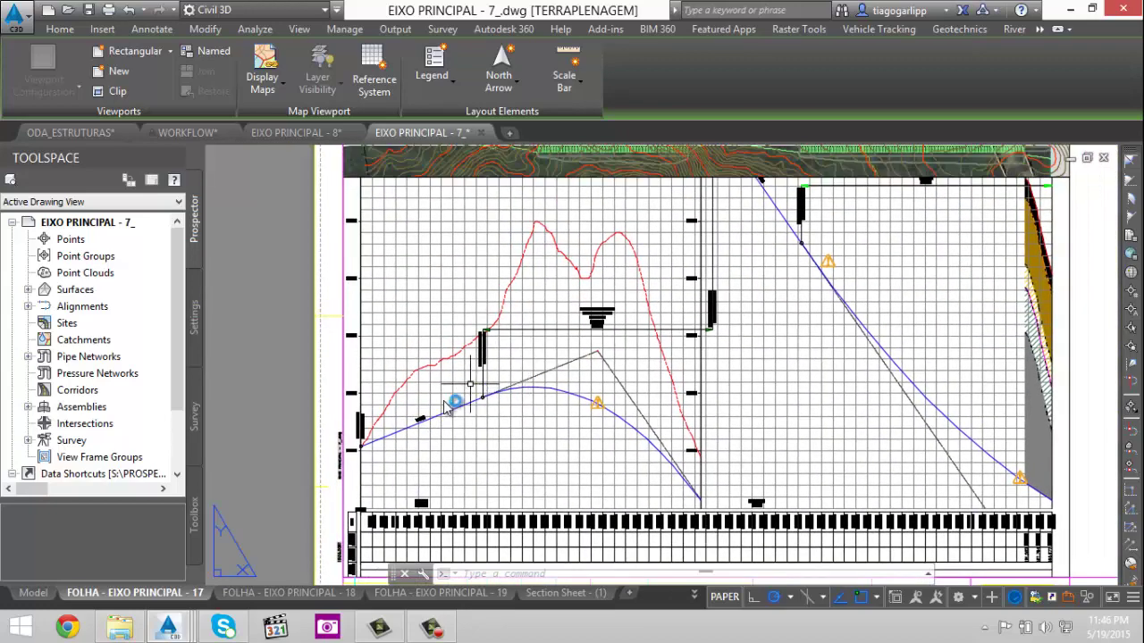
scroll(451, 404, "up", 5)
scroll(524, 403, "down", 4)
scroll(605, 352, "up", 1)
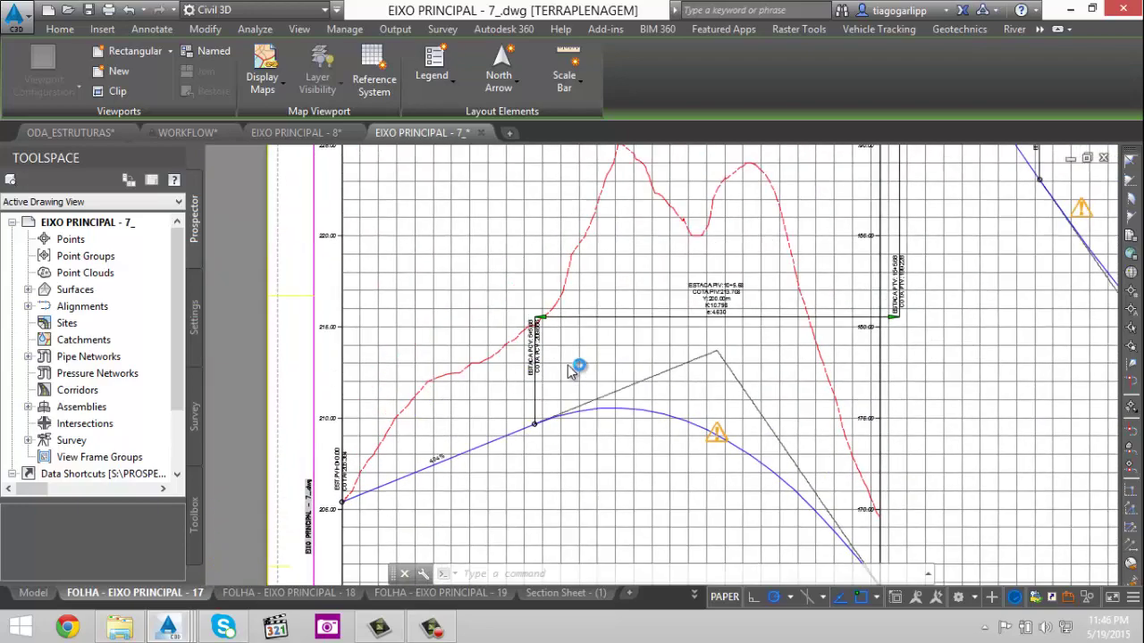
scroll(571, 371, "down", 6)
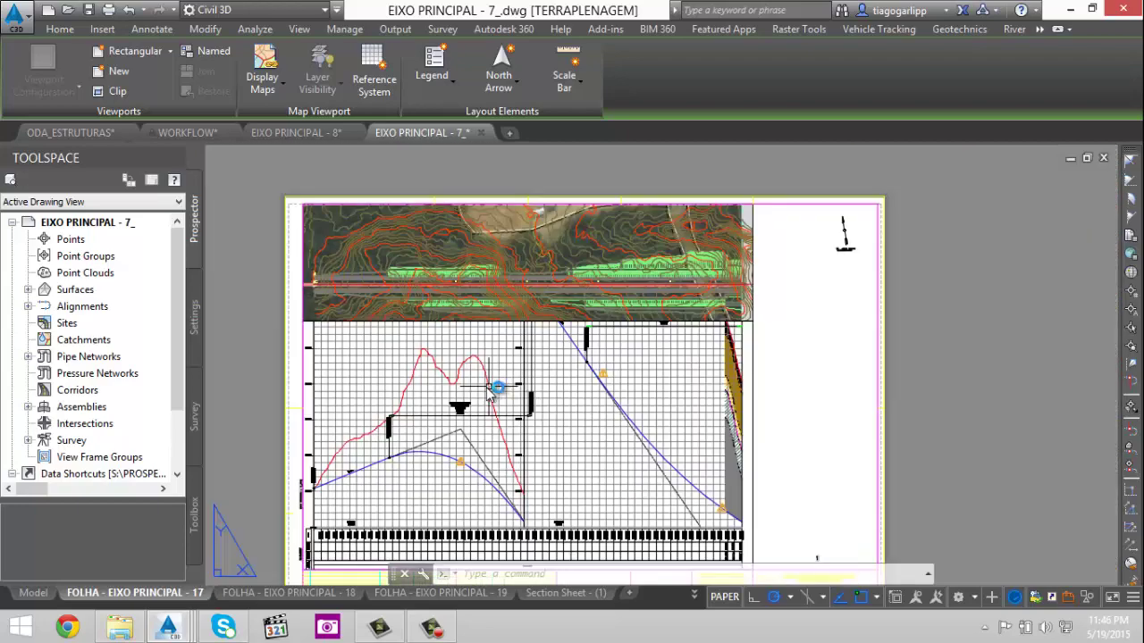
- Open the sheet FOLHA - EIXO PRINCIPAL - 18 and examine the bridge deck and its supports in the plan
key("ctrl+Page_Down")
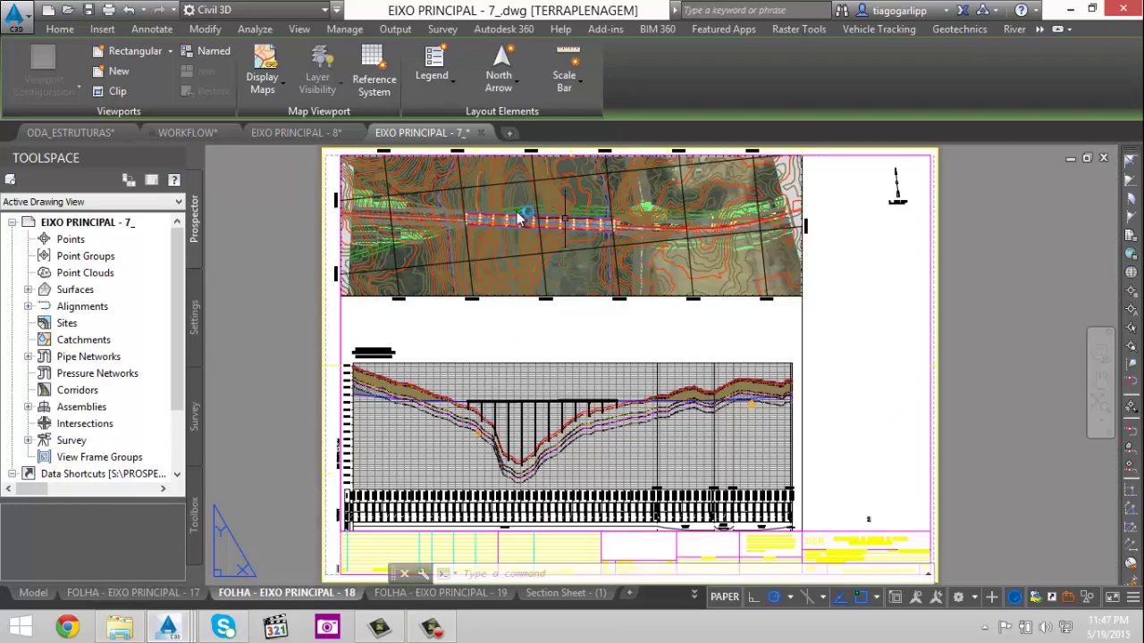
scroll(518, 219, "up", 8)
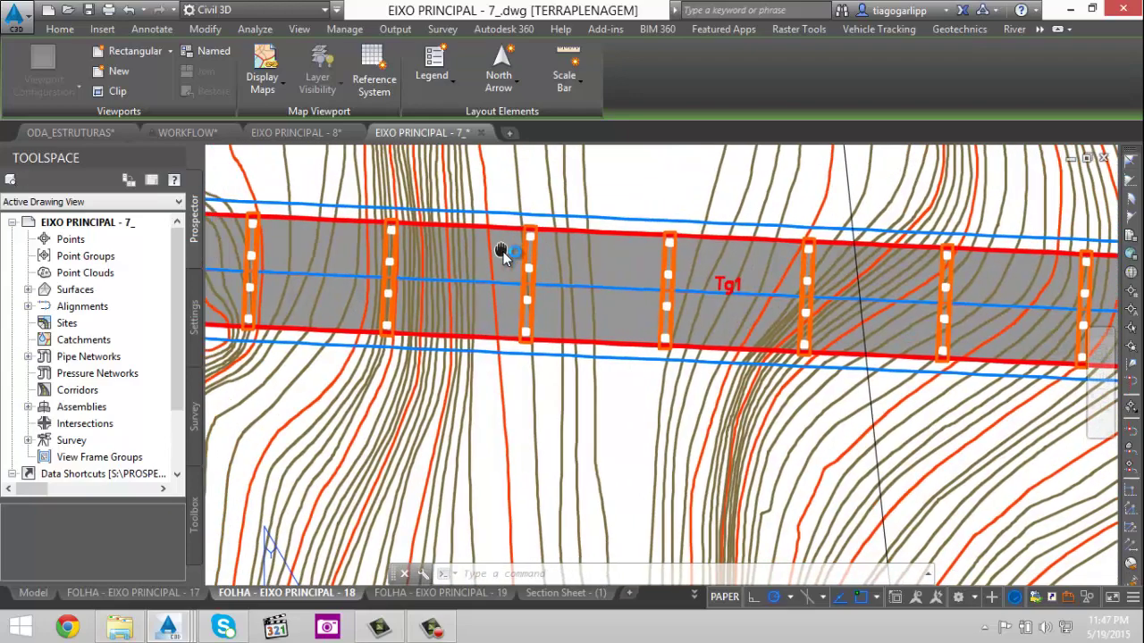
scroll(502, 253, "down", 4)
scroll(593, 255, "up", 5)
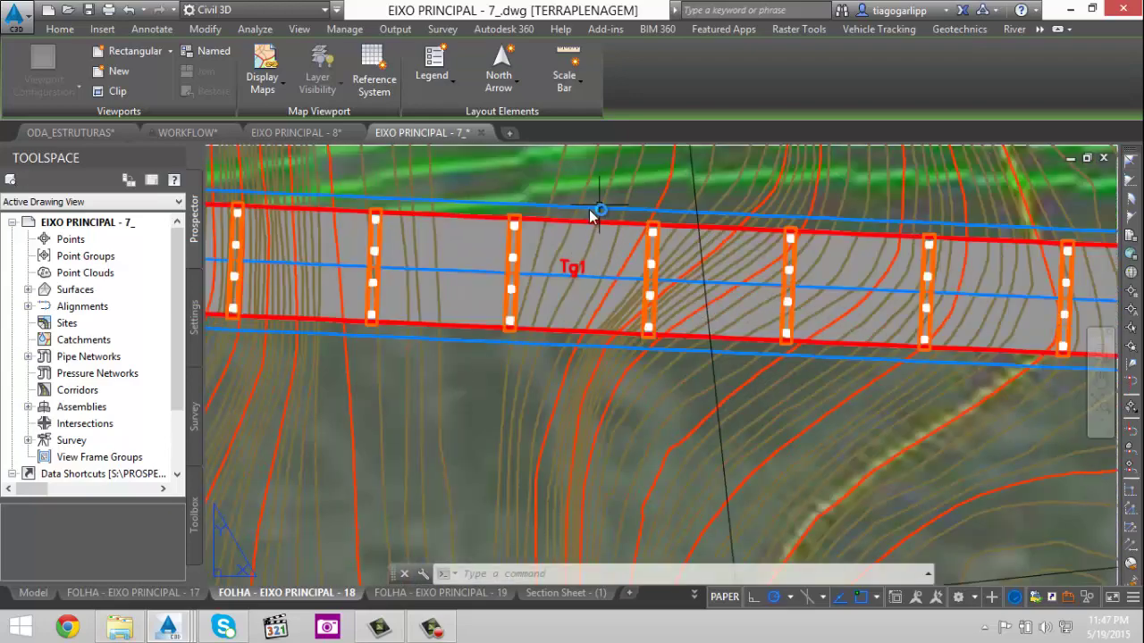
scroll(653, 266, "down", 4)
scroll(536, 264, "up", 2)
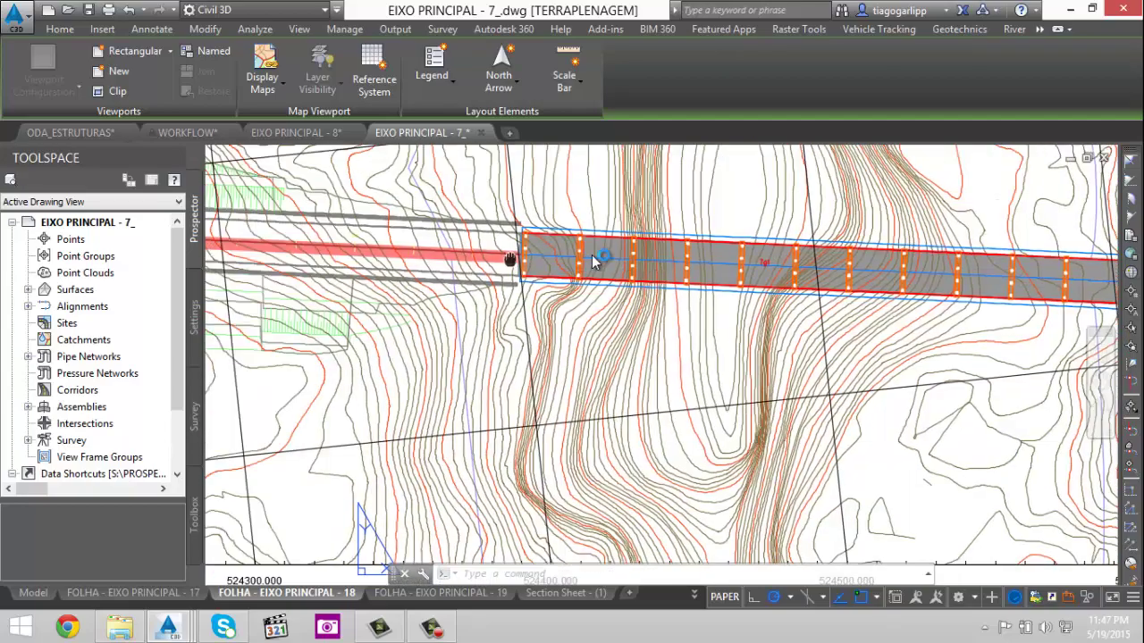
- Examine the road approaches and earthwork slopes at both ends of the bridge in the plan
middle_click_drag(366, 313, 676, 335)
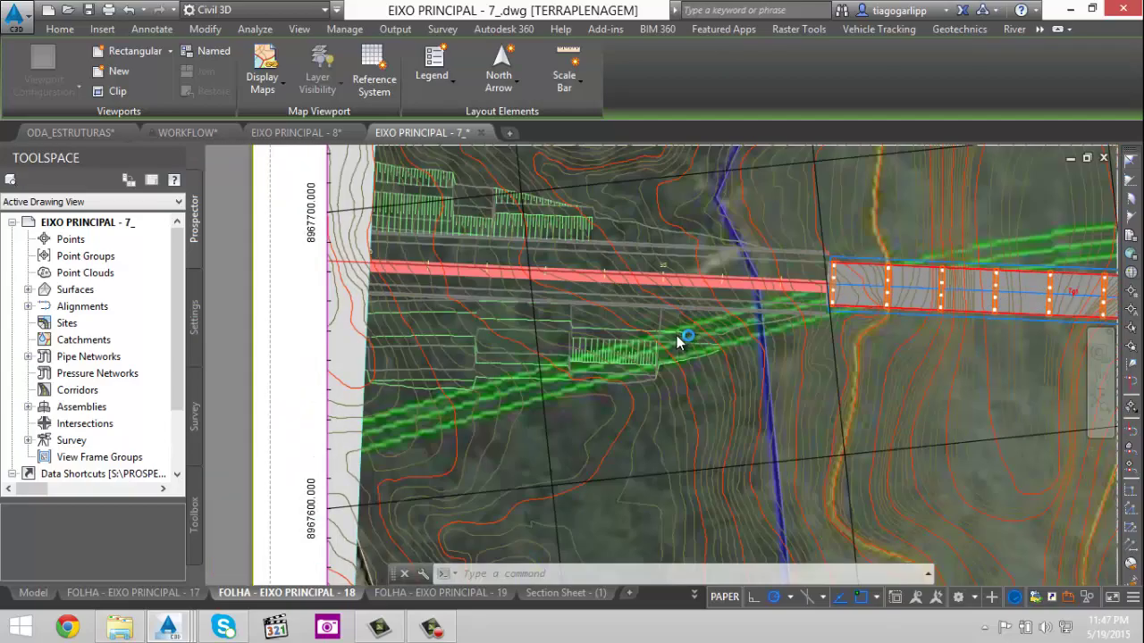
scroll(681, 339, "down", 2)
scroll(597, 264, "up", 2)
scroll(569, 268, "down", 3)
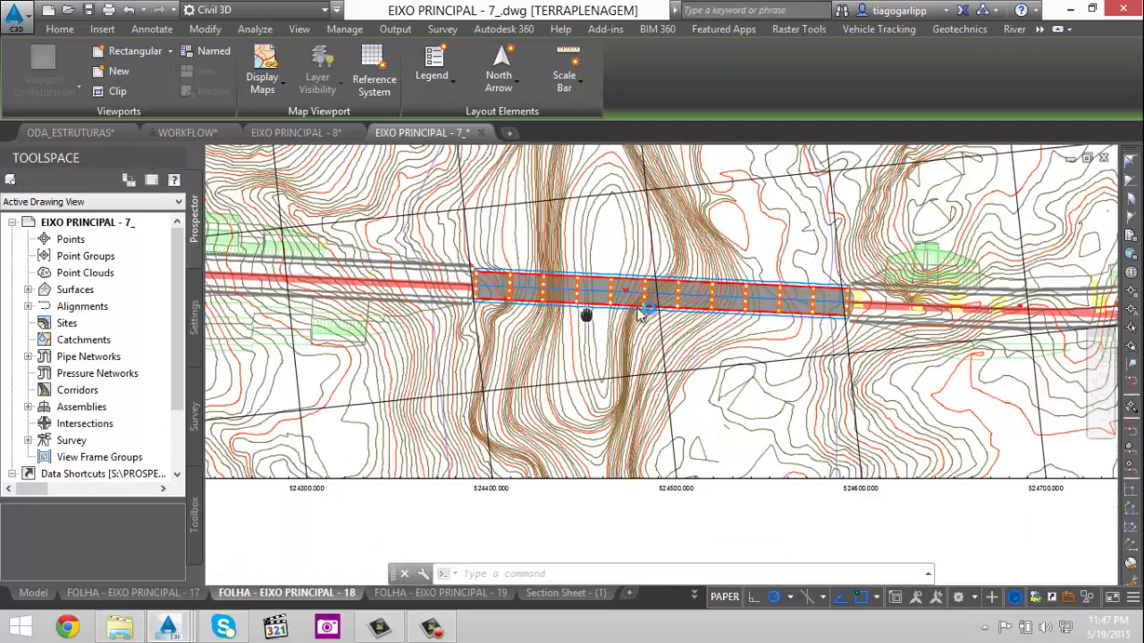
scroll(587, 314, "up", 5)
scroll(463, 305, "up", 1)
scroll(595, 325, "down", 6)
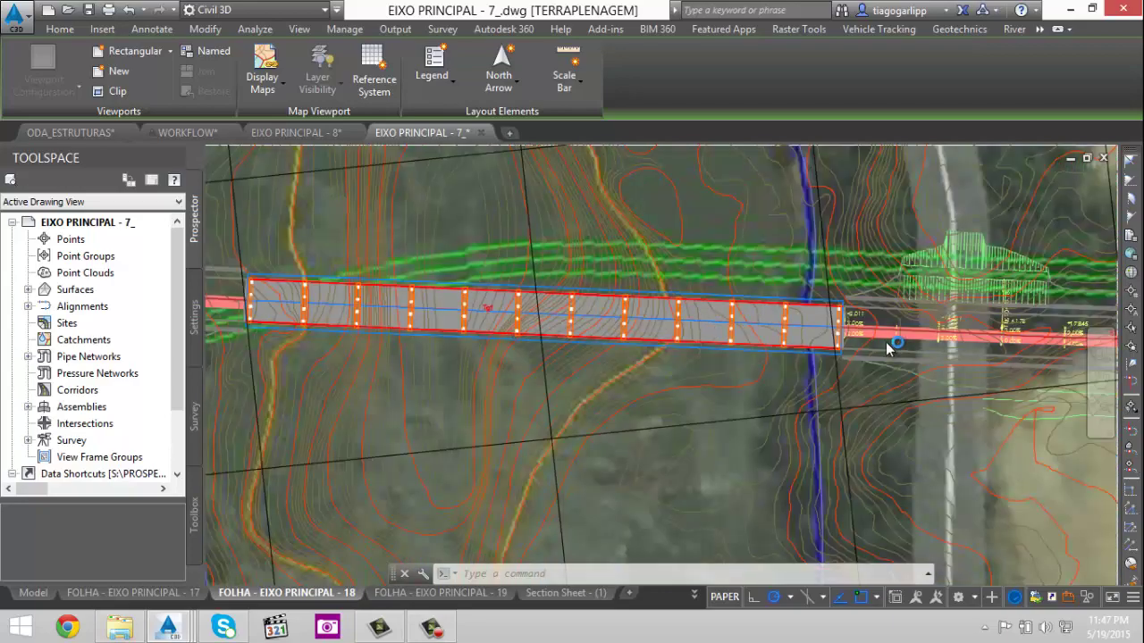
- Examine the superelevation labels along Curva1 beyond the bridge on the plan
scroll(722, 308, "up", 4)
scroll(871, 284, "up", 2)
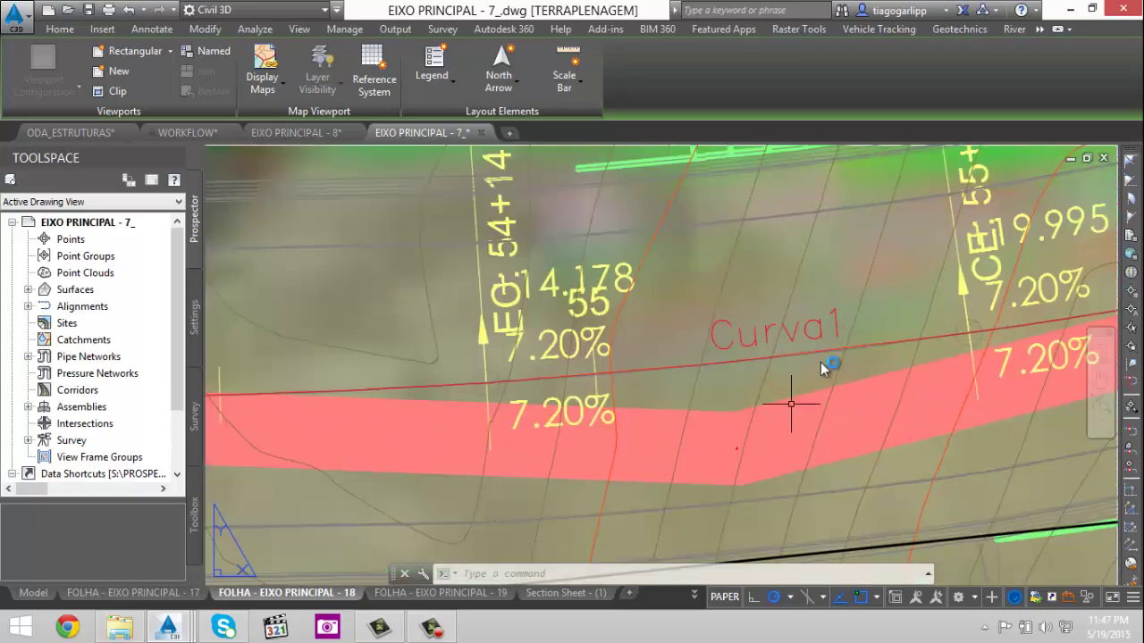
scroll(776, 324, "down", 5)
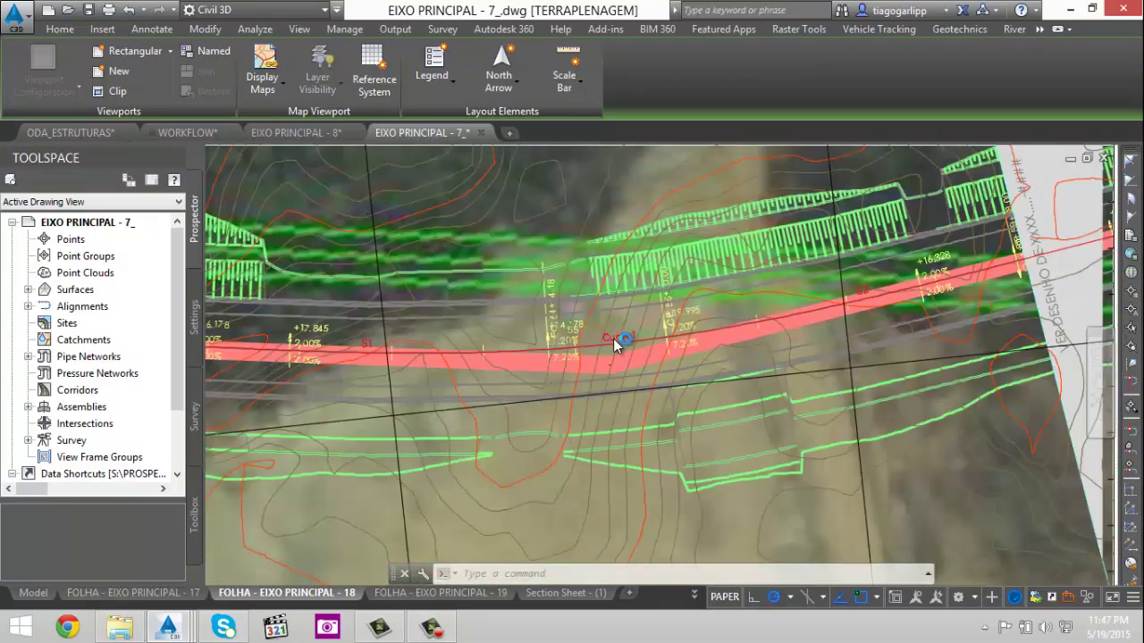
scroll(756, 312, "up", 3)
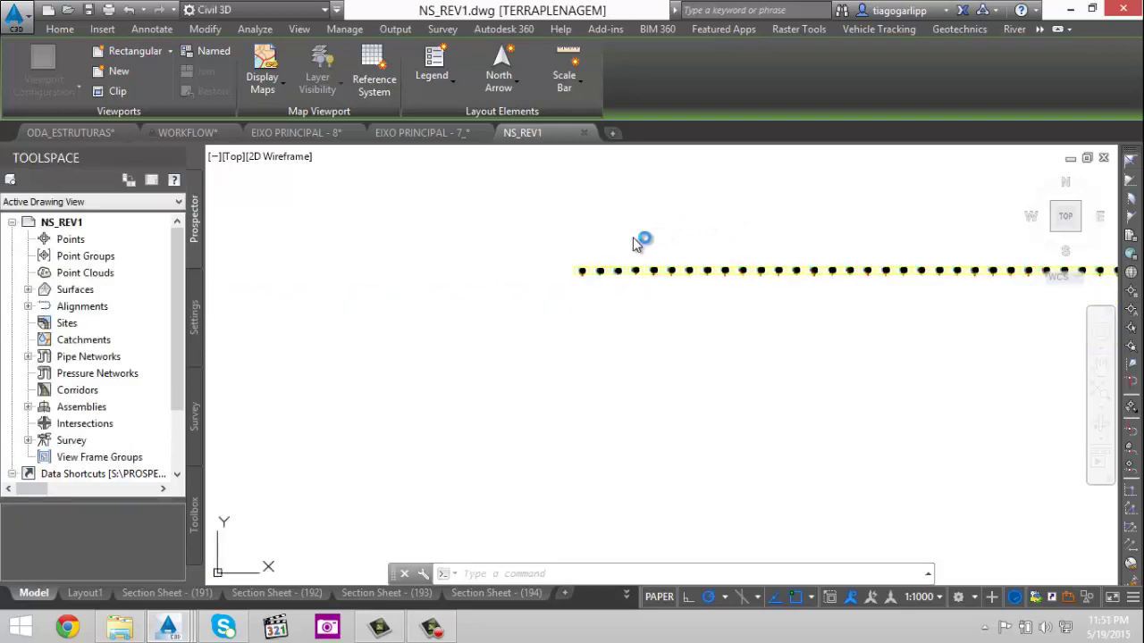
- Examine the road plan and its earthwork slopes beside the bridge in the model space of NS_REV1
middle_click_drag(497, 264, 643, 352)
scroll(645, 350, "down", 2)
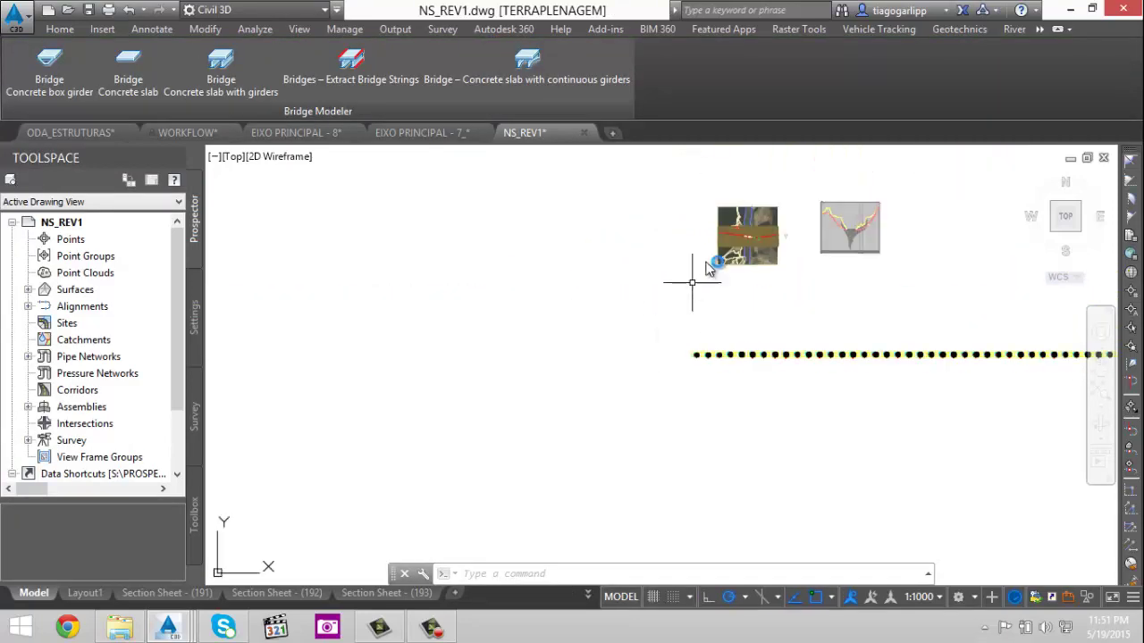
scroll(778, 214, "up", 4)
scroll(787, 246, "up", 4)
scroll(650, 340, "up", 5)
scroll(659, 279, "up", 2)
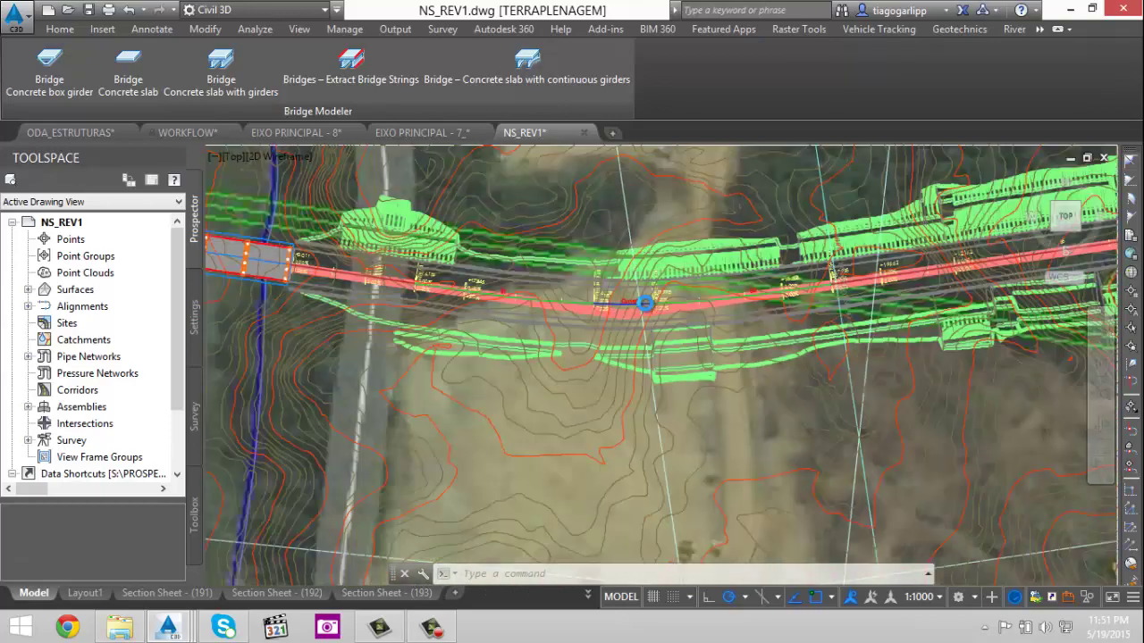
- Examine the road profile view with the bridge crossing the valley in NS_REV1
scroll(672, 295, "down", 5)
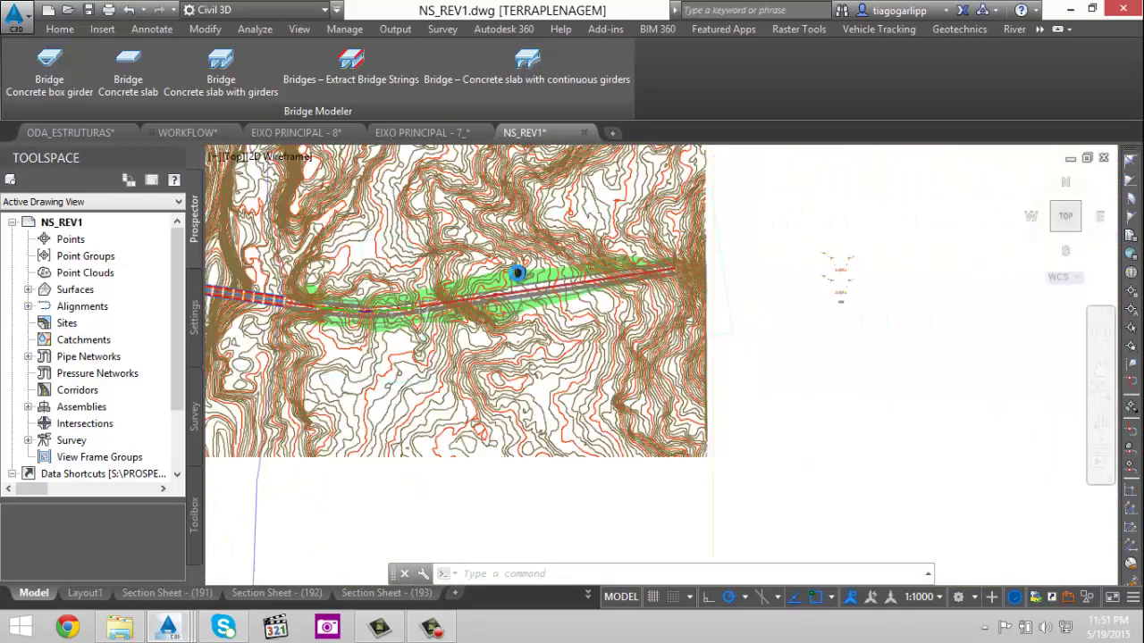
mouse_move(989, 314)
middle_mouse_down()
mouse_move(641, 314)
mouse_move(411, 363)
middle_mouse_up()
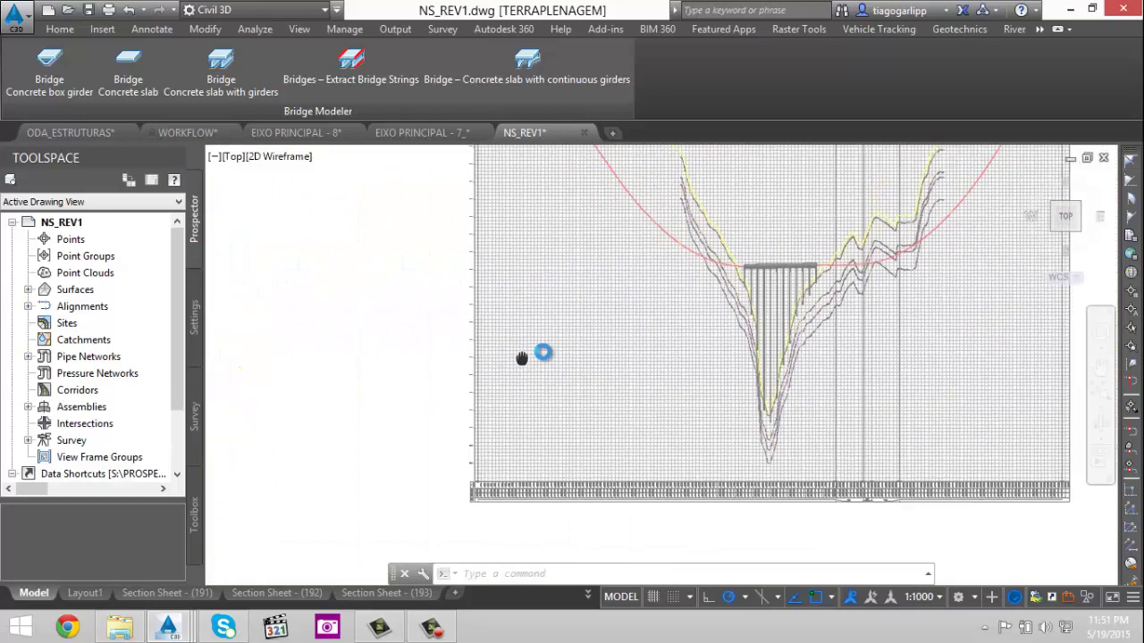
scroll(786, 245, "up", 4)
scroll(651, 321, "down", 8)
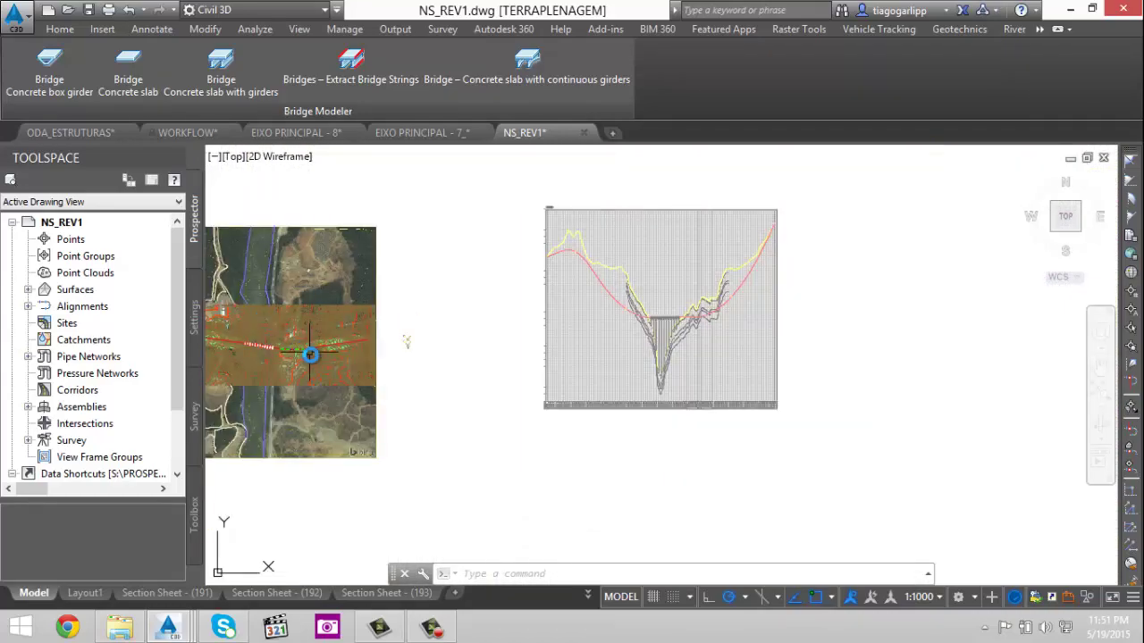
- Find the cross section at station 5+0.00 and examine its pavement layers and section point markers
scroll(459, 251, "down", 6)
scroll(478, 420, "up", 8)
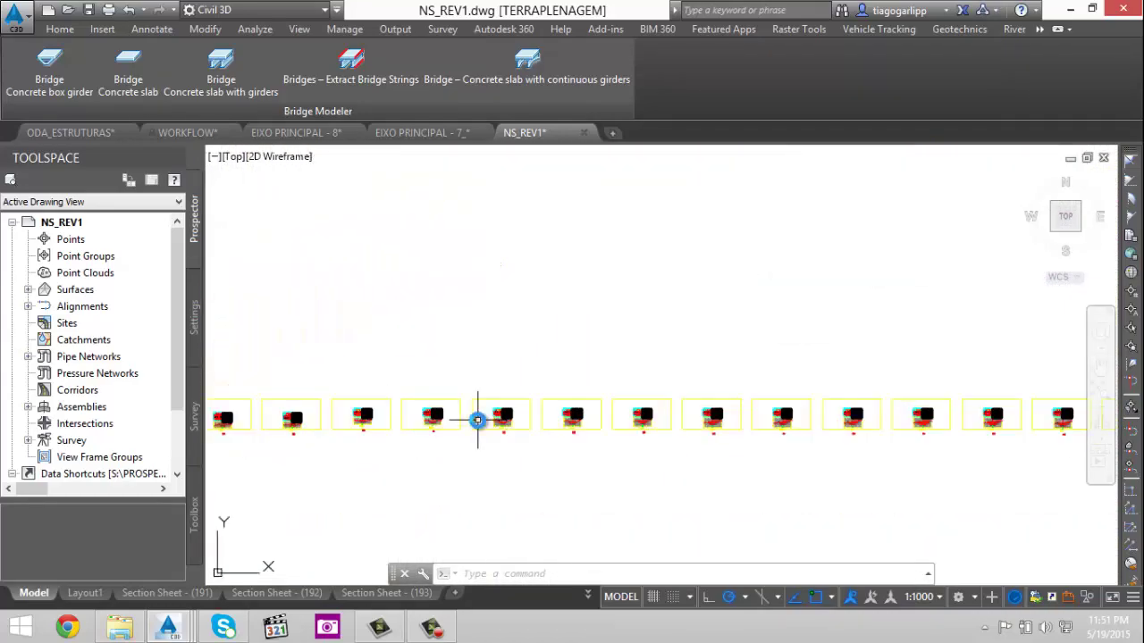
scroll(478, 420, "up", 10)
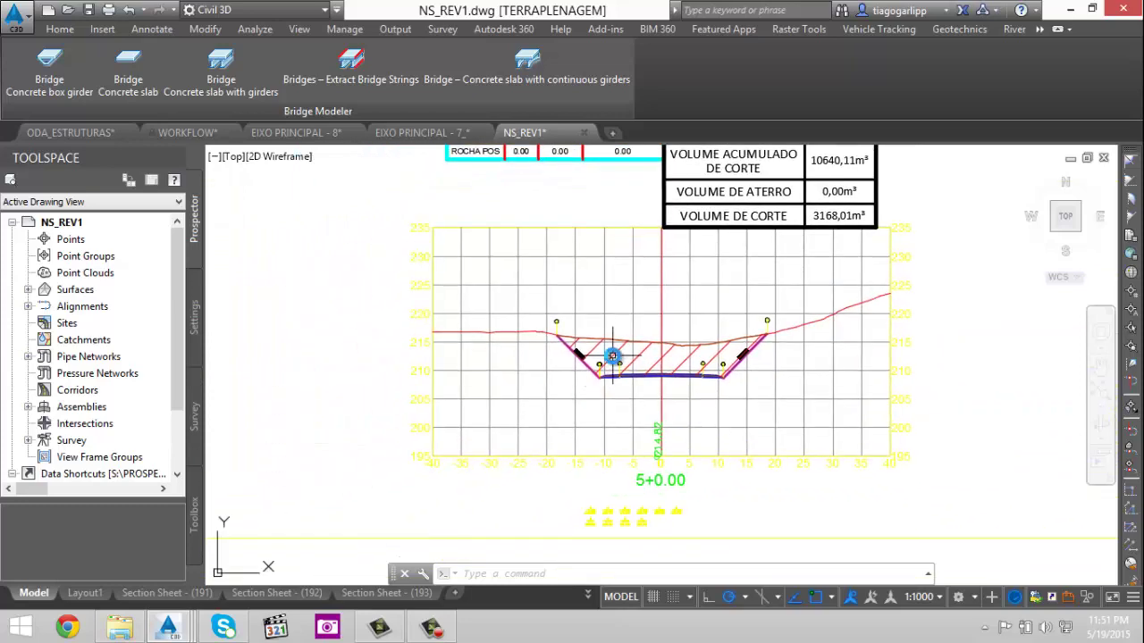
scroll(612, 356, "up", 6)
scroll(825, 429, "up", 3)
middle_click_drag(920, 446, 643, 375)
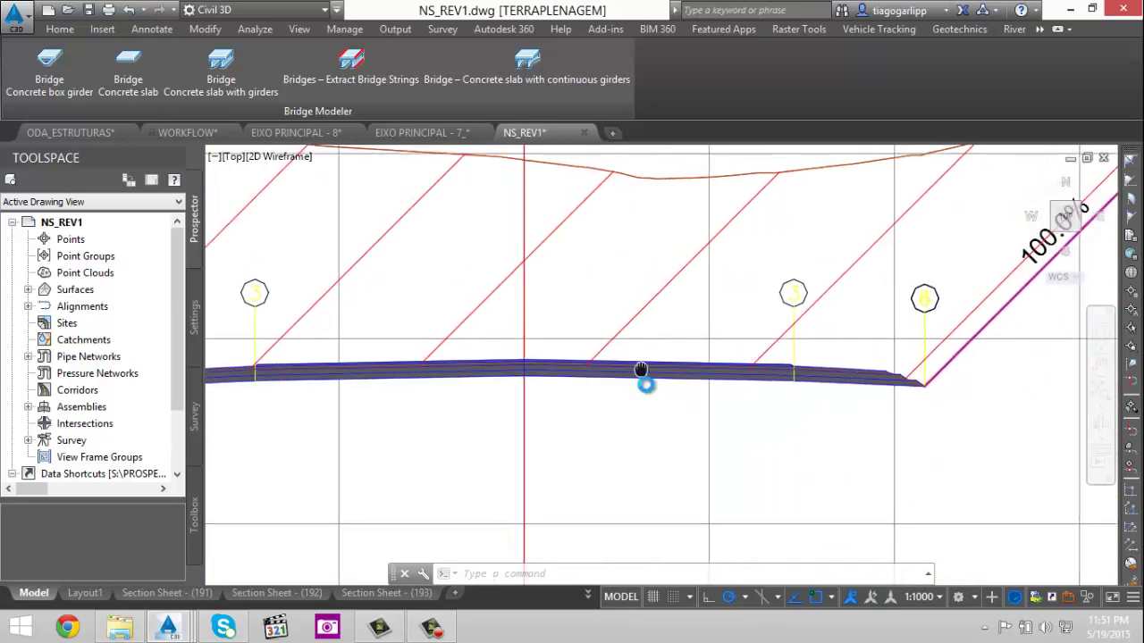
scroll(802, 395, "down", 4)
scroll(650, 401, "up", 3)
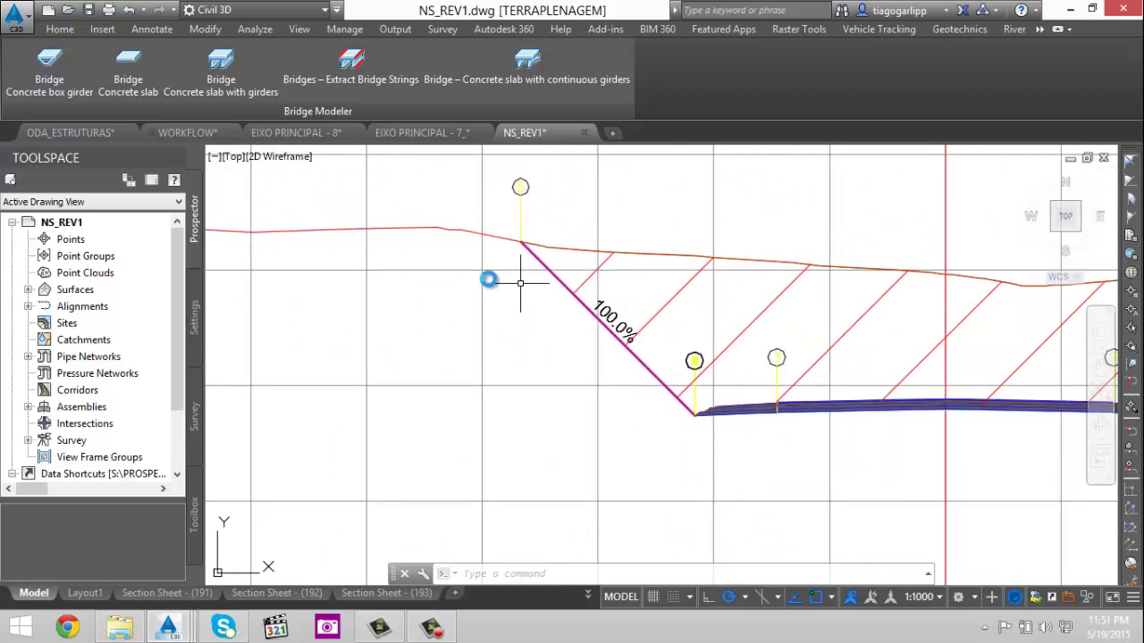
- Examine the cut slope on the 5+0.00 section, including its grade label and the marker where it meets the terrain
scroll(505, 281, "down", 4)
scroll(488, 263, "up", 5)
scroll(473, 285, "down", 2)
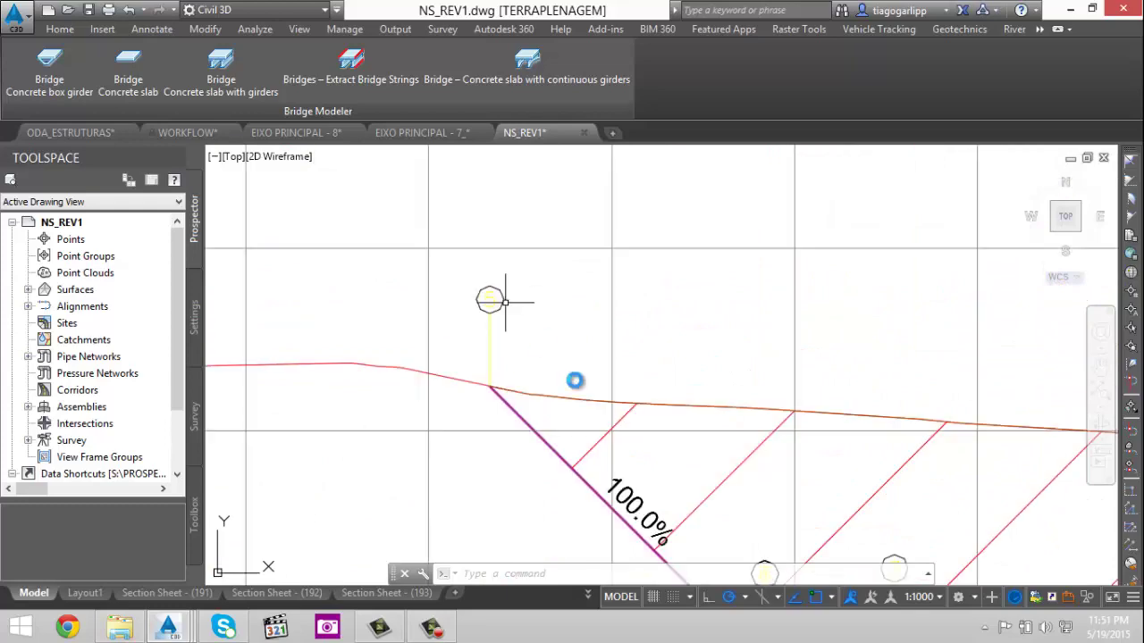
middle_click_drag(505, 302, 403, 157)
scroll(779, 334, "down", 4)
middle_click_drag(886, 345, 666, 217)
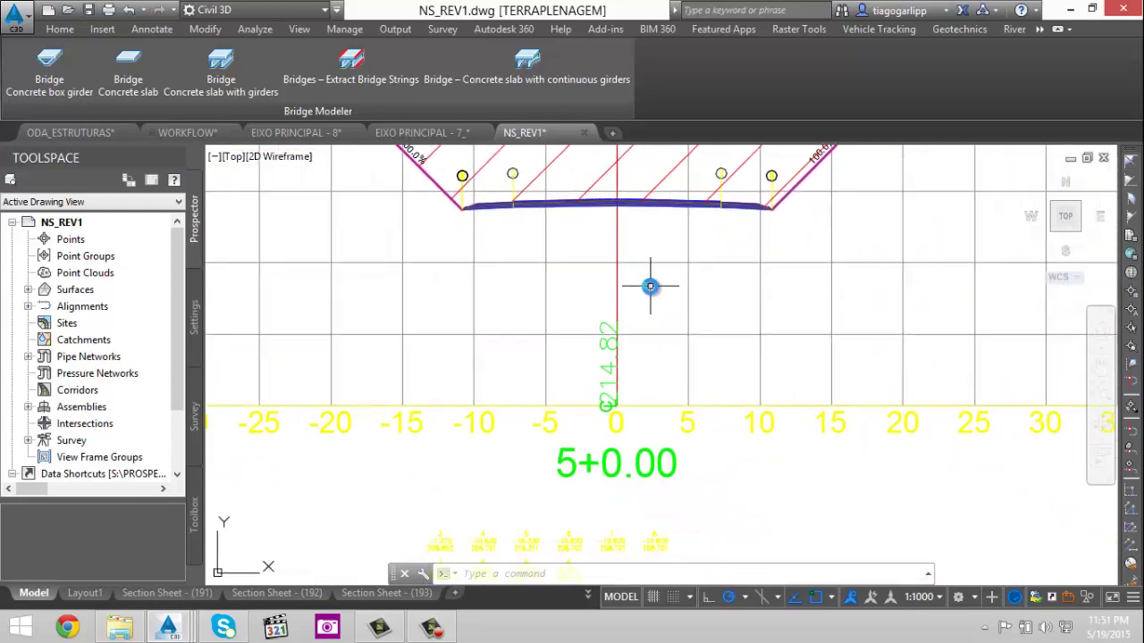
- Examine the station and elevation labels beneath the 5+0.00 section and the hatched cut area above its platform
middle_click_drag(600, 478, 670, 280)
scroll(712, 311, "down", 4)
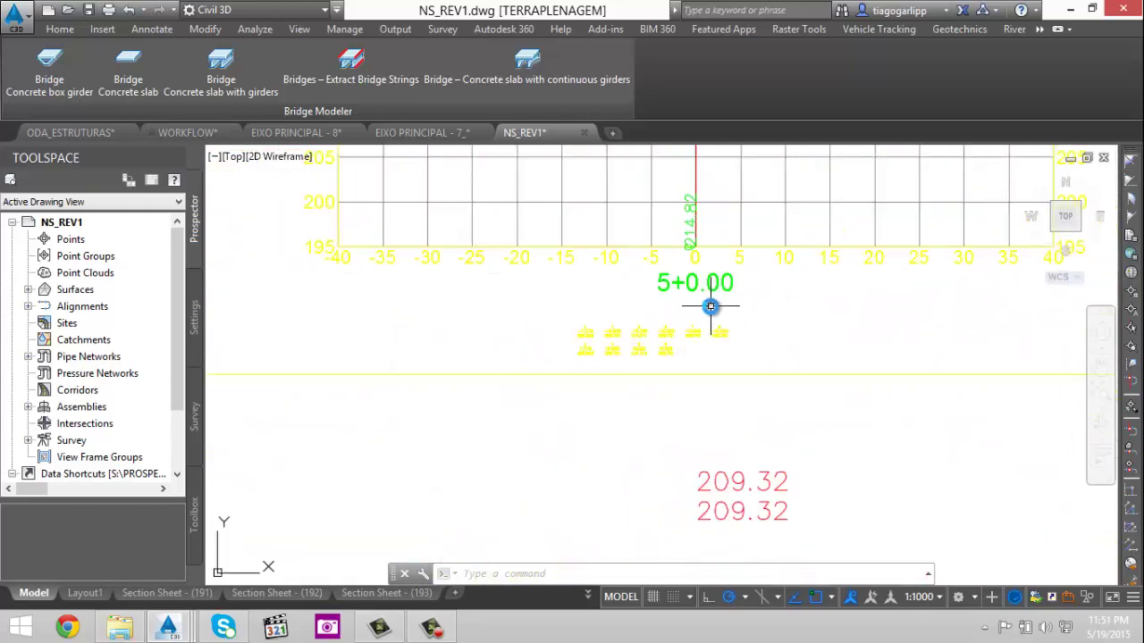
scroll(733, 215, "up", 2)
scroll(726, 295, "down", 3)
scroll(725, 295, "up", 3)
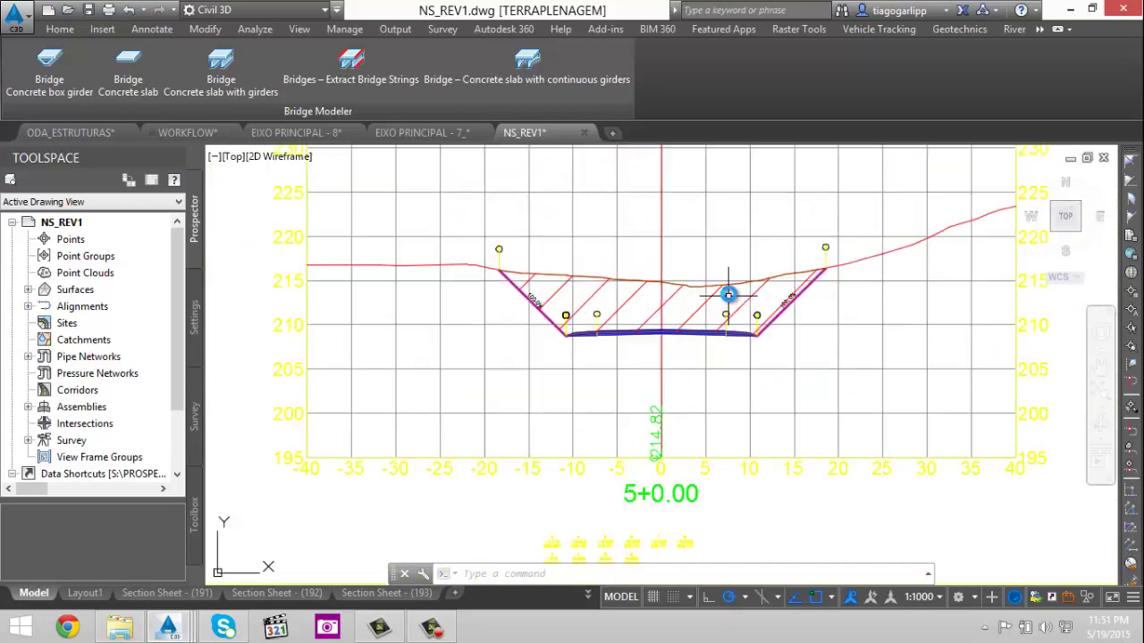
scroll(745, 260, "down", 4)
scroll(759, 356, "up", 3)
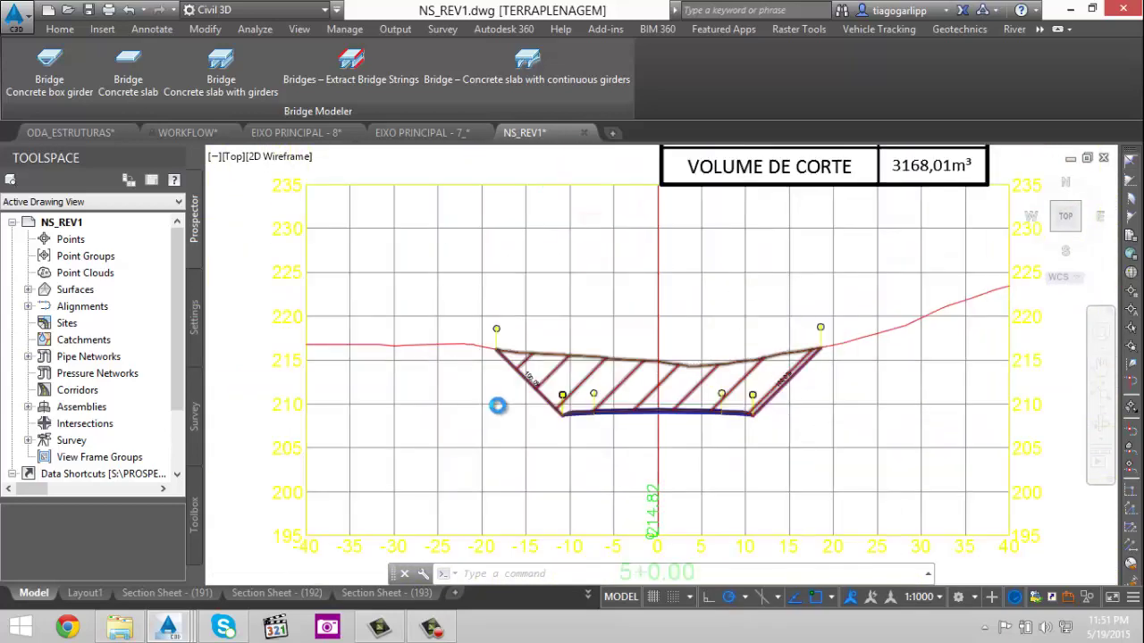
- Examine the material category table and the cut and fill volume table above the 5+0.00 section, then return to the section row
scroll(498, 406, "down", 2)
middle_click_drag(653, 282, 651, 419)
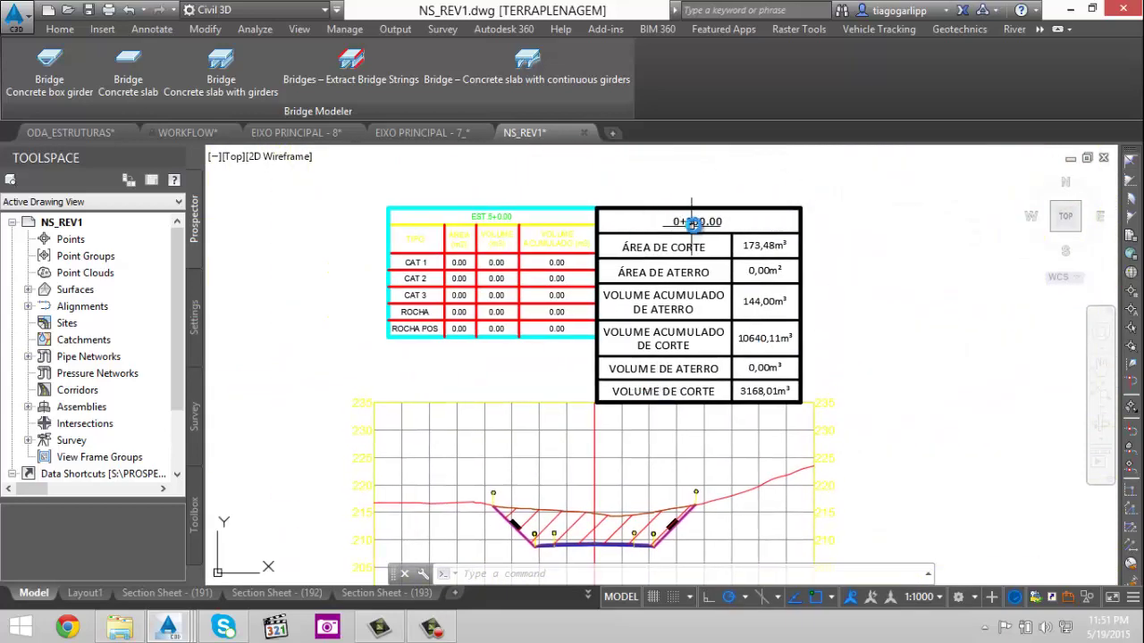
scroll(769, 240, "up", 2)
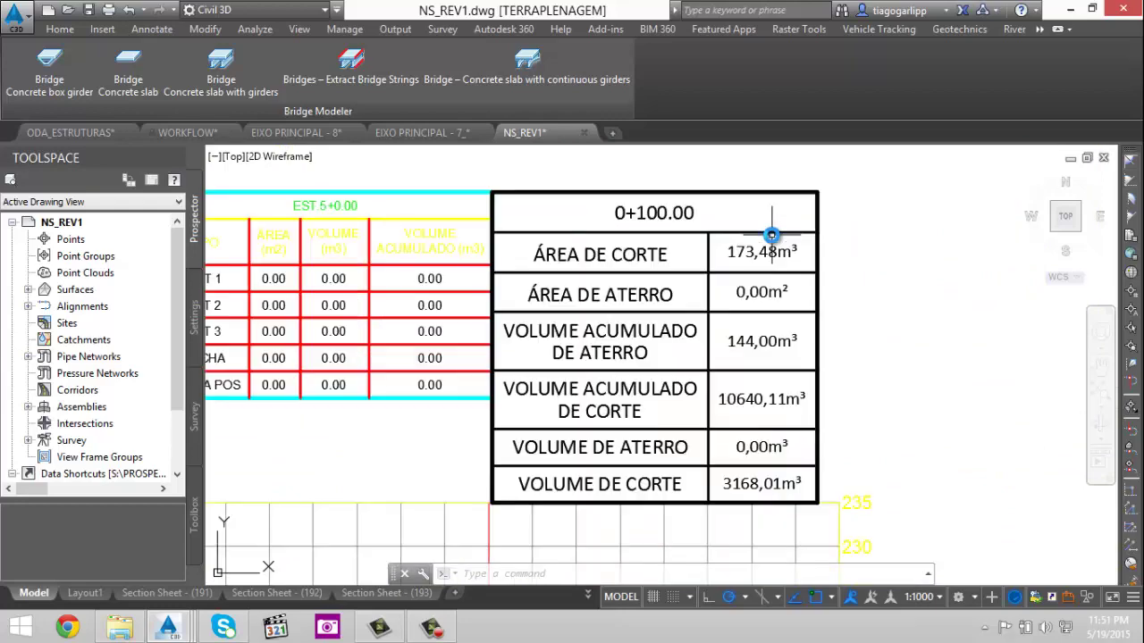
middle_click_drag(324, 227, 560, 200)
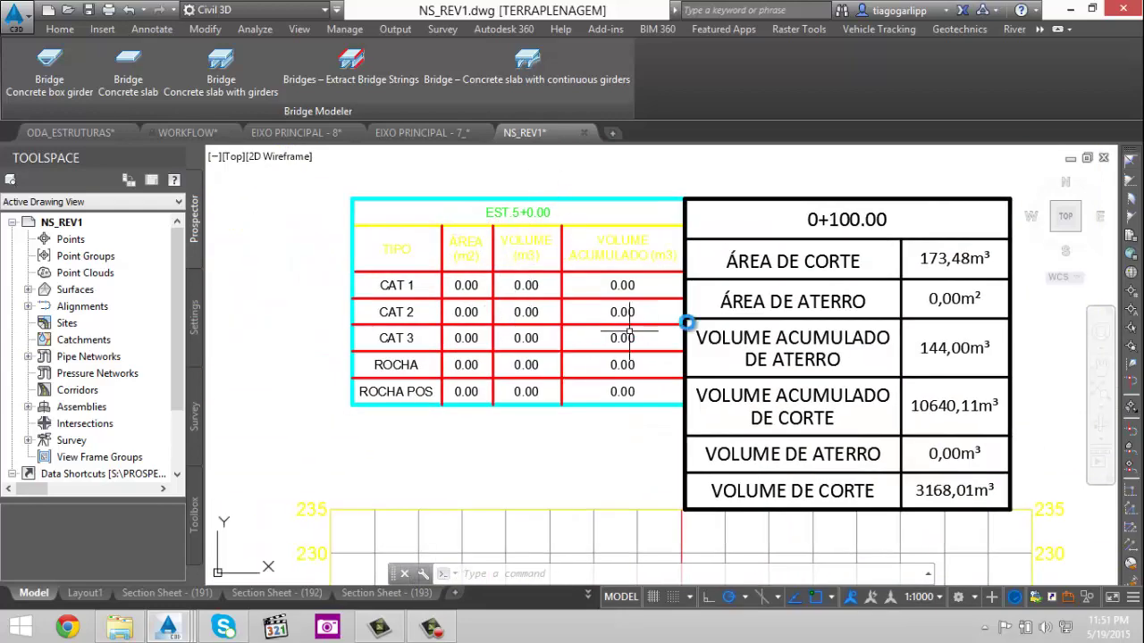
left_click(429, 344)
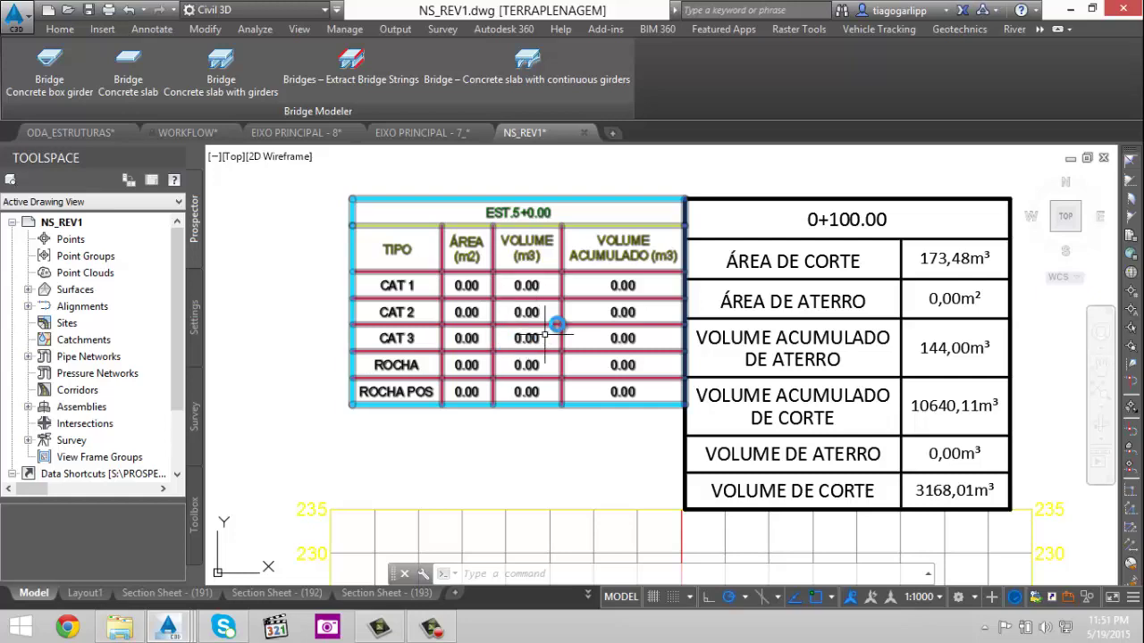
left_click(525, 285)
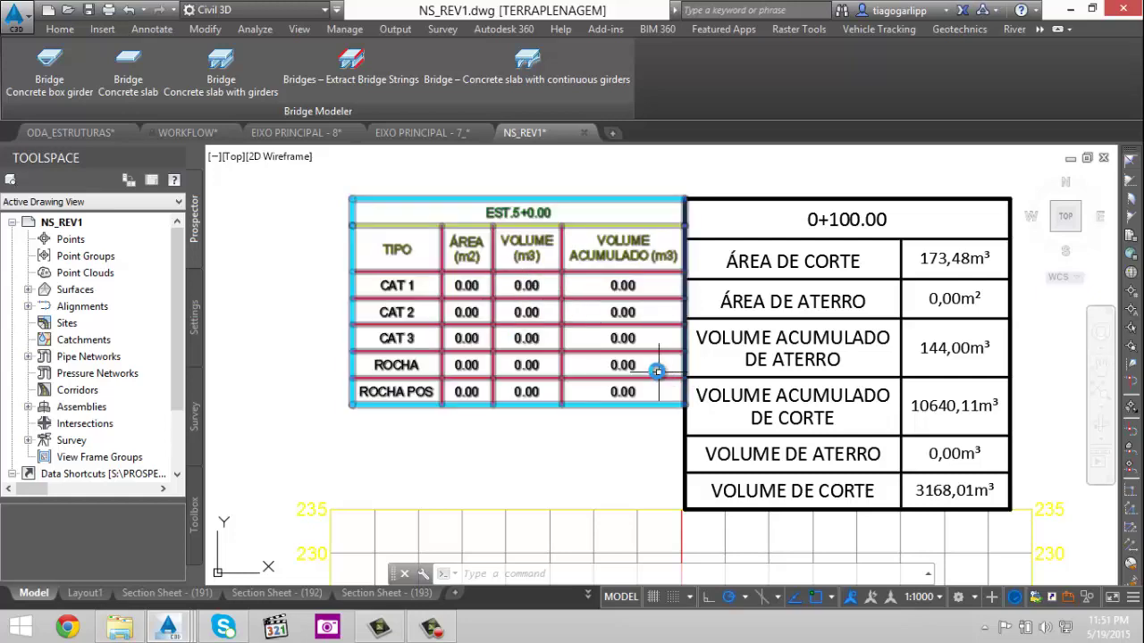
key("Escape")
middle_click_drag(658, 372, 608, 351)
middle_click_drag(761, 318, 647, 286)
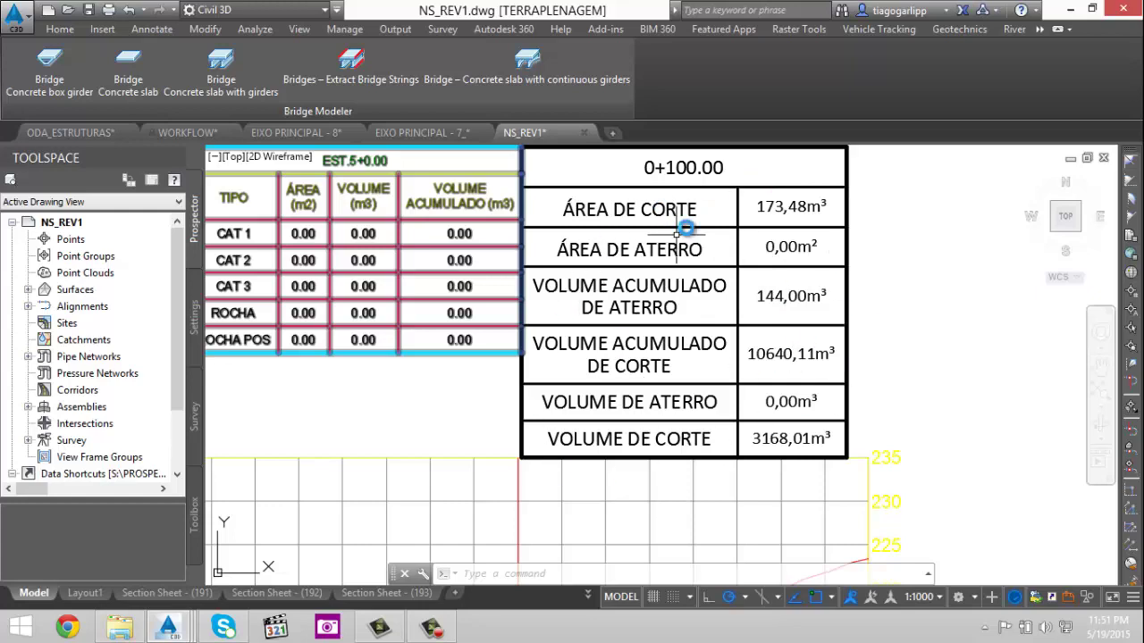
scroll(689, 315, "down", 8)
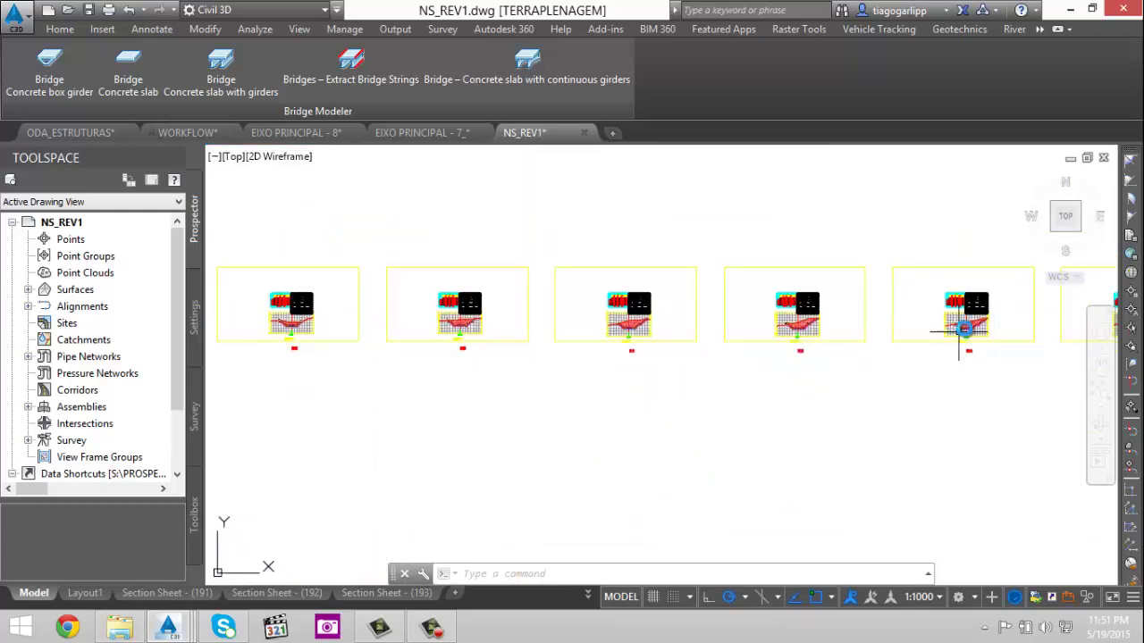
- Examine the hatched cut areas and benched slopes of the sections at stations 10+0.00 and 12+0.00
scroll(957, 340, "up", 10)
middle_click_drag(514, 431, 689, 397)
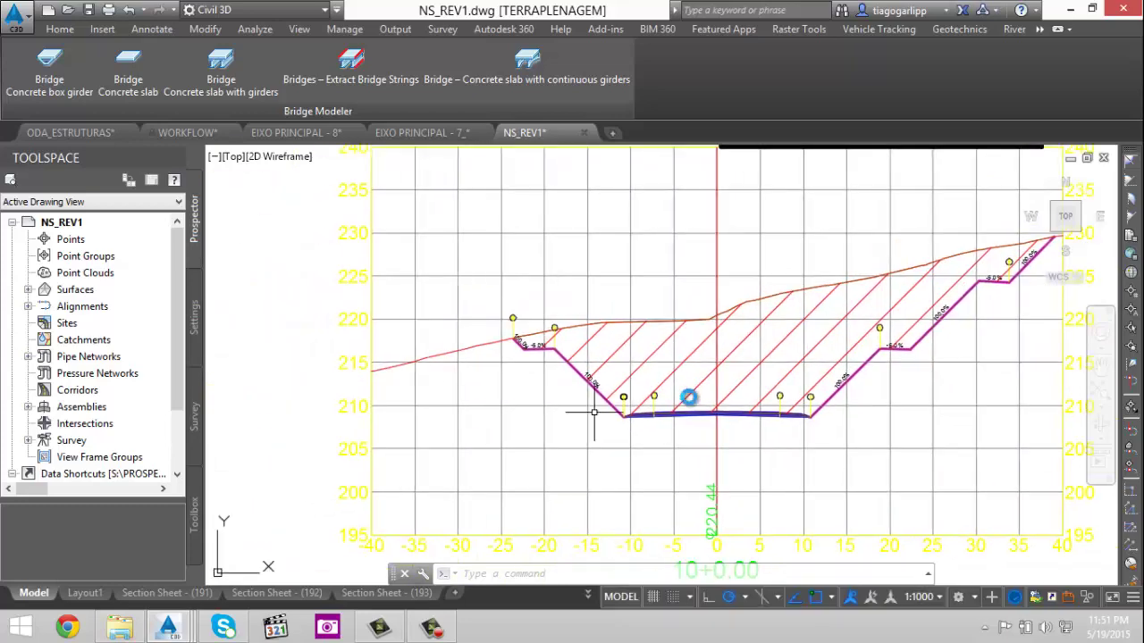
scroll(548, 388, "down", 8)
middle_click_drag(978, 428, 273, 427)
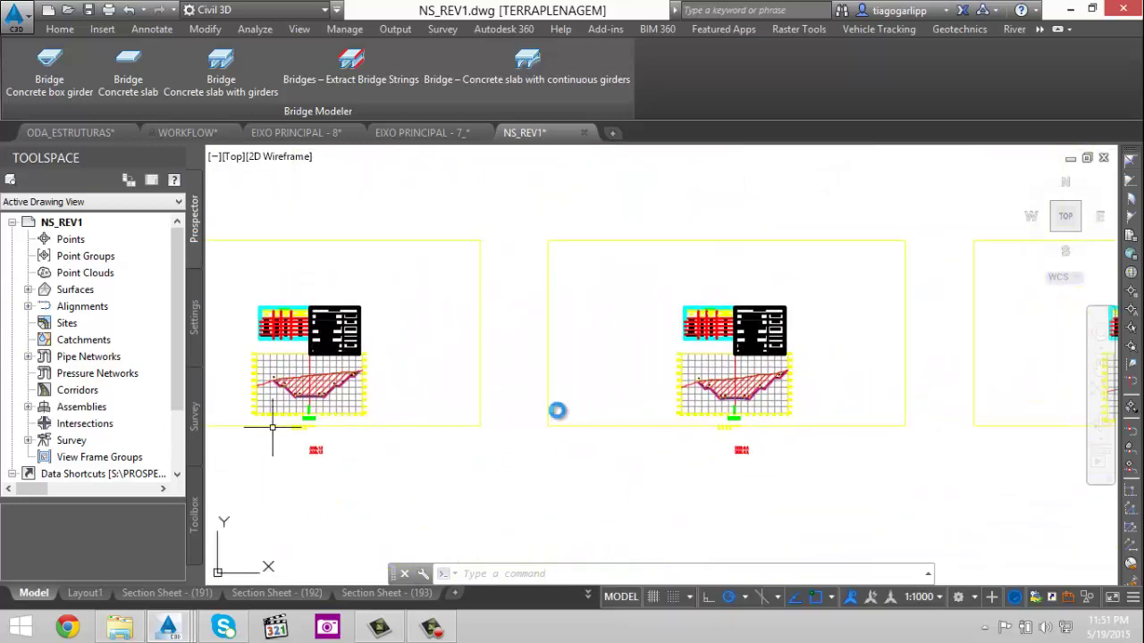
scroll(742, 388, "up", 8)
scroll(742, 387, "down", 5)
scroll(727, 396, "up", 5)
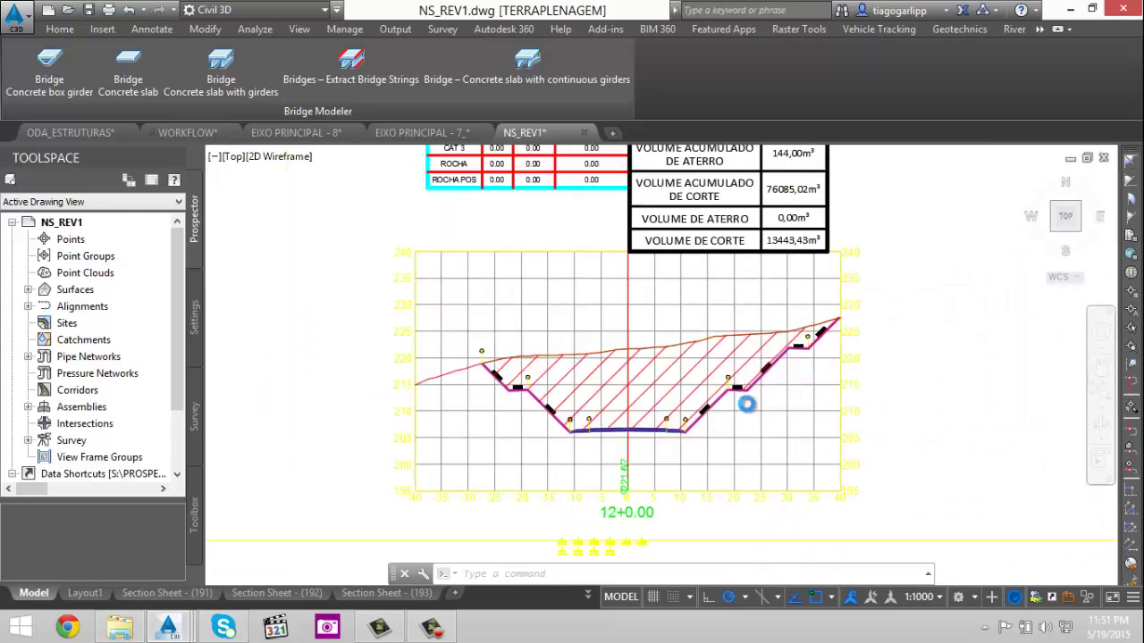
scroll(834, 290, "down", 6)
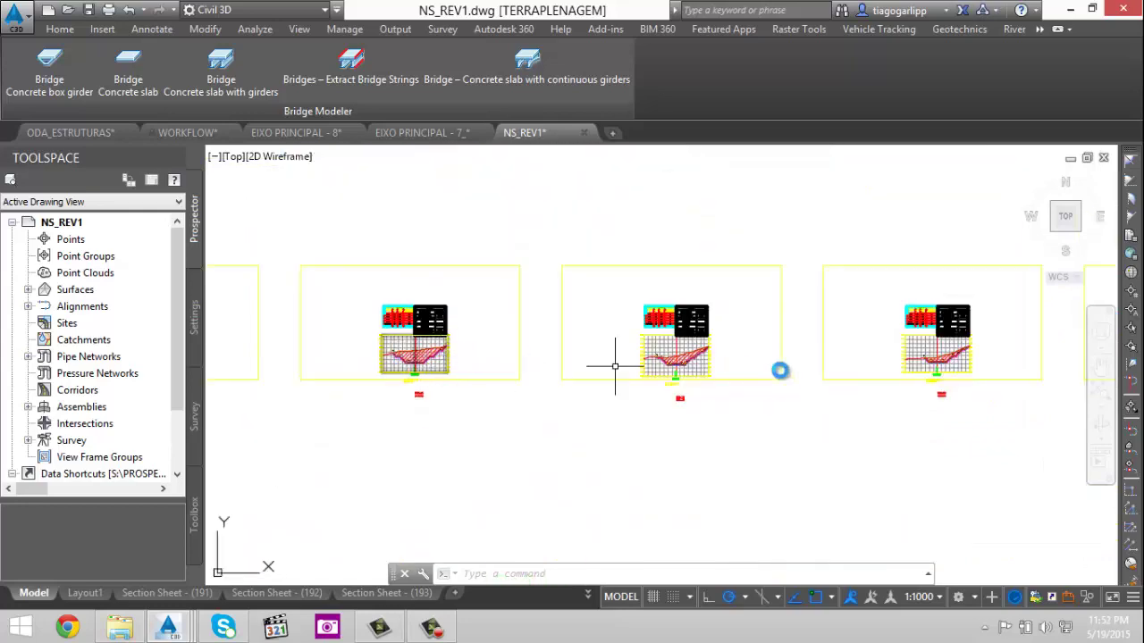
- Browse further along the section row, inspecting the section at station 28+0.00 on the way
middle_click_drag(477, 347, 582, 304)
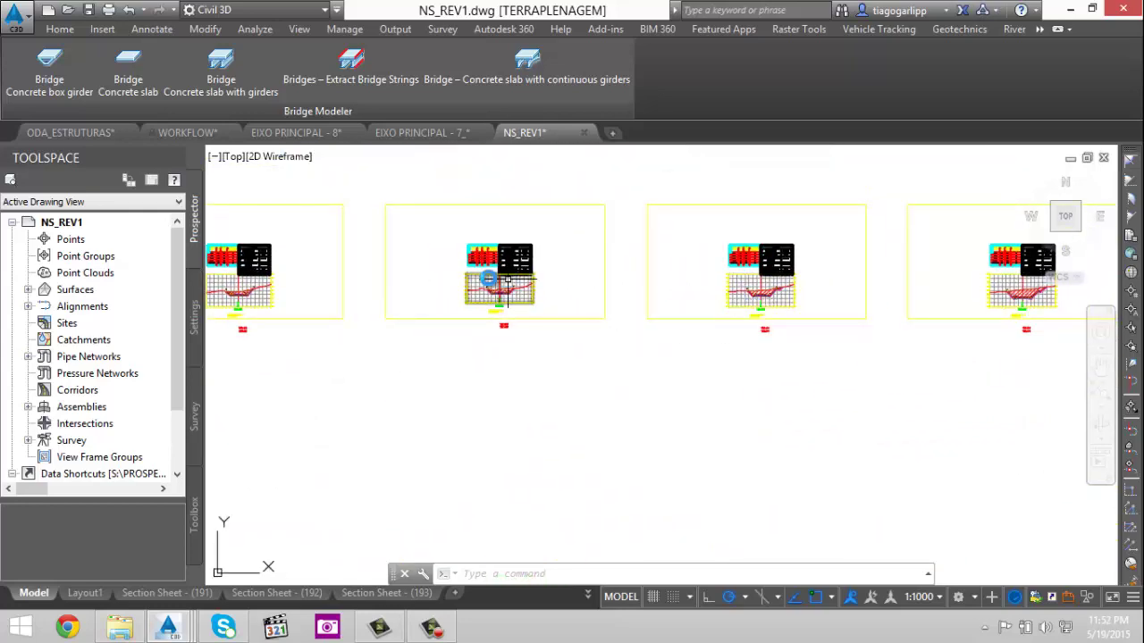
scroll(507, 279, "up", 3)
scroll(536, 294, "down", 6)
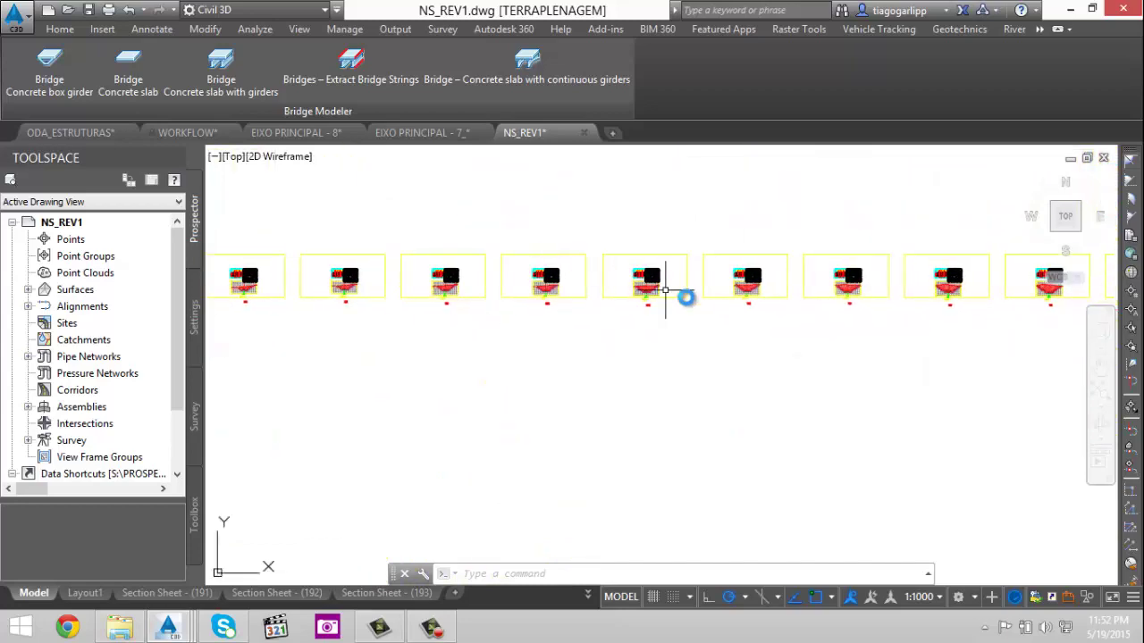
scroll(850, 319, "up", 5)
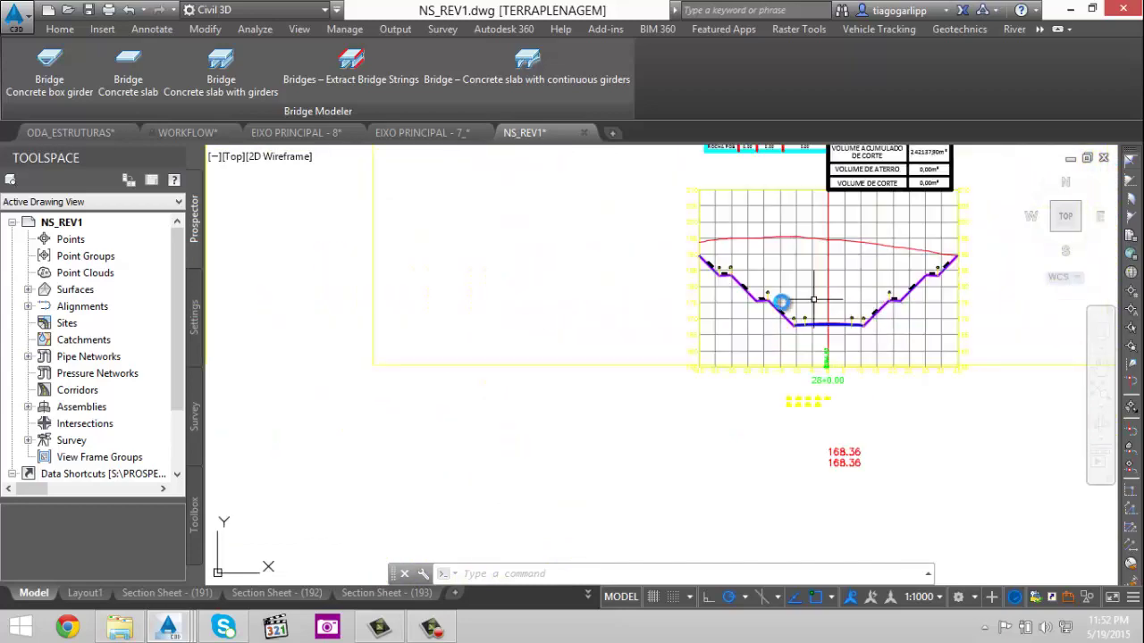
scroll(814, 299, "down", 5)
scroll(818, 299, "up", 3)
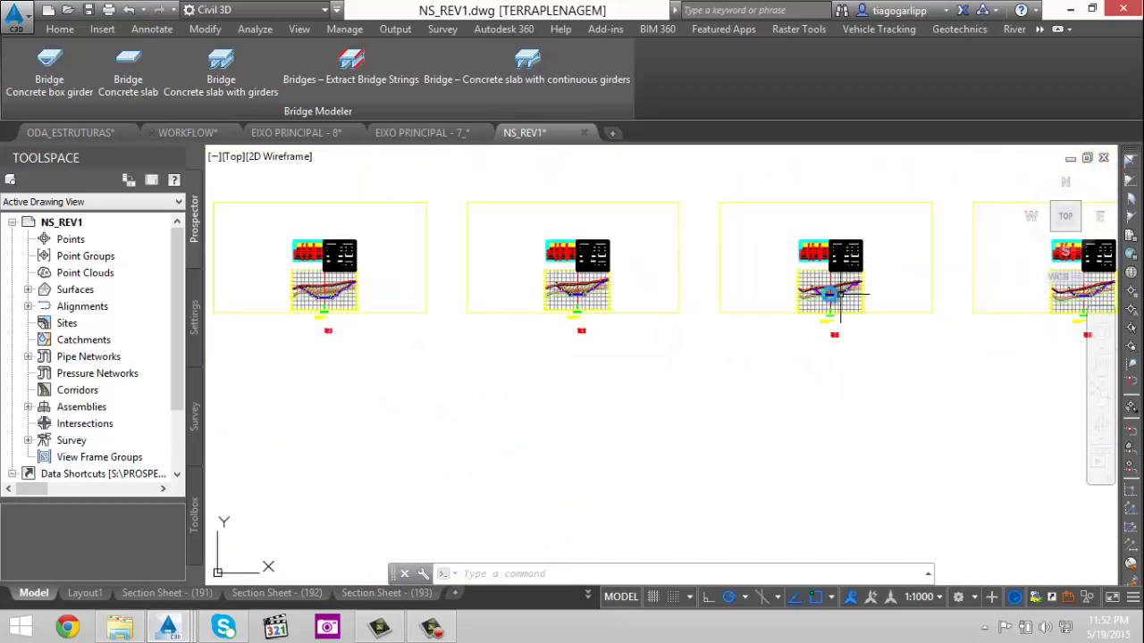
- Examine the geological layers and benched cut slope on the 33+0.00 section, checking the main material hatch between layers
scroll(831, 294, "up", 7)
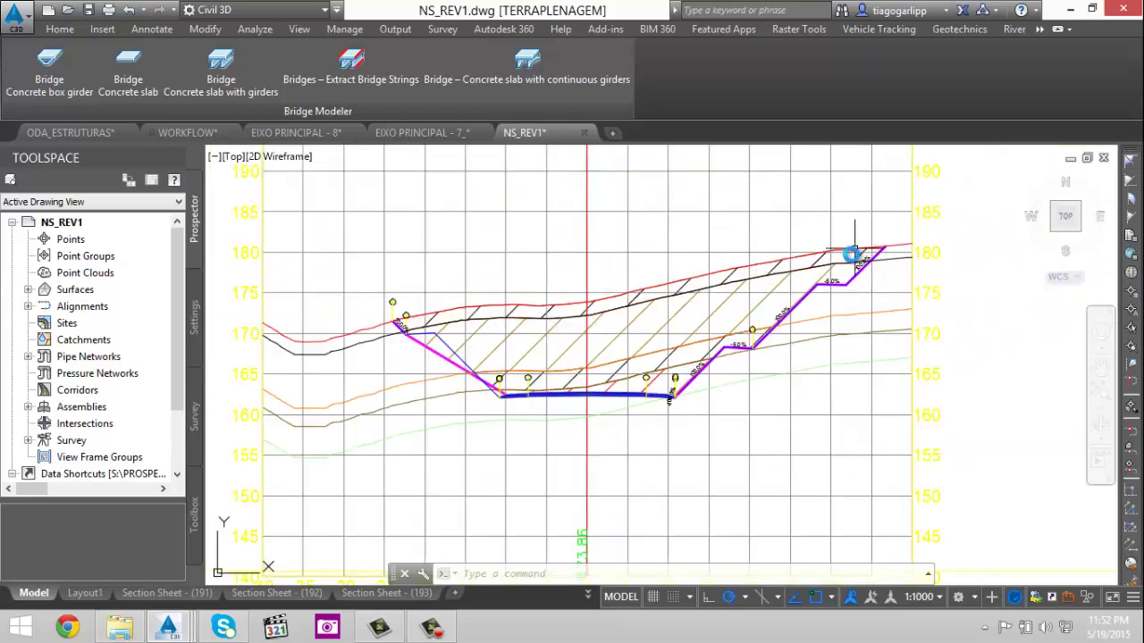
scroll(881, 243, "up", 2)
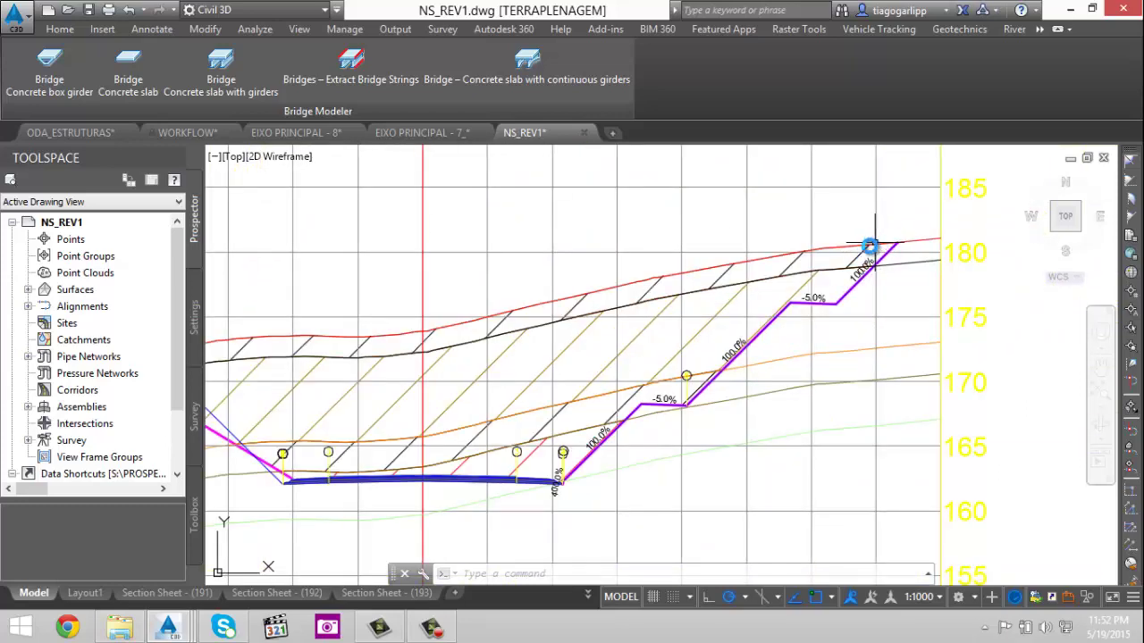
middle_click_drag(541, 374, 649, 332)
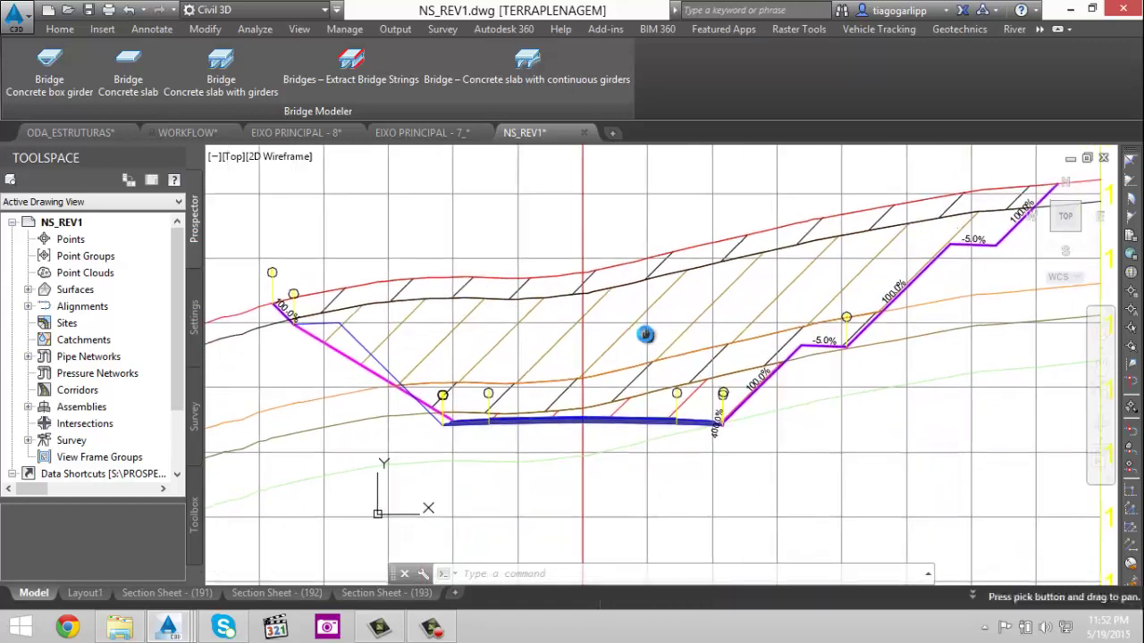
left_click(695, 321)
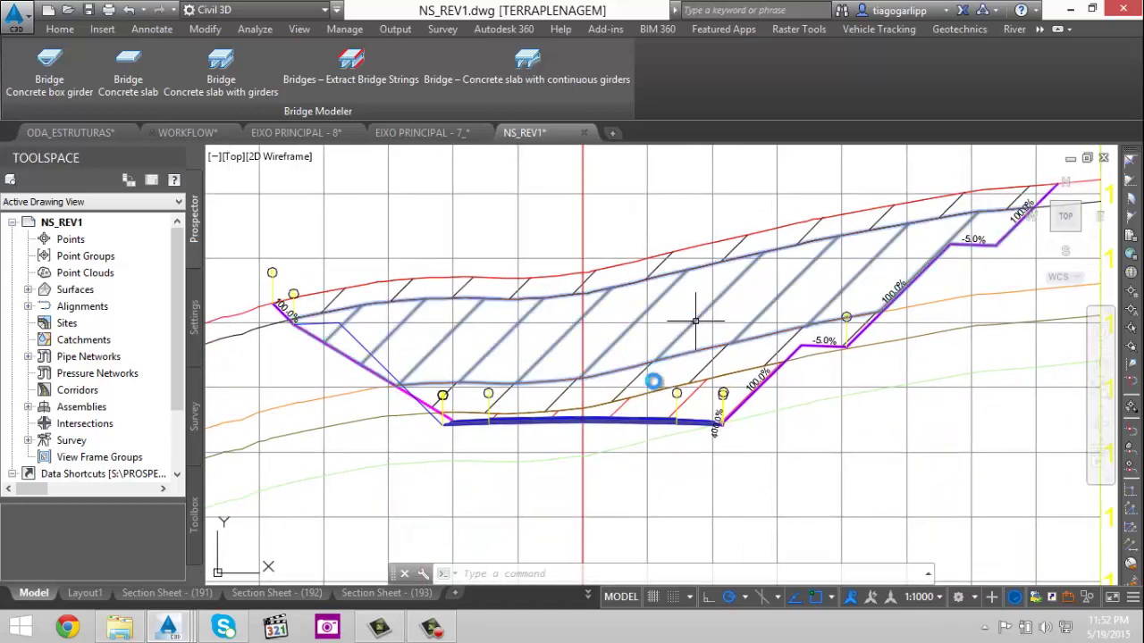
key("Escape")
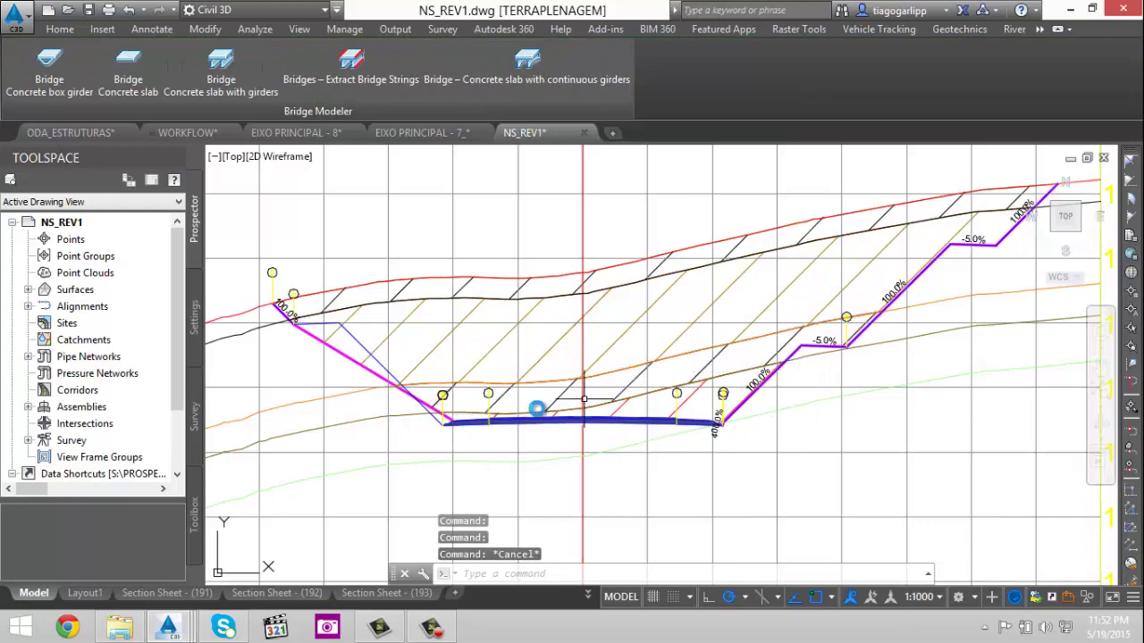
- Examine the area and volume table by material category above the 33+0.00 section
scroll(485, 434, "down", 5)
scroll(637, 308, "up", 3)
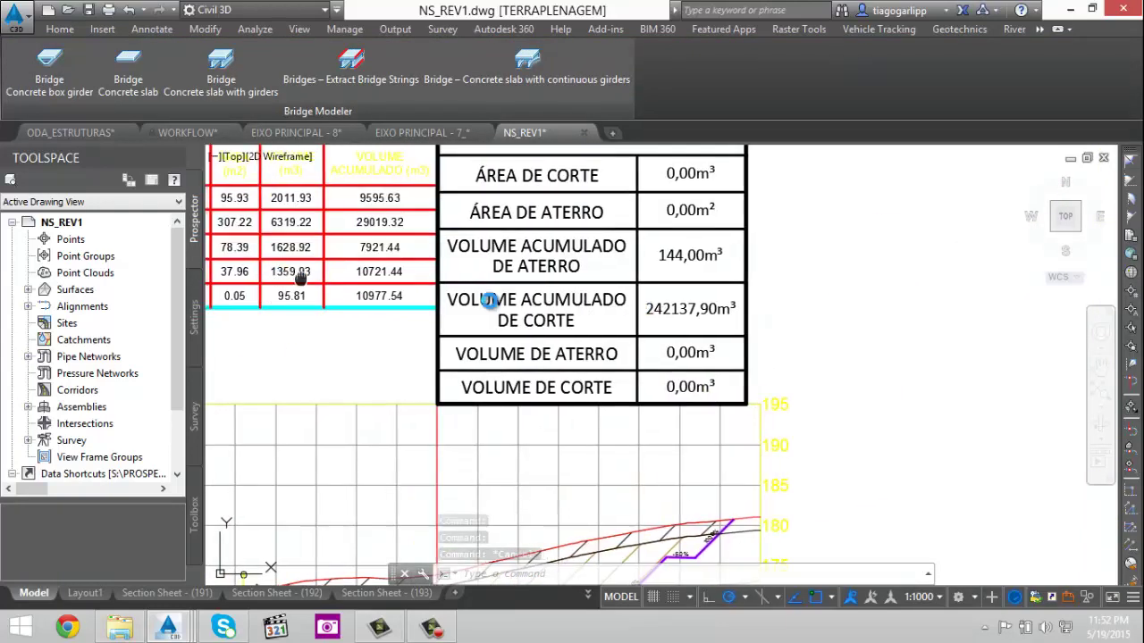
middle_click_drag(301, 275, 680, 332)
left_click(614, 177)
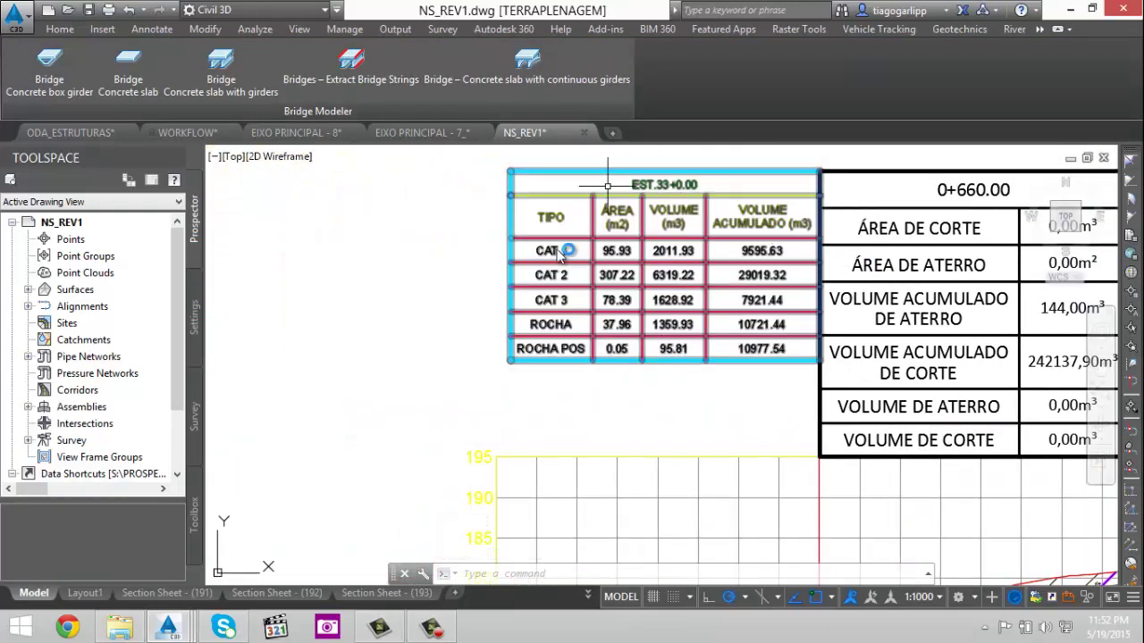
scroll(652, 201, "down", 2)
scroll(653, 236, "up", 2)
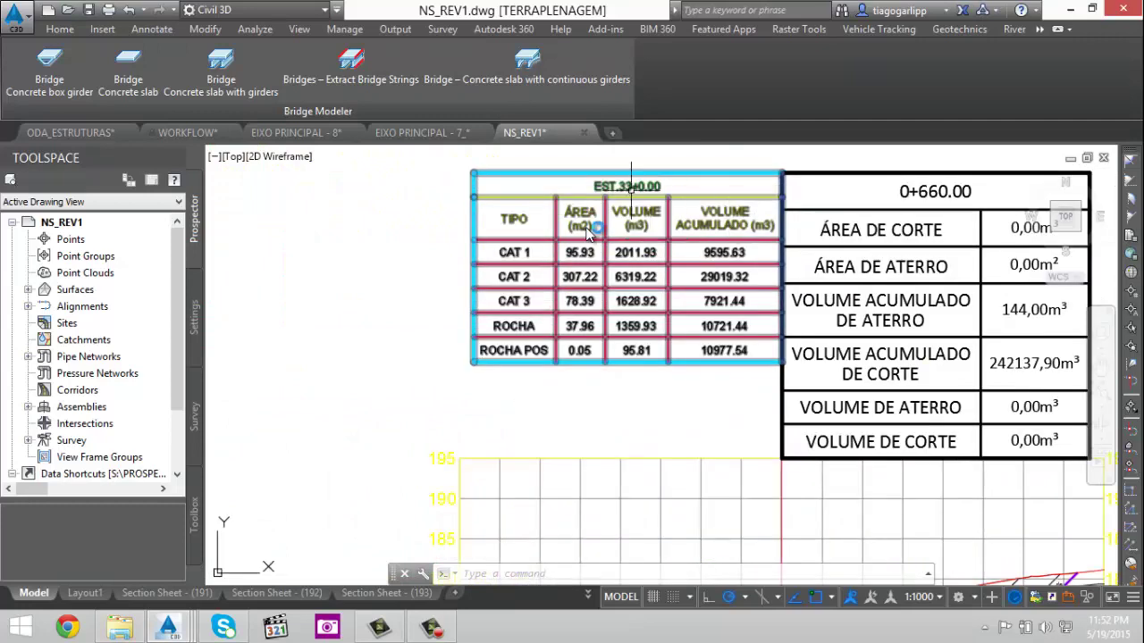
- Examine the station and elevation labels beneath the 33+0.00 section and its layered cut area, then return to the section row
scroll(626, 358, "down", 8)
scroll(572, 376, "up", 3)
scroll(623, 386, "up", 4)
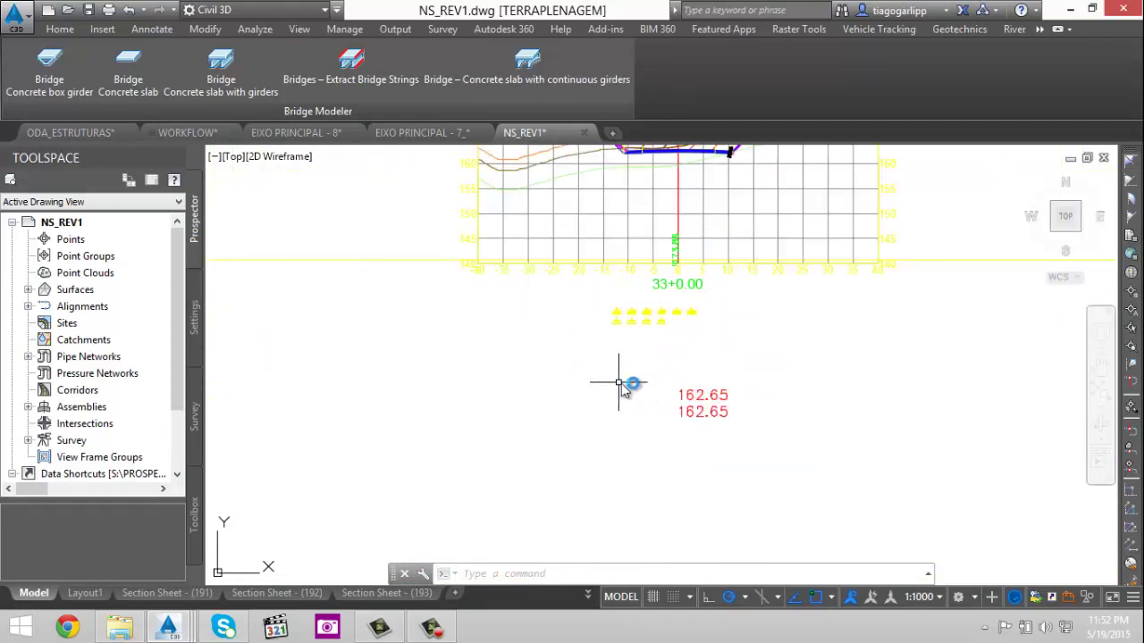
scroll(629, 400, "down", 3)
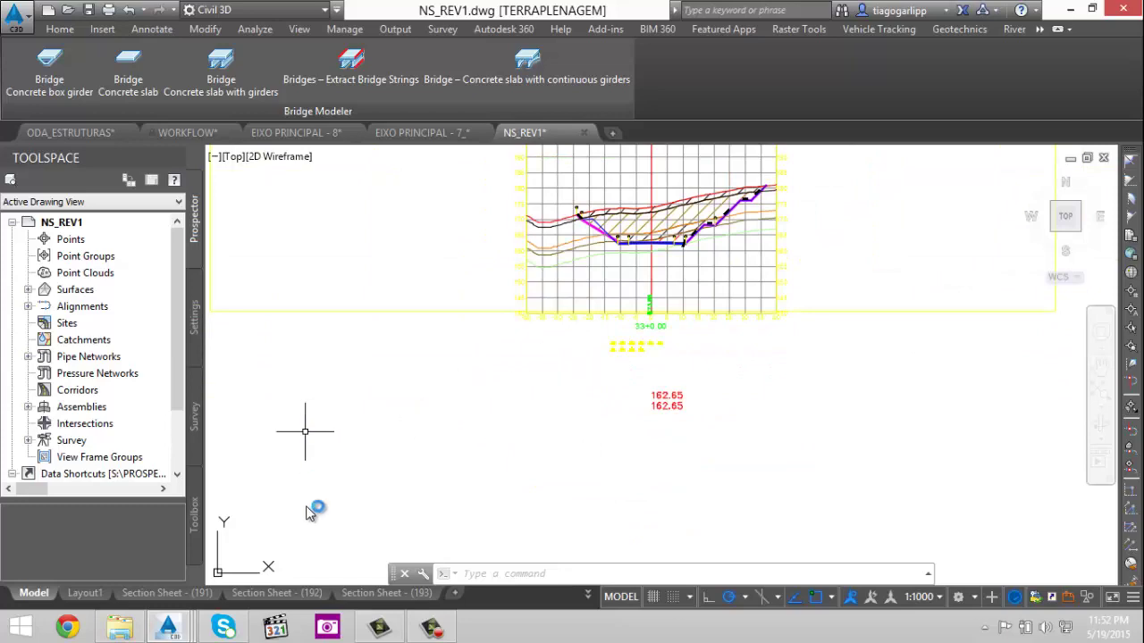
scroll(617, 276, "down", 3)
scroll(630, 237, "up", 6)
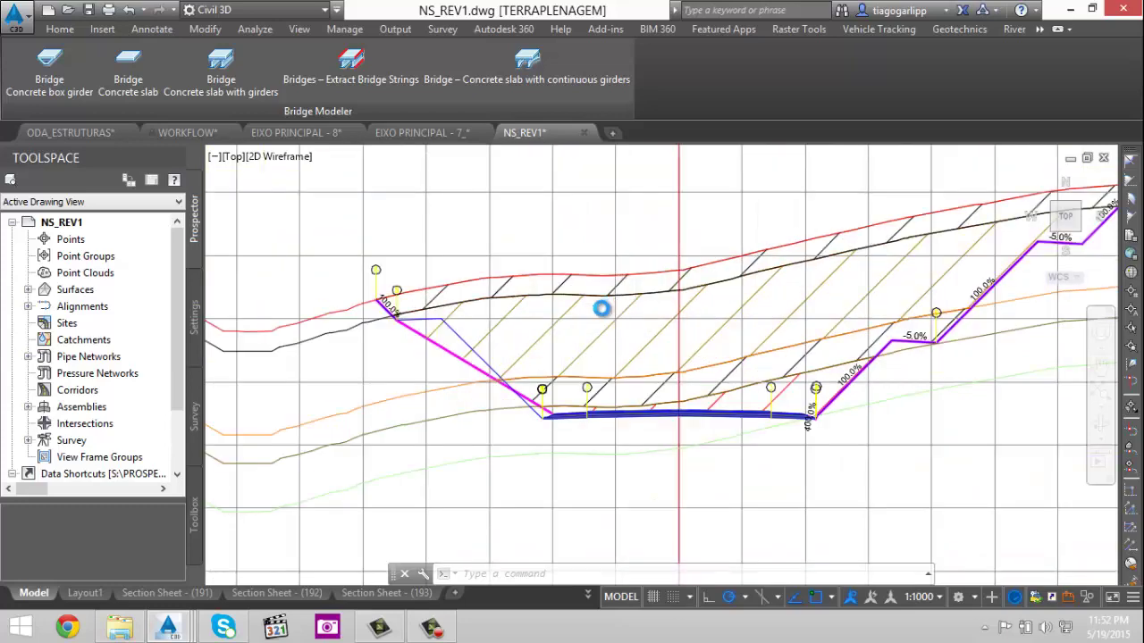
scroll(643, 313, "down", 1)
scroll(684, 335, "up", 4)
scroll(633, 356, "down", 10)
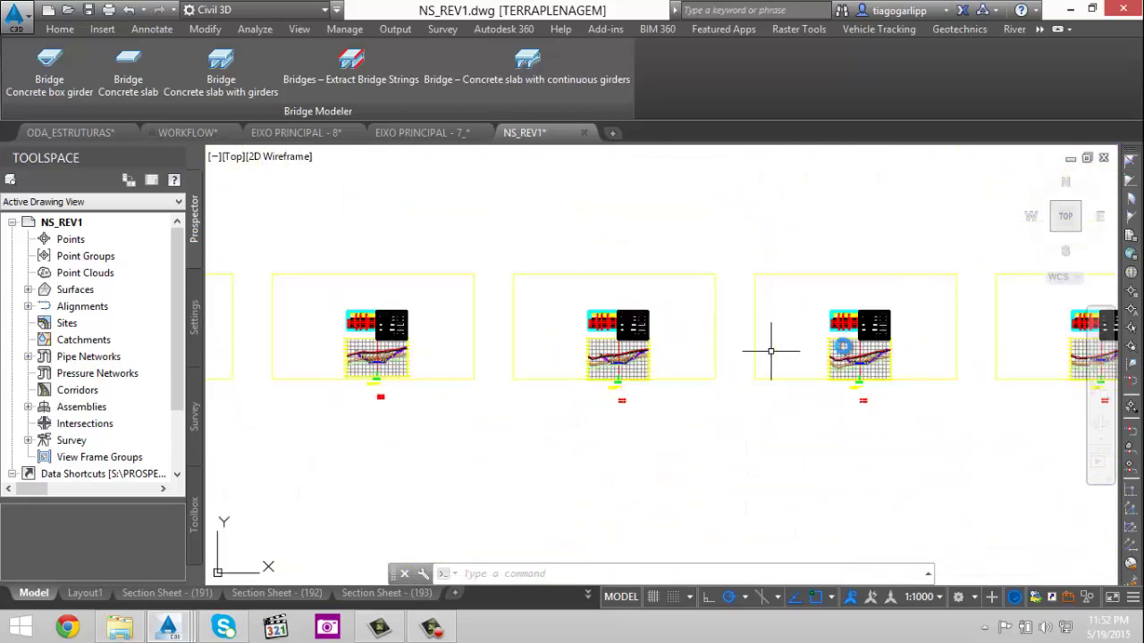
- Browse the sections after station 33+0.00, comparing the road platform with the terrain up to the bridge stretch
middle_click_drag(910, 348, 230, 263)
middle_click_drag(665, 263, 406, 290)
scroll(748, 276, "down", 1)
scroll(748, 276, "up", 2)
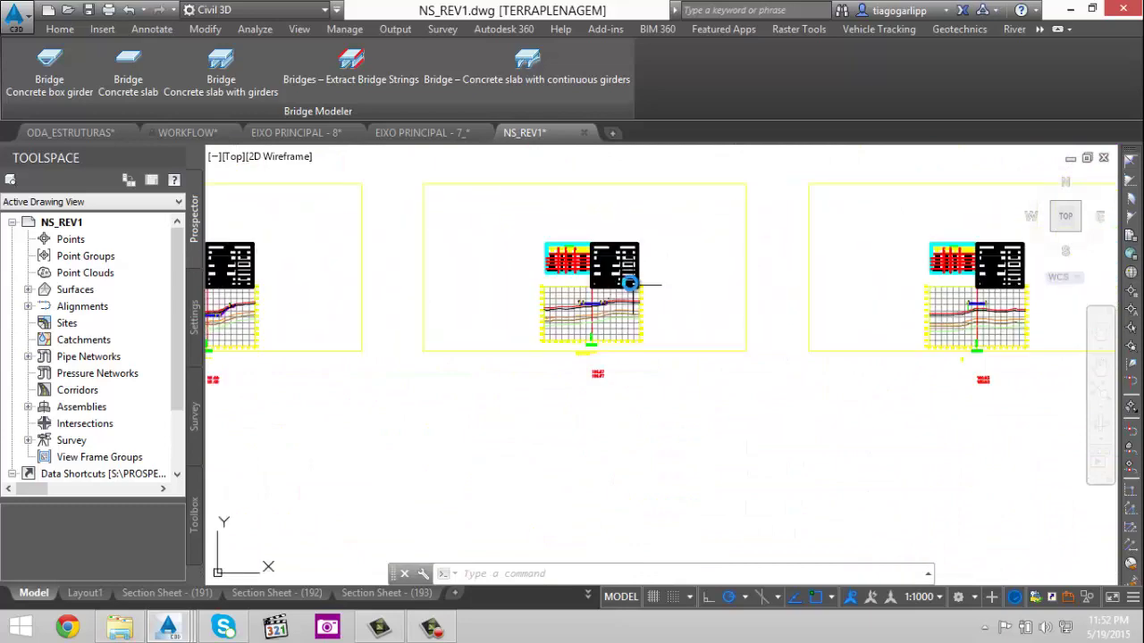
scroll(510, 332, "up", 7)
scroll(525, 342, "down", 7)
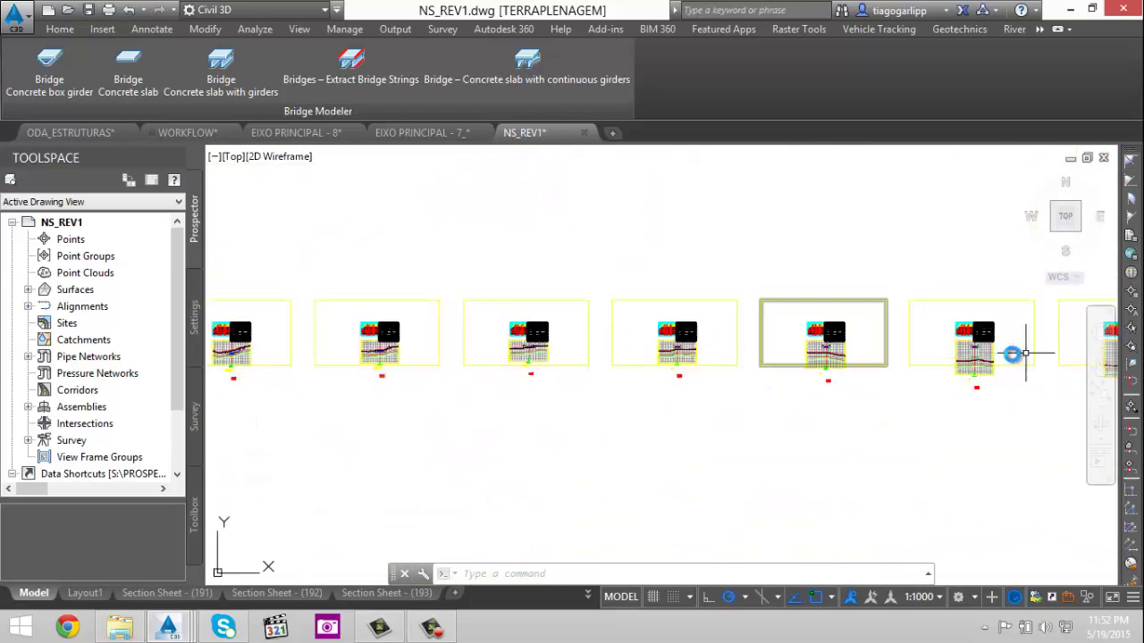
scroll(760, 327, "up", 4)
scroll(775, 327, "up", 4)
scroll(953, 365, "down", 6)
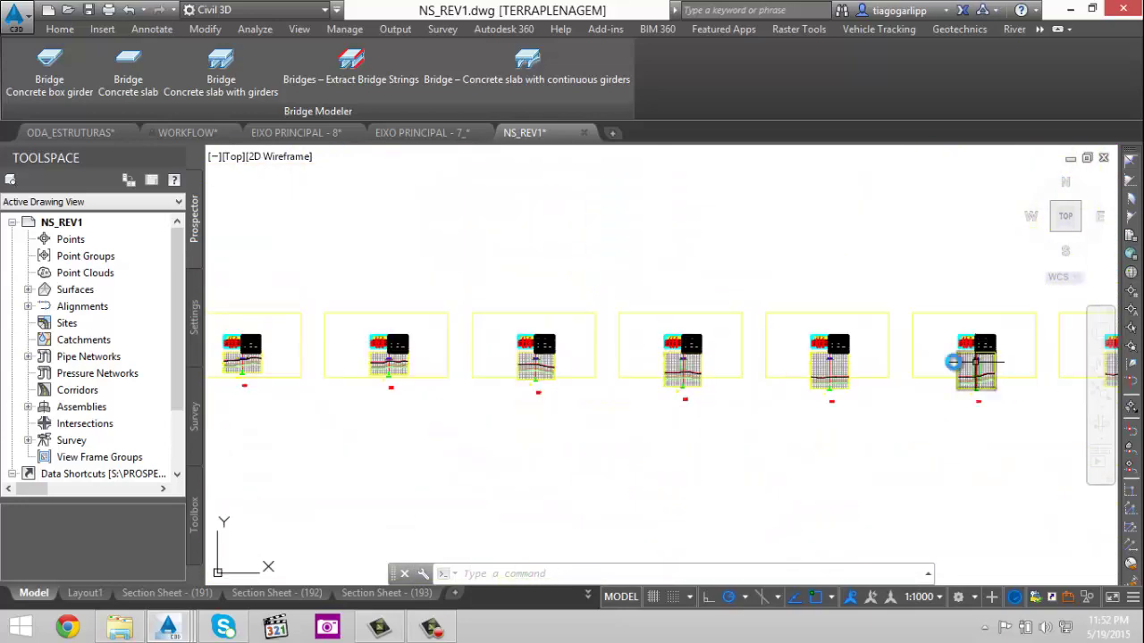
- Examine the bridge cross sections, including the deck, pillars and foundations, up to station 42+0.00
scroll(717, 370, "up", 6)
scroll(755, 416, "up", 3)
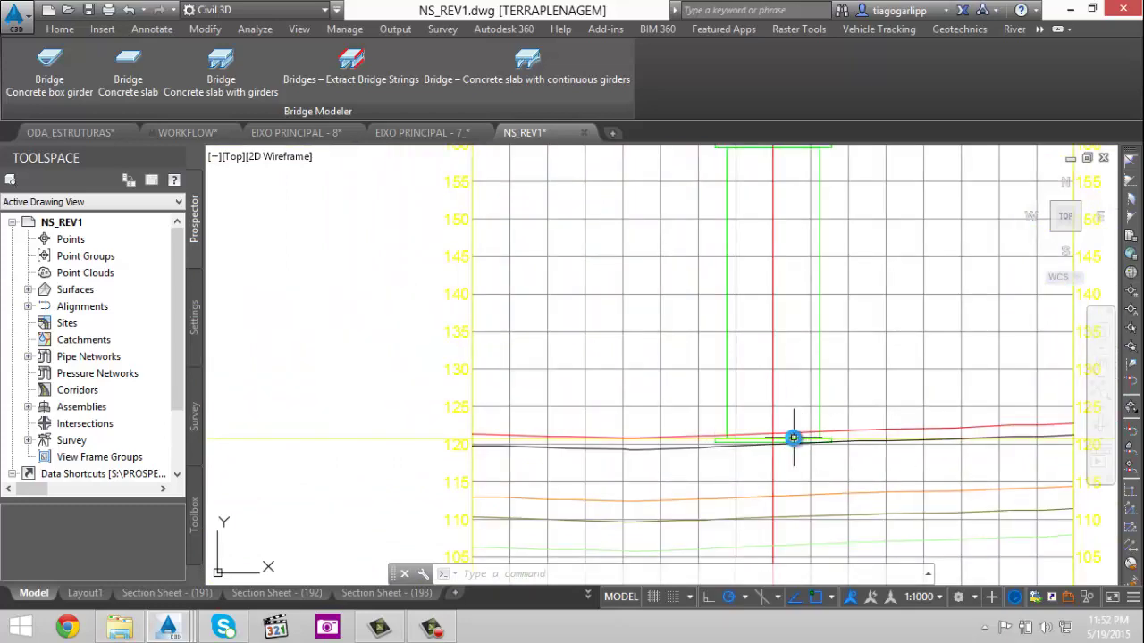
scroll(781, 376, "down", 3)
scroll(781, 332, "up", 5)
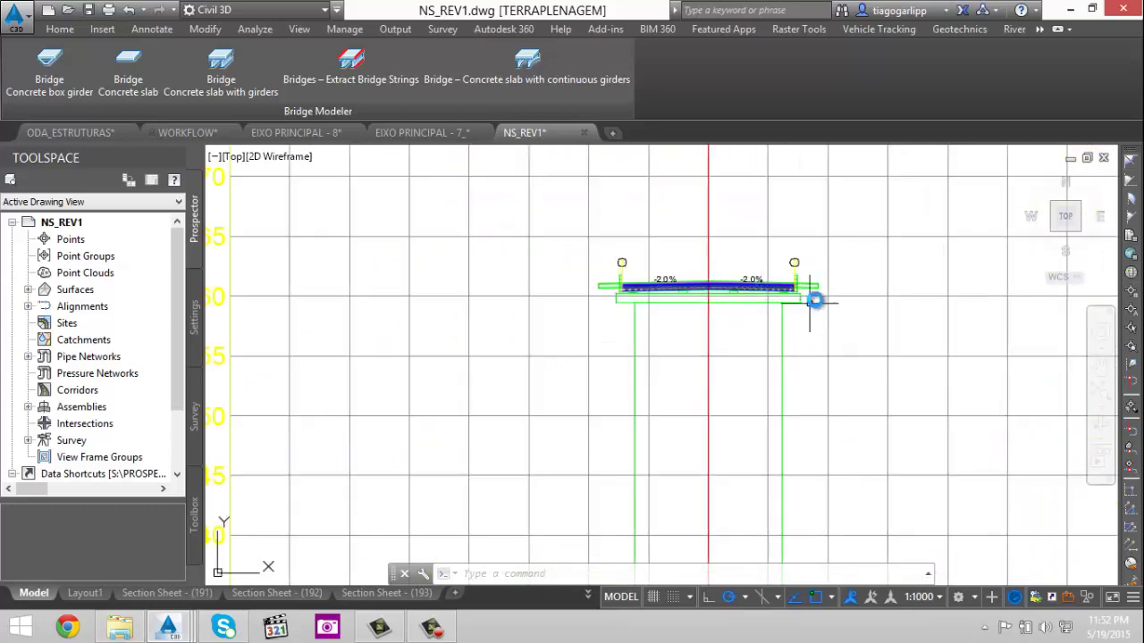
scroll(705, 262, "down", 8)
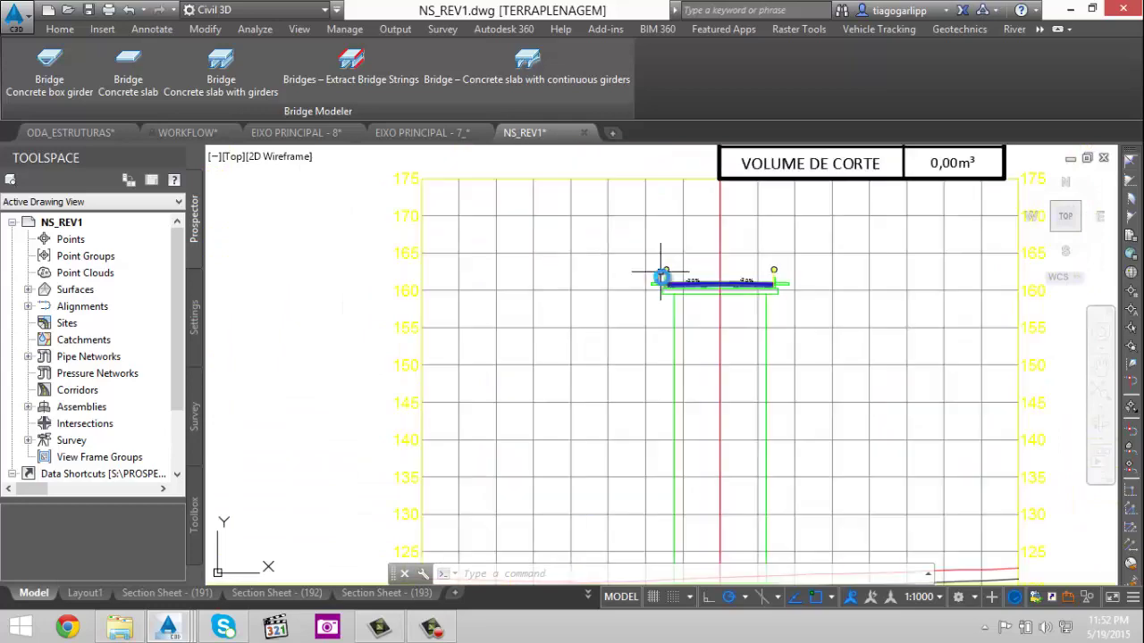
scroll(590, 302, "up", 5)
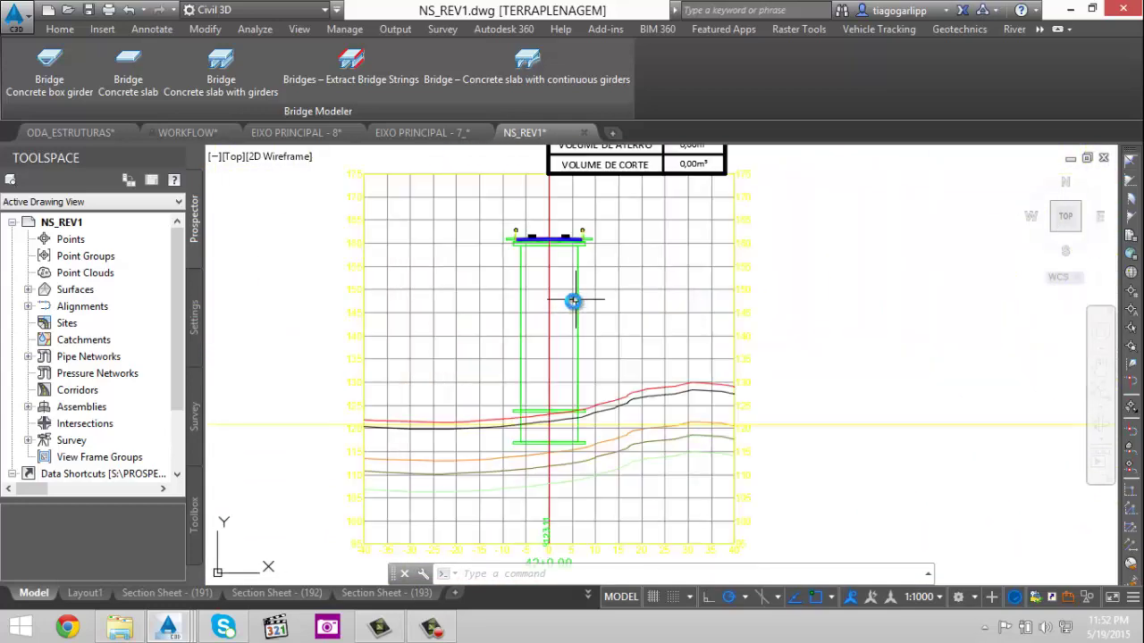
scroll(840, 326, "down", 7)
- Return to the start of the section row and open the layout Section Sheet - (206)
scroll(784, 314, "up", 2)
scroll(785, 314, "down", 6)
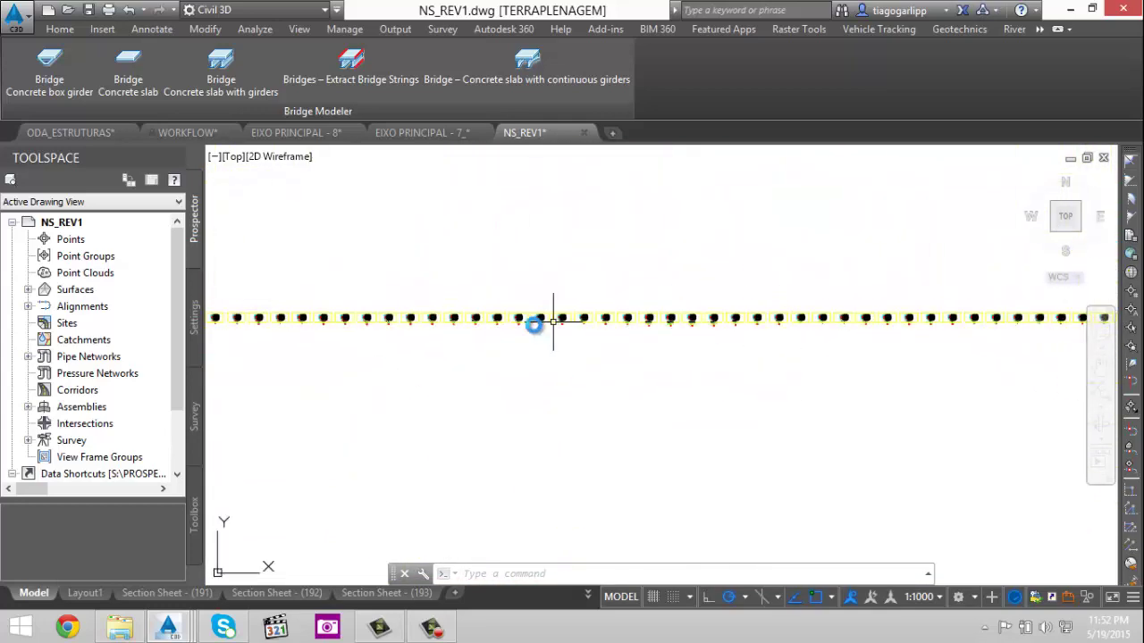
scroll(804, 348, "up", 1)
scroll(617, 357, "down", 2)
scroll(447, 373, "up", 3)
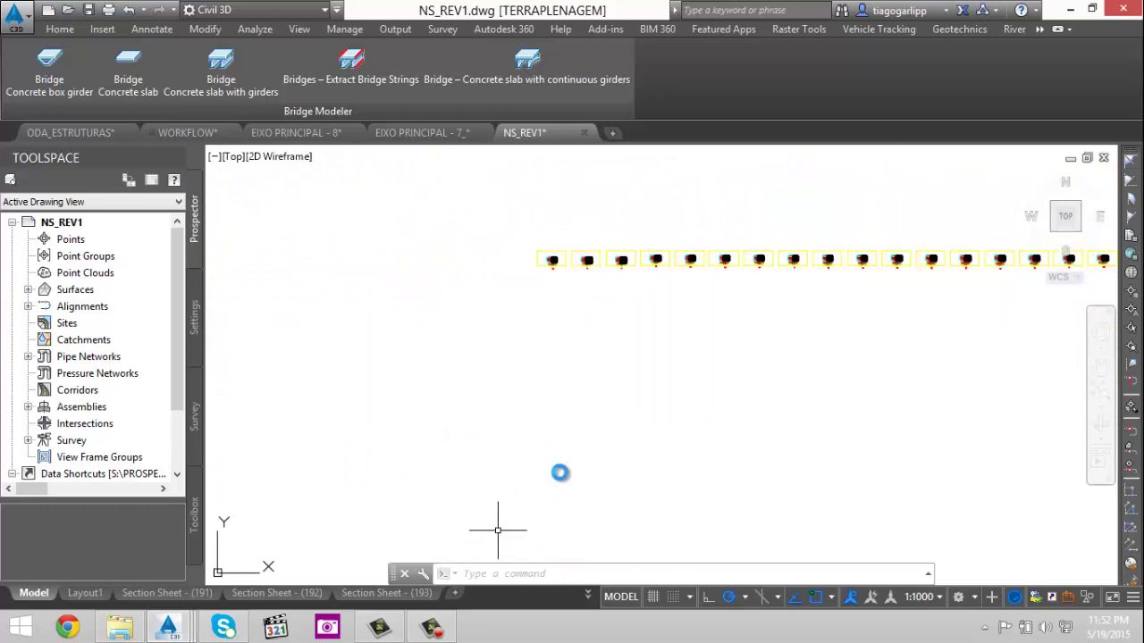
left_click(589, 594)
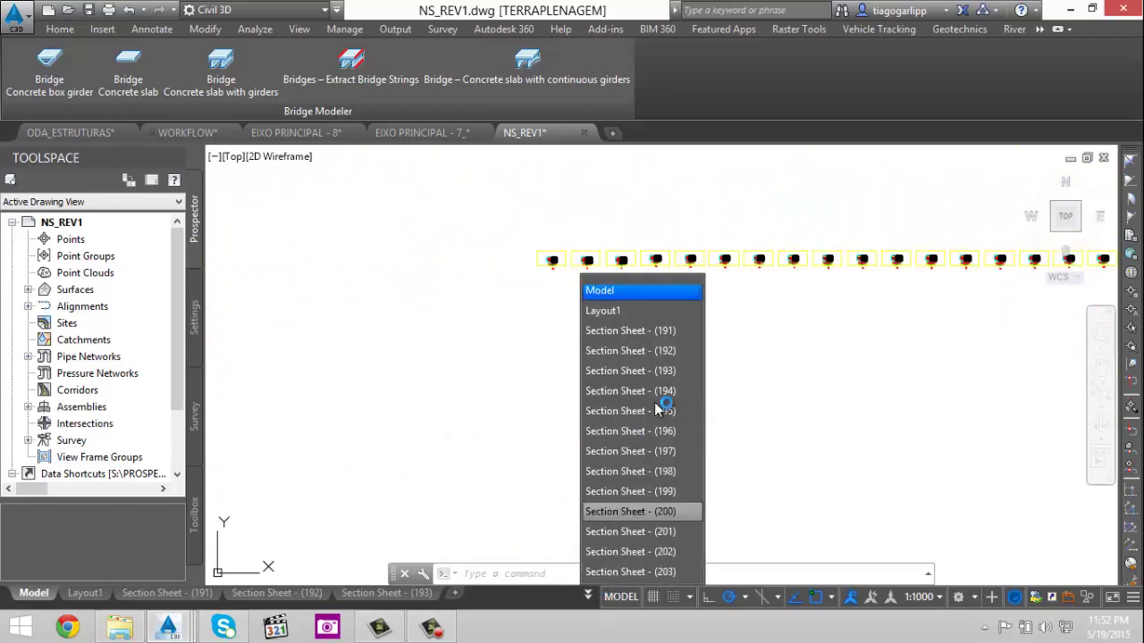
scroll(658, 411, "down", 4)
left_click(638, 434)
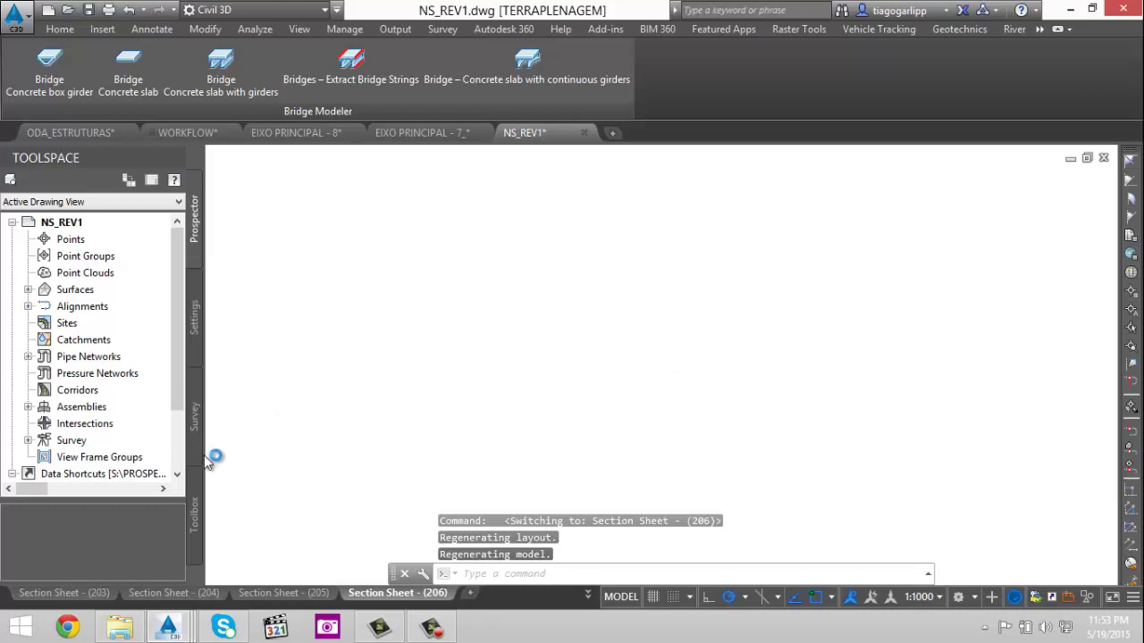
- Switch to File Explorer and open the TERRAPLENAGEM GEOMETRIA E GEOLOGIA folder inside ACABAMENTO
left_click(111, 629)
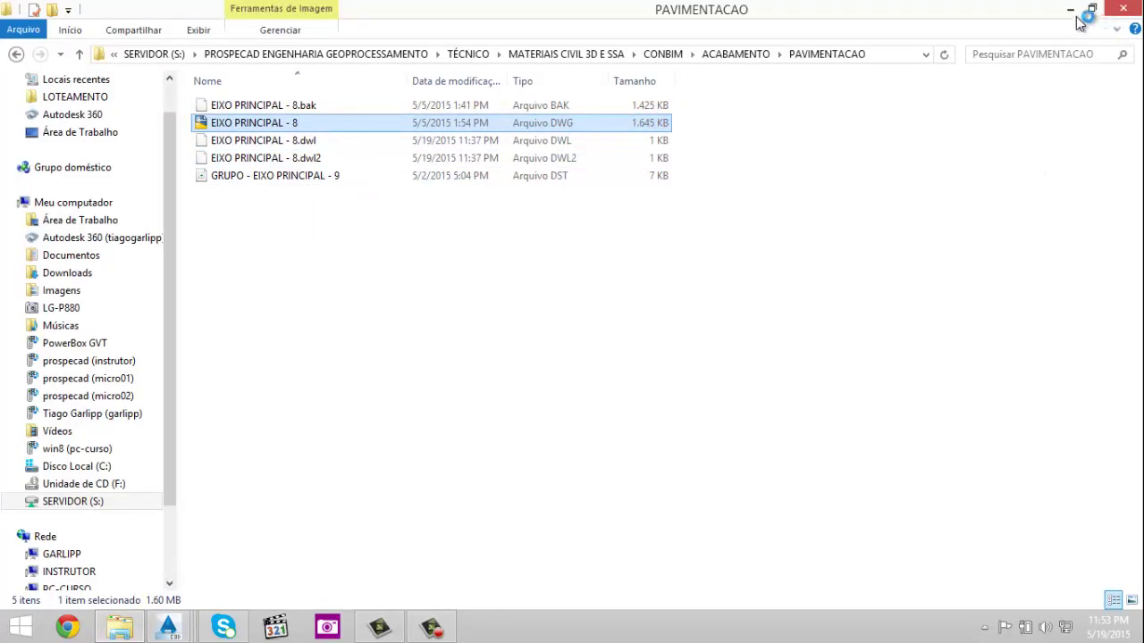
left_click(14, 57)
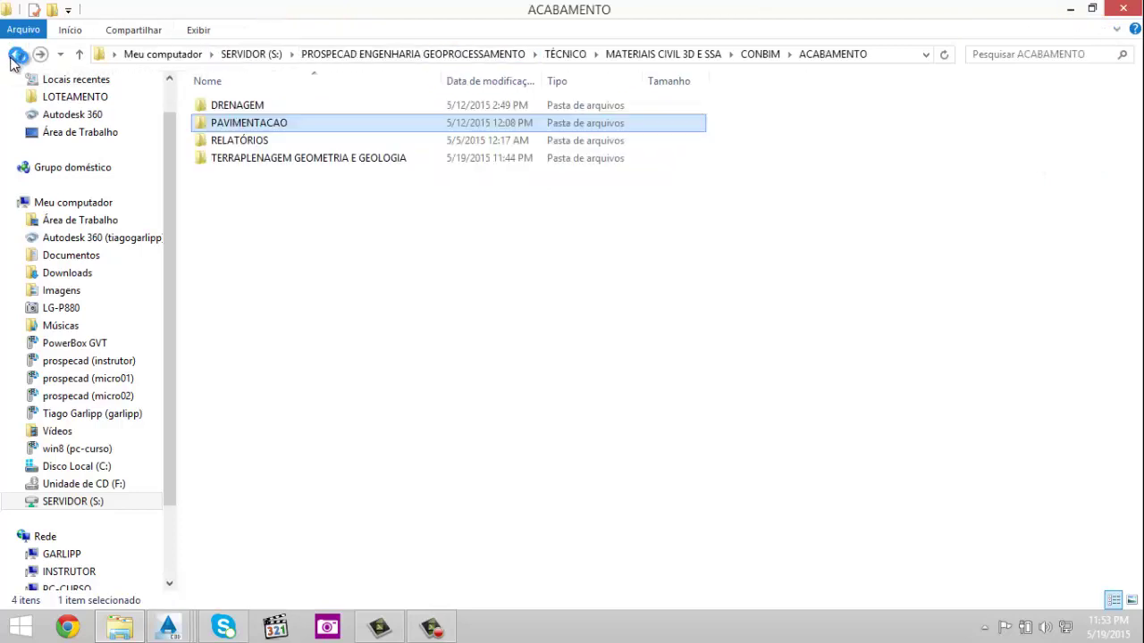
double_click(268, 105)
left_click(15, 54)
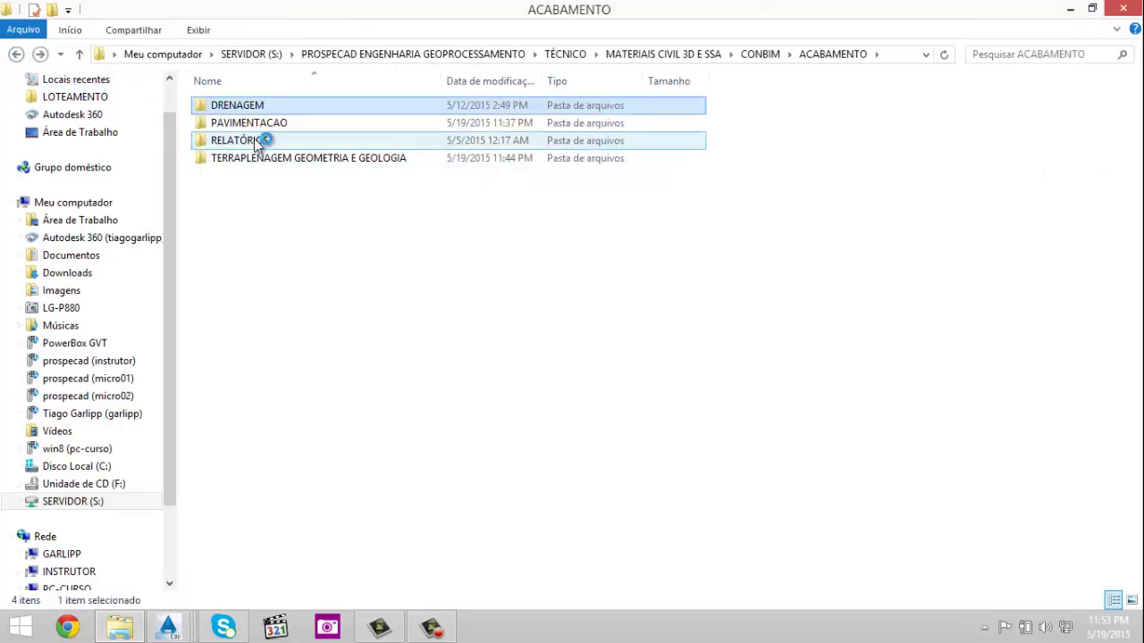
double_click(256, 158)
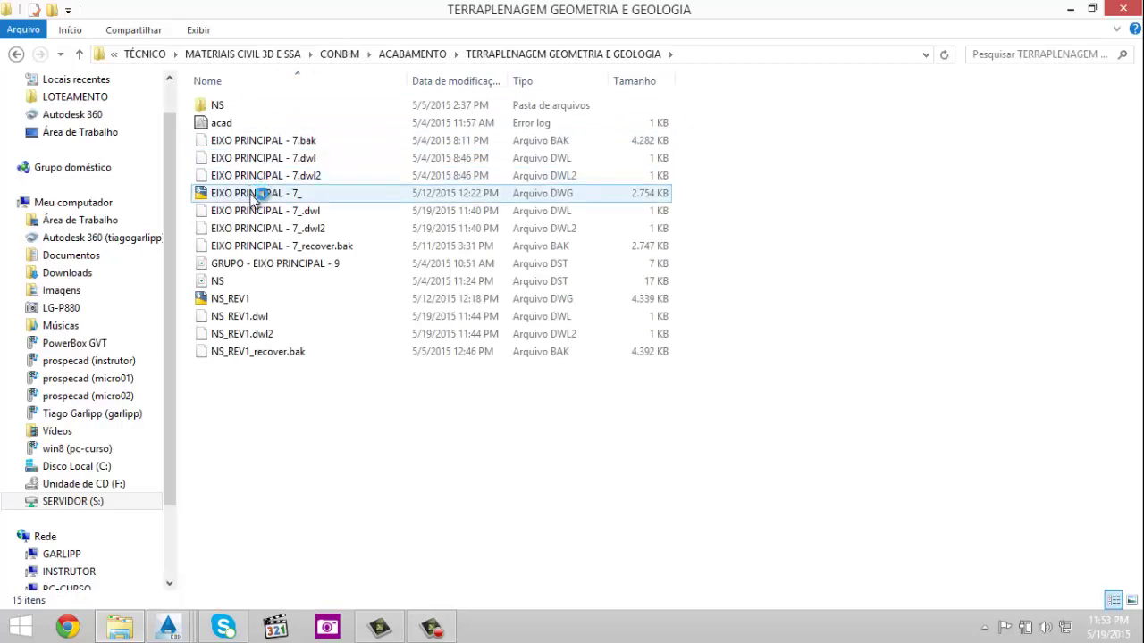
- Check the file sizes of the EIXO PRINCIPAL - 7_ and NS_REV1 drawings and switch back to Civil 3D
left_click(256, 193)
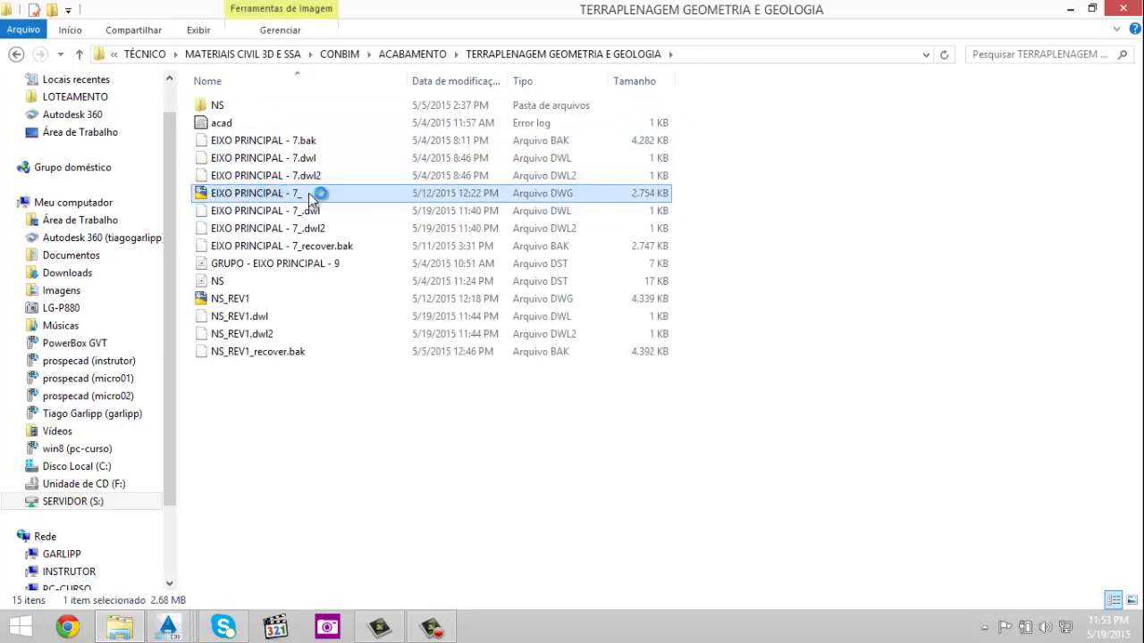
left_click(304, 300, "ctrl")
left_click(304, 300)
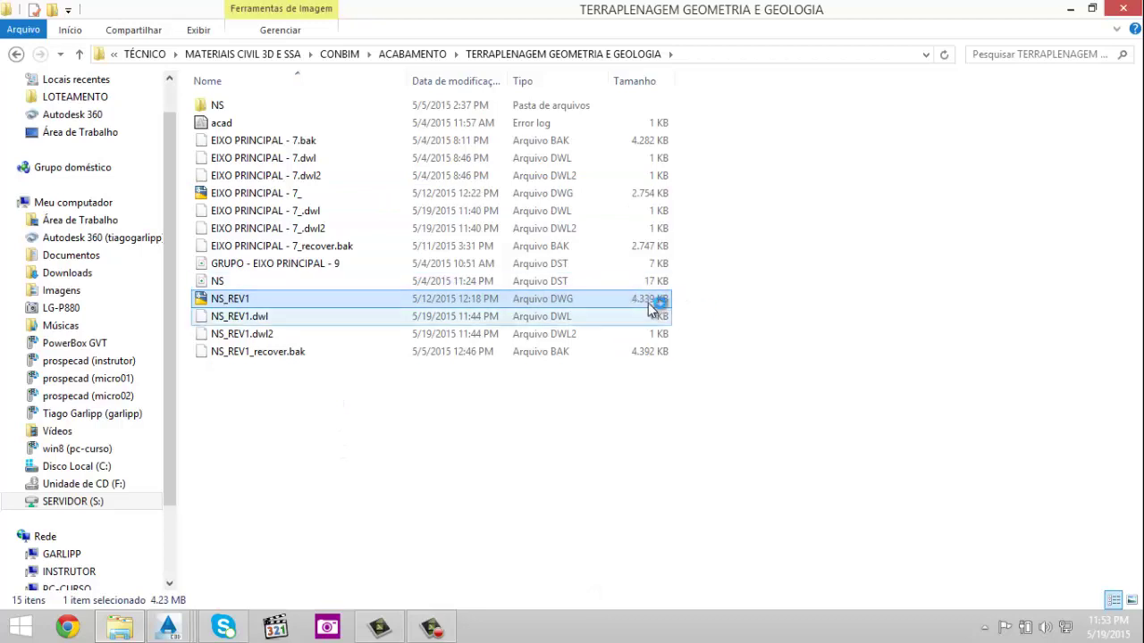
left_click(18, 56)
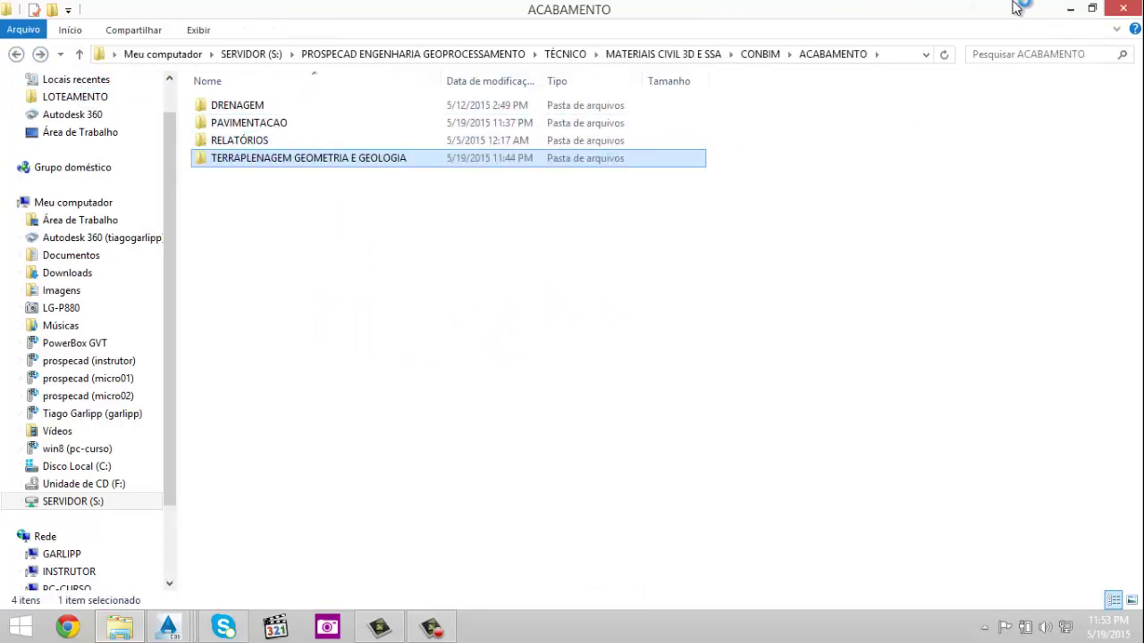
left_click(1081, 8)
- Examine the volume tables and the 15+0.00 cross section on Section Sheet - (206)
scroll(581, 451, "up", 5)
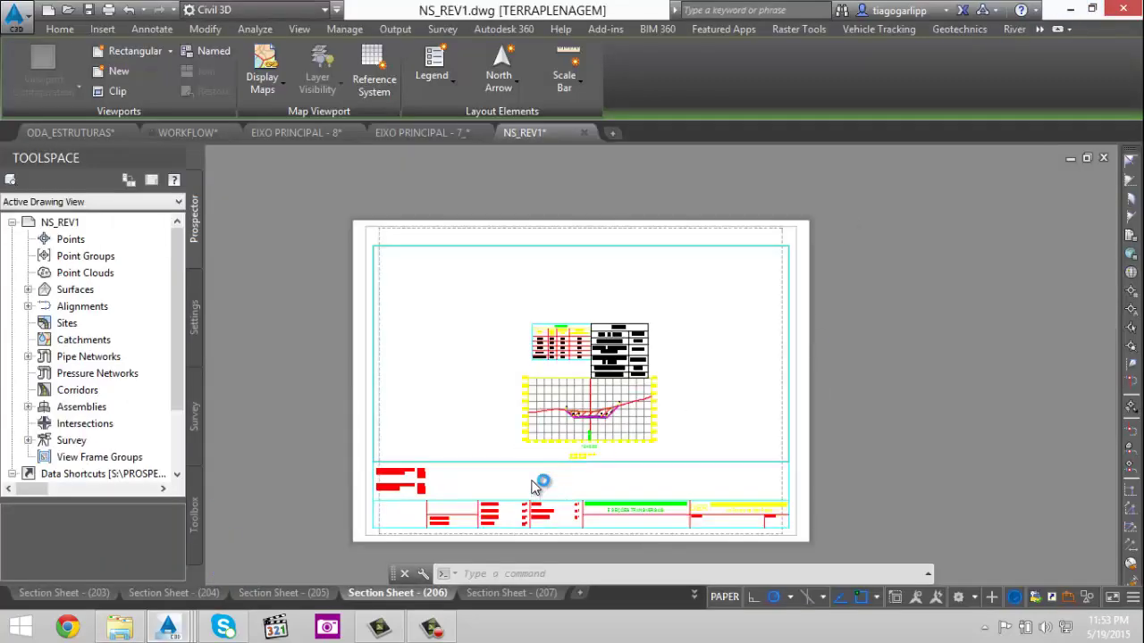
scroll(614, 441, "up", 4)
middle_click_drag(734, 216, 600, 480)
scroll(600, 479, "down", 4)
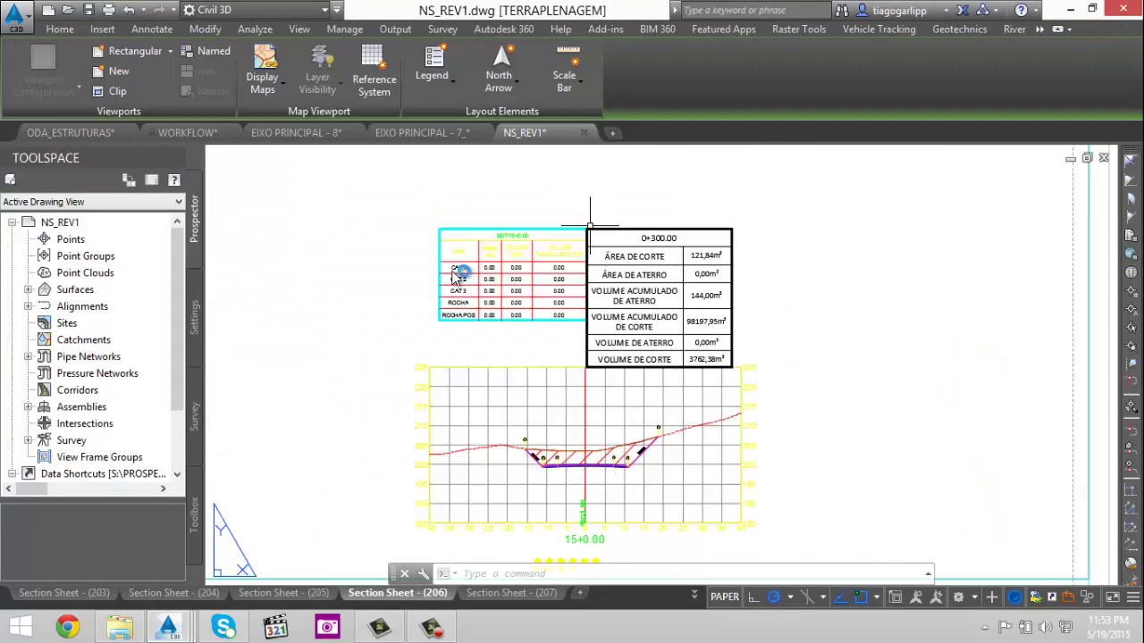
scroll(556, 359, "down", 3)
scroll(585, 294, "up", 3)
scroll(639, 465, "down", 2)
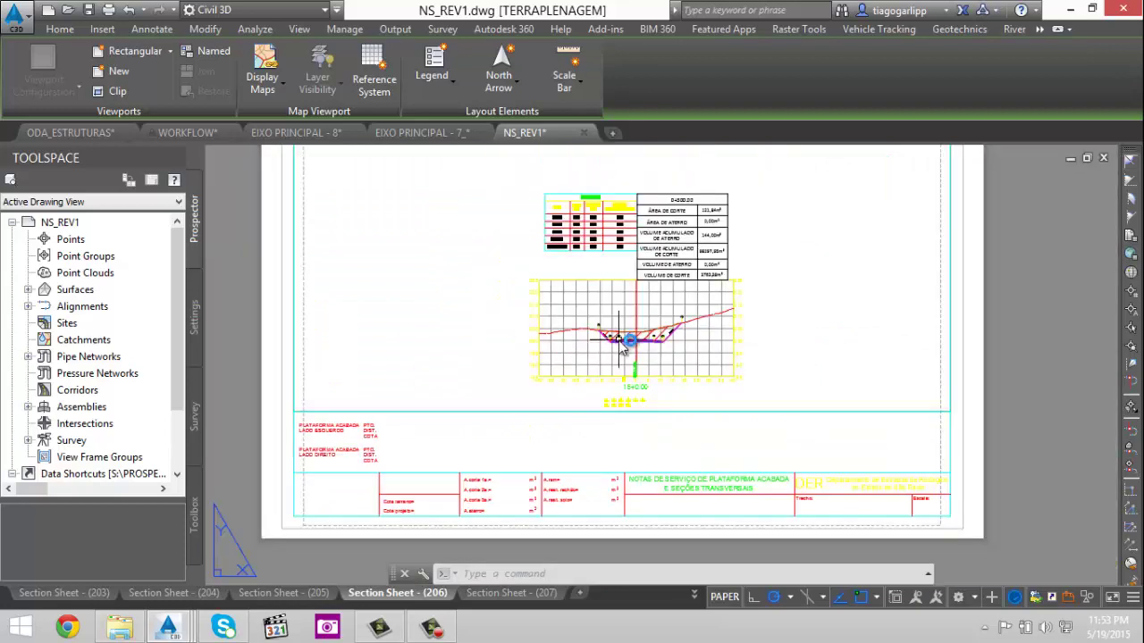
middle_click_drag(571, 308, 605, 388)
scroll(617, 427, "down", 2)
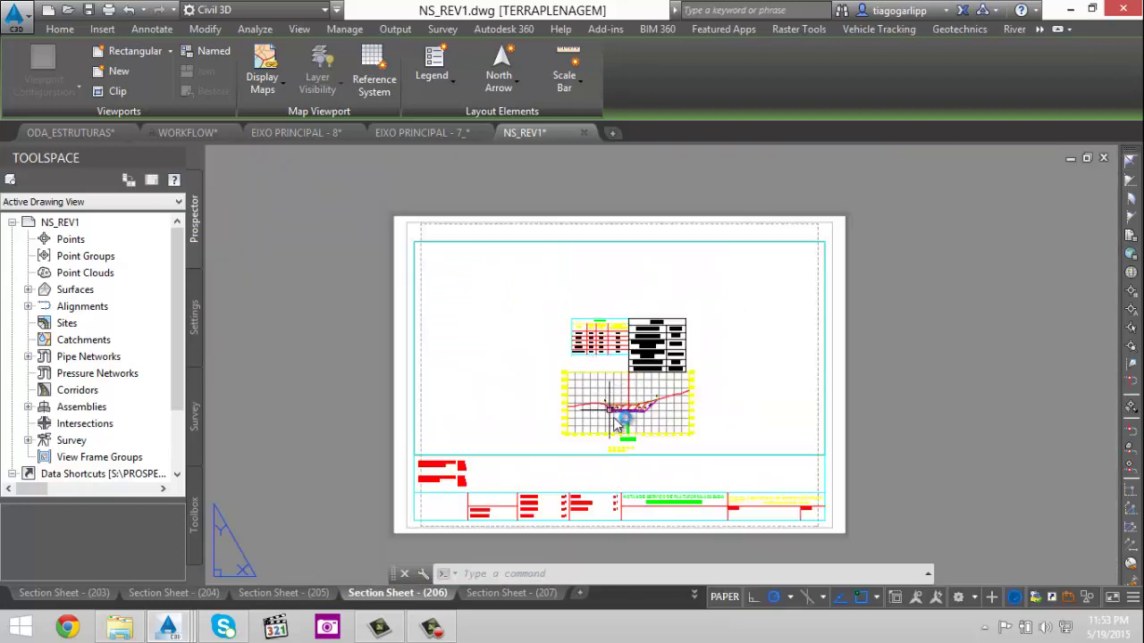
middle_click(668, 391)
middle_click(668, 391)
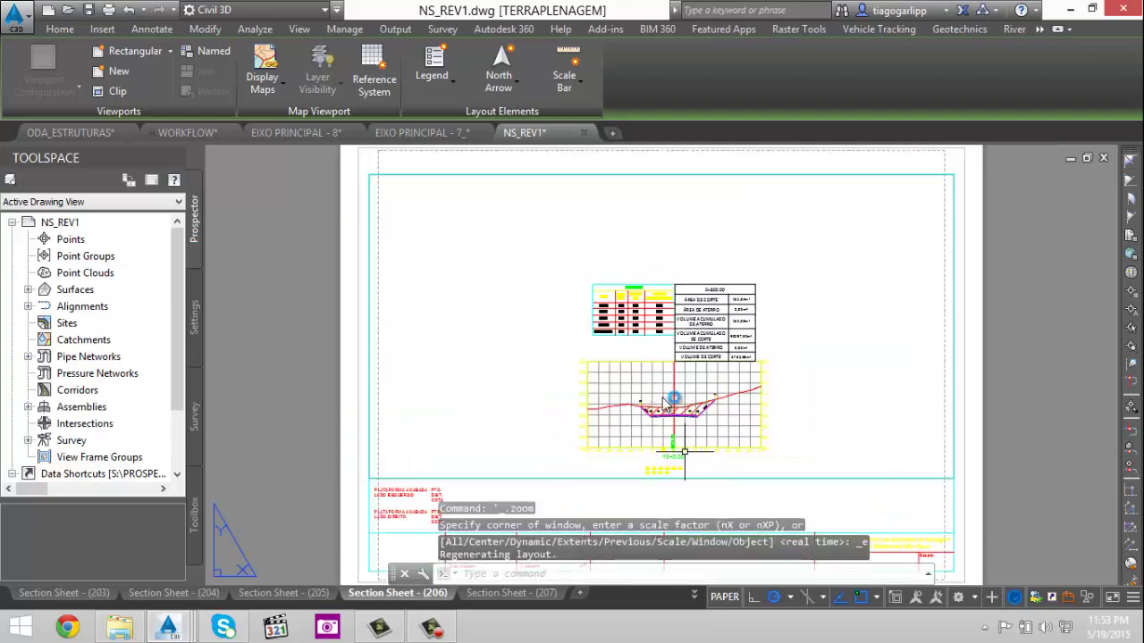
- Close the NS_REV1 drawing without saving its changes and switch to the WORKFLOW drawing
left_click(584, 135)
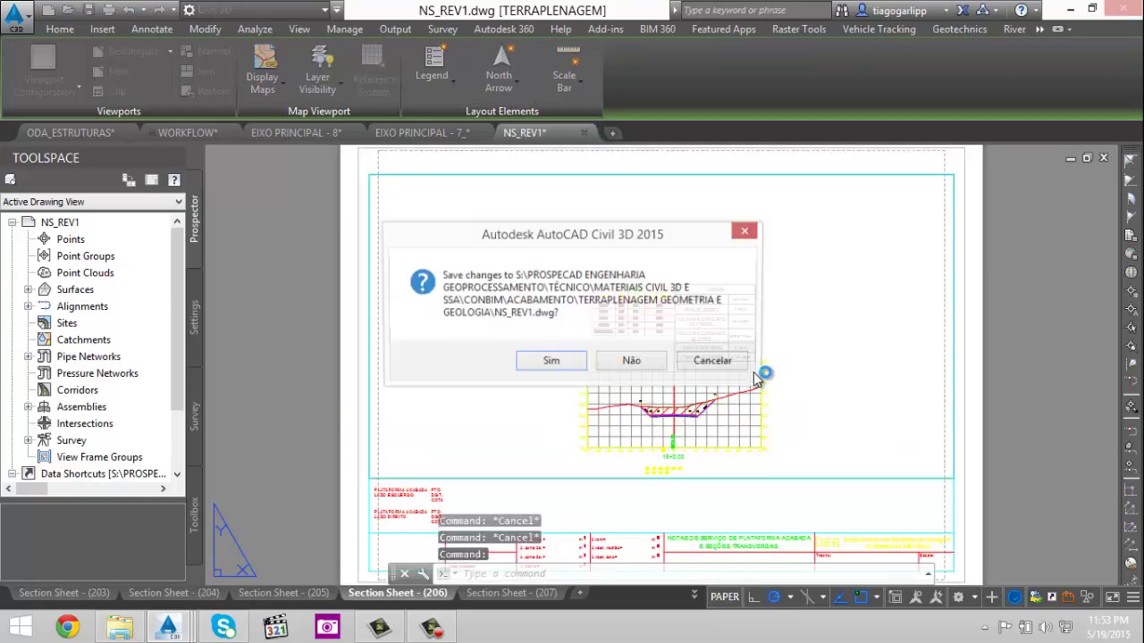
left_click(637, 361)
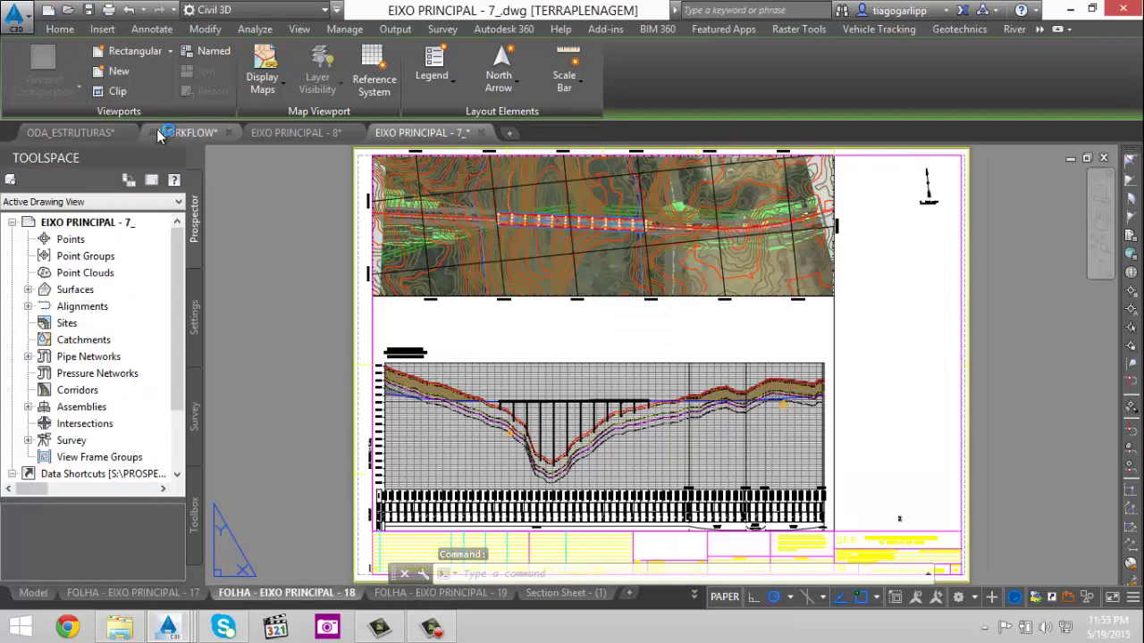
left_click(159, 136)
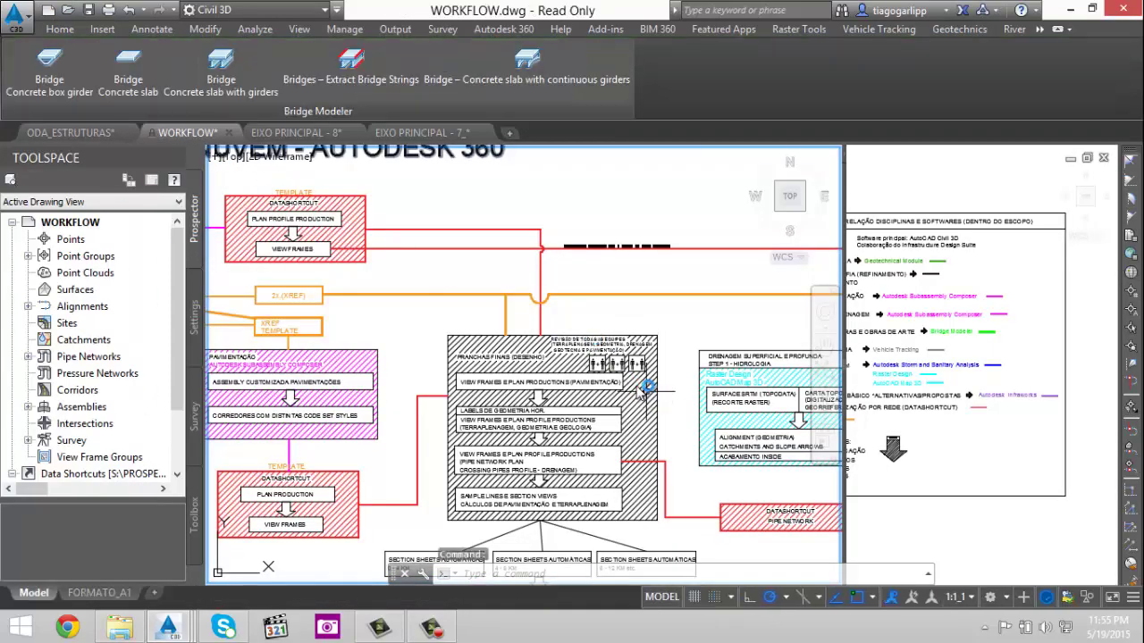
- Examine the STEP 1 - HIDROLOGIA block of the drainage discipline in the workflow diagram
middle_click_drag(726, 408, 368, 269)
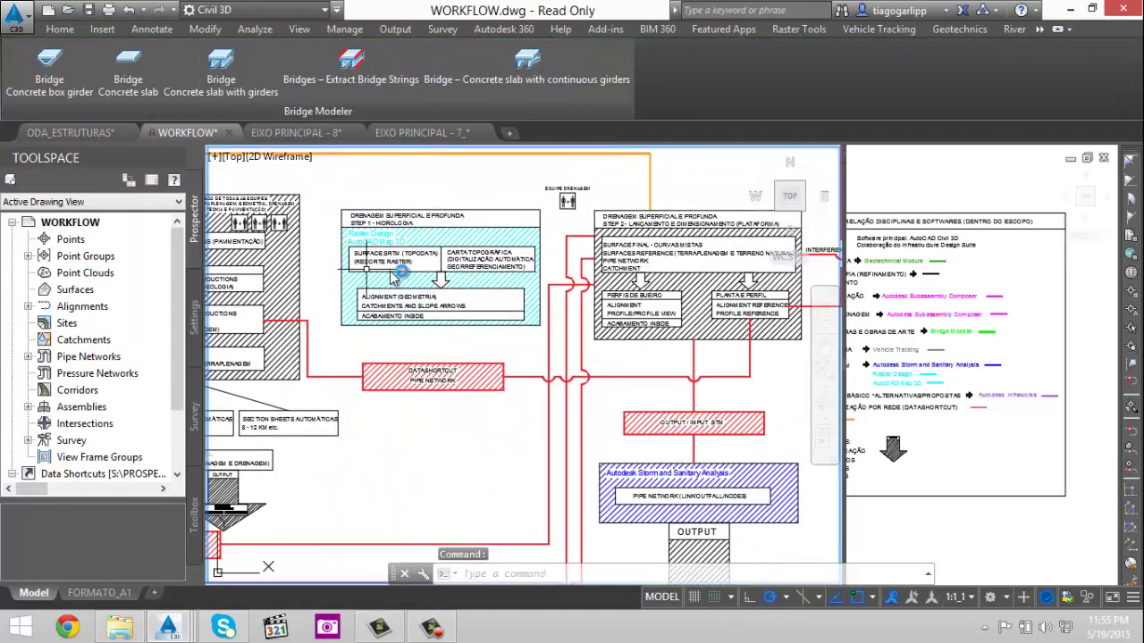
scroll(395, 276, "up", 2)
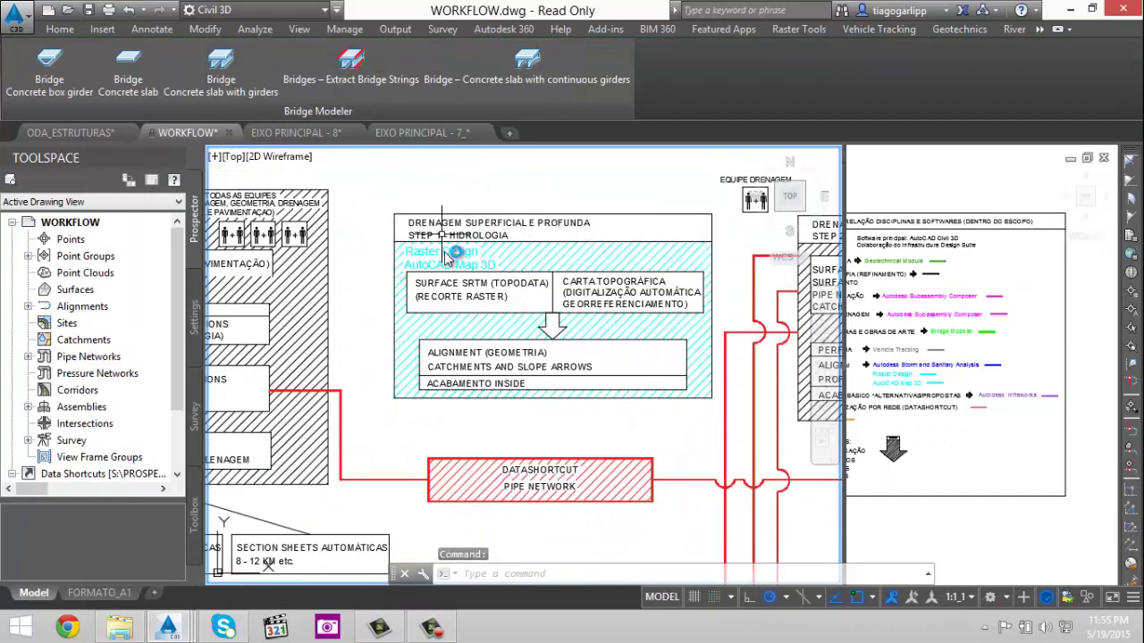
mouse_move(581, 282)
middle_mouse_down()
mouse_move(421, 260)
mouse_move(229, 270)
middle_mouse_up()
middle_click_drag(335, 256, 564, 269)
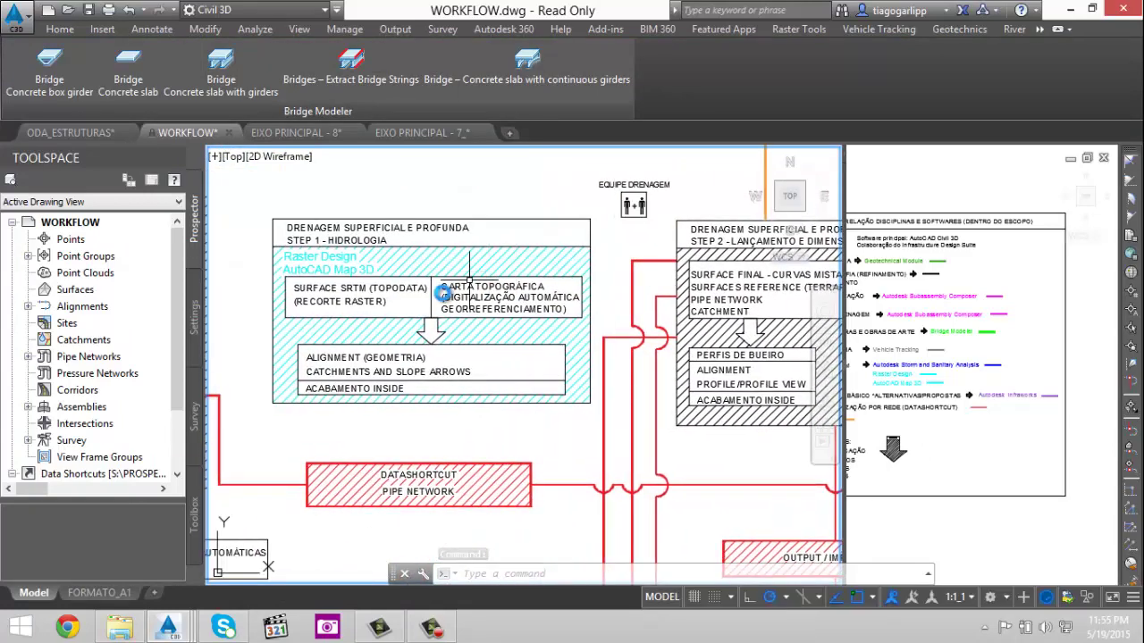
mouse_move(444, 293)
middle_mouse_down()
mouse_move(713, 250)
mouse_move(542, 260)
middle_mouse_up()
scroll(523, 216, "up", 2)
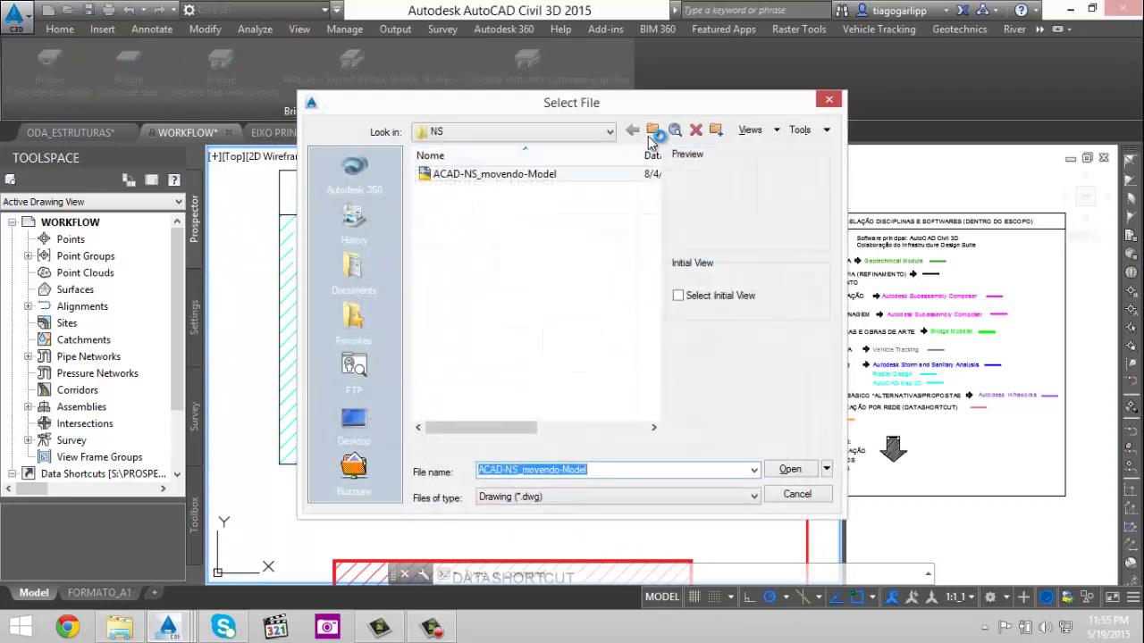
- Open the drawing HIDROLOGIA_MAE from CONBIM's DRENAGEM folder, subfolder STEP 1 - HIDROLOGIA
left_click(654, 131)
left_click(655, 131)
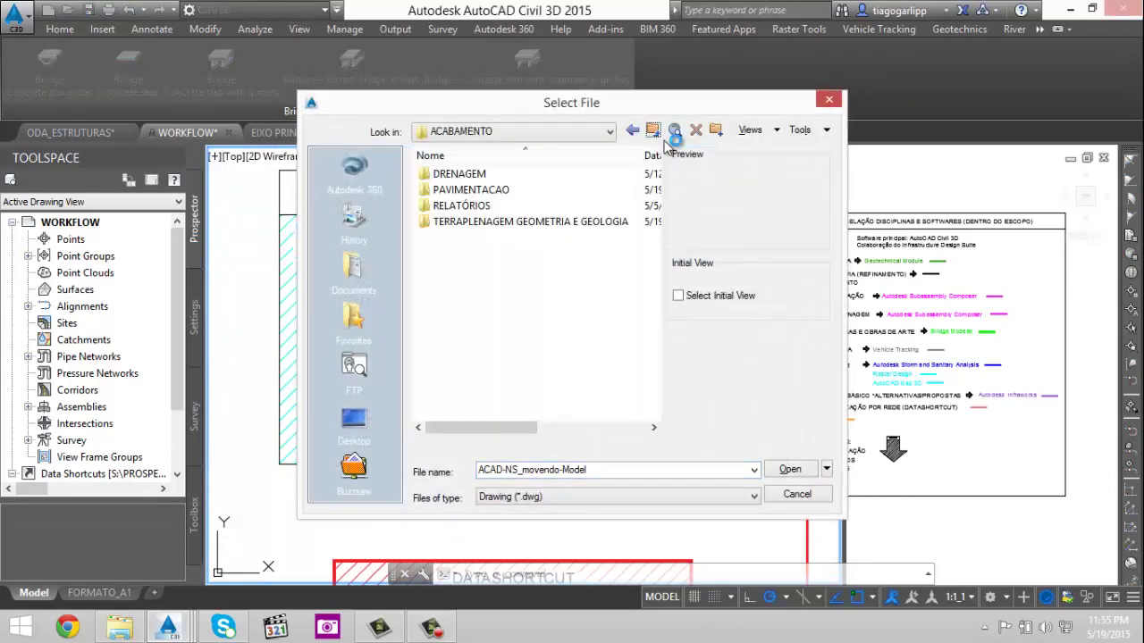
left_click(653, 132)
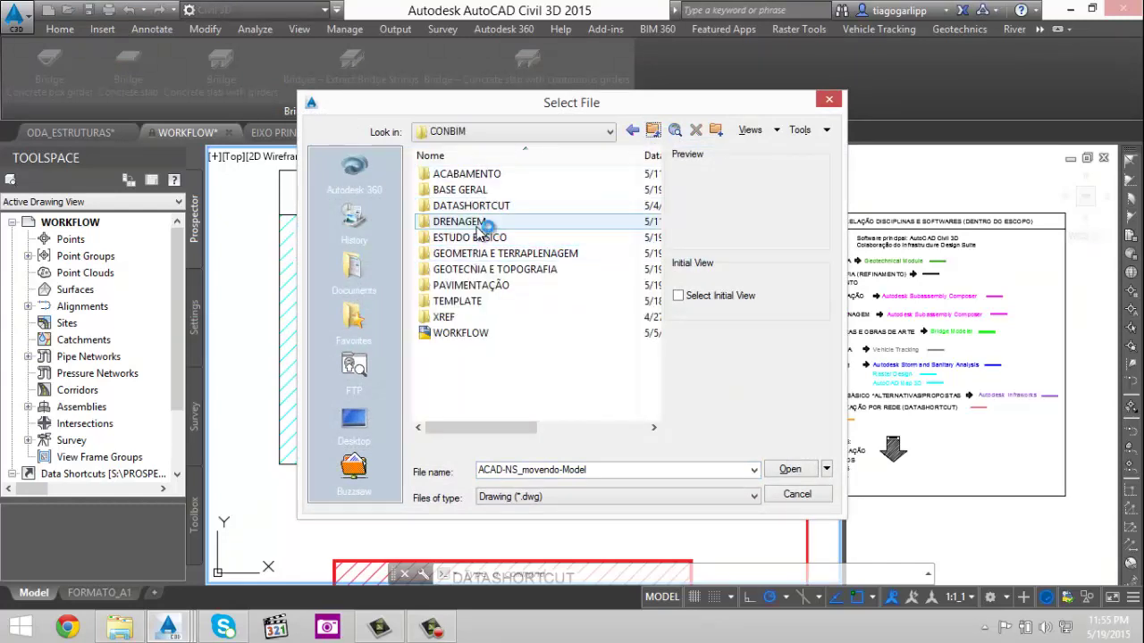
left_click(477, 223)
double_click(477, 223)
left_click(482, 193)
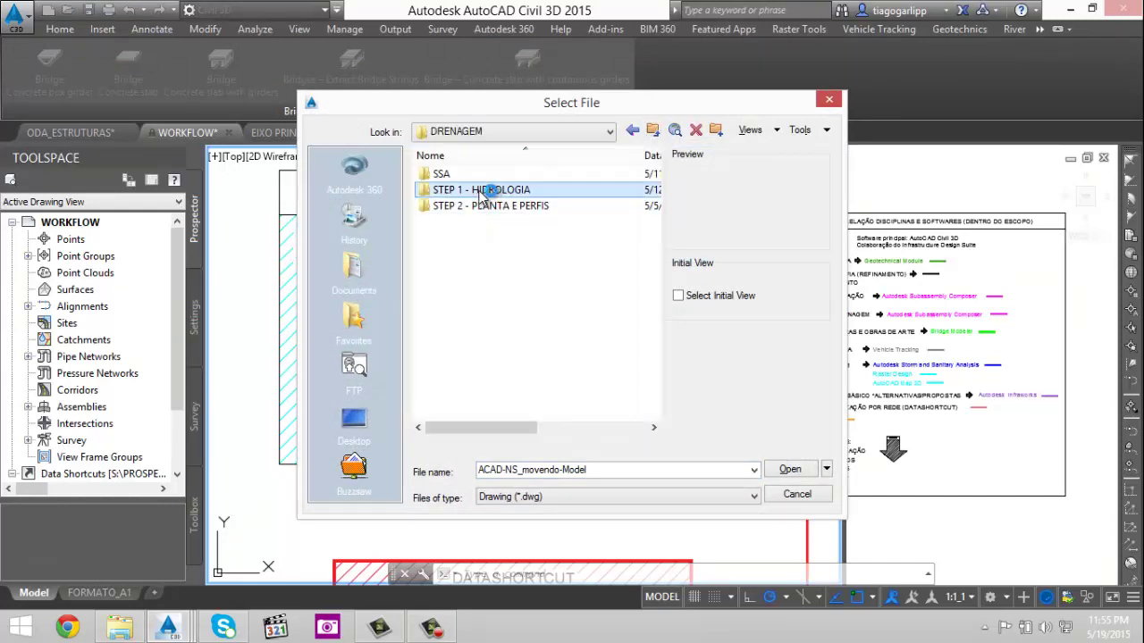
double_click(482, 193)
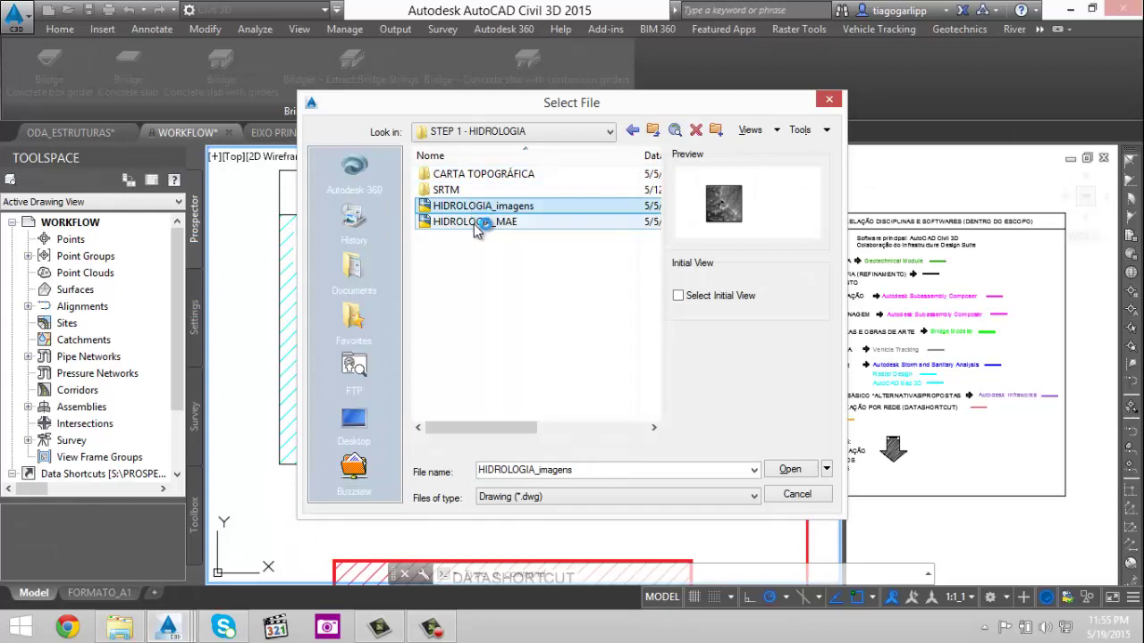
left_click(518, 221)
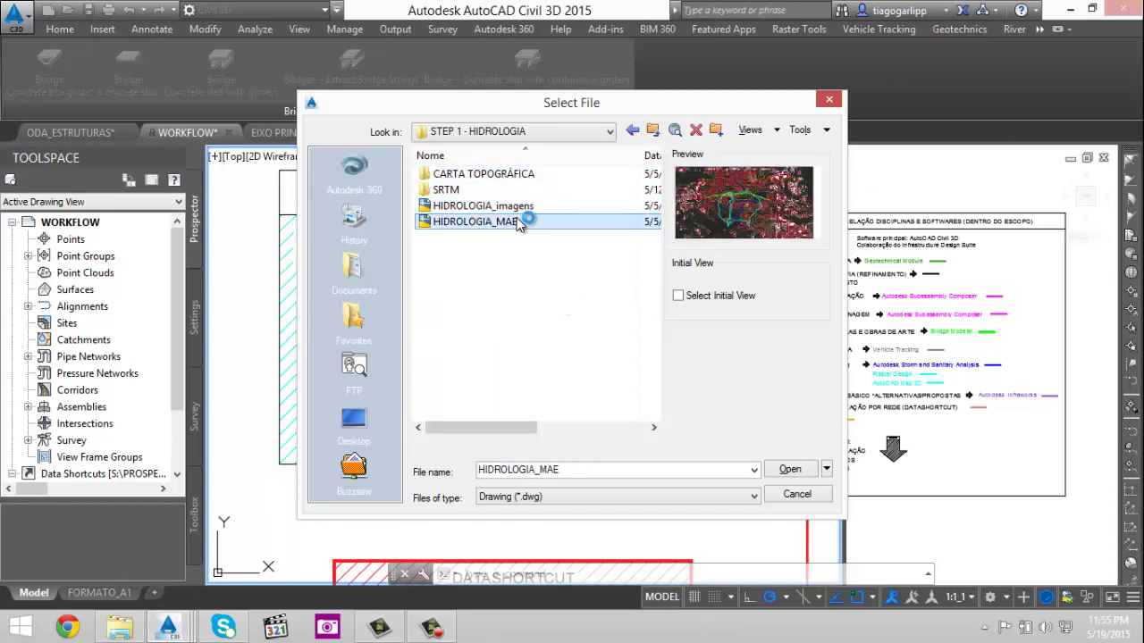
left_click(791, 473)
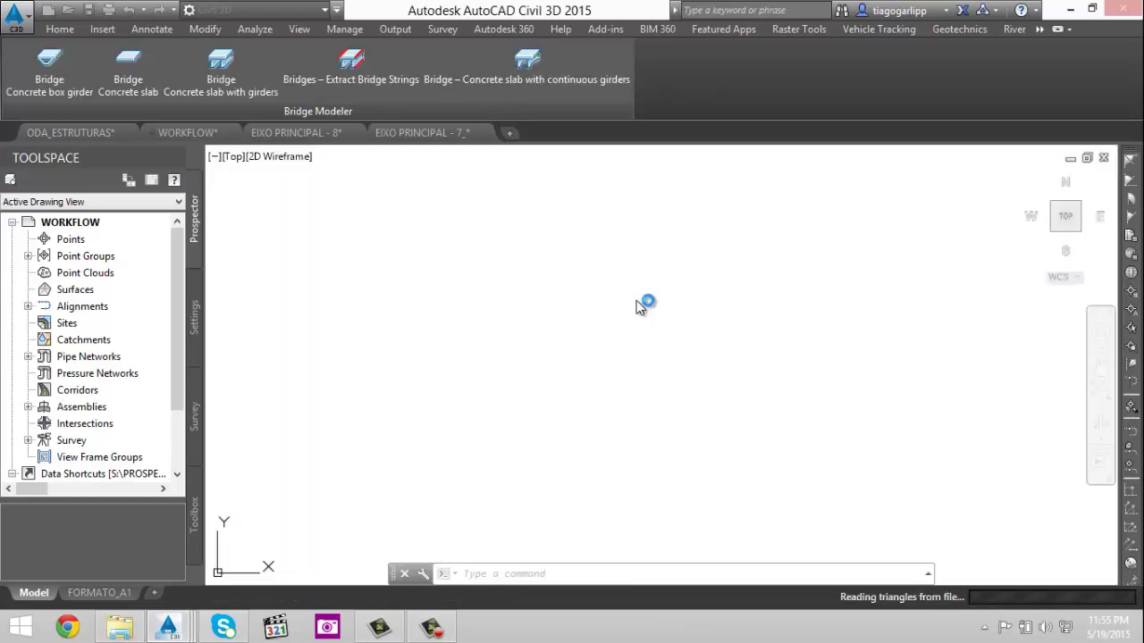
left_click(764, 145)
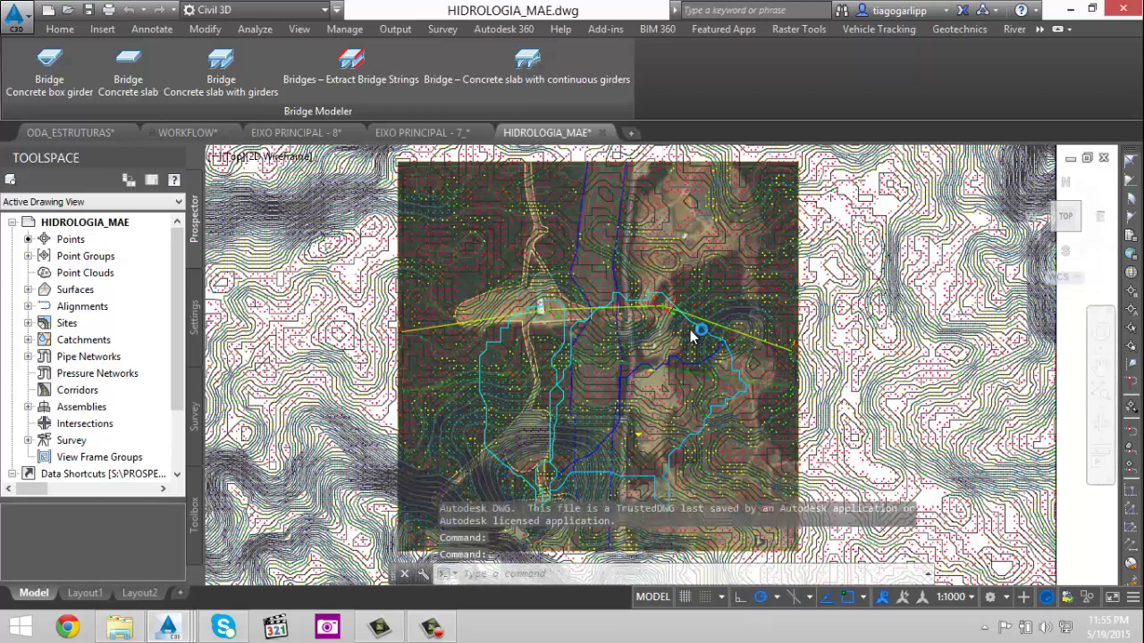
- Inspect the contours, slope arrows and road alignment over the aerial image of the hydrology drawing
scroll(691, 335, "down", 1)
scroll(653, 431, "up", 1)
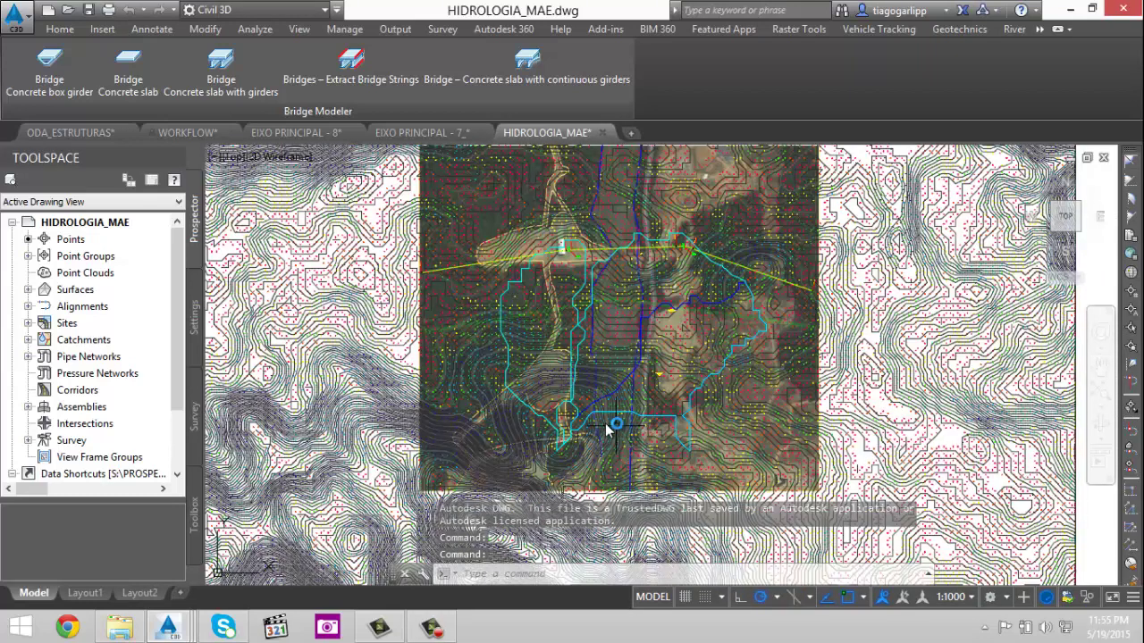
scroll(581, 421, "up", 4)
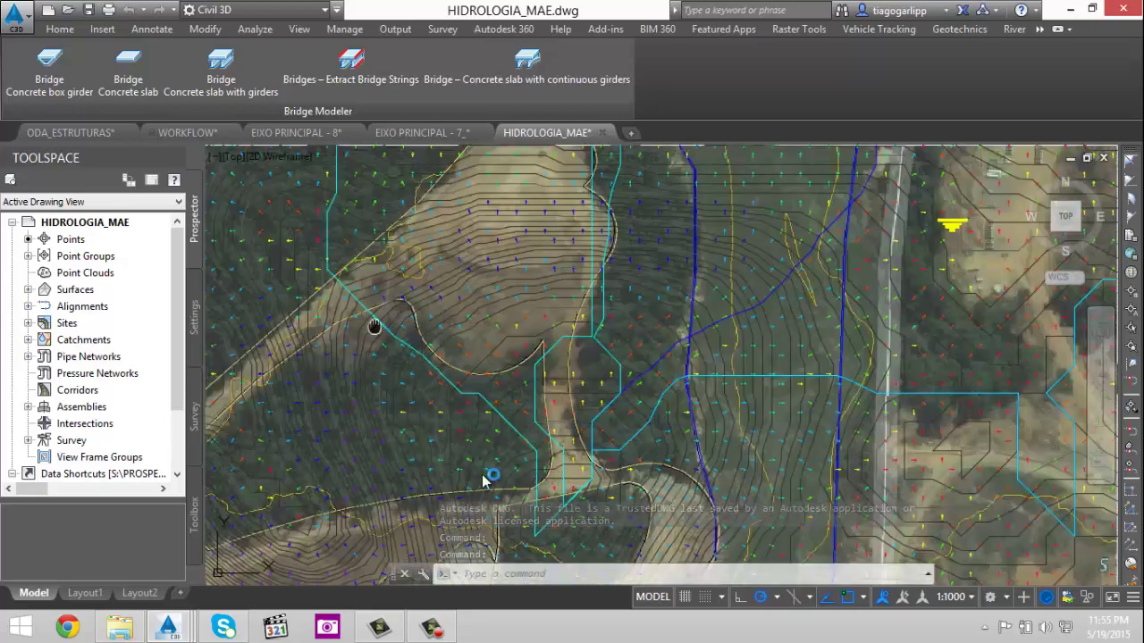
middle_click_drag(374, 327, 483, 480)
mouse_move(442, 278)
middle_mouse_down()
mouse_move(439, 327)
mouse_move(477, 494)
middle_mouse_up()
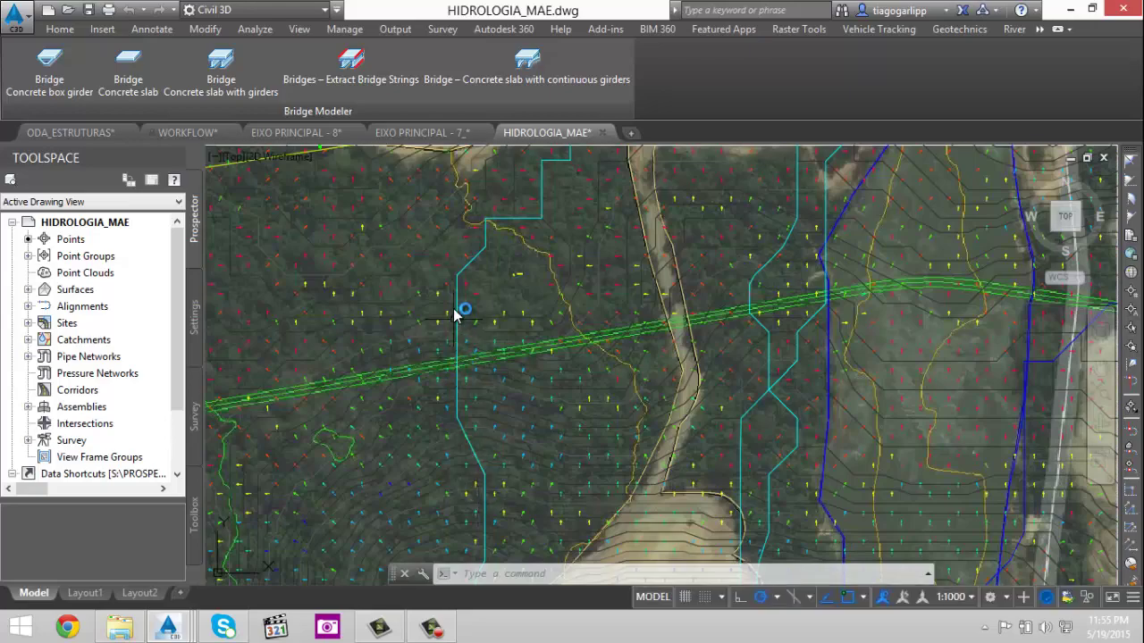
scroll(473, 322, "down", 5)
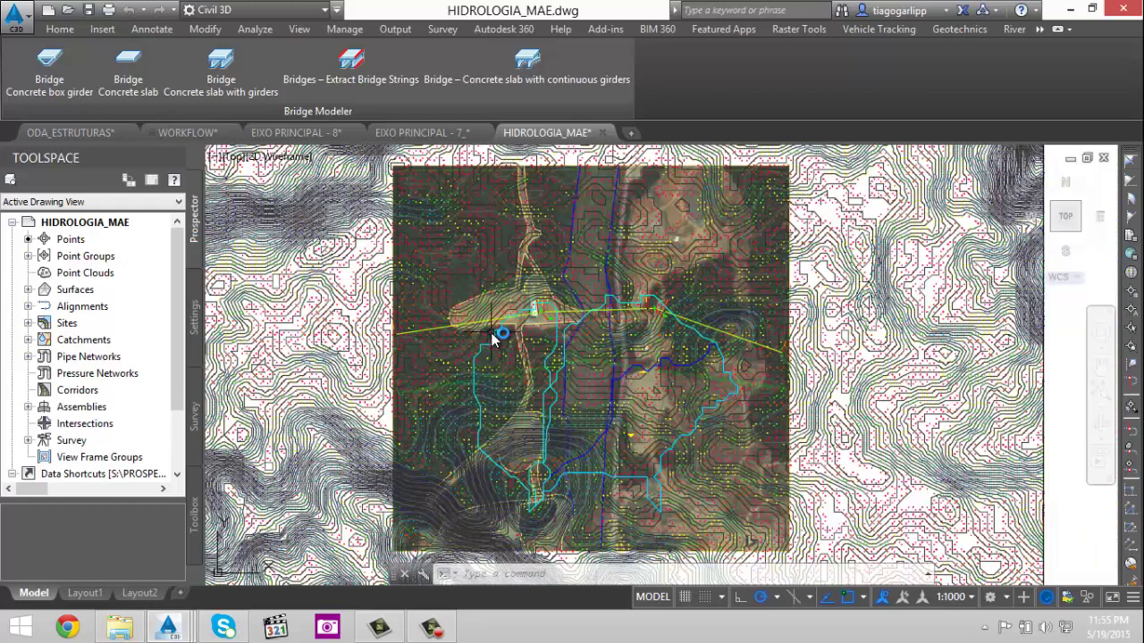
- Expand the definition of the surface quadrante1 and list its DEM files
left_click(28, 289)
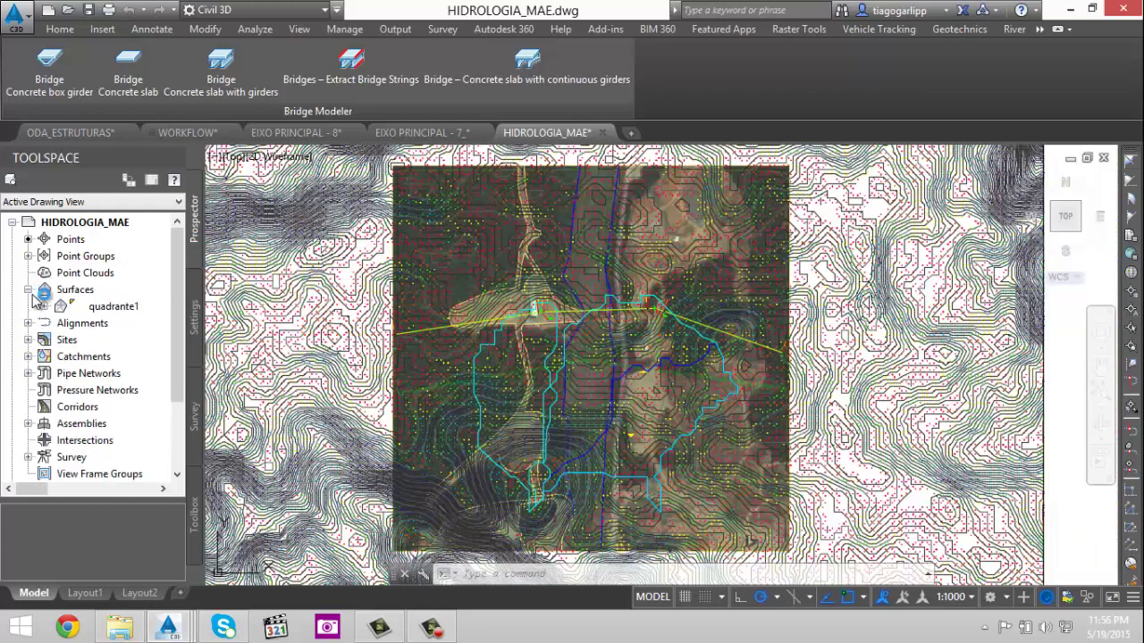
left_click(43, 306)
left_click(58, 359)
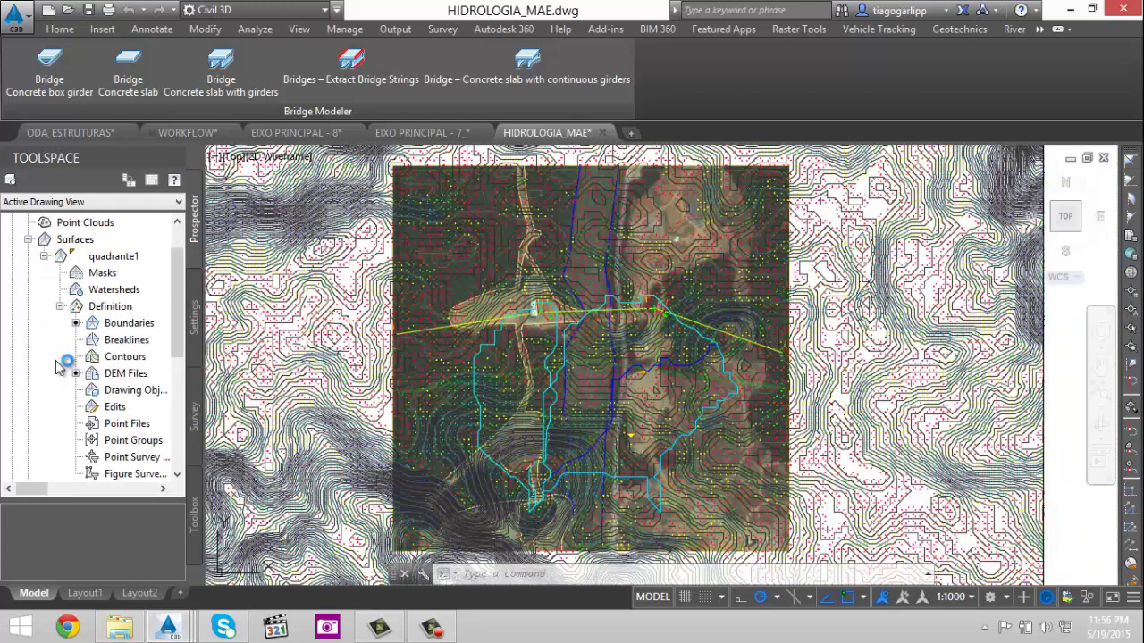
left_click(123, 374)
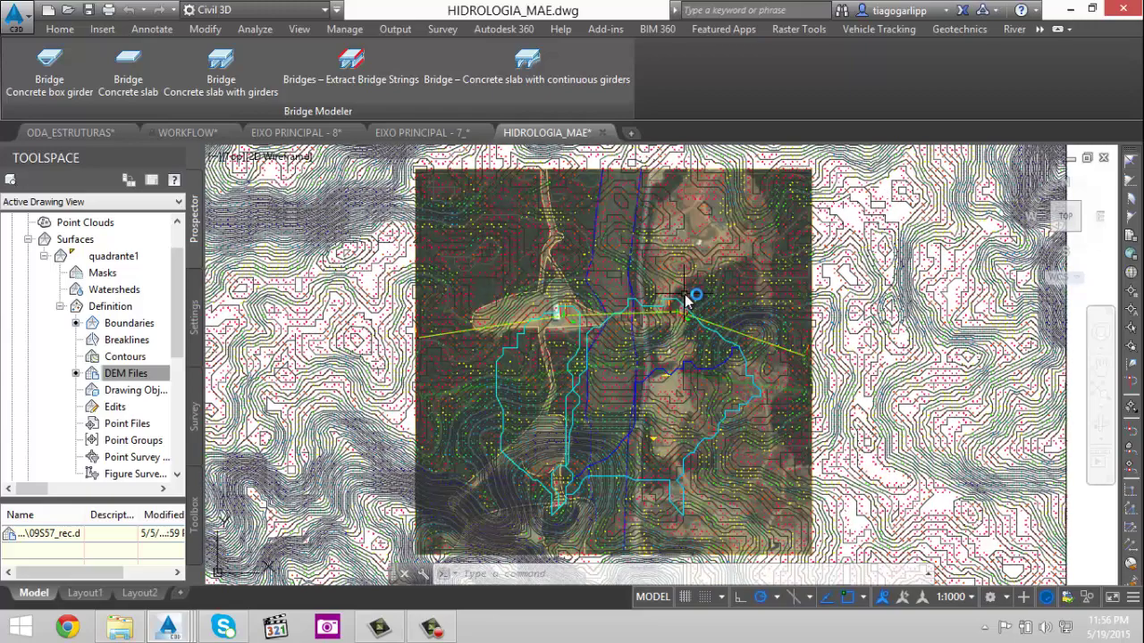
- Examine the catchment outlines and watercourses where they cross the road alignment
scroll(690, 290, "up", 5)
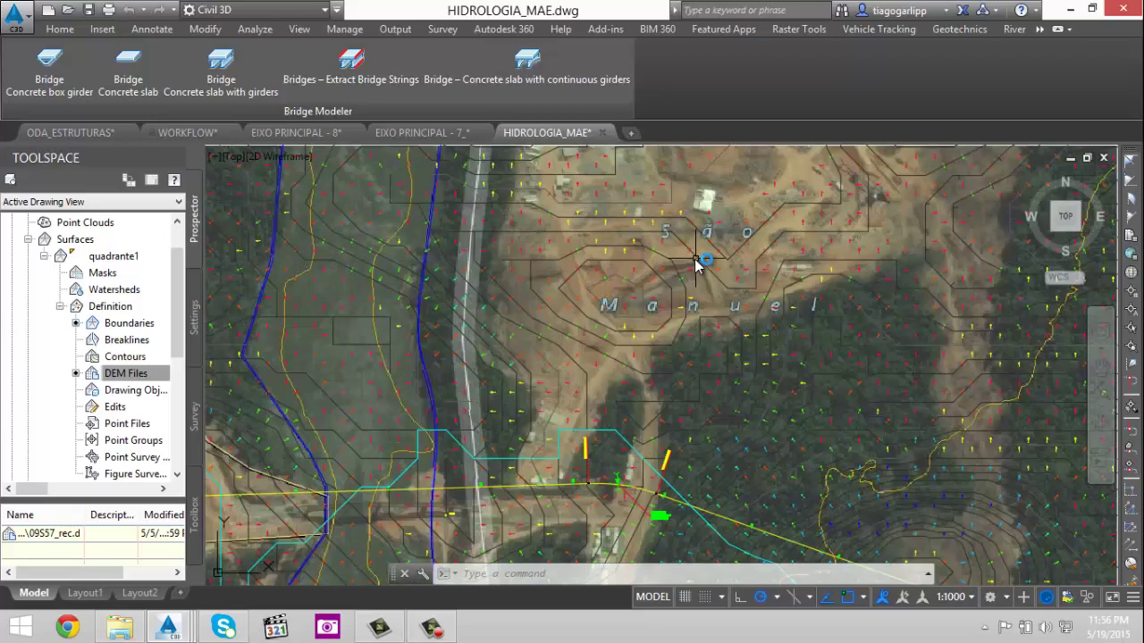
middle_click_drag(686, 417, 672, 286)
scroll(661, 295, "down", 2)
middle_click_drag(556, 448, 659, 360)
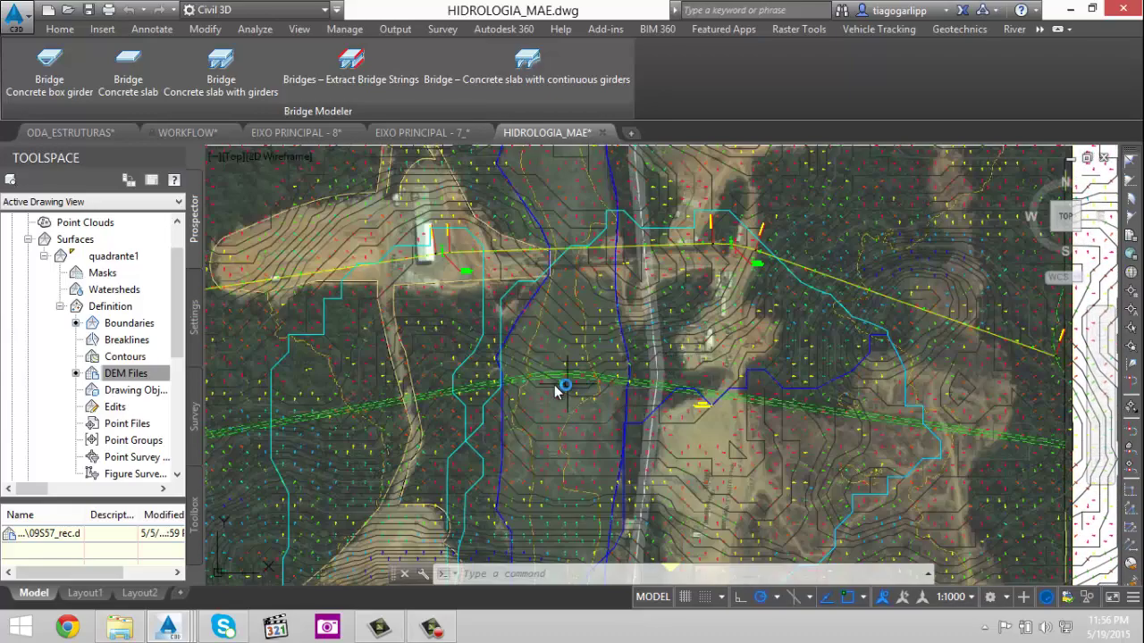
middle_click_drag(404, 451, 551, 325)
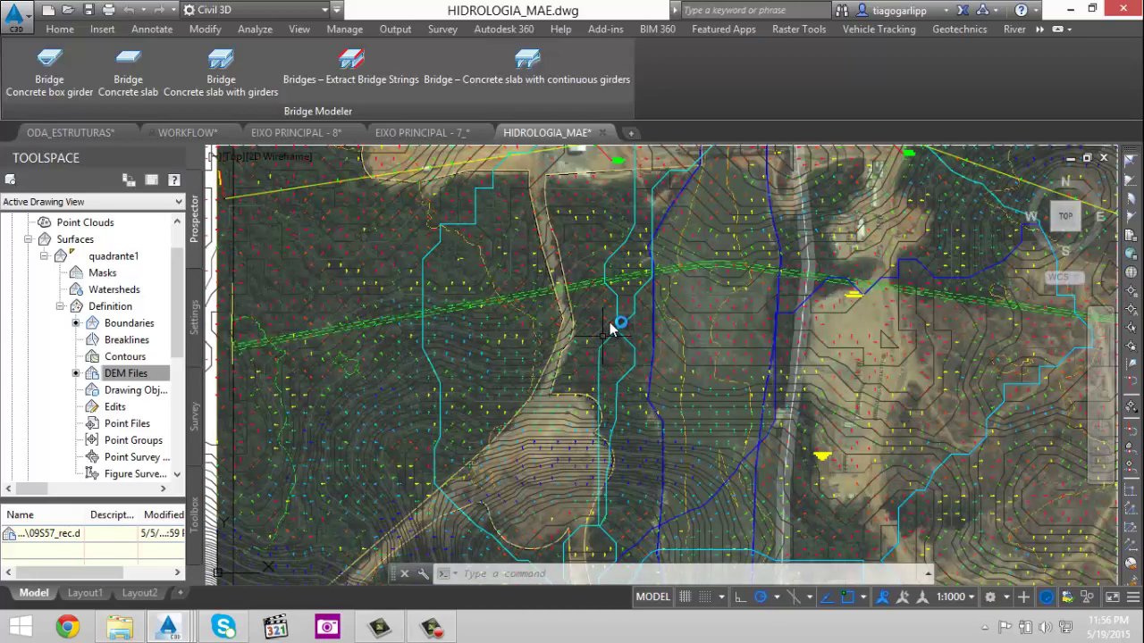
middle_click_drag(620, 286, 632, 374)
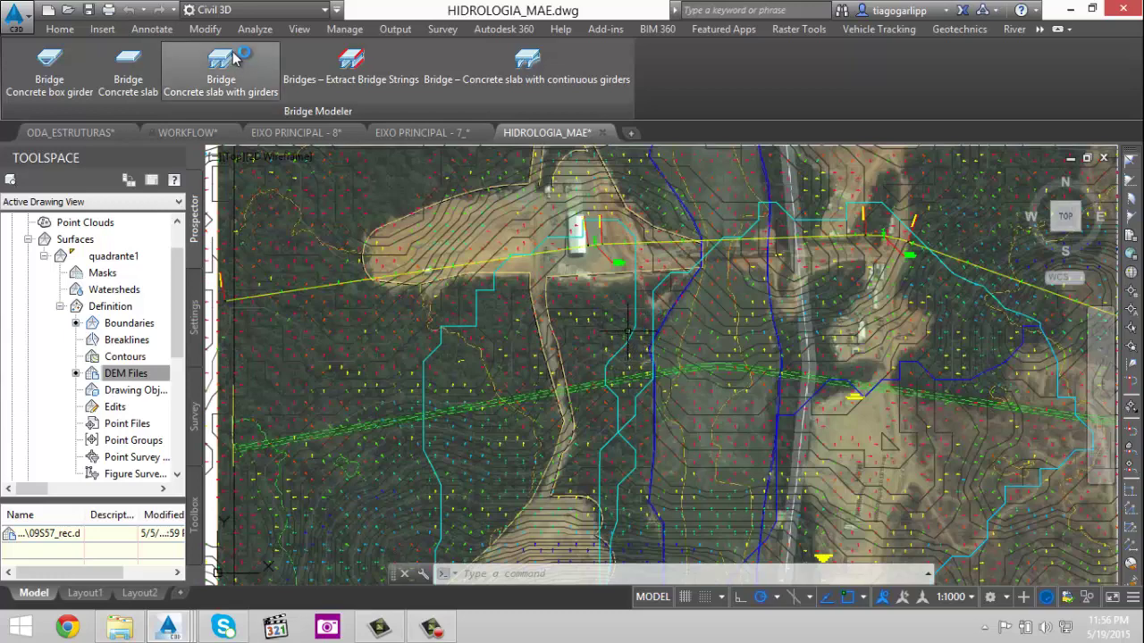
- Start the Catchment Area analysis on the surface quadrante1
left_click(252, 29)
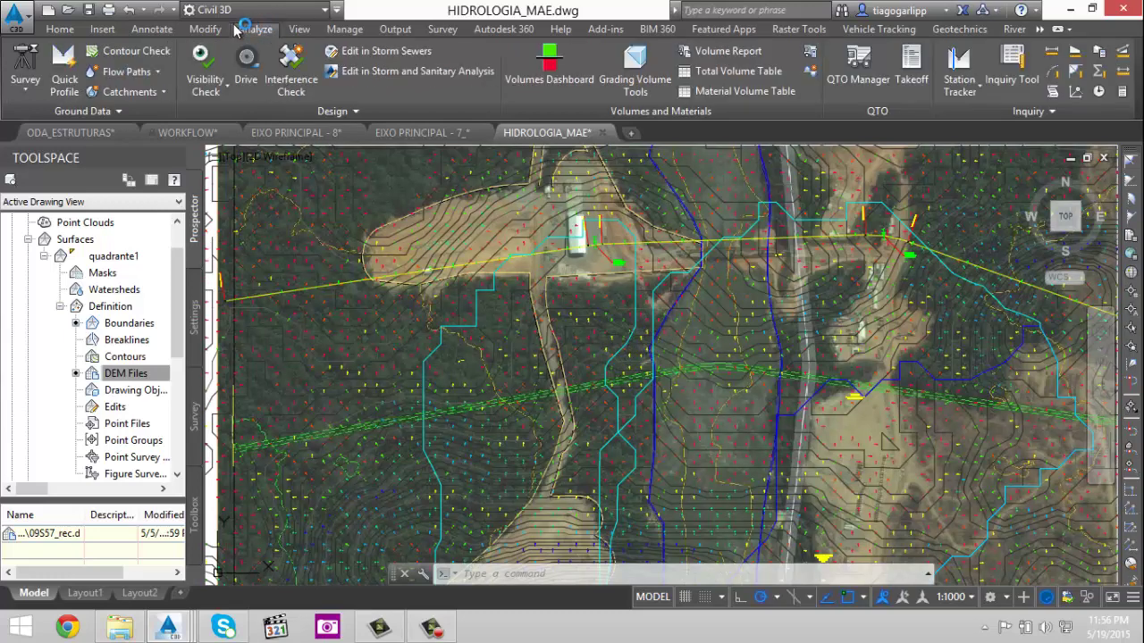
left_click(134, 91)
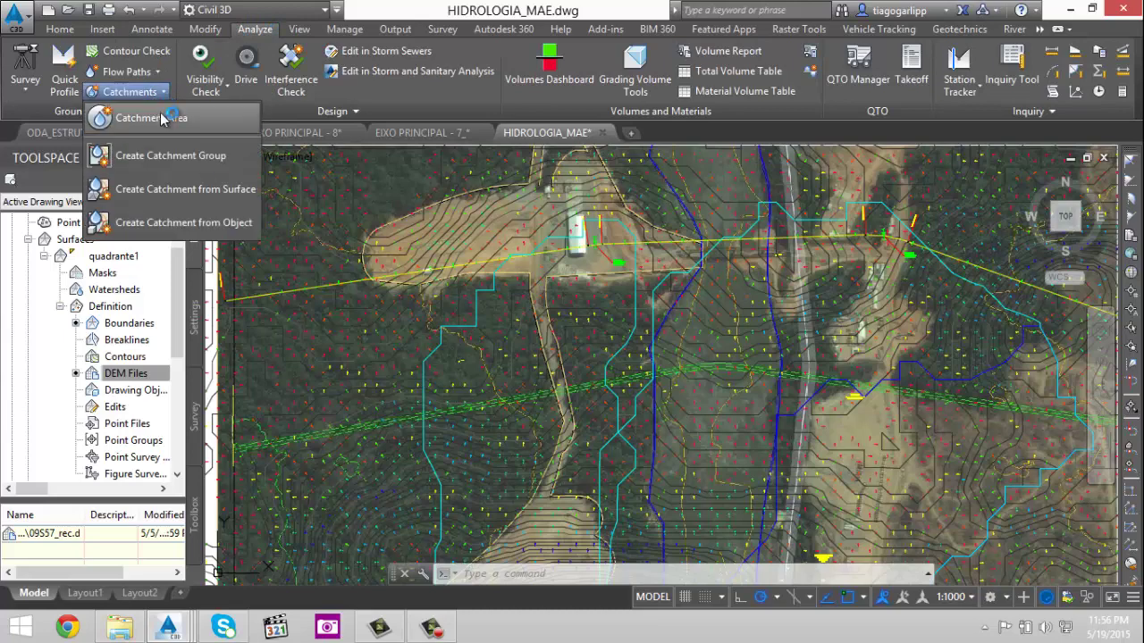
left_click(167, 123)
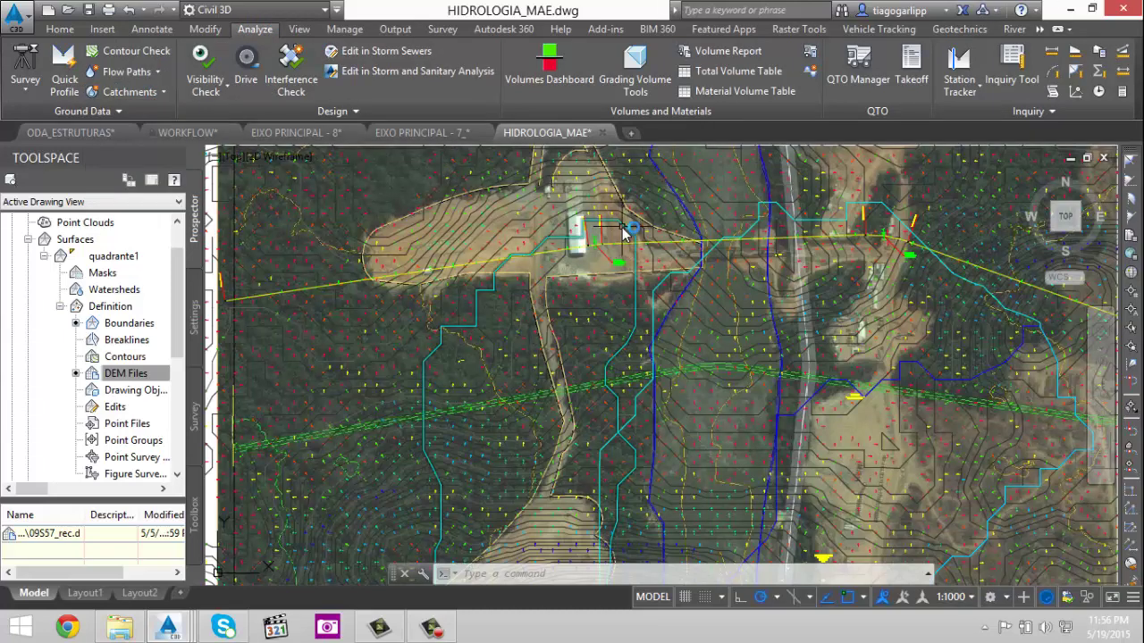
- Examine the green marker on the road alignment near the white building and its station and coordinate label
scroll(618, 232, "up", 2)
scroll(618, 233, "up", 2)
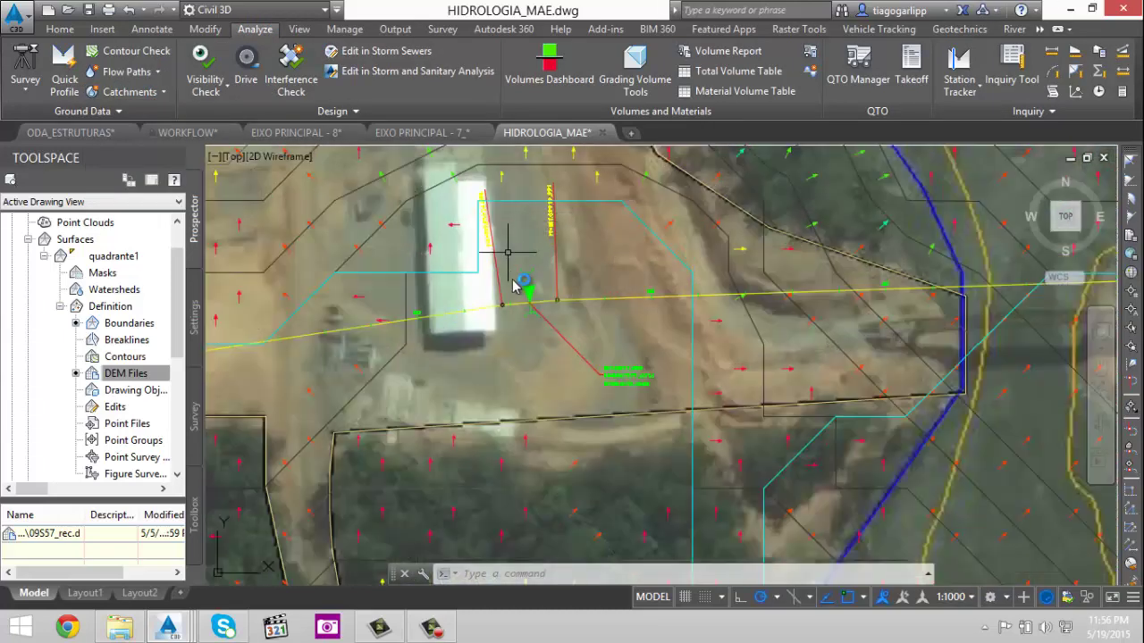
scroll(523, 295, "up", 2)
middle_click_drag(585, 319, 578, 381)
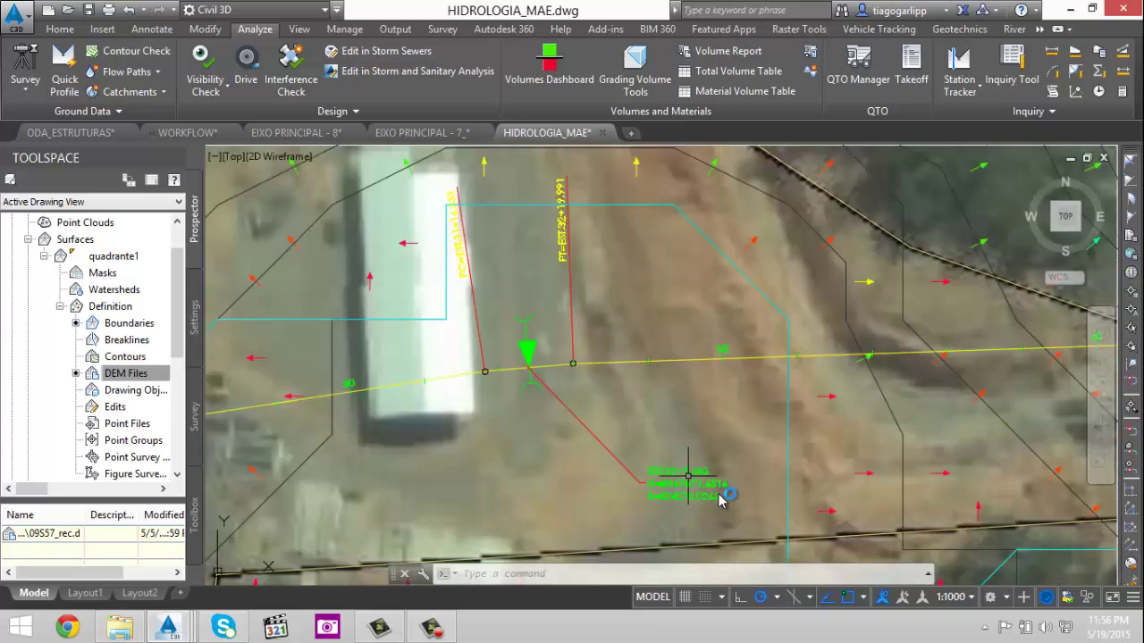
scroll(725, 498, "up", 2)
middle_click_drag(728, 499, 757, 437)
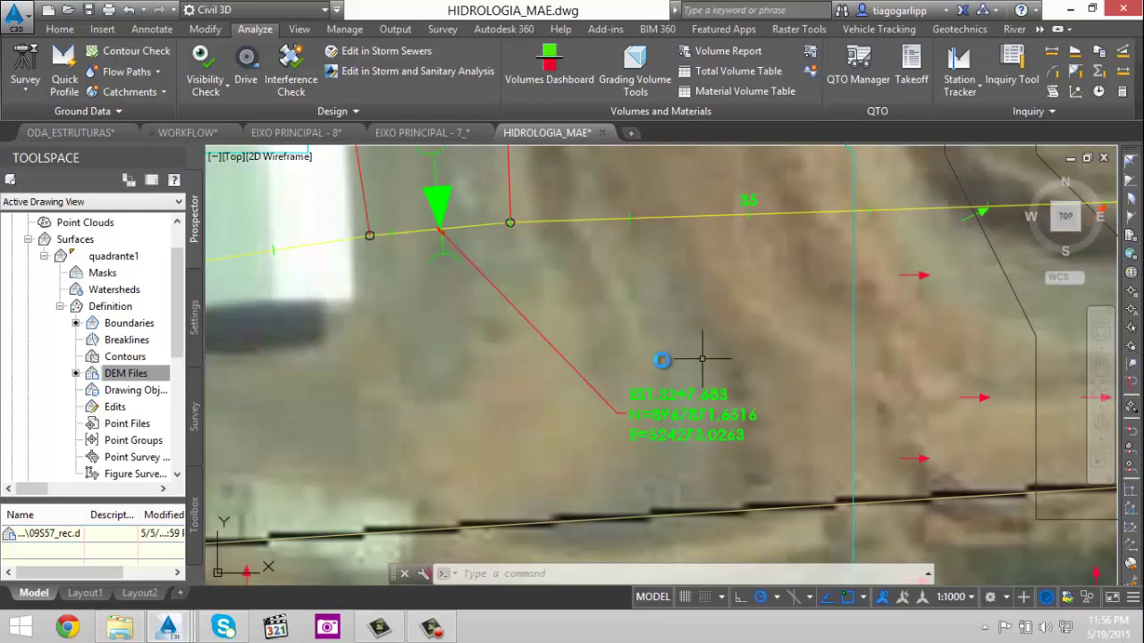
scroll(667, 374, "down", 2)
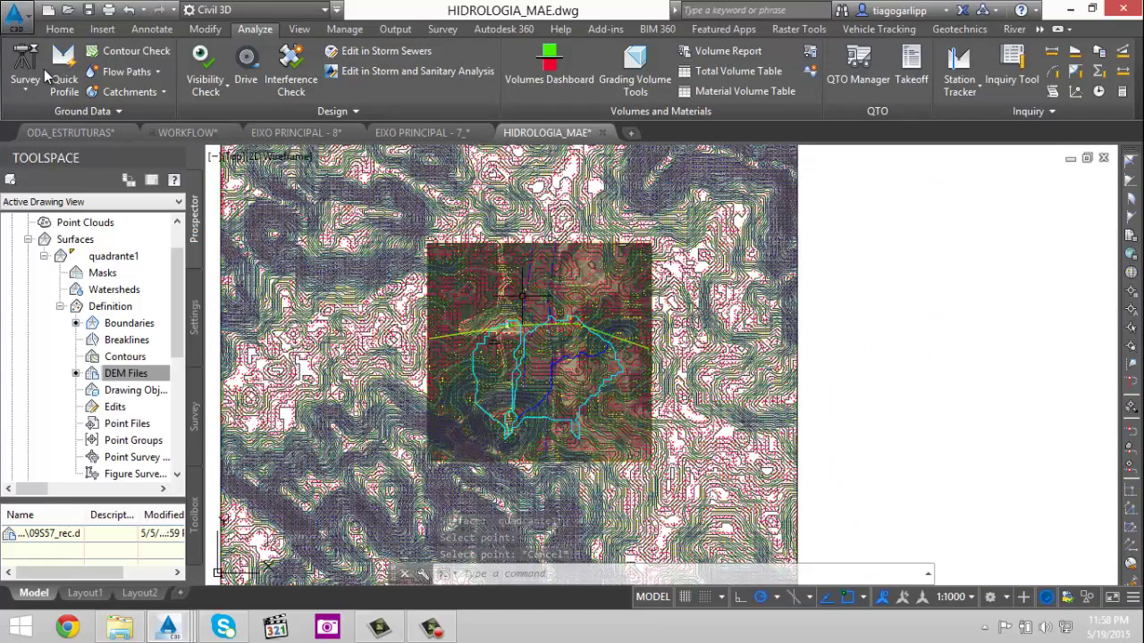
left_click(15, 15)
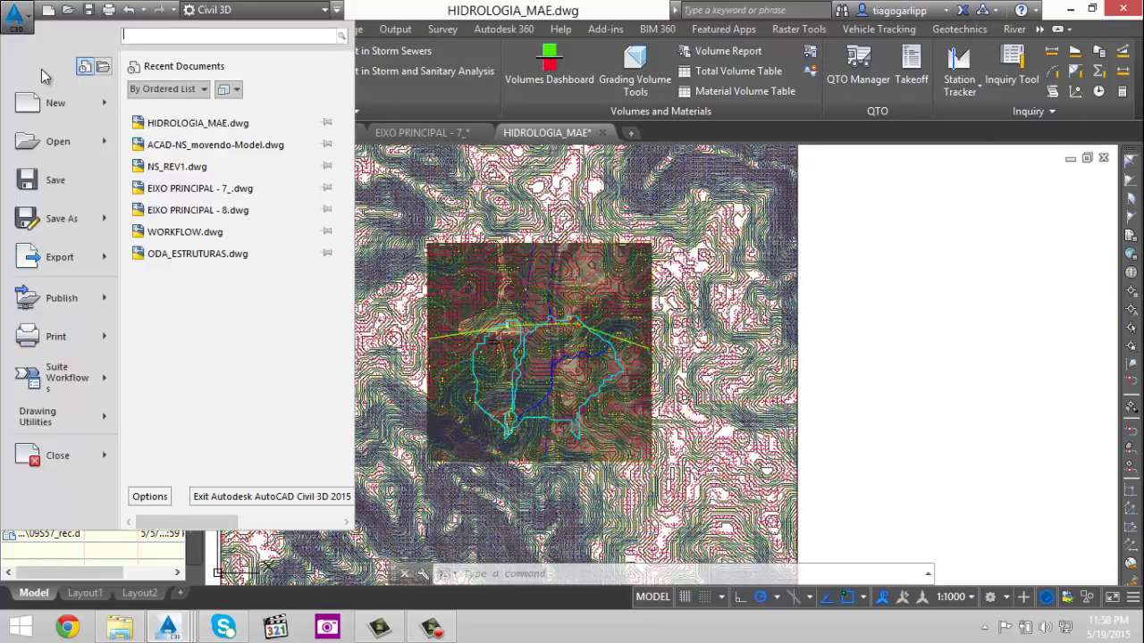
left_click(38, 117)
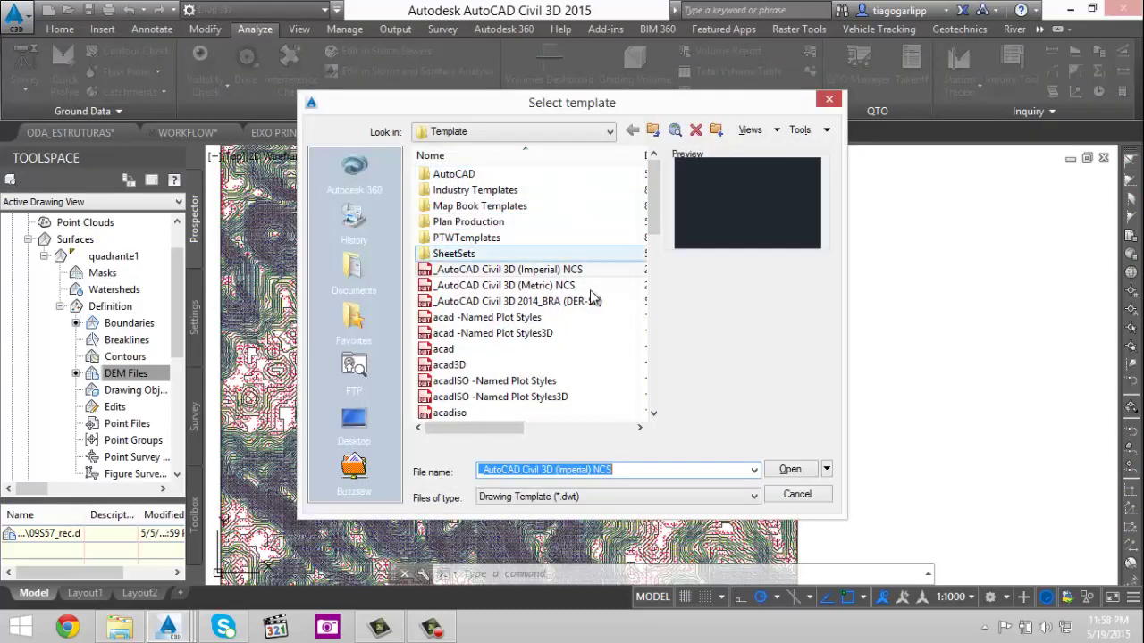
left_click(516, 131)
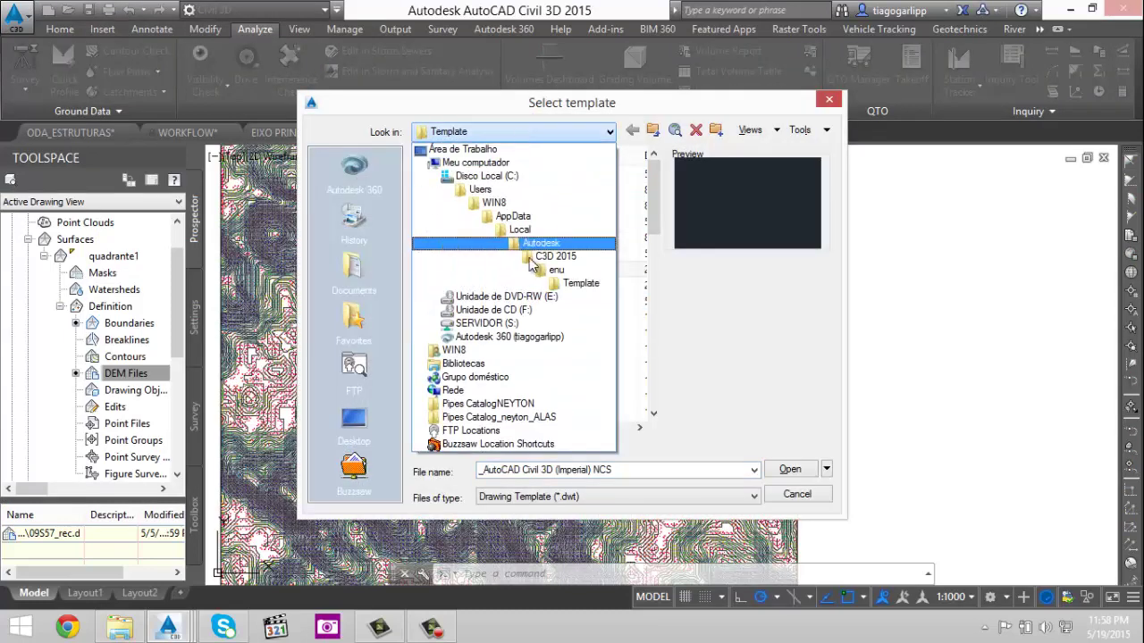
left_click(508, 323)
double_click(530, 177)
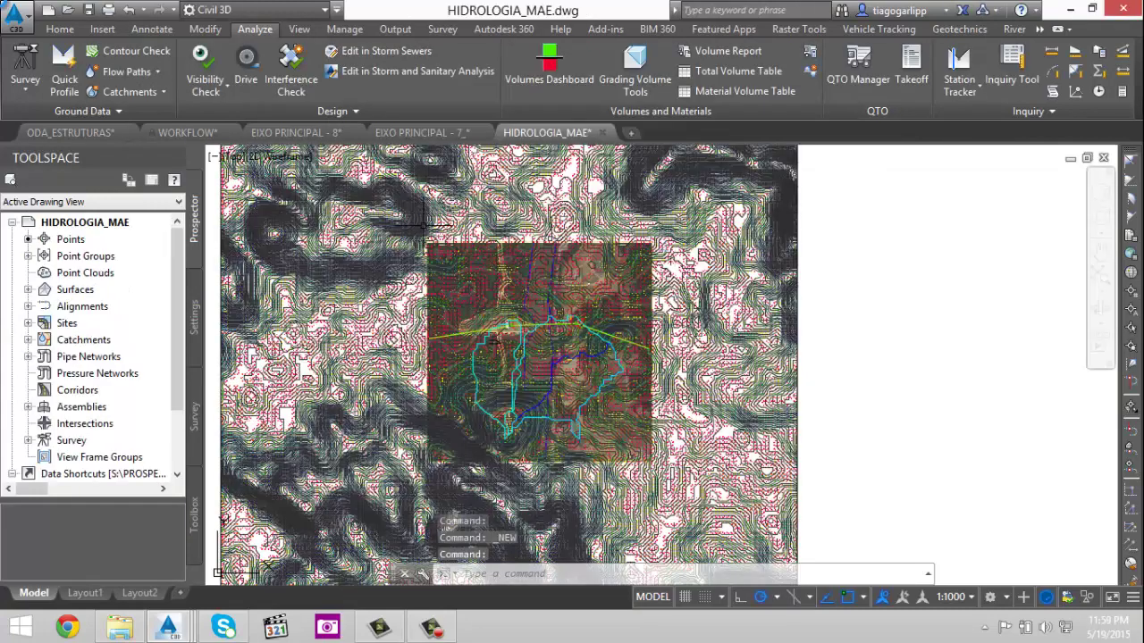
- Create a new drawing from the template _AutoCAD Civil 3D (Metric) NCS and bring up the Raster Tools
left_click(44, 100)
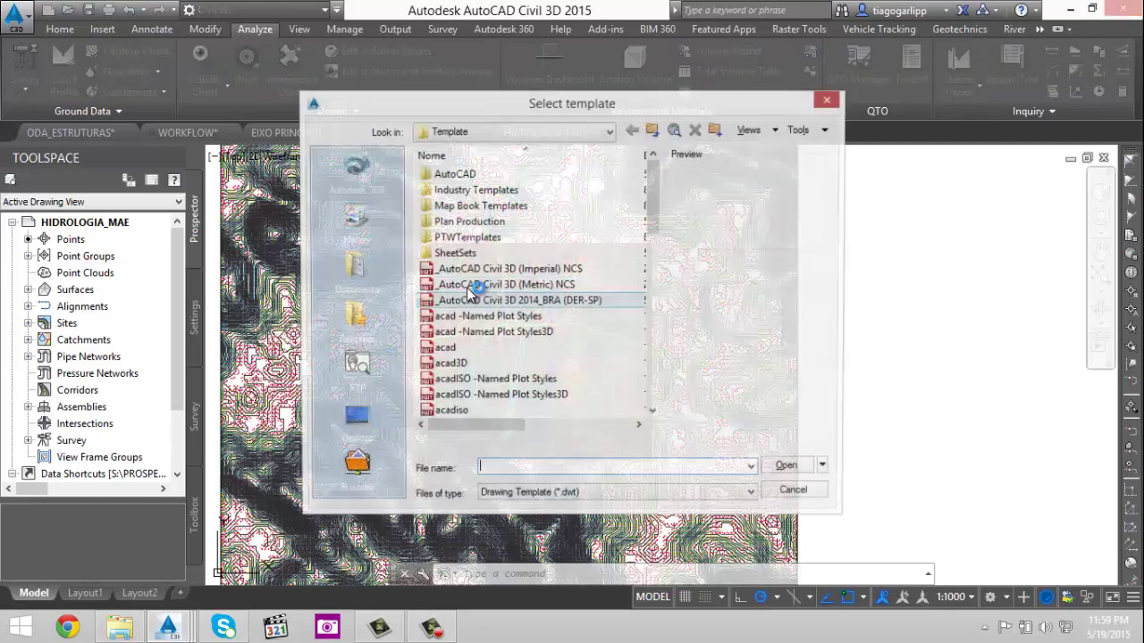
double_click(501, 284)
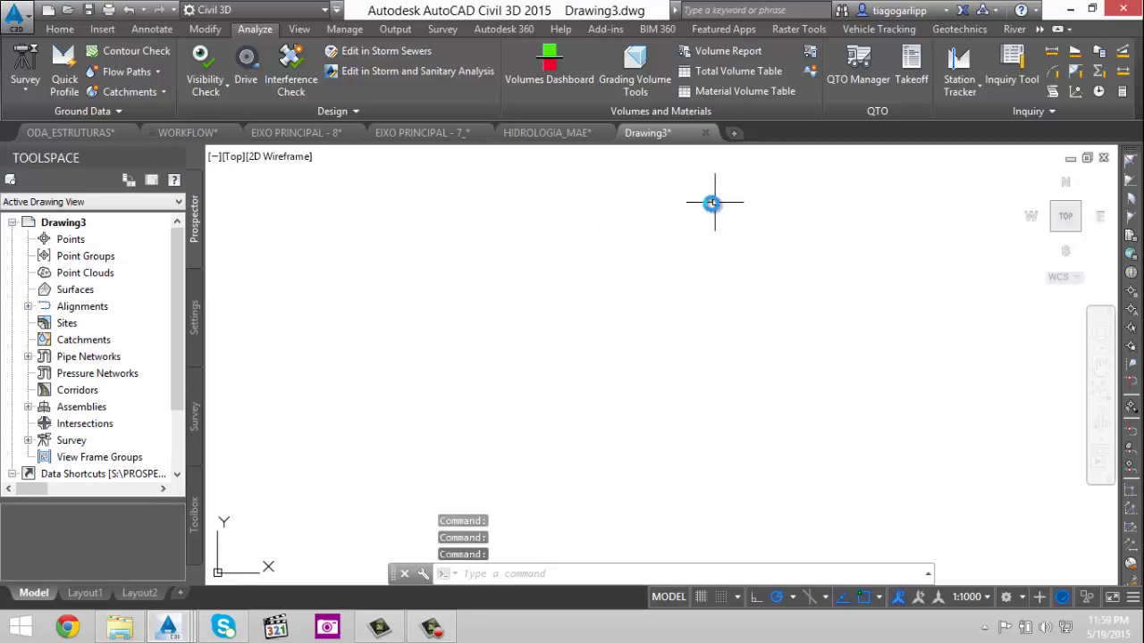
left_click(1041, 30)
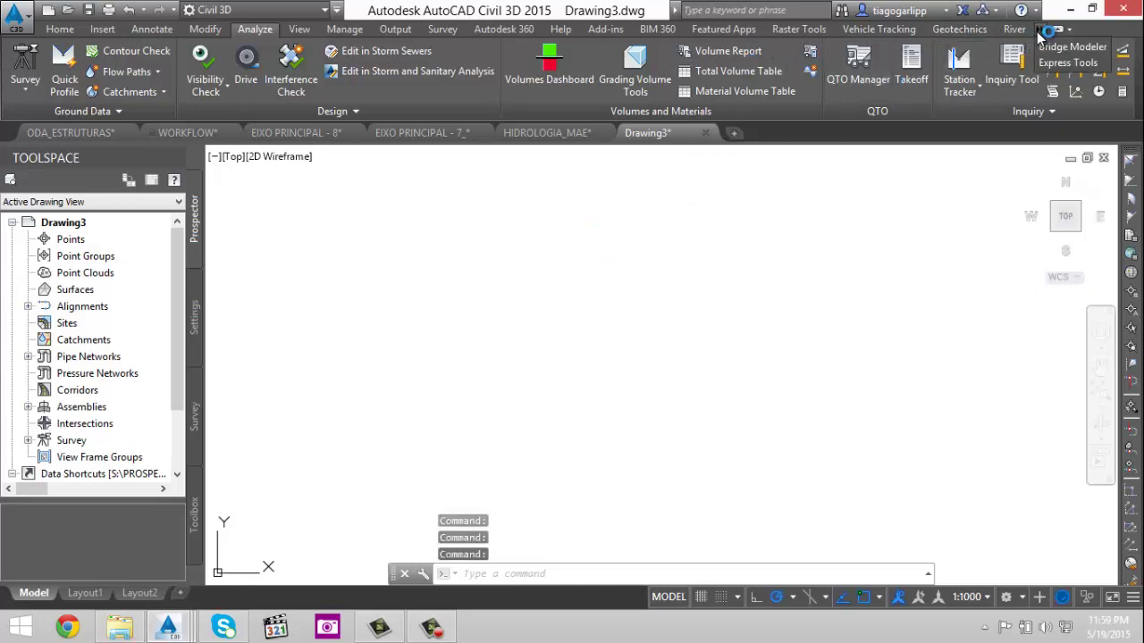
left_click(784, 33)
left_click(795, 29)
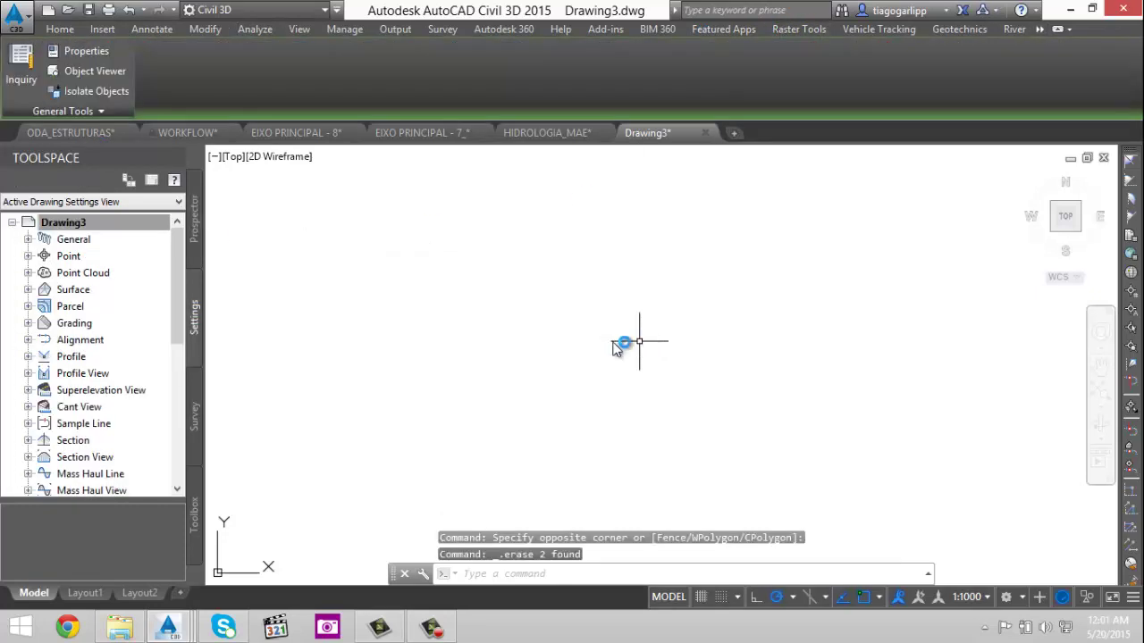
- Open the new drawing's settings at its units and zone and show the coordinate system categories
left_click(76, 224)
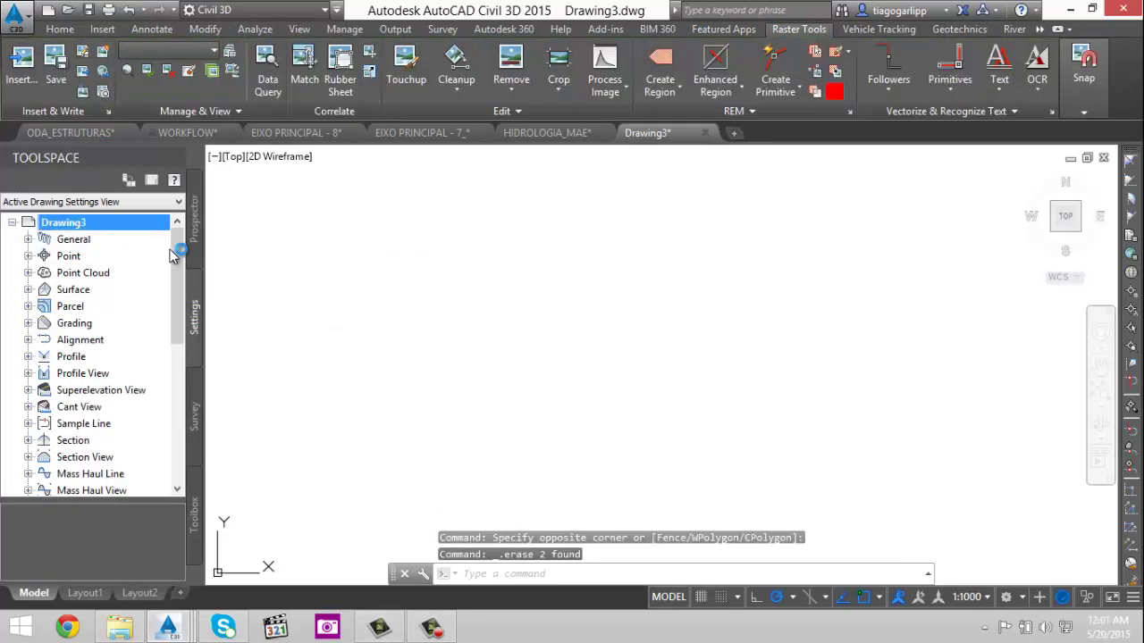
right_click(88, 221)
left_click(134, 225)
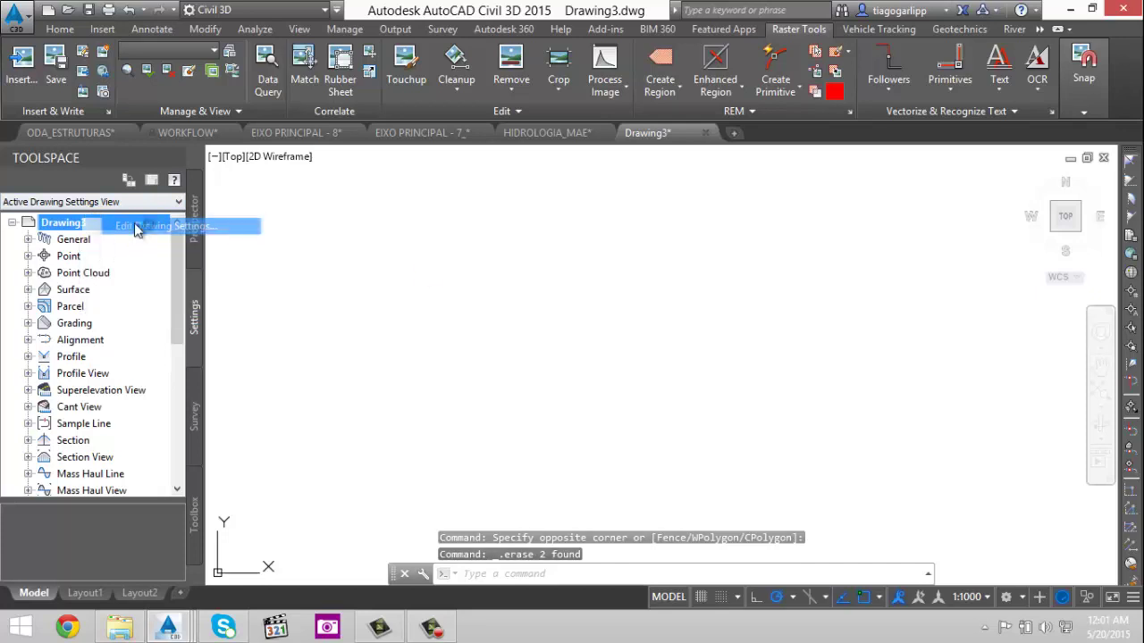
left_click(660, 255)
left_click(659, 255)
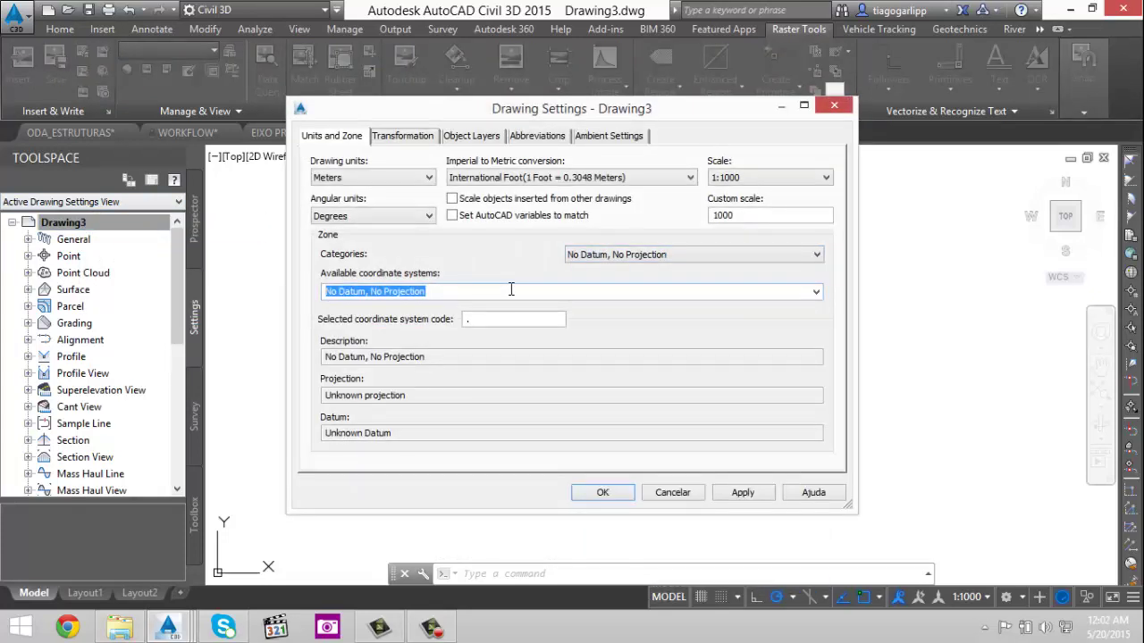
- Assign the drawing's coordinate system using code LL84 (WGS84 datum, Latitude-Longitude; Degrees)
type("L")
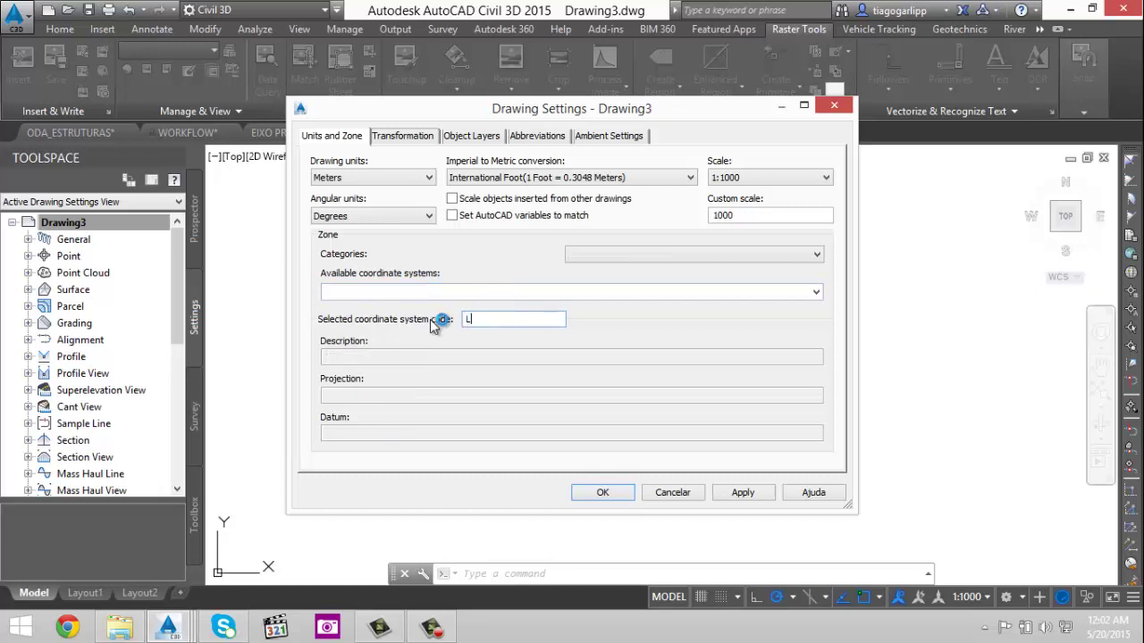
type("L84")
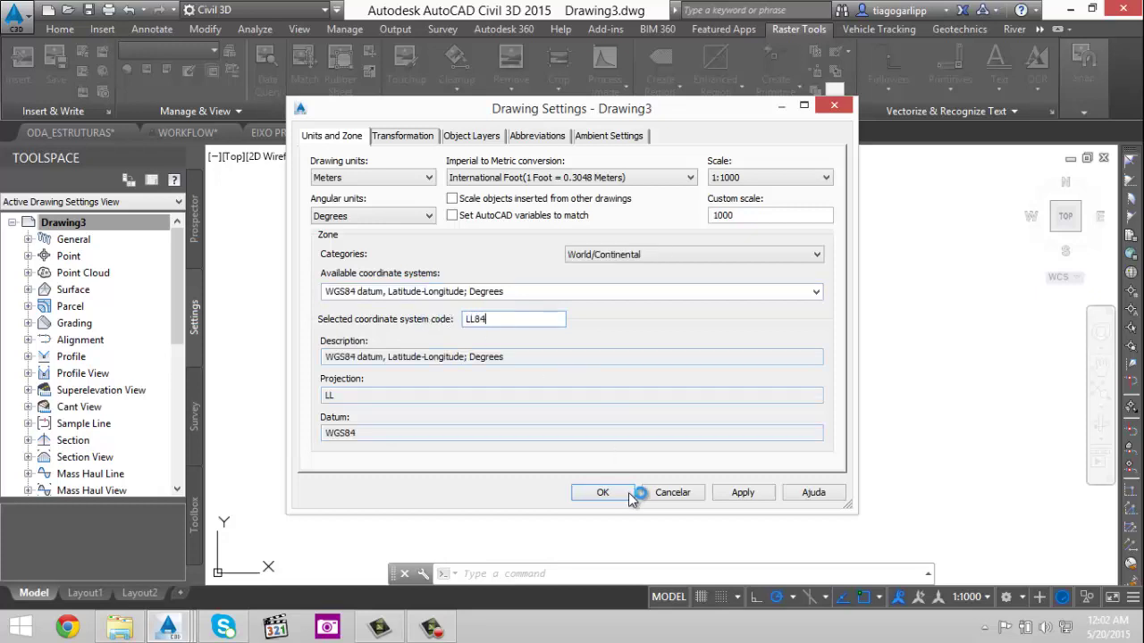
left_click(604, 492)
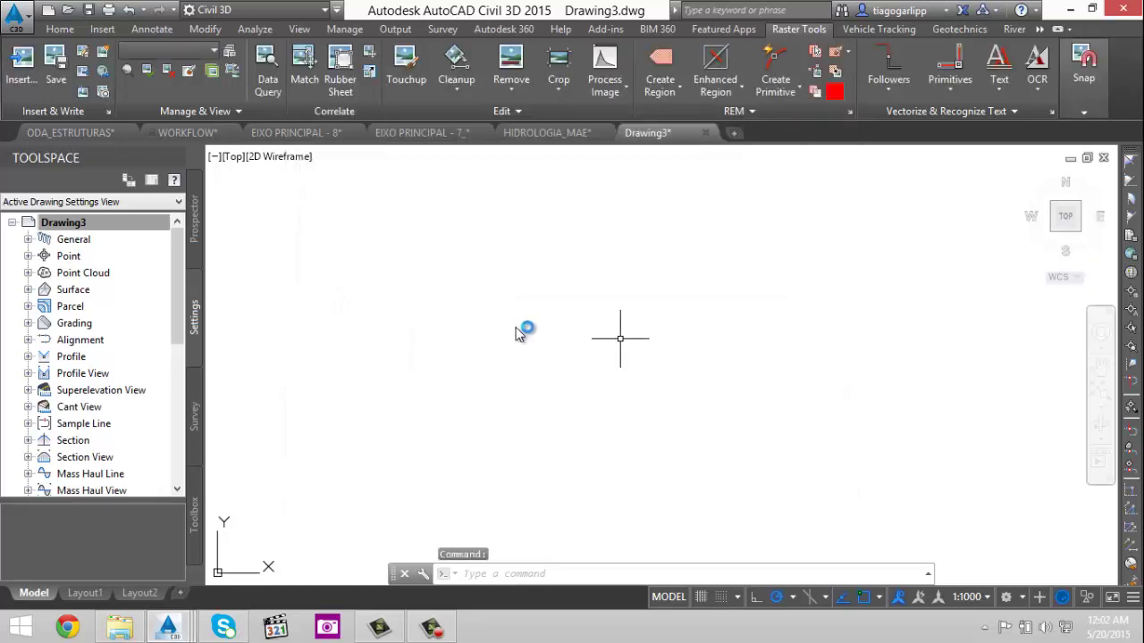
- Insert the 09S57_ZN TIFF image from the SRTM folder with the insertion wizard, using the Standard color map and the image file correlation
left_click(19, 79)
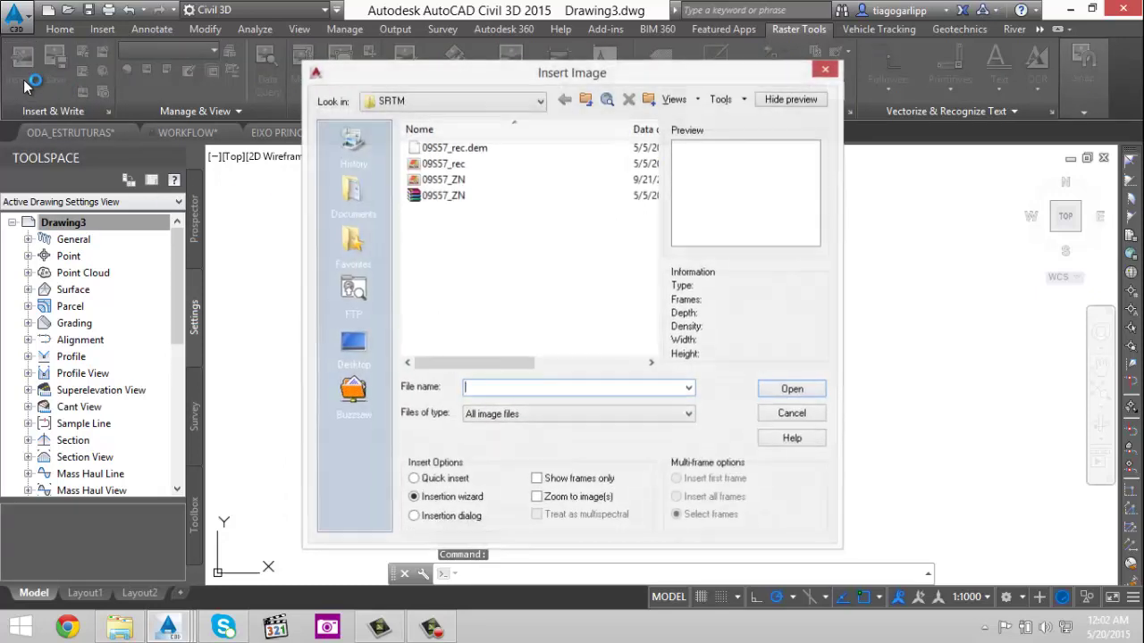
left_click(465, 182)
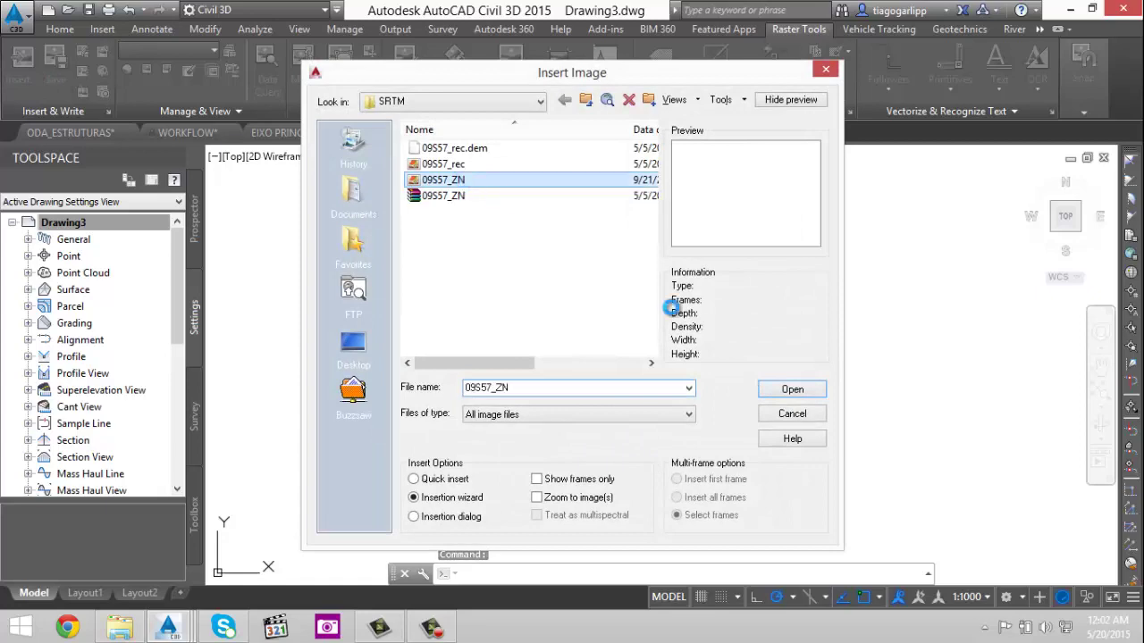
left_click(790, 388)
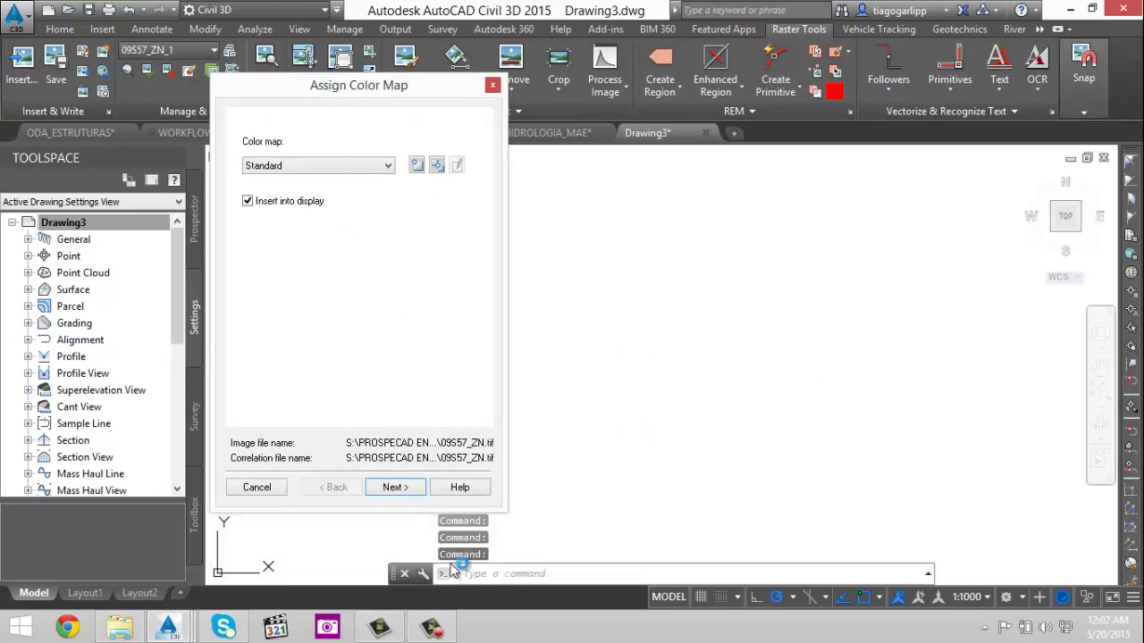
left_click(393, 487)
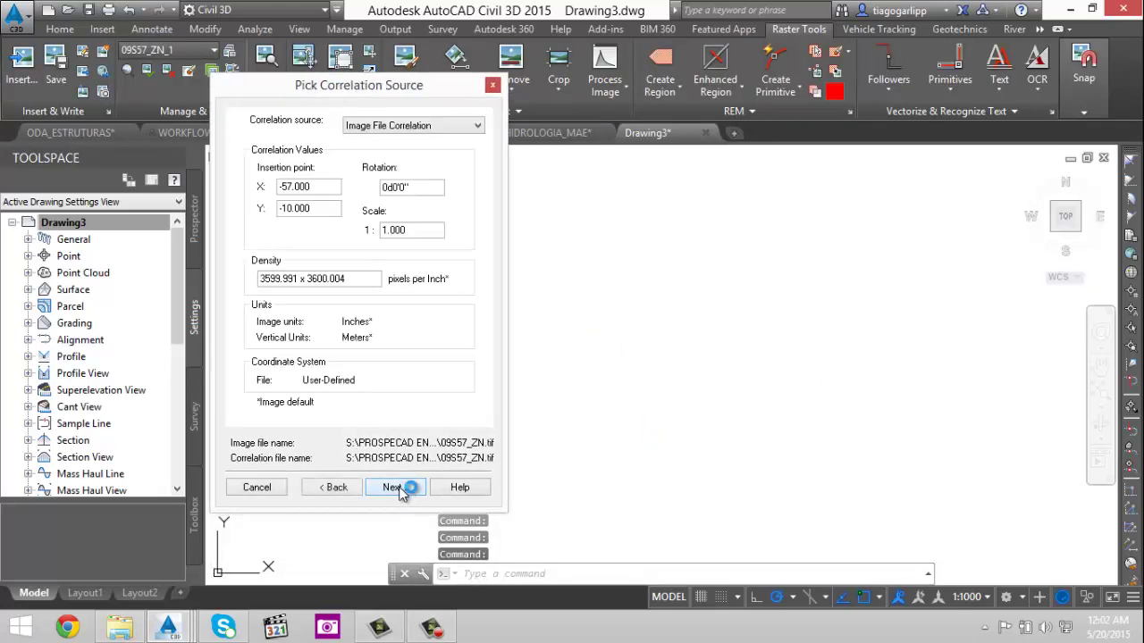
double_click(286, 186)
left_click(297, 185)
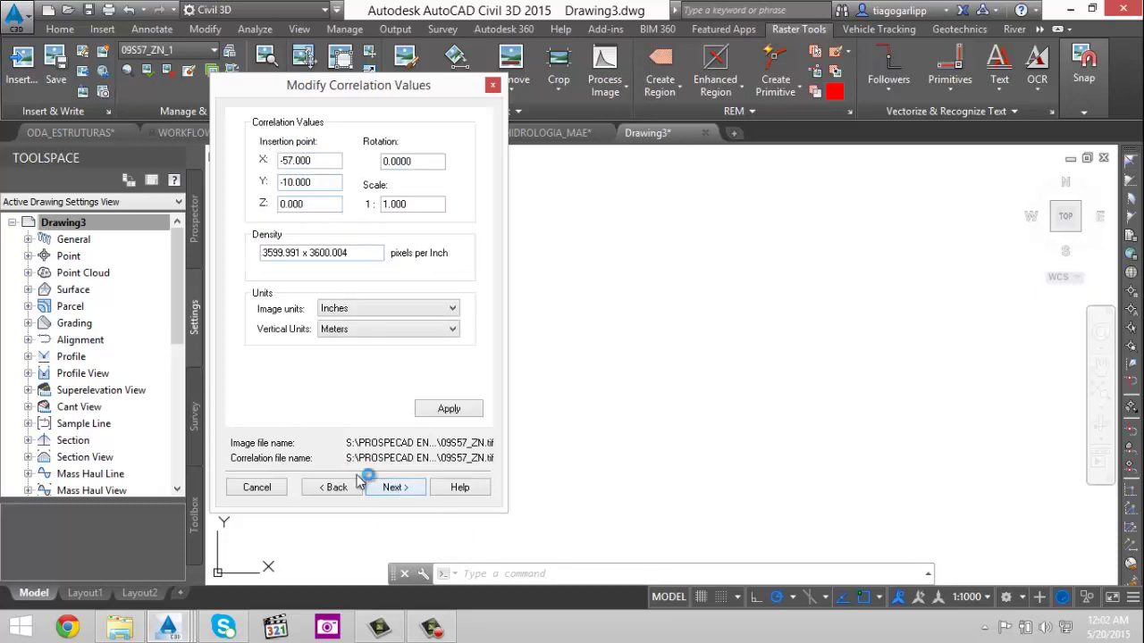
left_click(393, 488)
left_click(393, 488)
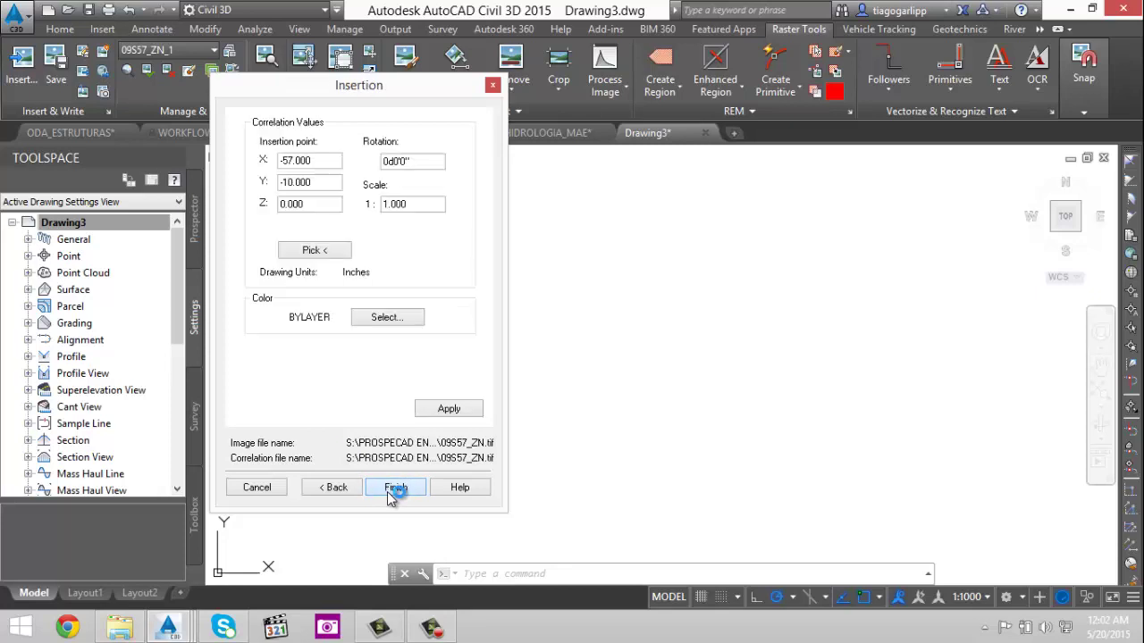
left_click(393, 488)
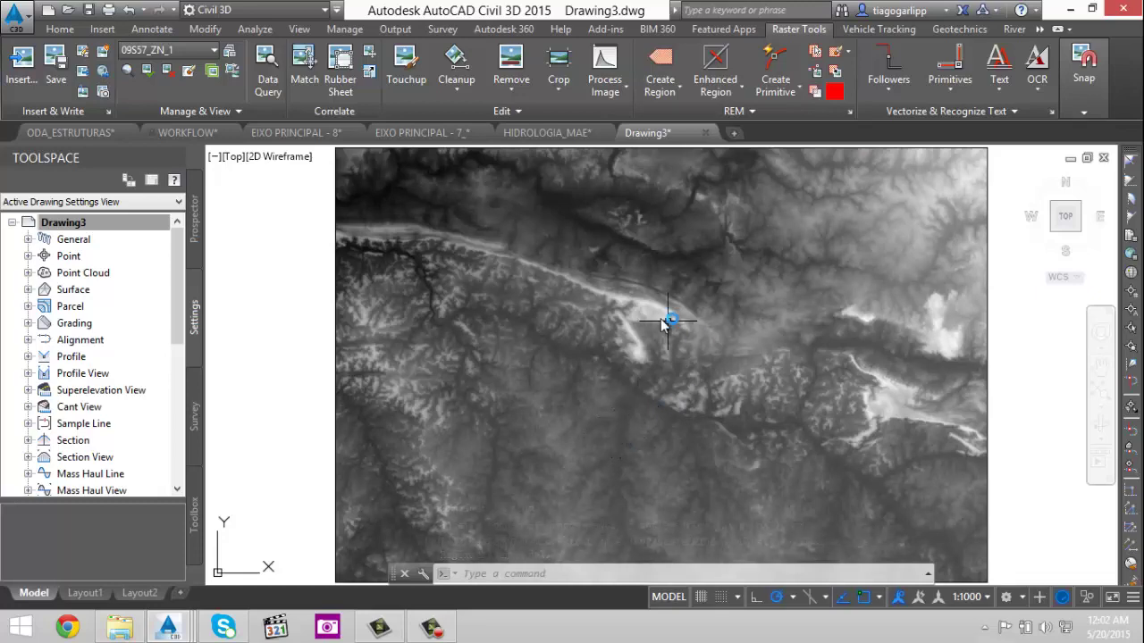
- Draw a small rectangle around the area of interest in the lower-left part of the elevation image
scroll(577, 384, "up", 3)
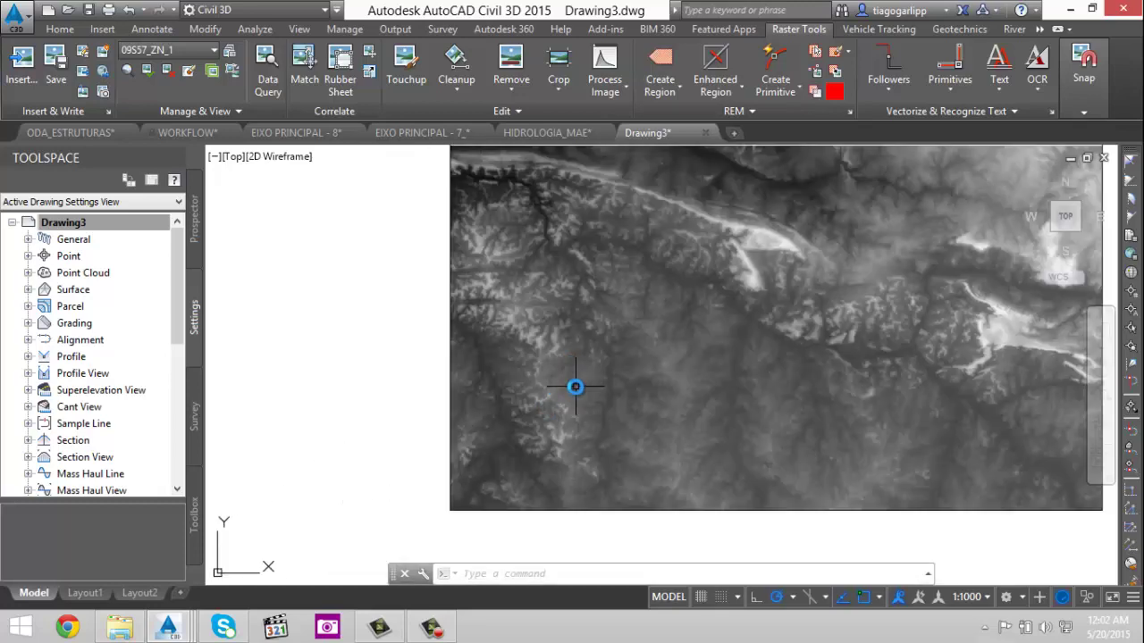
type("rec")
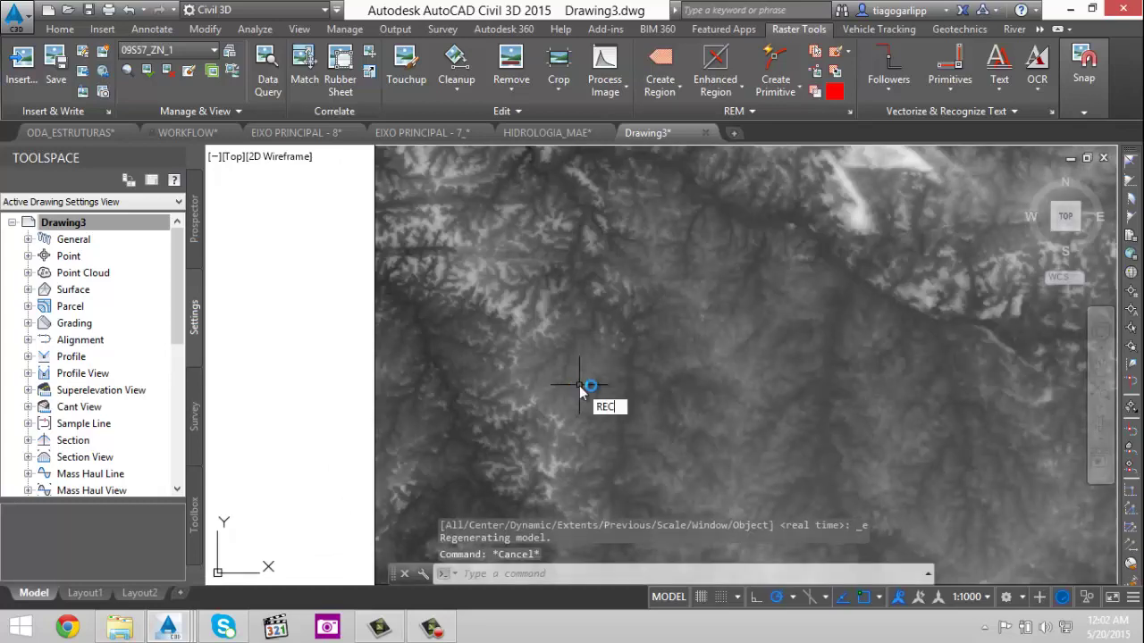
key("Return")
left_click(518, 442)
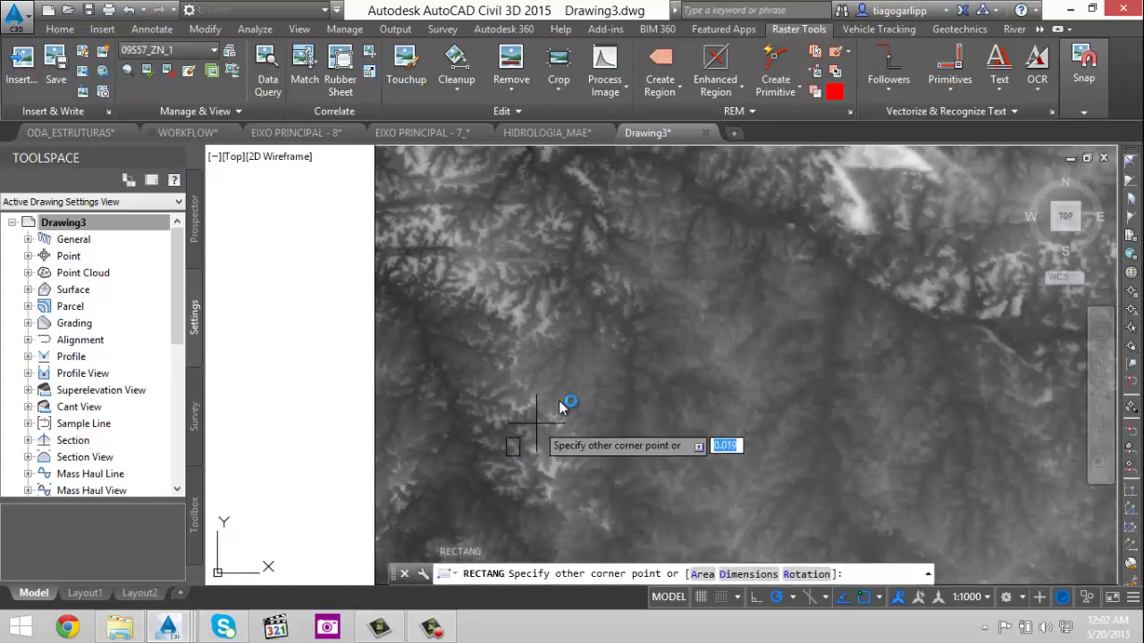
left_click(615, 352)
- Crop the elevation image to the drawn rectangle with a rectangular region snapped to its corners, proceeding despite the image warnings
left_click(560, 89)
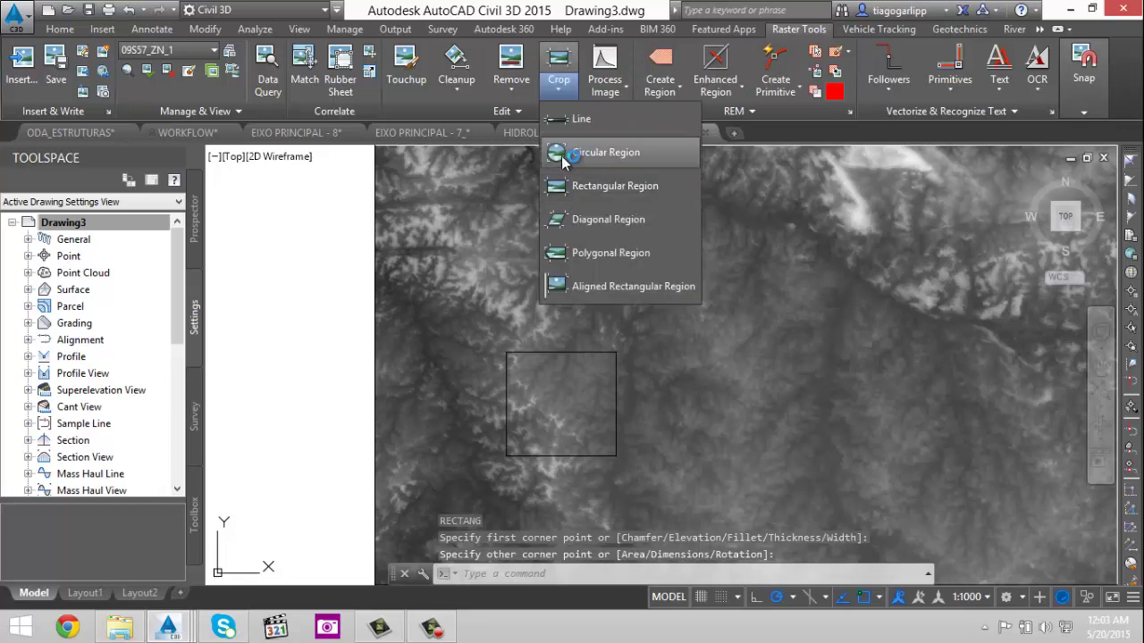
left_click(585, 187)
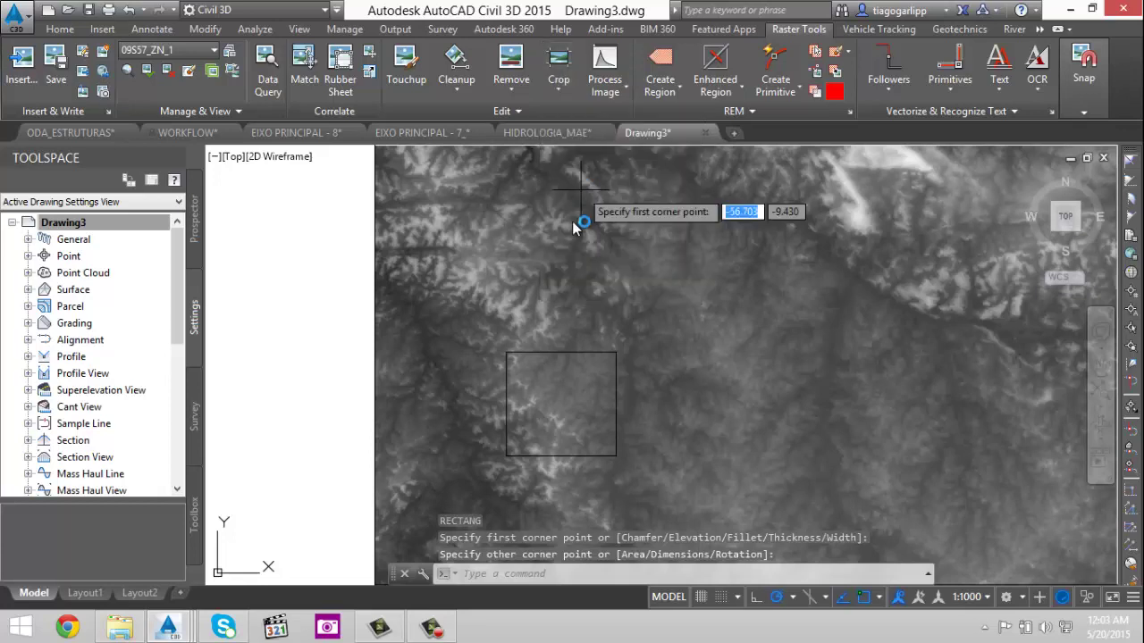
left_click(506, 456)
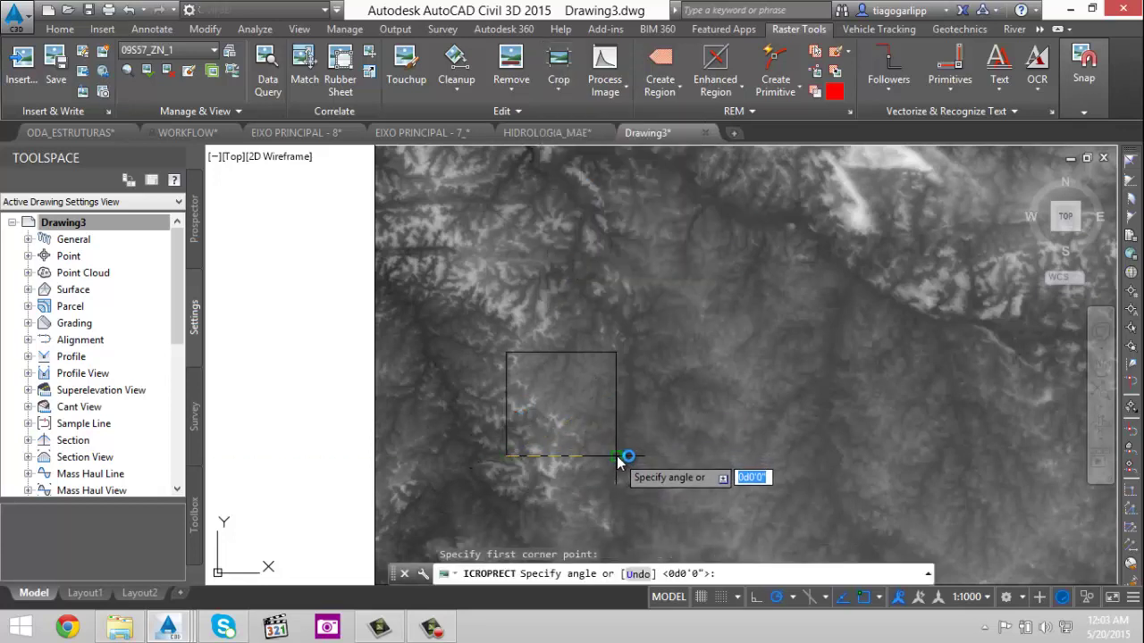
left_click(617, 455)
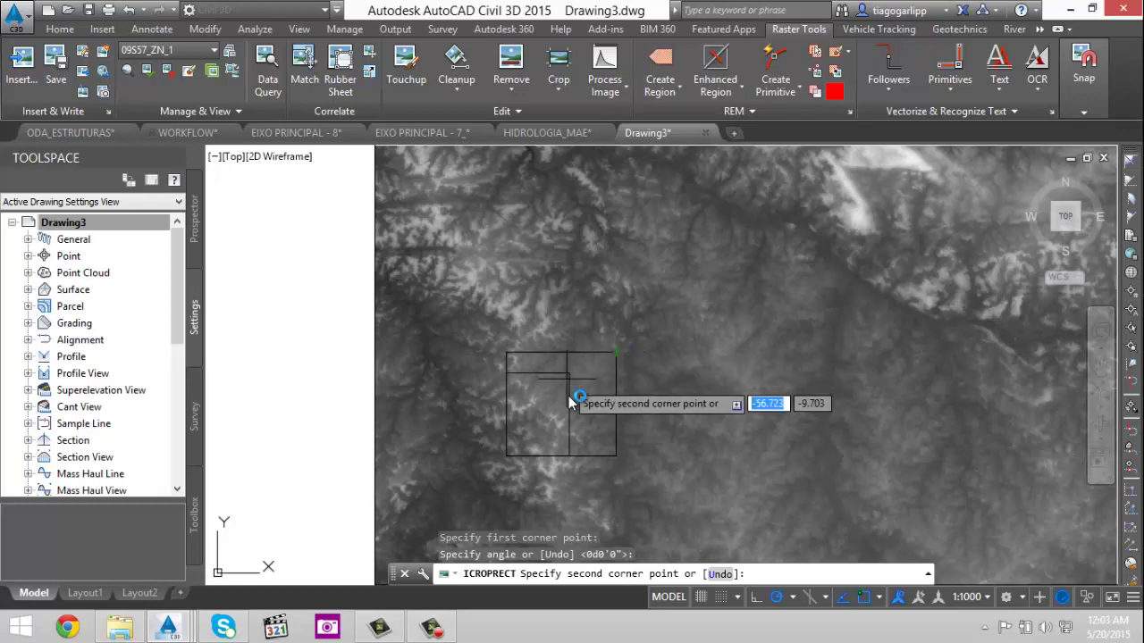
left_click(617, 353)
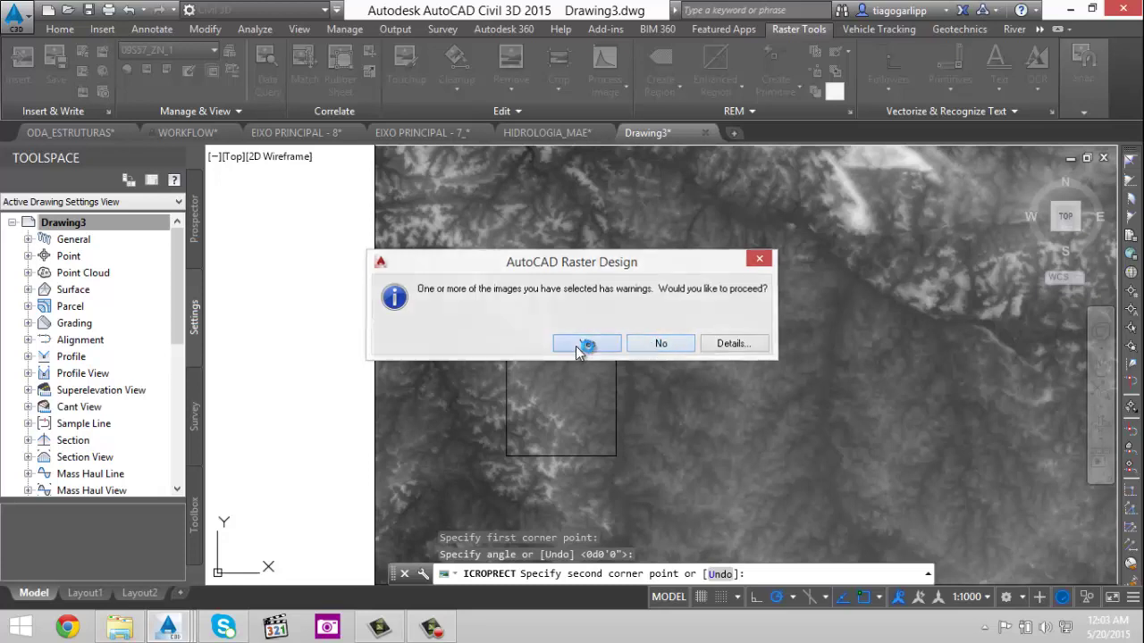
left_click(575, 346)
key("Escape")
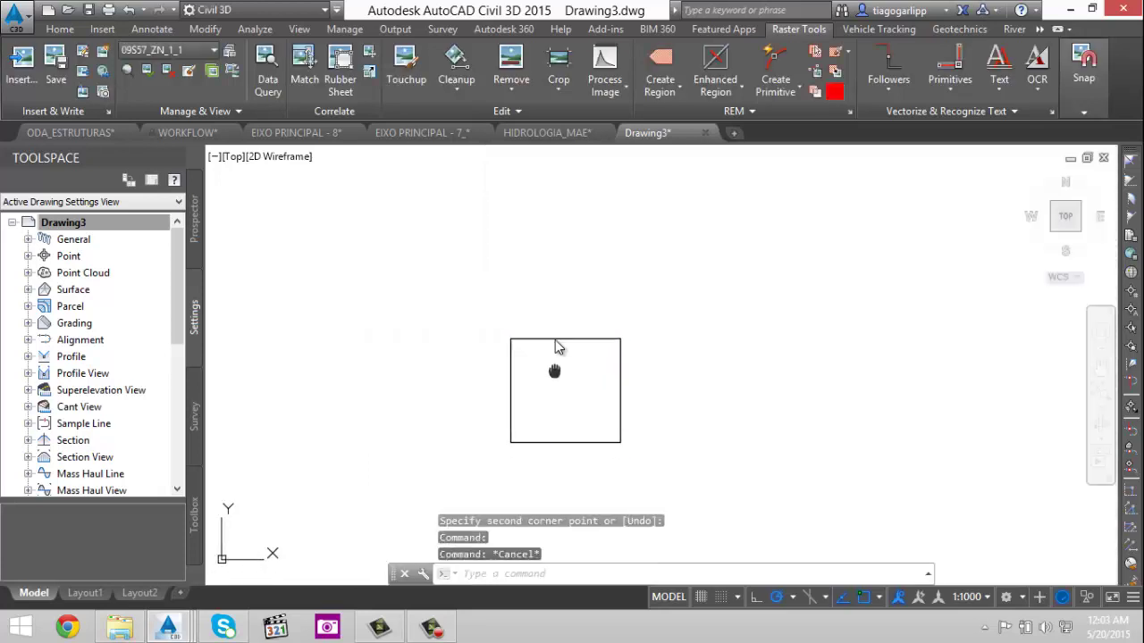
scroll(556, 339, "up", 1)
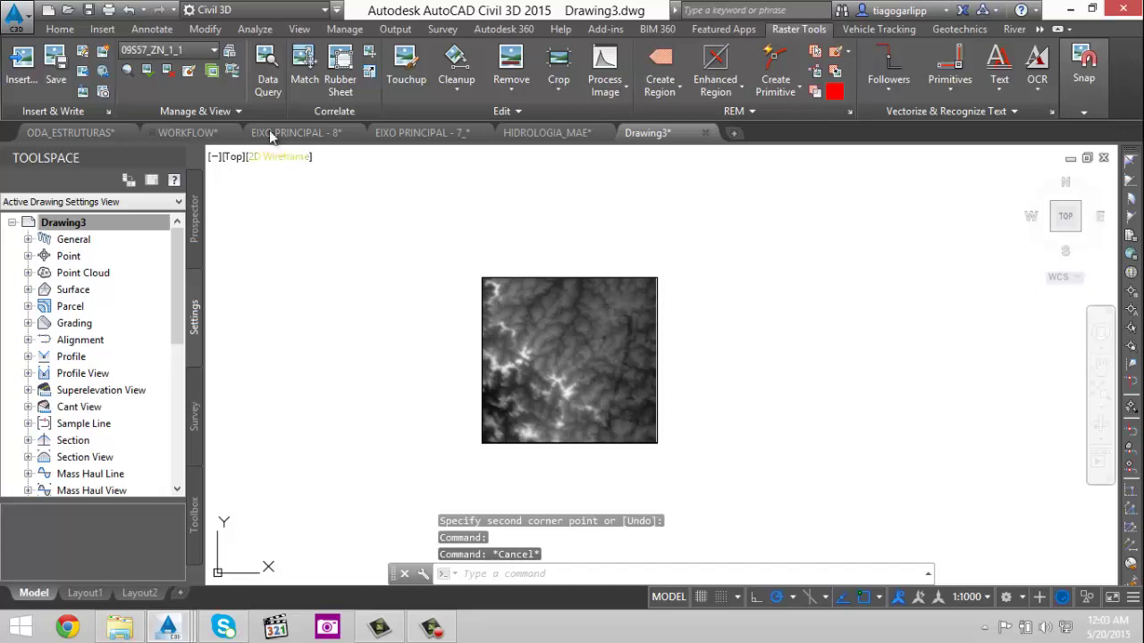
- Export the cropped image to the SRTM folder as 09S57_REC2 in USGS Digital Elevation Model (*.dem) format
left_click(85, 75)
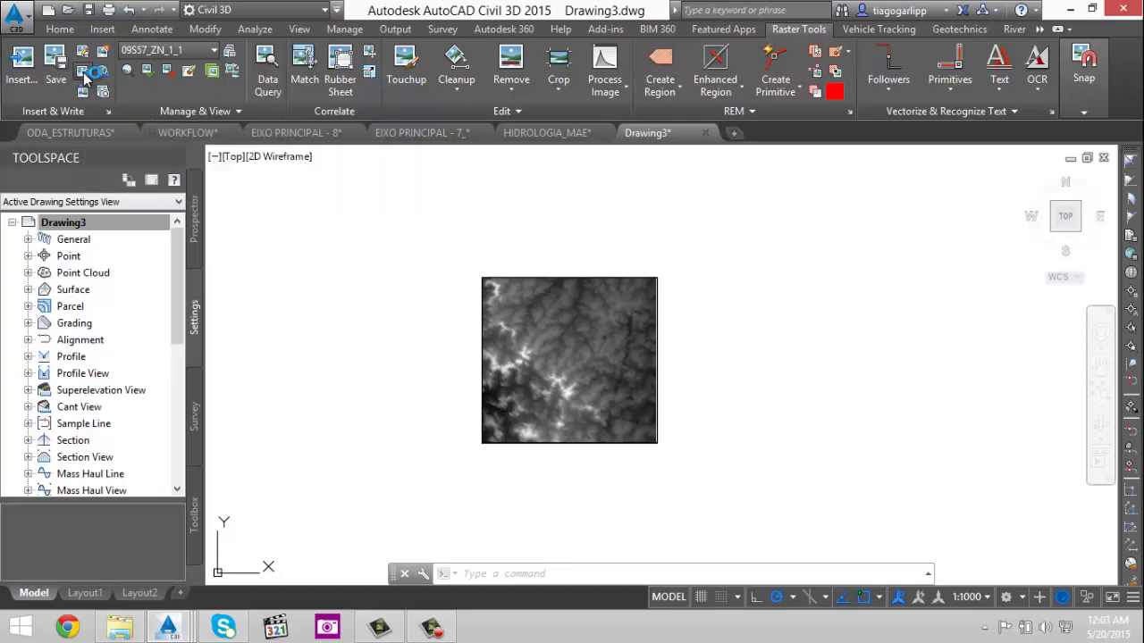
left_click(656, 312)
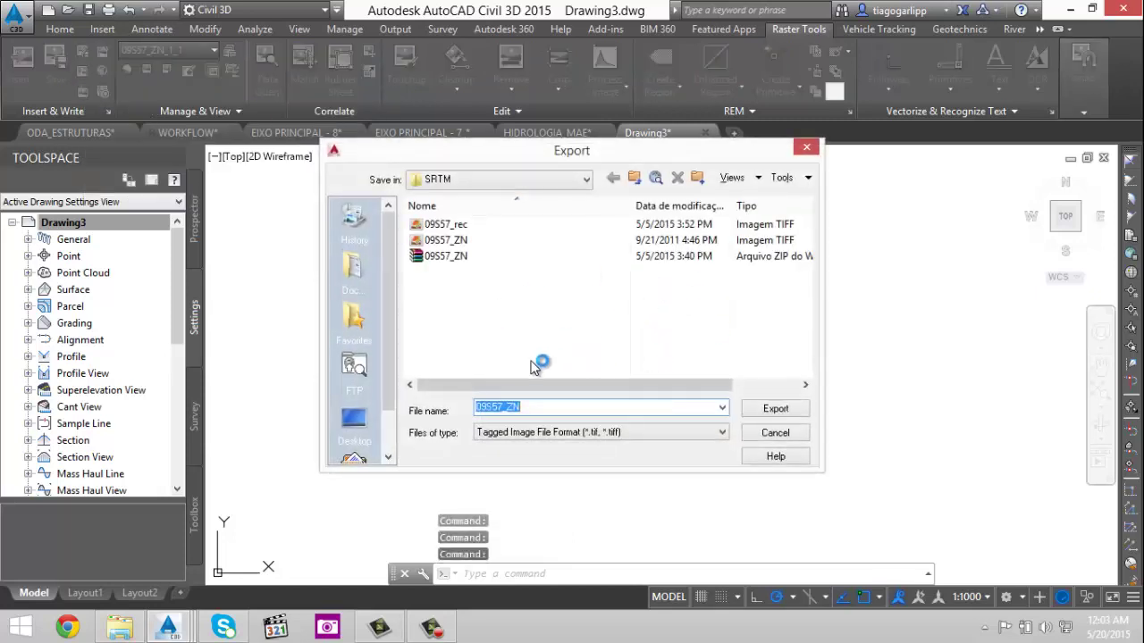
type("REC")
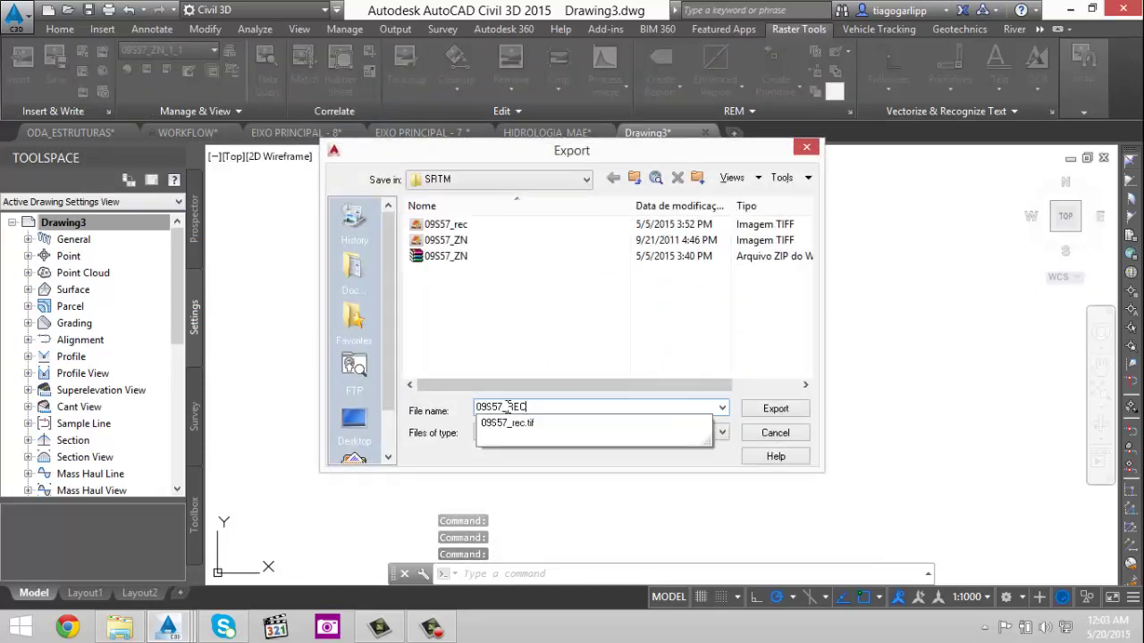
type("2")
left_click(722, 433)
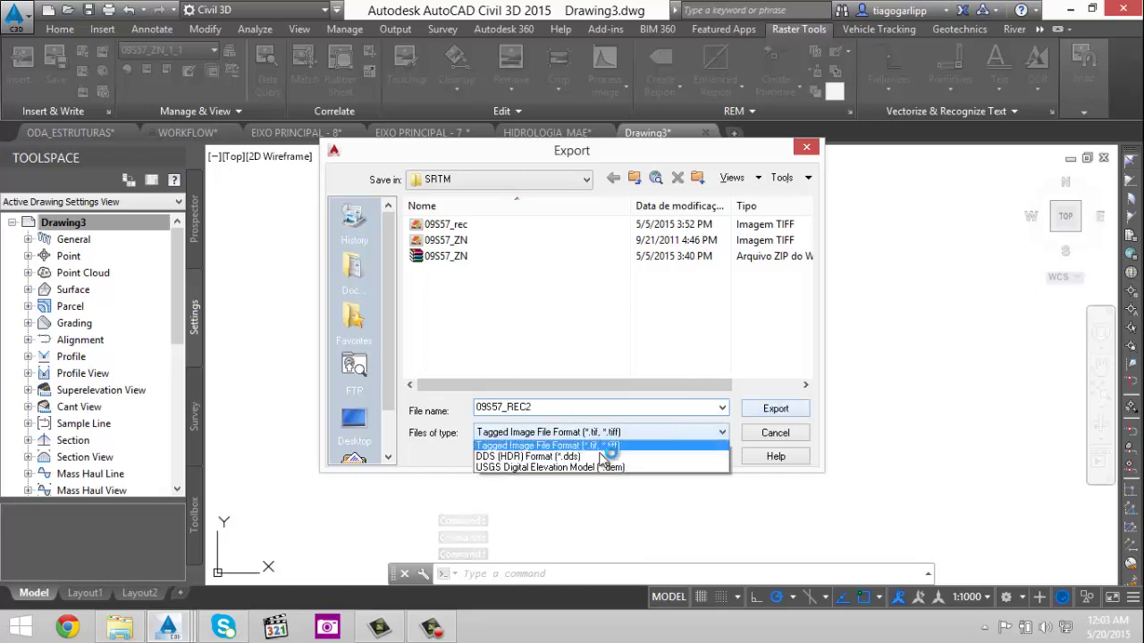
left_click(582, 469)
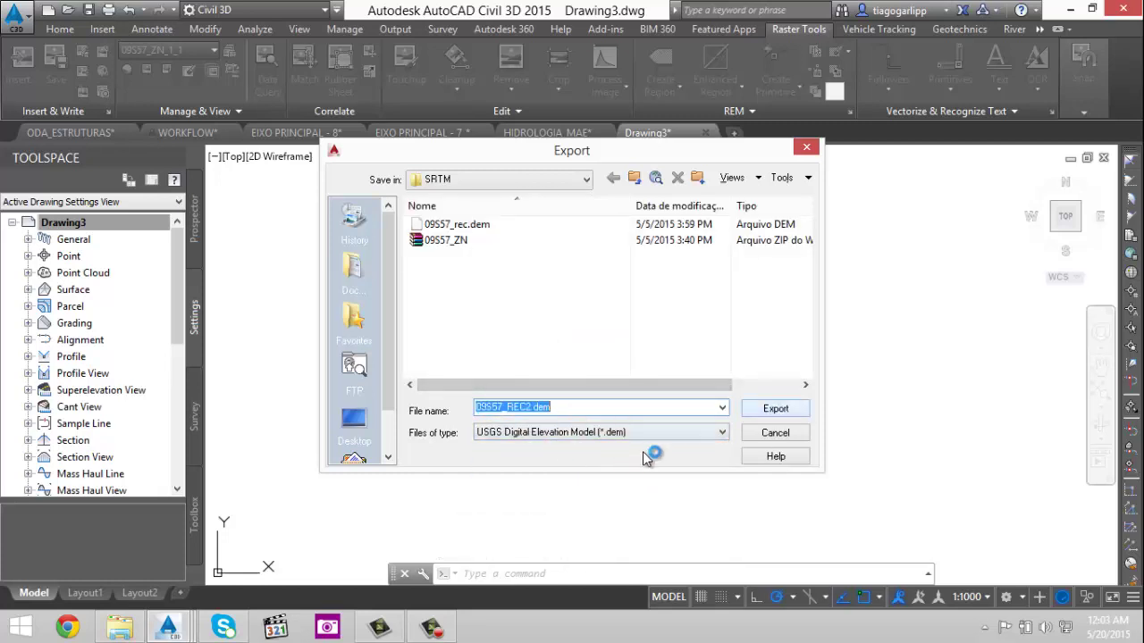
left_click(774, 410)
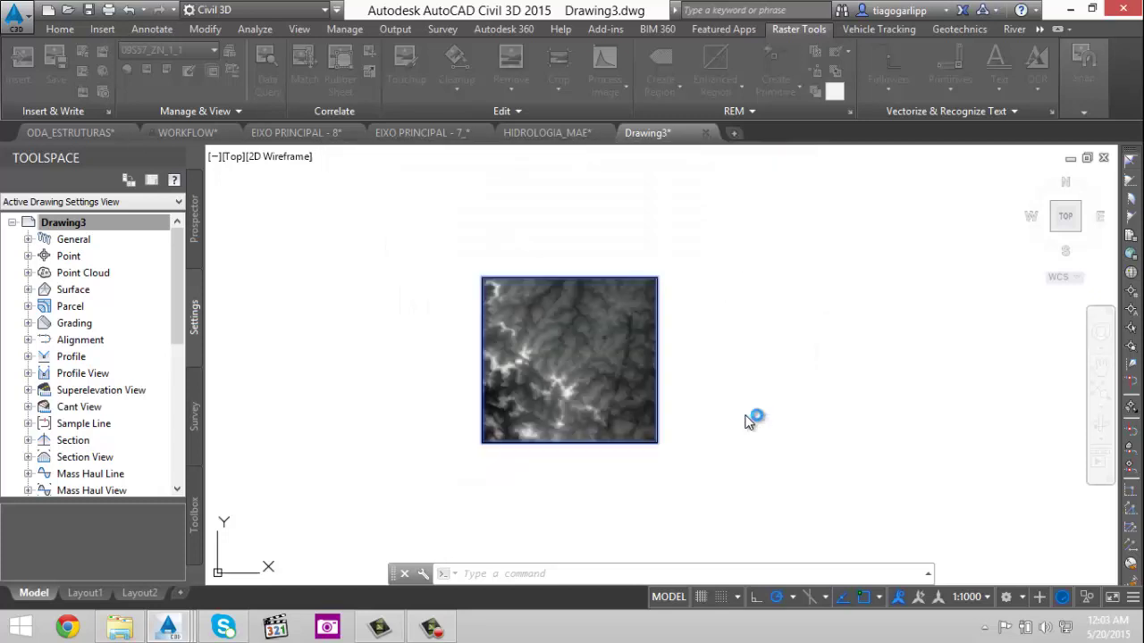
- Add a world file to the export's correlation output, set the vertical units to Meters, and finish the export, dismissing any messages
left_click(382, 331)
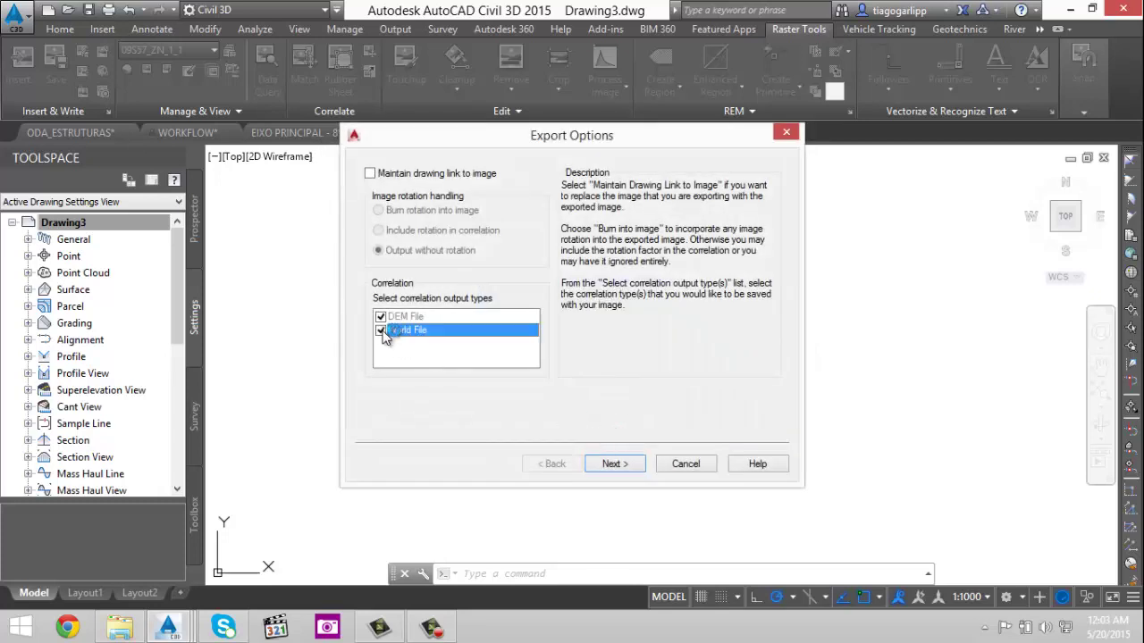
left_click(613, 464)
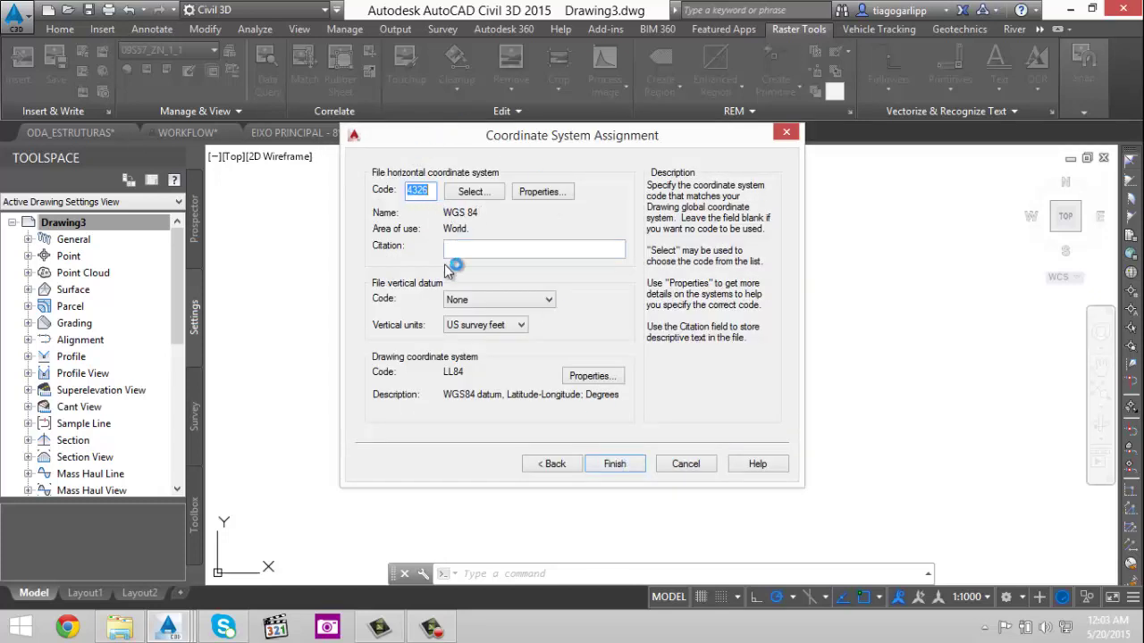
left_click(522, 328)
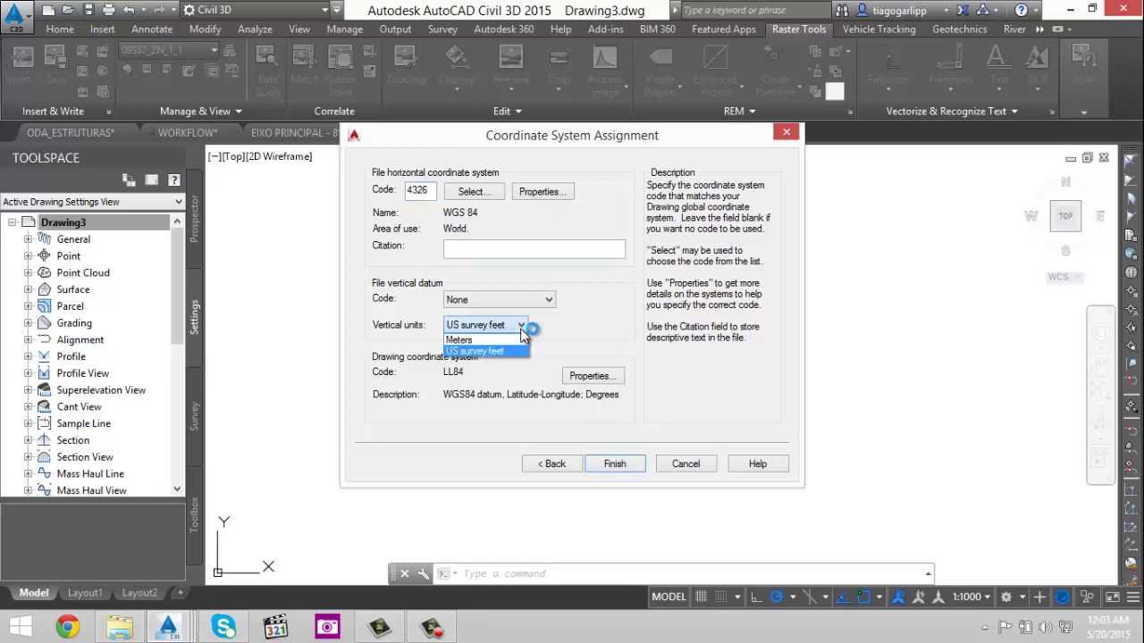
left_click(511, 343)
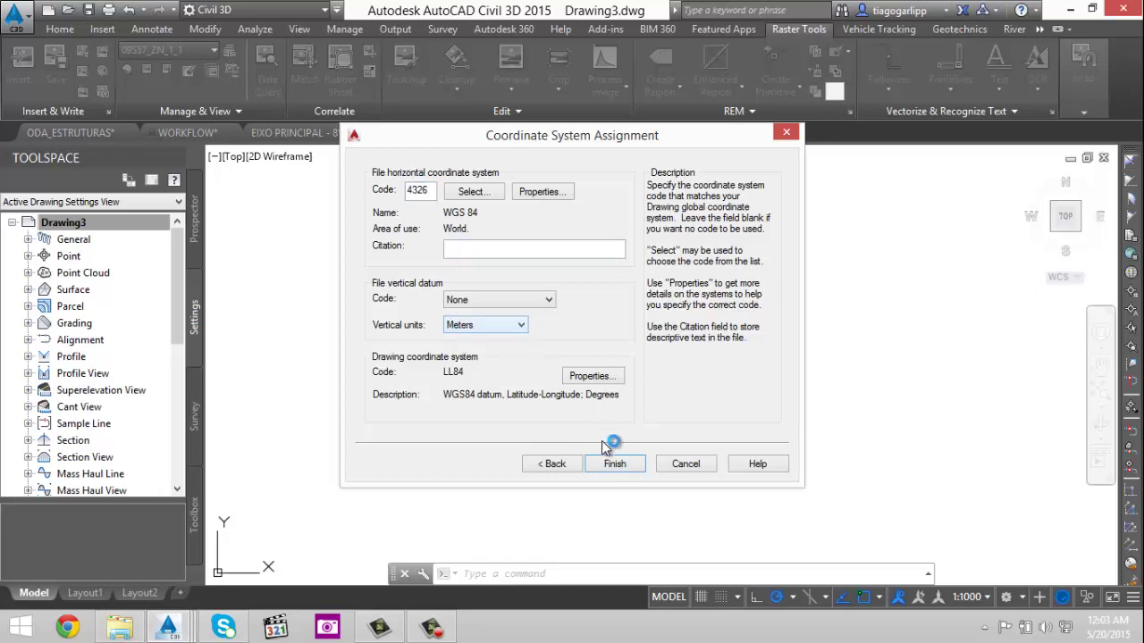
left_click(624, 466)
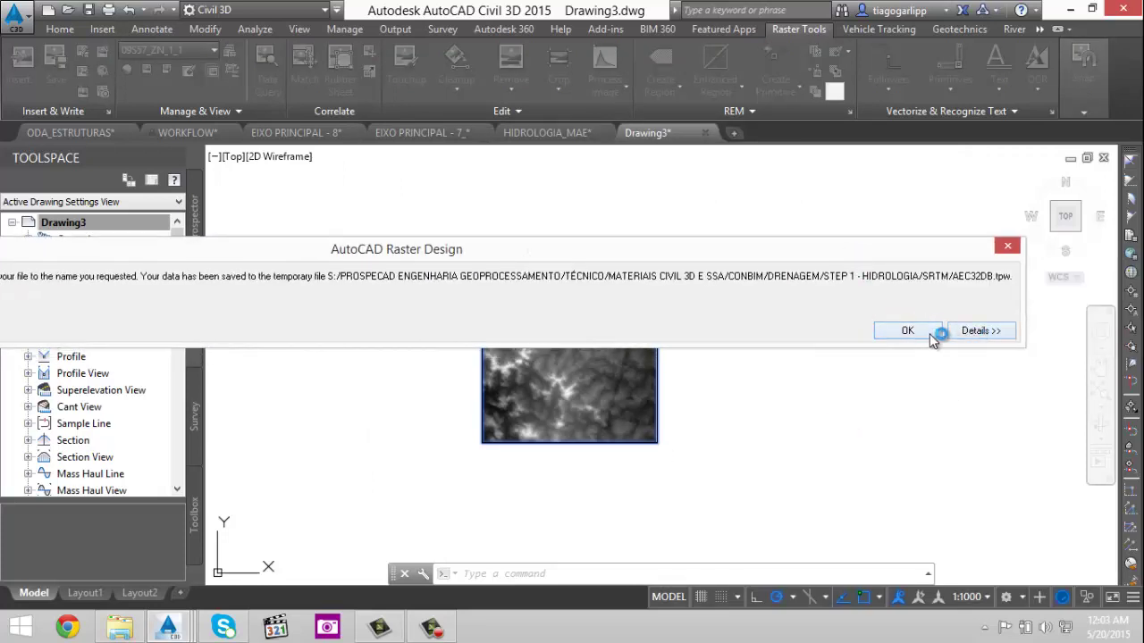
left_click(929, 334)
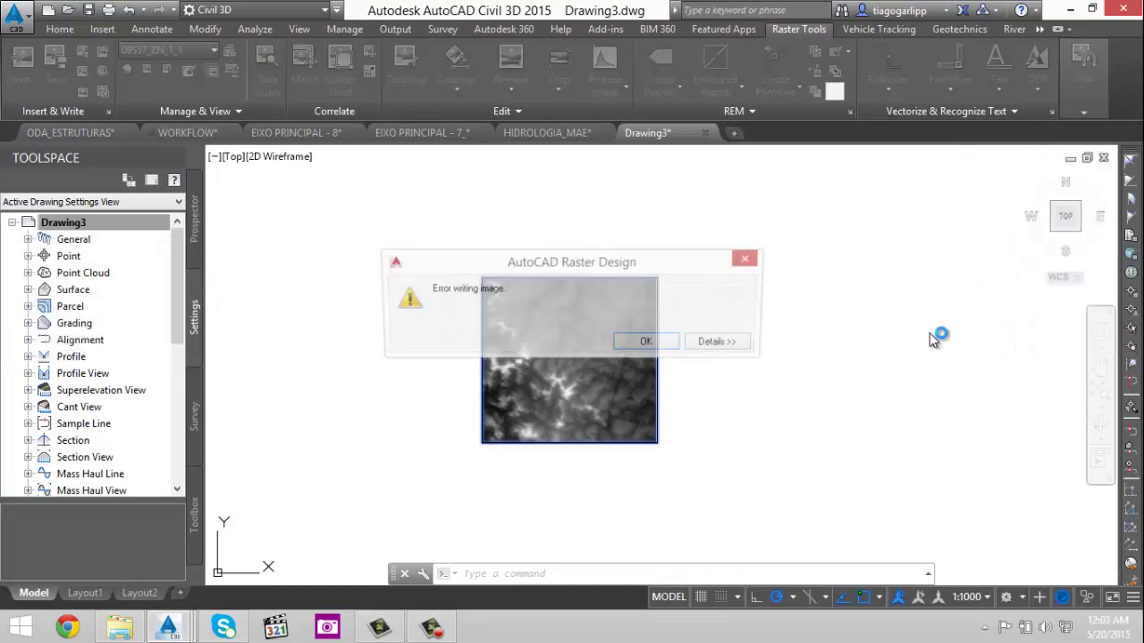
left_click(648, 344)
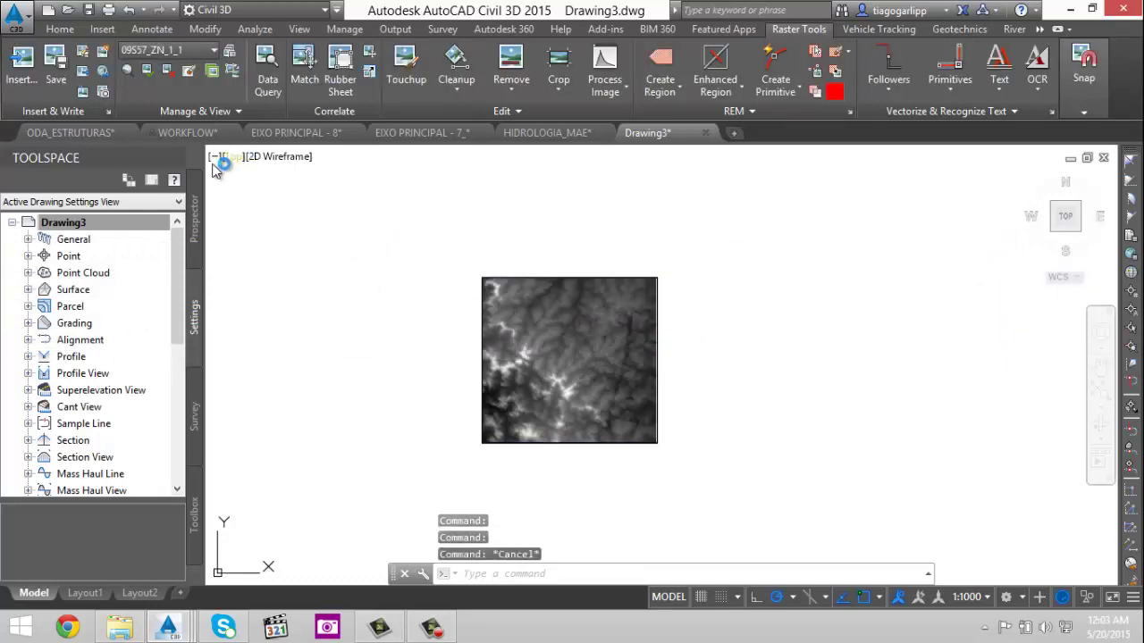
- Create a new drawing from the _AutoCAD Civil 3D (Metric) NCS template
left_click(43, 99)
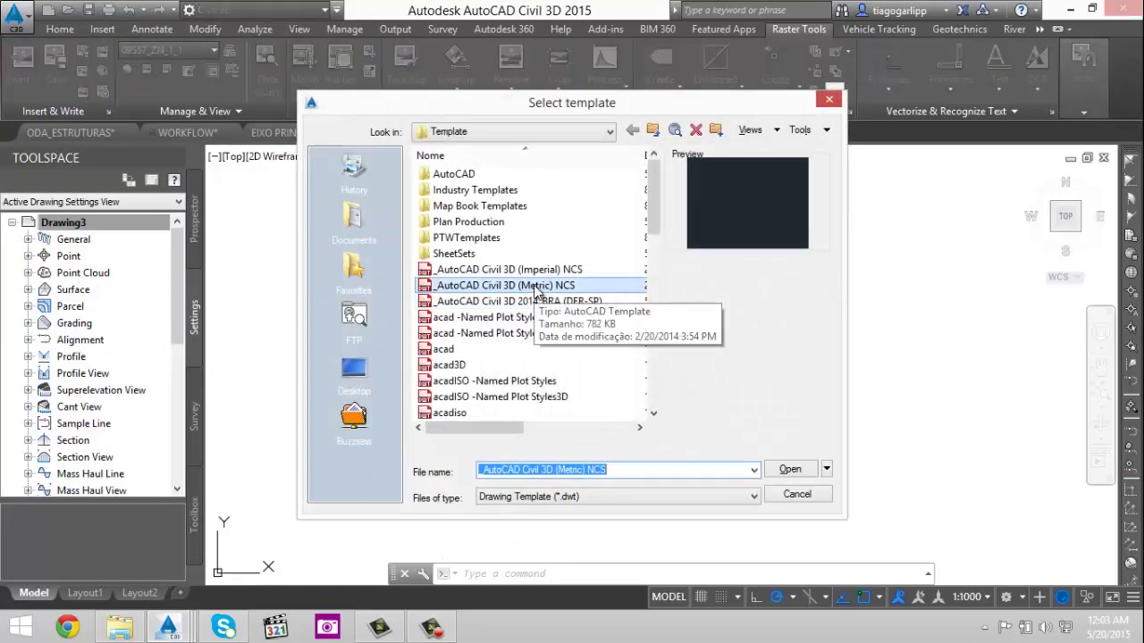
left_click(563, 288)
double_click(563, 288)
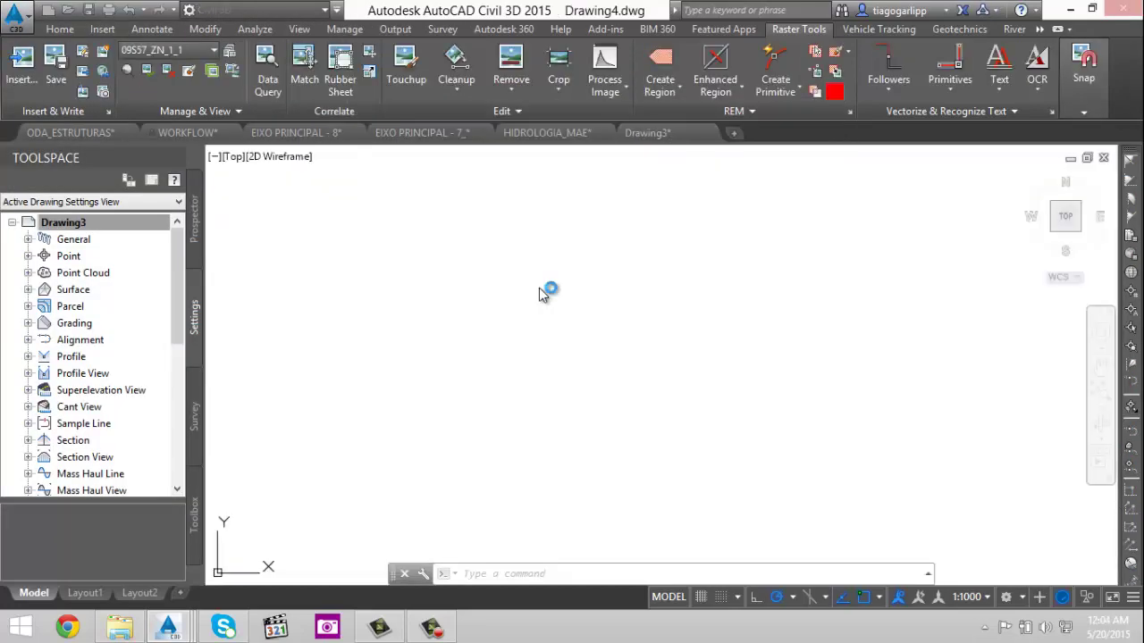
- Create a new TIN surface on layer C-TOPO, keeping the default name and the Contours 2m and 10m (Background) style
left_click(200, 246)
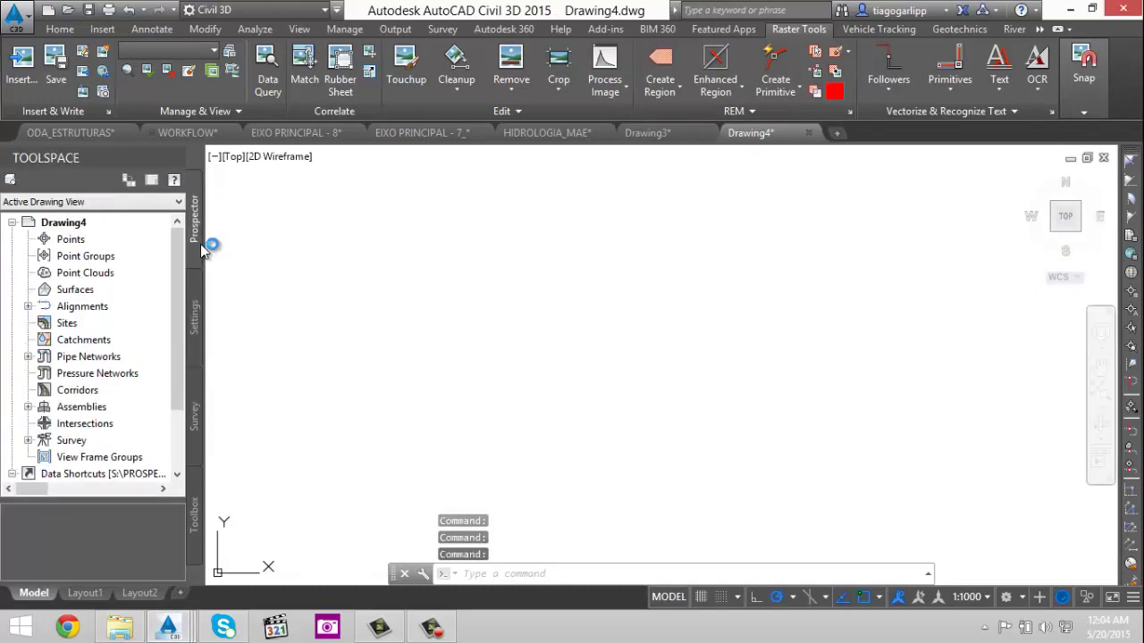
right_click(85, 290)
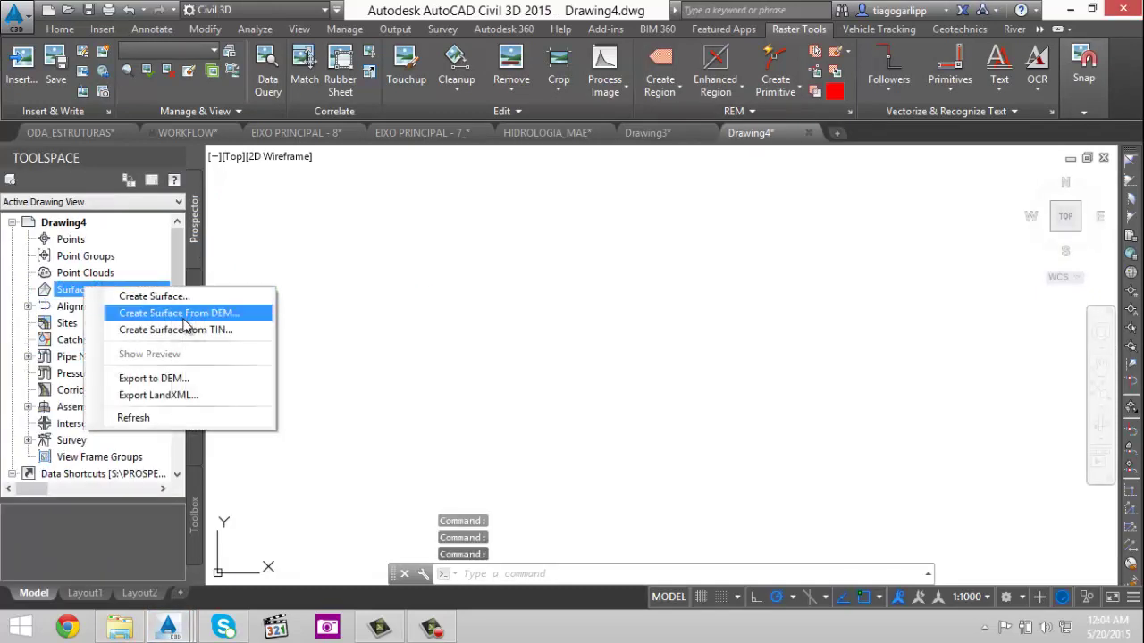
left_click(214, 295)
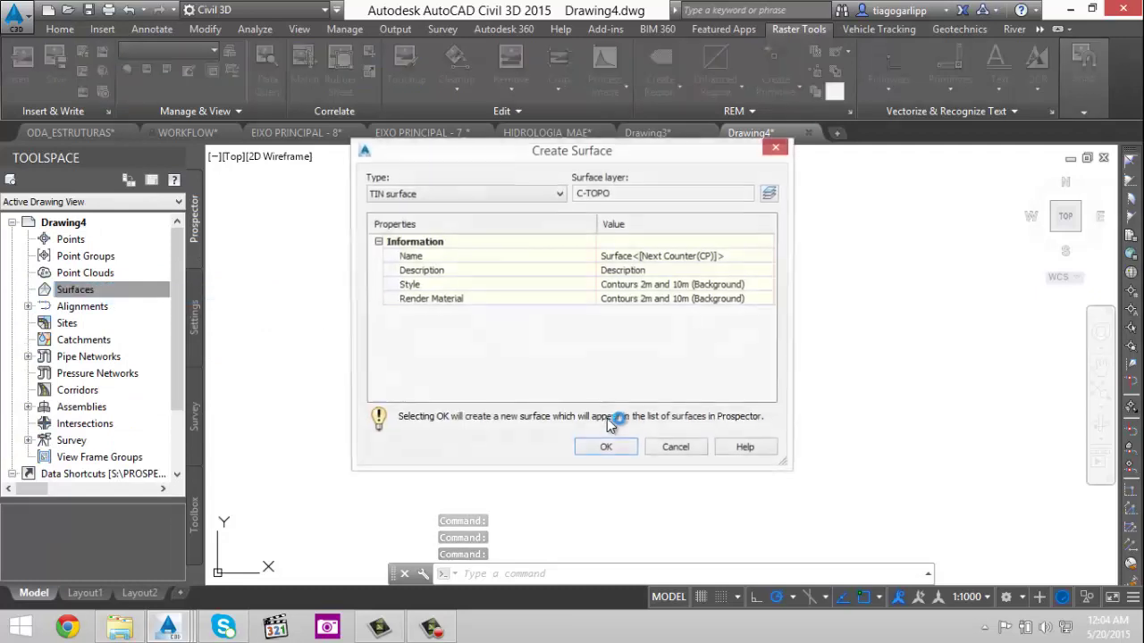
left_click(606, 447)
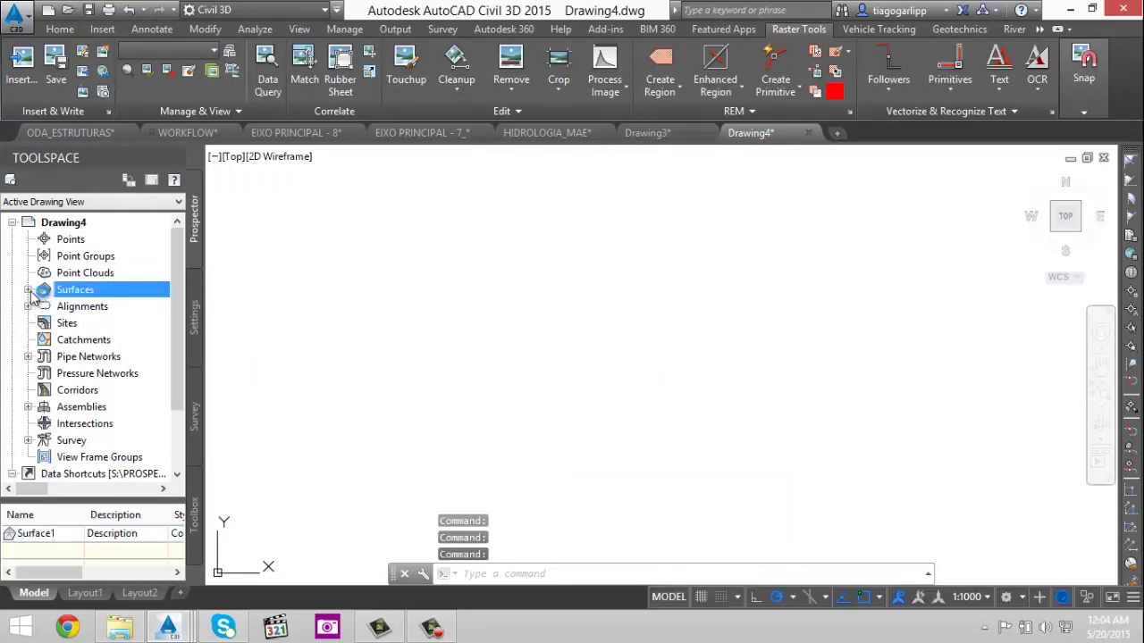
- Start adding a DEM file to the new surface's definition and browse to the CONBIM\DRENAGEM\STEP 1 - HIDROLOGIA\SRTM folder
left_click(61, 357)
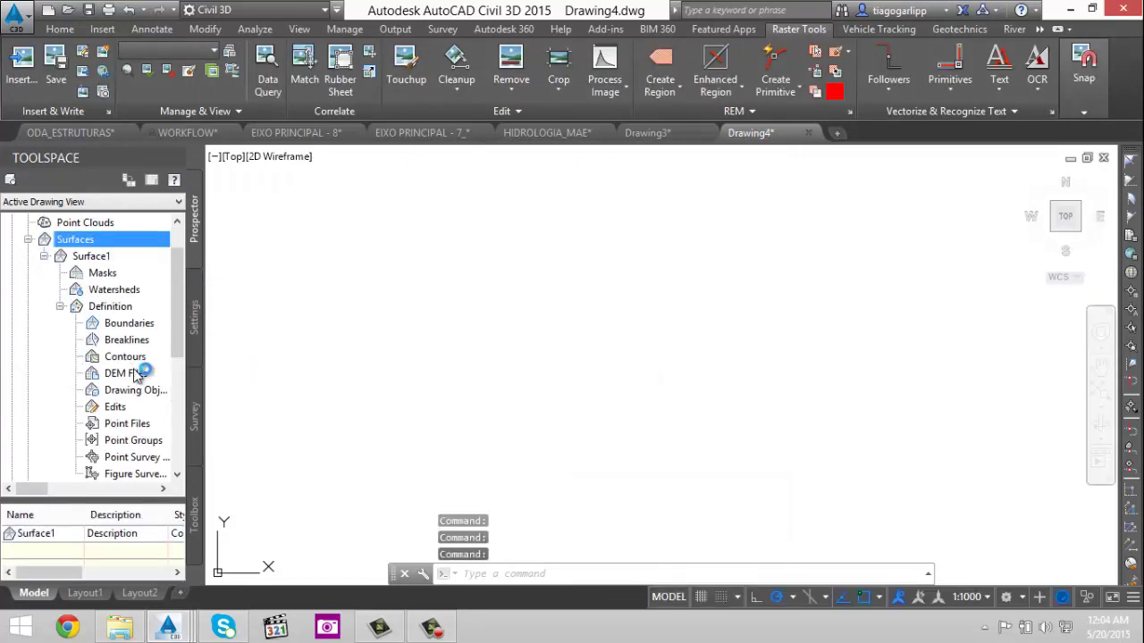
right_click(134, 375)
left_click(177, 376)
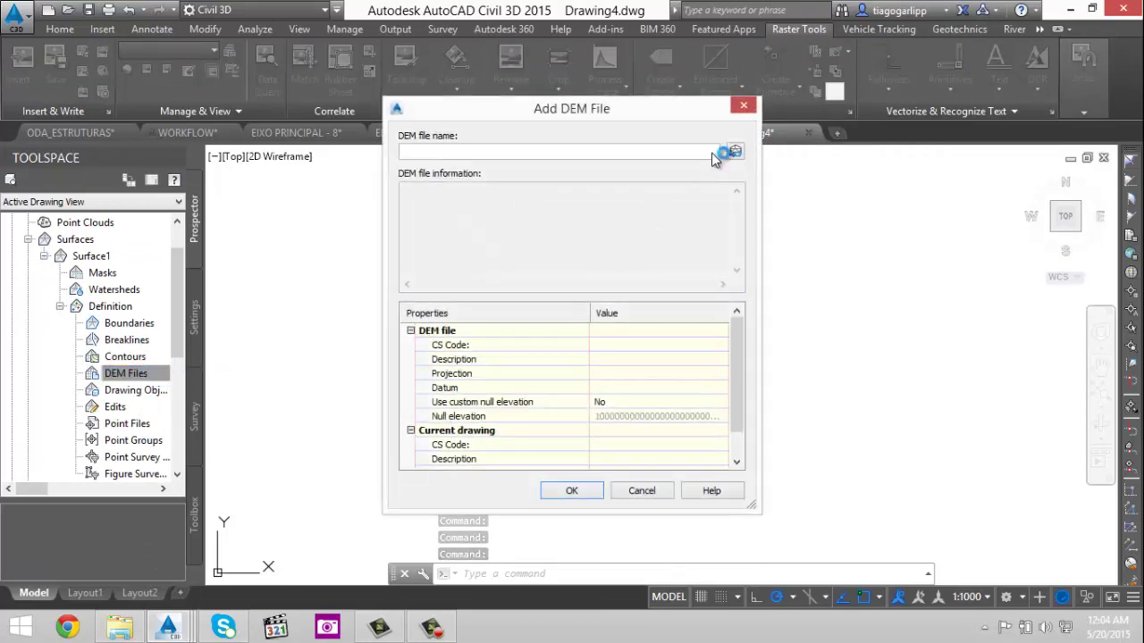
left_click(733, 151)
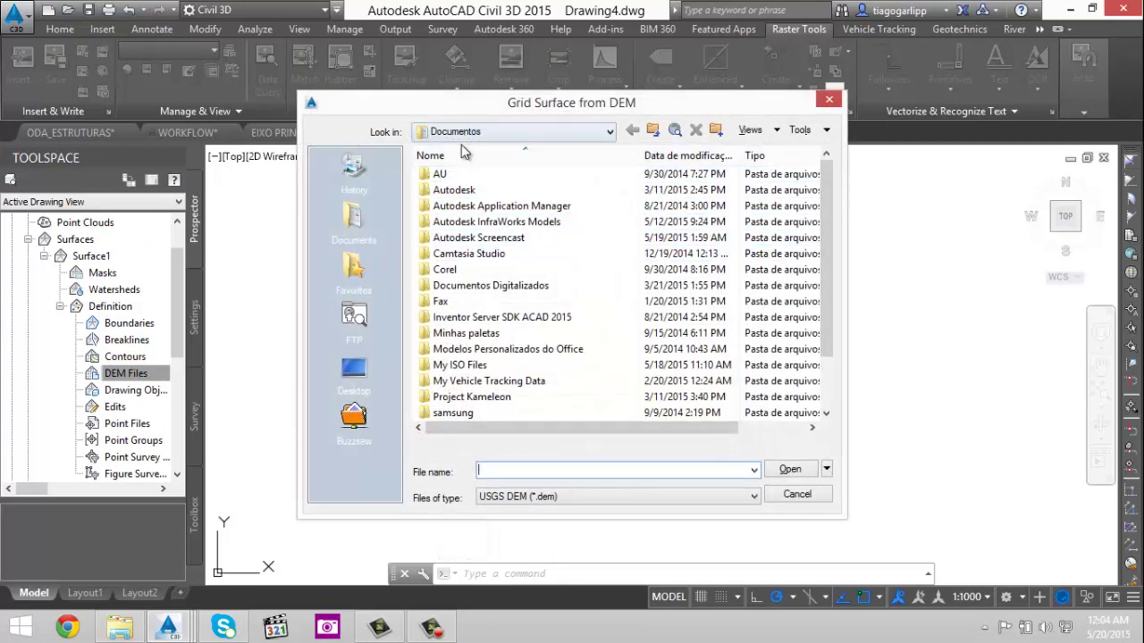
left_click(536, 132)
left_click(482, 258)
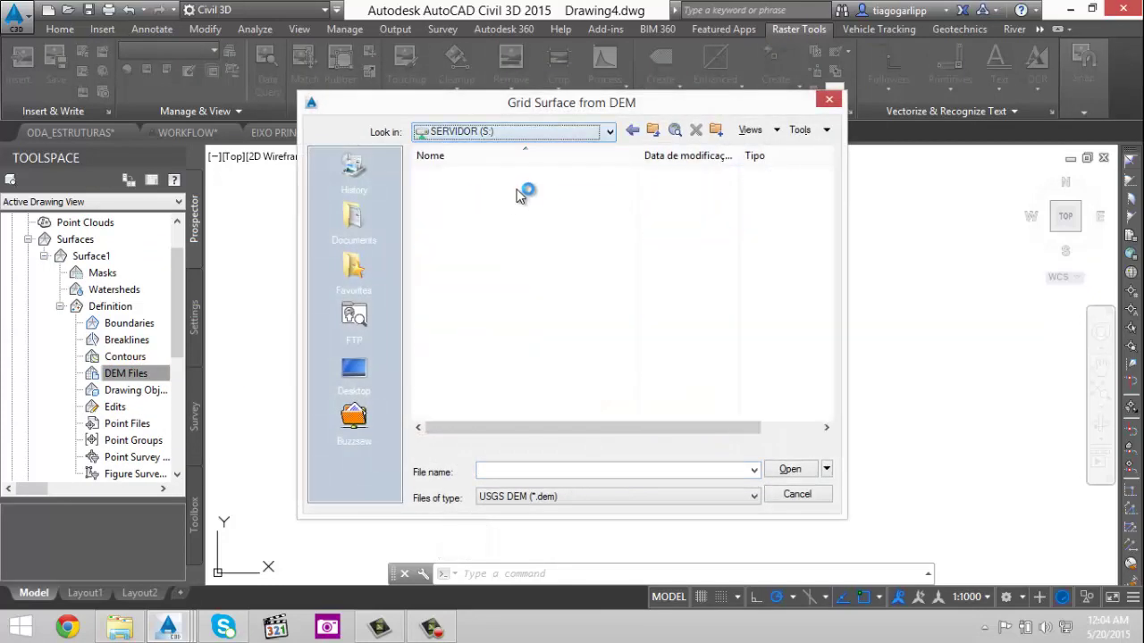
double_click(529, 176)
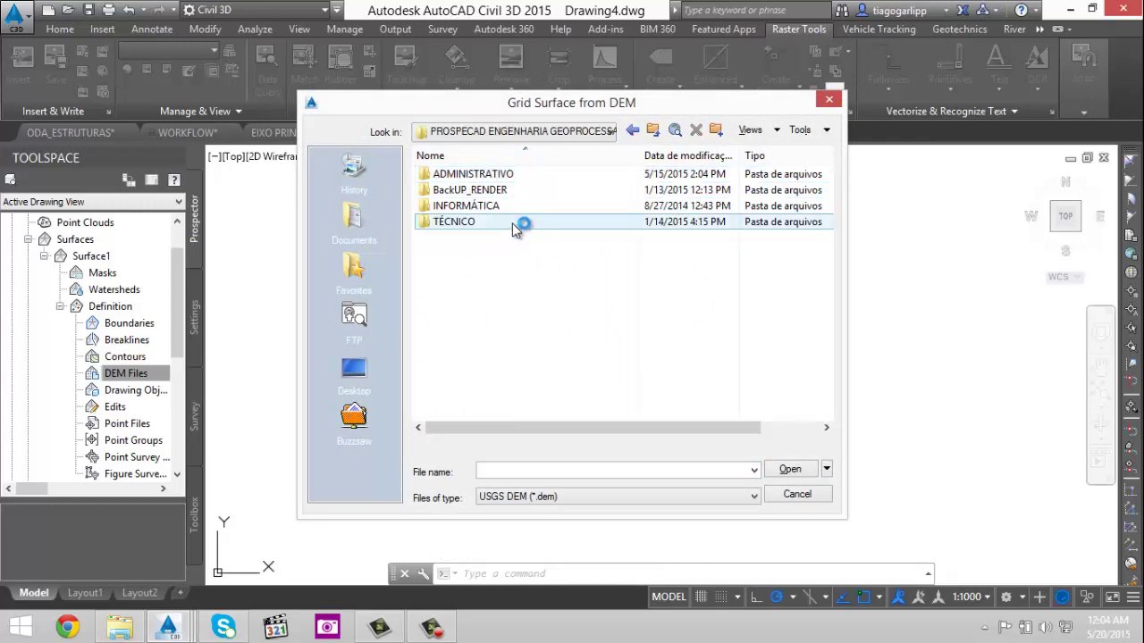
double_click(515, 225)
double_click(512, 223)
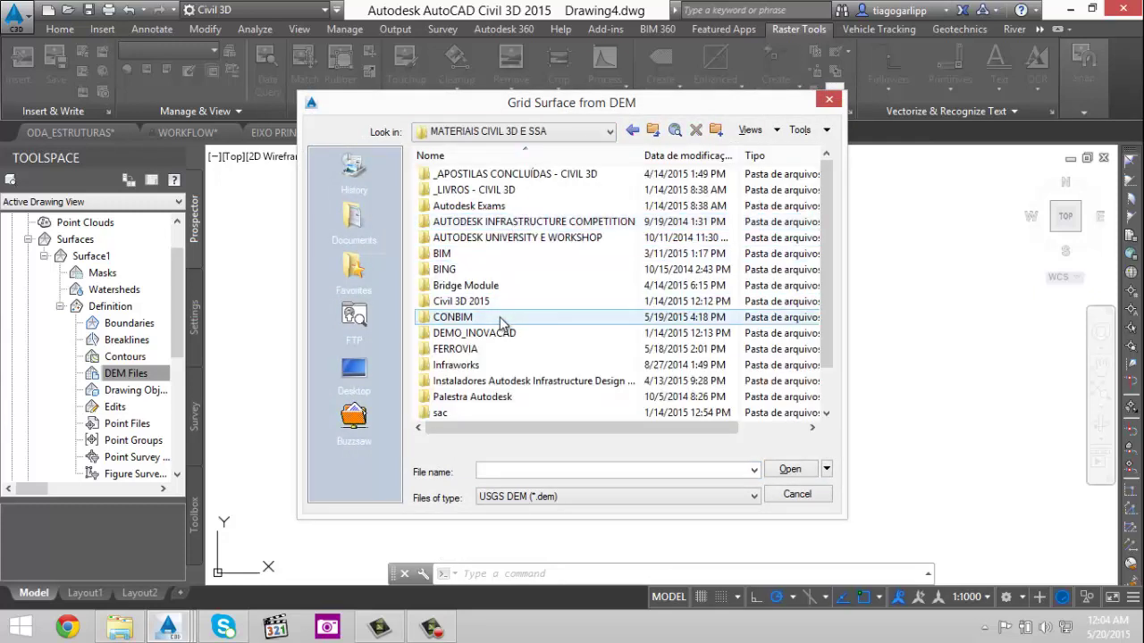
double_click(501, 320)
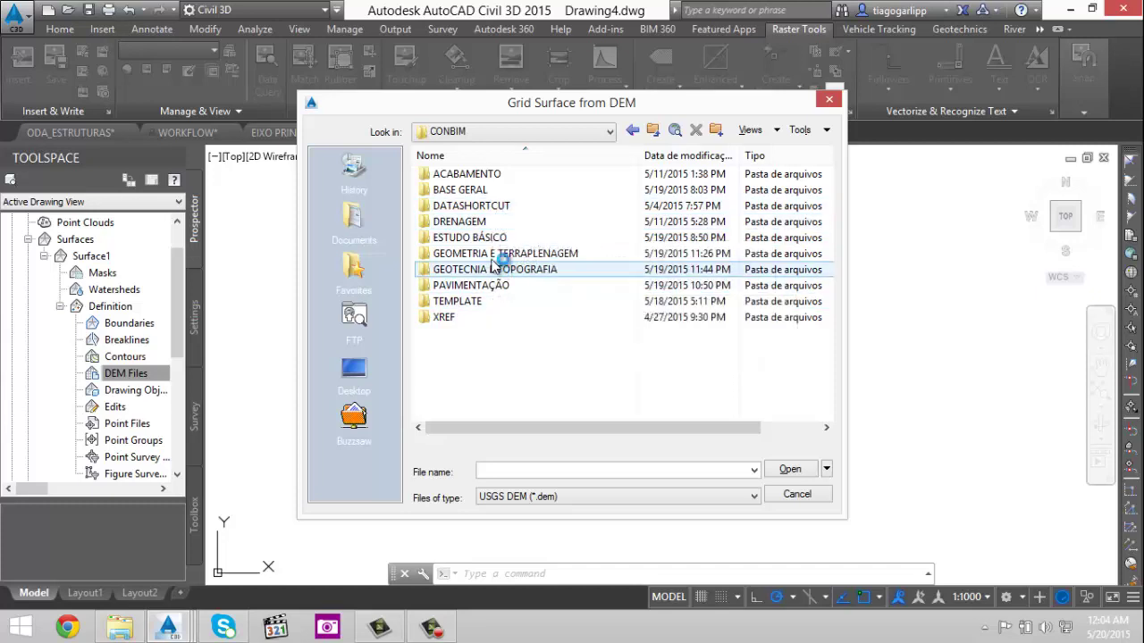
left_click(484, 224)
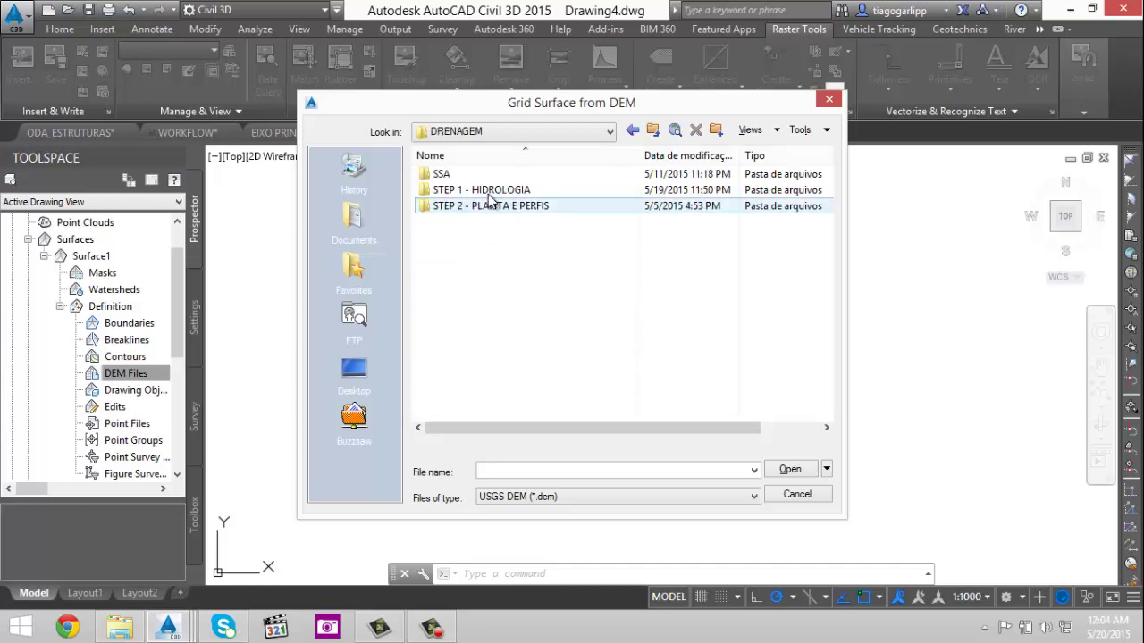
double_click(440, 173)
left_click(659, 134)
double_click(538, 193)
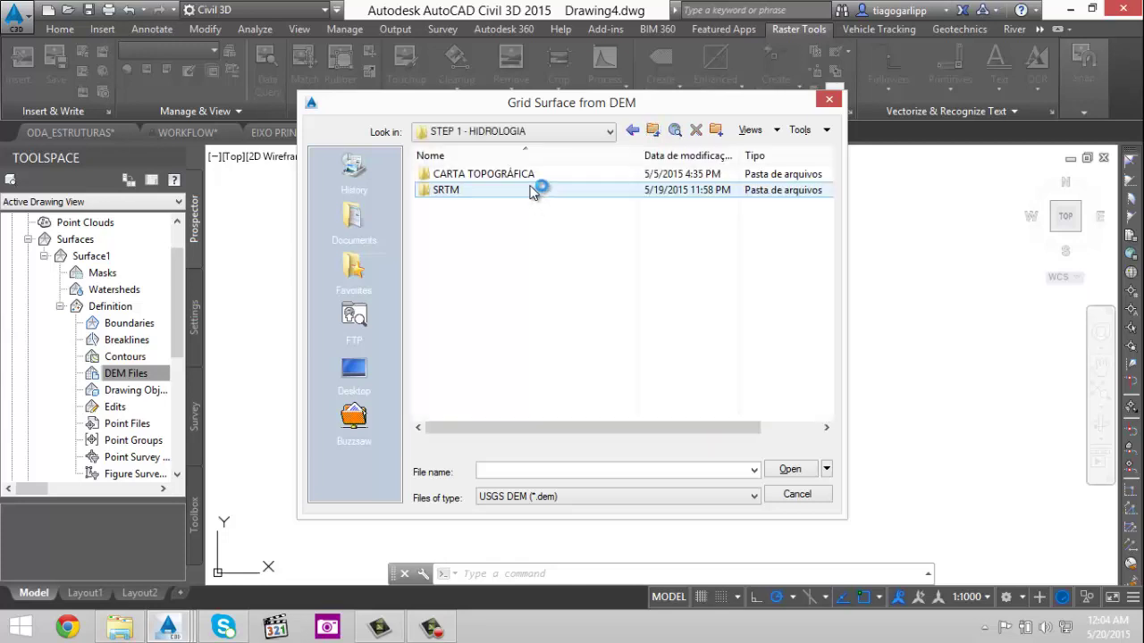
double_click(531, 190)
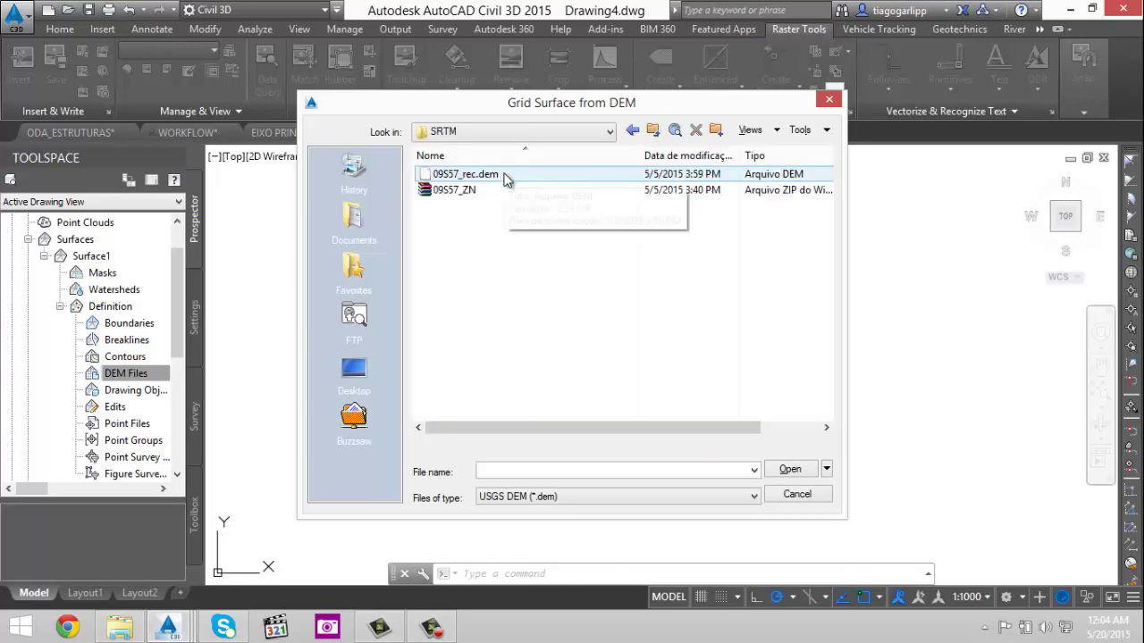
- Load 09S57_rec.dem as a USGS DEM file and review its units and elevation range in the file information
left_click(576, 497)
left_click(577, 497)
left_click(577, 497)
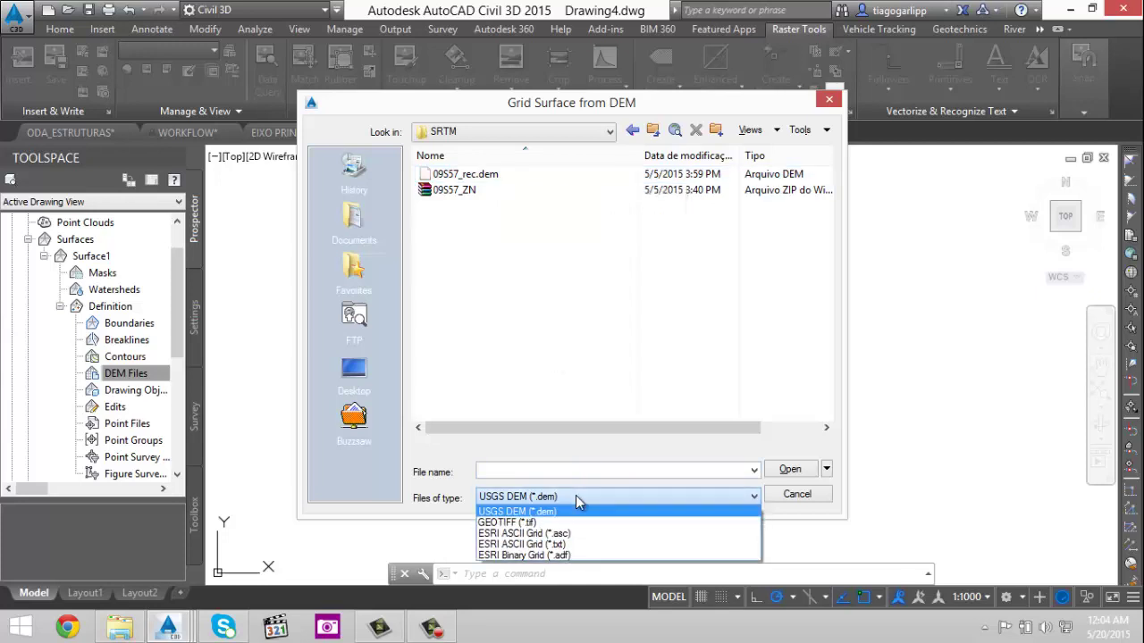
left_click(576, 499)
left_click(463, 174)
left_click(789, 470)
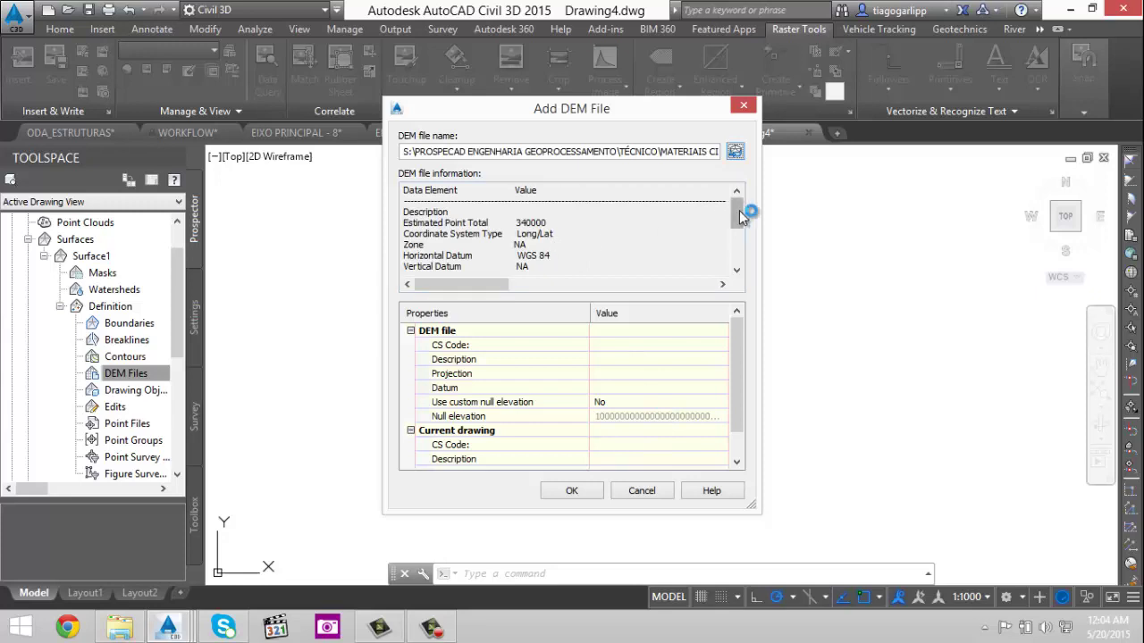
left_click_drag(740, 215, 740, 257)
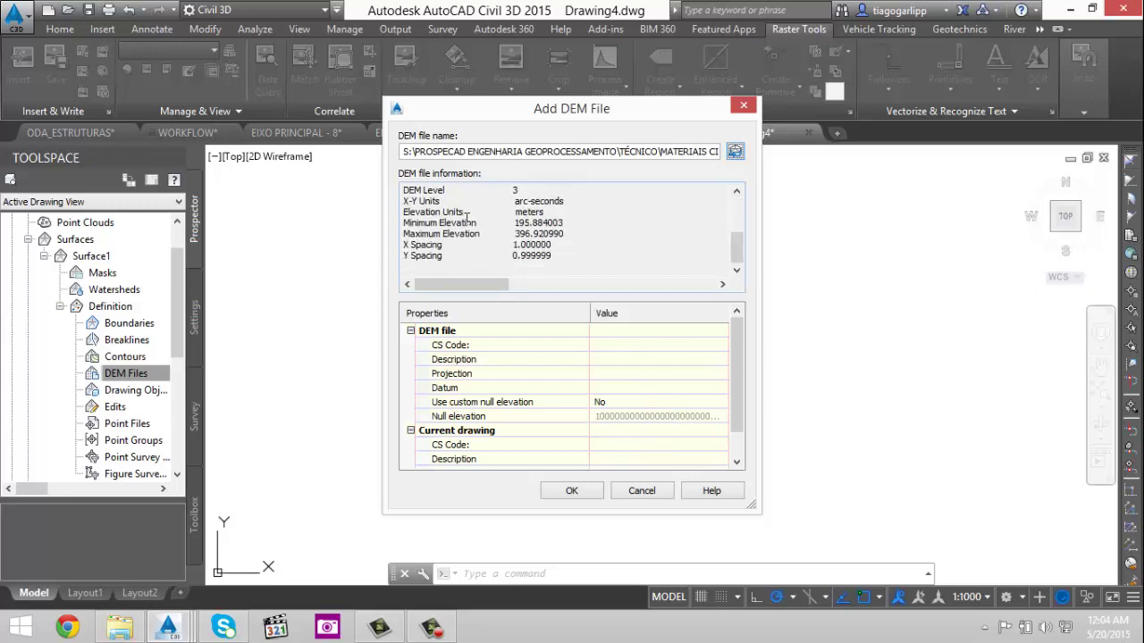
left_click_drag(402, 225, 574, 239)
left_click(576, 241)
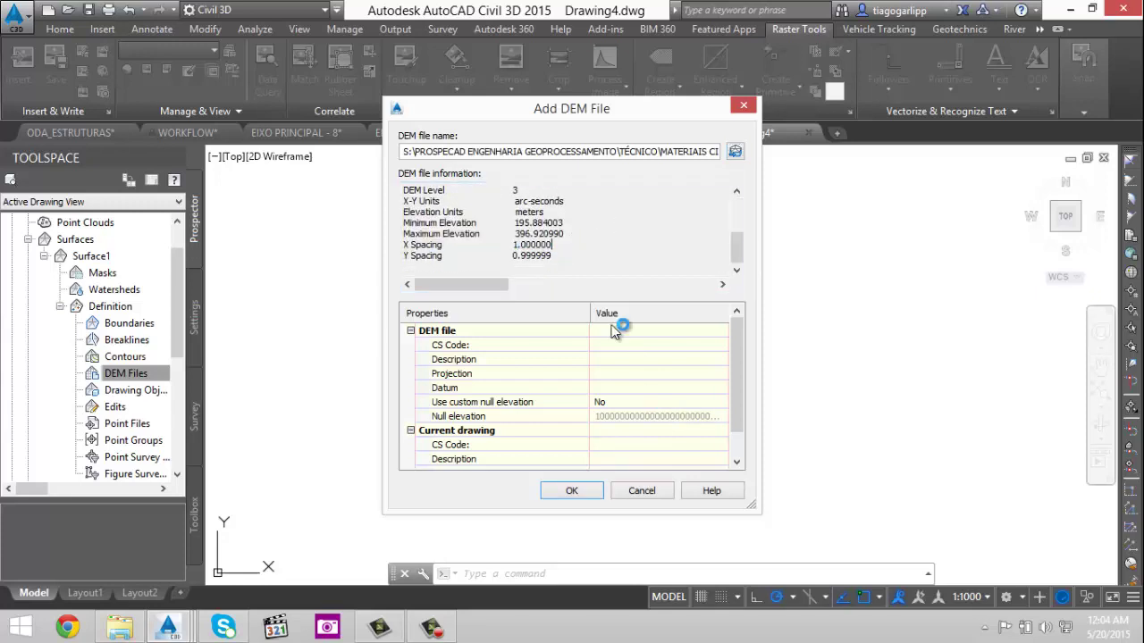
- Try assigning coordinate system code LL84 to the DEM file, check the current drawing's code, and cancel adding the file
left_click(713, 345)
left_click(719, 345)
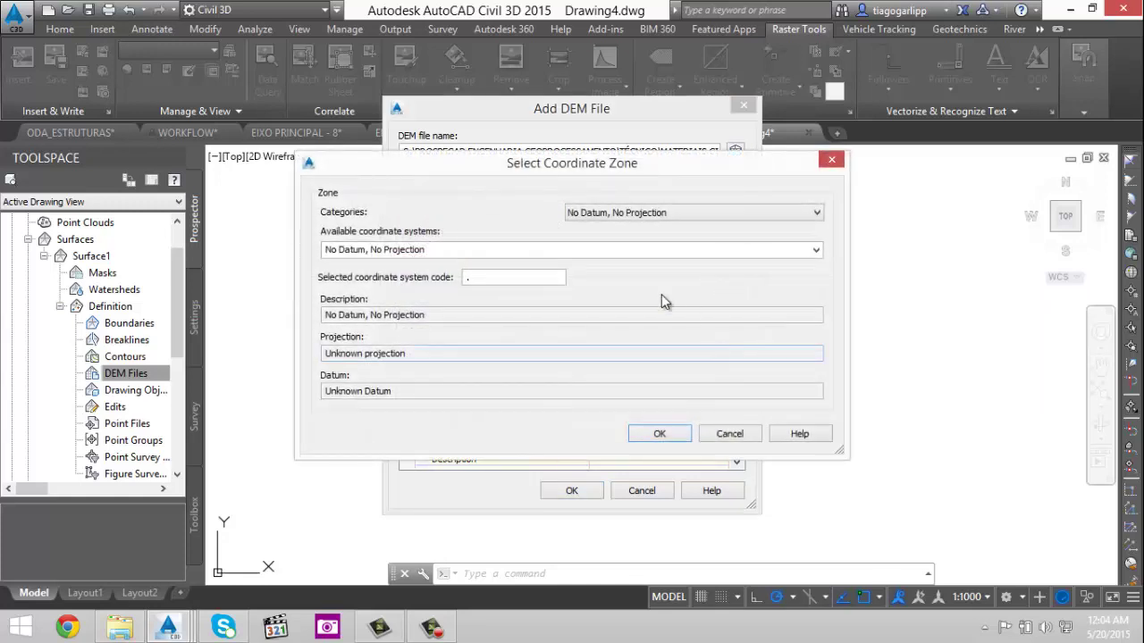
type("L")
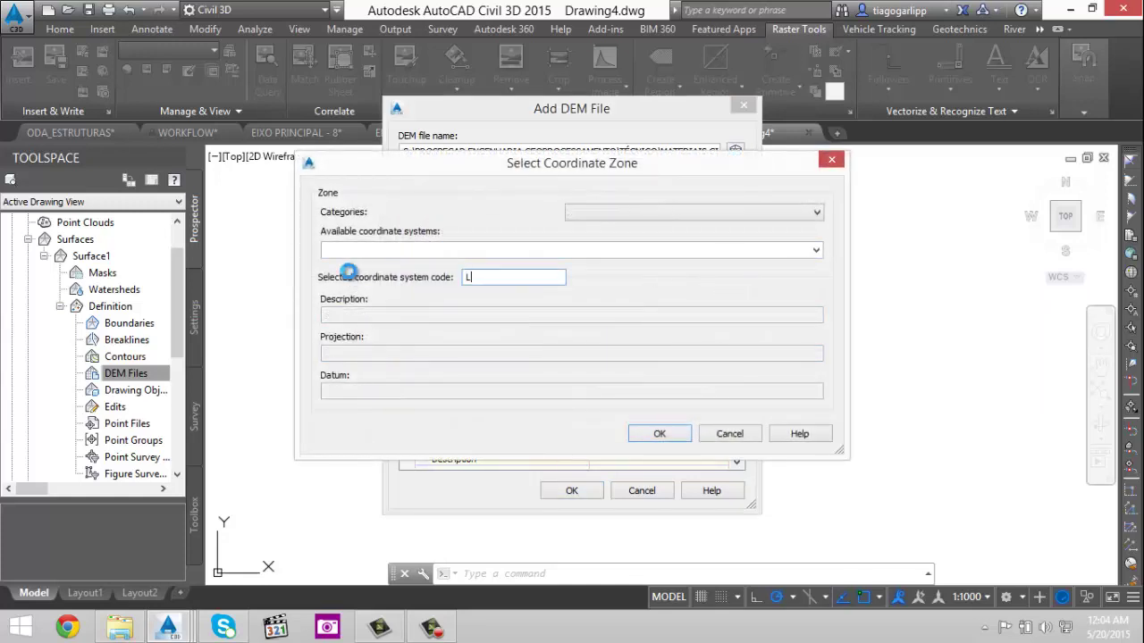
type("L84")
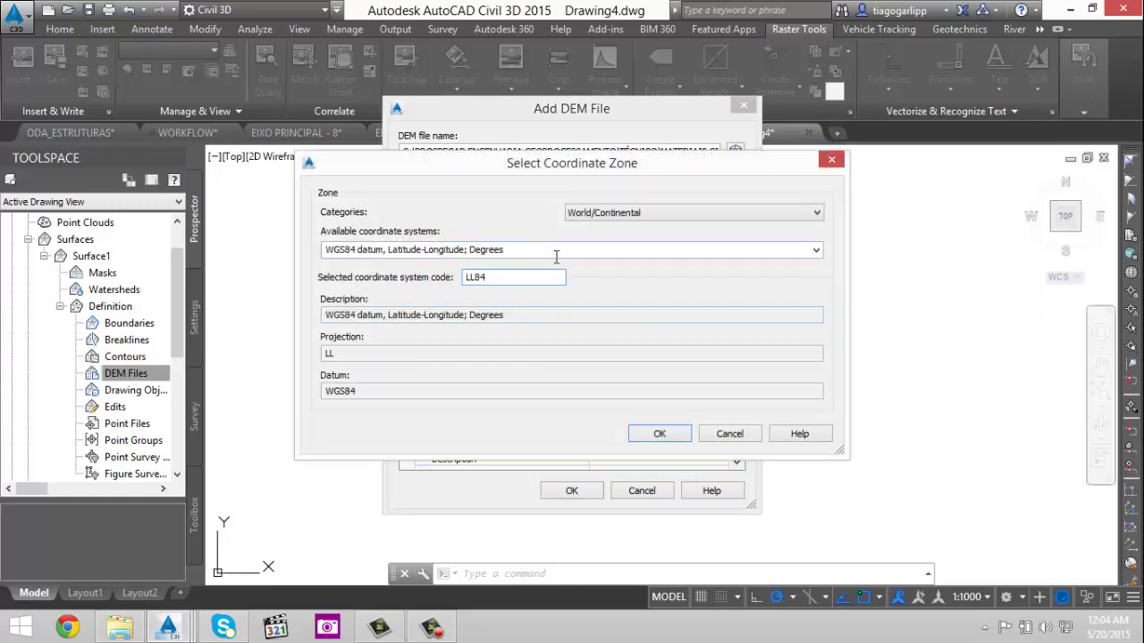
left_click(659, 434)
scroll(737, 396, "down", 2)
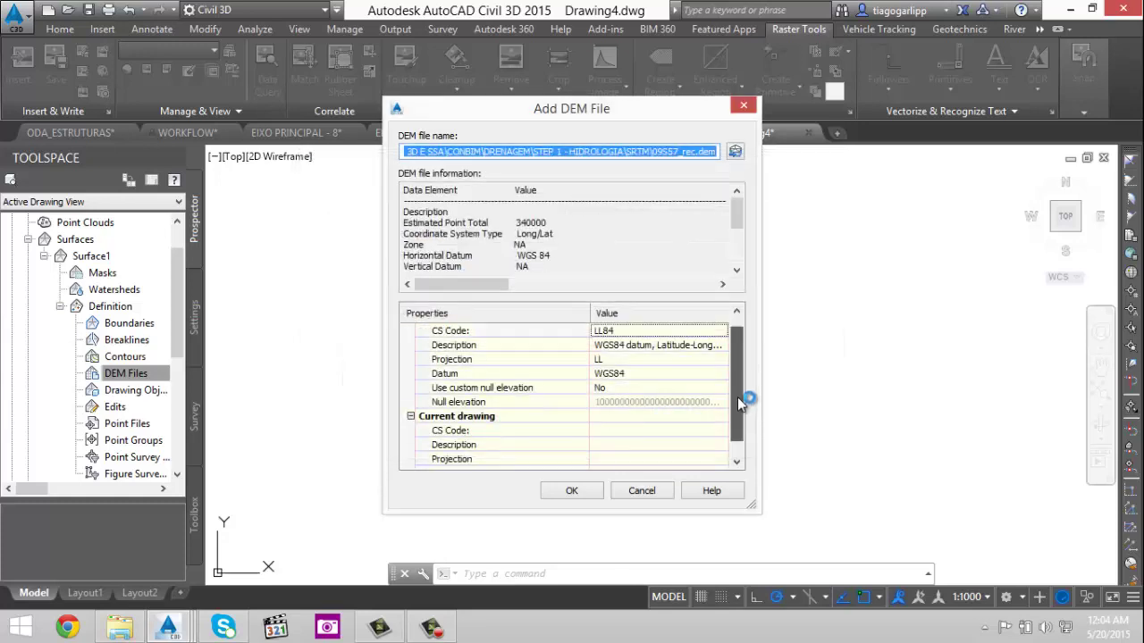
left_click(703, 417)
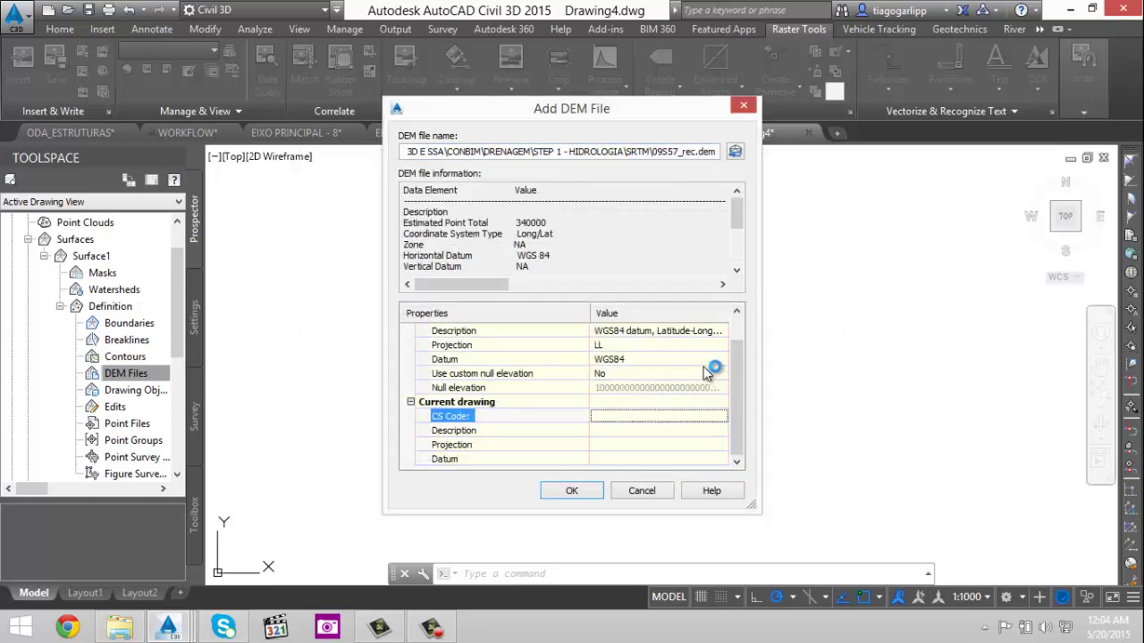
left_click(640, 492)
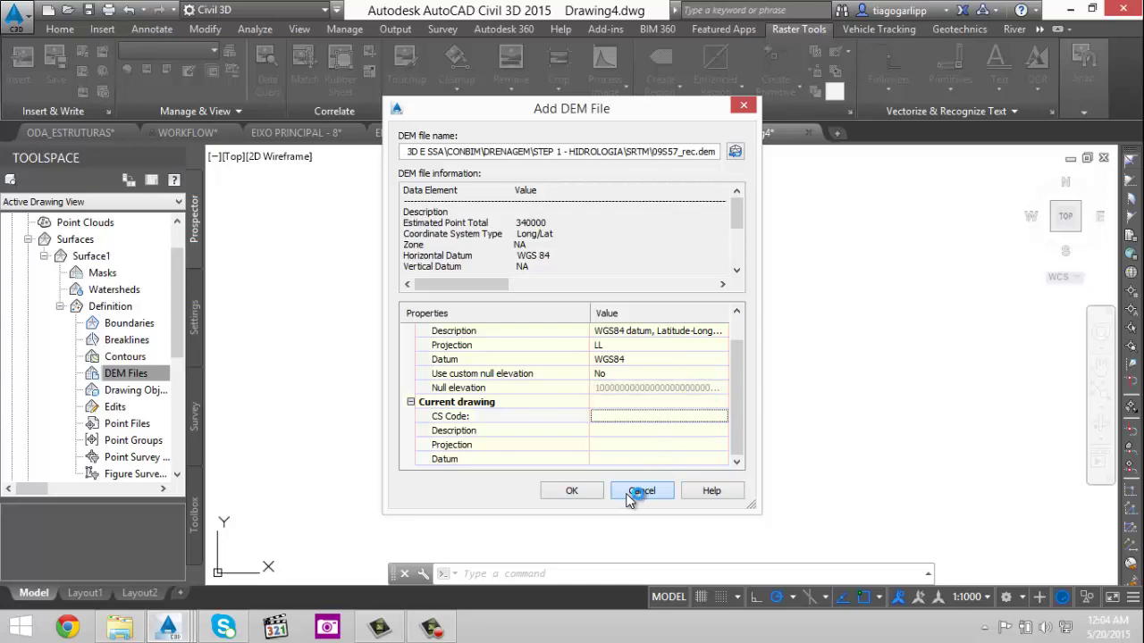
- Set the drawing's coordinate zone to SAD69 / UTM zone 21S in the Brasil category
left_click(194, 303)
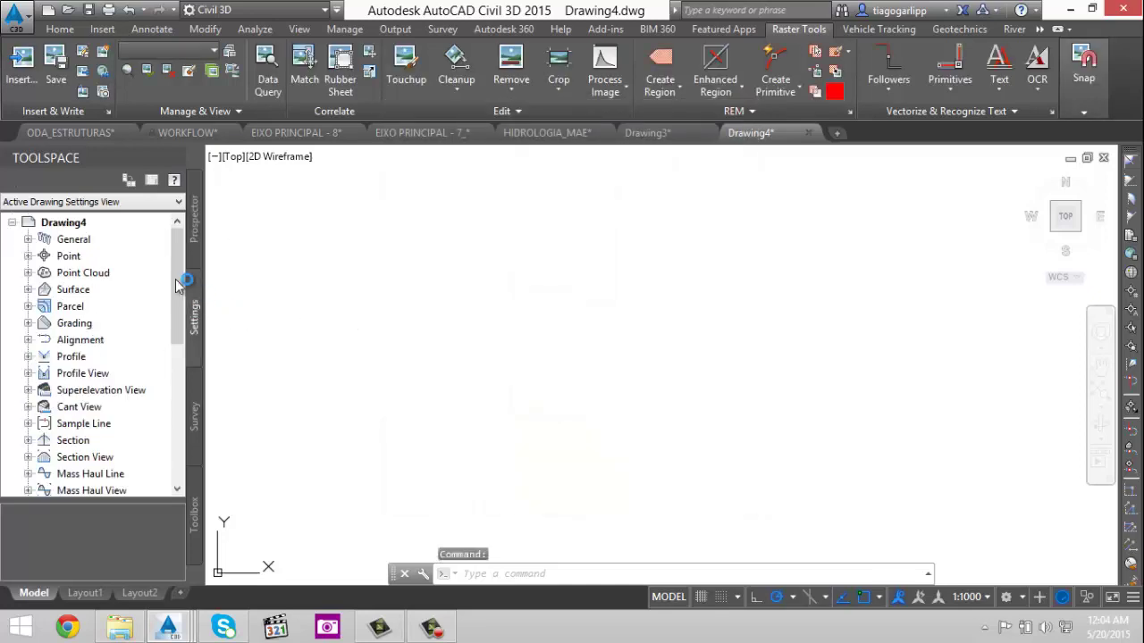
right_click(85, 230)
left_click(183, 234)
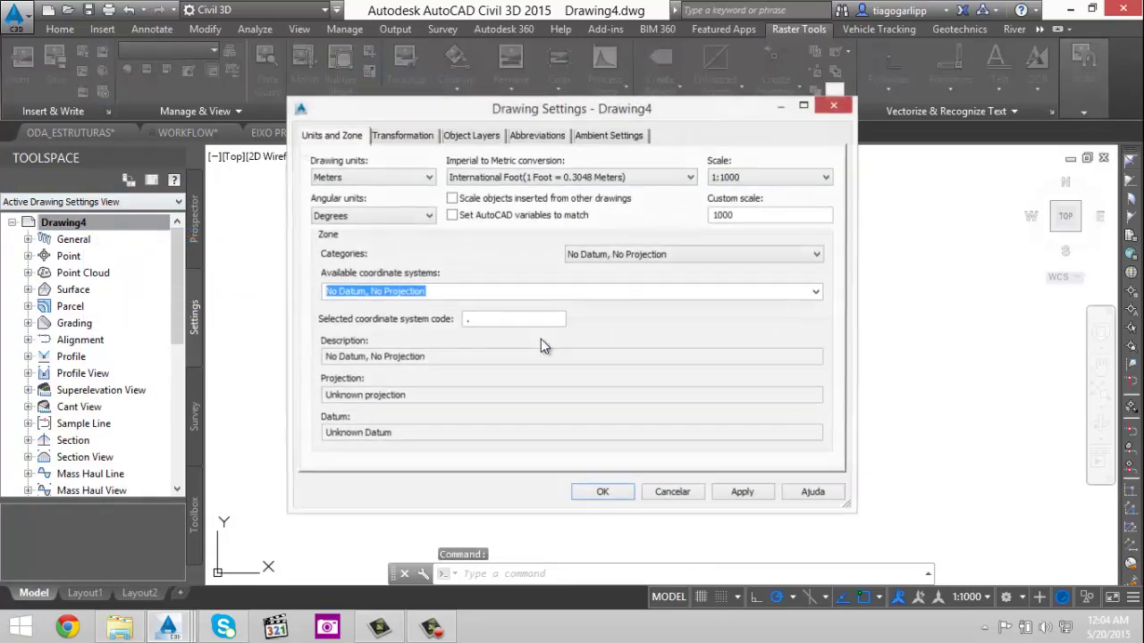
left_click(809, 257)
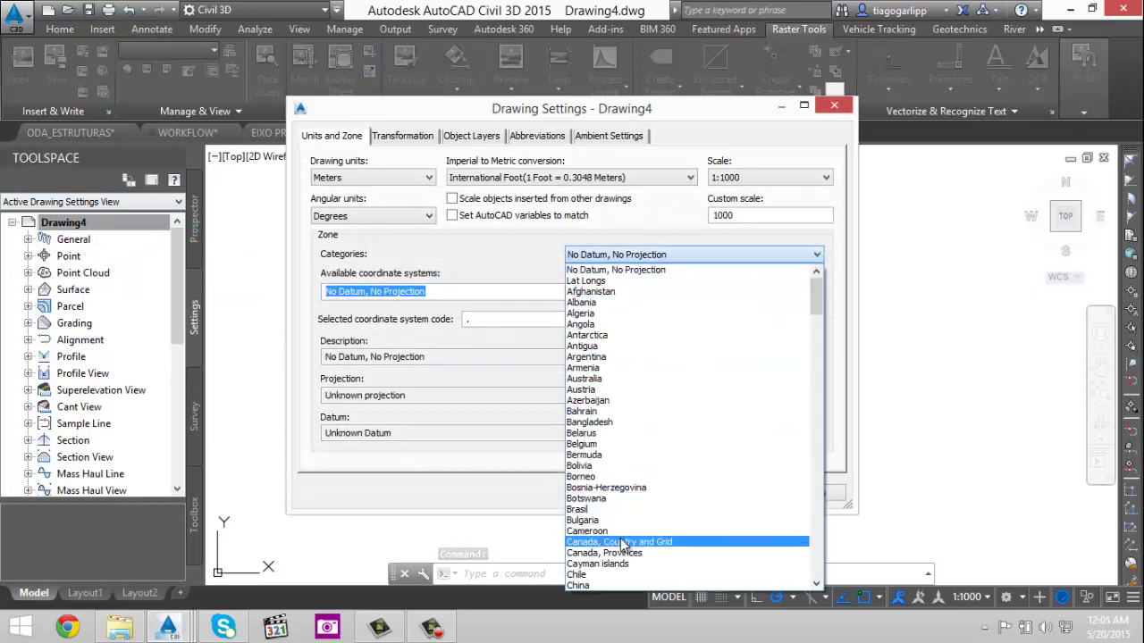
left_click(593, 510)
left_click(813, 293)
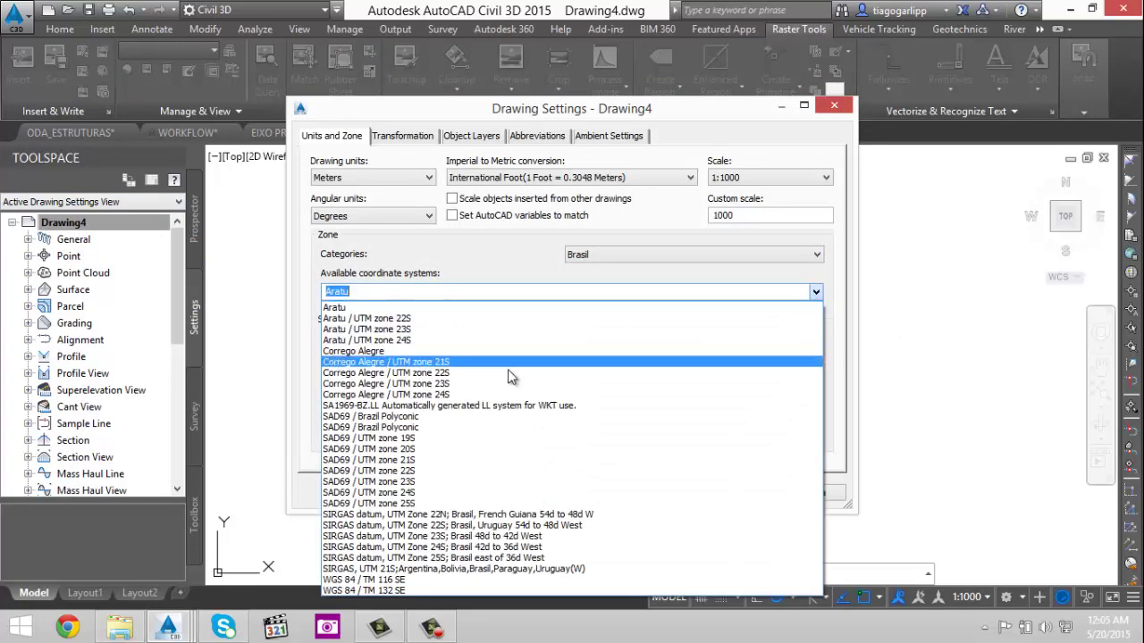
left_click(426, 484)
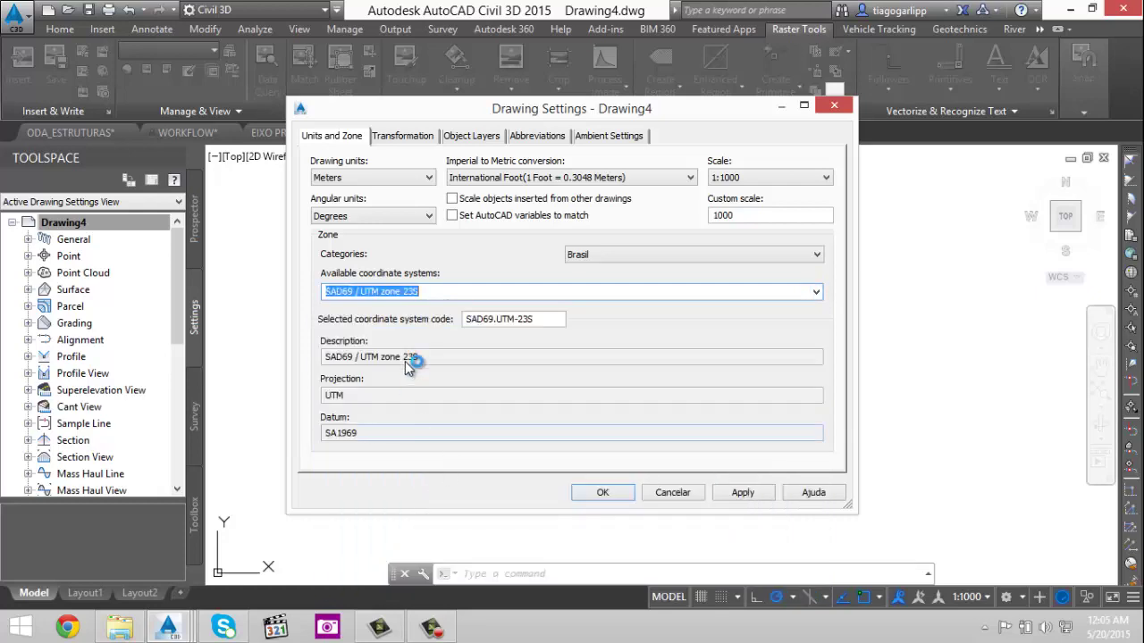
left_click(813, 292)
left_click(442, 457)
left_click(599, 492)
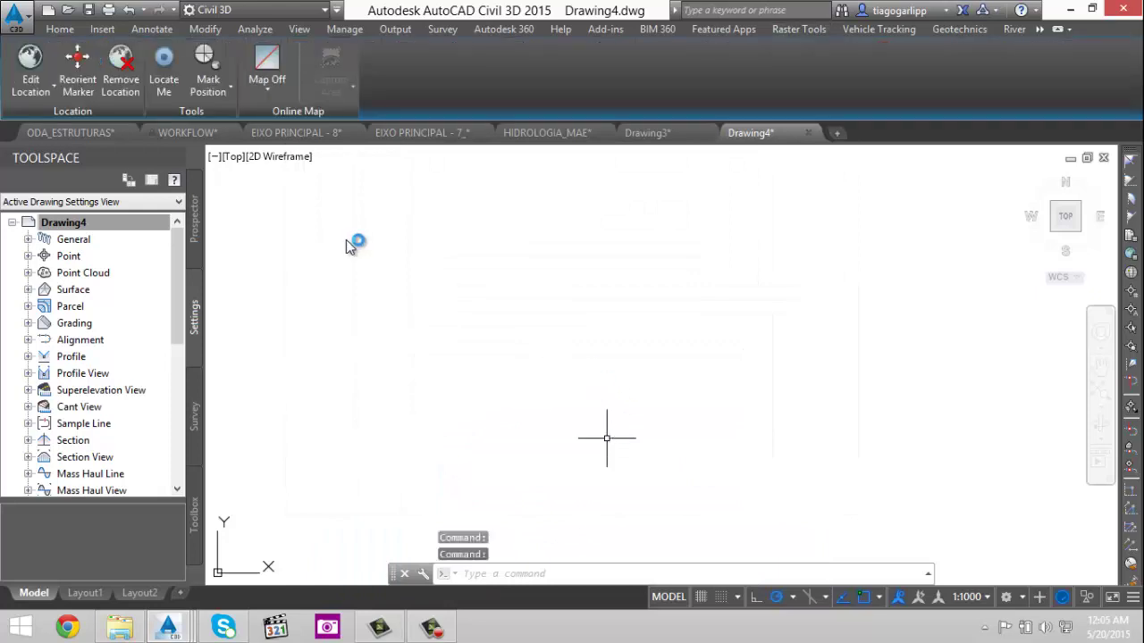
right_click(91, 223)
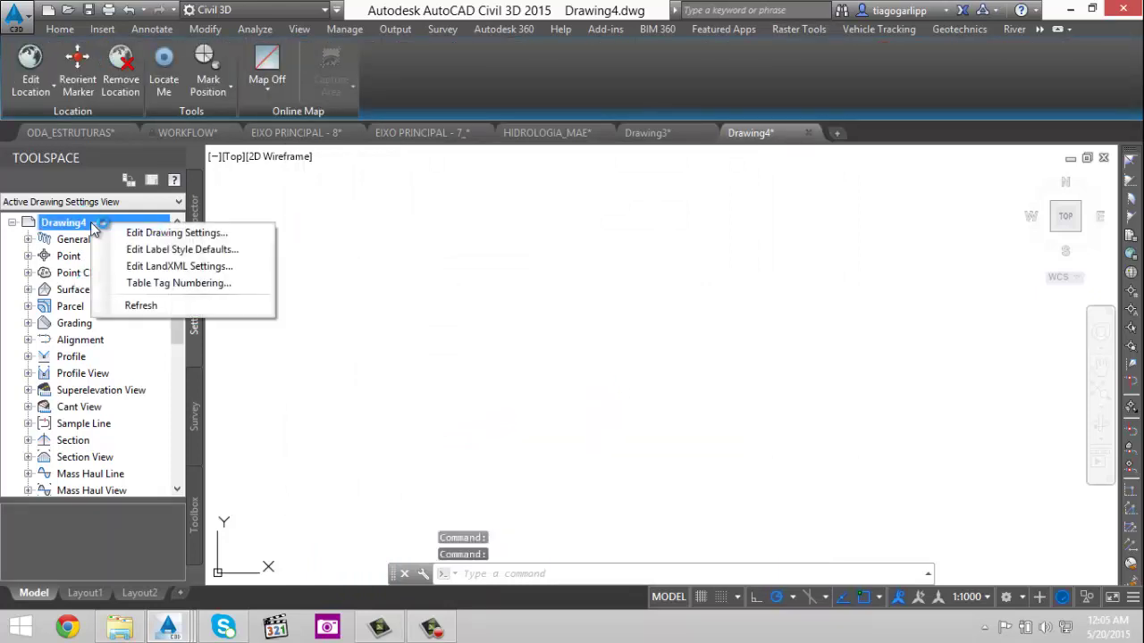
left_click(107, 236)
- Add 09S57_rec.dem to the surface definition's DEM files, assigning coordinate system code LL84
left_click(194, 234)
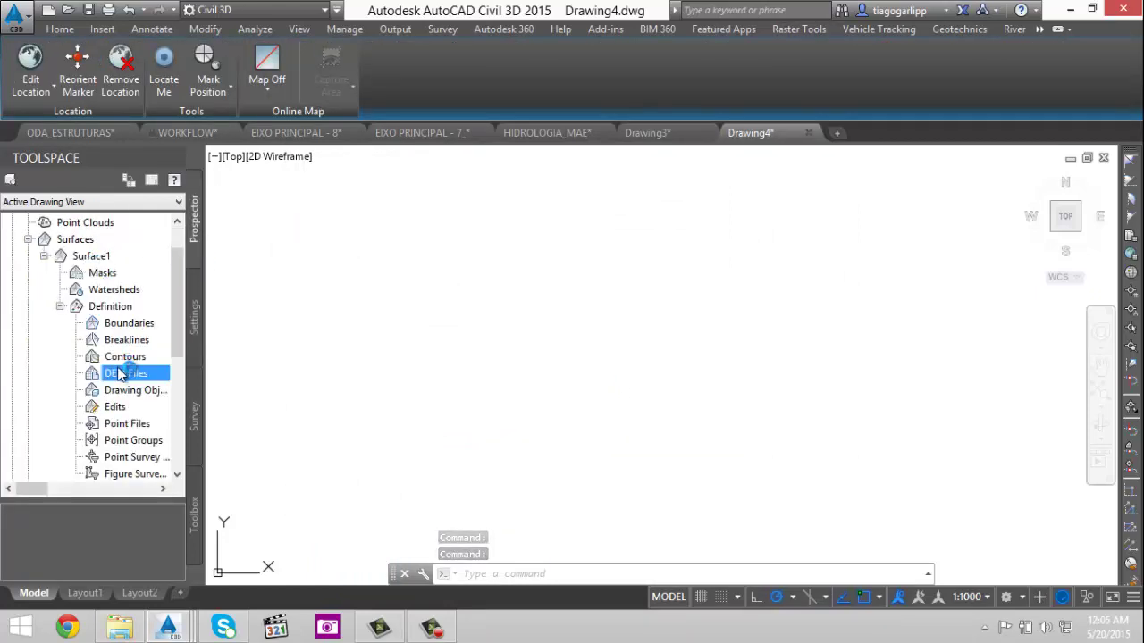
right_click(114, 372)
left_click(153, 378)
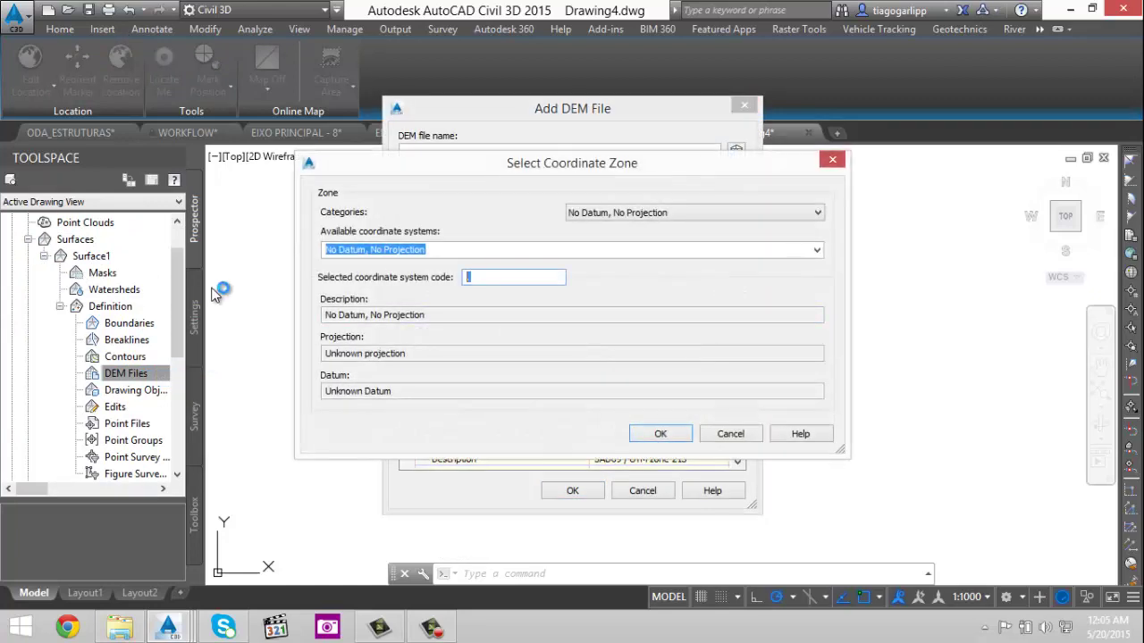
type("LL84")
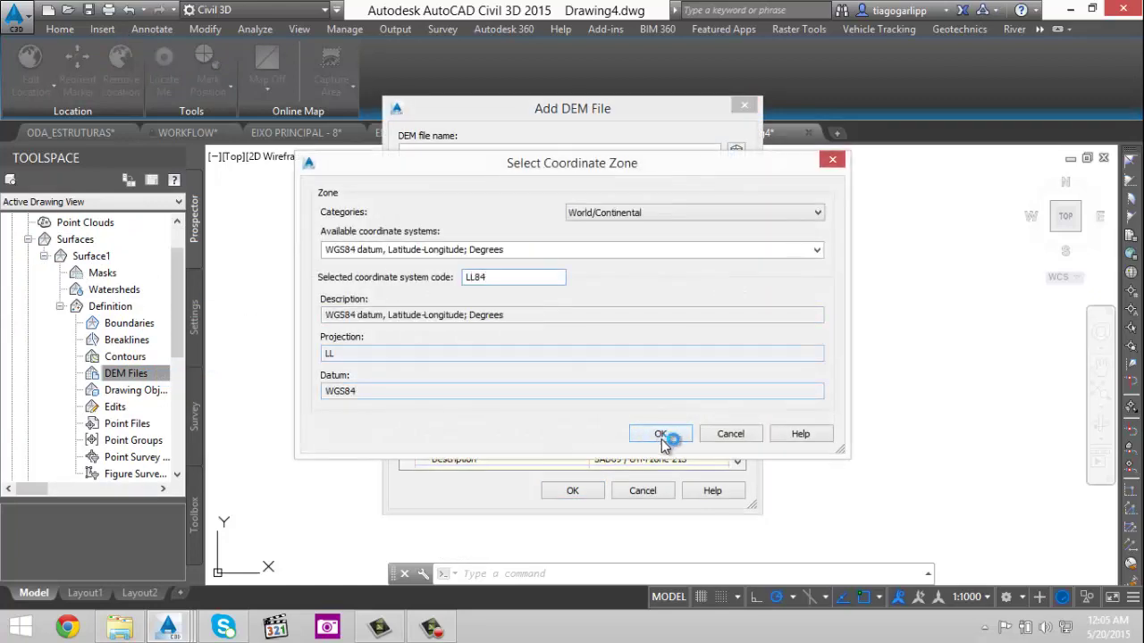
left_click(735, 151)
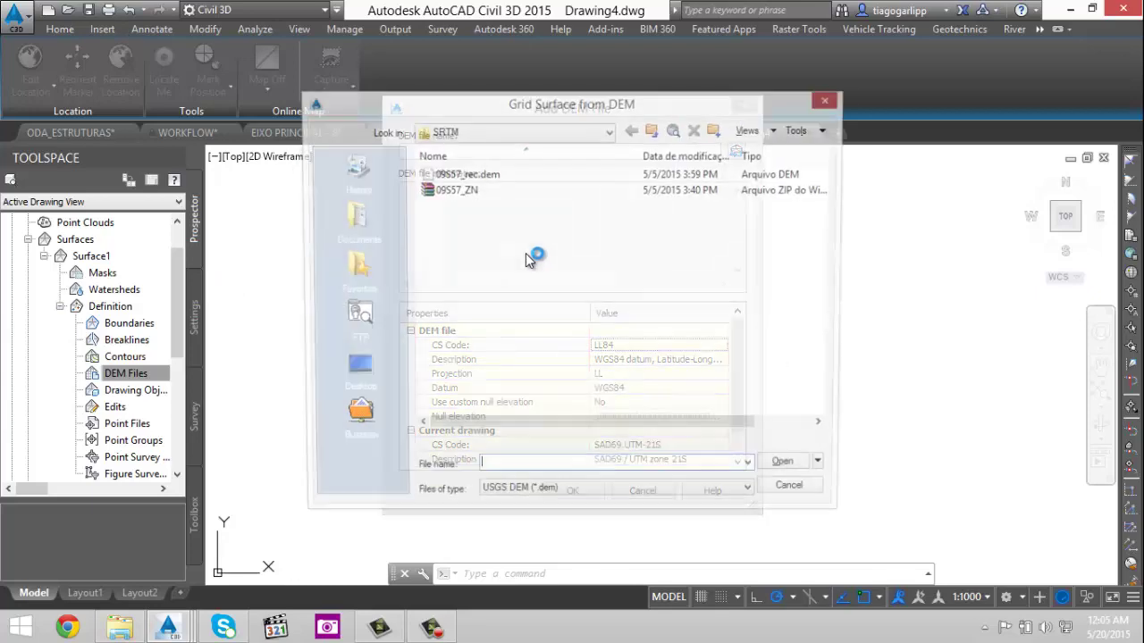
double_click(452, 175)
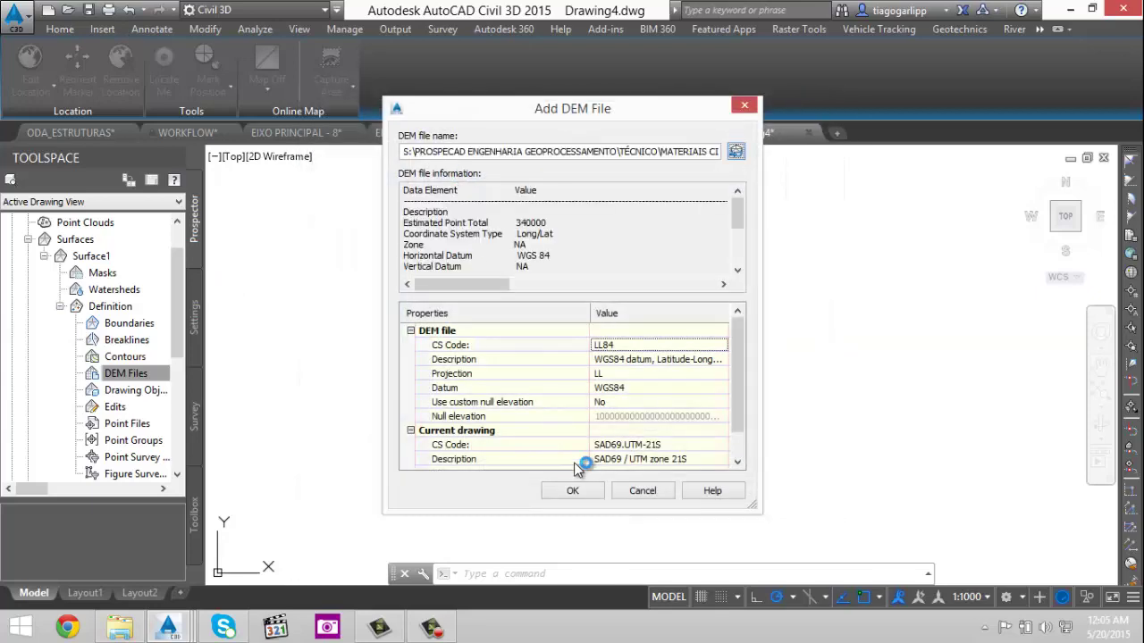
left_click_drag(739, 204, 741, 268)
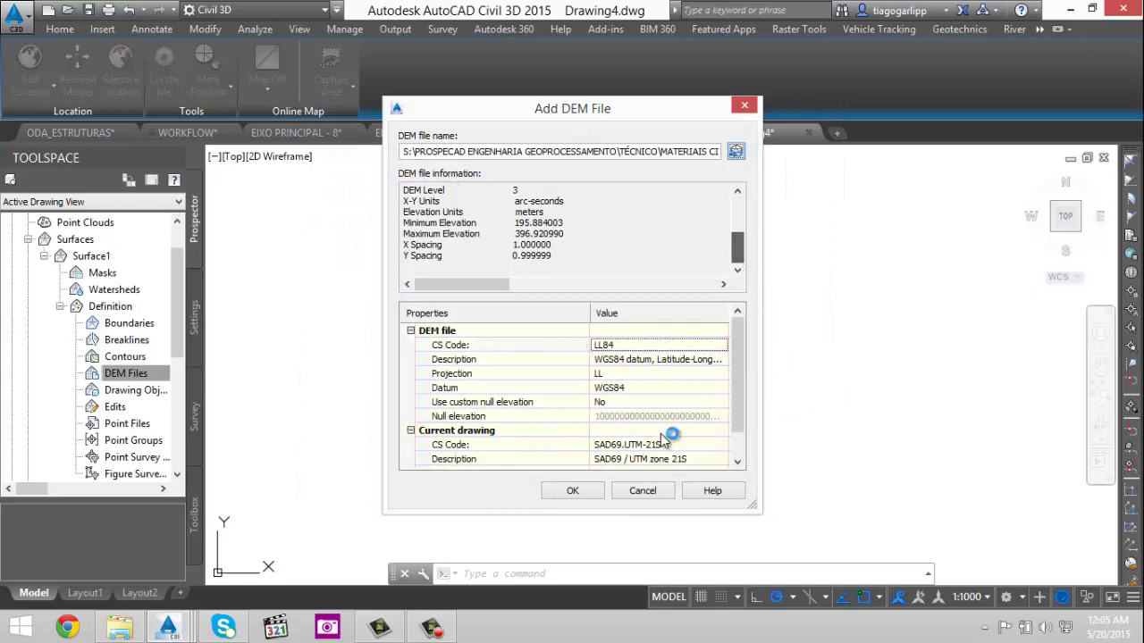
left_click(586, 495)
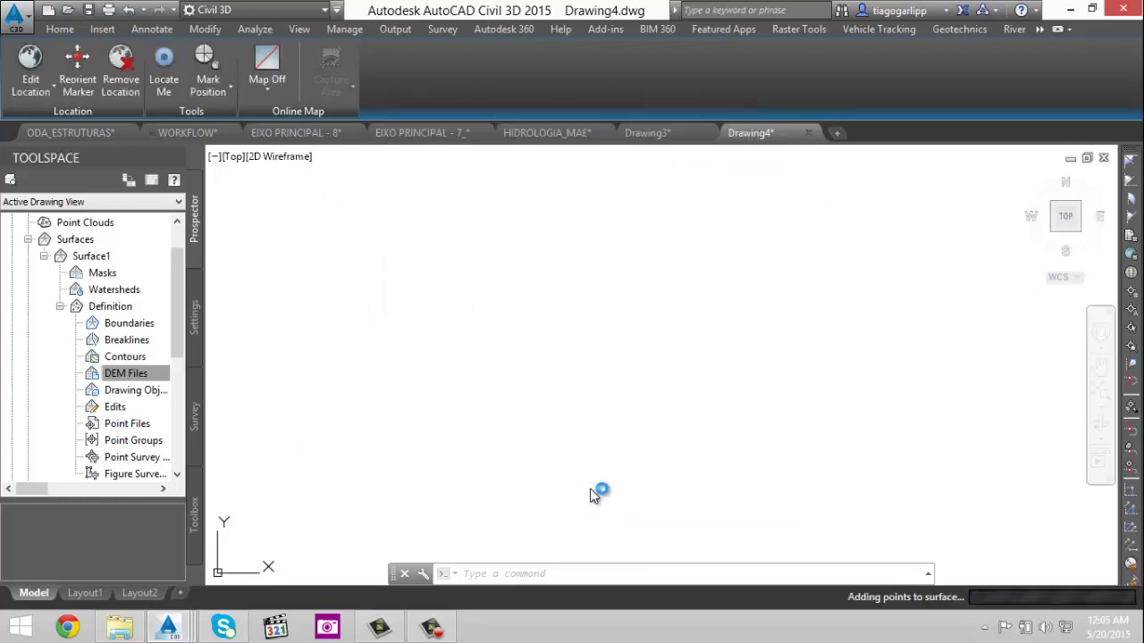
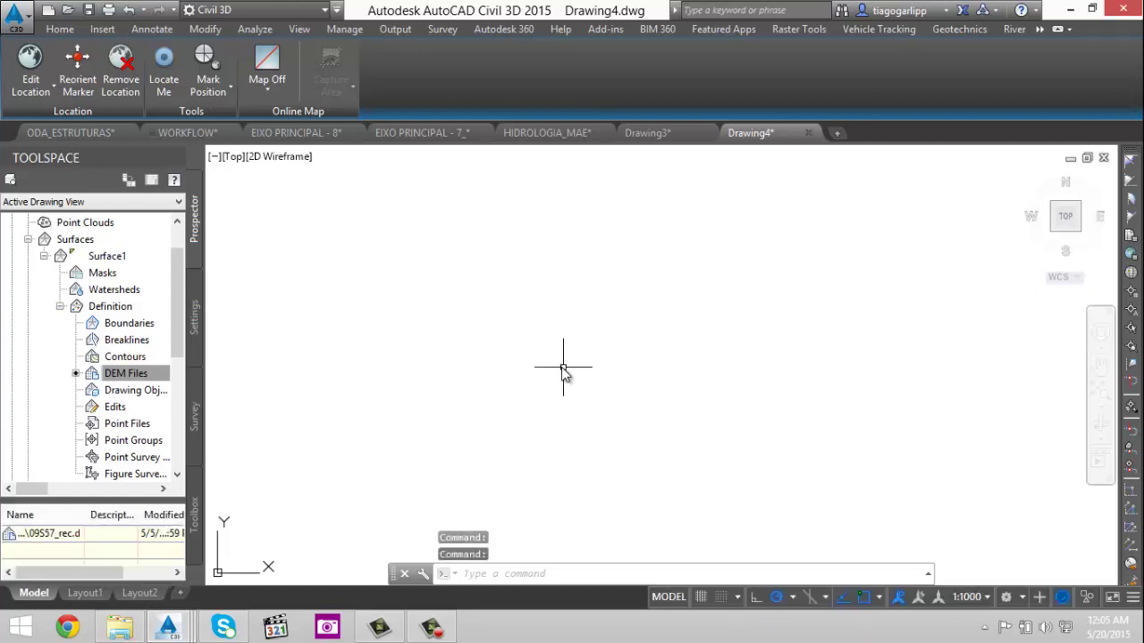
- Inspect the generated contours and choose the _No Display surface style in the surface's properties
middle_click(557, 369)
middle_click(557, 369)
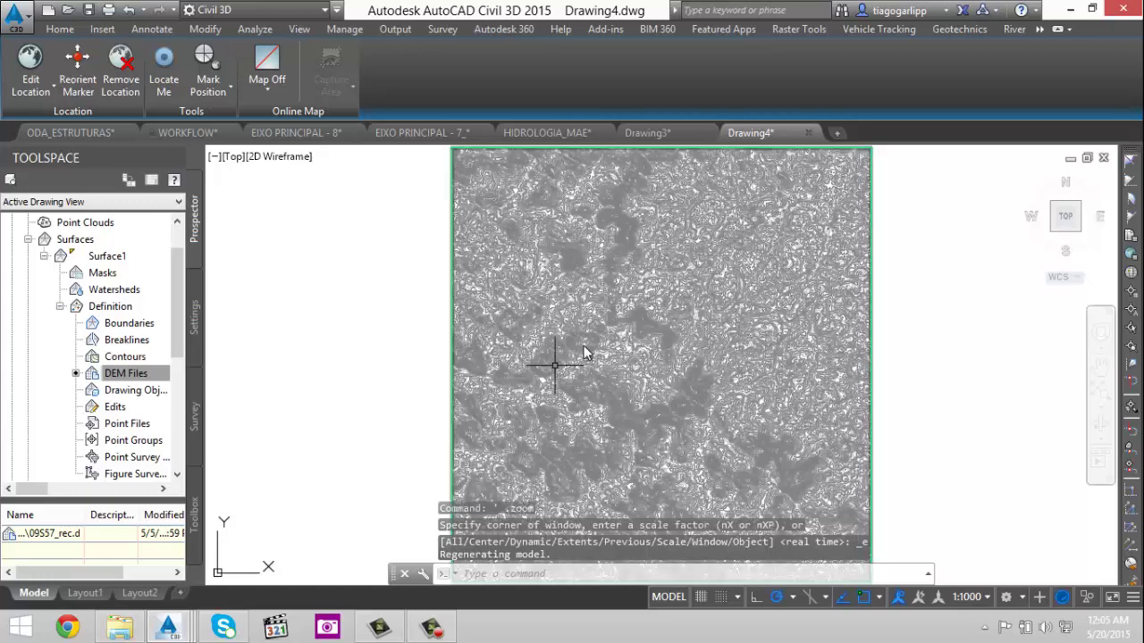
scroll(614, 406, "up", 6)
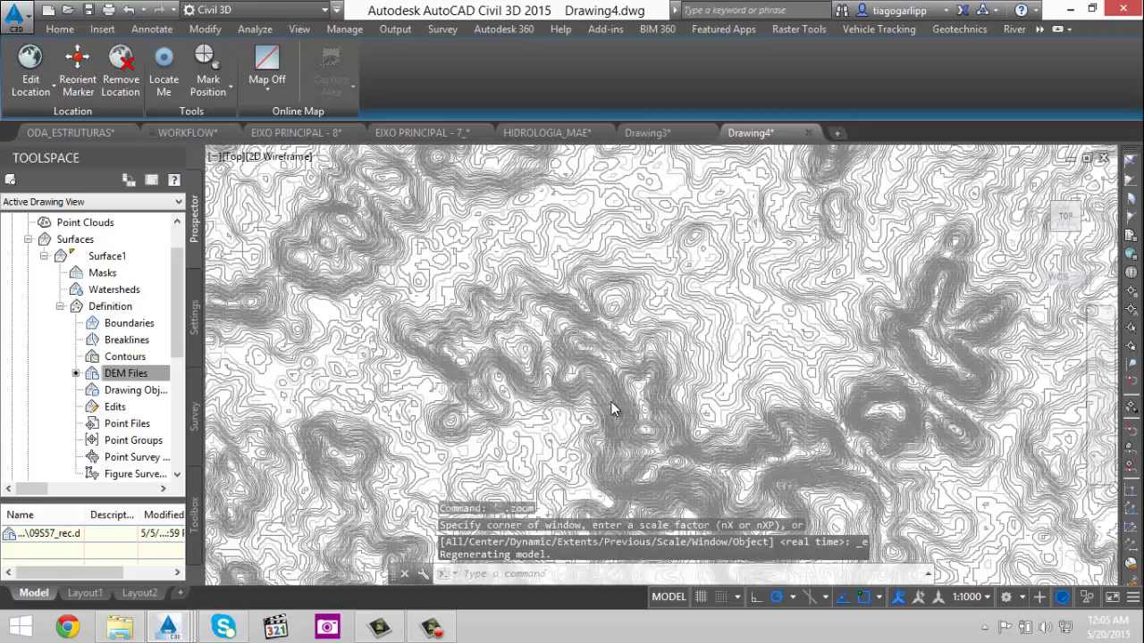
scroll(613, 406, "down", 4)
scroll(594, 358, "up", 3)
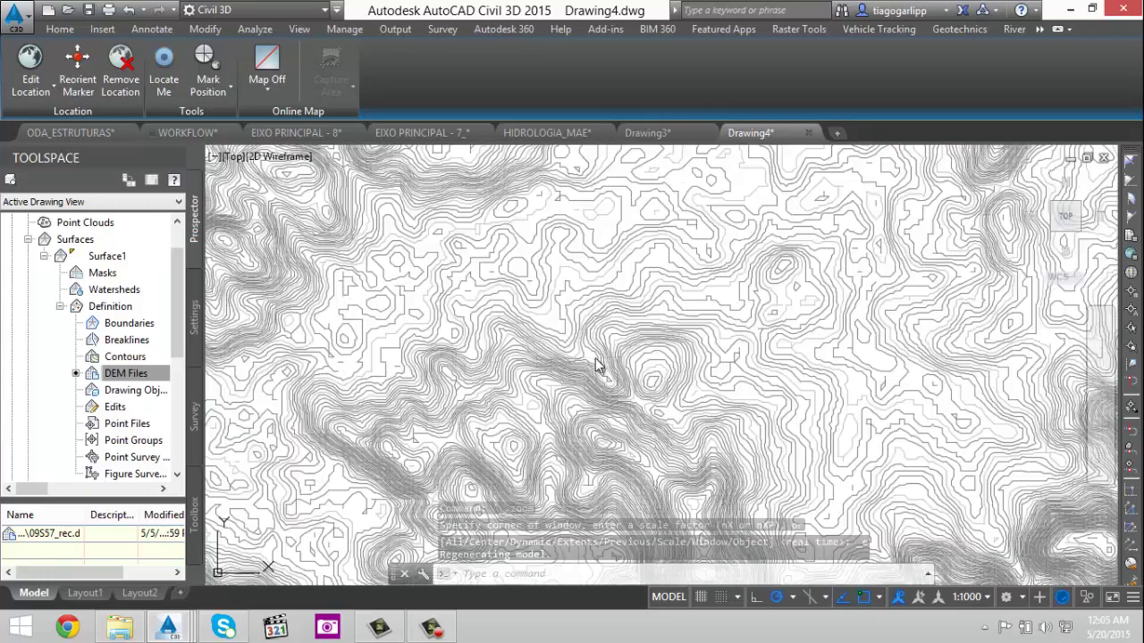
left_click(581, 357)
right_click(581, 357)
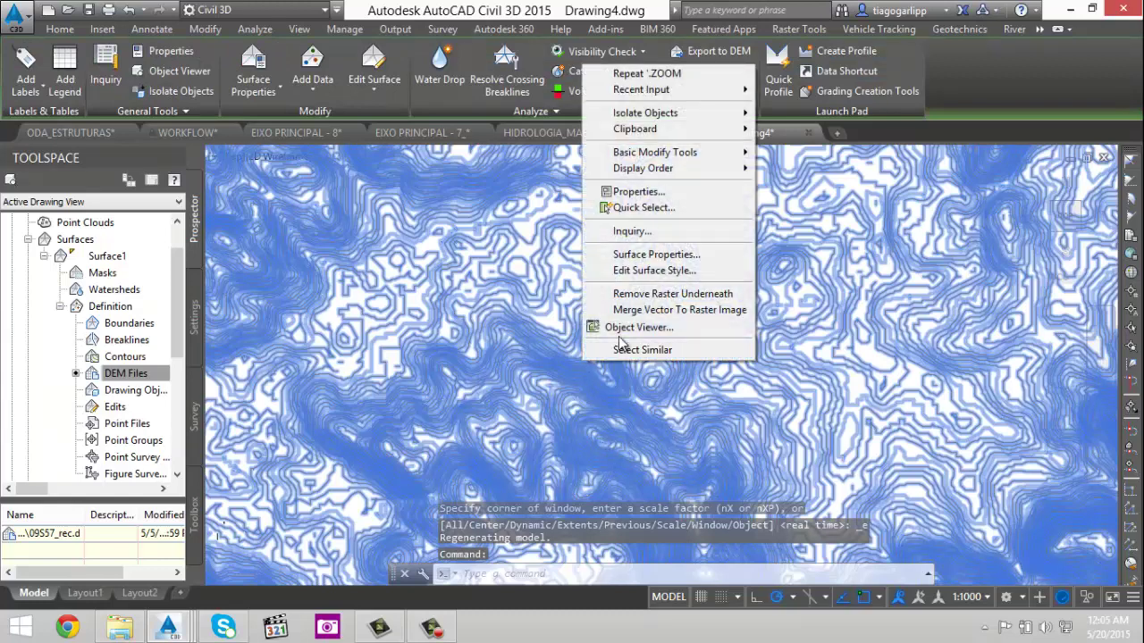
left_click(640, 255)
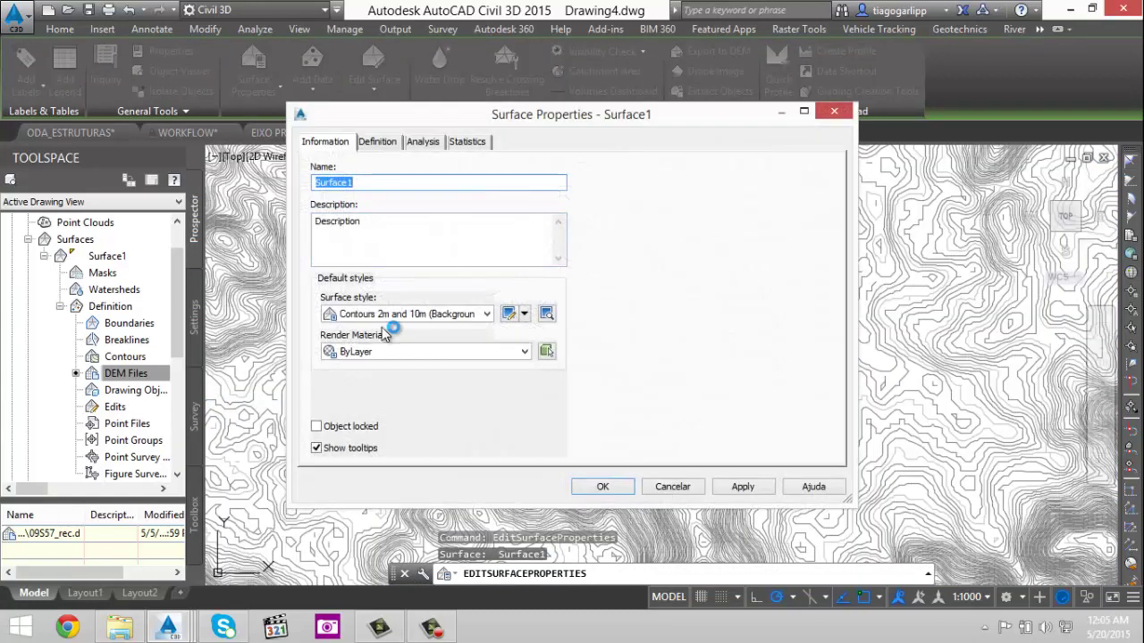
left_click(384, 315)
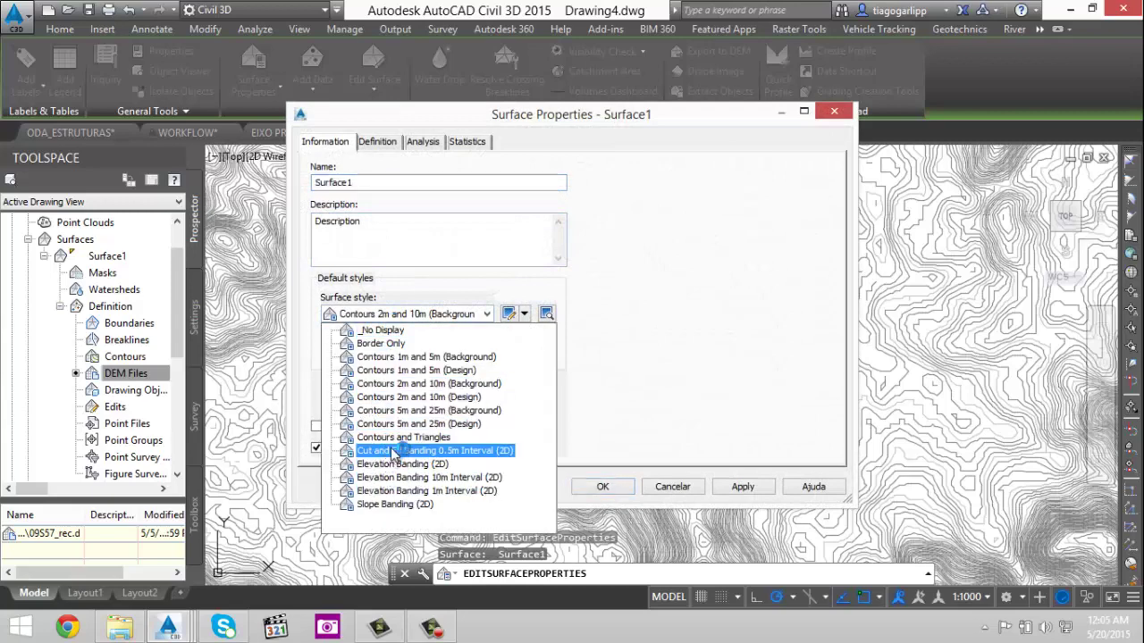
left_click(381, 330)
- Turn on Triangles visibility for the plan view in the _No Display style and apply it to the surface
left_click(515, 318)
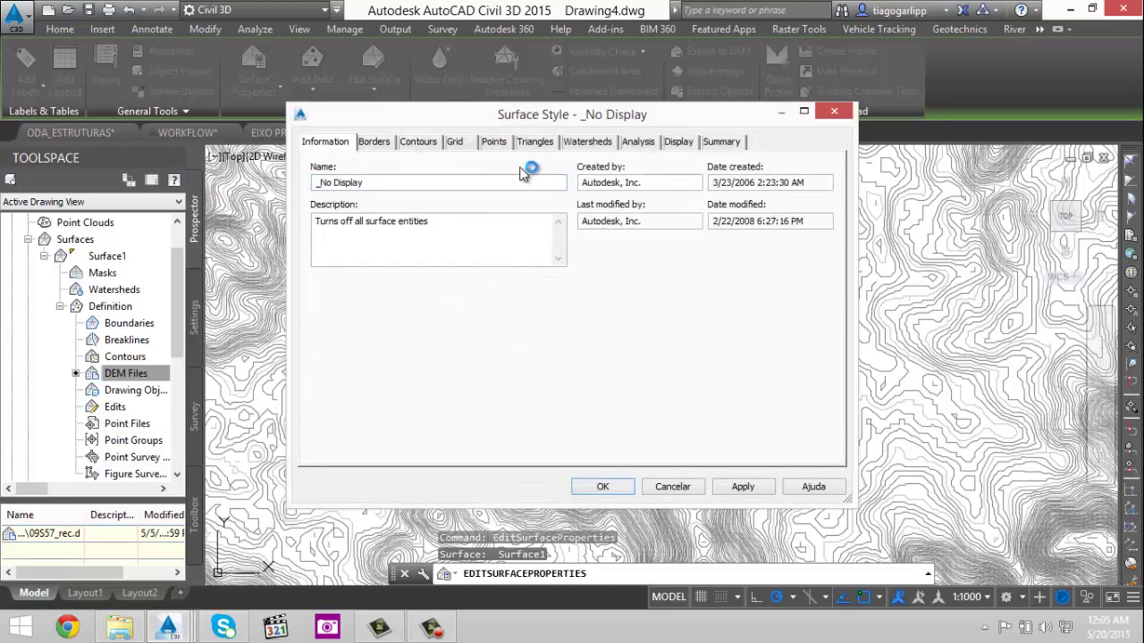
left_click(675, 142)
left_click(382, 253)
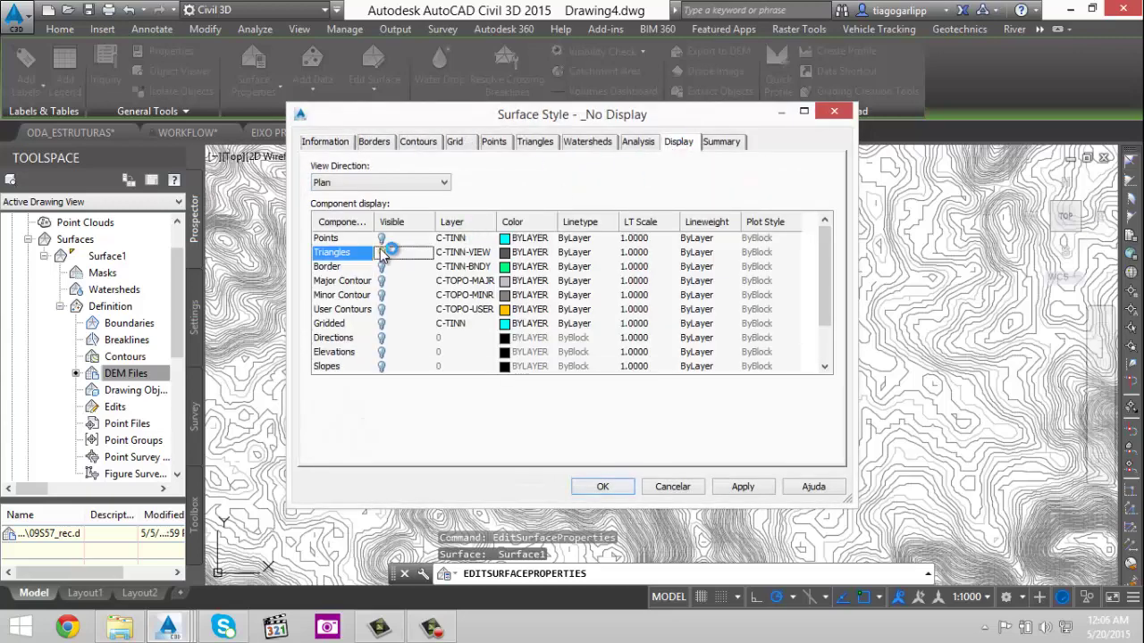
left_click(582, 491)
left_click(599, 487)
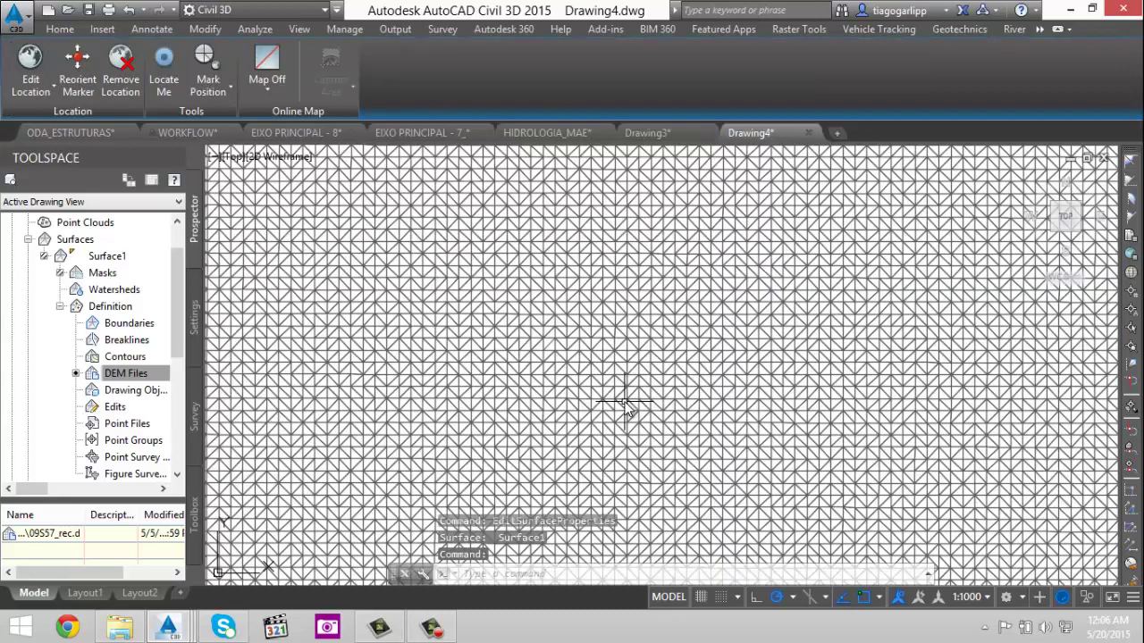
- Measure the vertical spacing between two adjacent triangle vertices with the DIST command
scroll(625, 404, "up", 5)
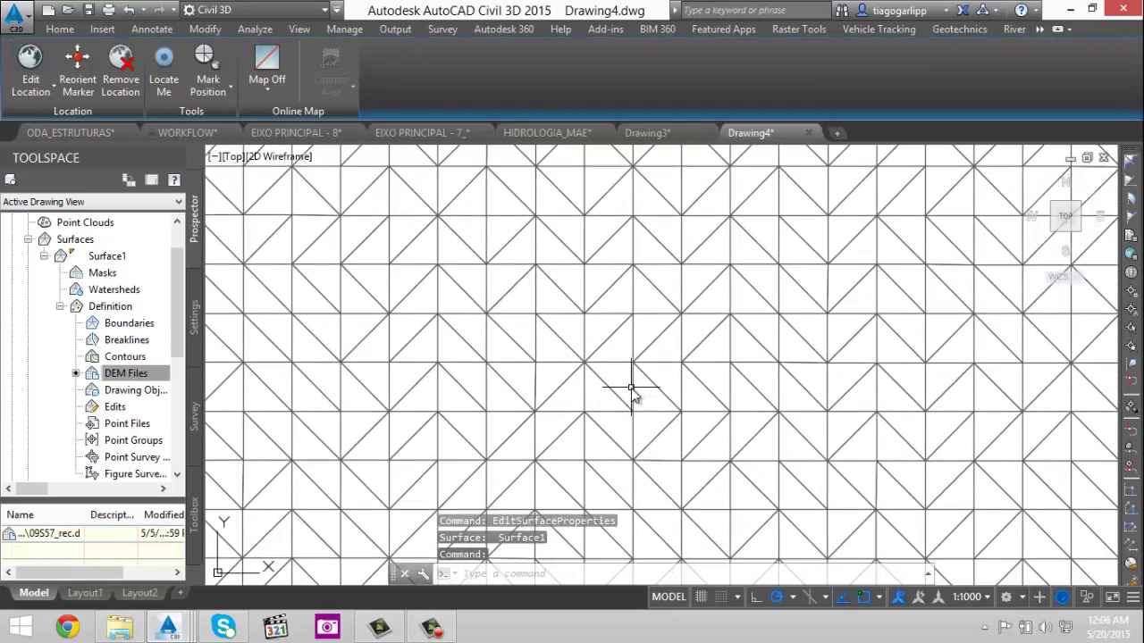
type("dist")
key("Return")
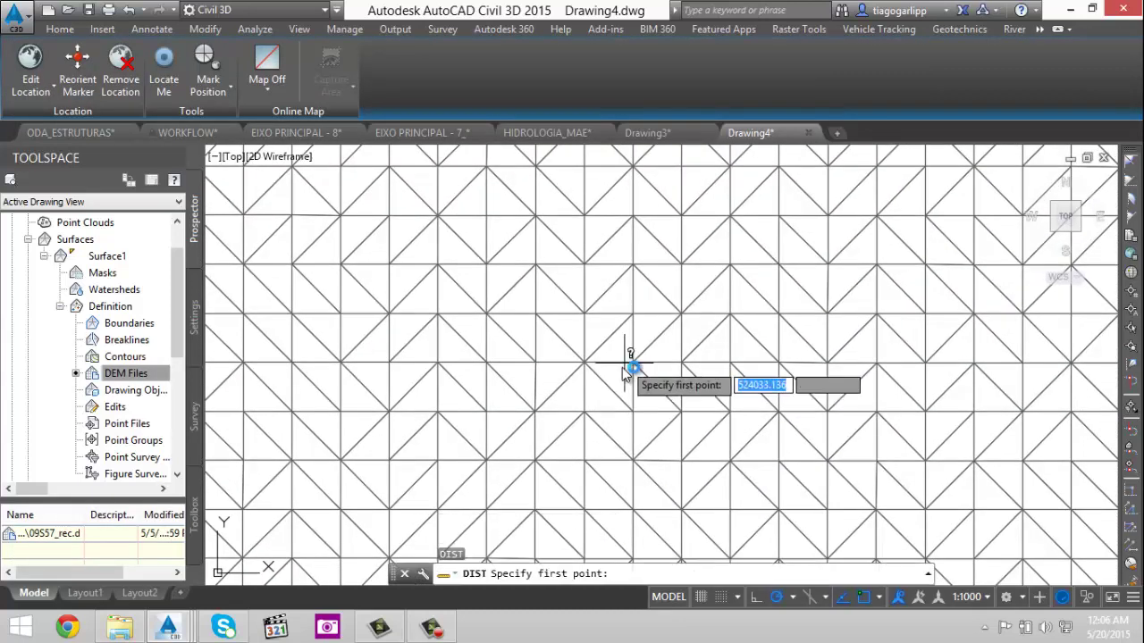
left_click(633, 362)
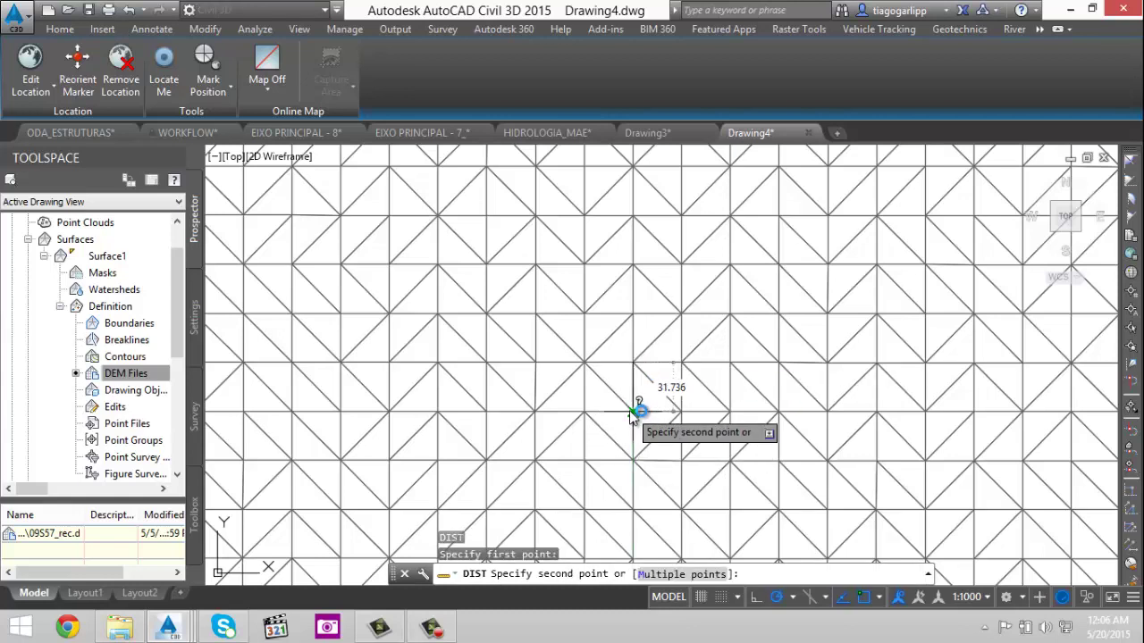
key("Escape")
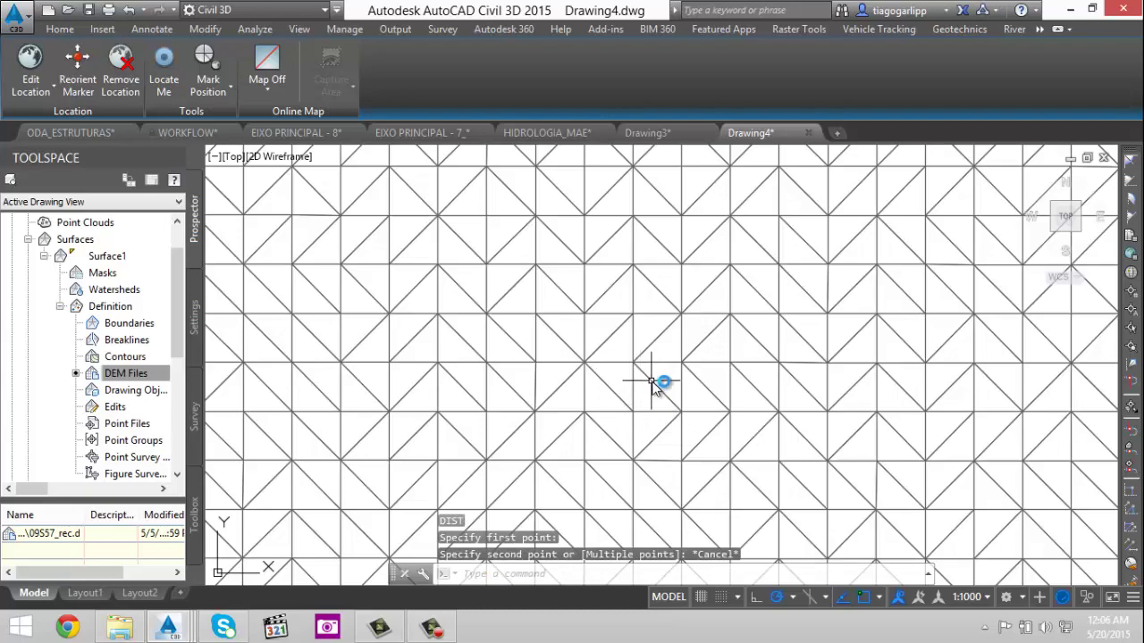
- Change the surface style to Border Only in the surface's properties
left_click(606, 364)
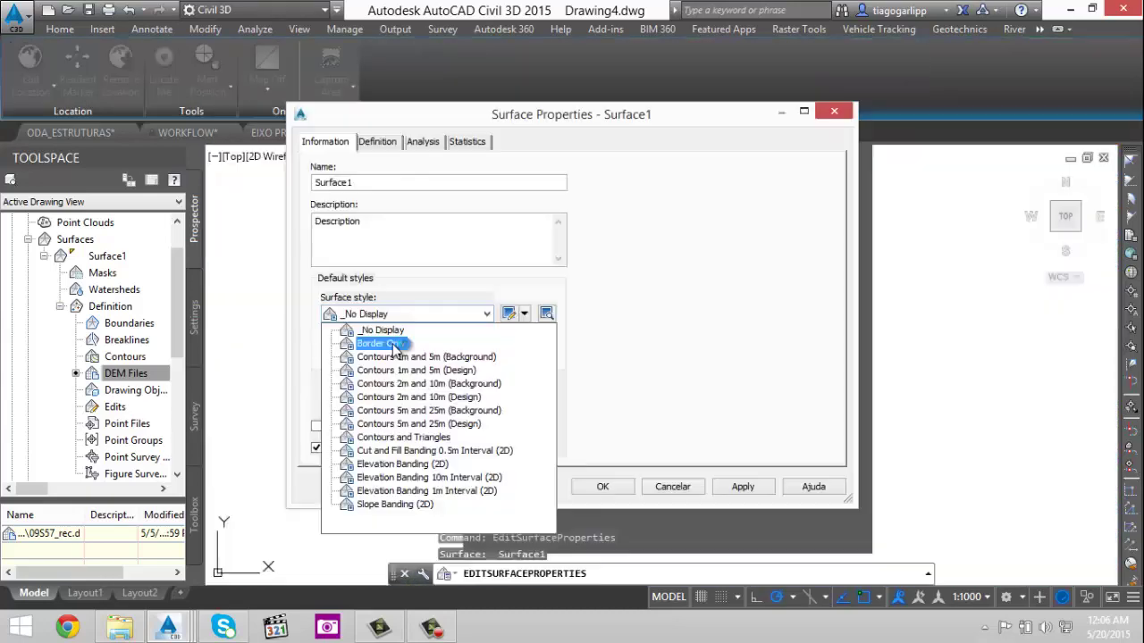
left_click(394, 347)
left_click(614, 491)
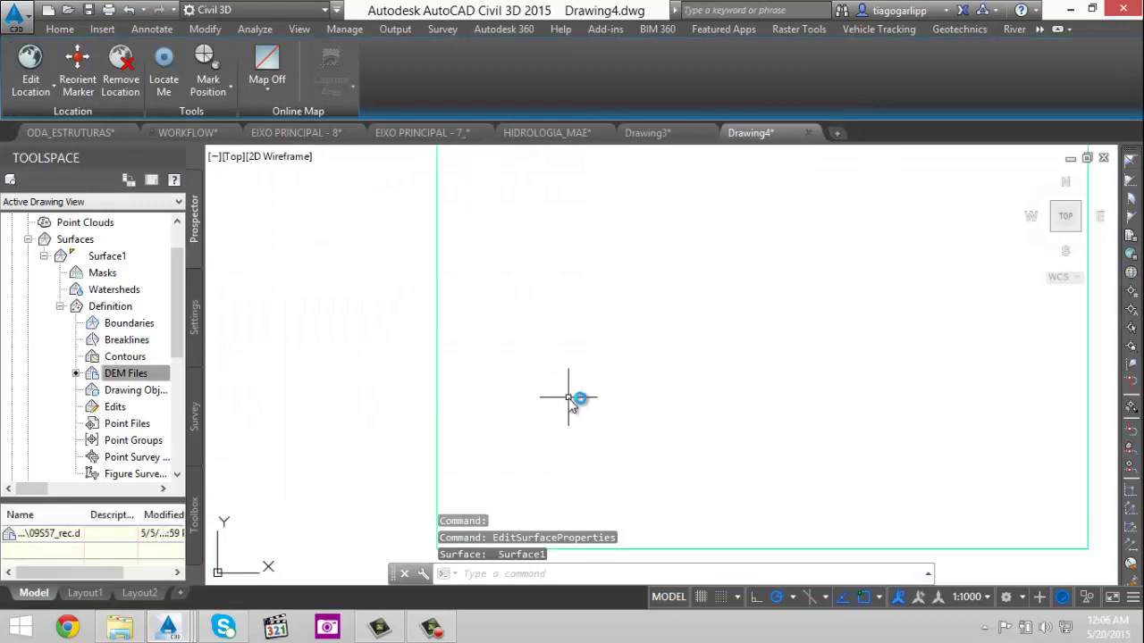
- Draw a rectangle about 6380 m wide inside the lower-left part of the surface border
type("REC")
key("Return")
left_click(552, 417)
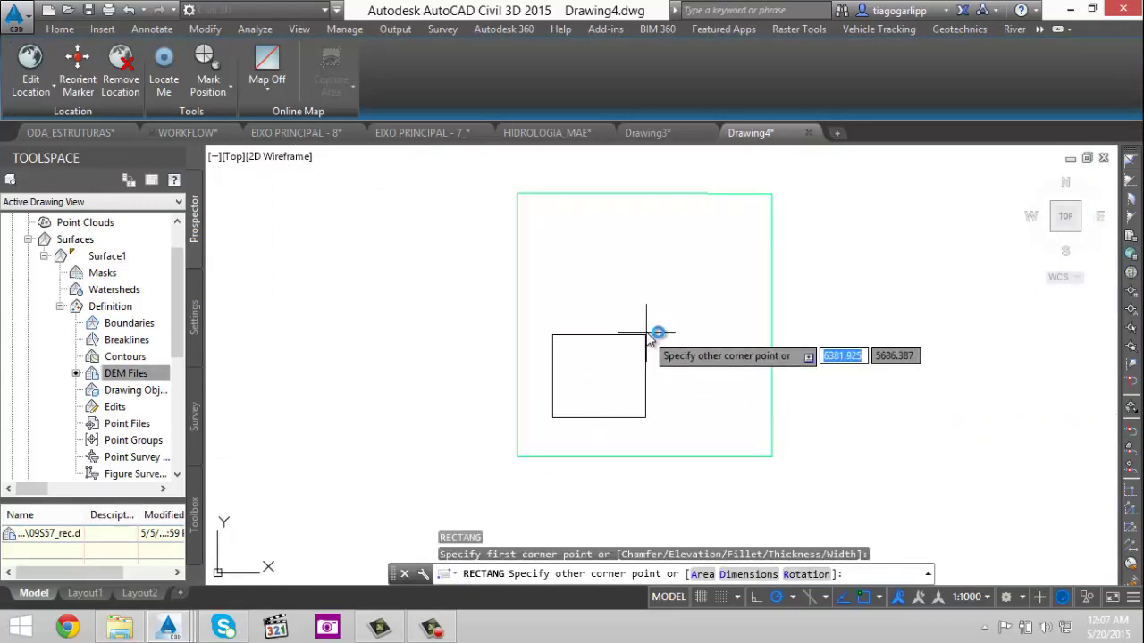
- Add the drawn rectangle to the surface definition as an Outer boundary
right_click(114, 327)
left_click(138, 336)
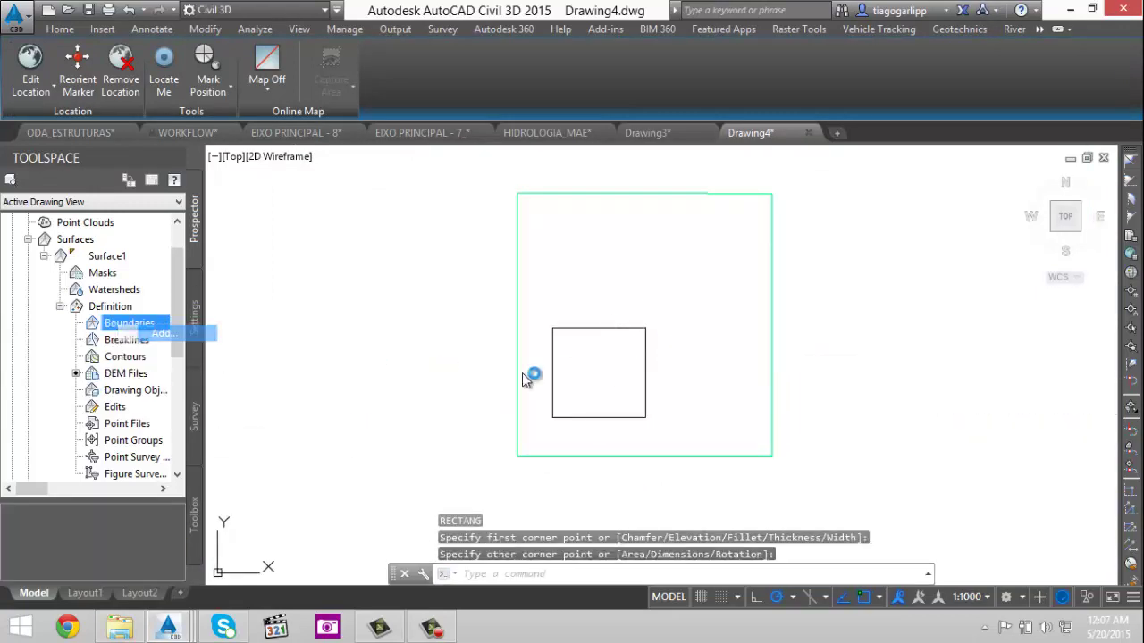
left_click(548, 384)
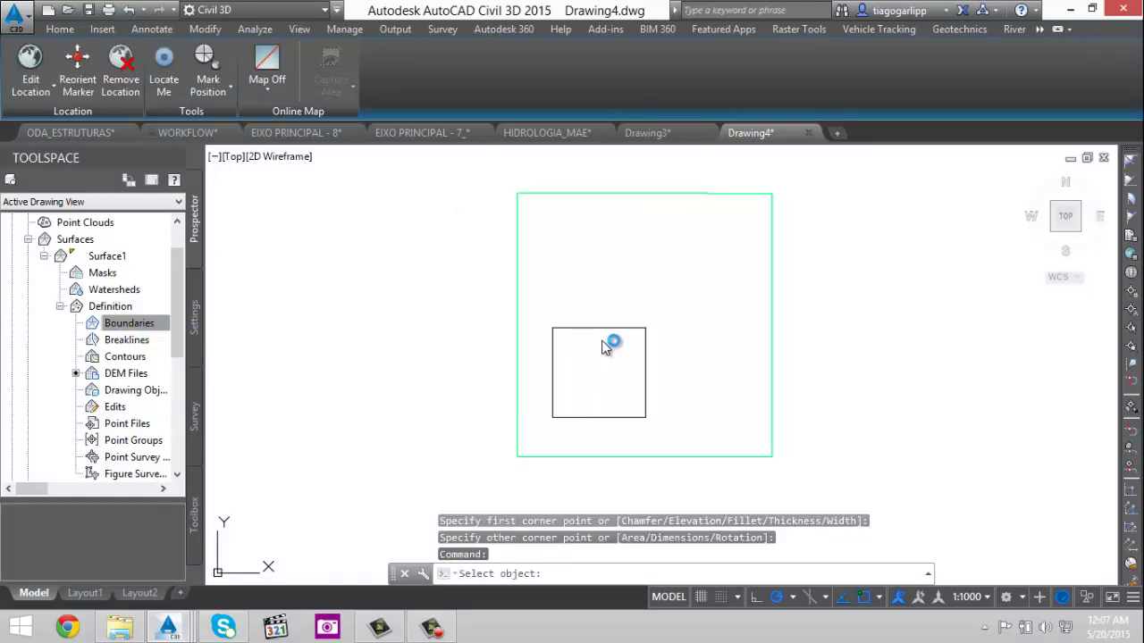
left_click(577, 329)
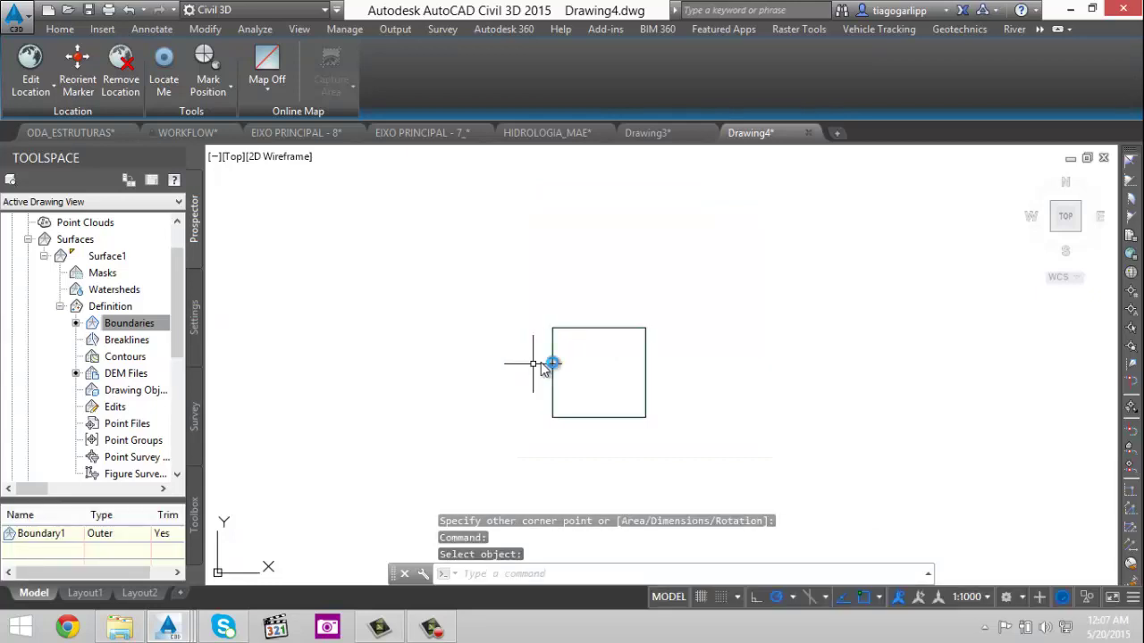
left_click(554, 354)
key("Escape")
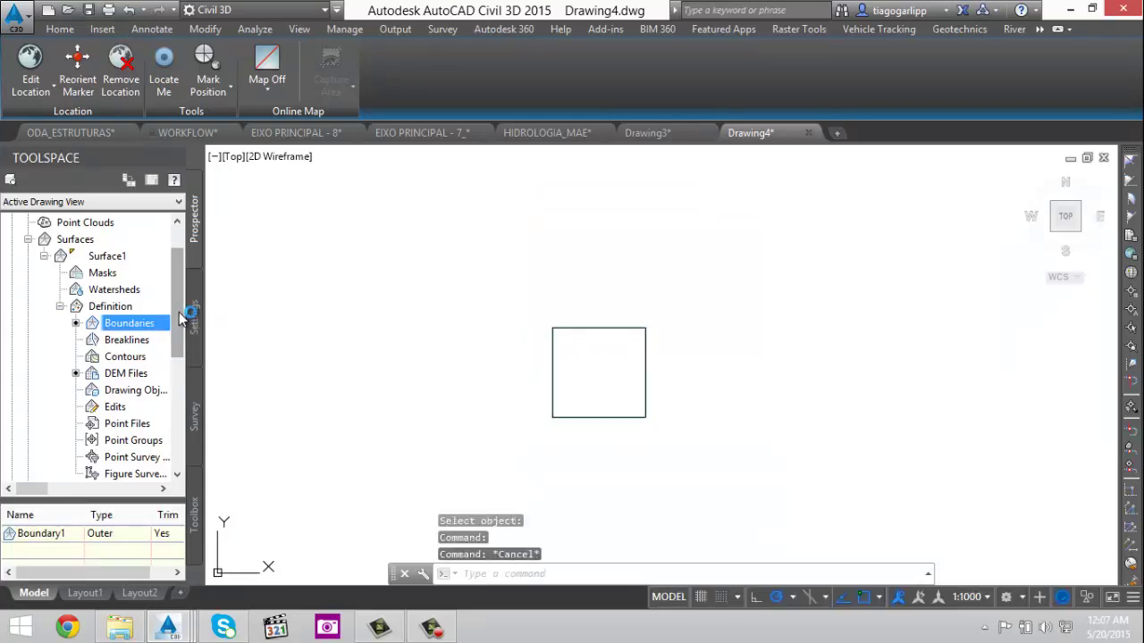
- Examine the clipped surface's relief in the Object Viewer by orbiting it in 3D
right_click(86, 258)
left_click(132, 430)
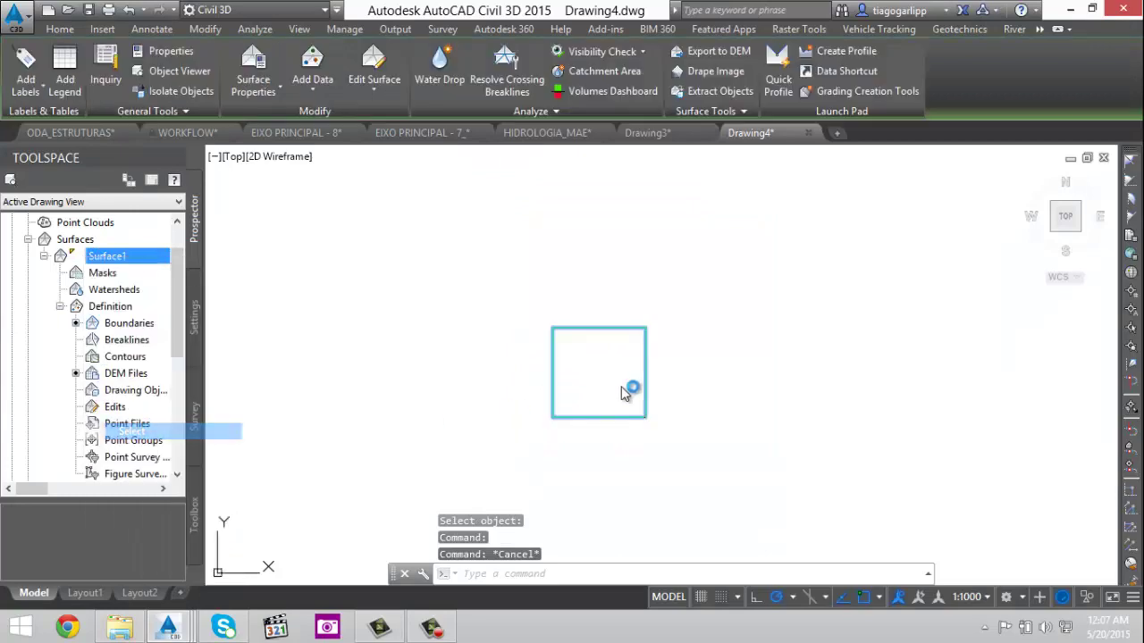
right_click(629, 404)
left_click(679, 313)
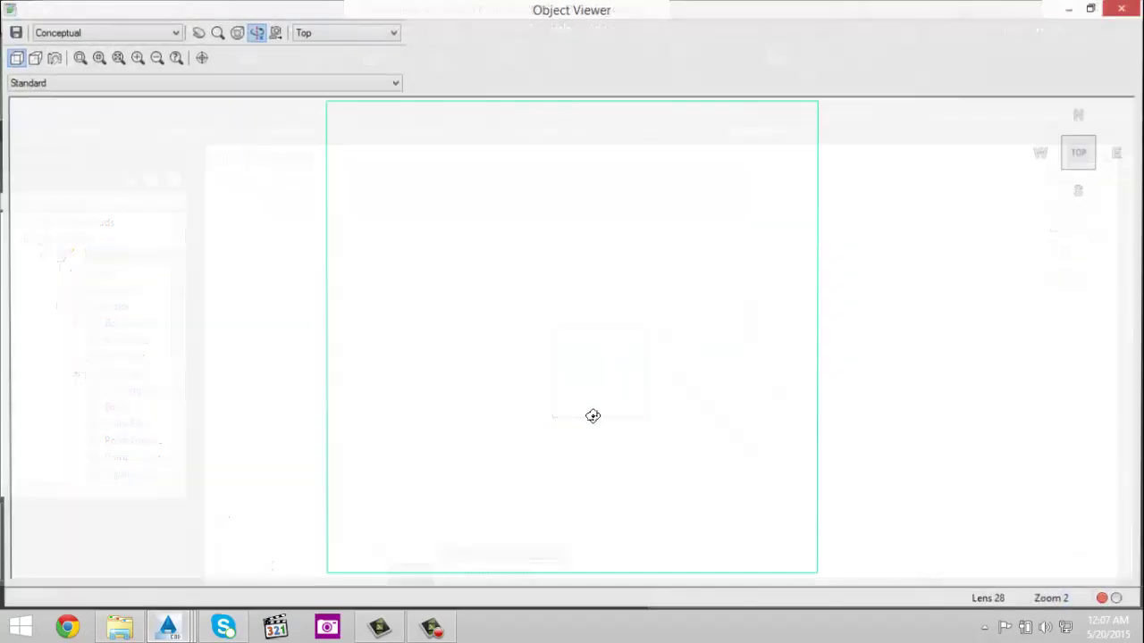
left_click_drag(593, 417, 638, 280)
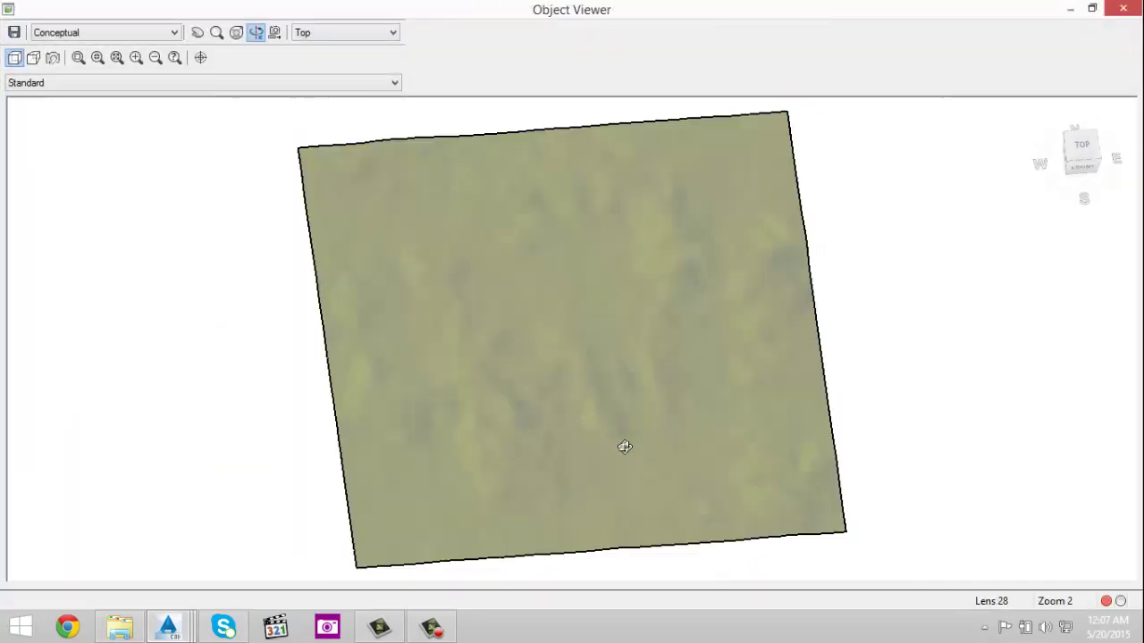
left_click_drag(623, 446, 653, 312)
scroll(555, 383, "up", 5)
left_click_drag(554, 384, 582, 354)
scroll(757, 352, "down", 4)
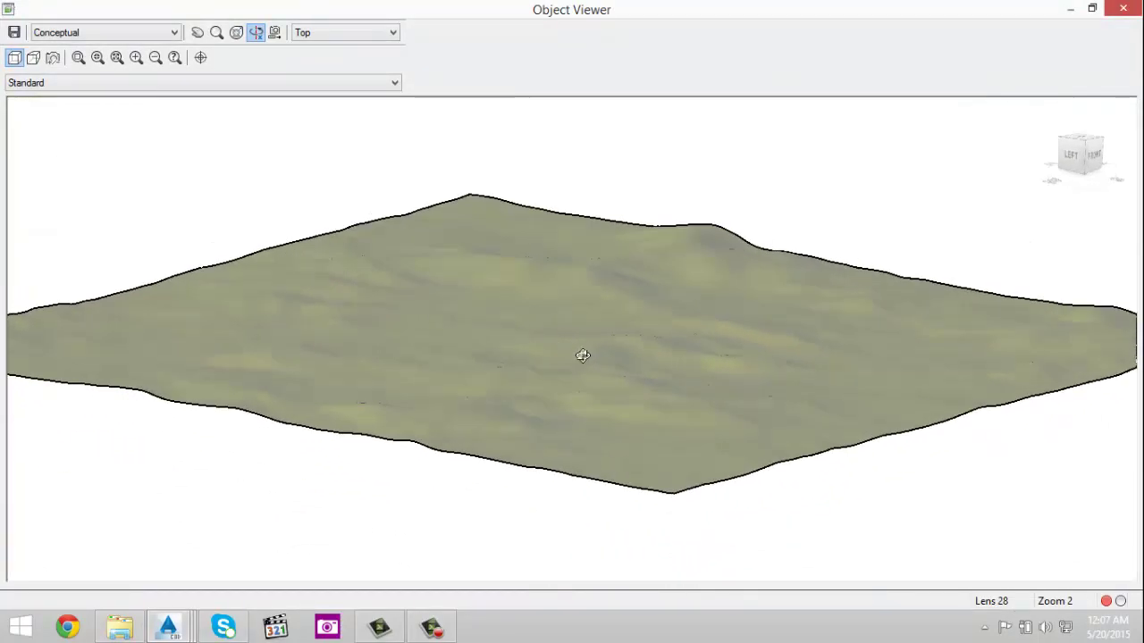
key("Escape")
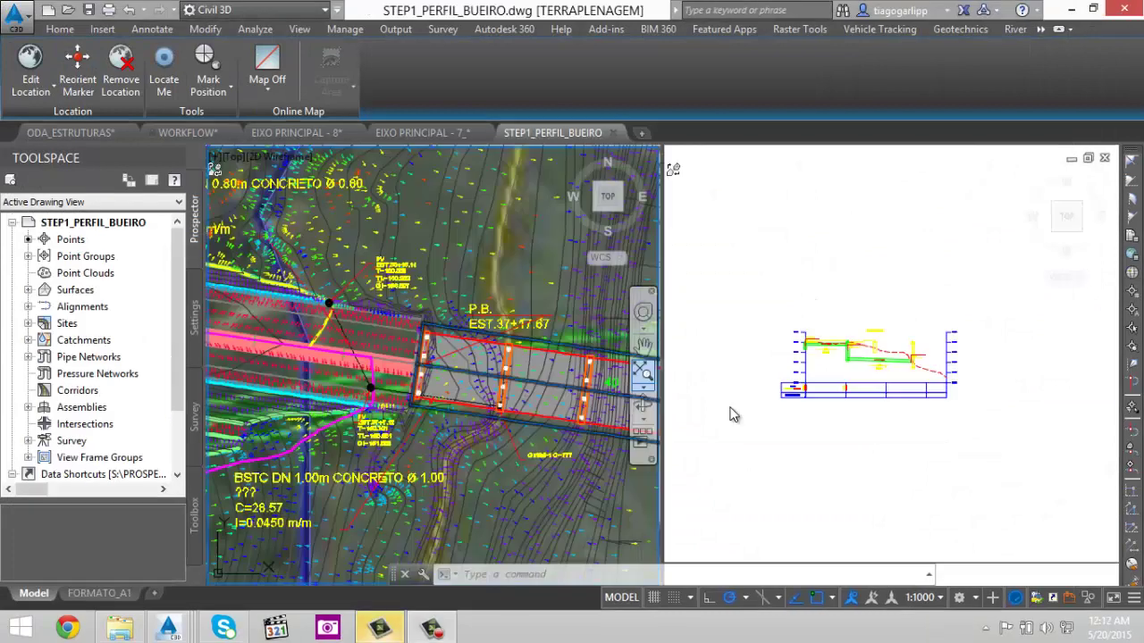
- Widen the plan viewport in STEP1_PERFIL_BUEIRO.dwg and select the terrain surface
left_click_drag(663, 365, 766, 365)
left_click(662, 365)
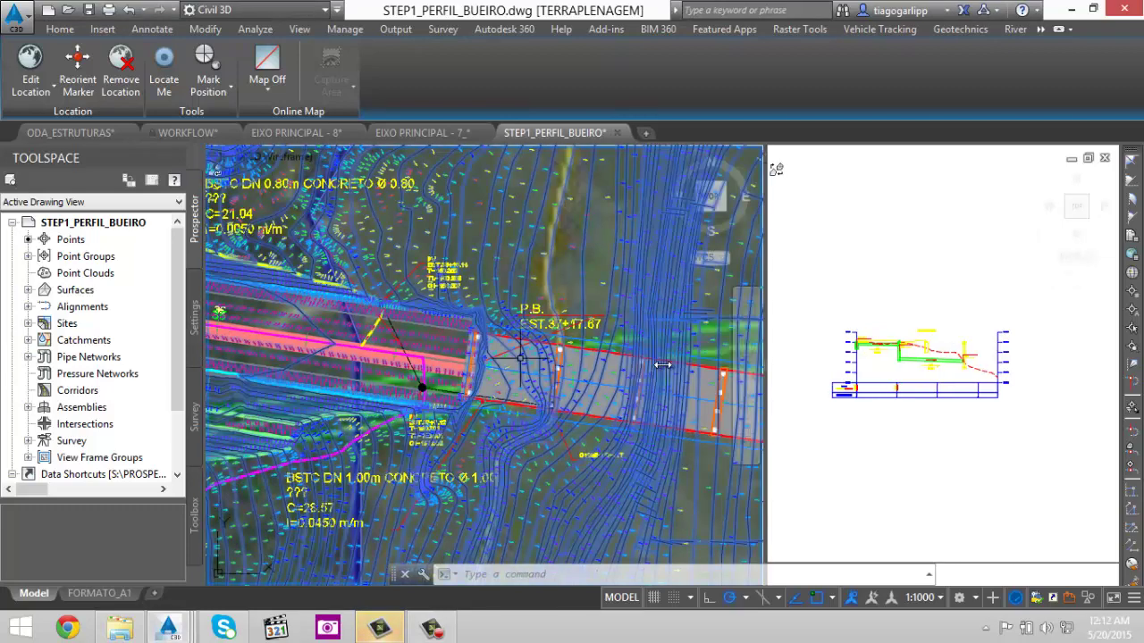
scroll(662, 364, "down", 3)
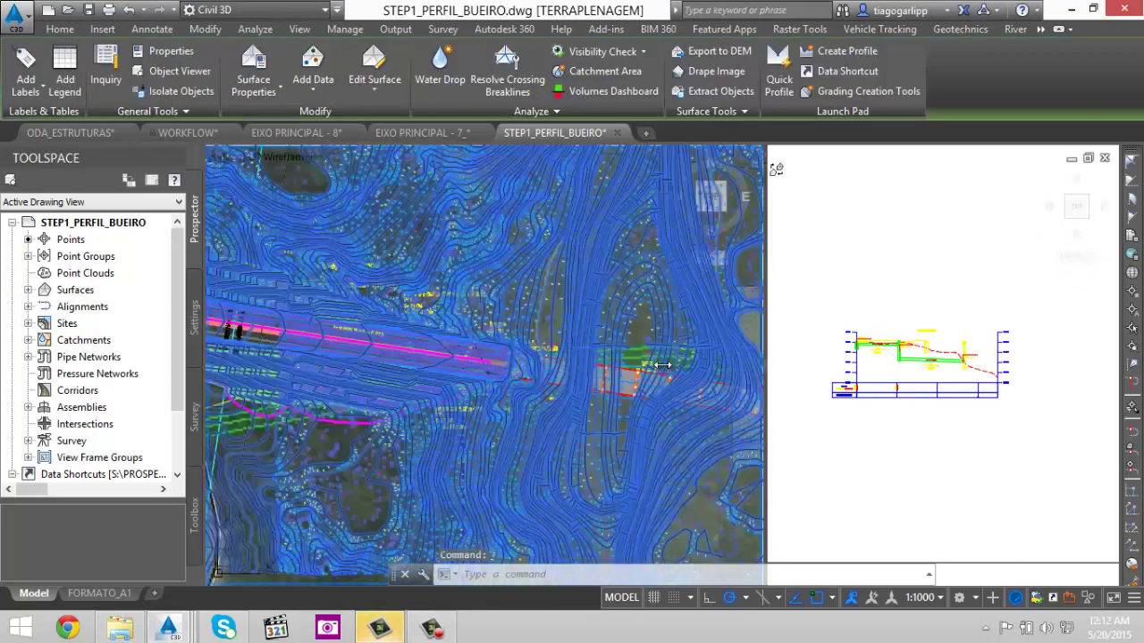
- Clear the surface selection and examine the flow paths and sub-basin boundaries along the road in the plan
key("Escape")
key("Escape")
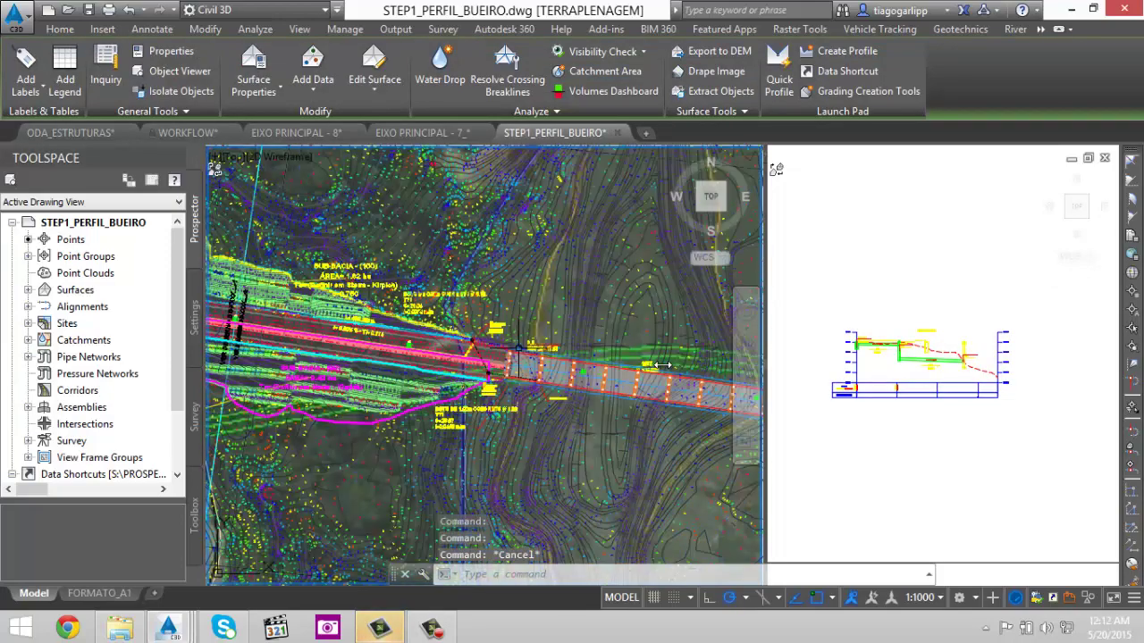
middle_click_drag(334, 361, 481, 347)
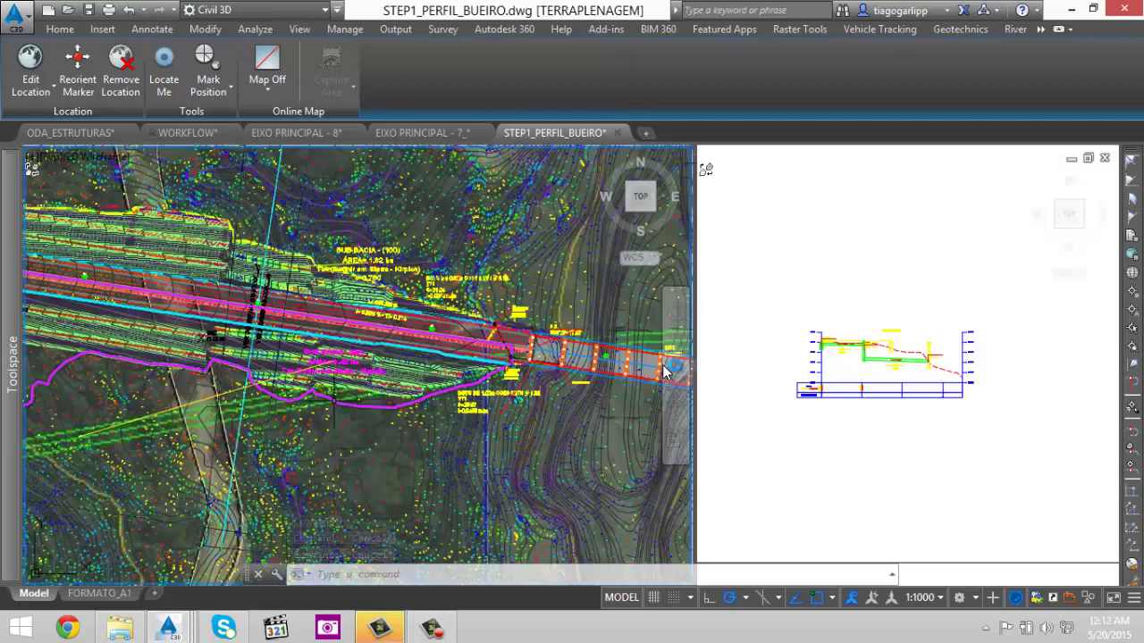
scroll(664, 374, "down", 3)
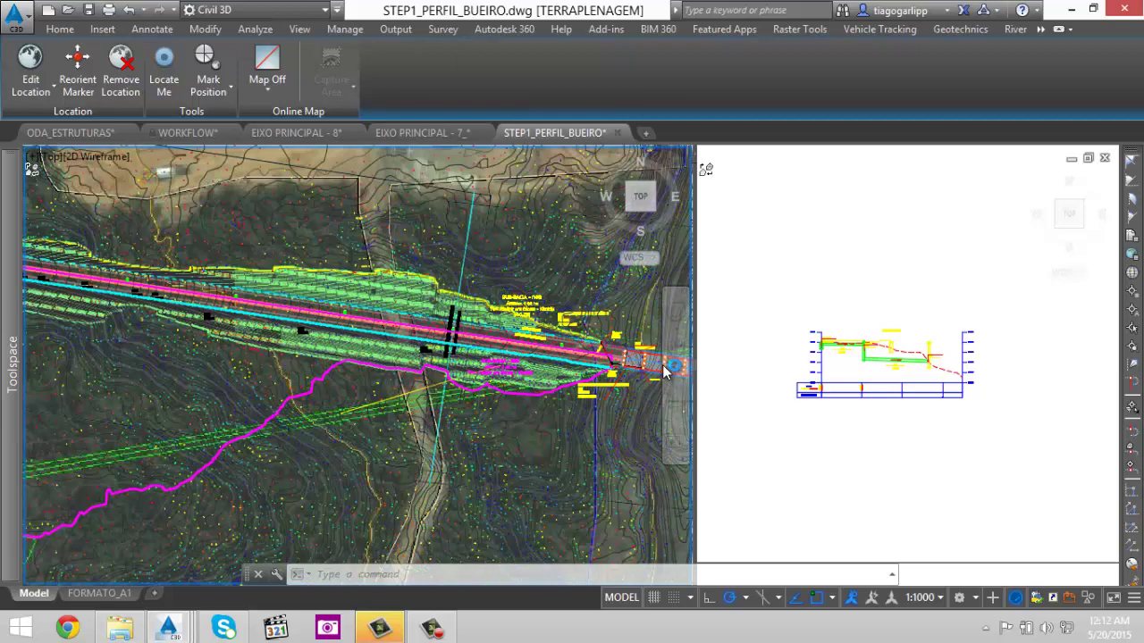
scroll(664, 374, "down", 3)
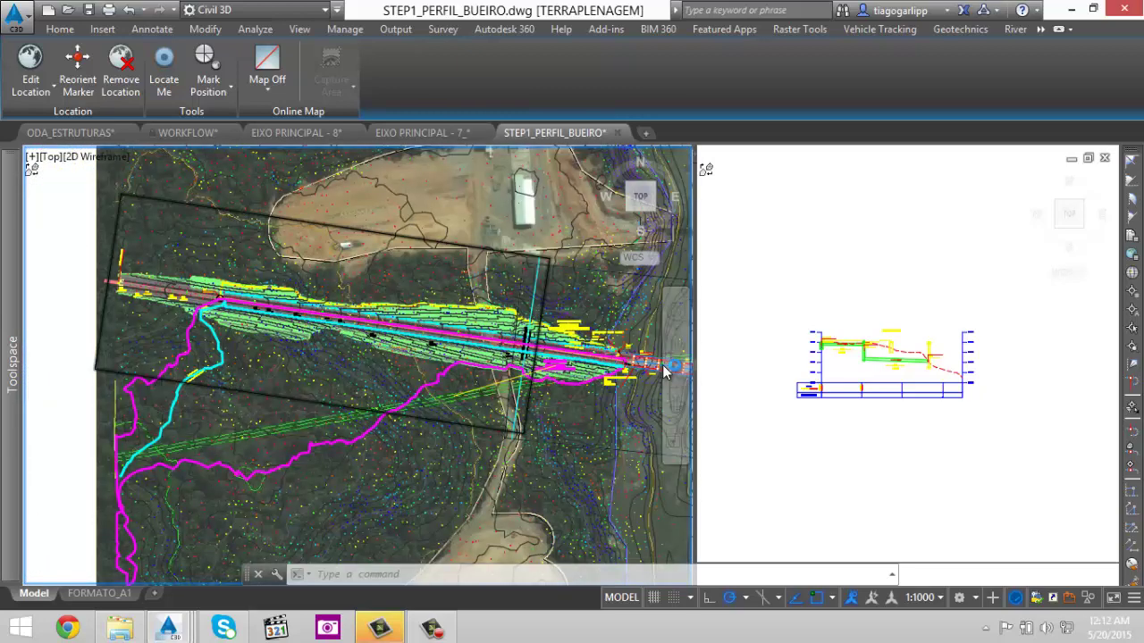
scroll(664, 373, "up", 5)
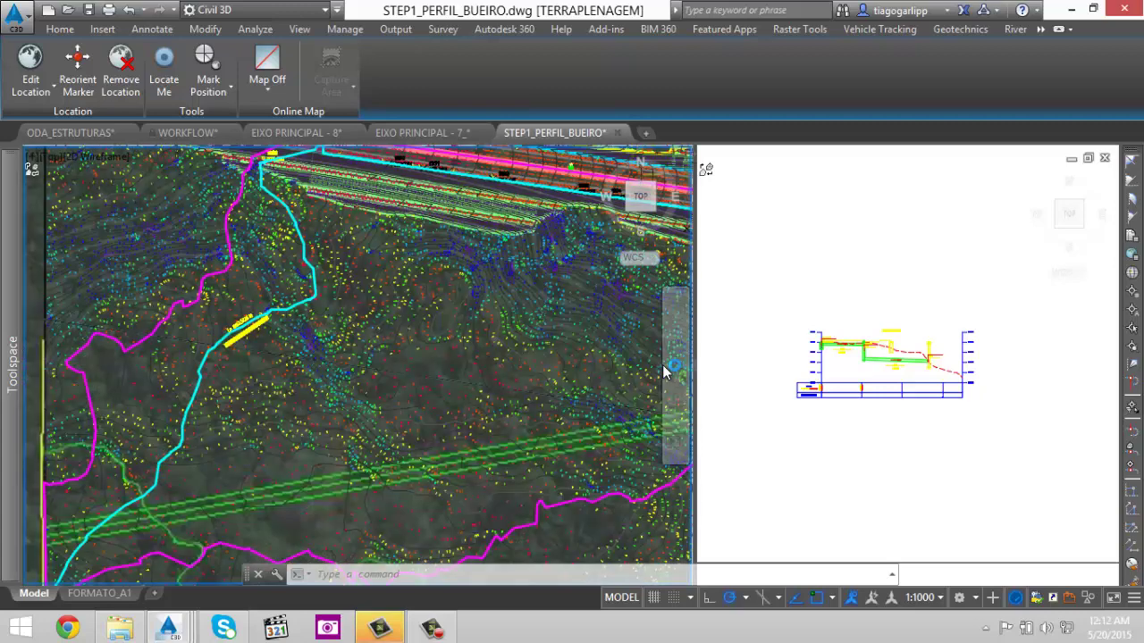
scroll(664, 373, "up", 3)
middle_click_drag(663, 366, 459, 466)
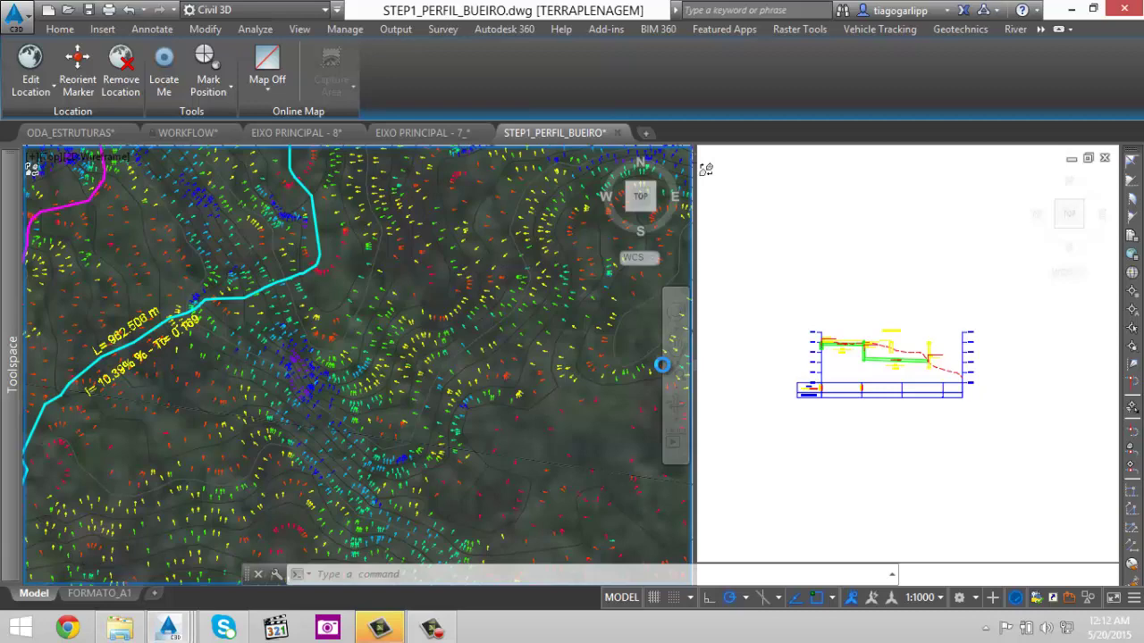
scroll(661, 364, "down", 2)
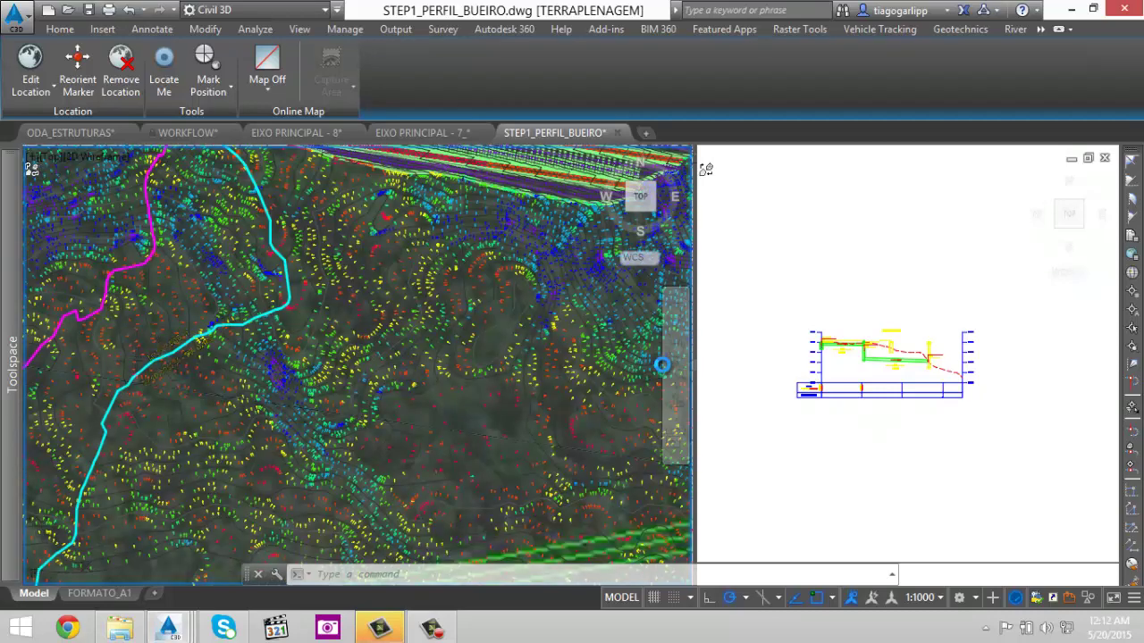
scroll(161, 379, "up", 3)
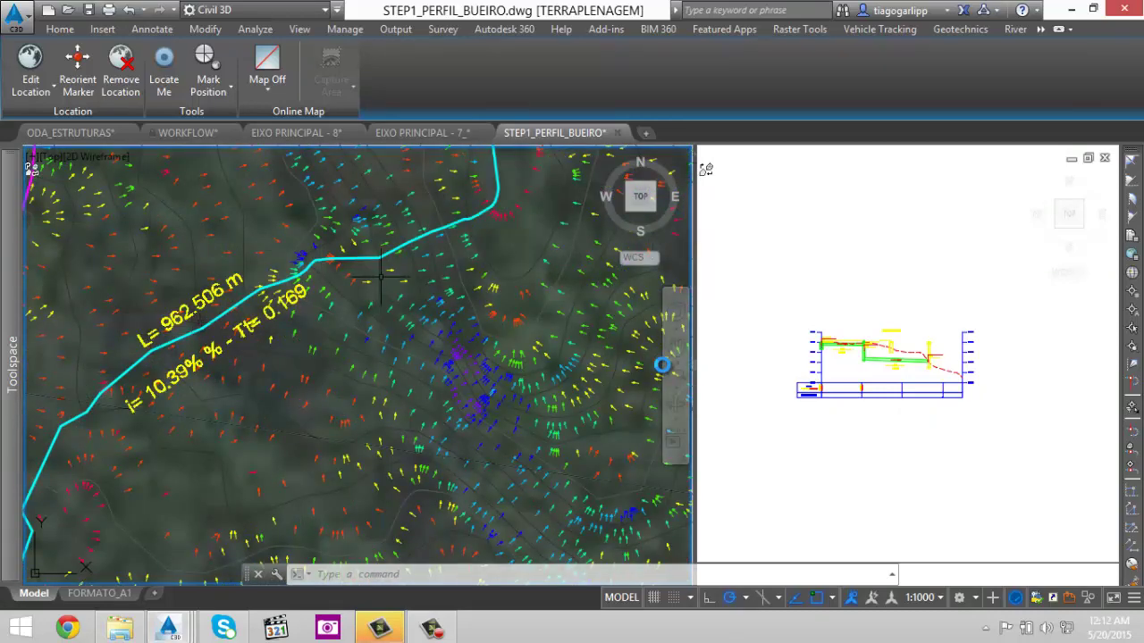
scroll(290, 331, "down", 3)
middle_click_drag(353, 252, 331, 371)
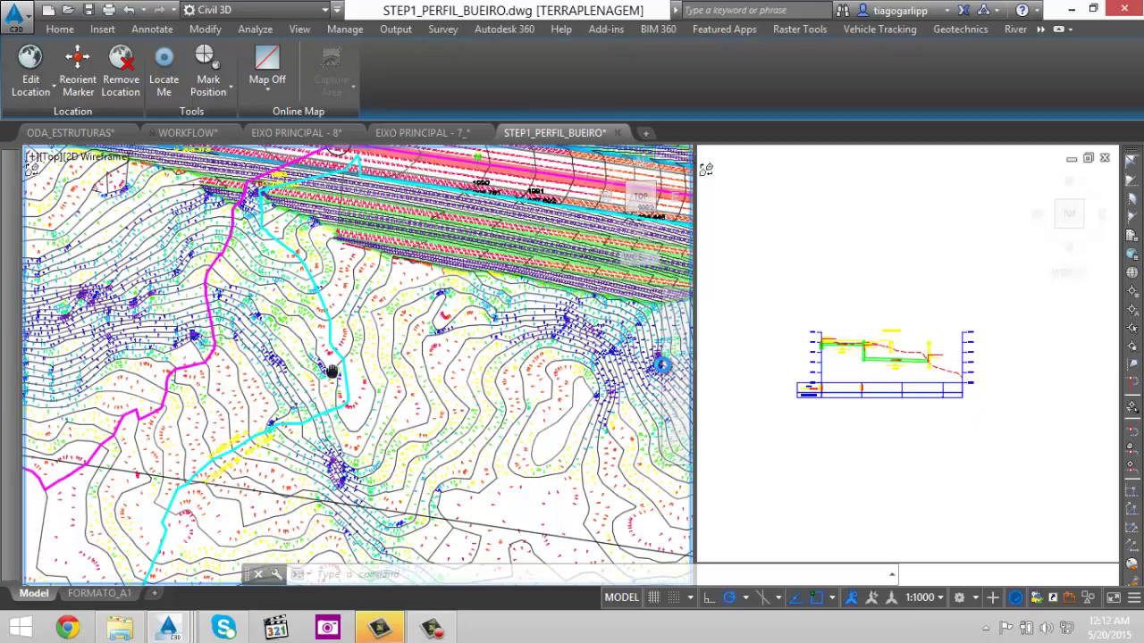
middle_click_drag(283, 262, 266, 363)
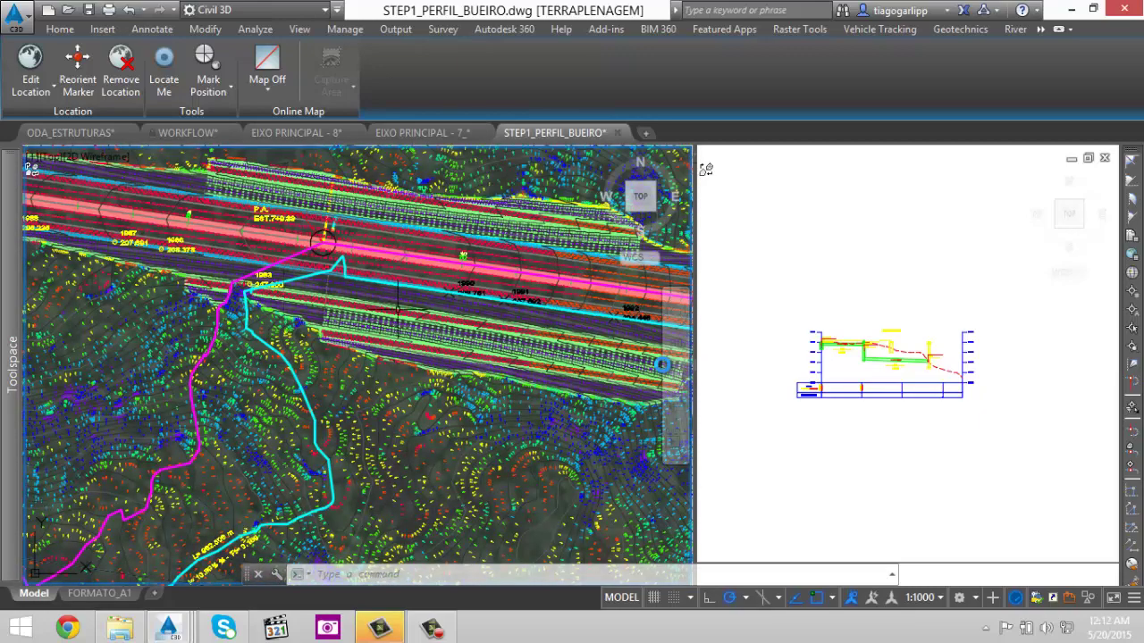
middle_click_drag(465, 308, 208, 292)
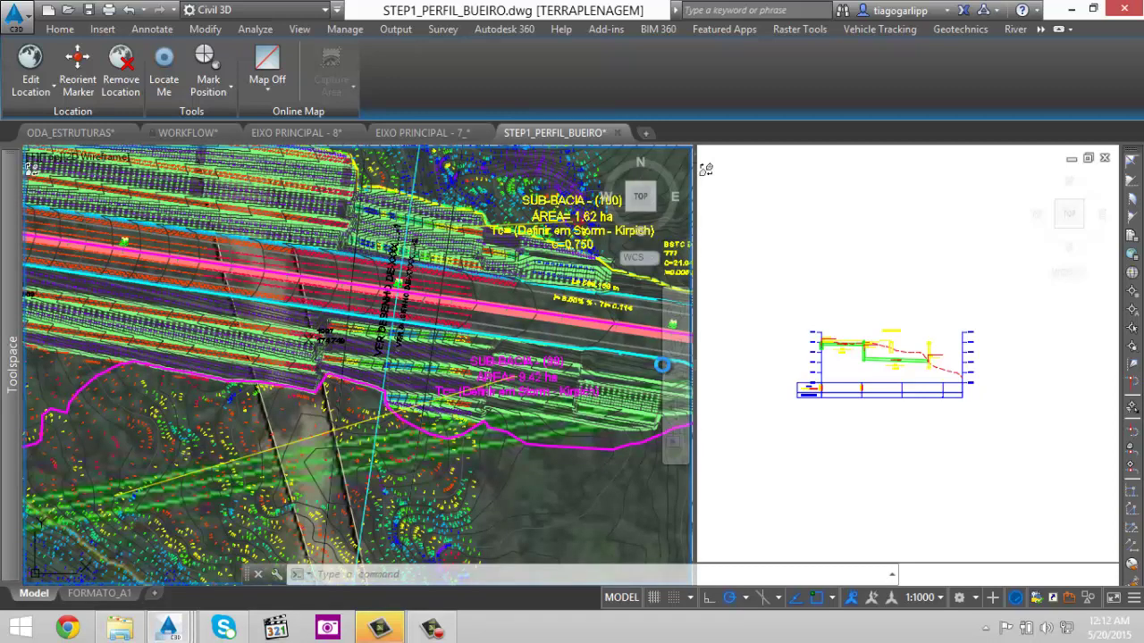
middle_click_drag(487, 347, 161, 326)
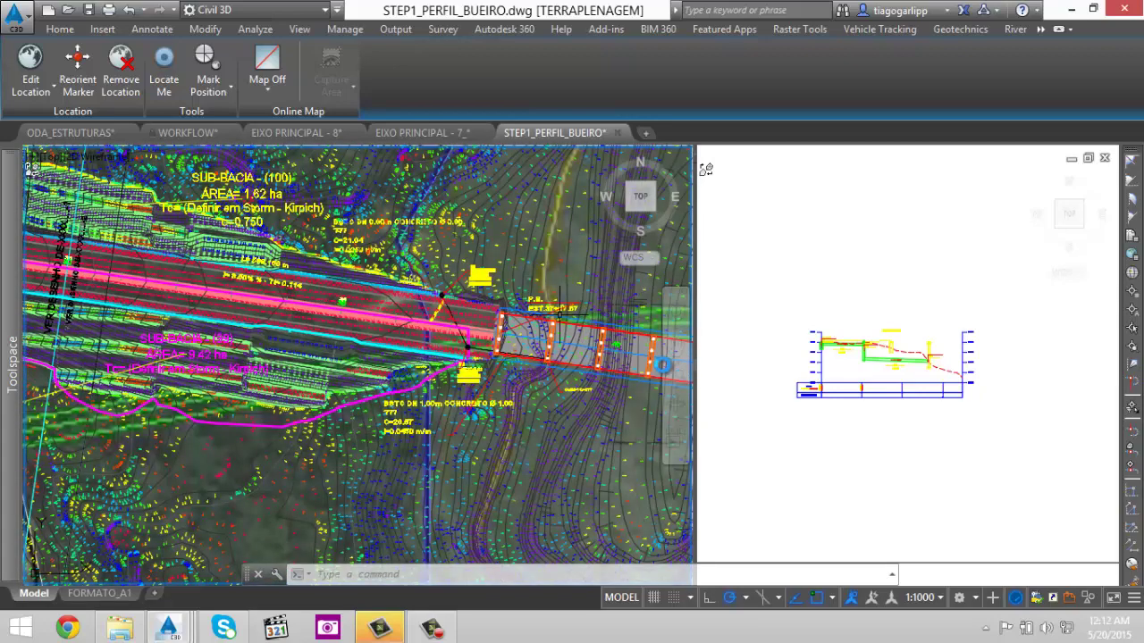
middle_click_drag(445, 292, 679, 400)
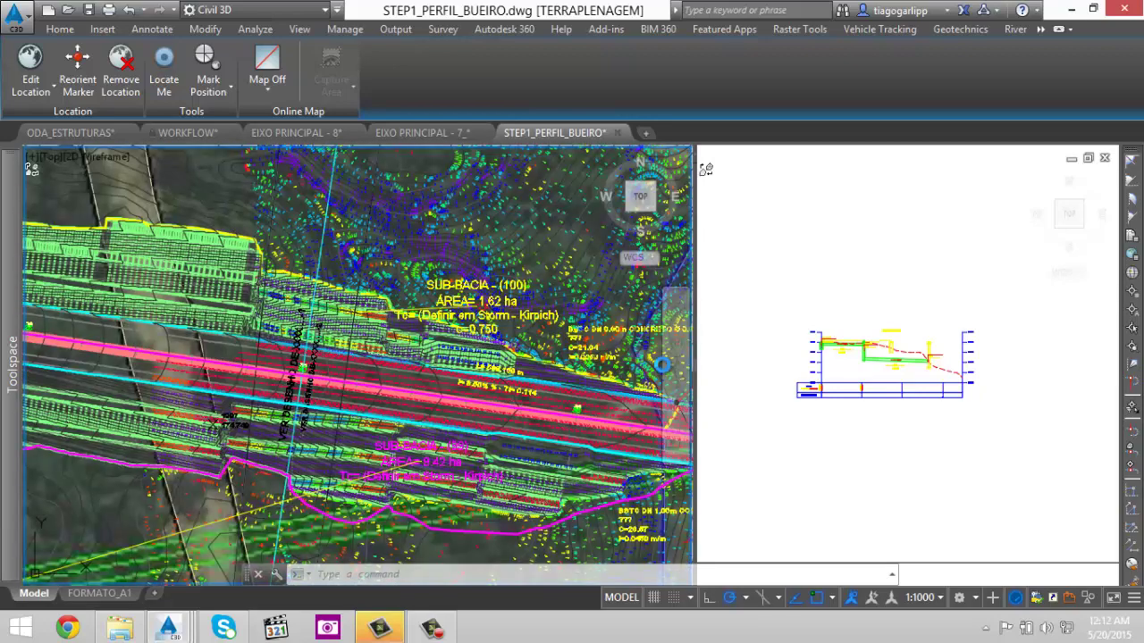
scroll(661, 364, "down", 2)
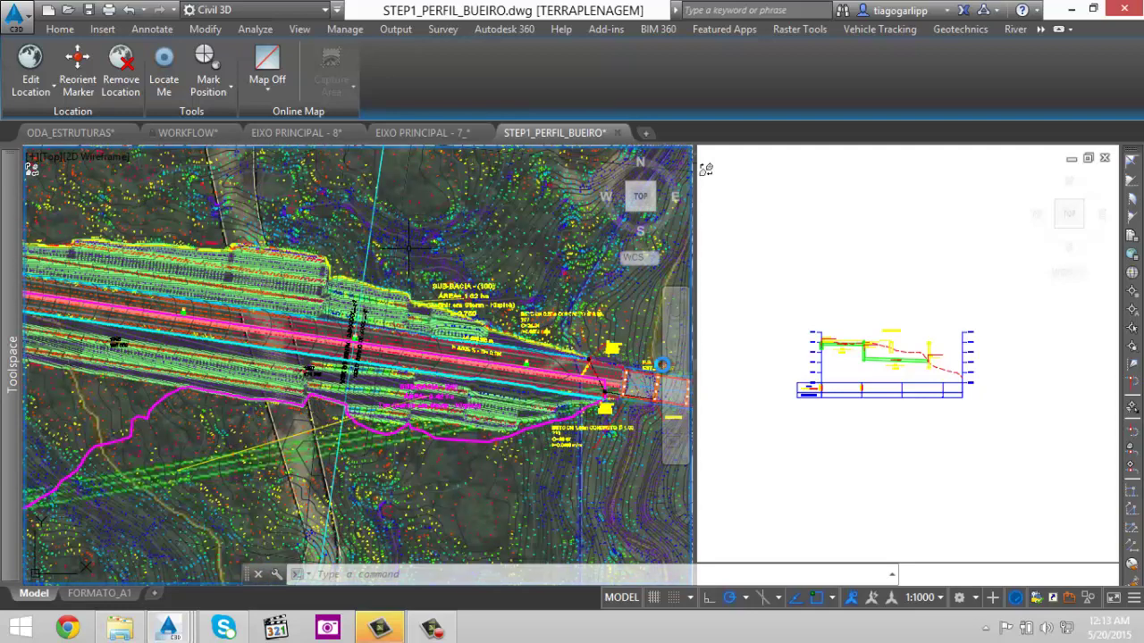
- Set the surface style of the CURVAS MISTAS surface to INVISIVEL
left_click(661, 365)
right_click(661, 365)
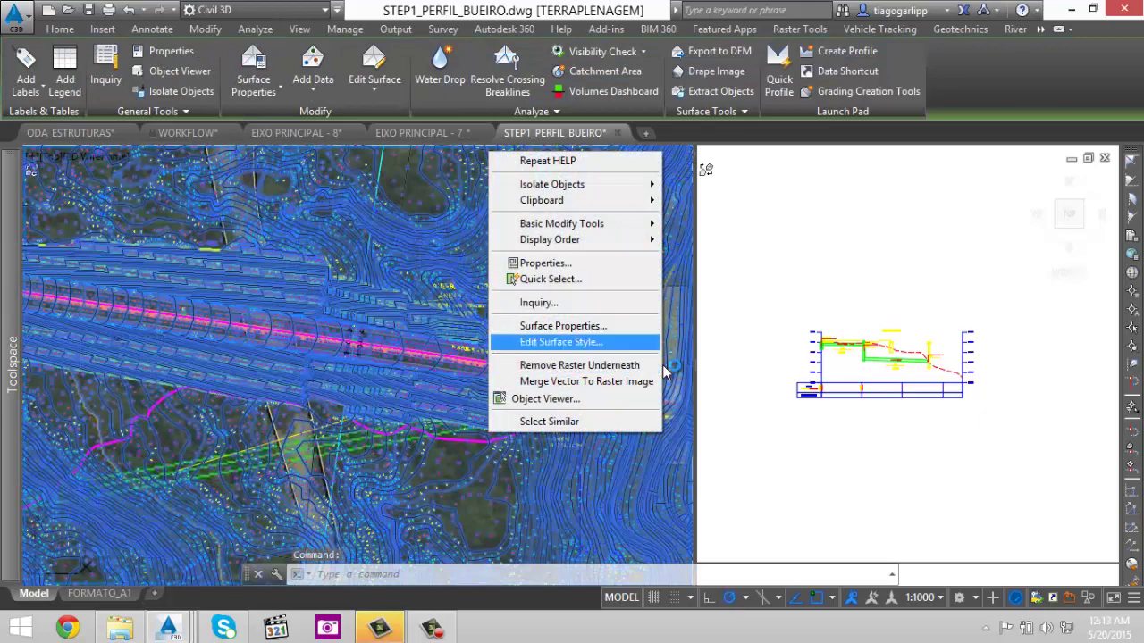
key("Return")
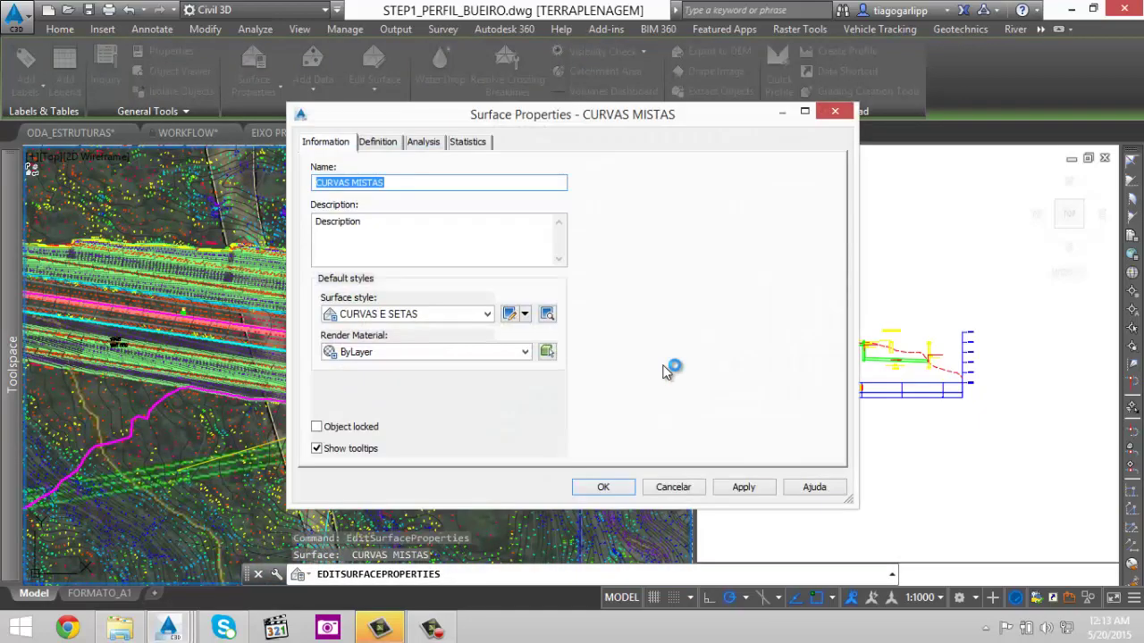
key("Down")
key("Down")
key("Down")
key("Down")
key("Down")
key("Return")
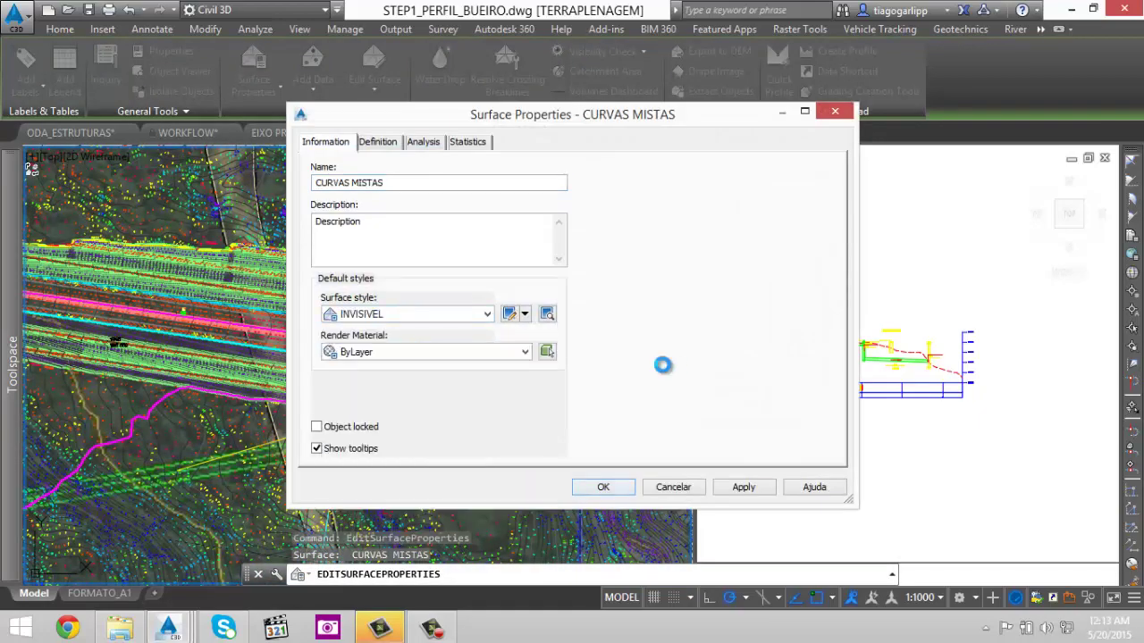
key("Return")
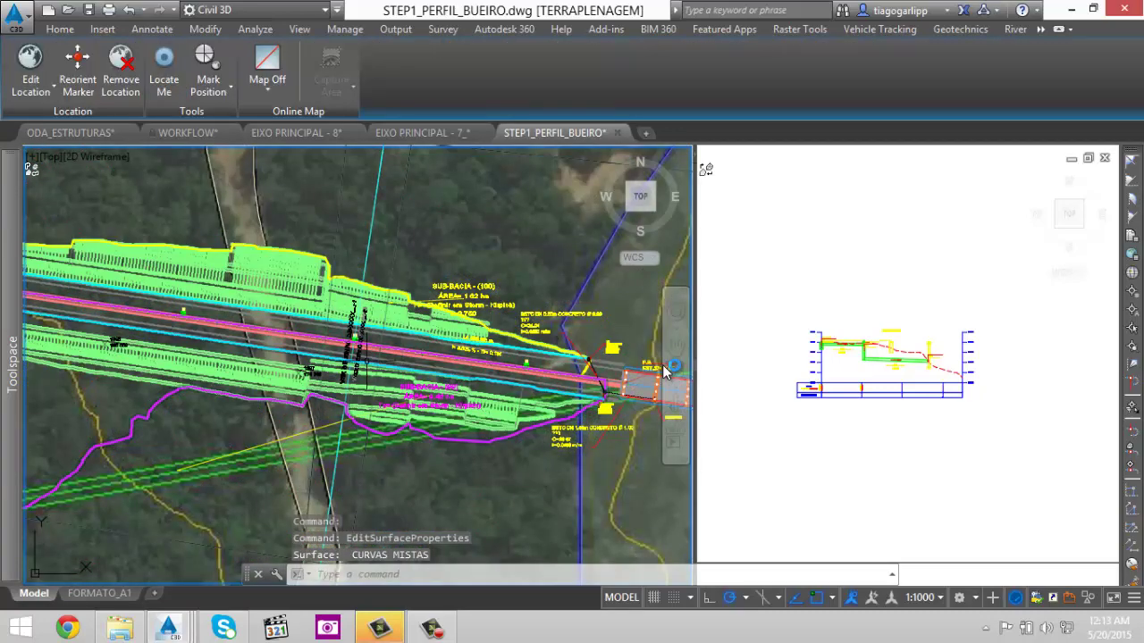
- Examine the drainage lines and the sub-basin labels along the road embankment in the plan
middle_click_drag(198, 314, 408, 305)
middle_click_drag(192, 360, 293, 318)
scroll(293, 318, "down", 2)
middle_click_drag(106, 260, 225, 259)
scroll(222, 229, "up", 7)
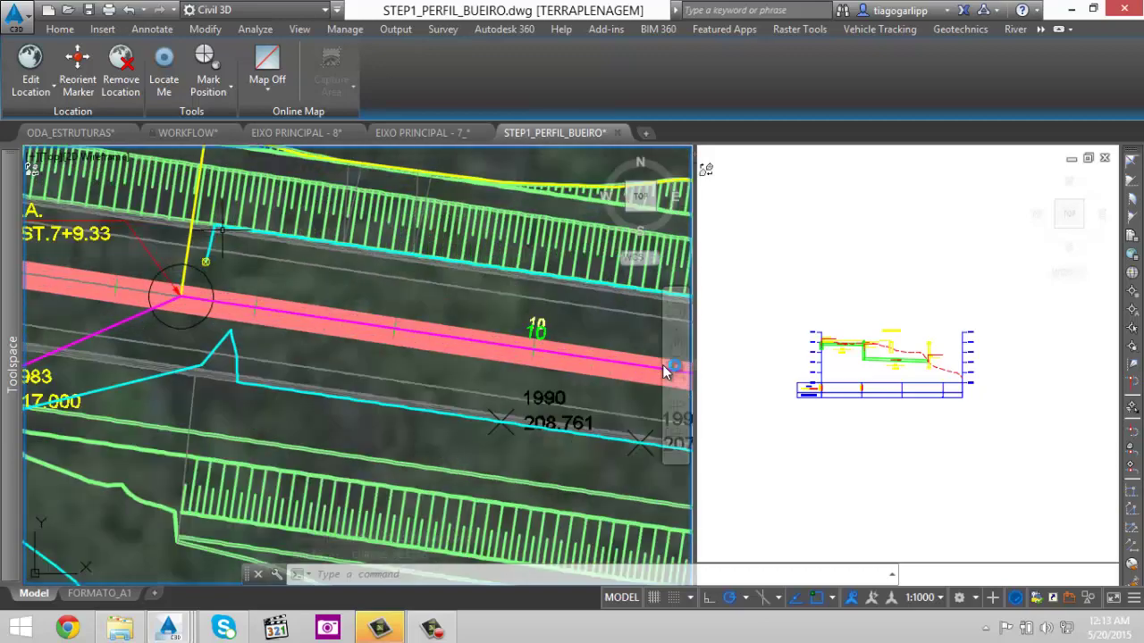
scroll(222, 229, "down", 6)
middle_click_drag(456, 269, 277, 260)
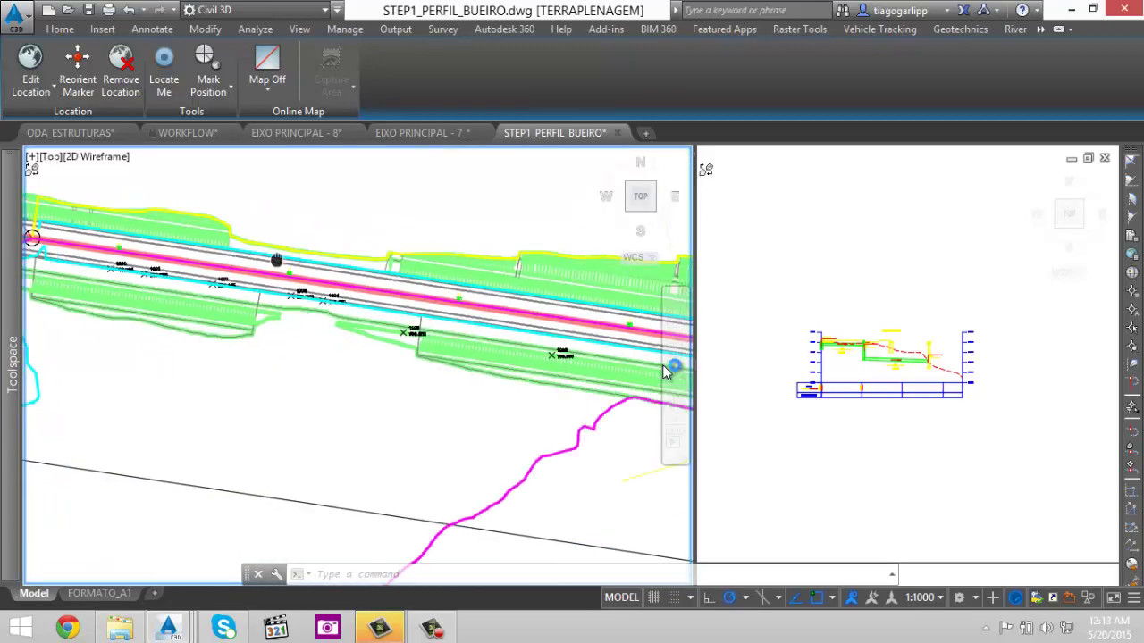
scroll(664, 371, "up", 3)
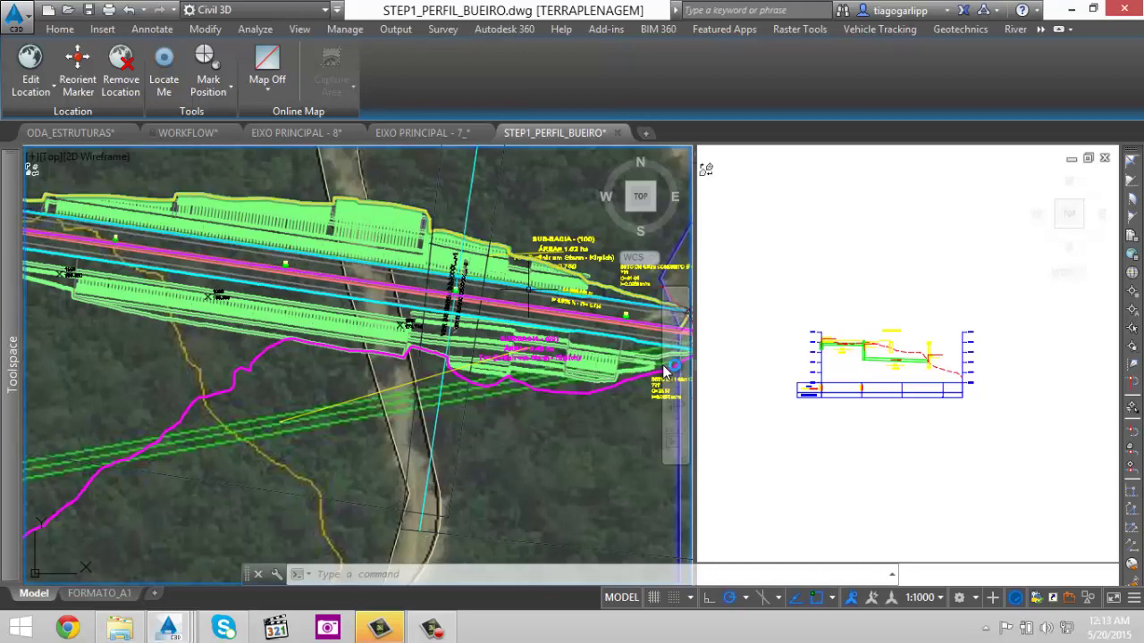
middle_click_drag(511, 303, 308, 277)
scroll(664, 371, "up", 4)
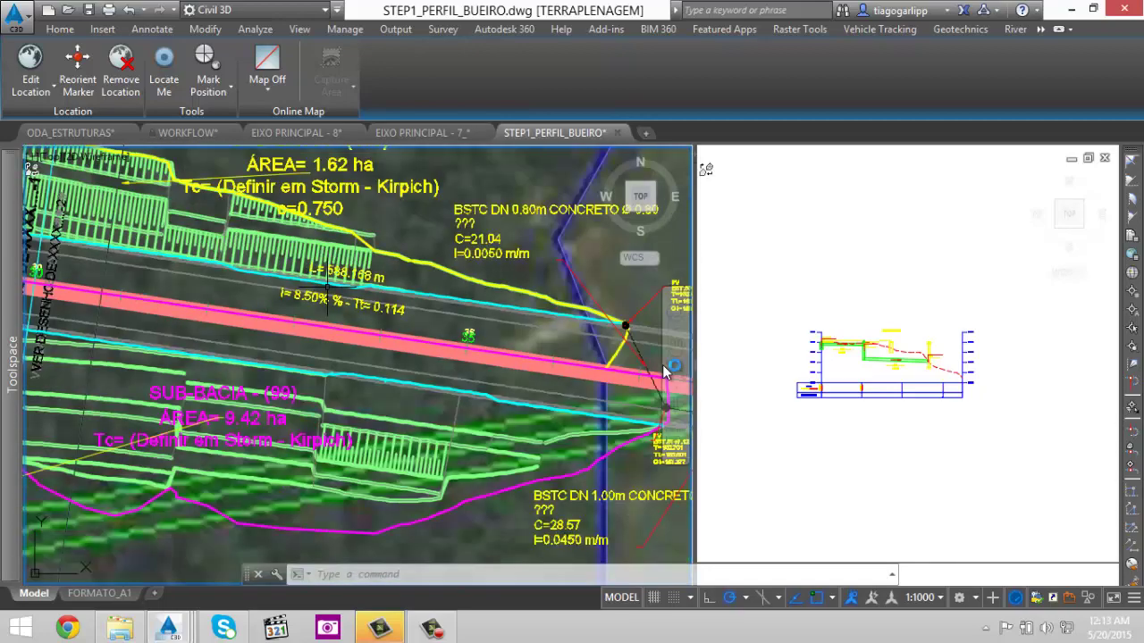
- Examine the two manholes, the connecting culvert pipes and the outfall beside the bridge in the plan
mouse_move(554, 315)
middle_mouse_down()
mouse_move(408, 327)
mouse_move(406, 363)
mouse_move(376, 271)
middle_mouse_up()
scroll(382, 271, "up", 2)
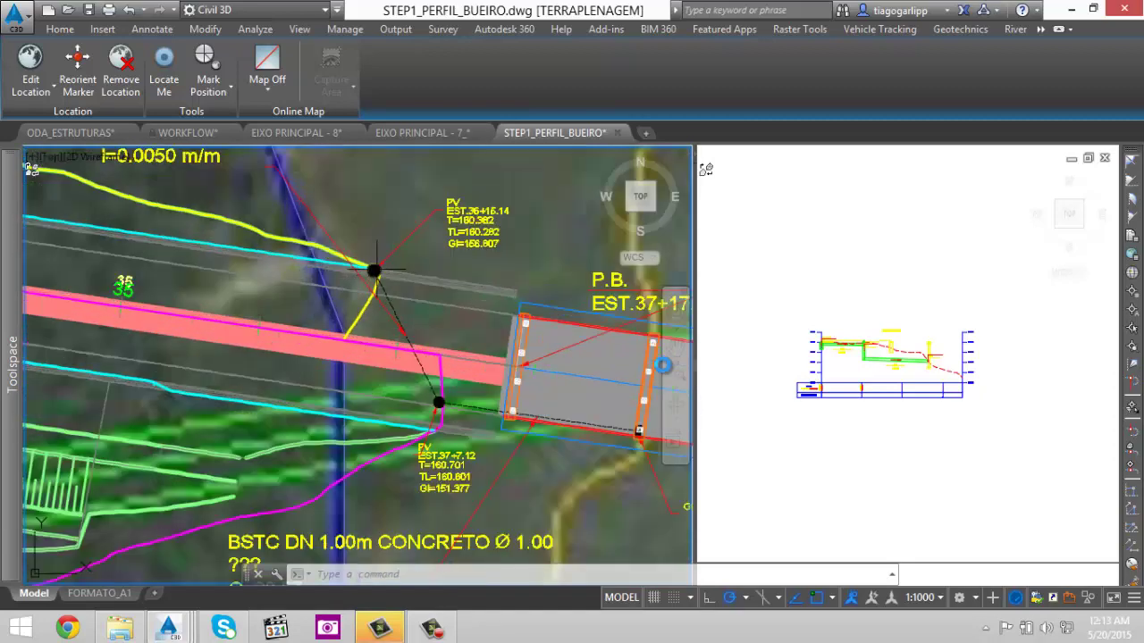
scroll(376, 261, "up", 4)
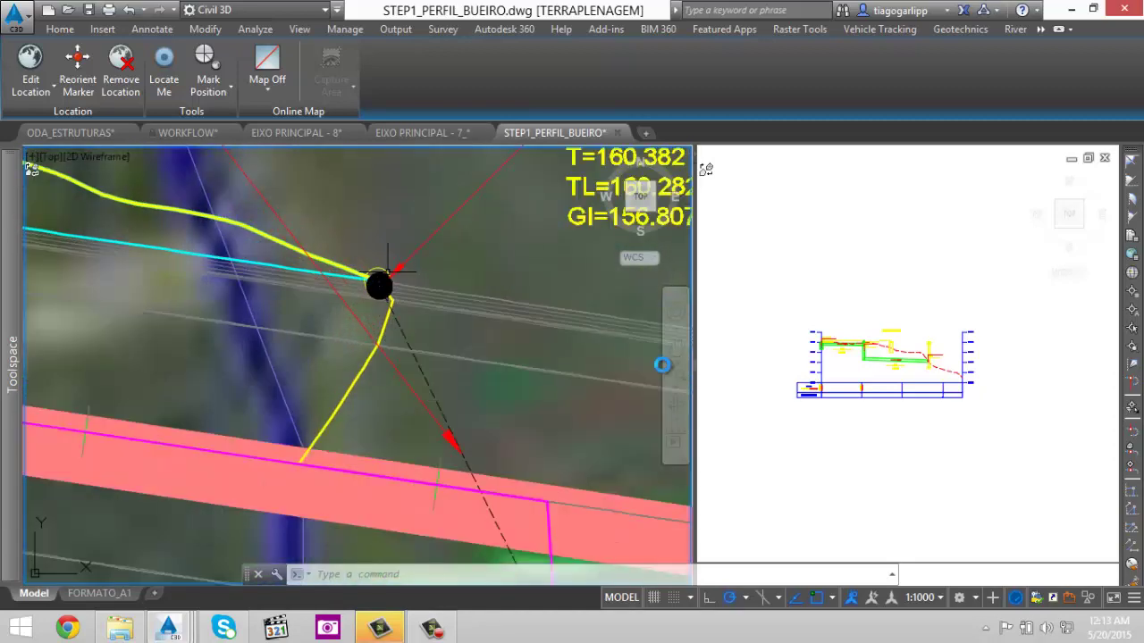
scroll(372, 264, "down", 2)
scroll(373, 284, "down", 8)
scroll(471, 344, "up", 8)
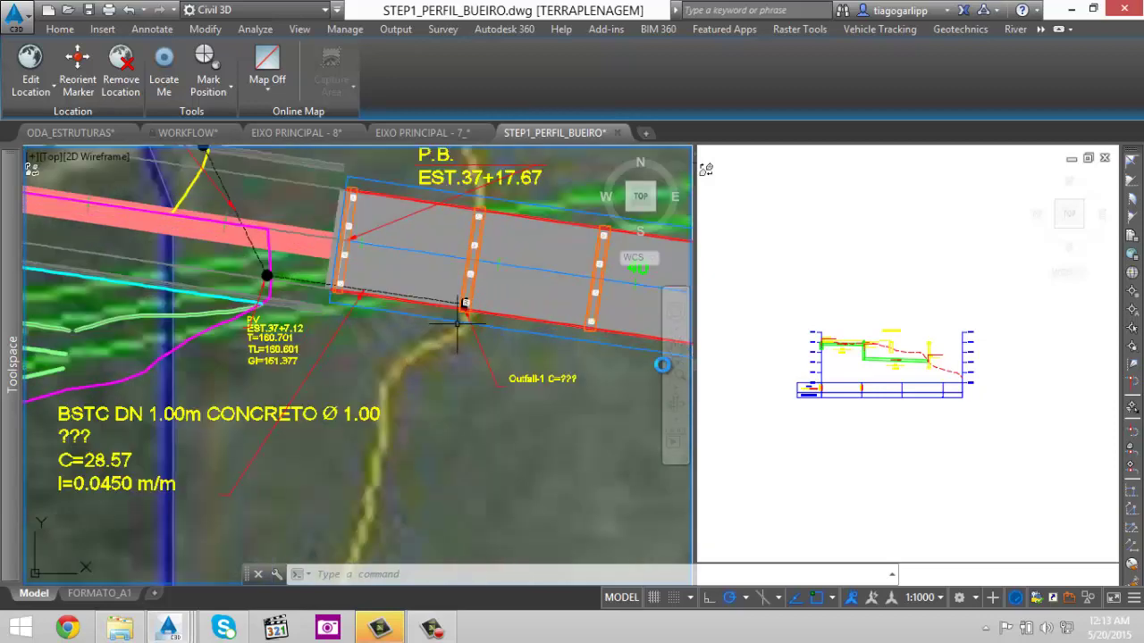
mouse_move(353, 309)
middle_mouse_down()
mouse_move(292, 296)
mouse_move(412, 447)
middle_mouse_up()
scroll(412, 447, "down", 2)
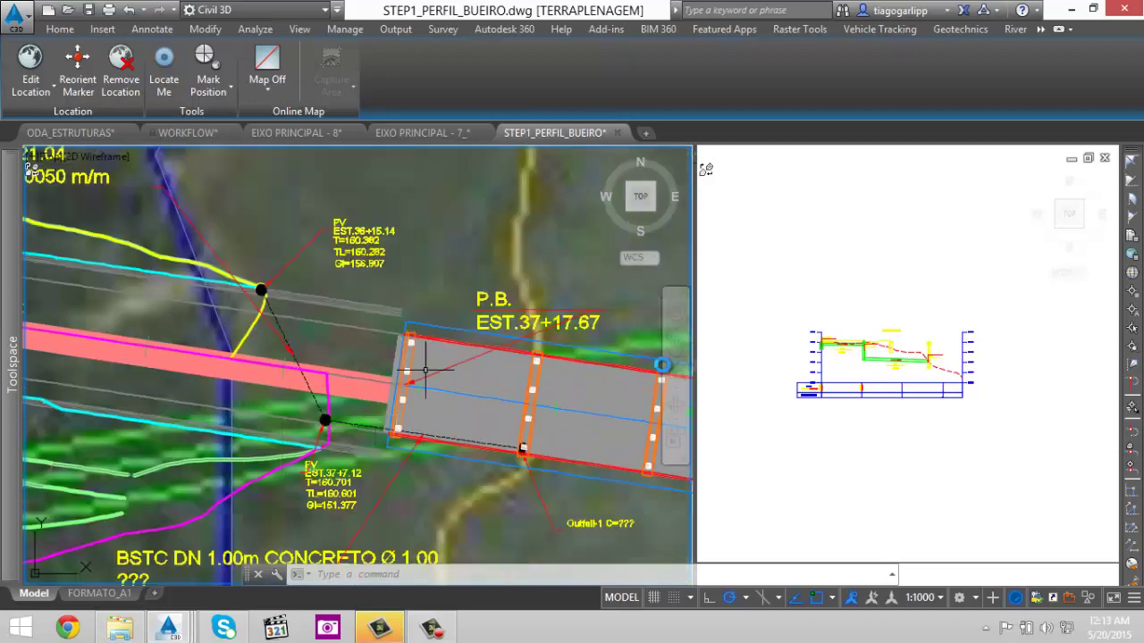
middle_click_drag(374, 393, 349, 314)
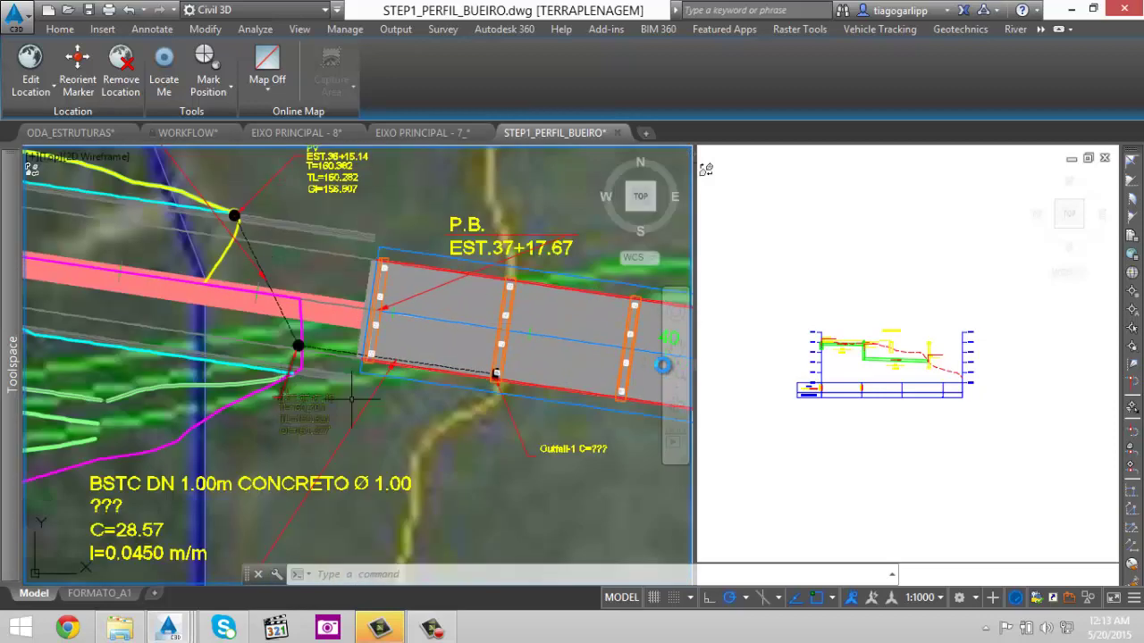
- Examine the culvert profile from the first manhole through the pipe runs to the outfall structure
left_click(920, 452)
scroll(810, 308, "up", 10)
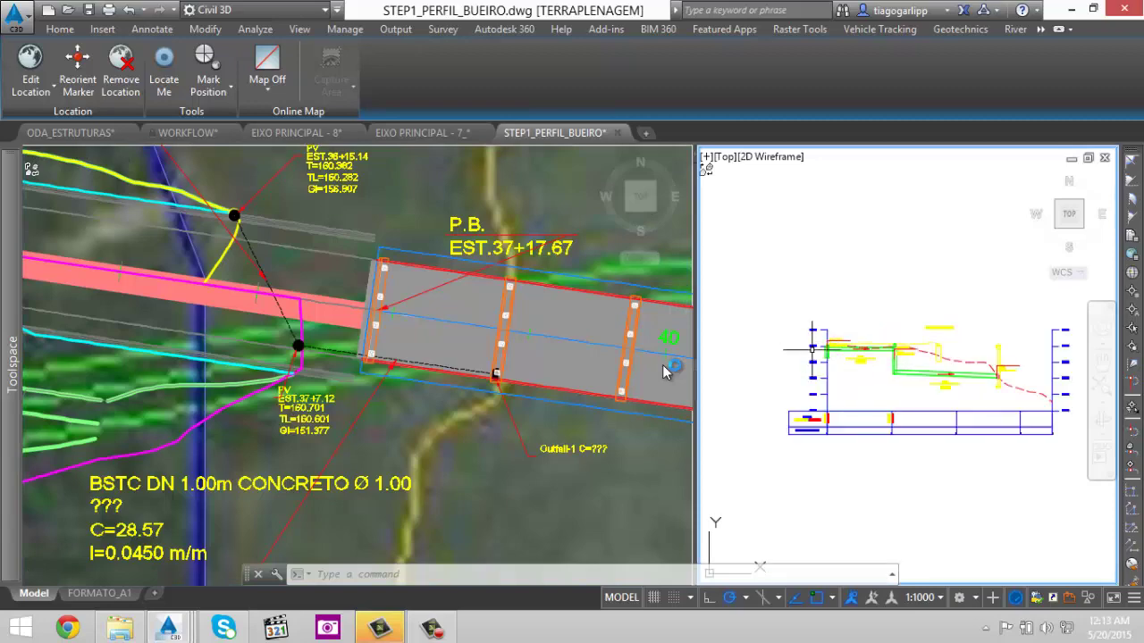
scroll(810, 309, "down", 4)
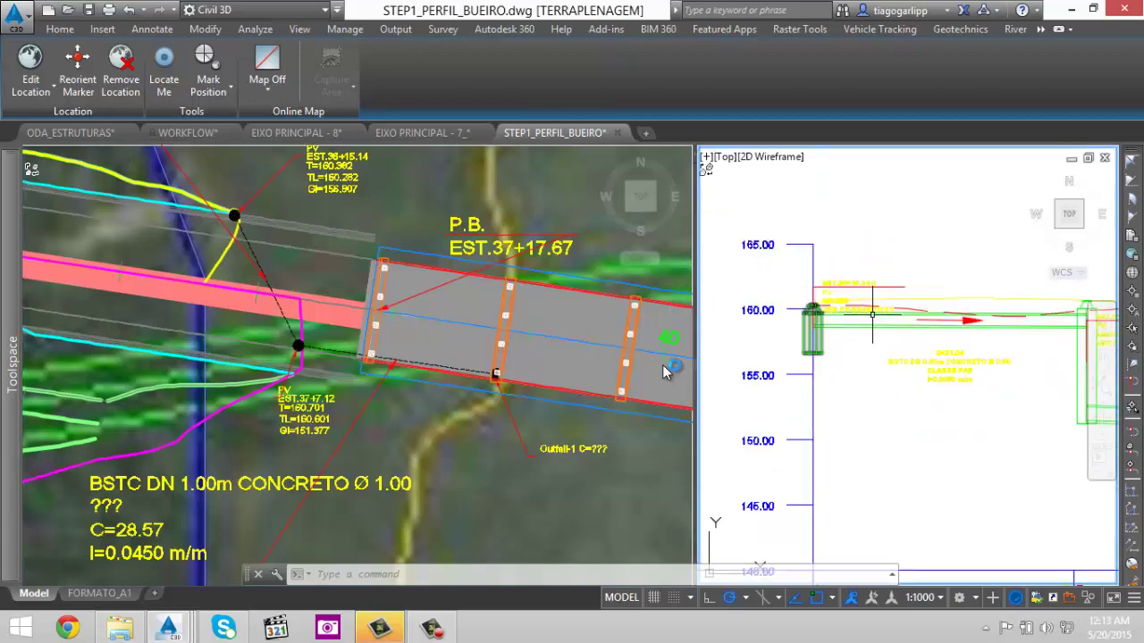
middle_click_drag(1077, 319, 824, 309)
scroll(861, 352, "down", 2)
middle_click_drag(972, 392, 816, 373)
scroll(955, 343, "up", 2)
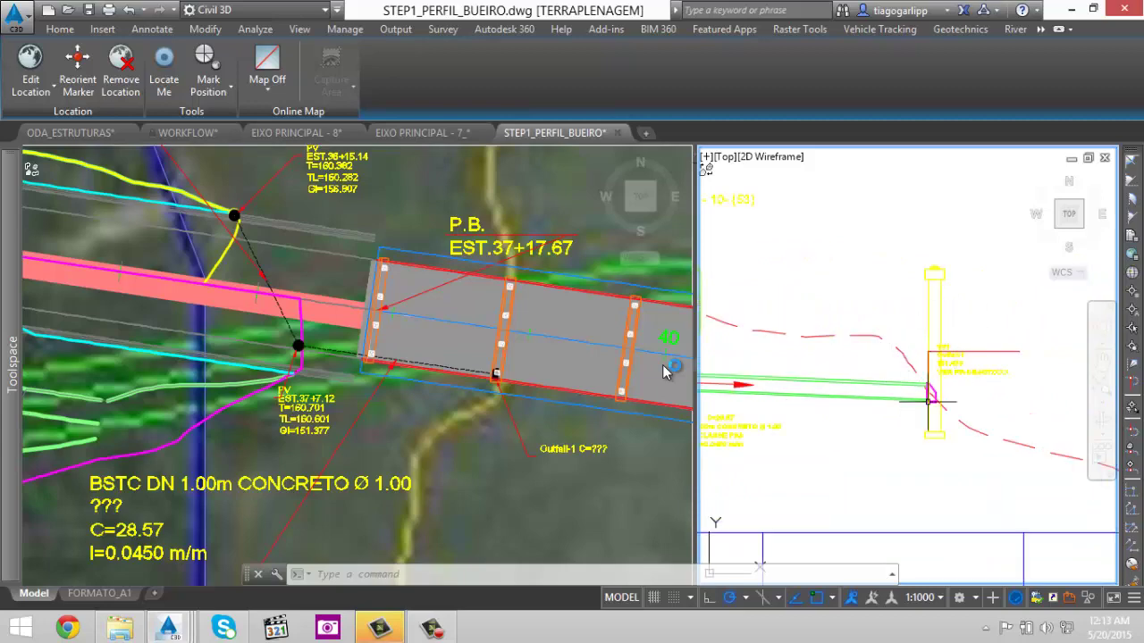
scroll(929, 403, "up", 8)
scroll(867, 316, "down", 4)
scroll(868, 316, "down", 4)
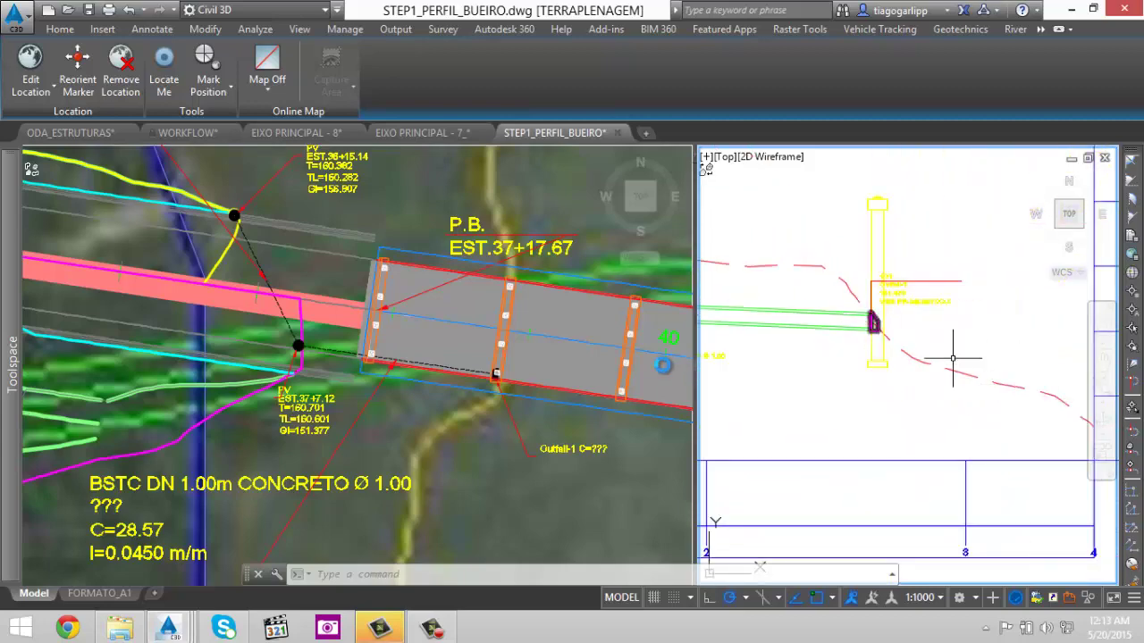
- Examine the bridge pier crossing at the outfall and the labels of both concrete pipes in the profile
middle_click_drag(896, 212, 953, 252)
scroll(952, 252, "up", 4)
scroll(949, 251, "down", 2)
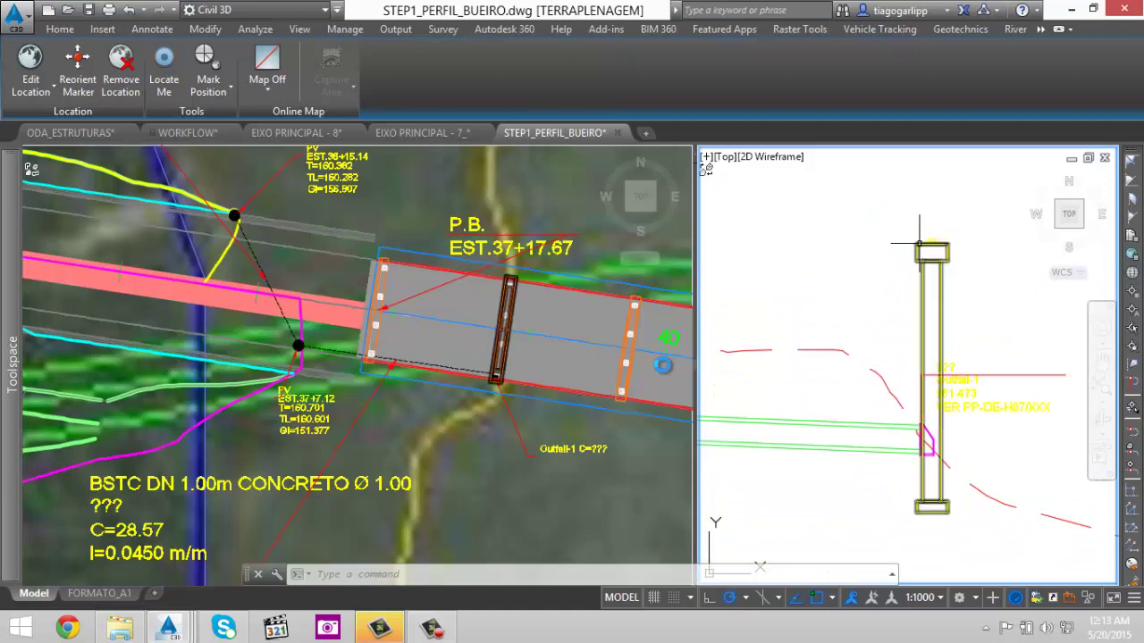
scroll(919, 242, "down", 4)
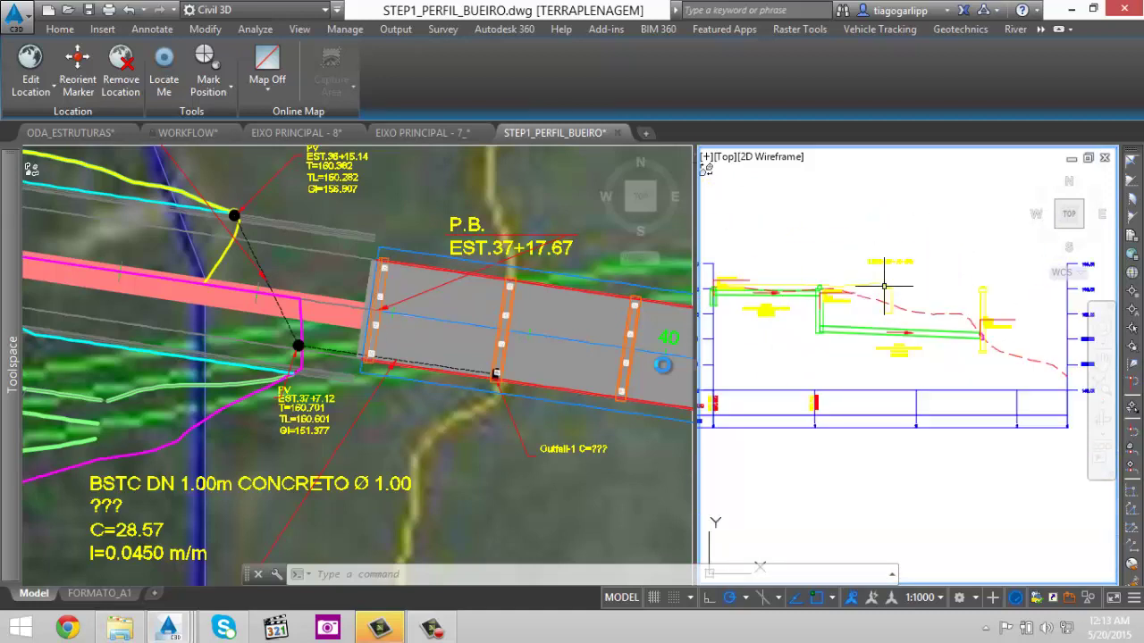
scroll(883, 335, "up", 4)
middle_click_drag(1003, 388, 891, 366)
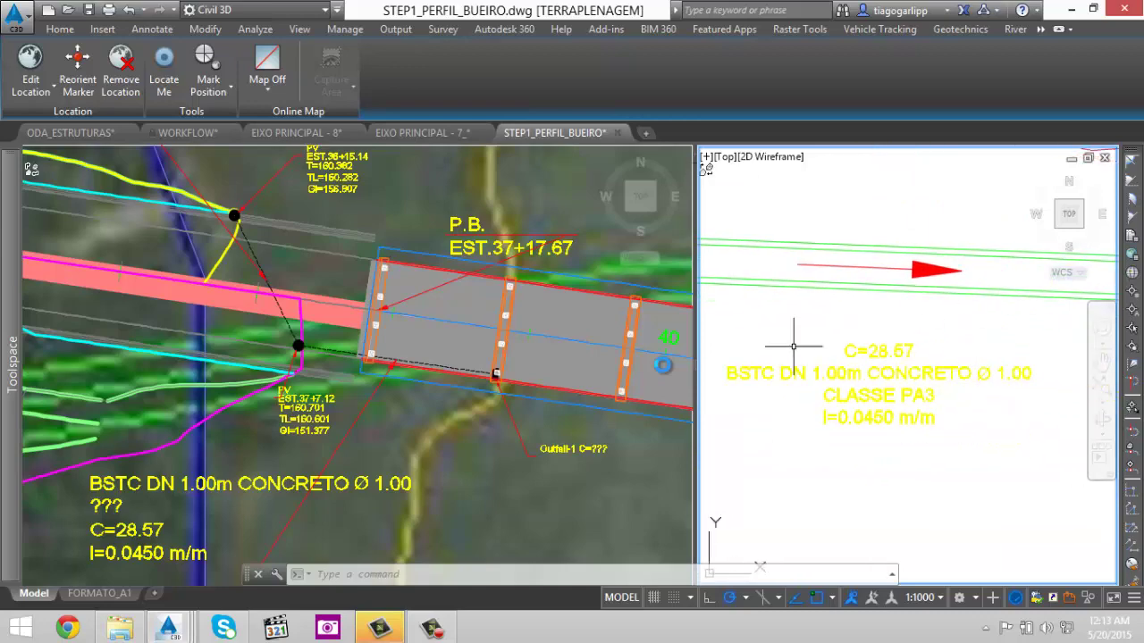
scroll(944, 421, "down", 3)
scroll(903, 353, "up", 2)
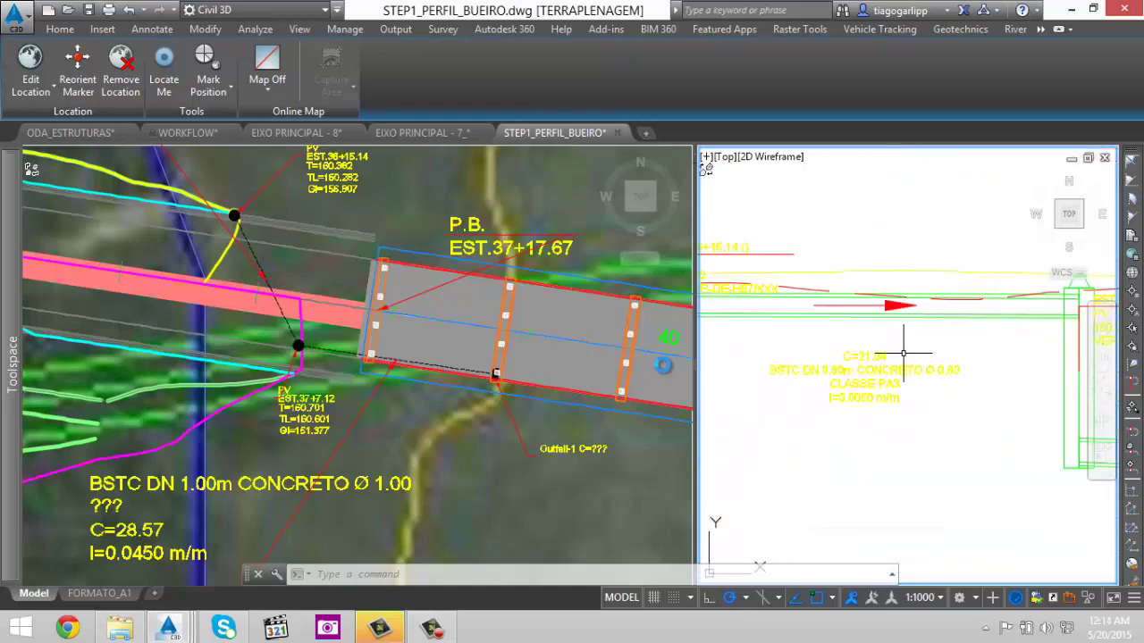
- Examine the full culvert profile grid and the road and bridge alignment in the plan
scroll(889, 335, "up", 1)
scroll(882, 324, "down", 4)
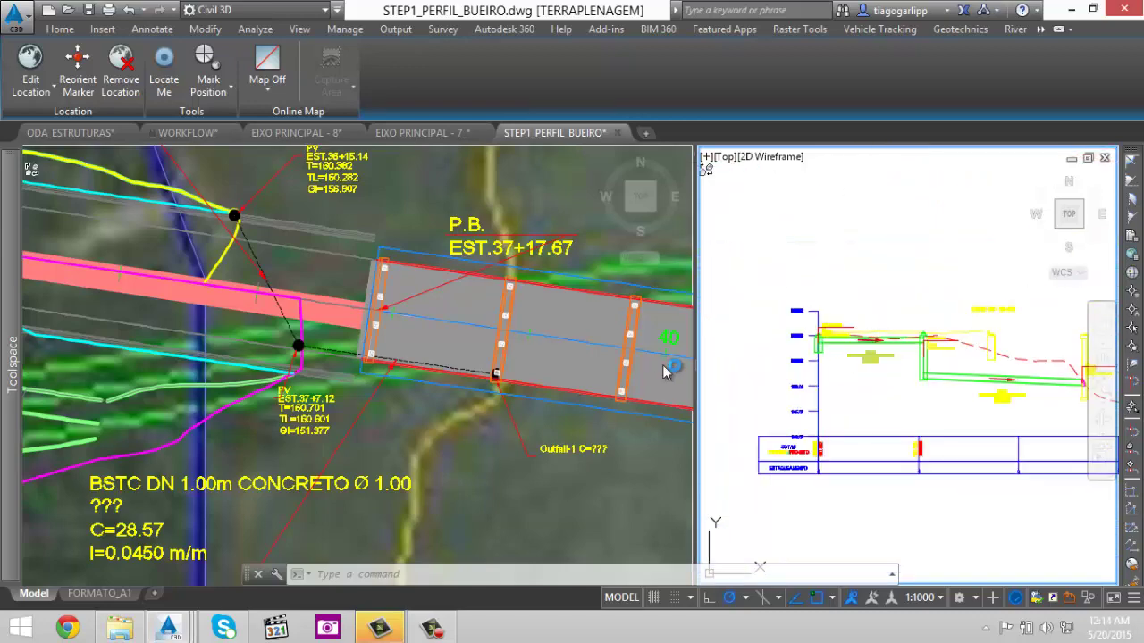
left_click(664, 371)
scroll(665, 371, "down", 4)
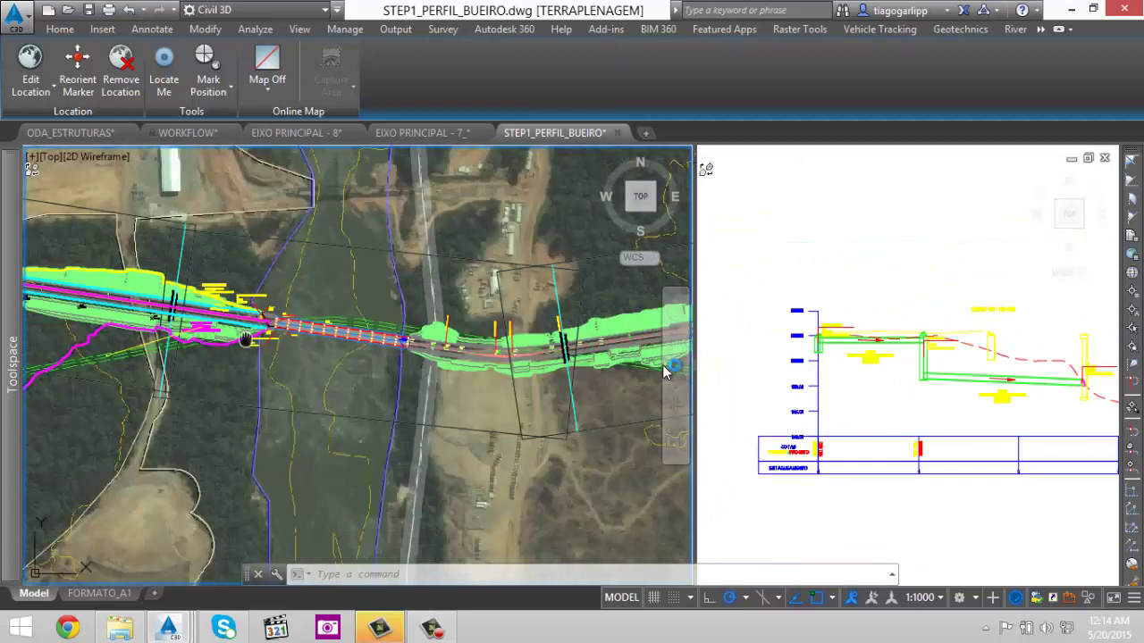
middle_click_drag(245, 340, 295, 342)
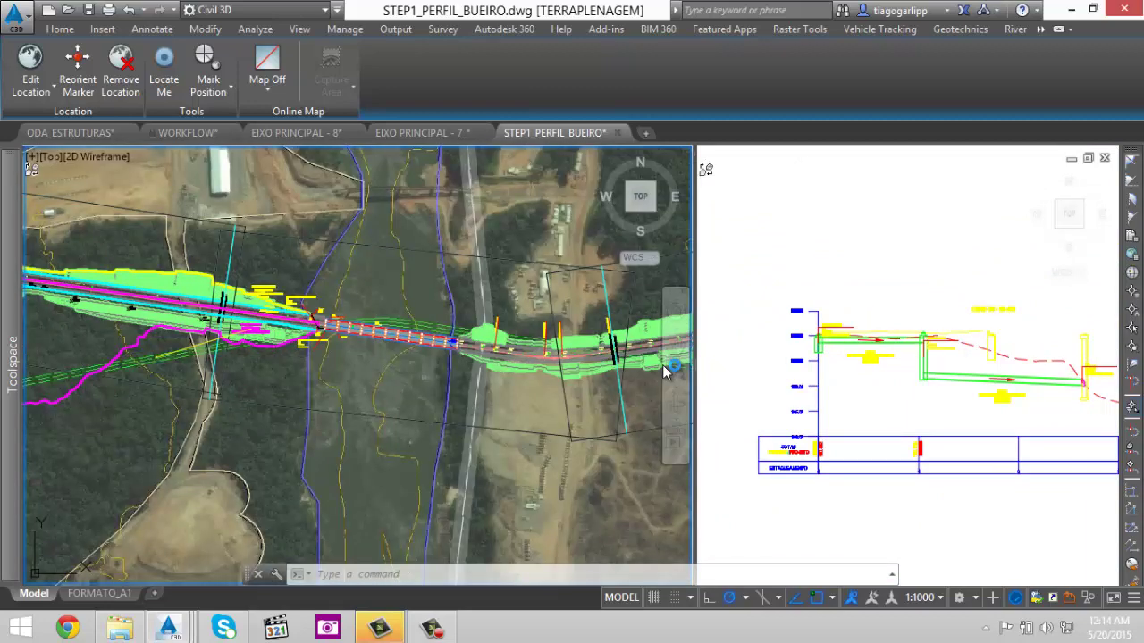
left_click(953, 345)
middle_click_drag(969, 338, 853, 324)
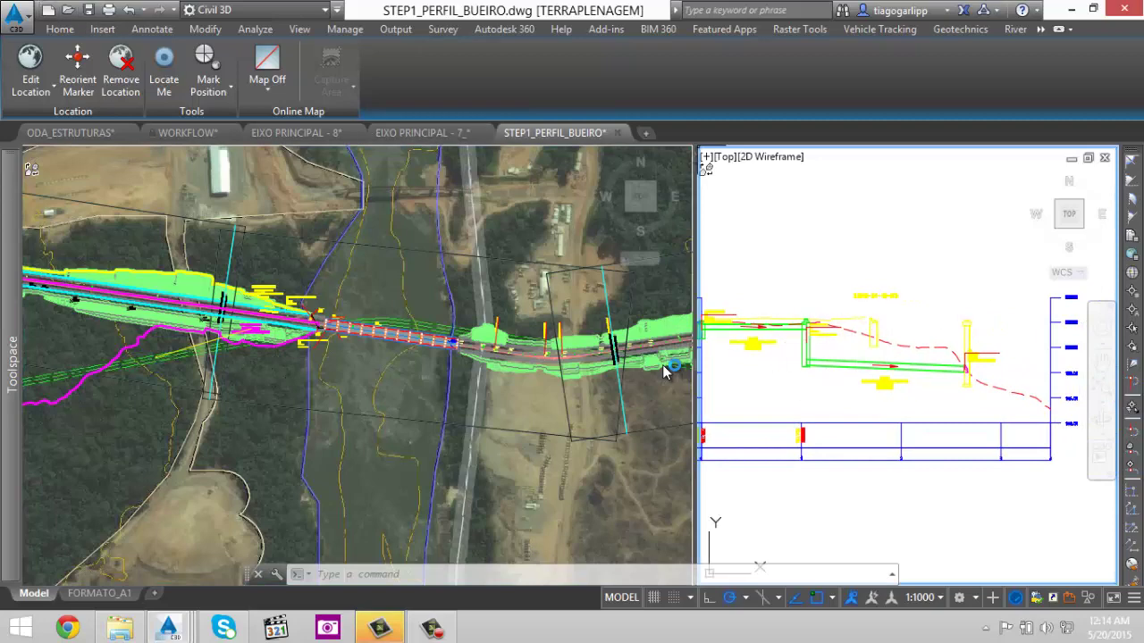
- Close STEP1_PERFIL_BUEIRO.dwg and open the STEP2_PP_CRUZ_MAE.dwg drawing
key("ctrl+F4")
left_click(662, 363)
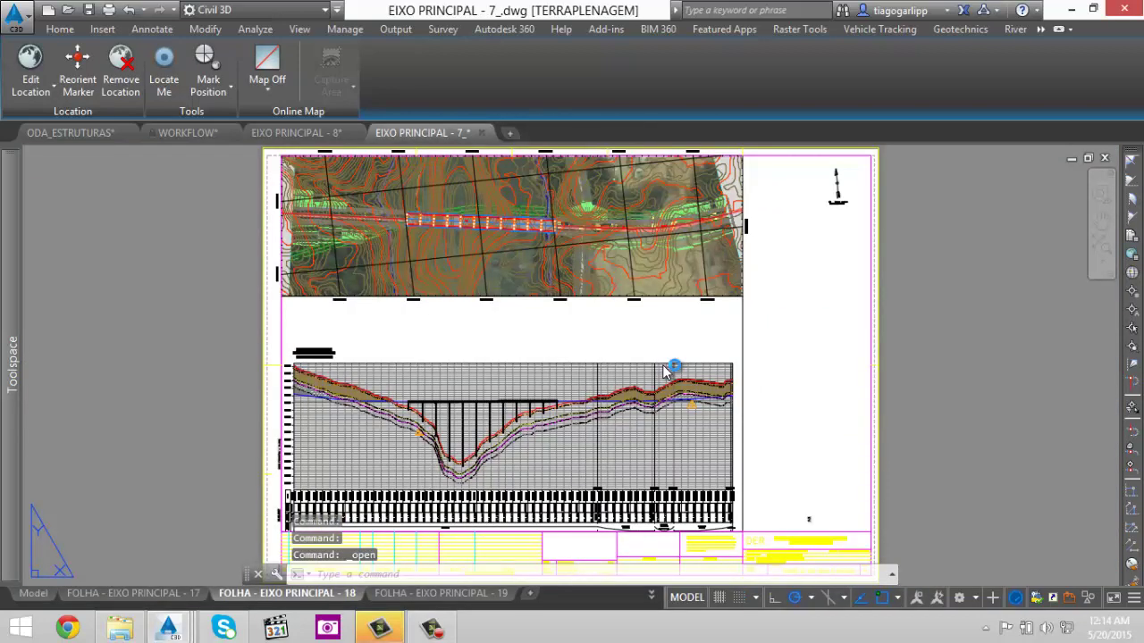
left_click(139, 201)
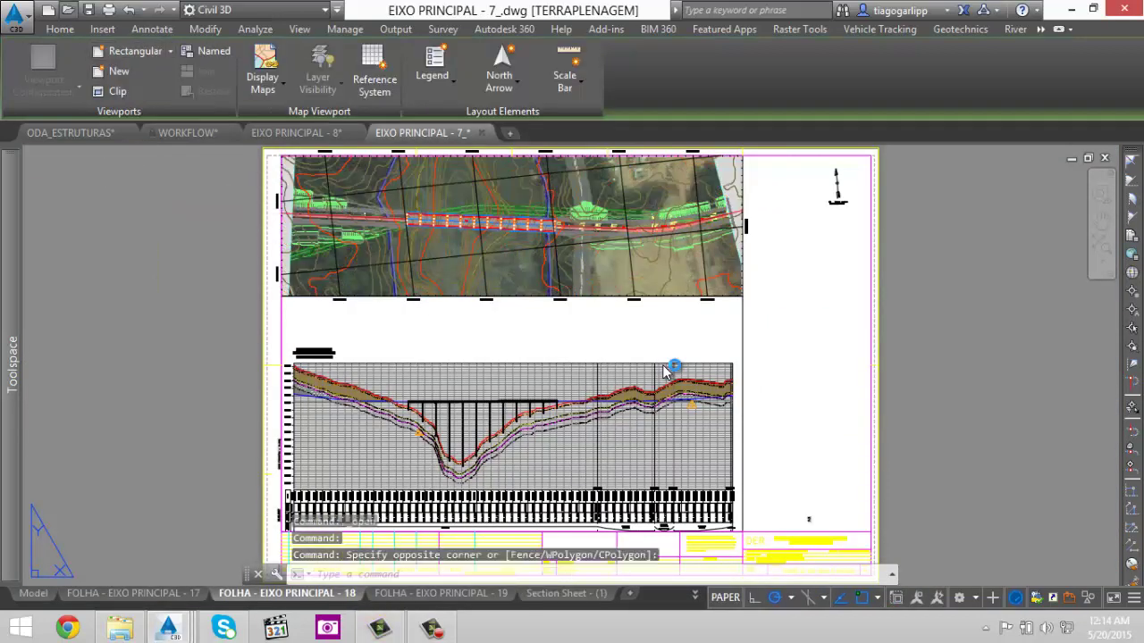
key("ctrl+o")
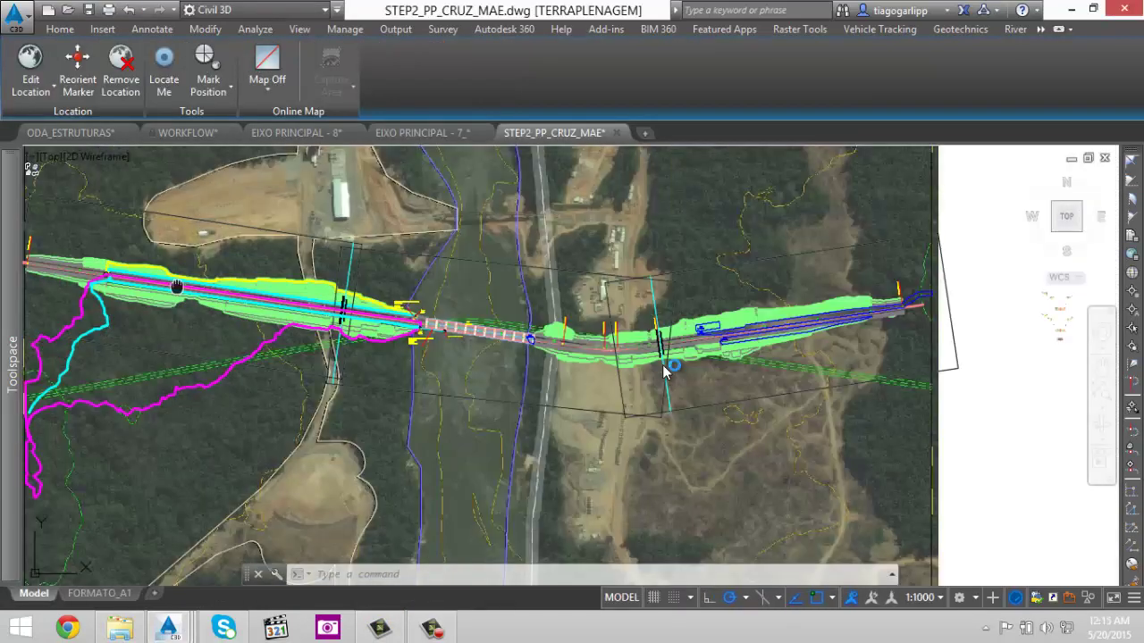
- Examine the two manholes, the concrete culvert pipes and their labels beside the bridge in the STEP2_PP_CRUZ_MAE plan
middle_click_drag(177, 287, 294, 289)
scroll(423, 293, "up", 2)
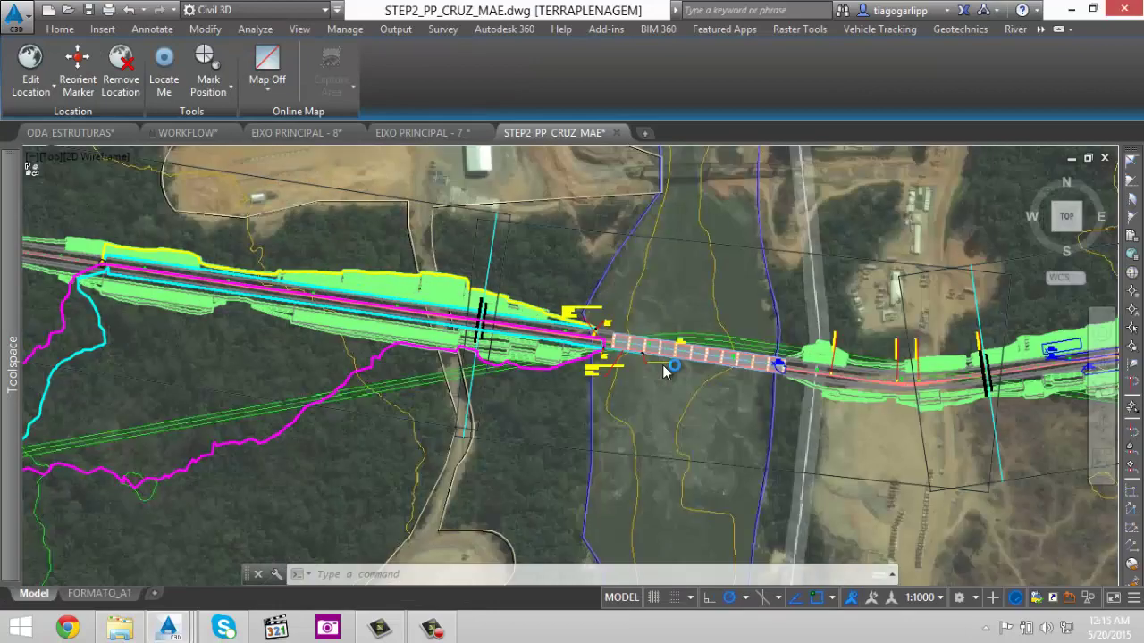
scroll(662, 365, "up", 5)
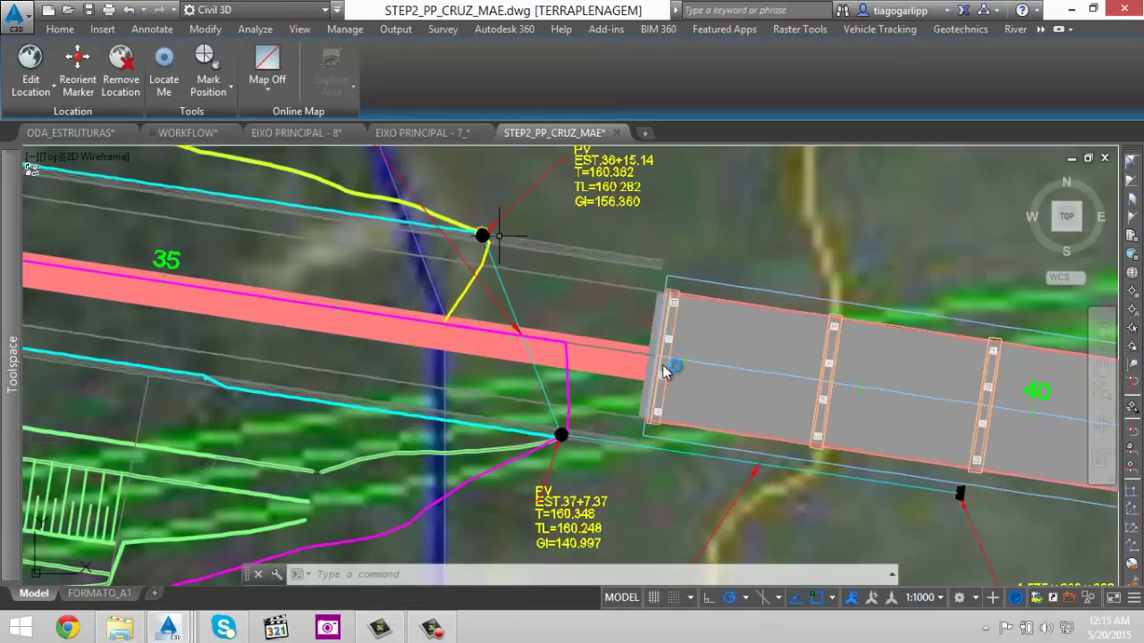
scroll(666, 368, "down", 3)
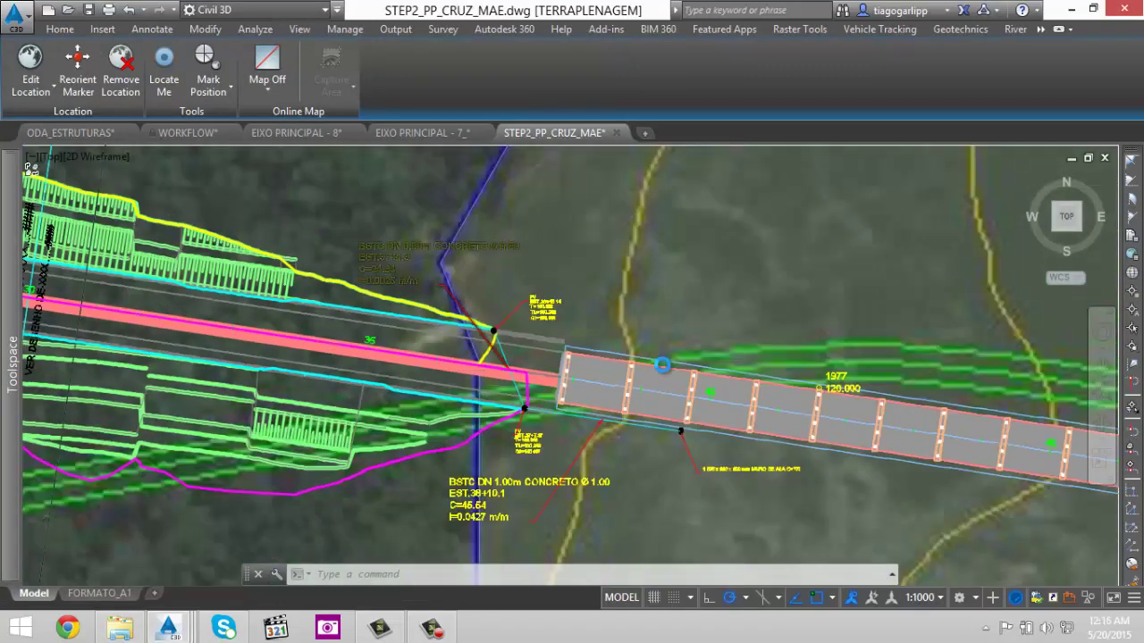
scroll(662, 364, "down", 4)
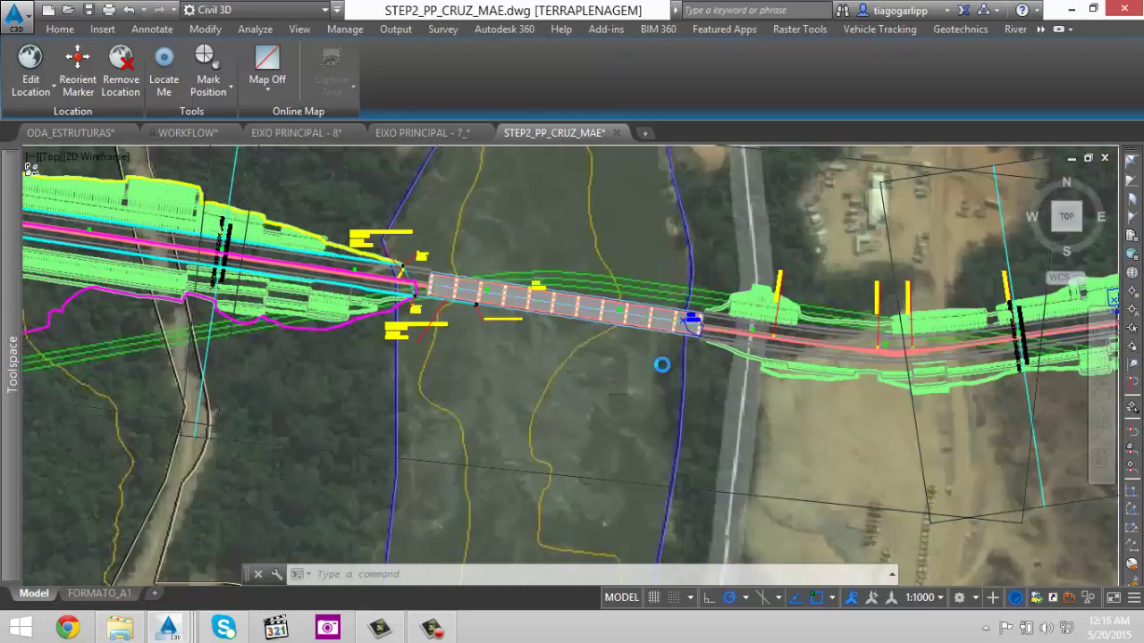
scroll(663, 365, "up", 6)
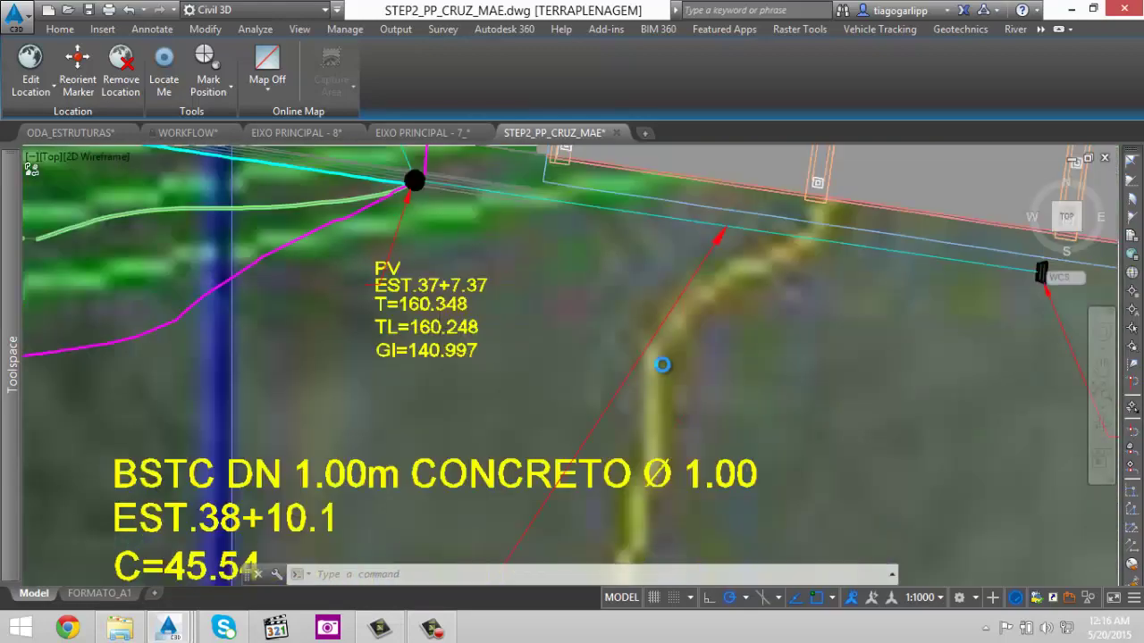
scroll(662, 364, "down", 5)
scroll(663, 365, "up", 5)
scroll(662, 364, "down", 5)
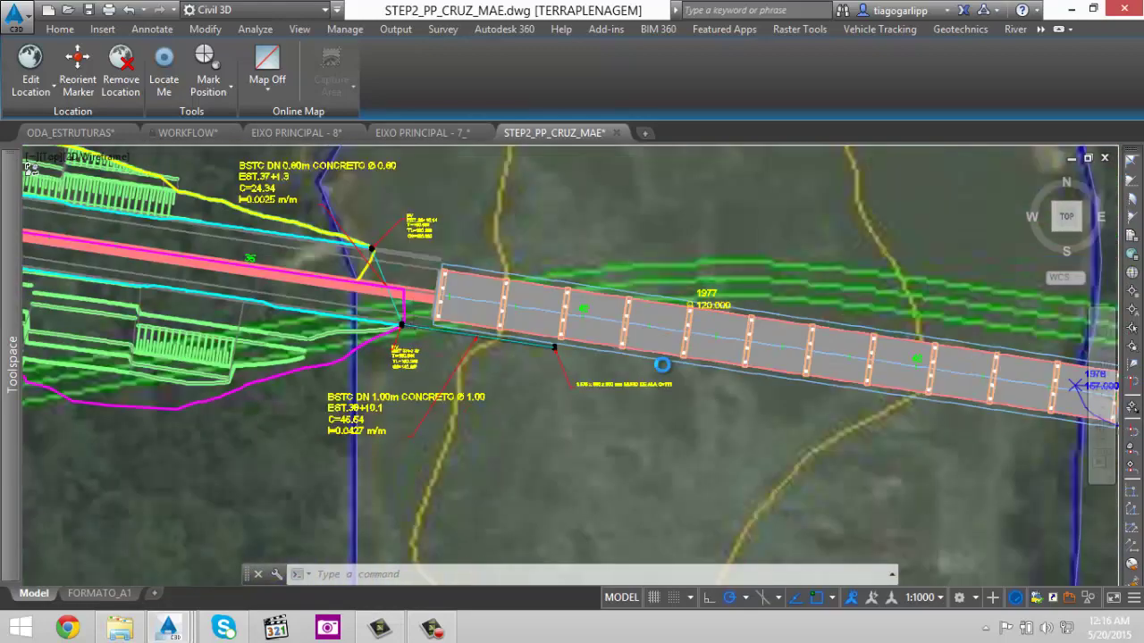
- Examine the 0.80 m culvert crossing and its label in the road profile, and the overall plan and profile arrangement
scroll(662, 365, "down", 6)
scroll(662, 365, "up", 4)
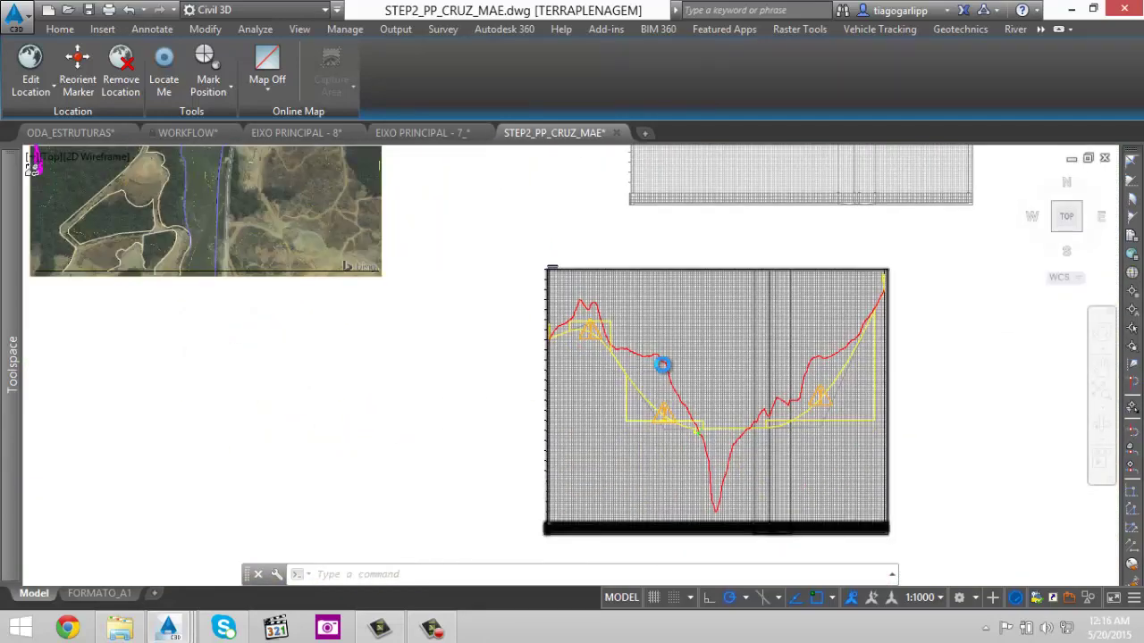
scroll(662, 365, "up", 8)
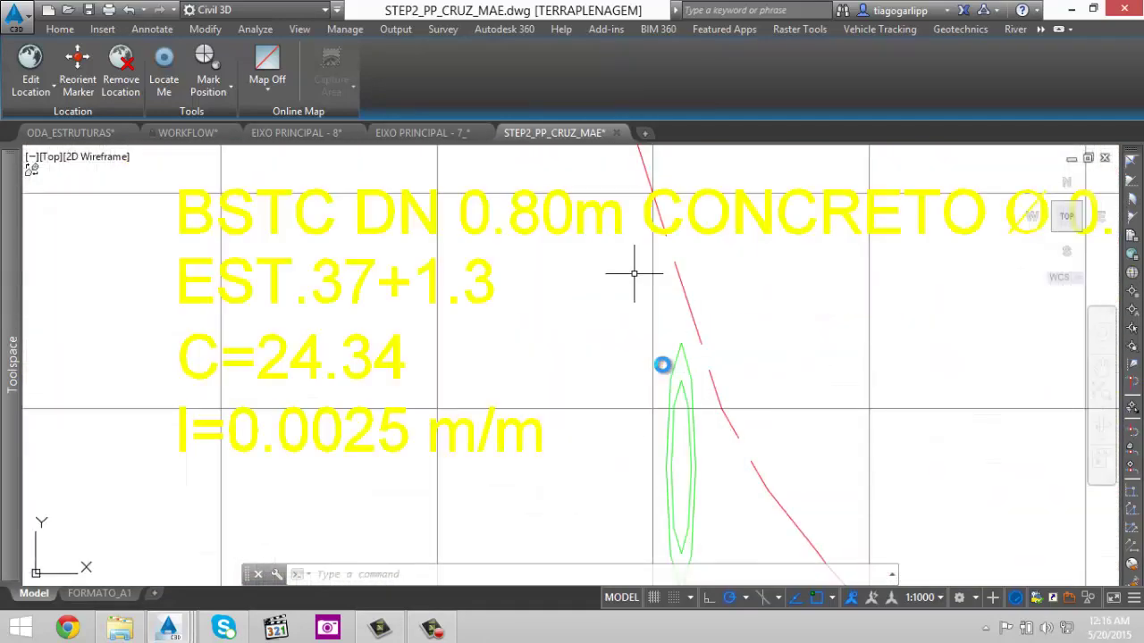
scroll(621, 331, "down", 2)
scroll(599, 331, "up", 1)
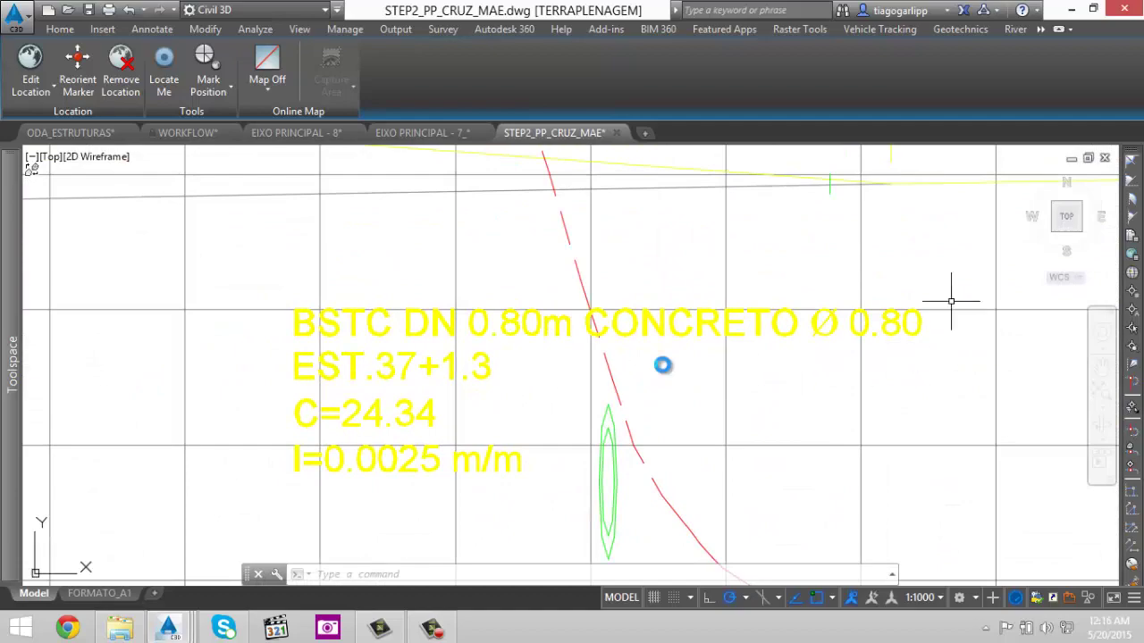
scroll(756, 261, "down", 8)
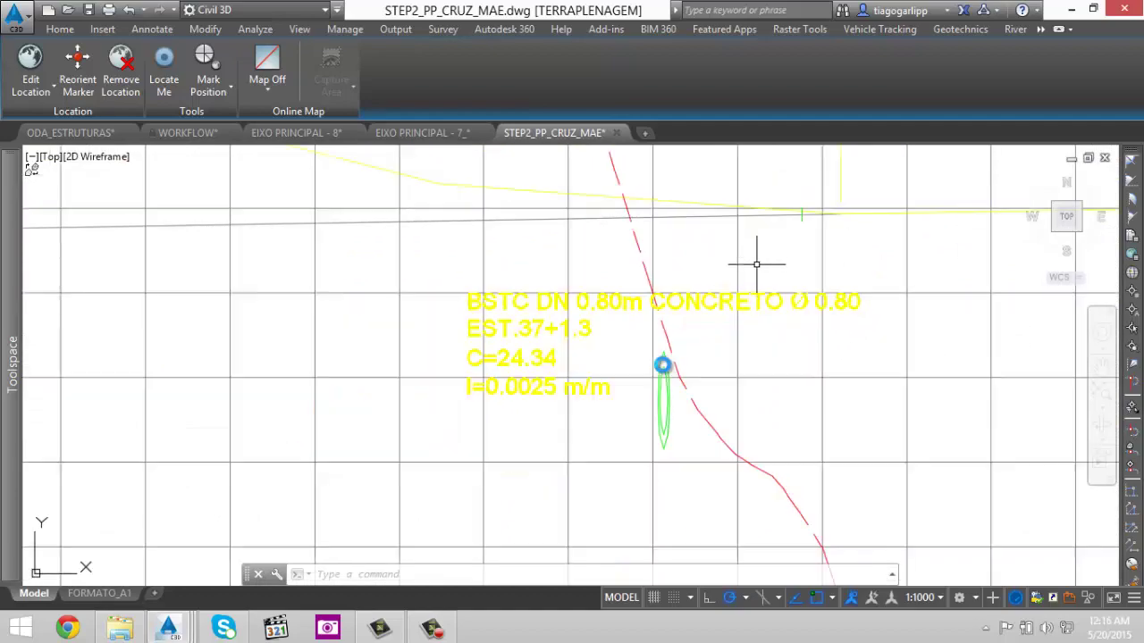
scroll(742, 272, "down", 10)
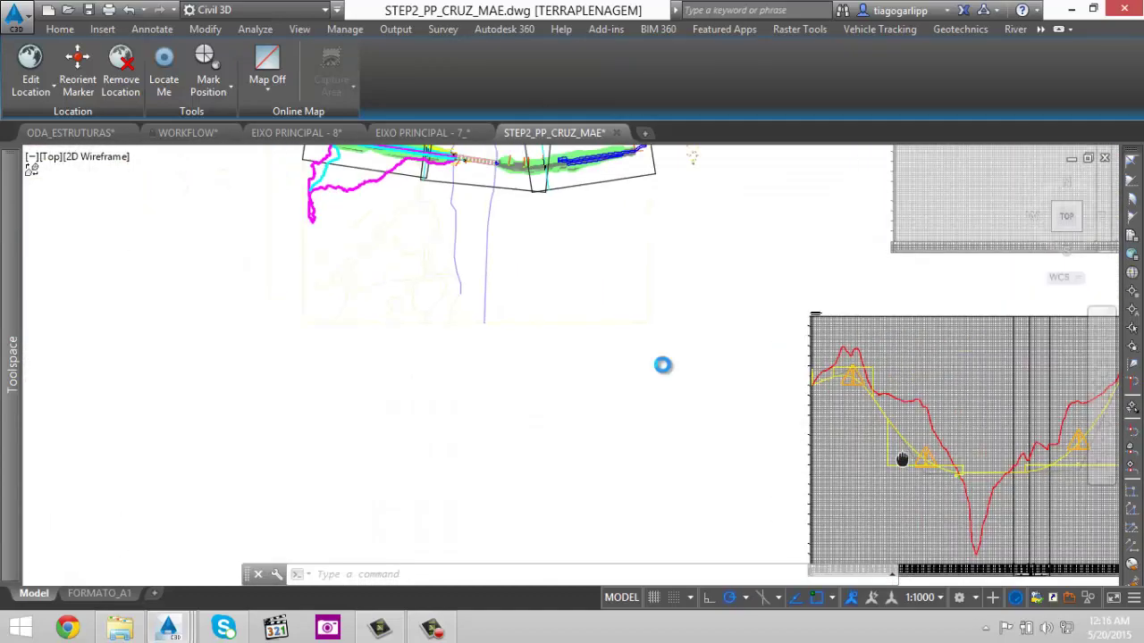
scroll(706, 332, "up", 7)
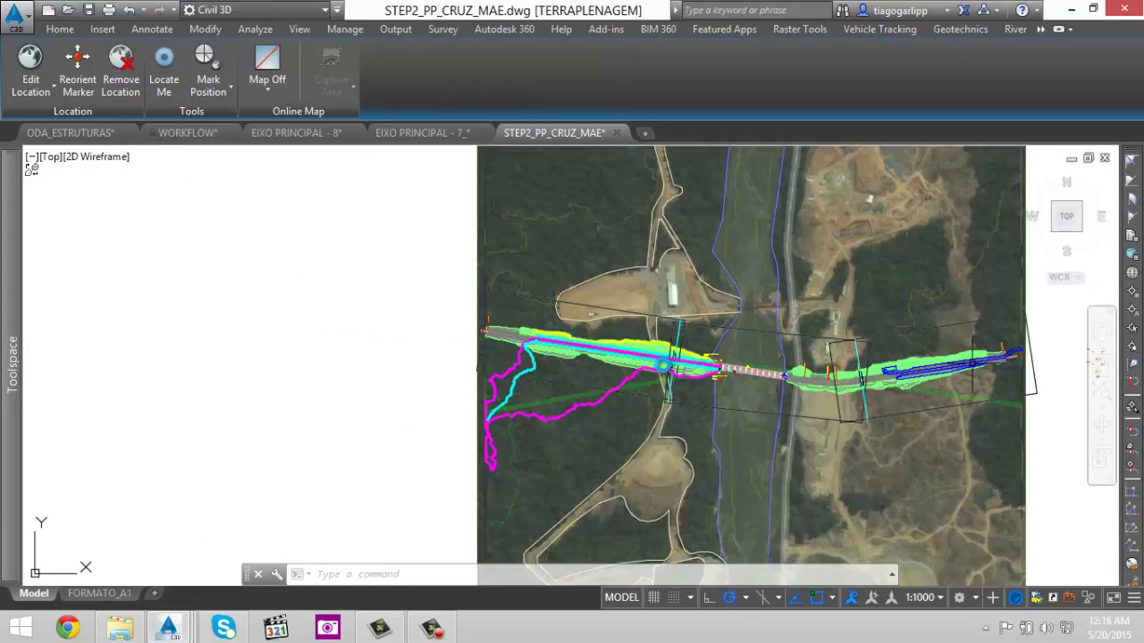
middle_click_drag(1008, 357, 544, 289)
scroll(544, 289, "down", 4)
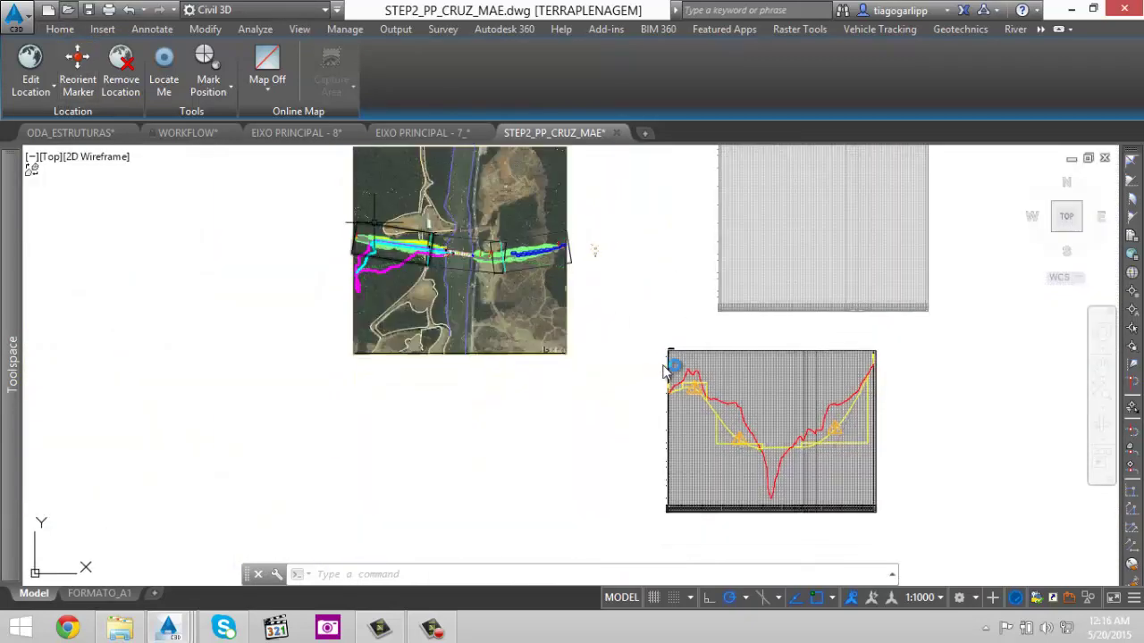
- Browse up to the ACABAMENTO folder in the file selection dialog for opening another drawing
key("ctrl+o")
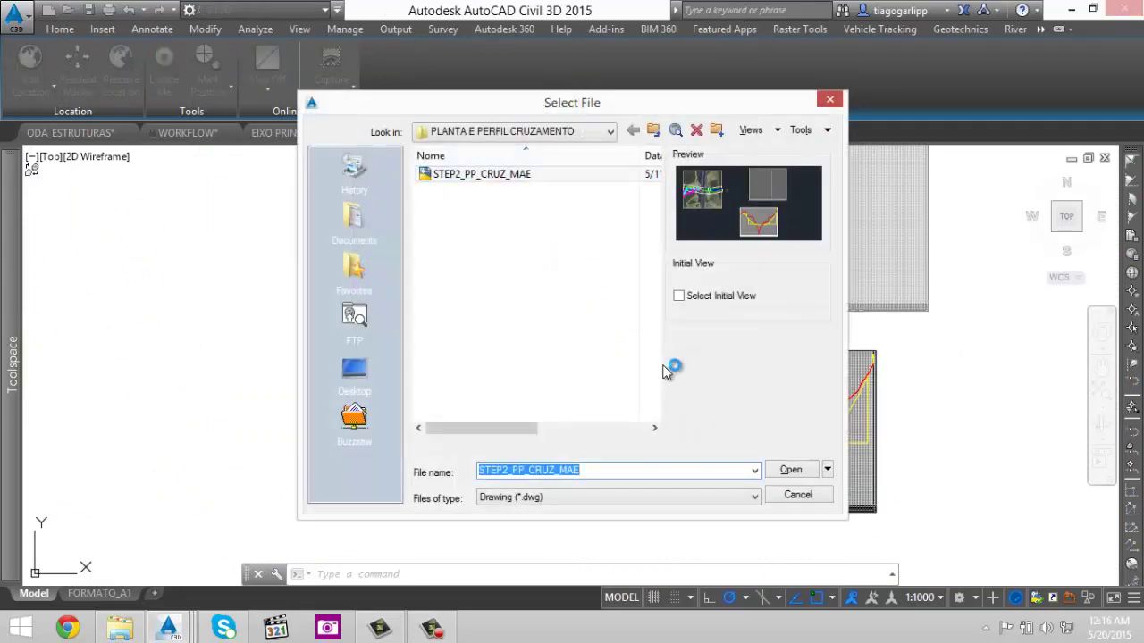
left_click(653, 131)
key("alt+2")
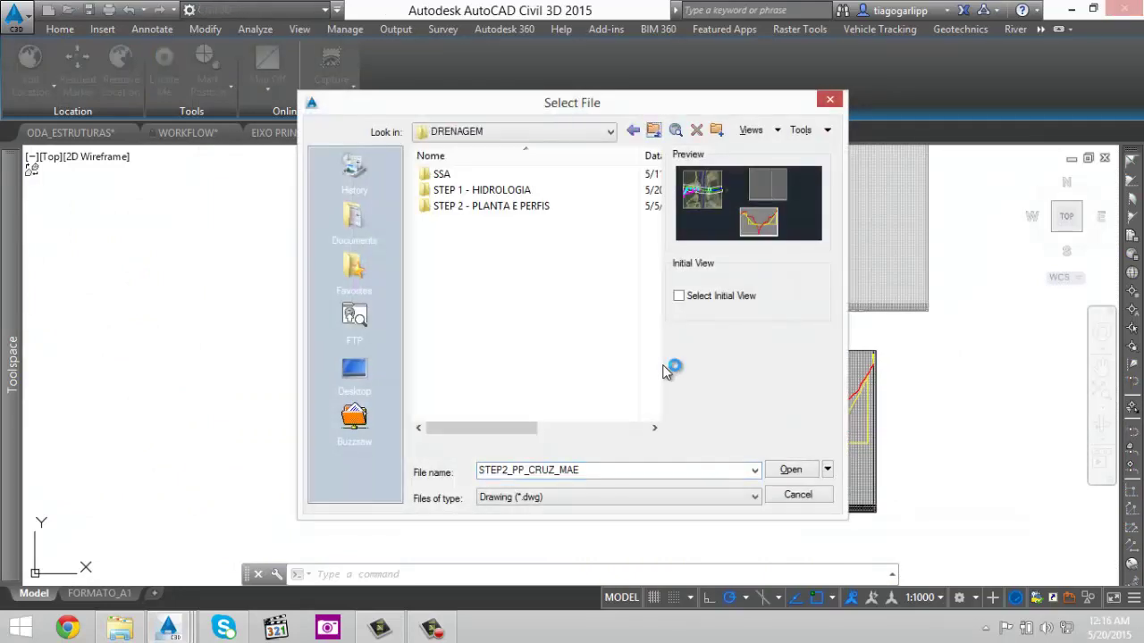
key("alt+2")
key("Down")
key("Return")
key("Down")
key("Down")
key("Down")
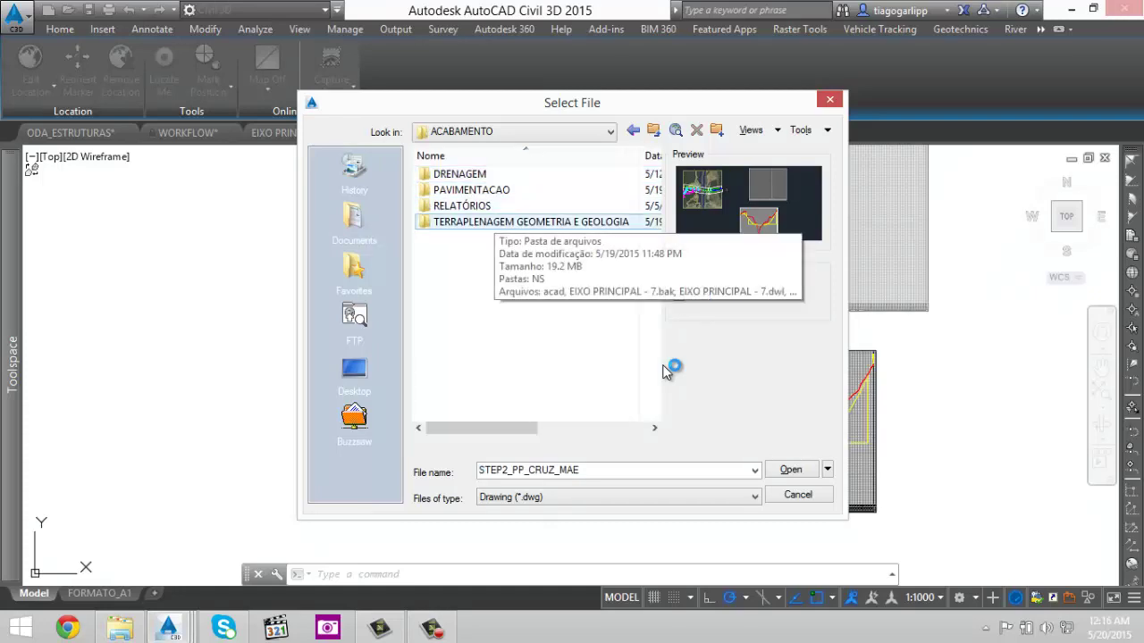
left_click_drag(572, 103, 453, 60)
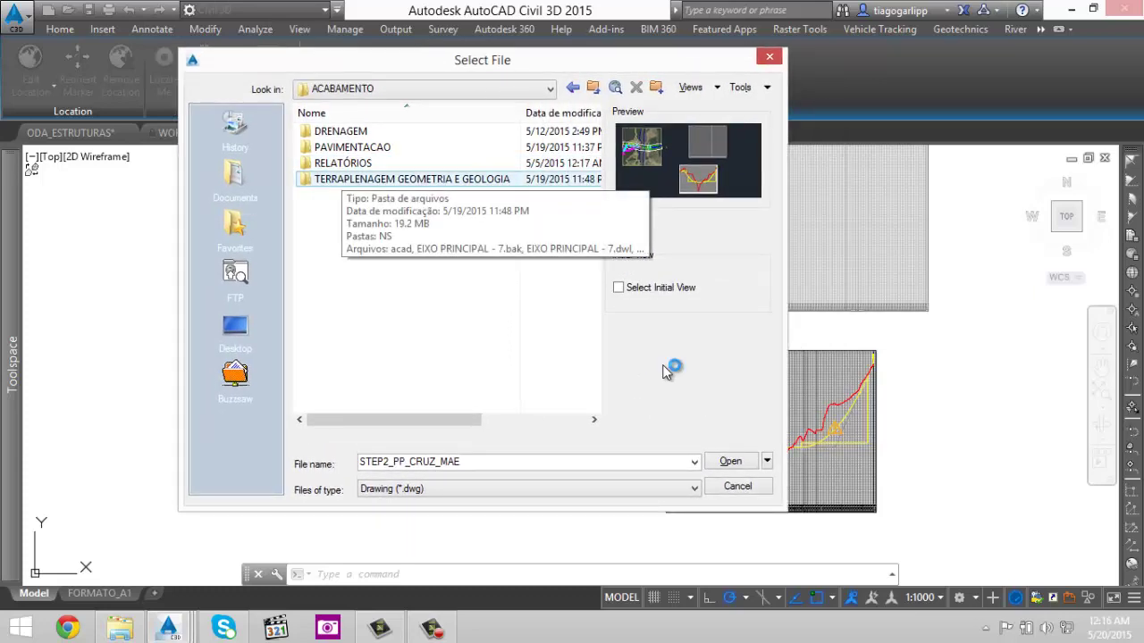
- Open GRUPO - EIXO PRINCIPAL - 9 - (6).dwg from the PLAN_PROFILE folder within DRENAGEM
double_click(343, 131)
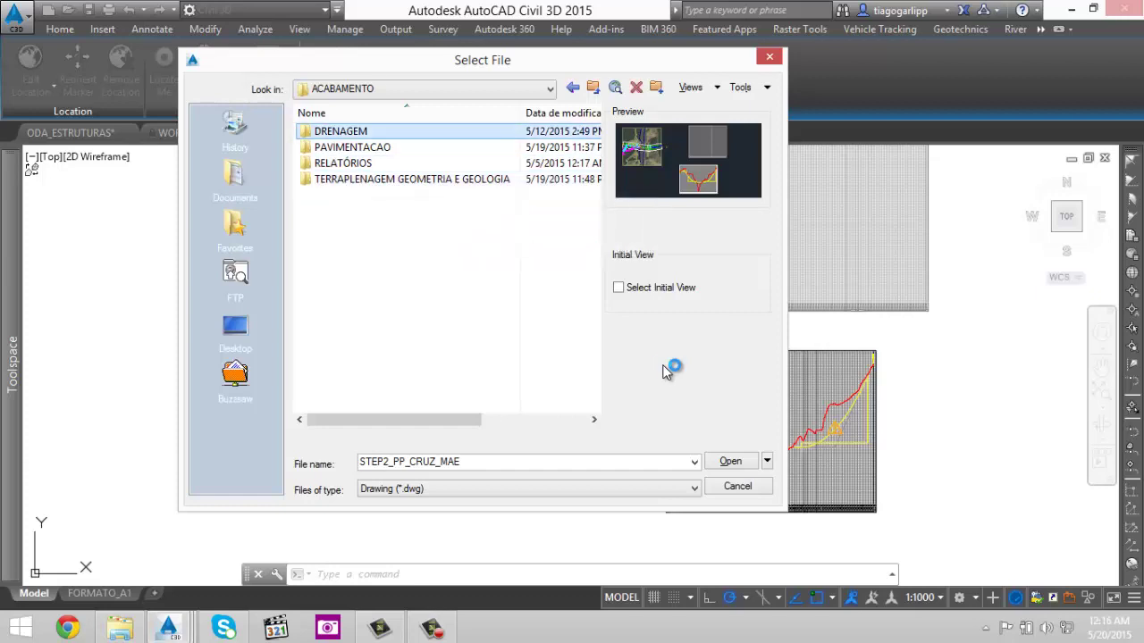
left_click(342, 132)
key("Return")
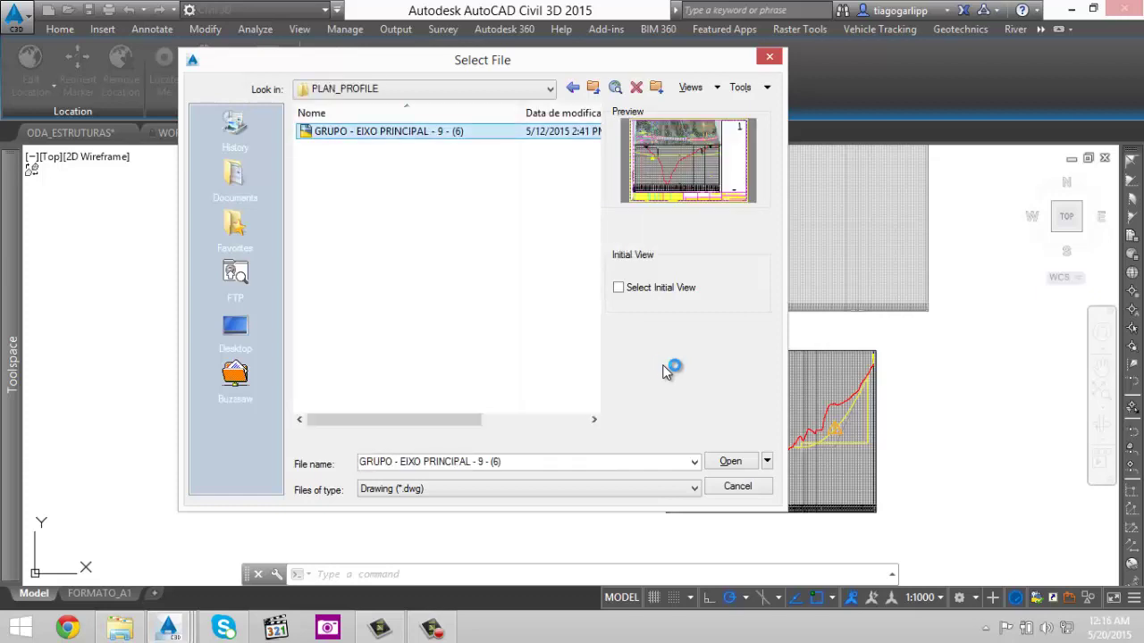
key("Return")
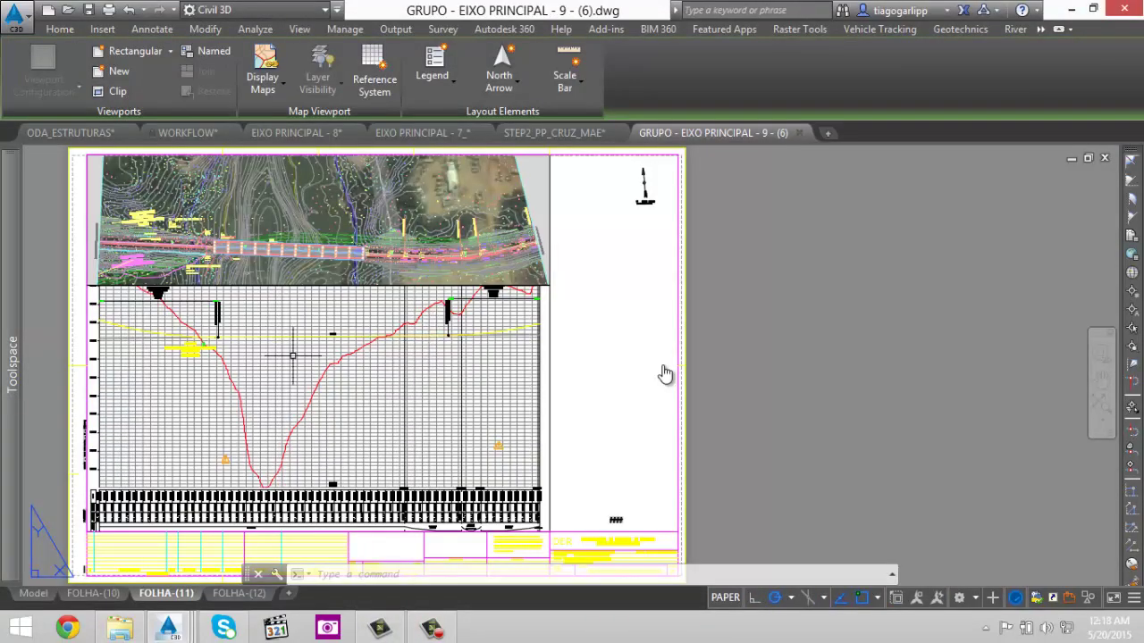
- Examine the sub-basin and culvert labels along the road up to the bridge in the plan of sheet FOLHA-(11)
middle_click_drag(294, 355, 430, 355)
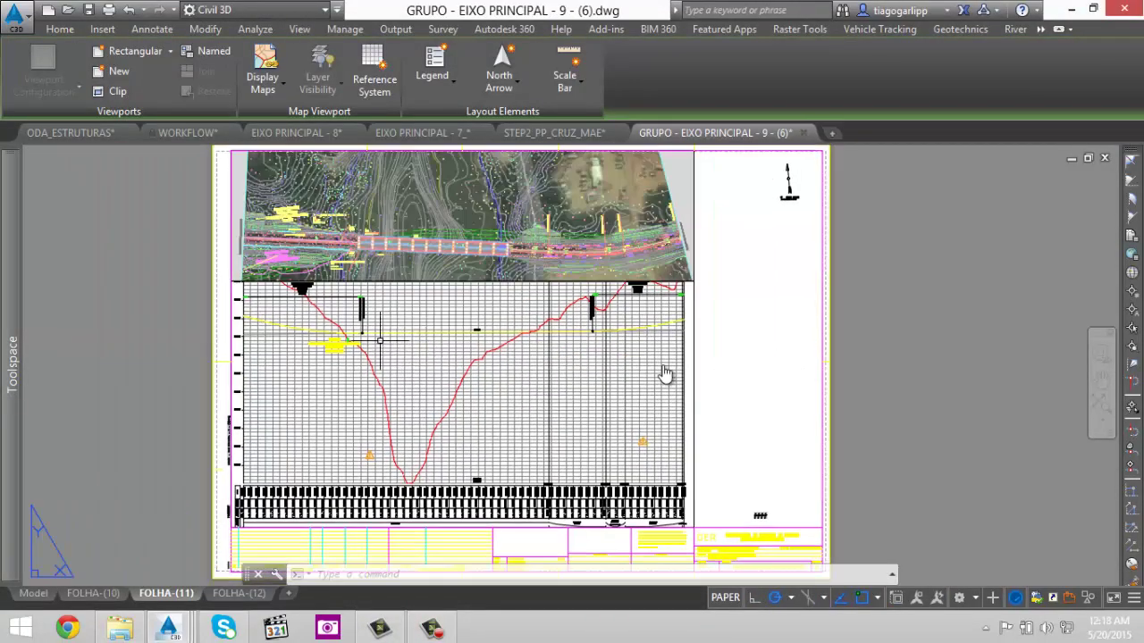
scroll(319, 252, "up", 8)
middle_click_drag(219, 226, 537, 343)
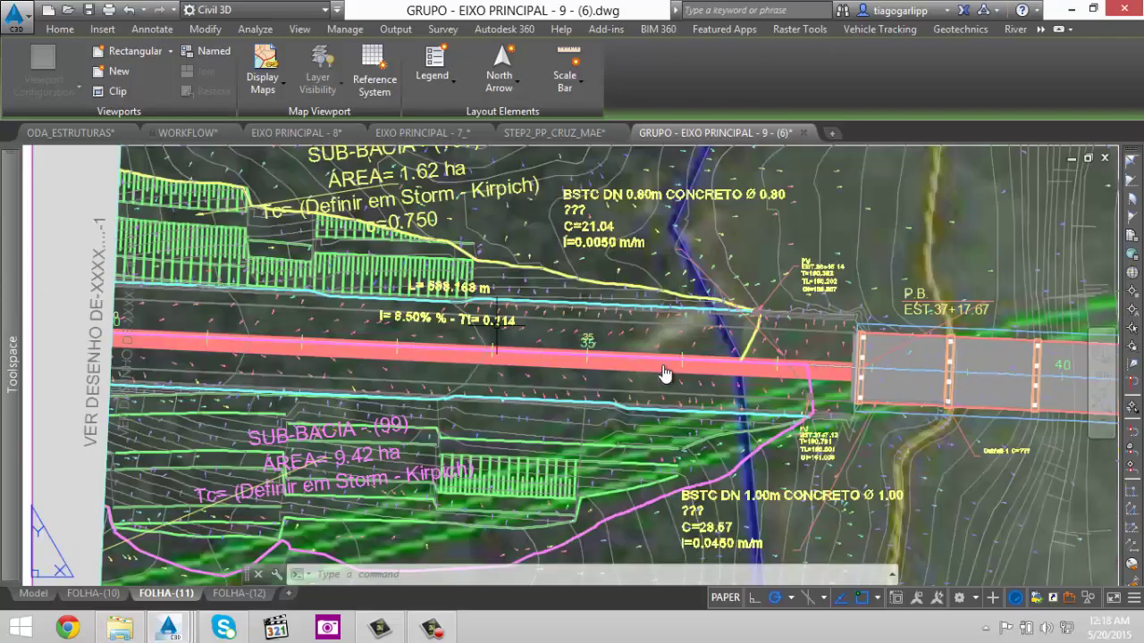
middle_click_drag(460, 248, 436, 328)
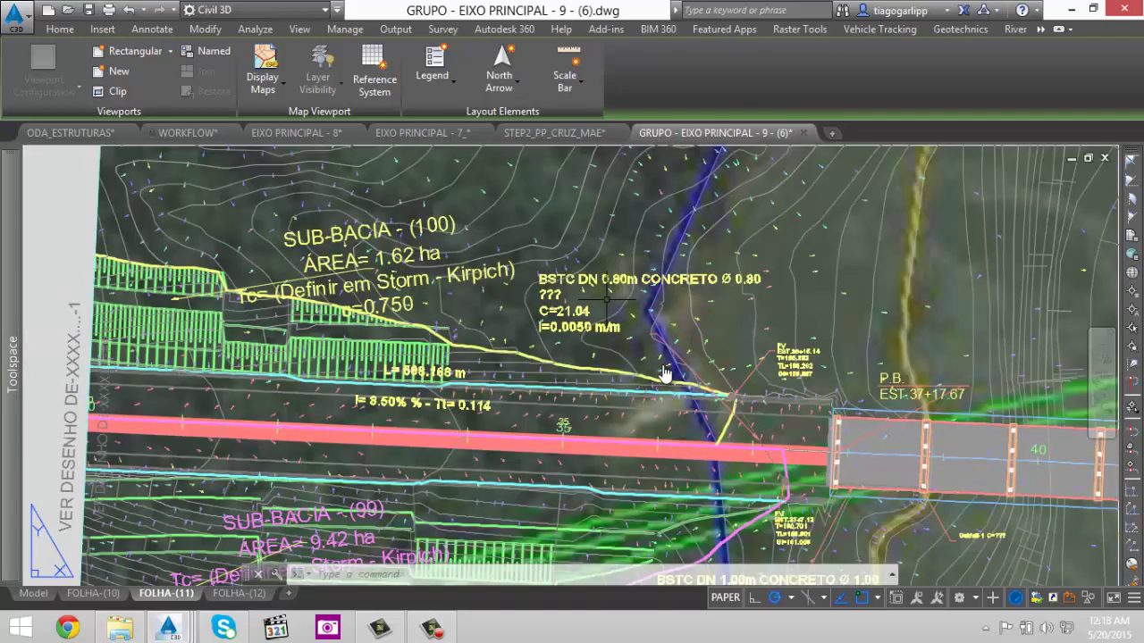
mouse_move(684, 340)
middle_mouse_down()
mouse_move(533, 286)
mouse_move(540, 268)
middle_mouse_up()
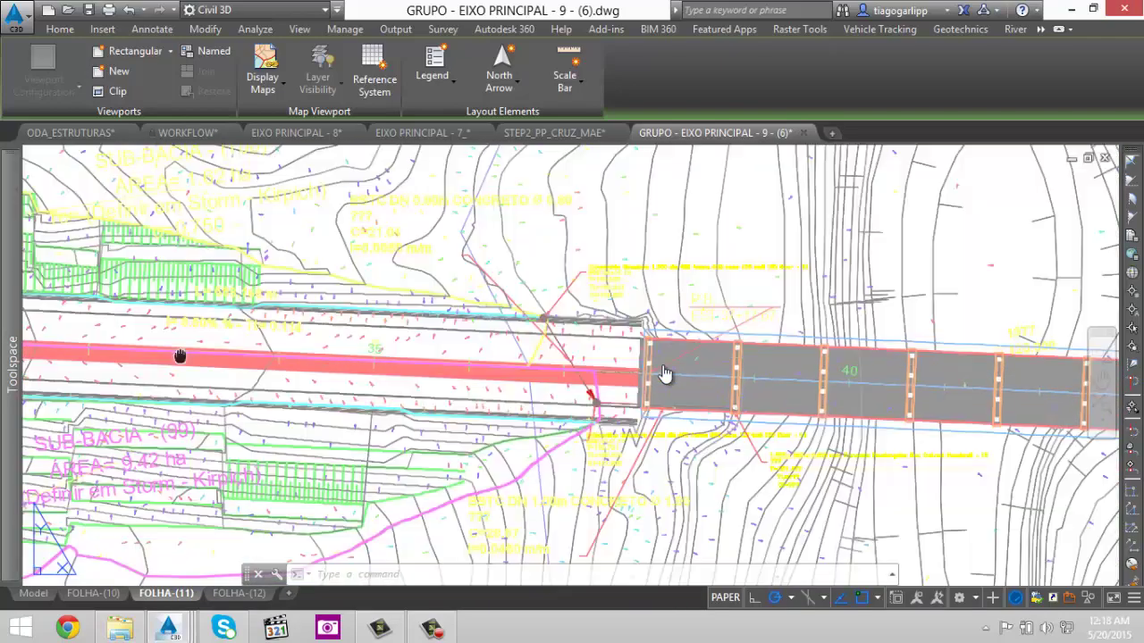
middle_click_drag(567, 367, 650, 353)
scroll(665, 373, "up", 2)
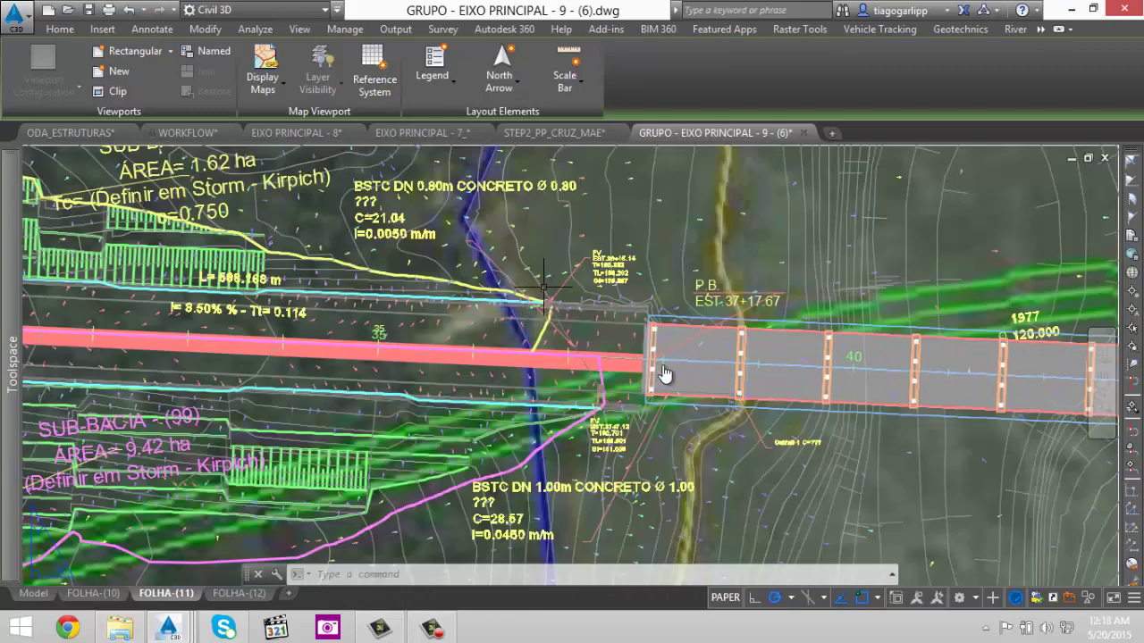
- Examine the manhole label at EST.36+15.14 and the pipe crossing under the road beside the bridge
scroll(665, 374, "up", 3)
scroll(665, 373, "up", 1)
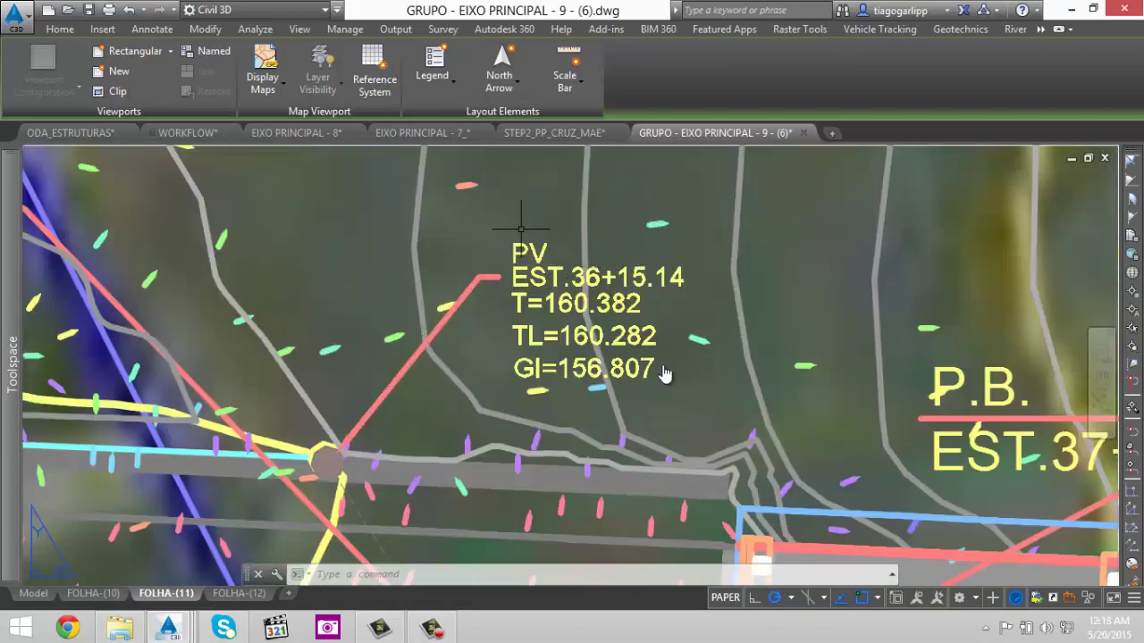
scroll(664, 374, "down", 2)
scroll(665, 373, "up", 3)
scroll(665, 373, "down", 3)
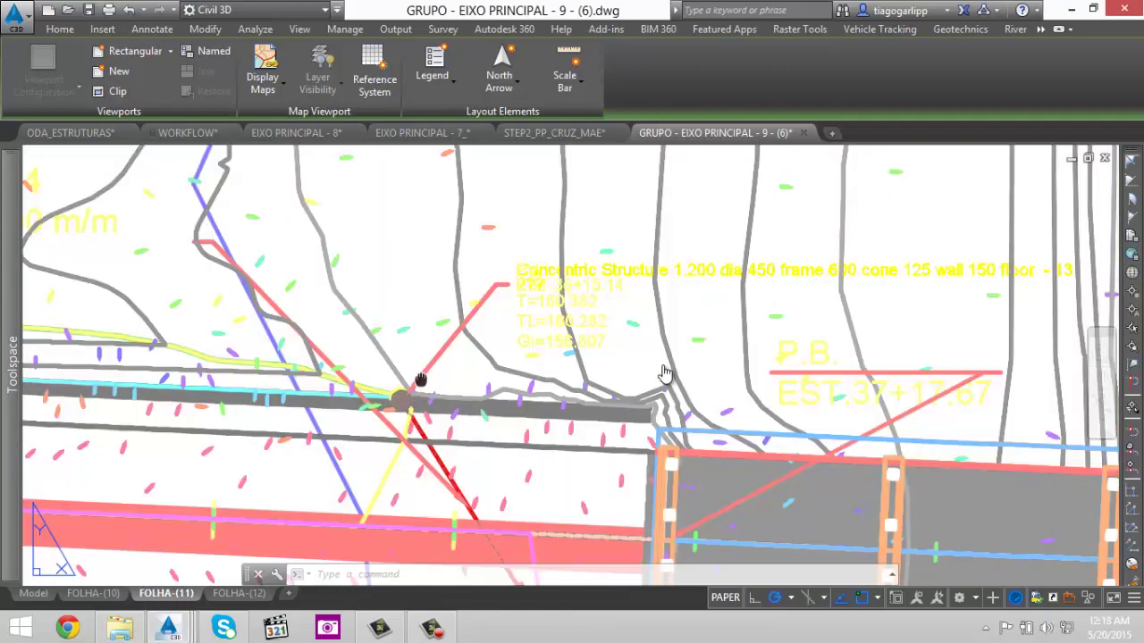
middle_click_drag(404, 499, 418, 403)
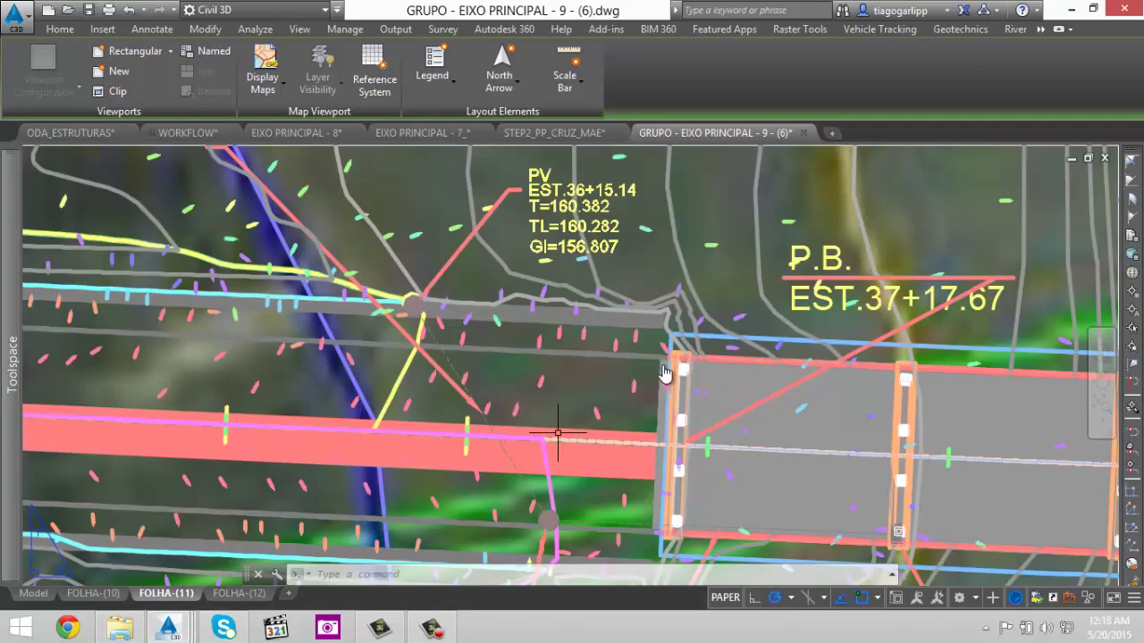
- Examine the profile on sheet FOLHA-(11), including the concrete pipe crossing and its label near the bridge approach, up to the full sheet
scroll(665, 373, "down", 5)
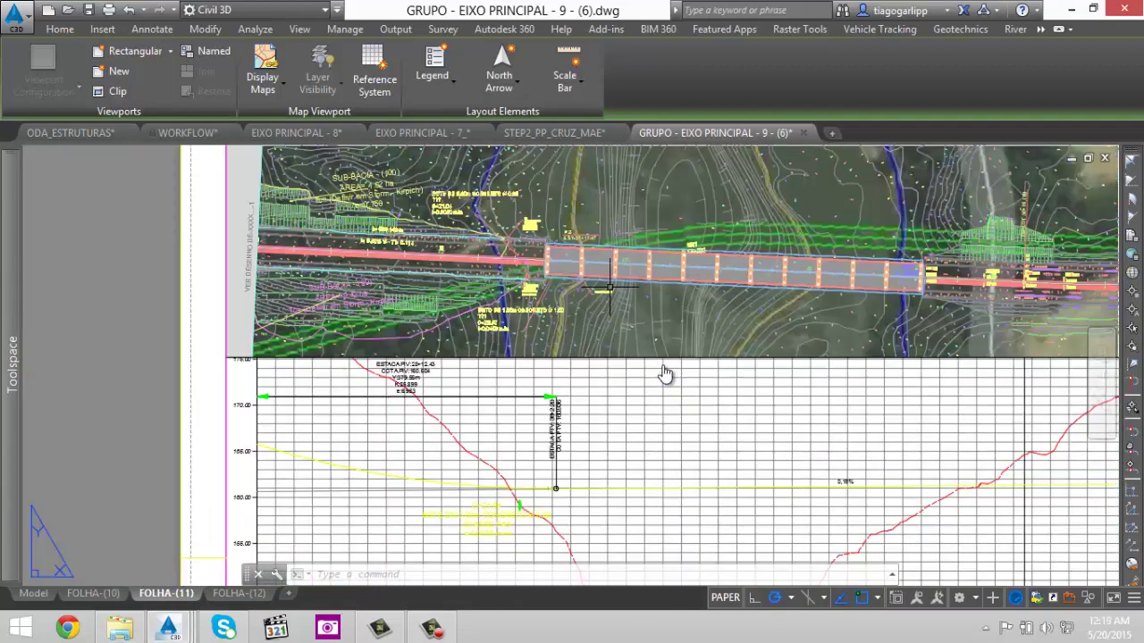
scroll(664, 374, "up", 6)
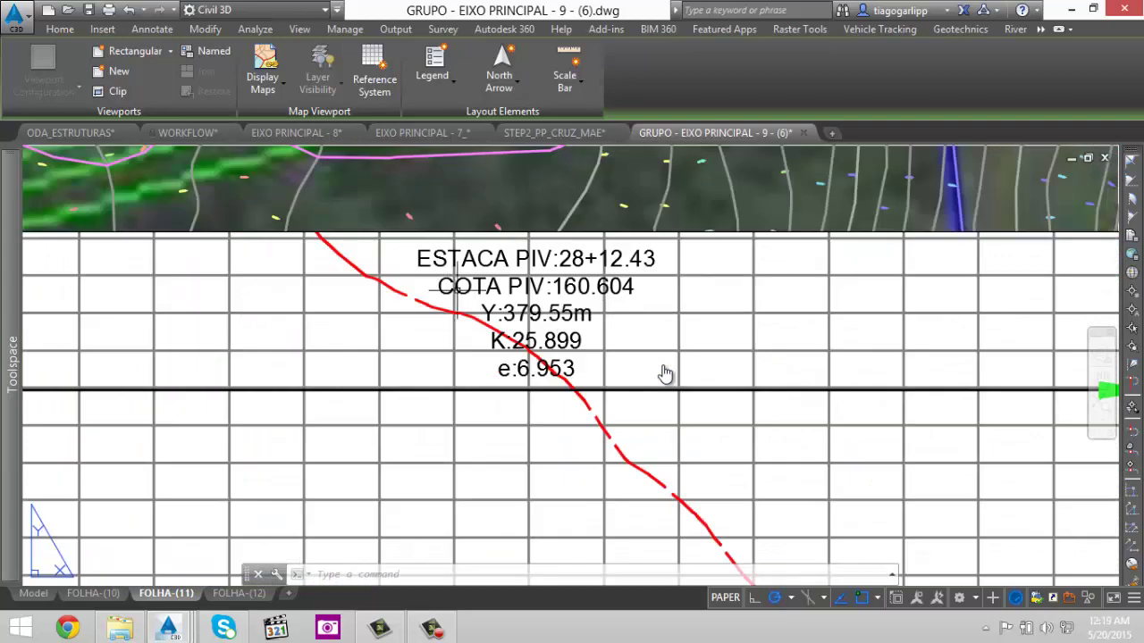
scroll(665, 374, "down", 4)
scroll(665, 374, "up", 5)
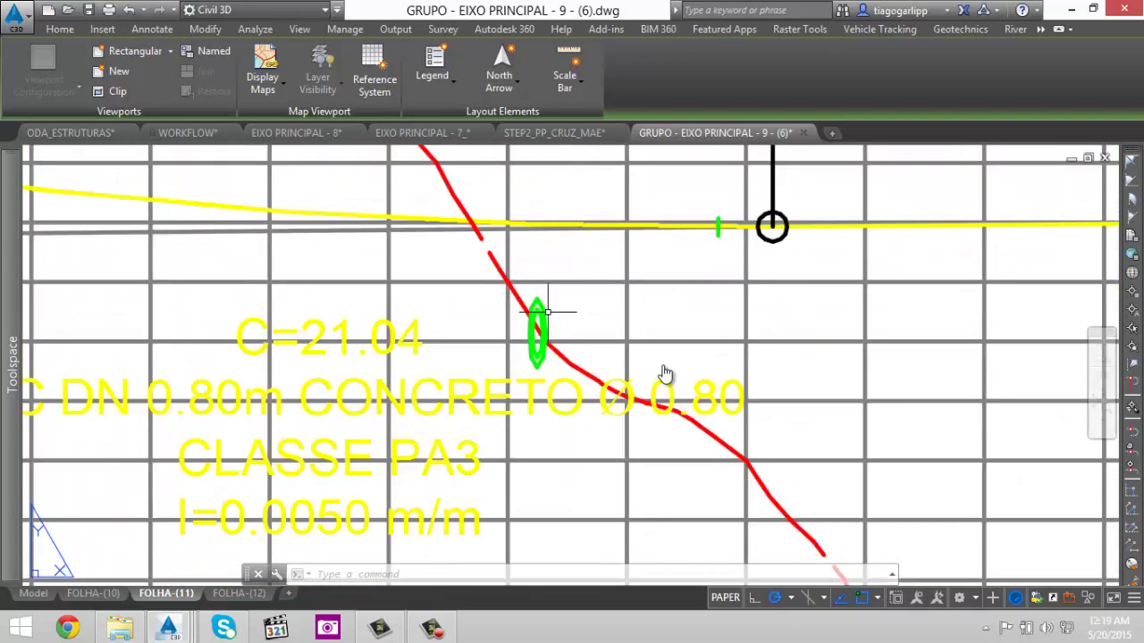
scroll(441, 356, "down", 2)
scroll(394, 420, "up", 2)
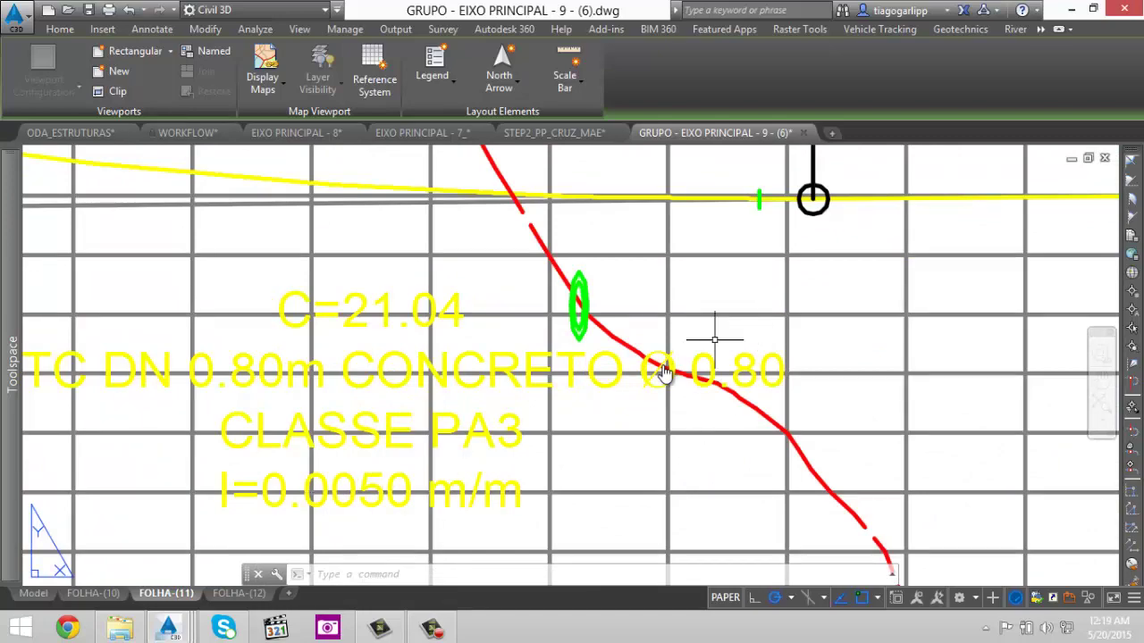
scroll(665, 373, "down", 5)
scroll(665, 373, "up", 3)
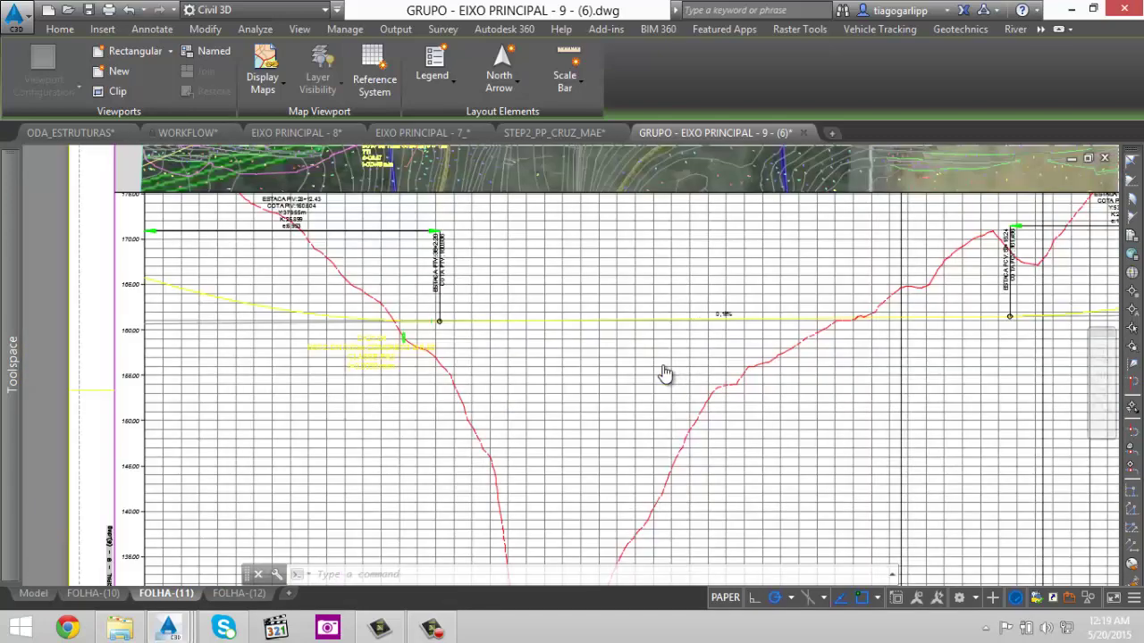
scroll(665, 374, "down", 5)
scroll(665, 374, "up", 3)
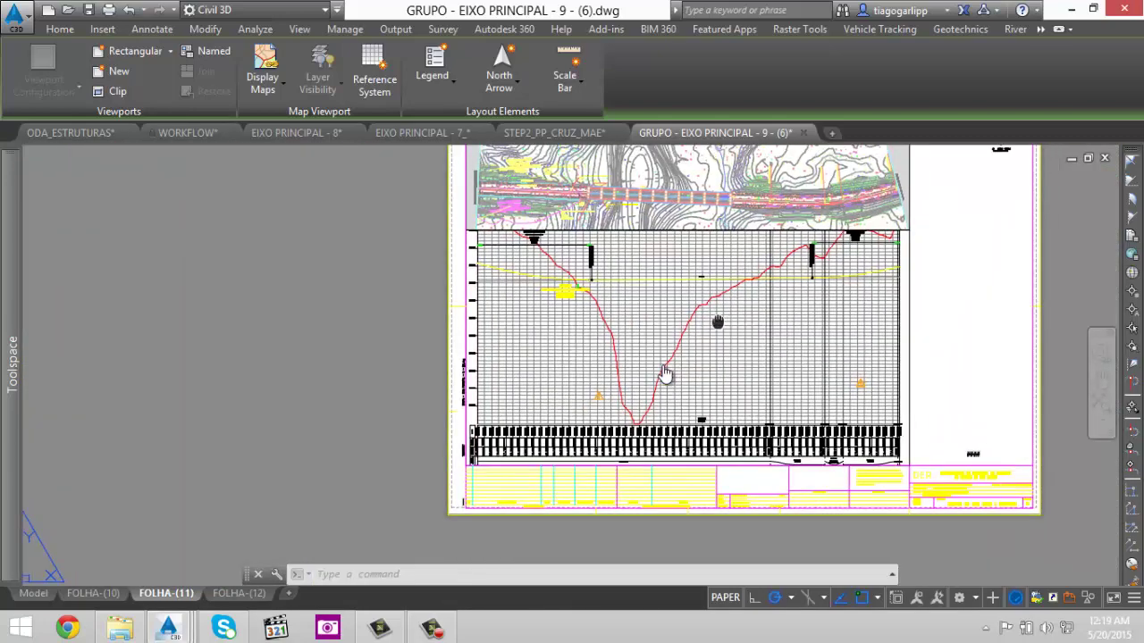
middle_click(664, 373)
middle_click(665, 374)
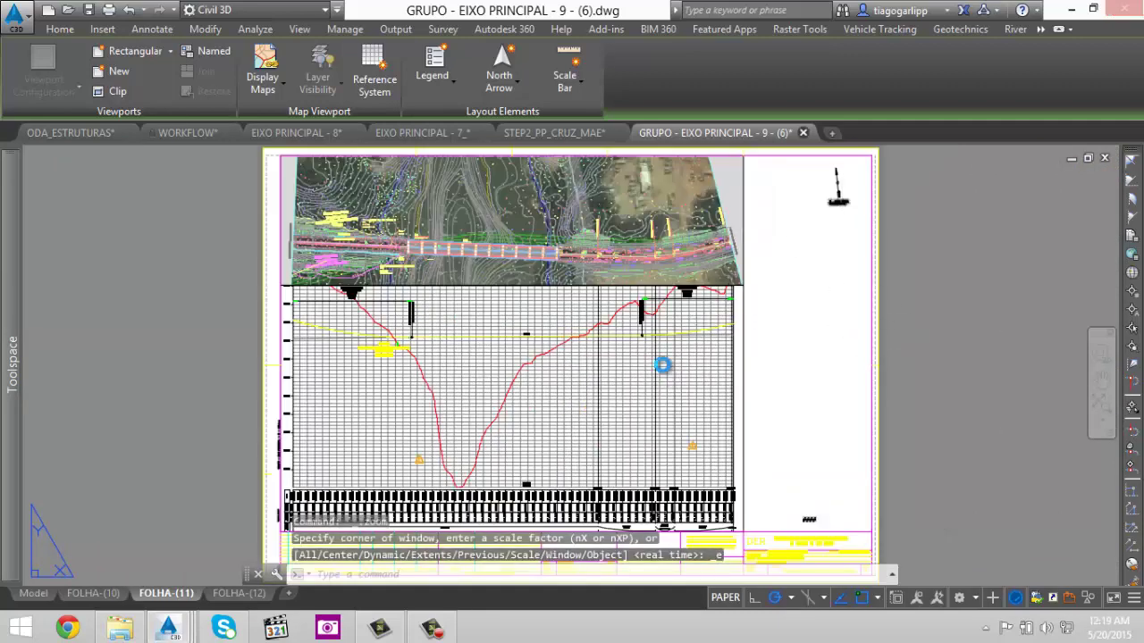
- Close GRUPO - EIXO PRINCIPAL - 9 - (6).dwg and return to the STEP2_PP_CRUZ_MAE drawing
key("ctrl+F4")
left_click(644, 362)
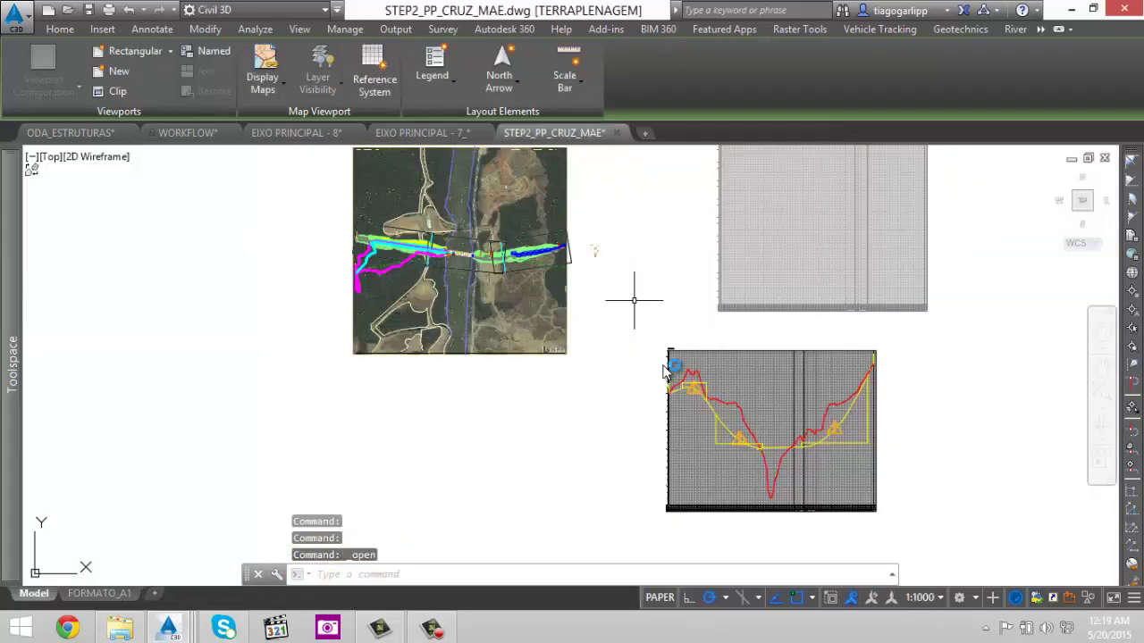
middle_click_drag(712, 251, 634, 252)
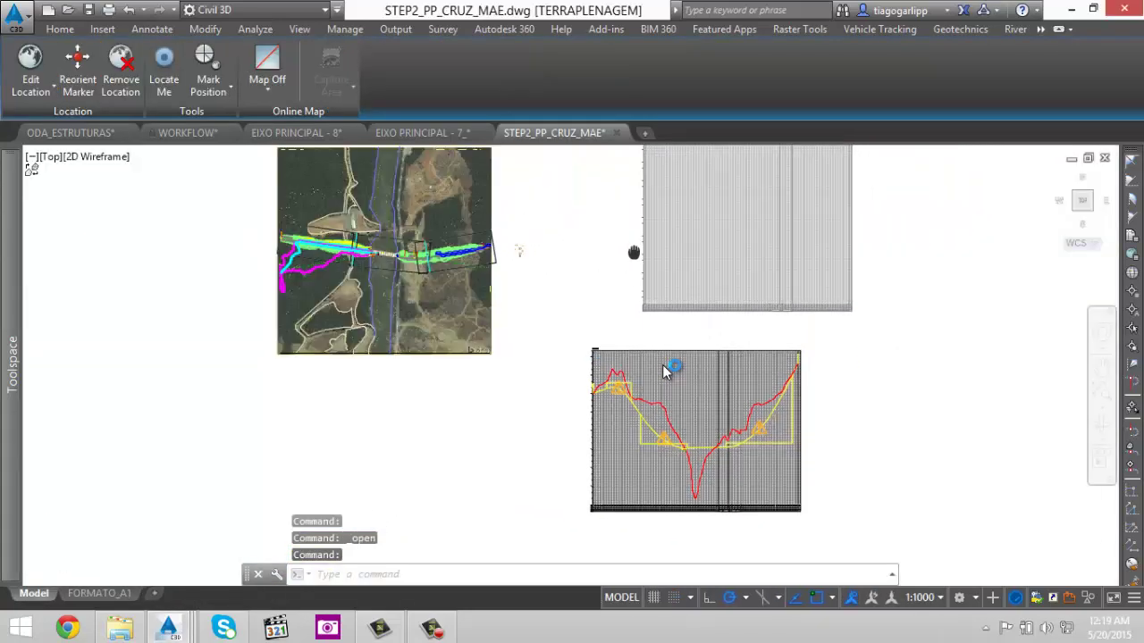
middle_click_drag(588, 285, 623, 305)
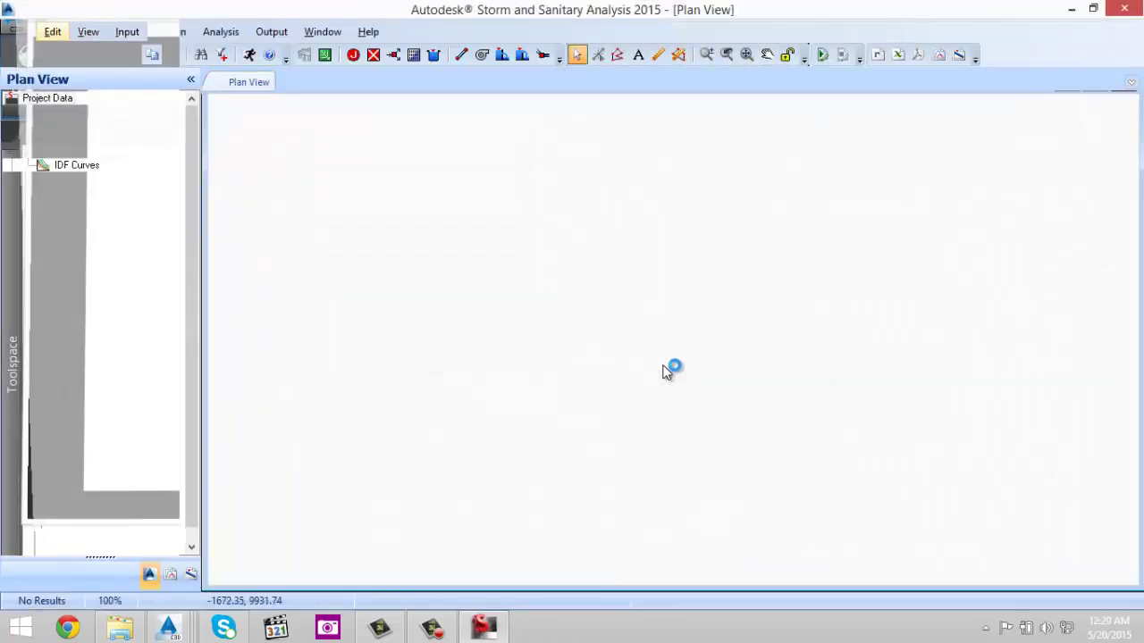
- Switch to Storm and Sanitary Analysis, open the DIMENSIONAMENTO project and dismiss the missing image message
key("alt+f")
key("Down")
key("Down")
key("Return")
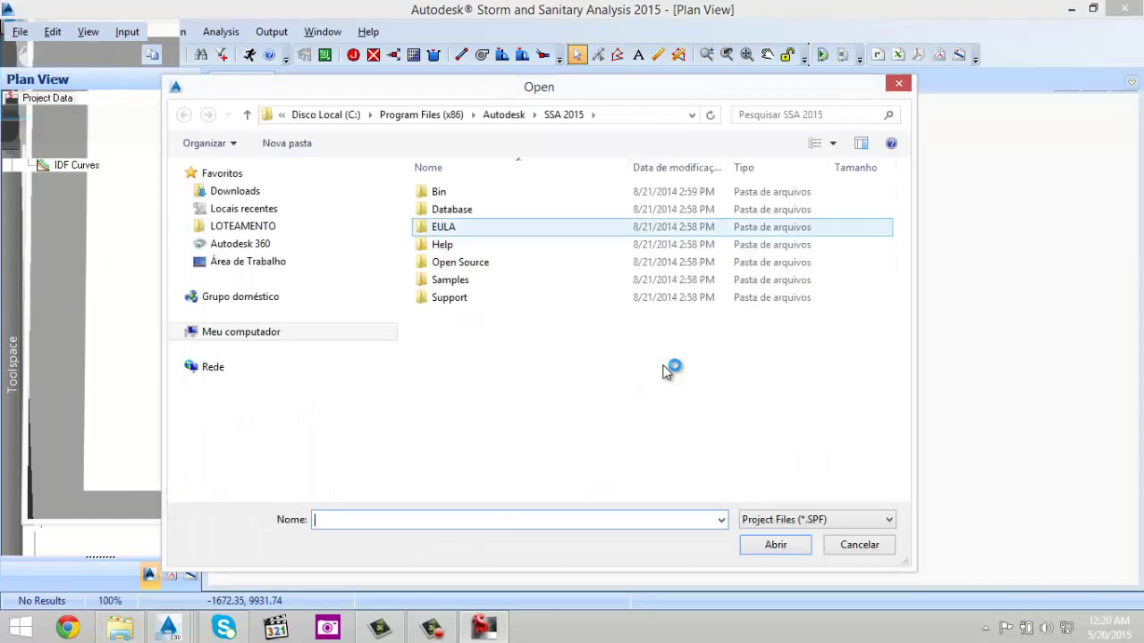
left_click(241, 331)
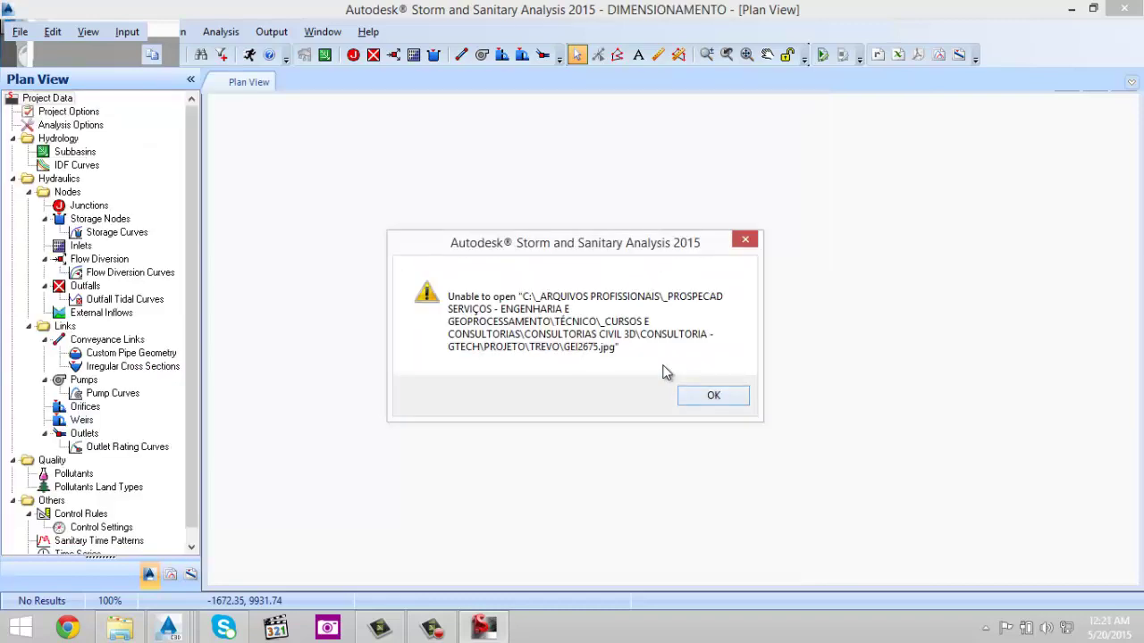
key("Return")
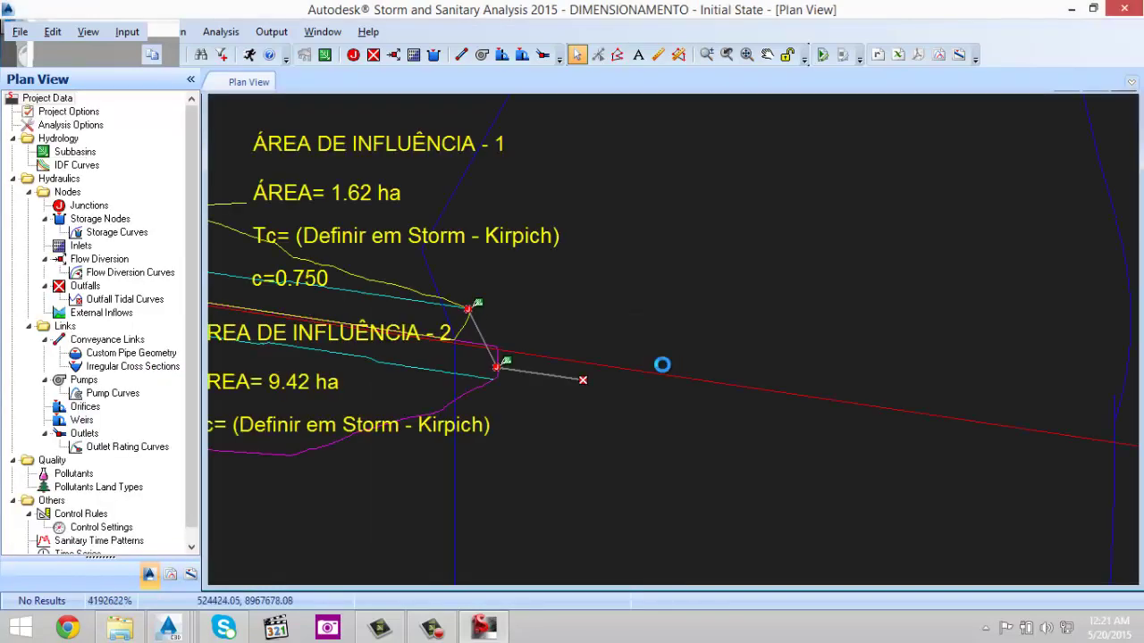
- Review the influence areas and pipe network in plan and the general project options for units, hydrology and hydraulic routing
scroll(666, 371, "down", 2)
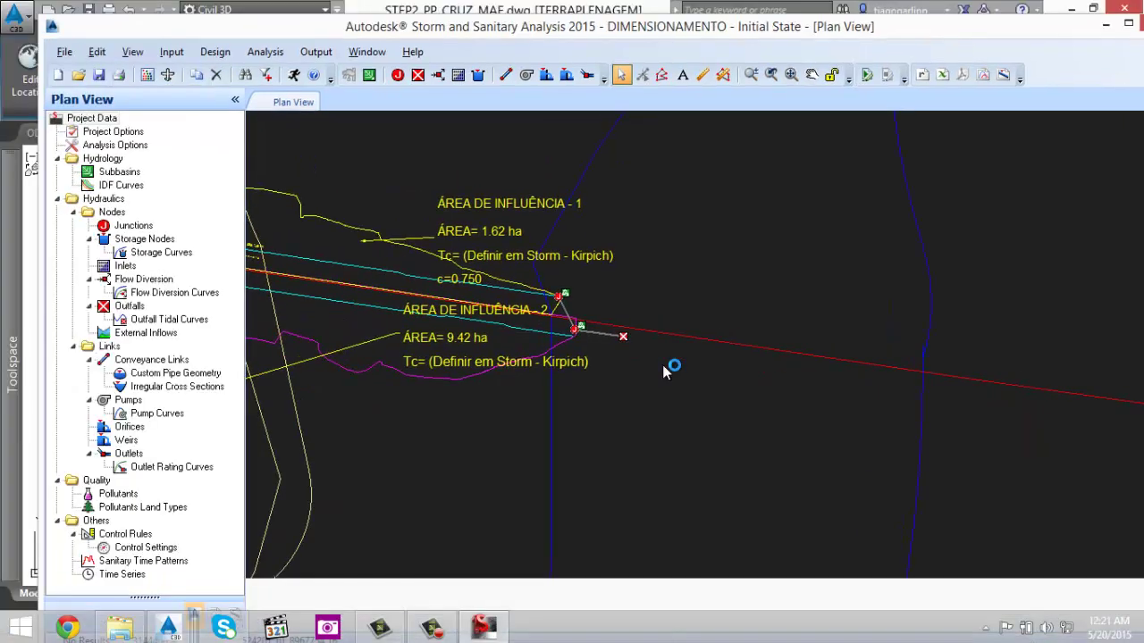
scroll(665, 371, "down", 2)
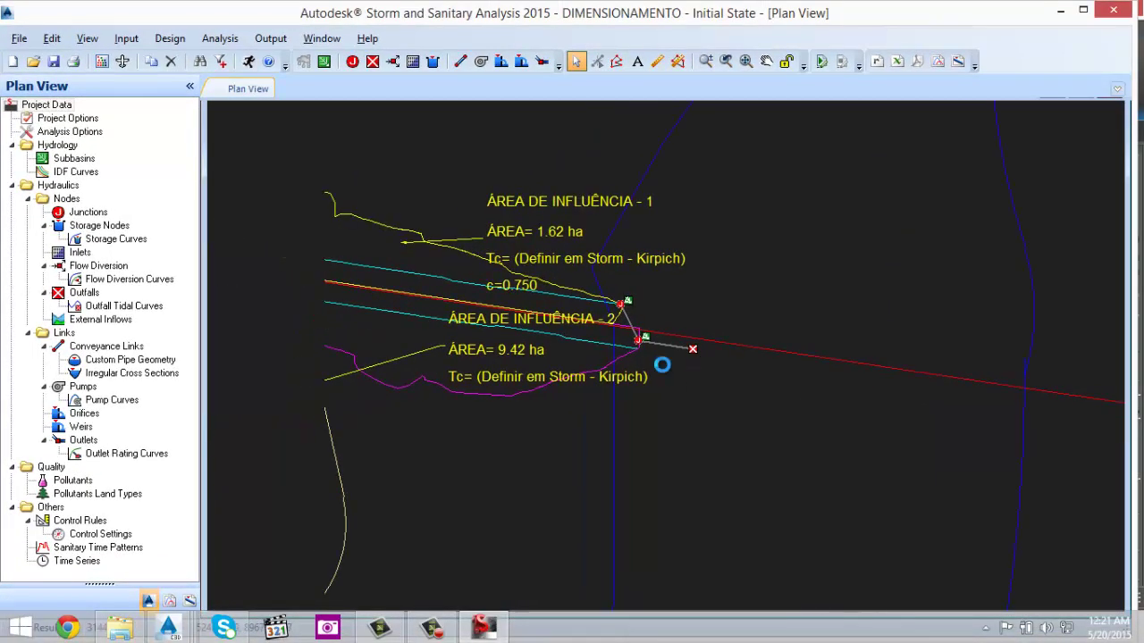
scroll(673, 376, "down", 4)
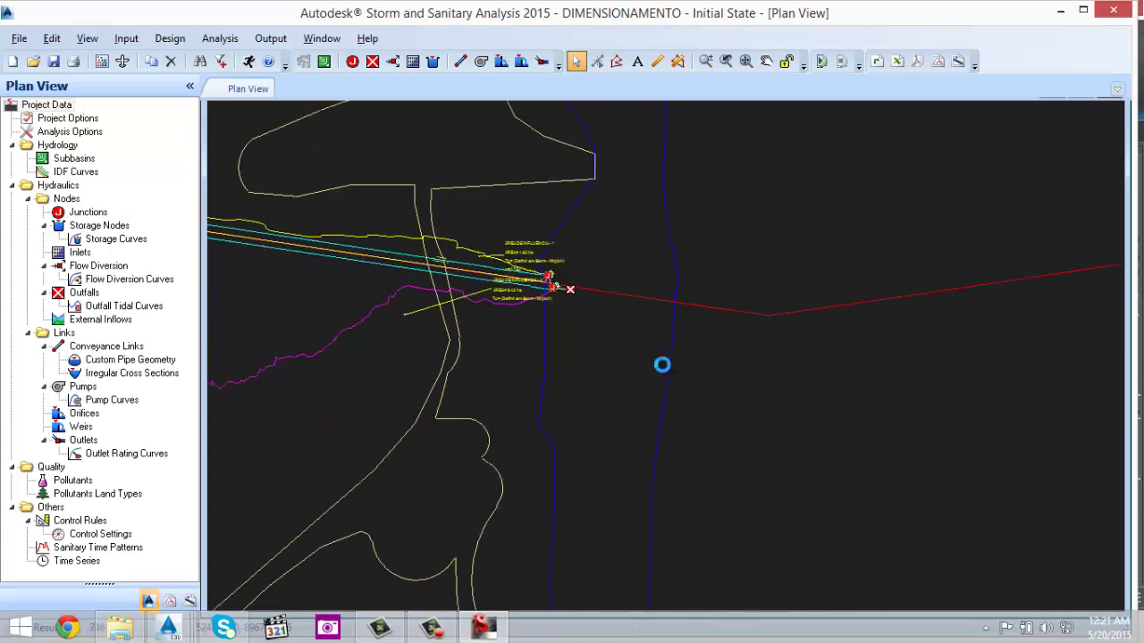
scroll(670, 374, "up", 4)
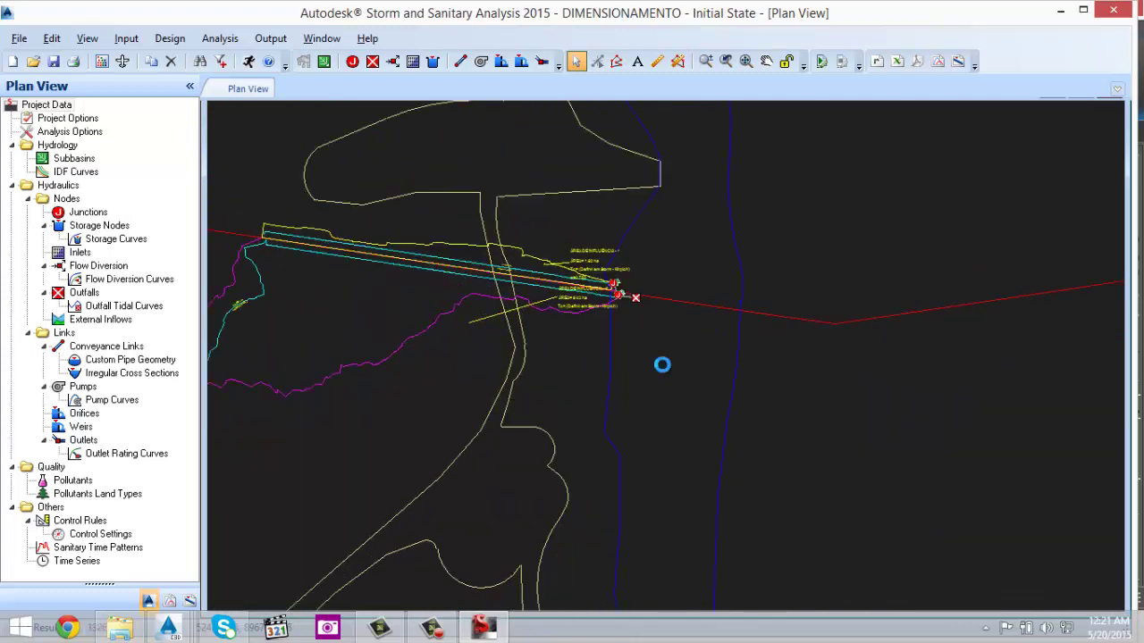
scroll(665, 368, "up", 2)
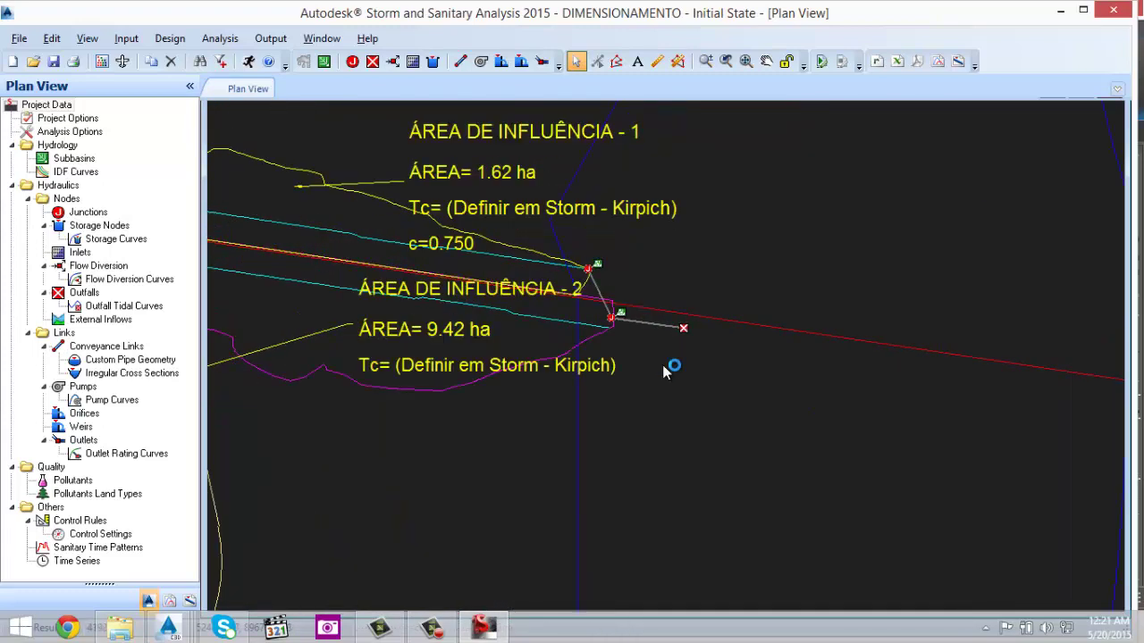
key("Down")
key("Down")
key("Up")
key("Return")
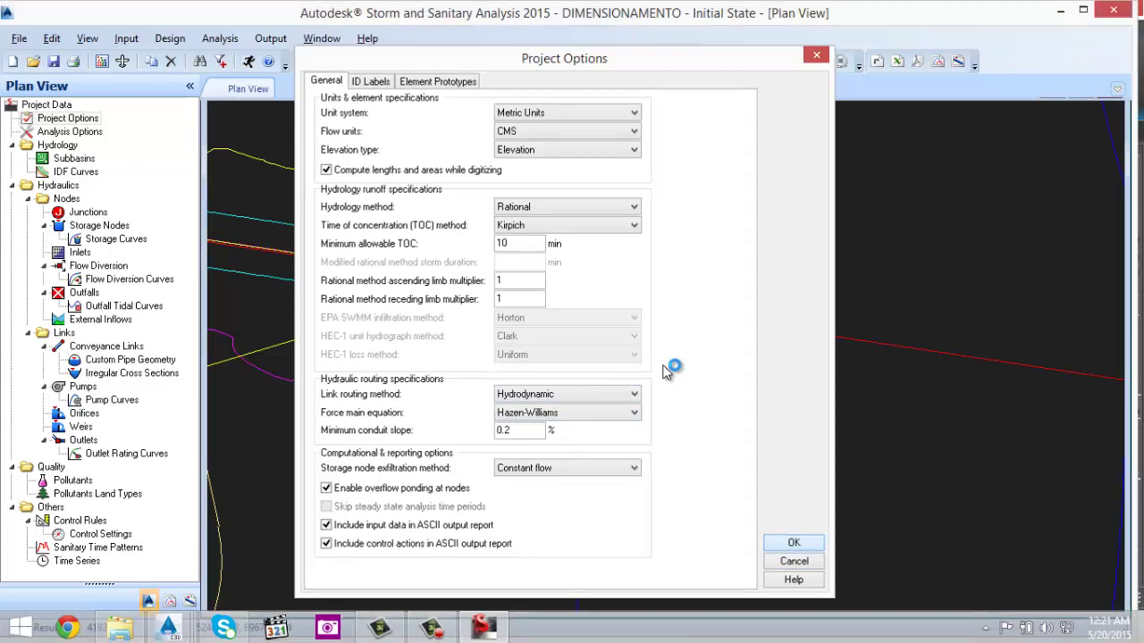
- Check the rainfall intensity defined for the IDF-1 curve
scroll(662, 365, "down", 2)
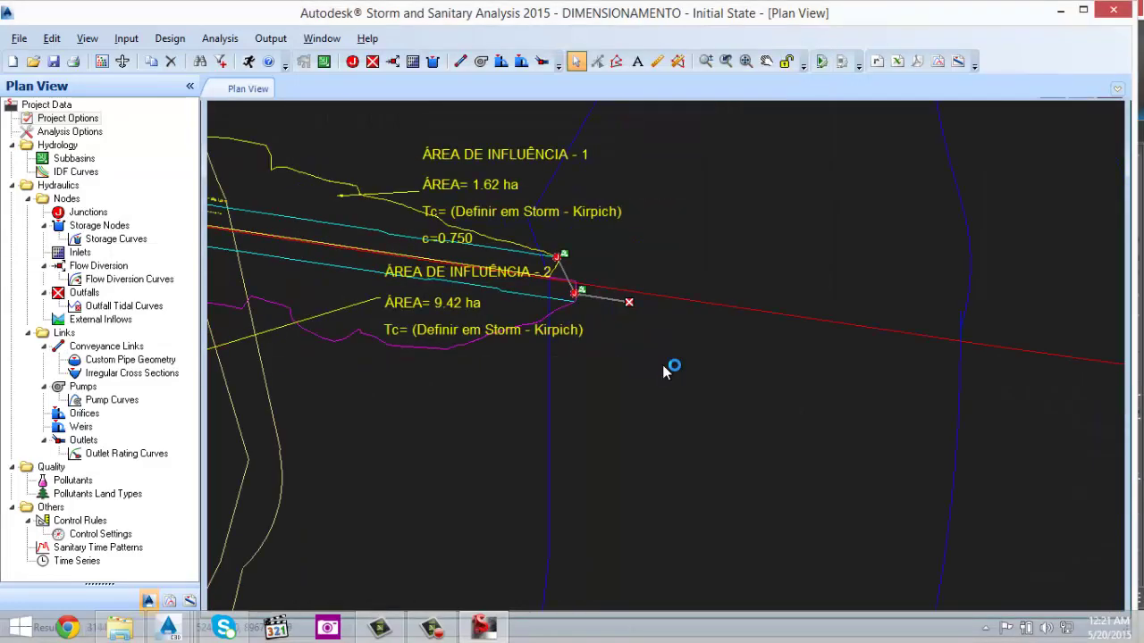
left_click(76, 172)
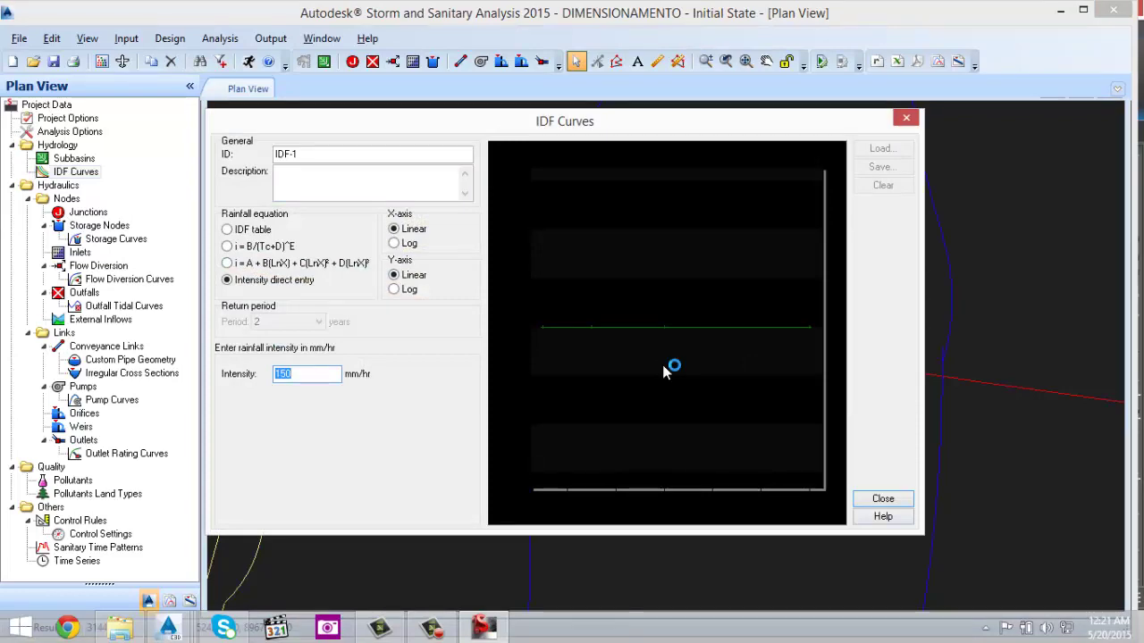
left_click(882, 499)
scroll(663, 366, "down", 1)
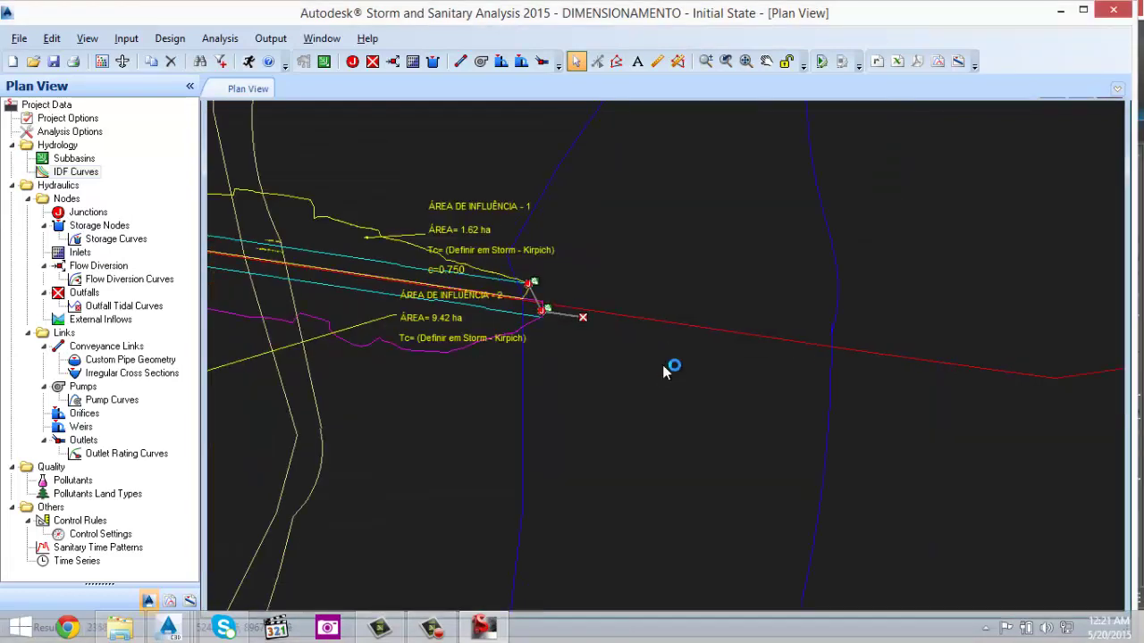
middle_click_drag(692, 388, 673, 379)
scroll(662, 365, "up", 2)
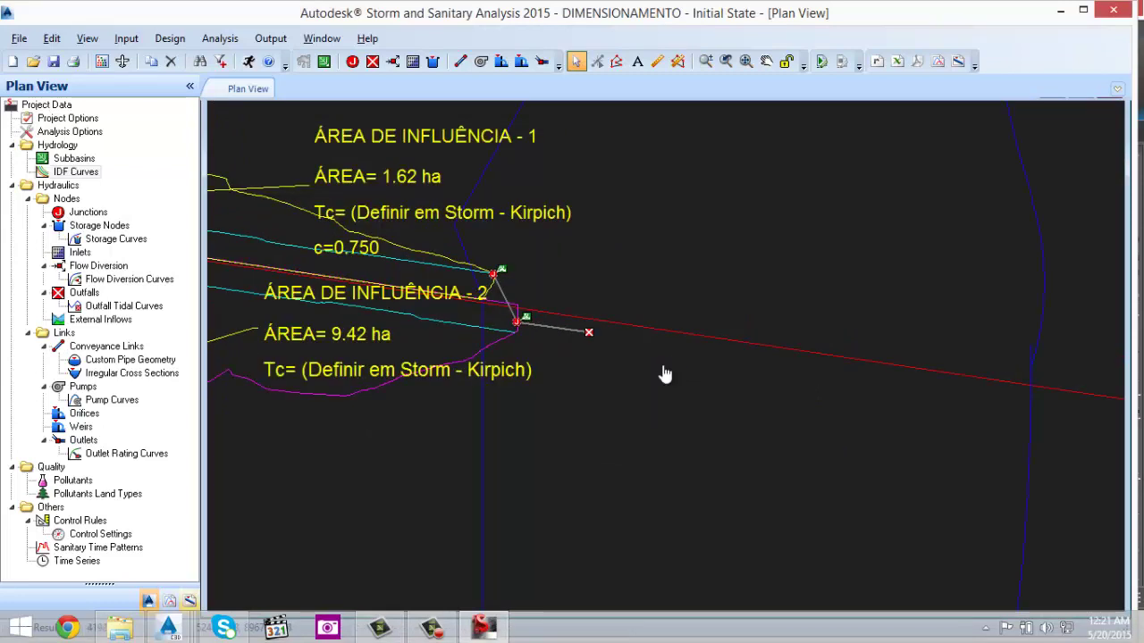
- Plot the profile of the two concrete pipes down to Outfall-1 and run the analysis with its results saved
key("ctrl+shift+p")
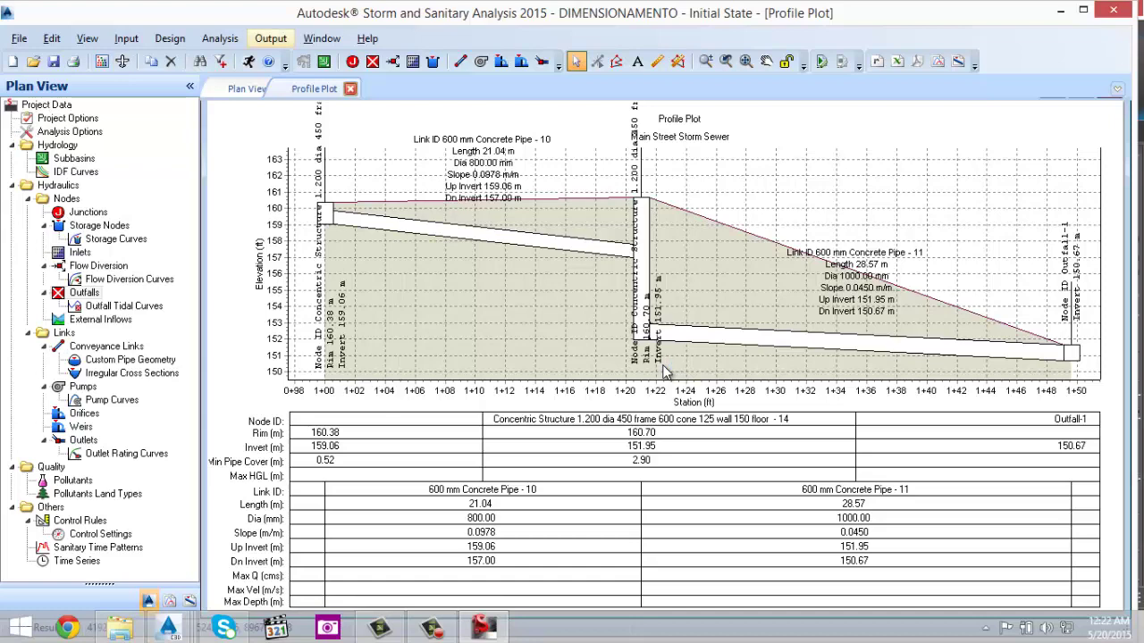
left_click(270, 39)
left_click(318, 265)
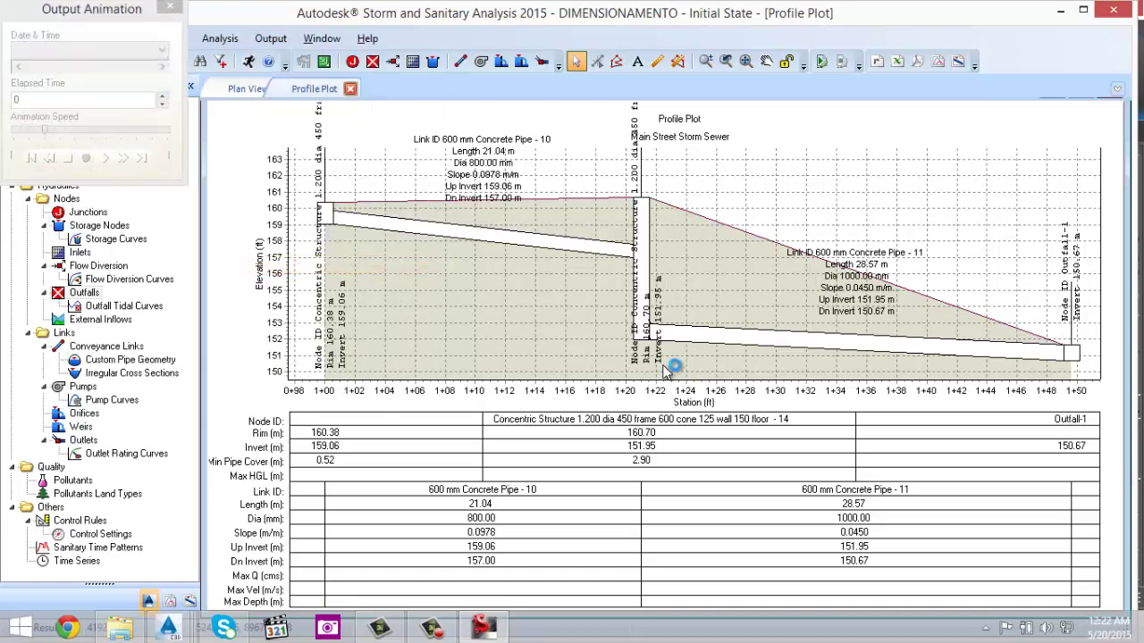
key("F5")
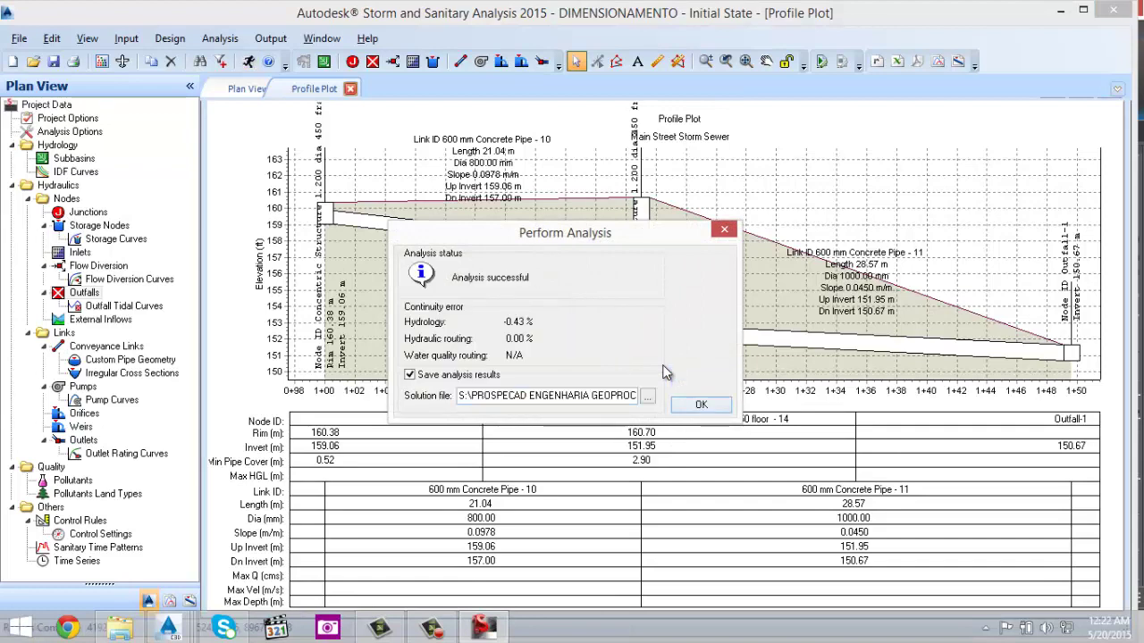
left_click(701, 405)
- Play the output animation of the analysed flow on the profile plot at maximum animation speed
left_click(271, 38)
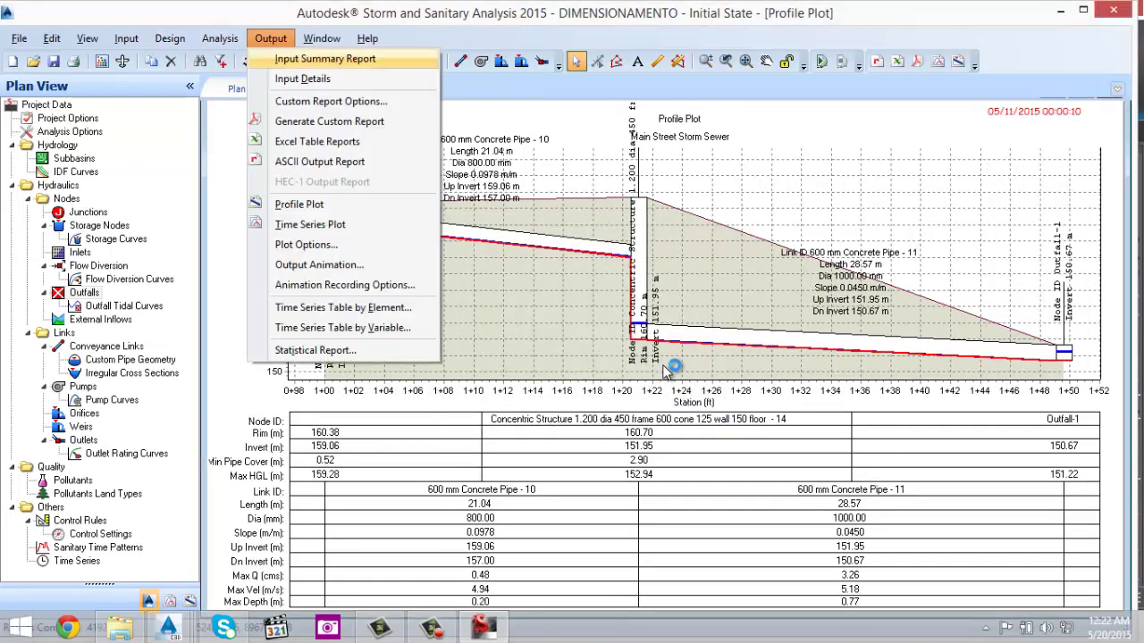
key("Down")
key("Down")
key("Down")
key("Down")
key("Down")
key("Down")
key("Down")
key("Down")
key("Down")
key("Return")
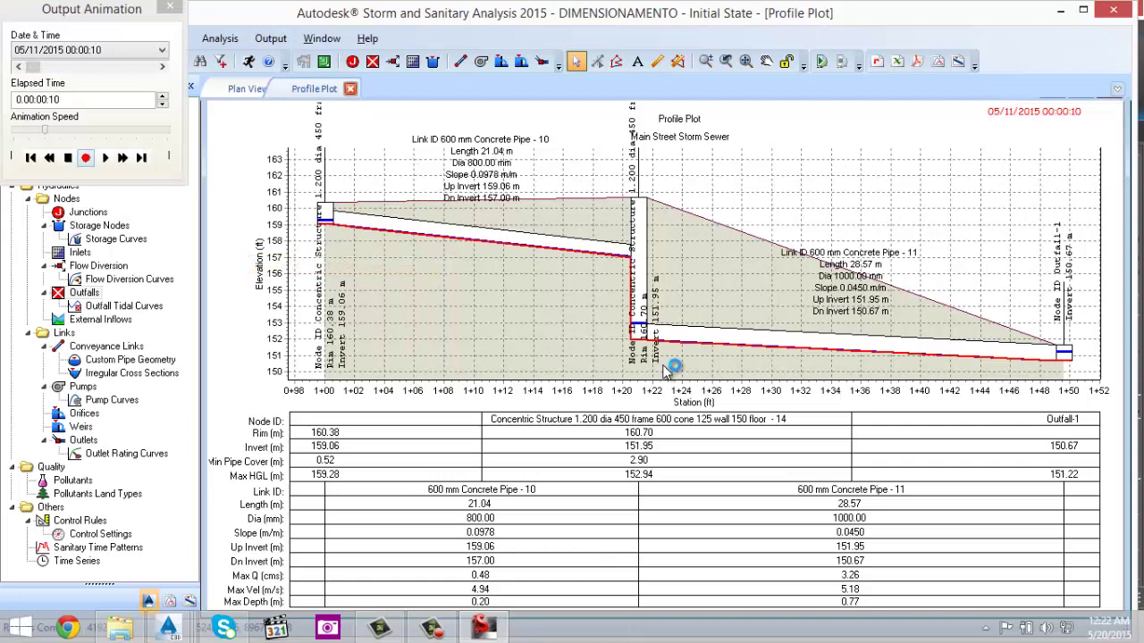
left_click(106, 158)
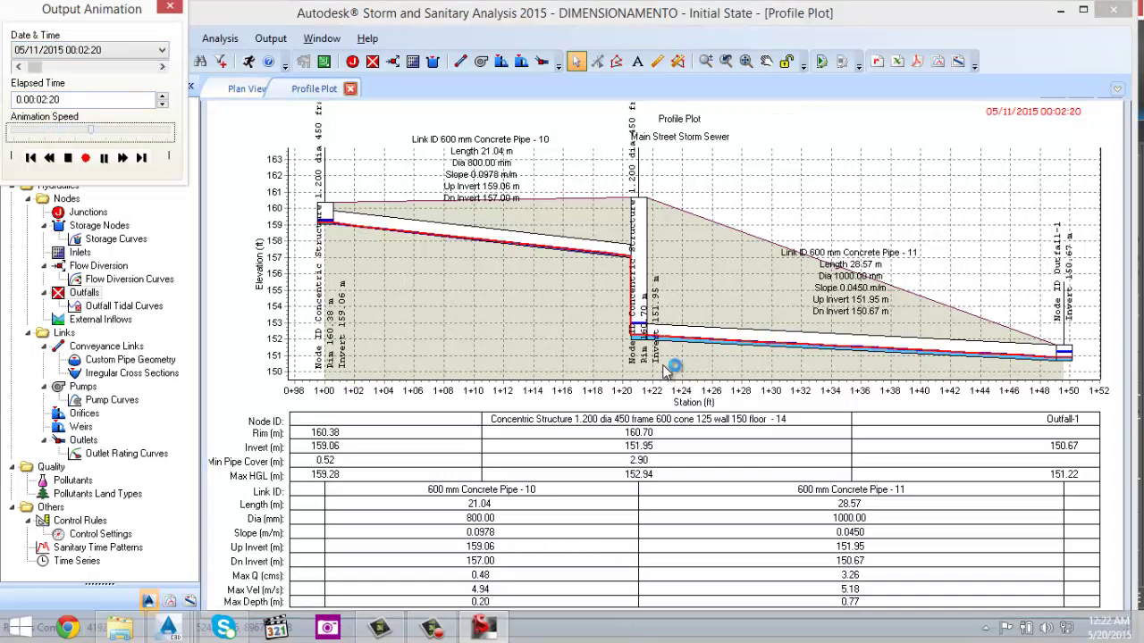
key("Right")
key("Right")
key("Right")
key("Right")
key("Right")
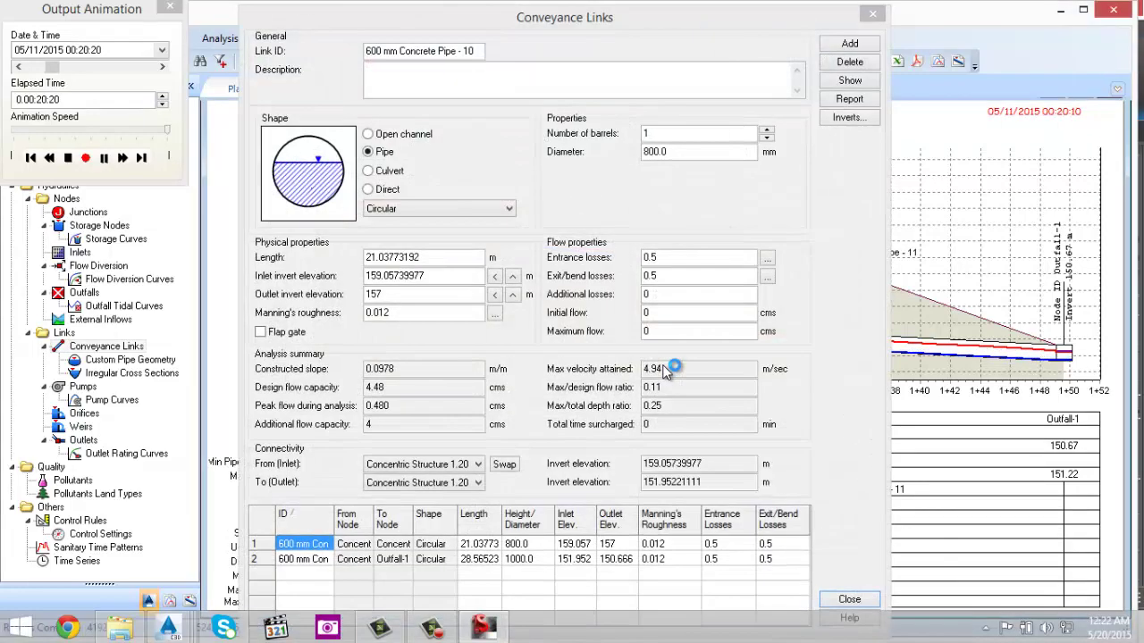
- Check the maximum velocity and depth ratio in the analysis summaries of 600 mm Concrete Pipe - 10 and 600 mm Concrete Pipe - 11
double_click(664, 367)
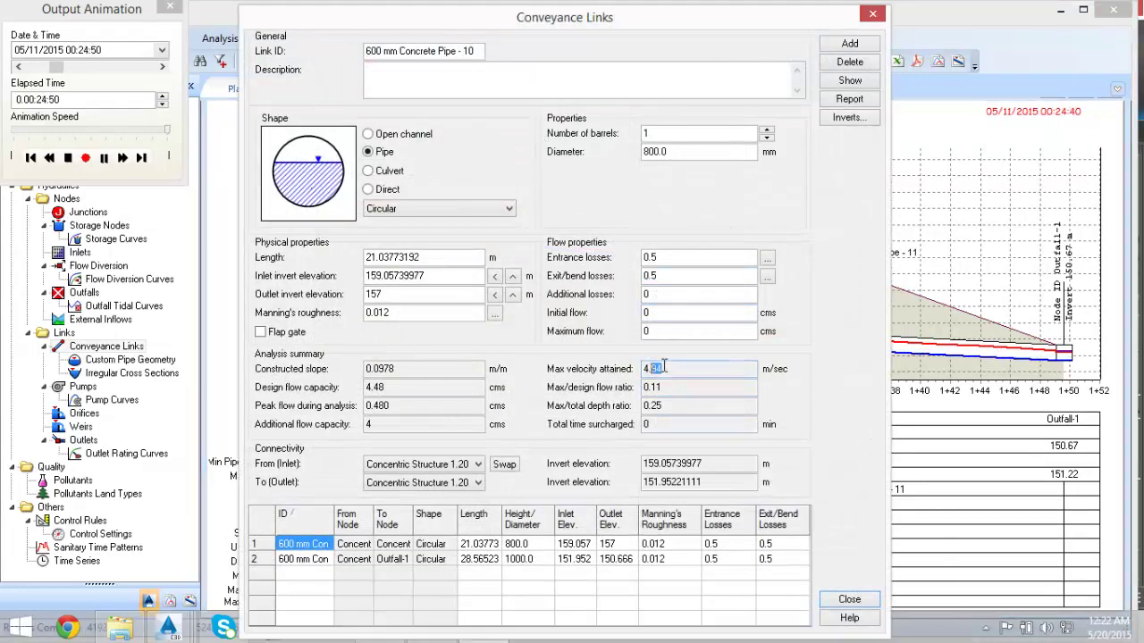
key("Escape")
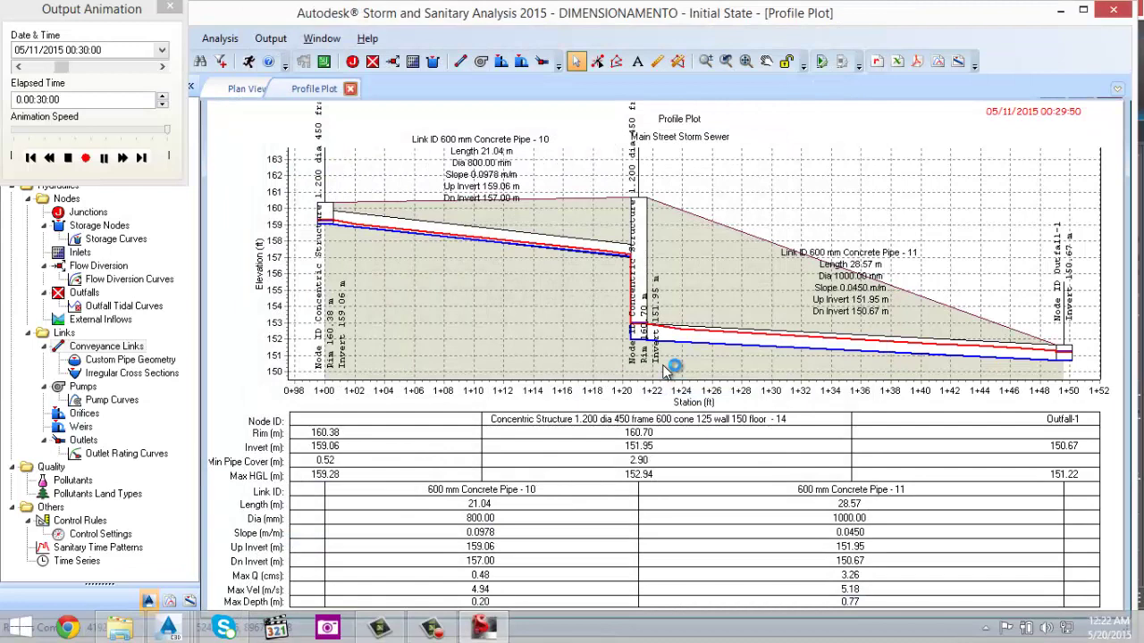
double_click(665, 371)
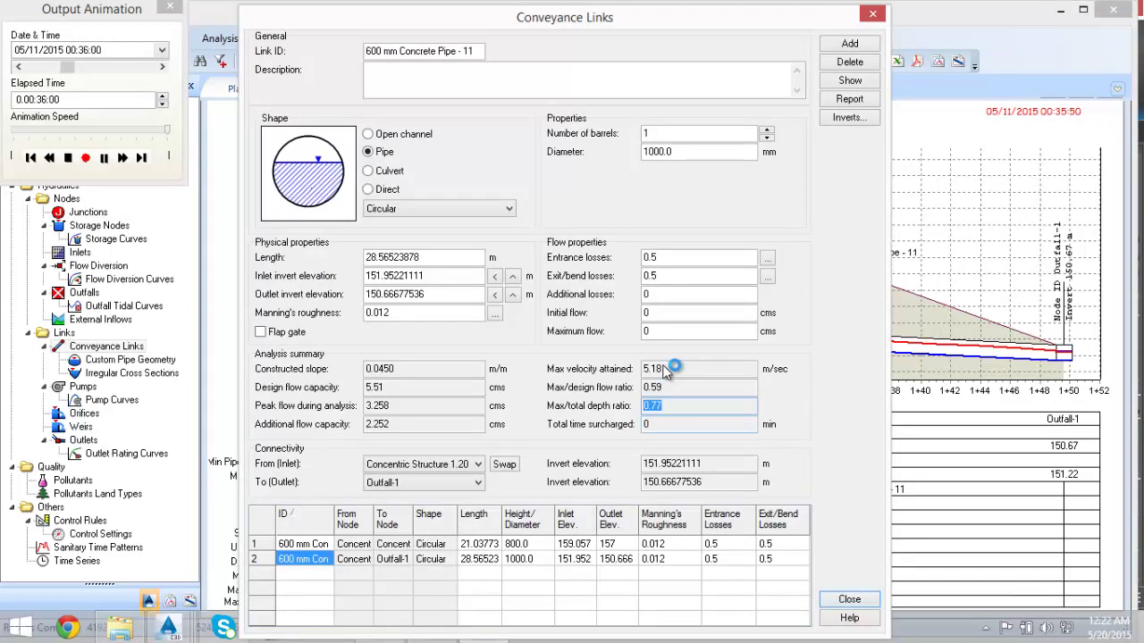
key("Escape")
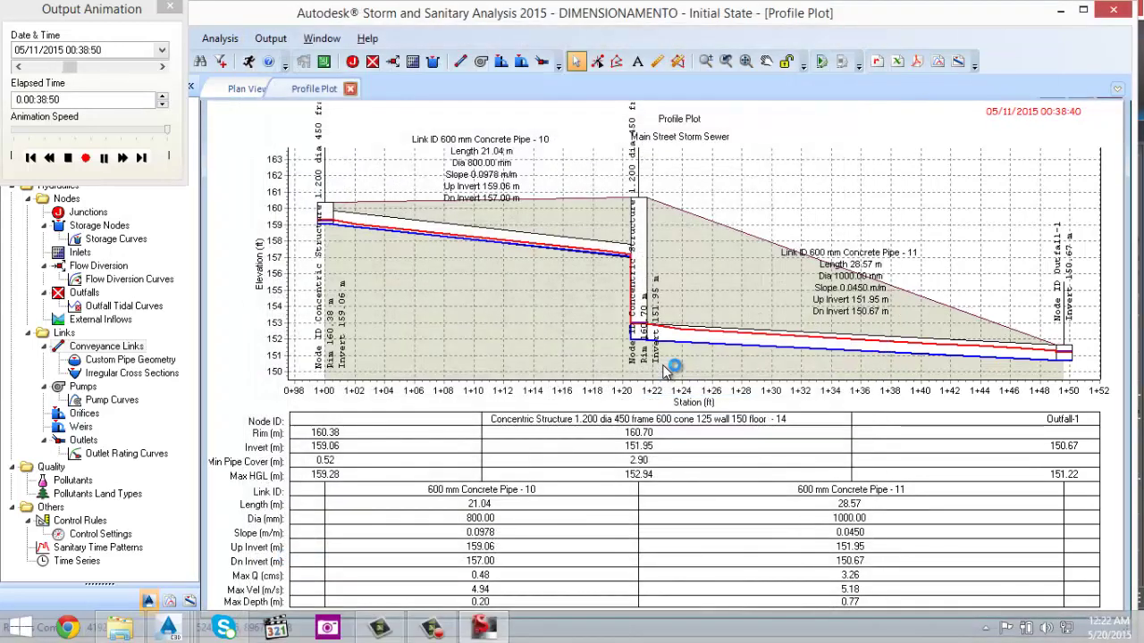
- Close the DIMENSIONAMENTO project without saving and, in Civil 3D, start a drawing from the _AutoCAD Civil 3D (Metric) NCS template
key("Escape")
key("alt+F4")
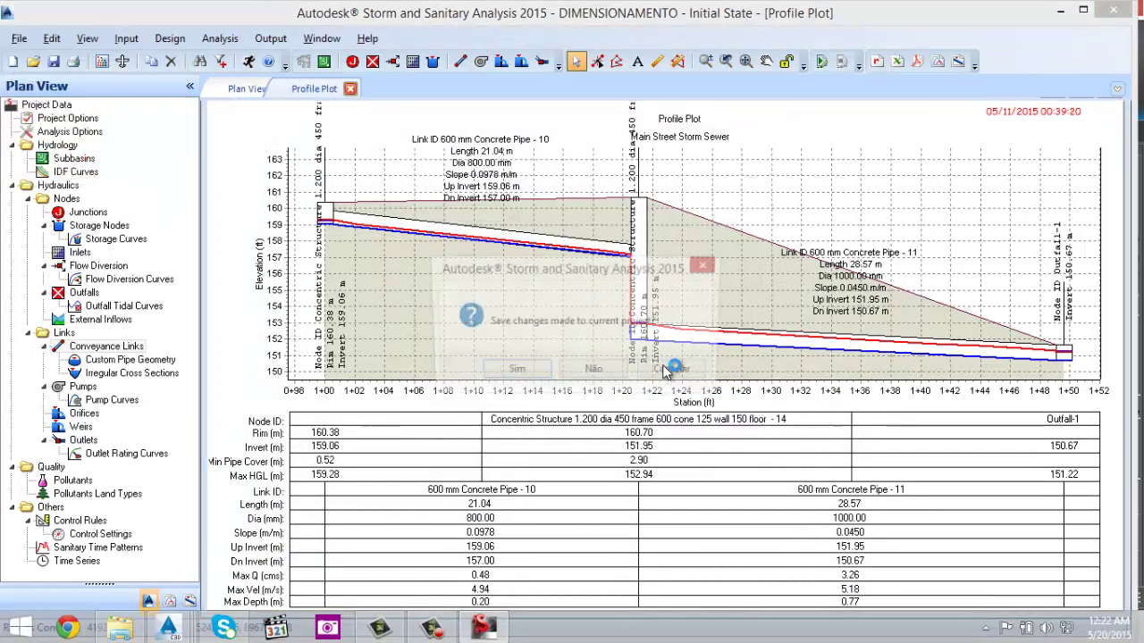
key("Right")
key("Return")
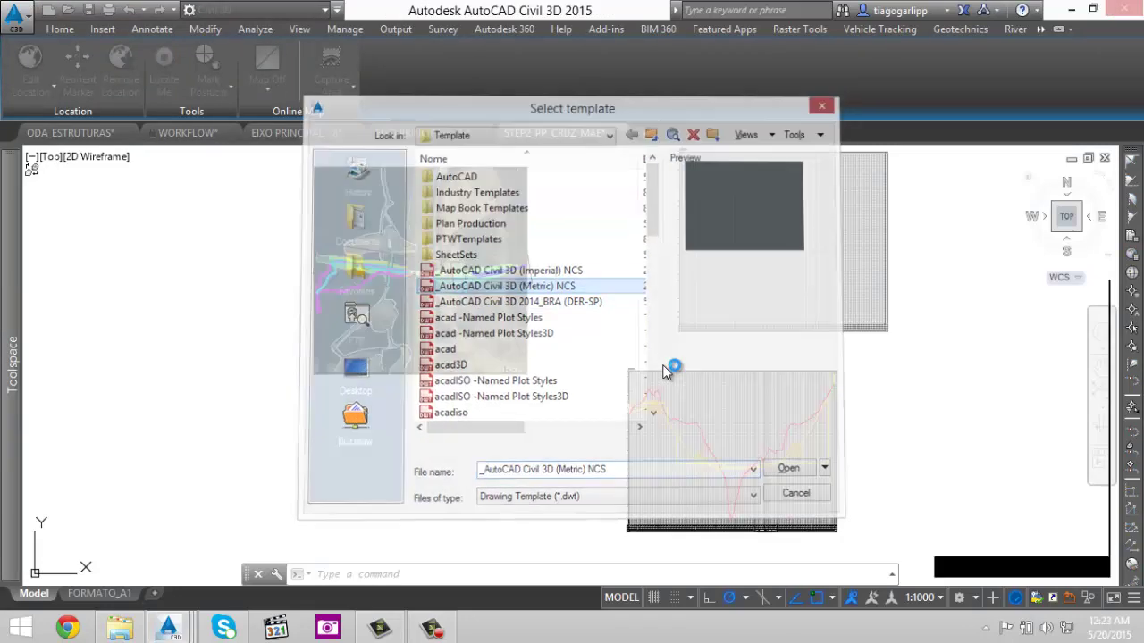
key("Return")
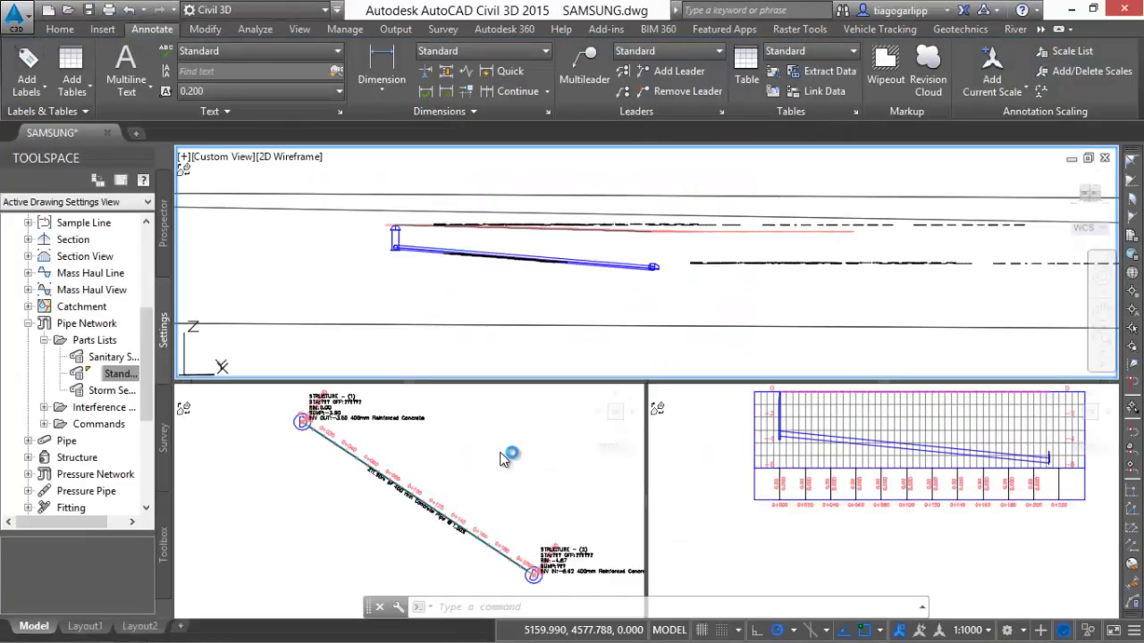
- Examine the pipe and its two end structures in the plan and 3D viewports of SAMSUNG.dwg
left_click(490, 462)
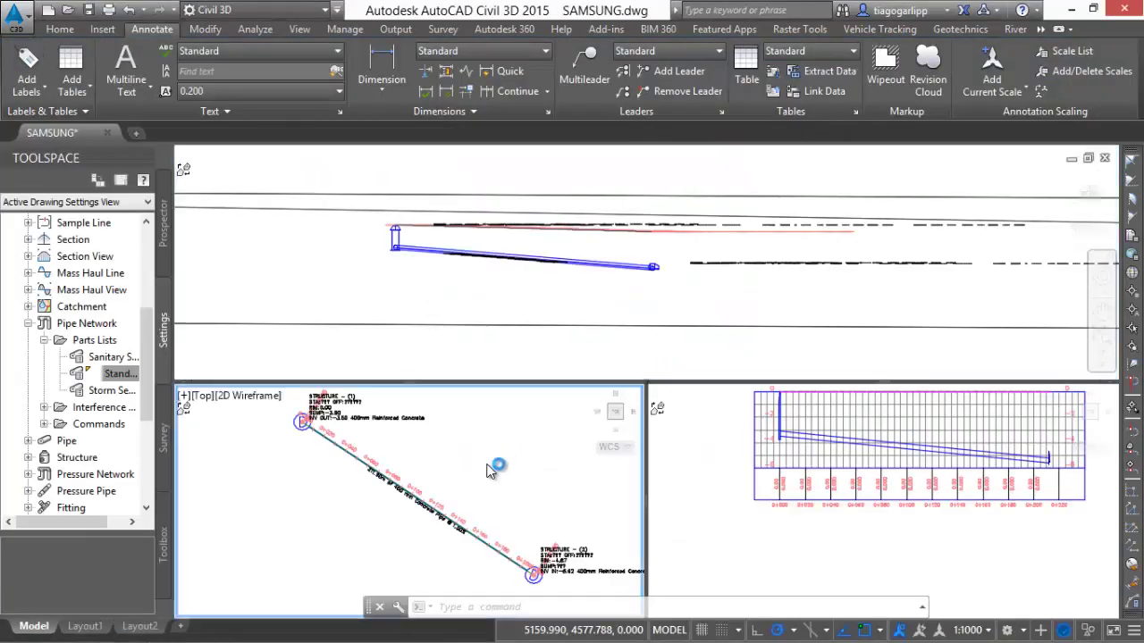
middle_click_drag(489, 463, 461, 466)
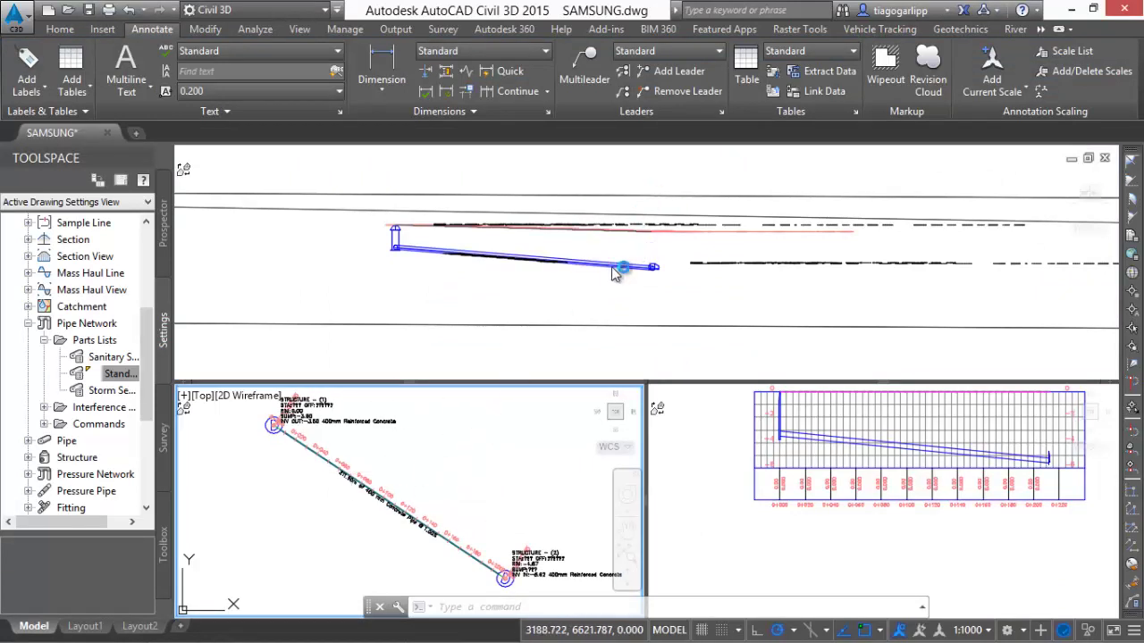
left_click(526, 279)
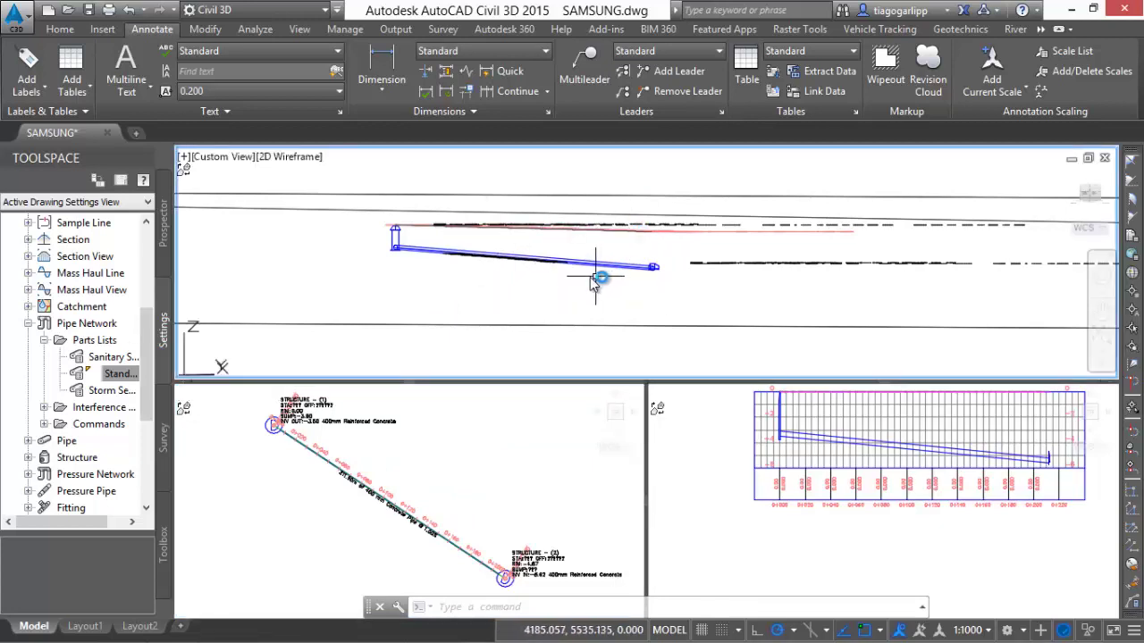
scroll(393, 235, "up", 5)
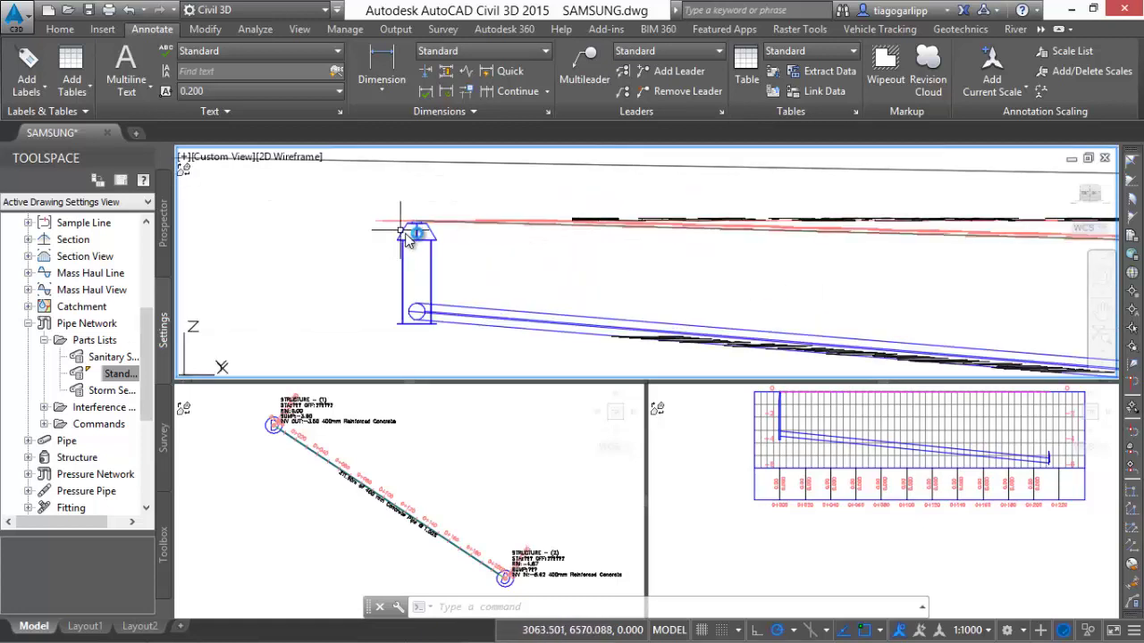
scroll(427, 237, "down", 2)
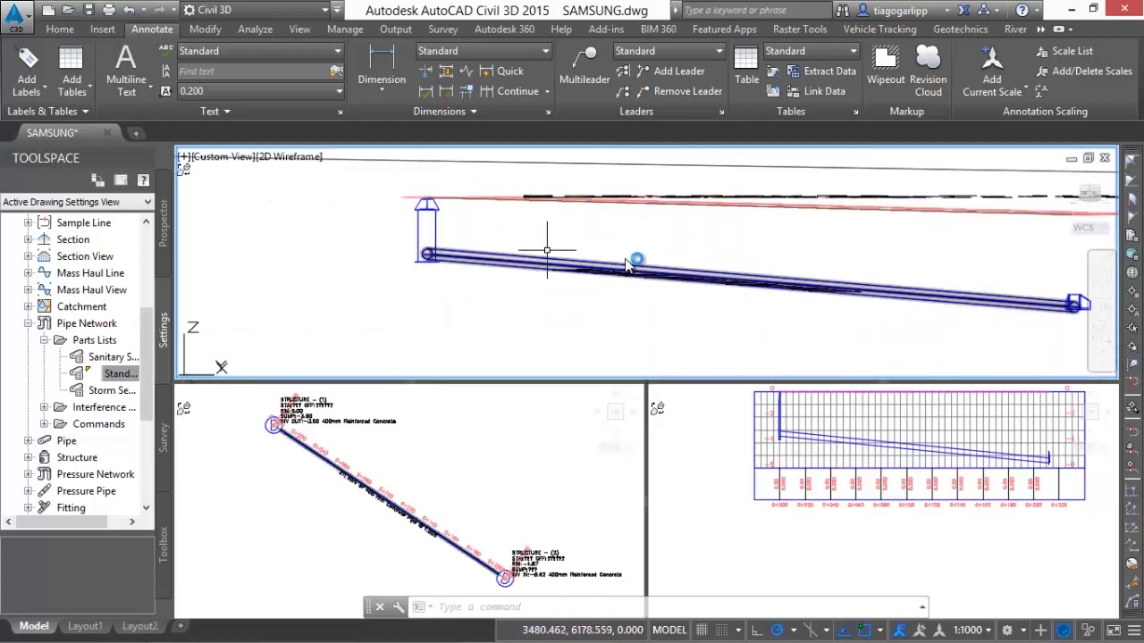
middle_click_drag(813, 279, 529, 254)
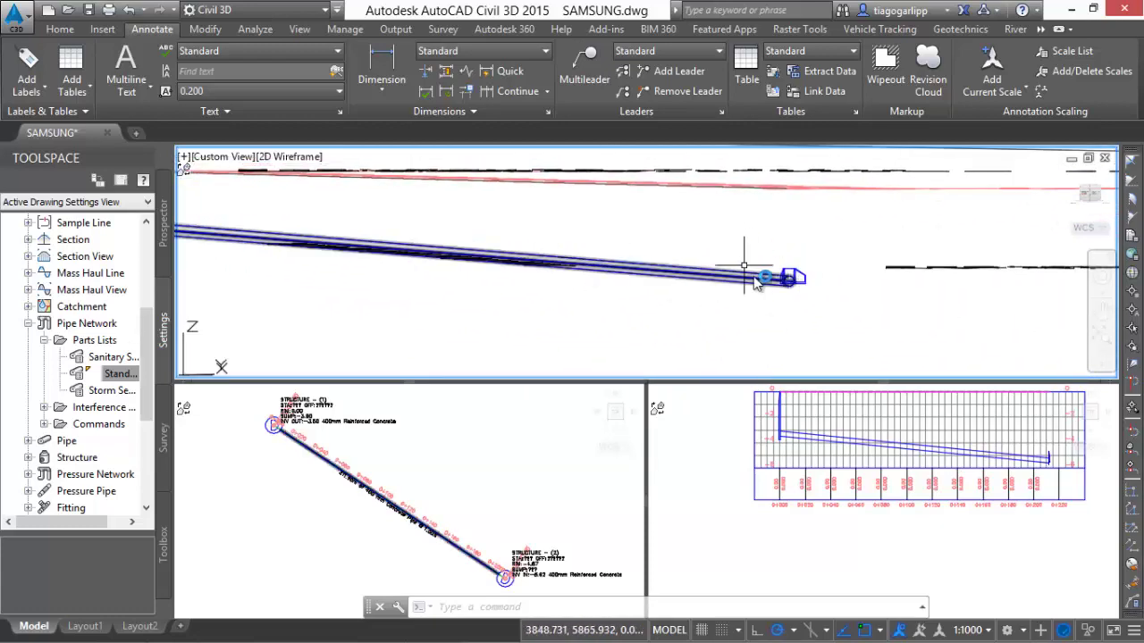
scroll(793, 285, "up", 2)
scroll(759, 262, "down", 2)
middle_click_drag(435, 203, 672, 246)
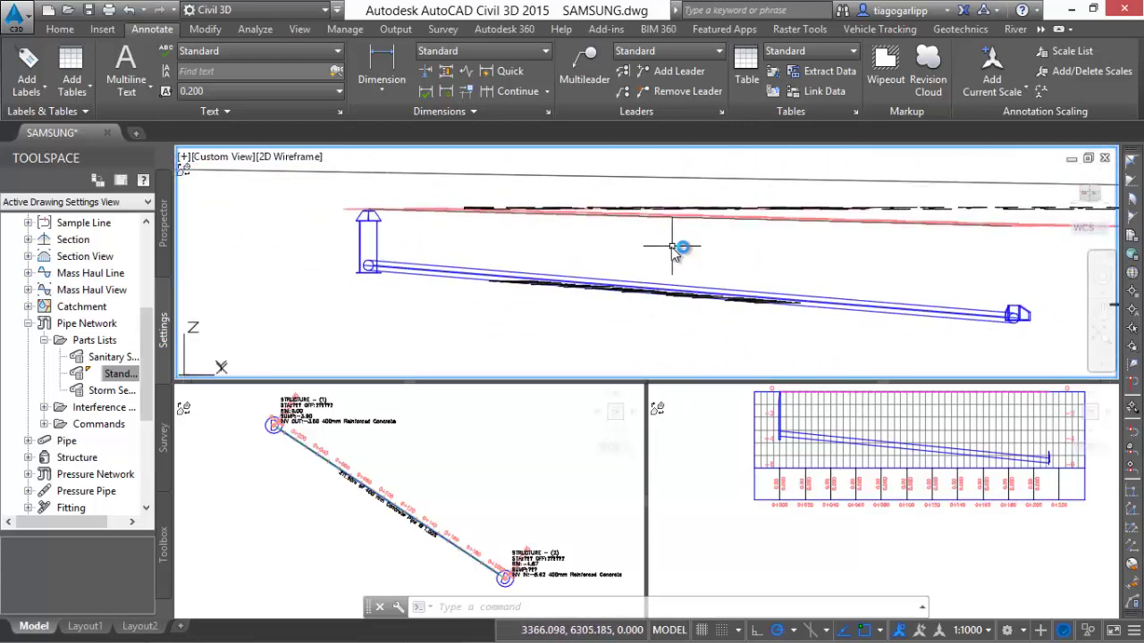
scroll(671, 246, "down", 2)
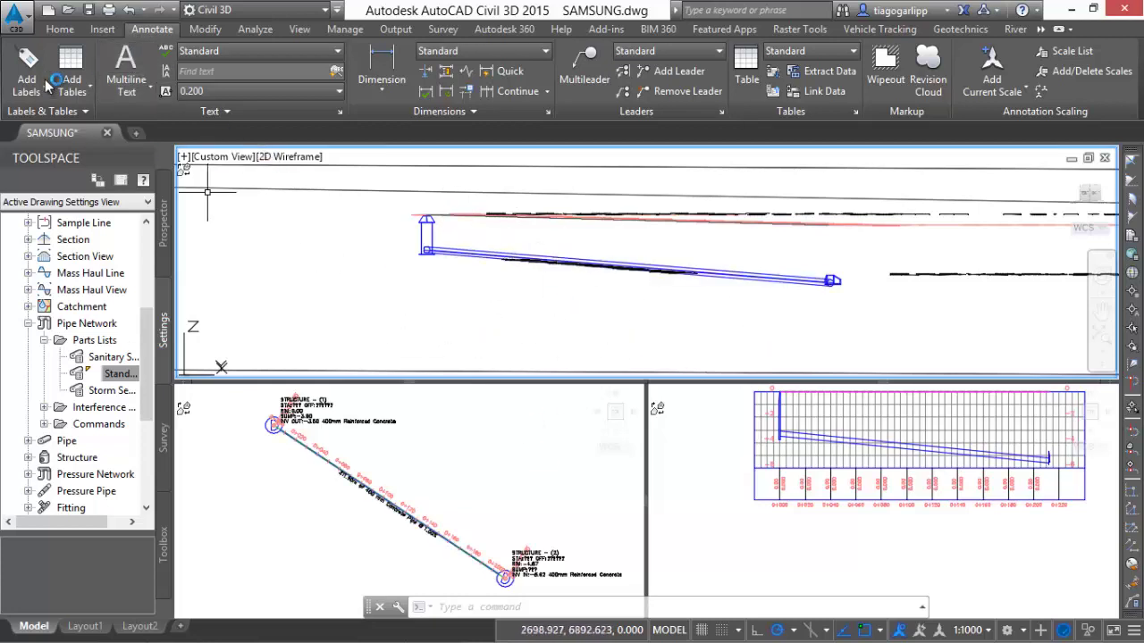
- Begin a Storm Sewers export of Network - (1) and delete the old import666.stm file from the SSA folder
left_click(396, 29)
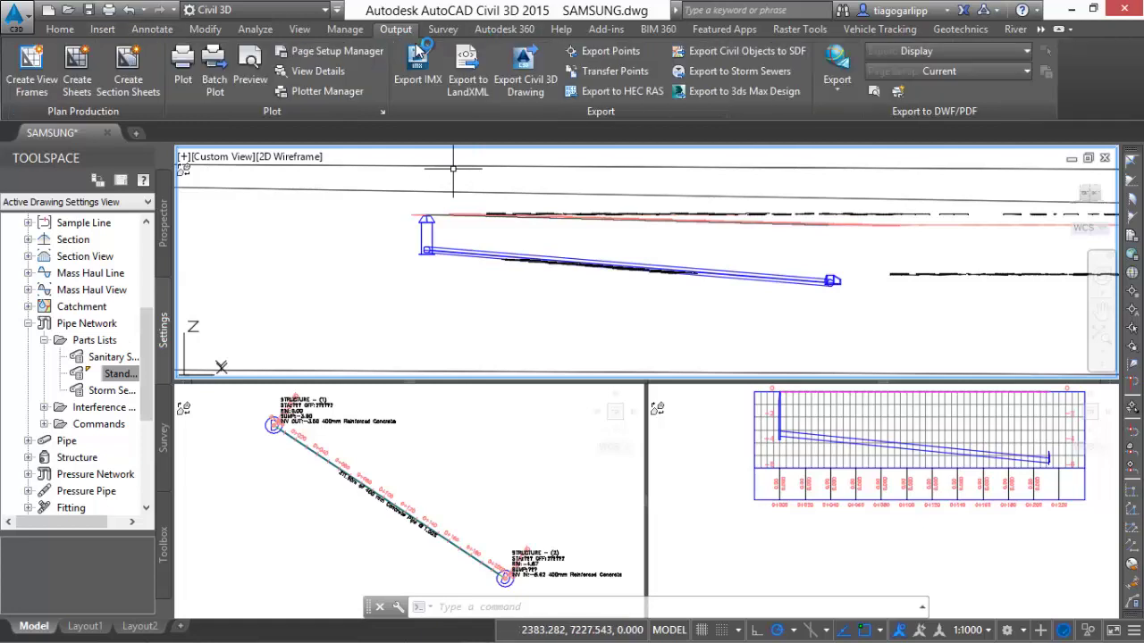
left_click(740, 76)
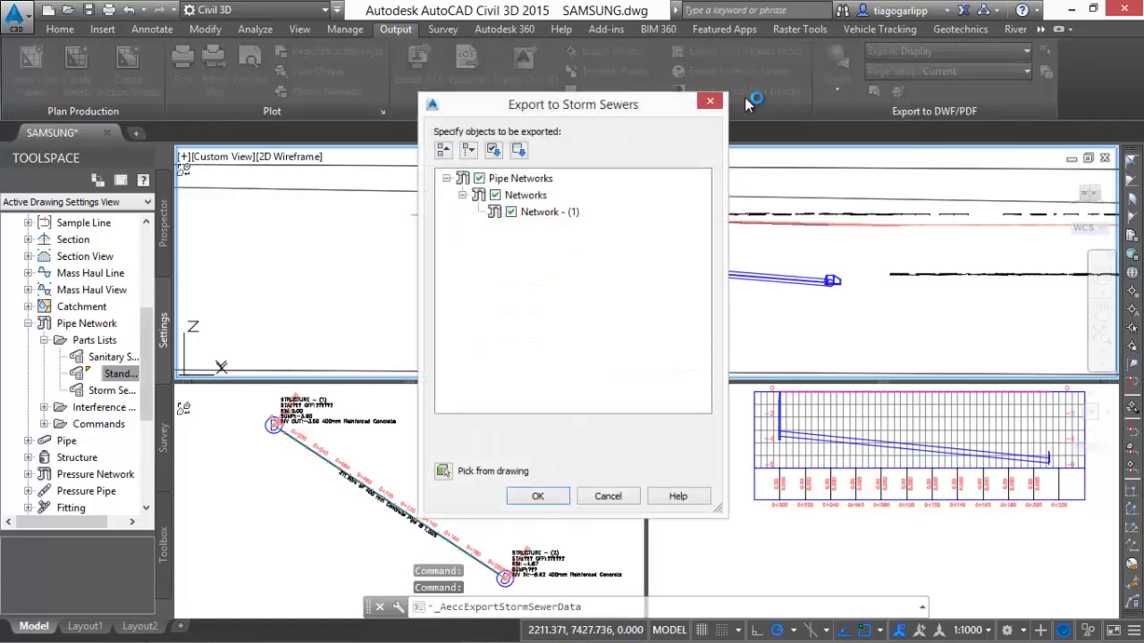
left_click(540, 498)
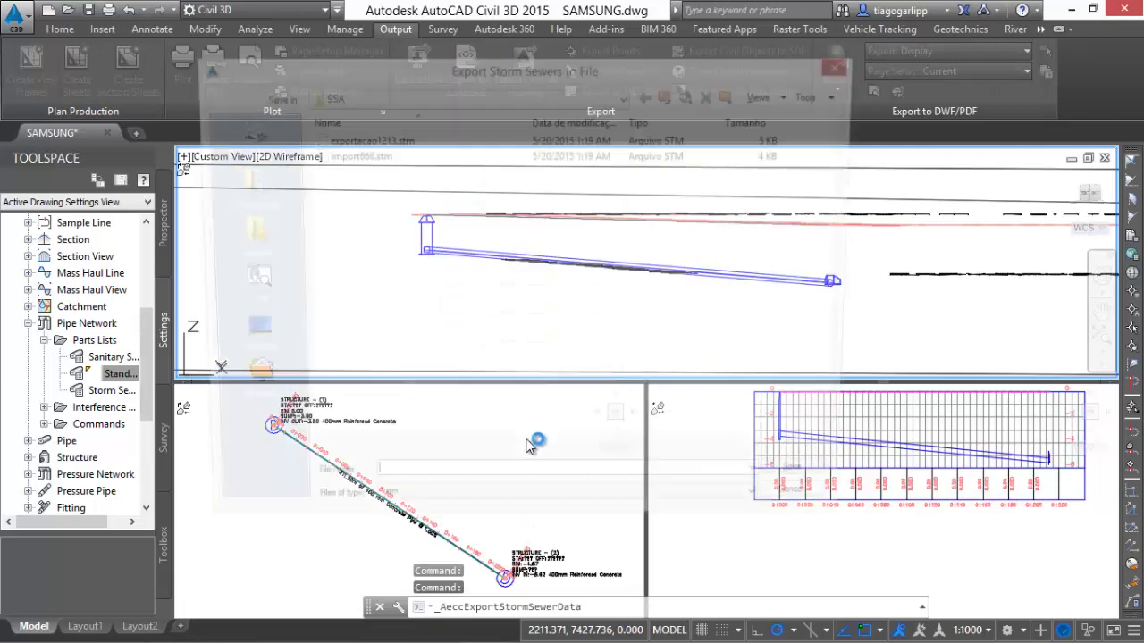
left_click(382, 157)
key("Delete")
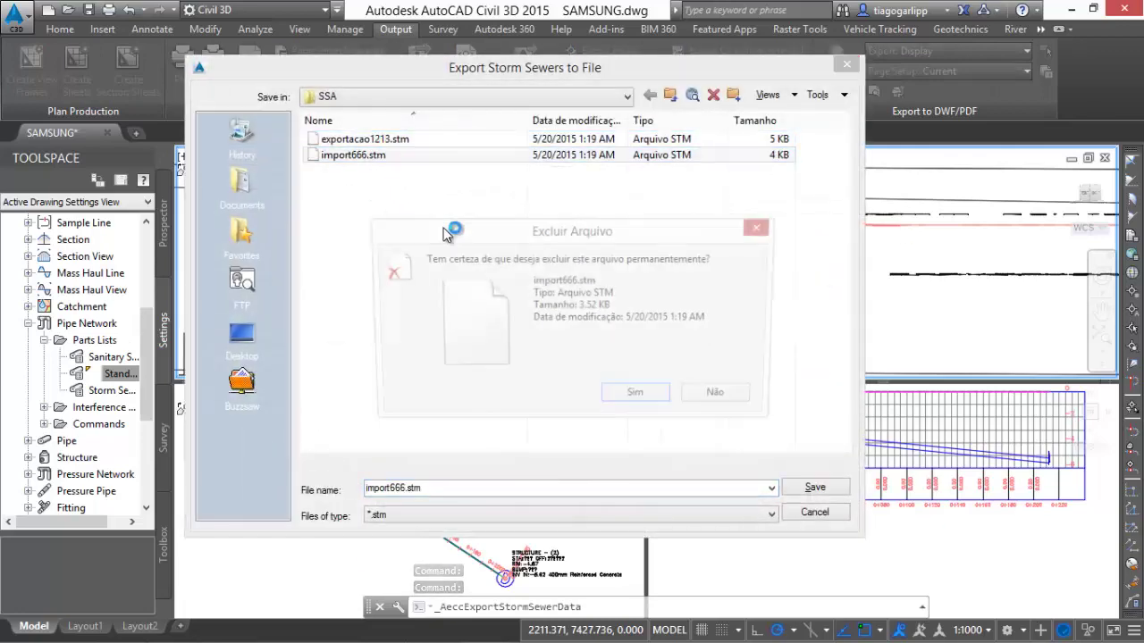
left_click(567, 401)
- Keep exportacao1213.stm in the SSA folder and save the Storm Sewers export over it
left_click(389, 138)
key("Delete")
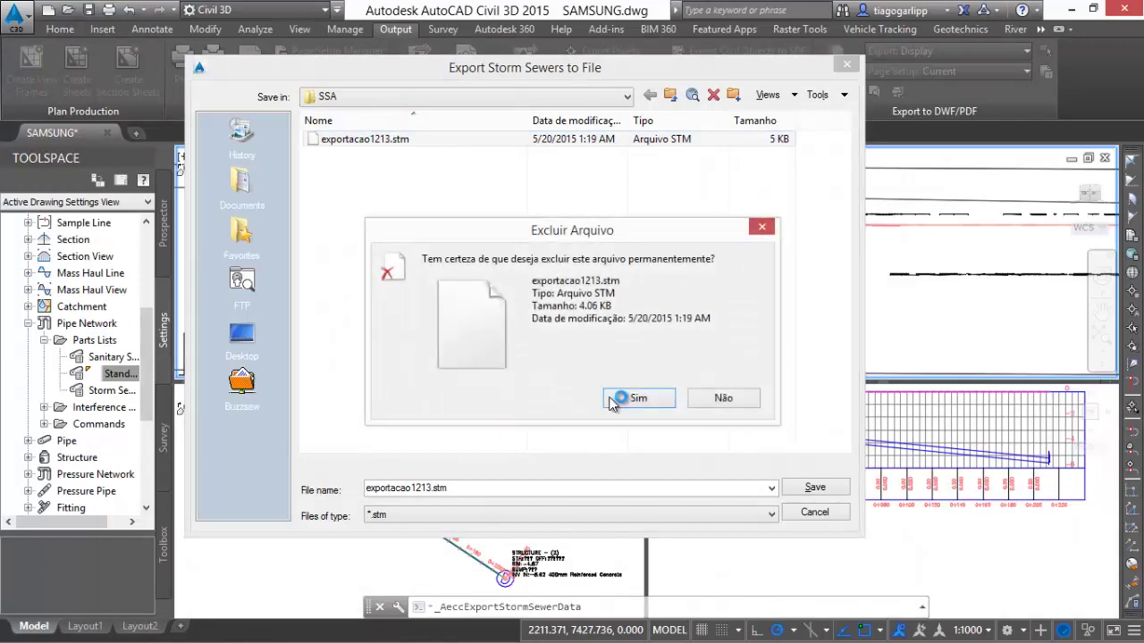
left_click(724, 398)
left_click(812, 488)
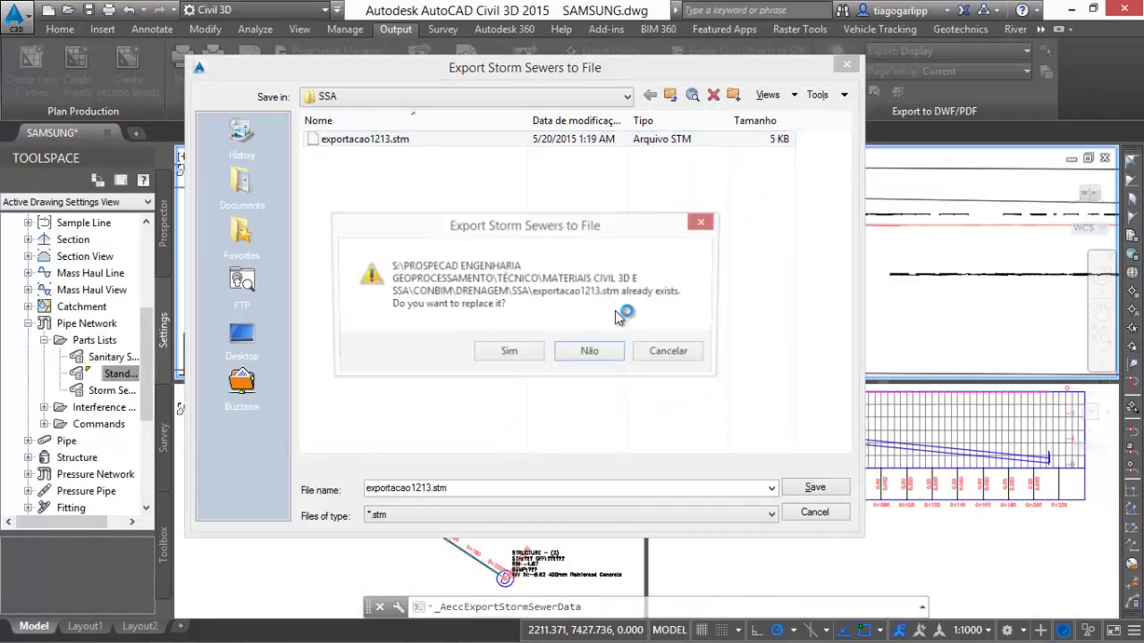
left_click(503, 354)
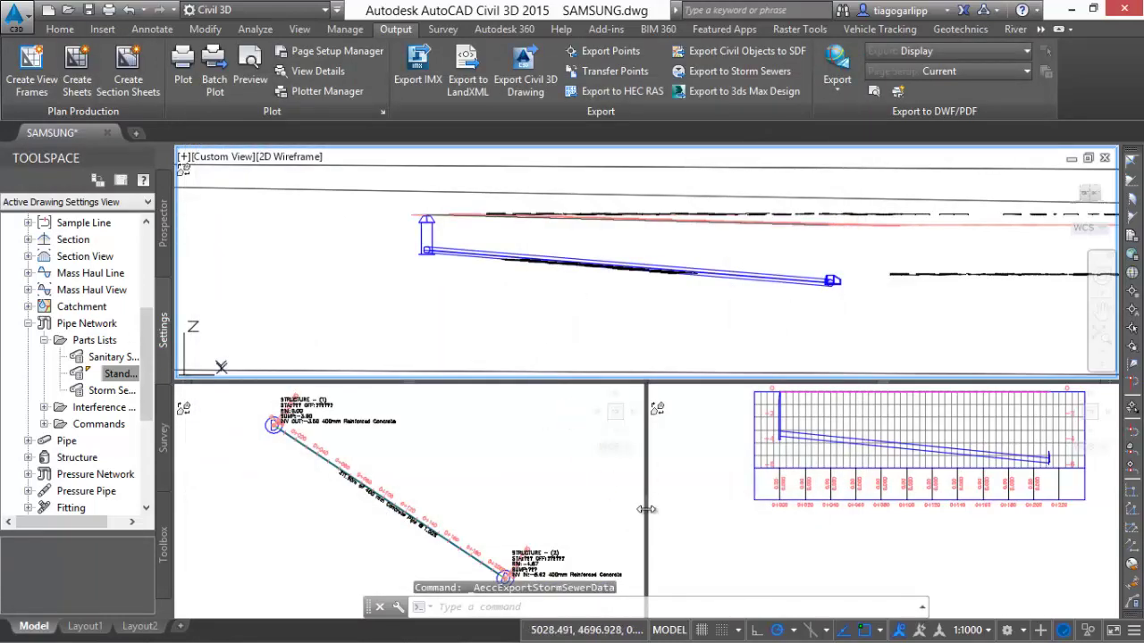
- Search the installed programs for "STOR" and launch Storm and Sanitary Analysis 2015
left_click(38, 598)
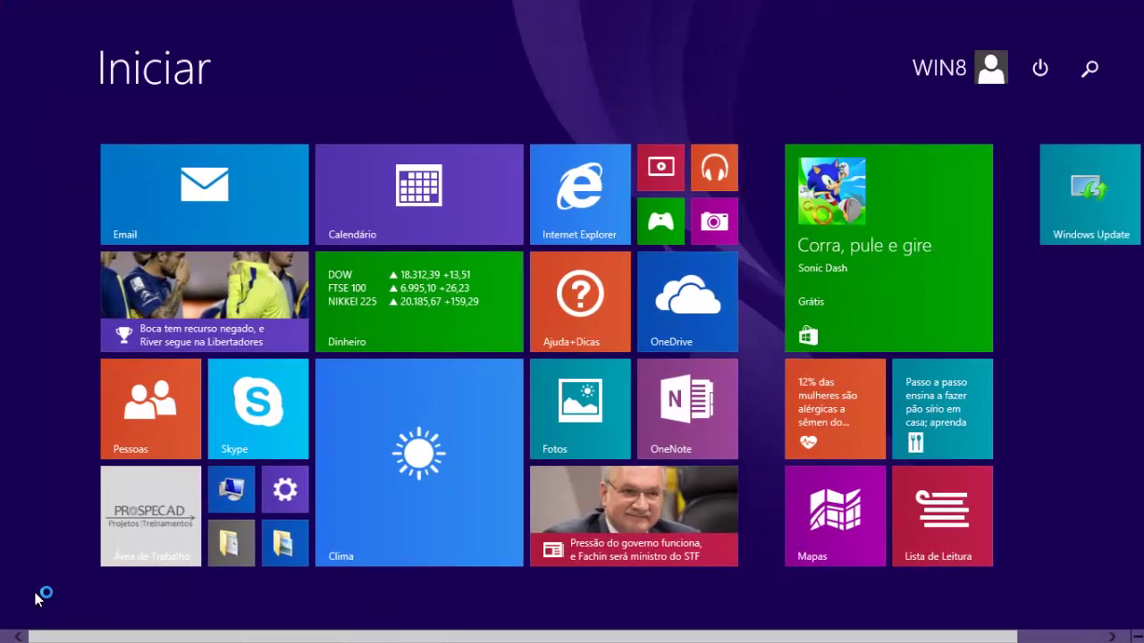
type("STOR")
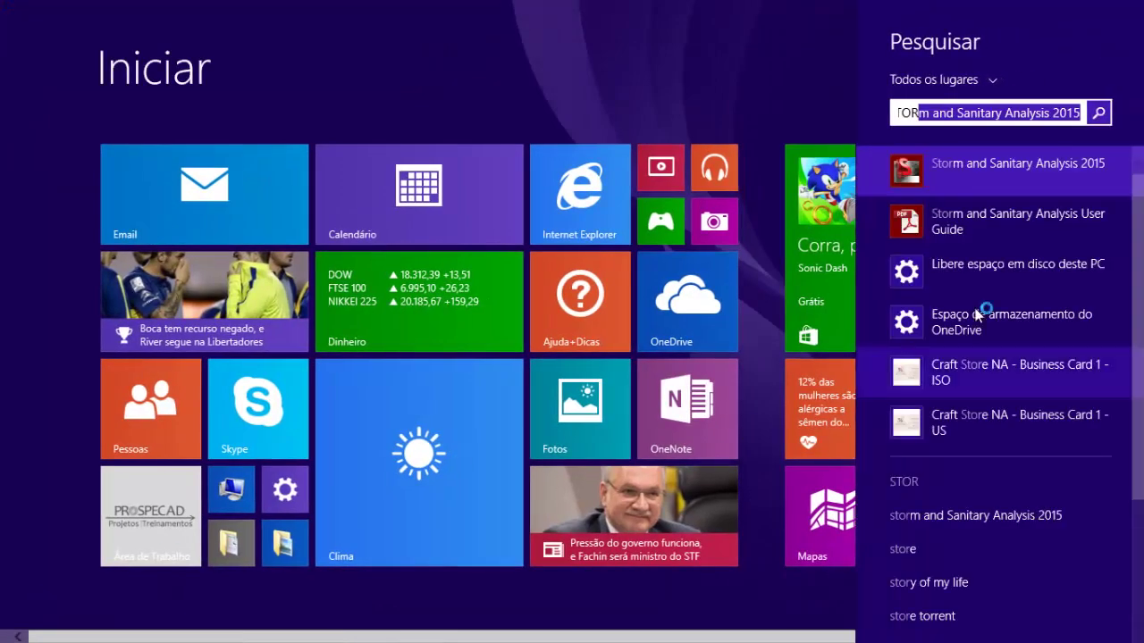
left_click(1015, 172)
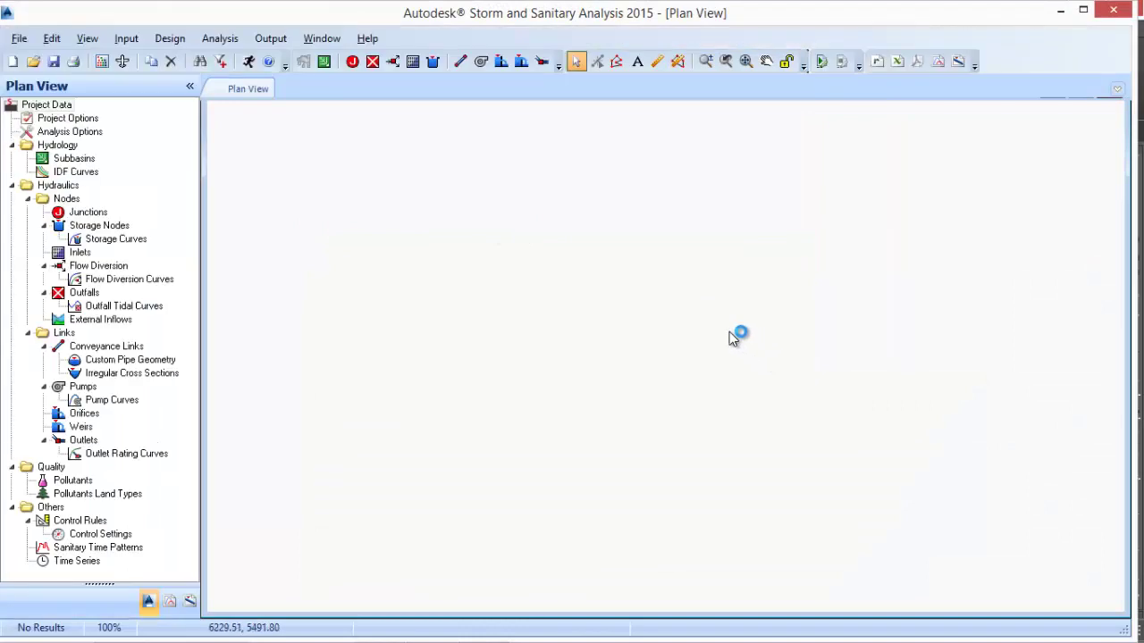
- Import exportacao1213.stm as a Hydraflow Storm Sewers file and return to the plan view of the network
left_click(19, 38)
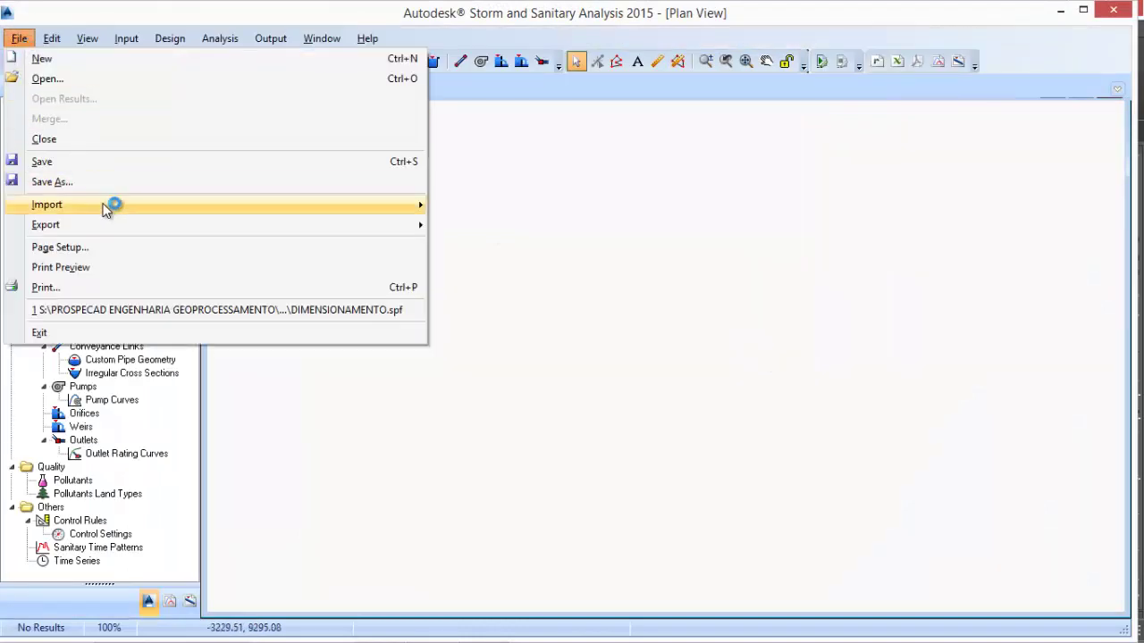
mouse_move(112, 204)
left_click(577, 286)
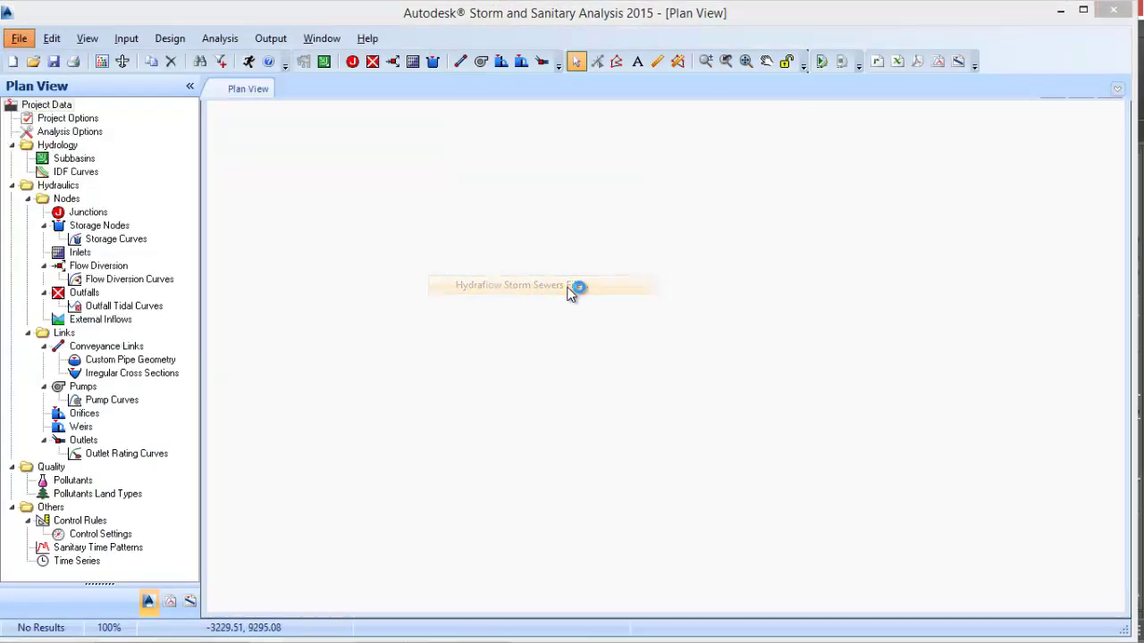
left_click(466, 192)
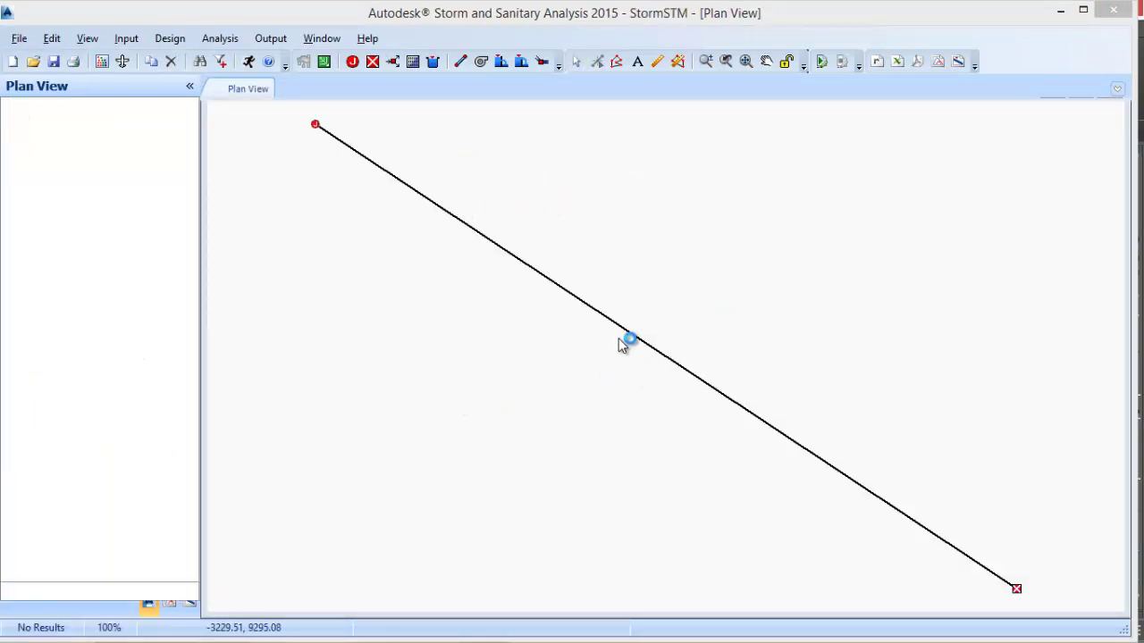
left_click(726, 397)
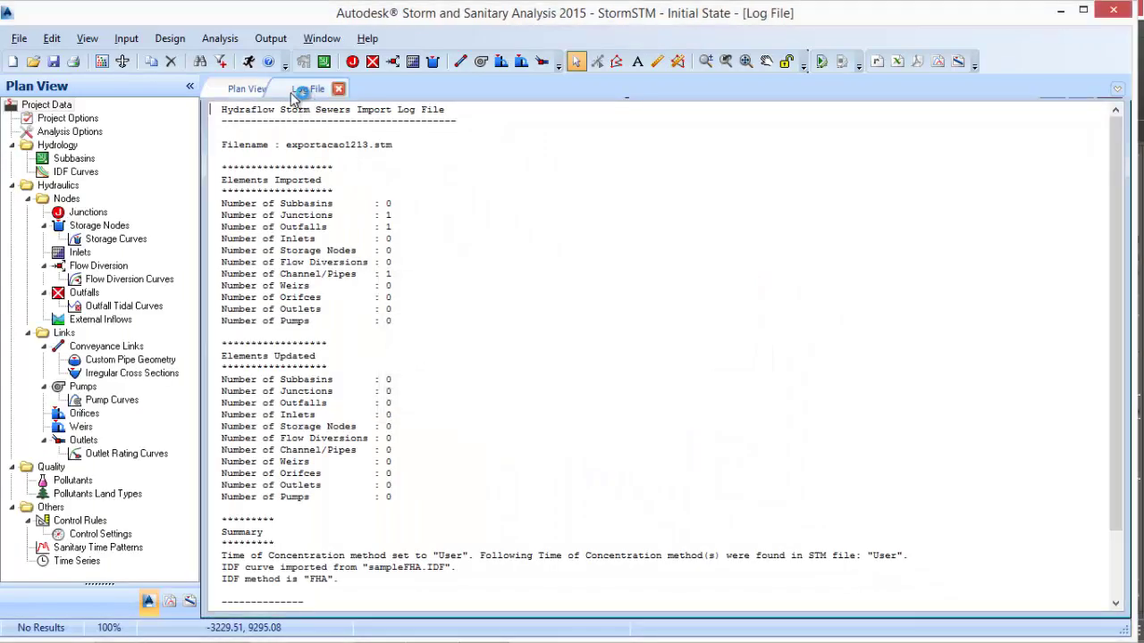
left_click(243, 89)
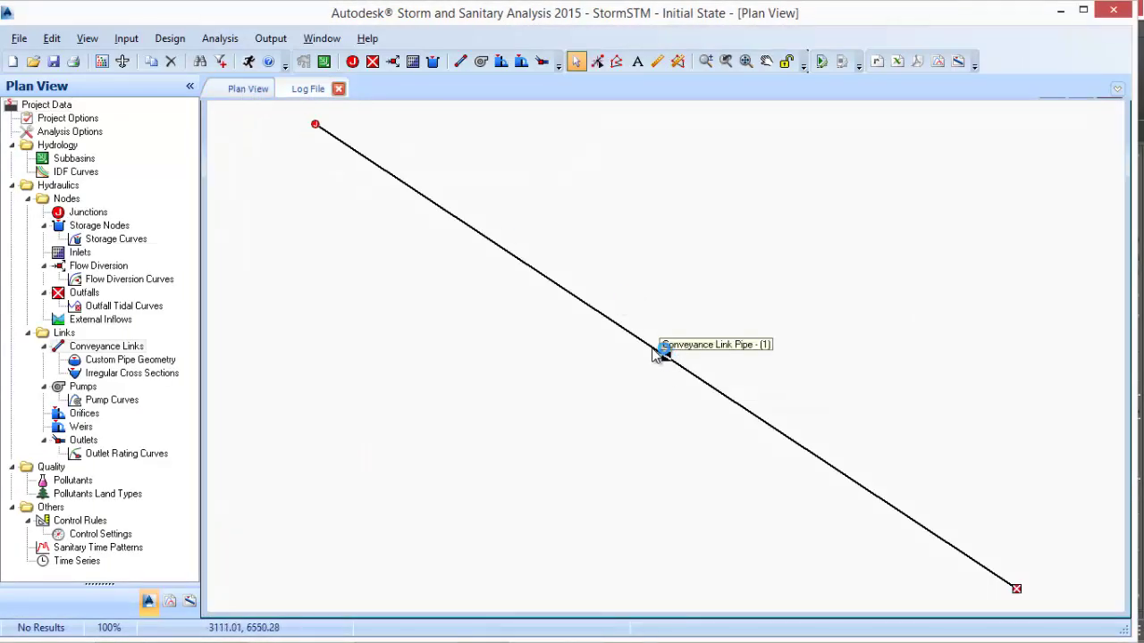
- Set the diameter of conveyance link Pipe - (1) to 1000 mm
double_click(662, 353)
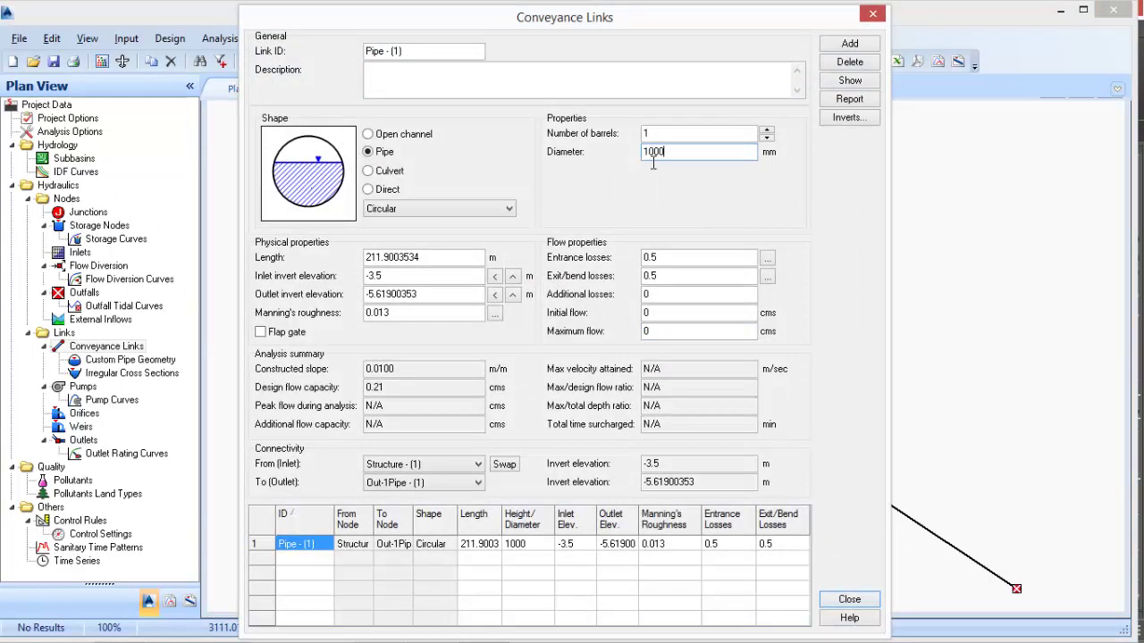
left_click(849, 599)
scroll(698, 321, "down", 1)
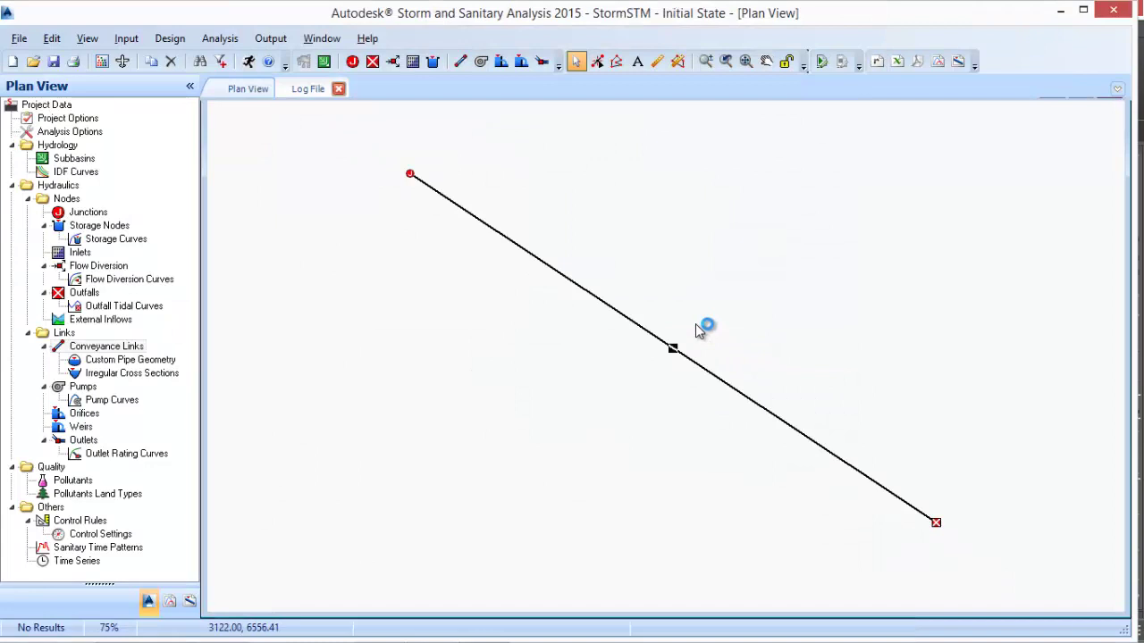
- Export the modified network as a Hydraflow Storm Sewers file named IMP and go back to the plan view
left_click(20, 39)
mouse_move(224, 223)
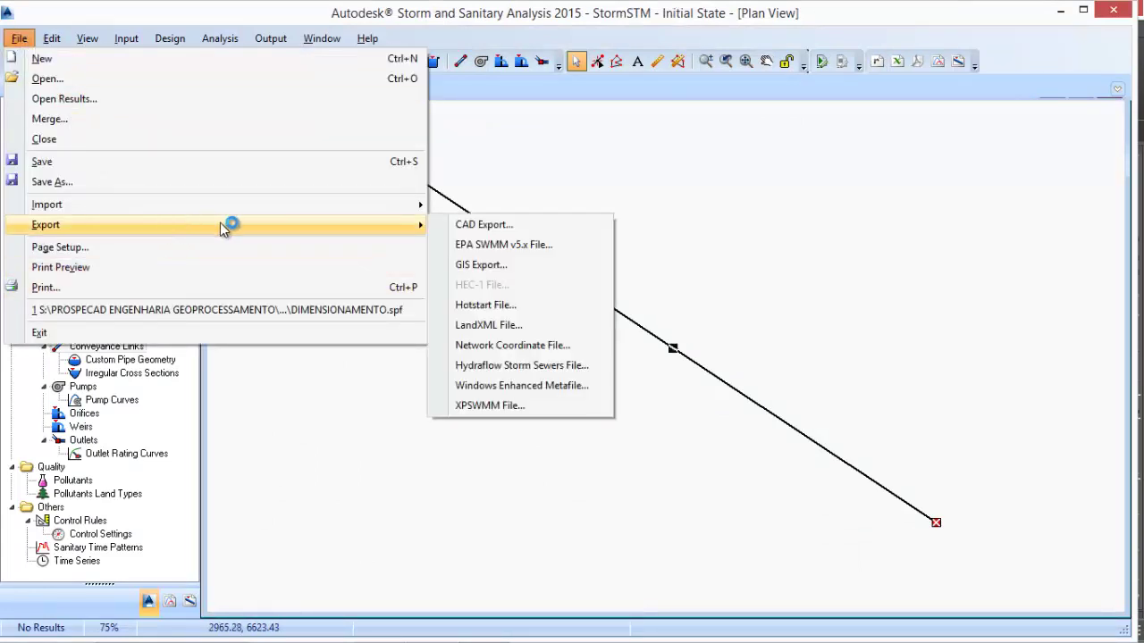
left_click(567, 367)
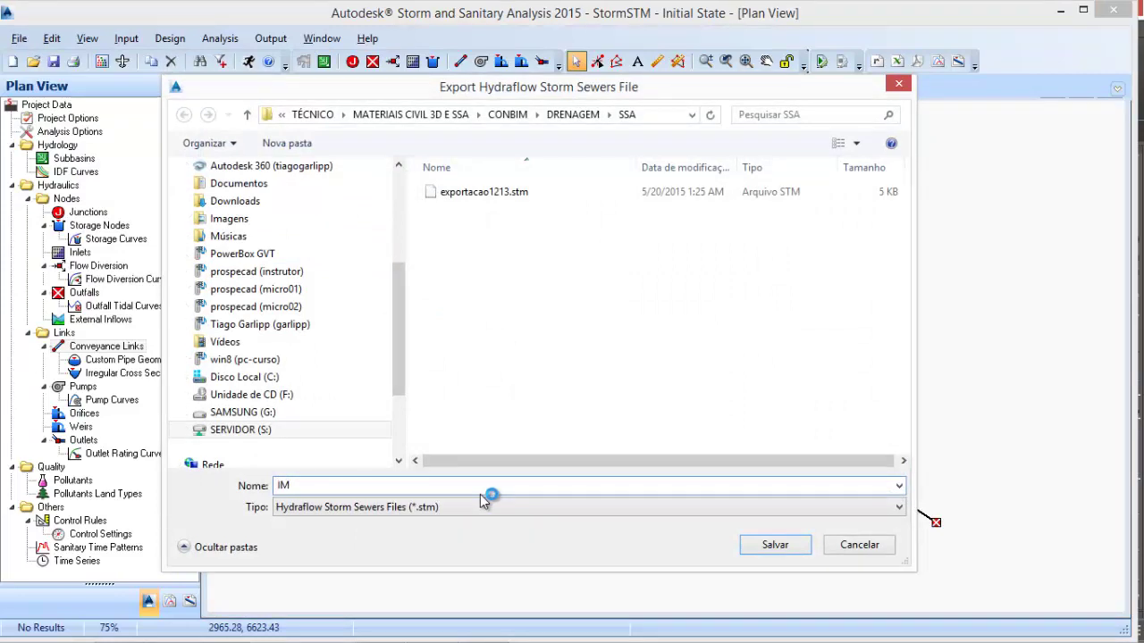
left_click(768, 547)
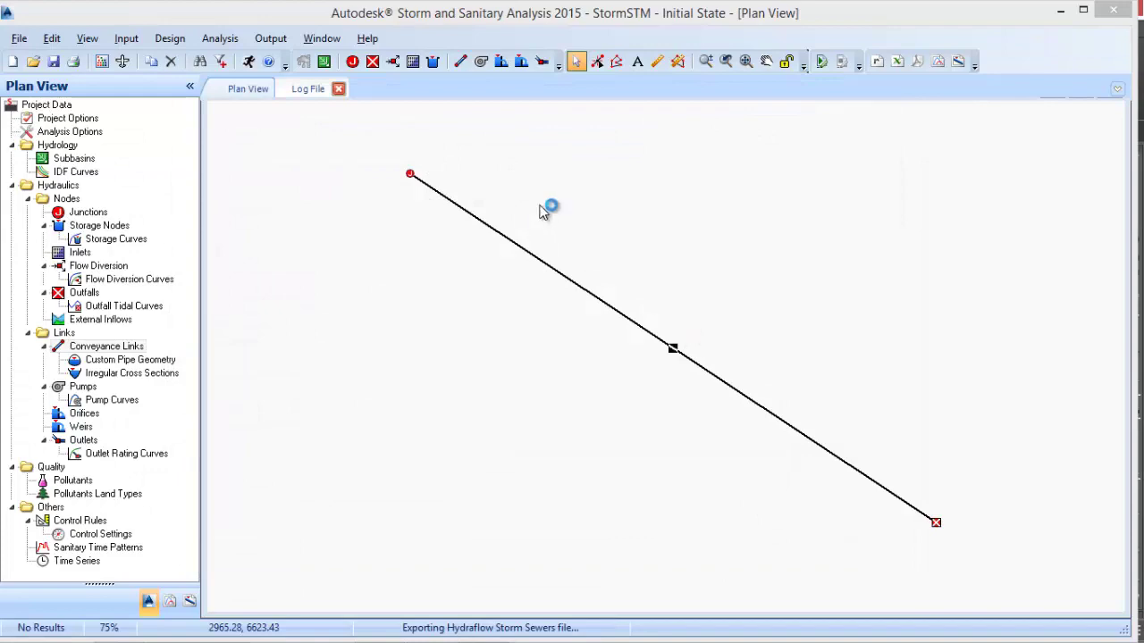
left_click(731, 395)
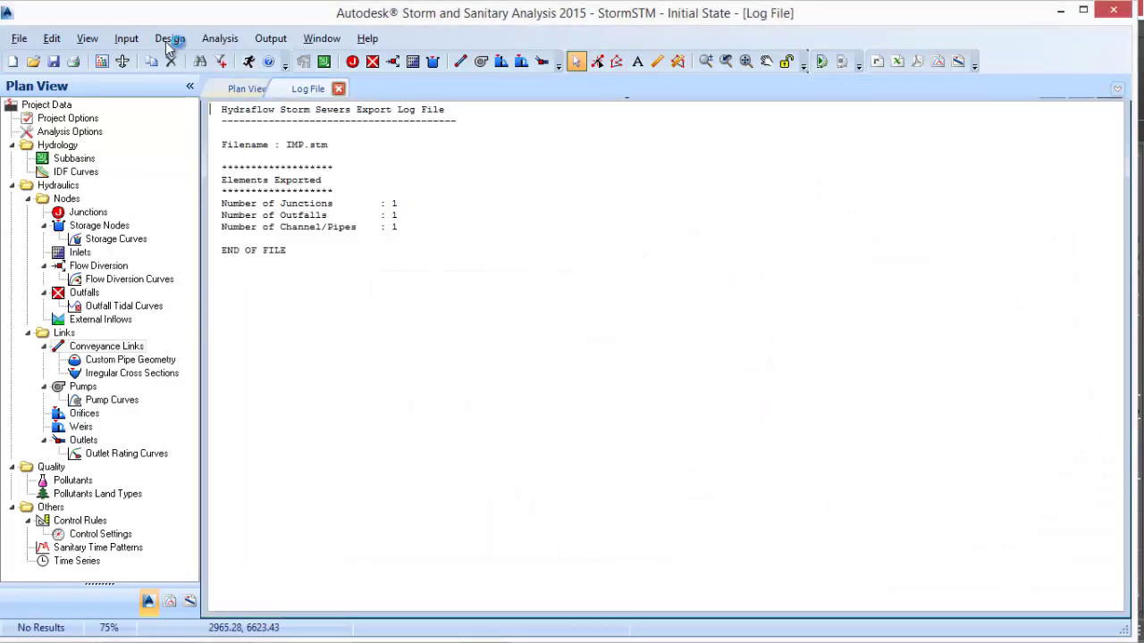
left_click(234, 89)
- Switch back to Civil 3D and import the storm sewers file IMP.stm into SAMSUNG.dwg
left_click(1058, 14)
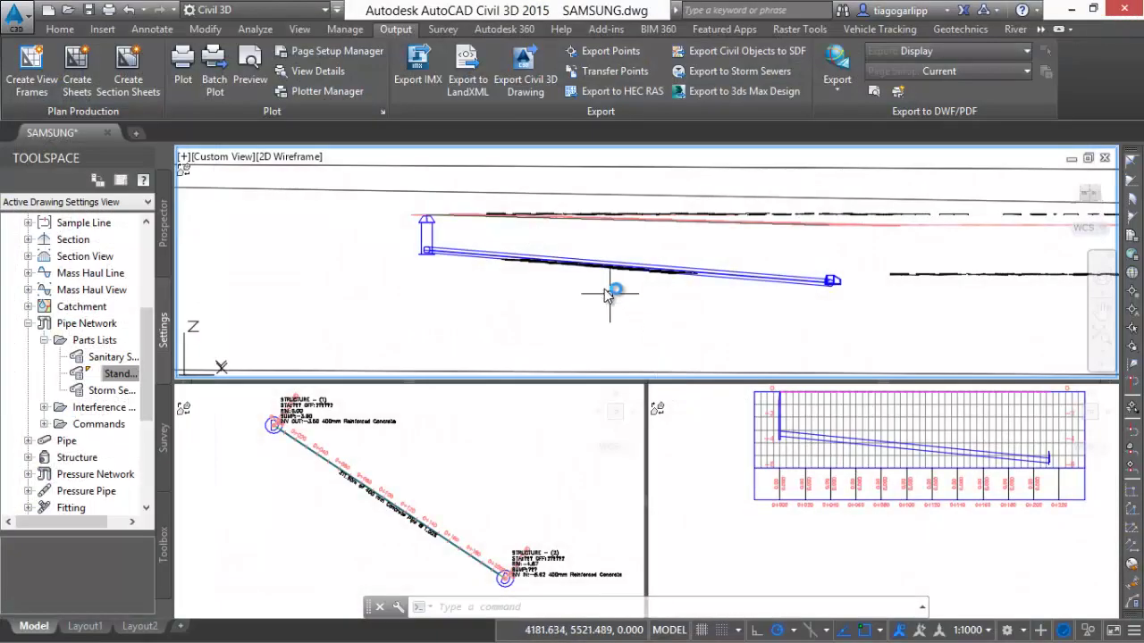
left_click(102, 28)
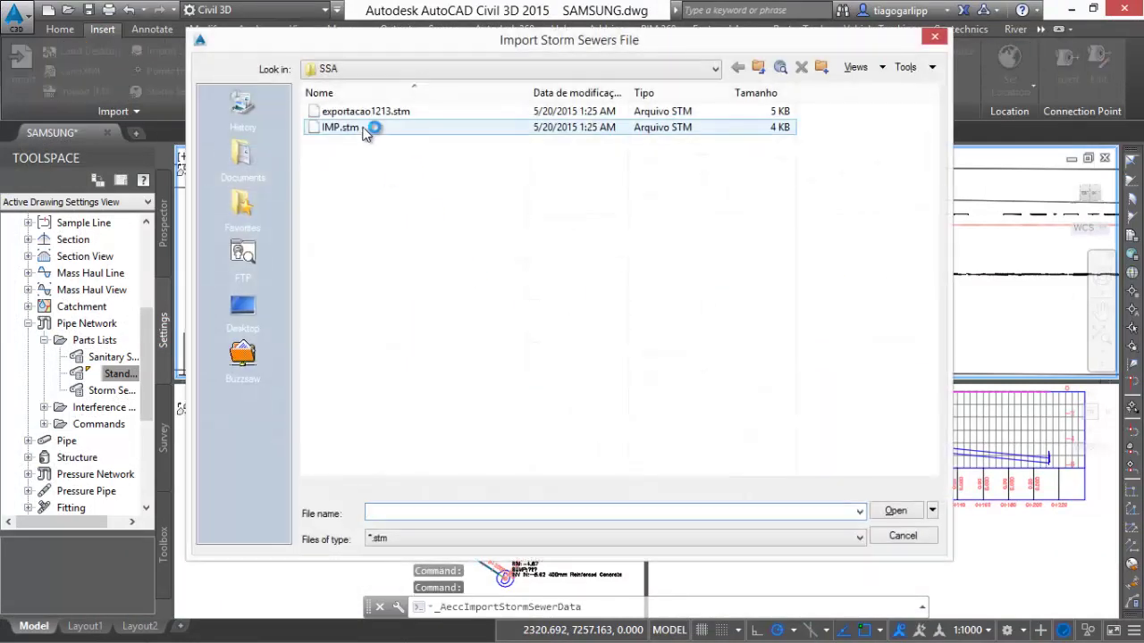
left_click(373, 131)
left_click(908, 514)
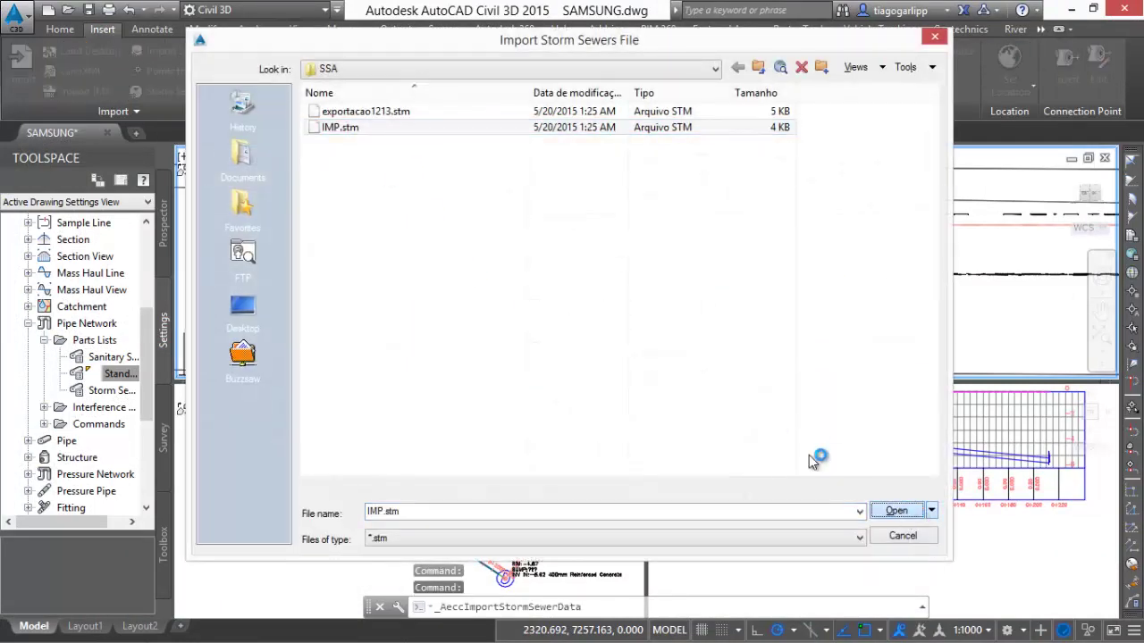
- Dismiss the import event list and examine the imported pipe and its end structures in the custom and plan views
left_click(516, 327)
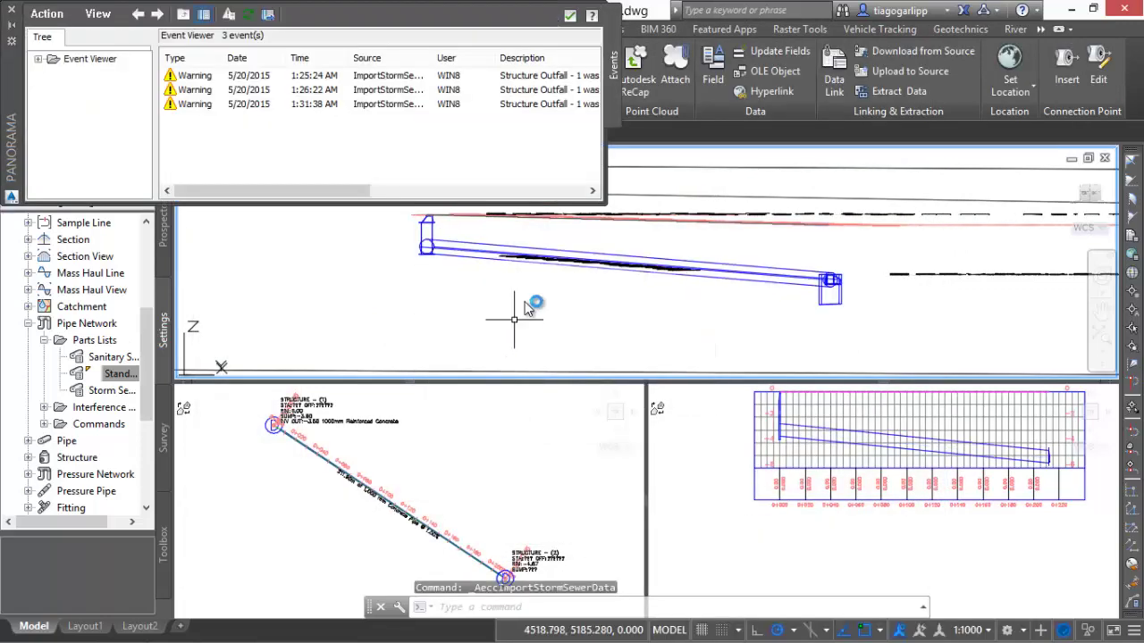
left_click(569, 15)
scroll(378, 195, "up", 5)
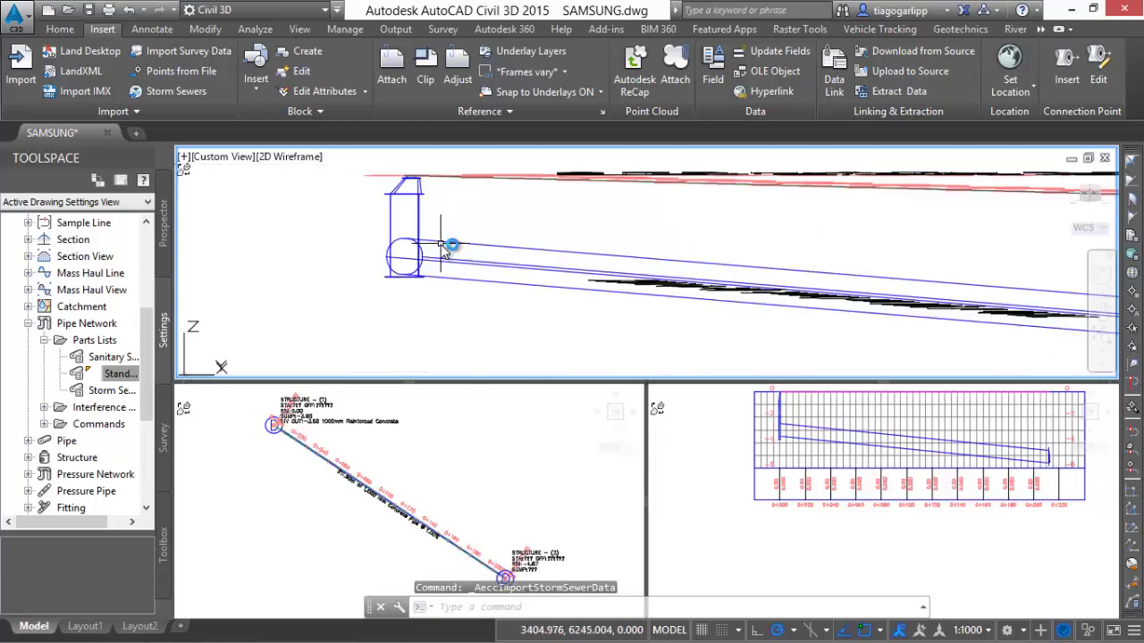
scroll(378, 195, "down", 3)
left_click(352, 505)
middle_click_drag(346, 501, 361, 482)
left_click(439, 306)
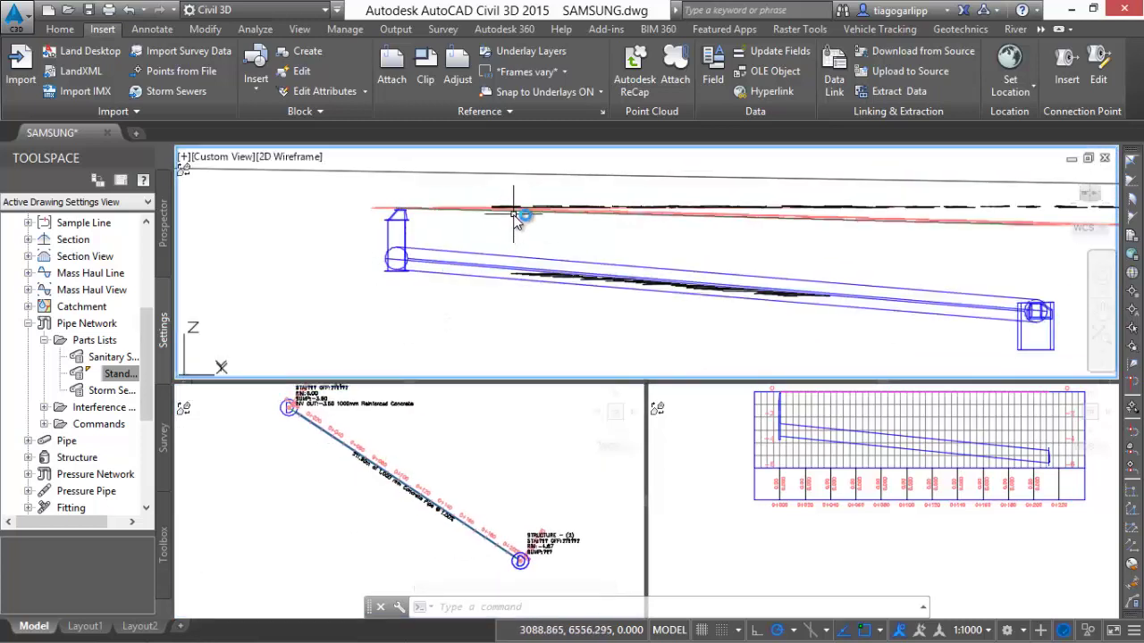
scroll(517, 217, "down", 2)
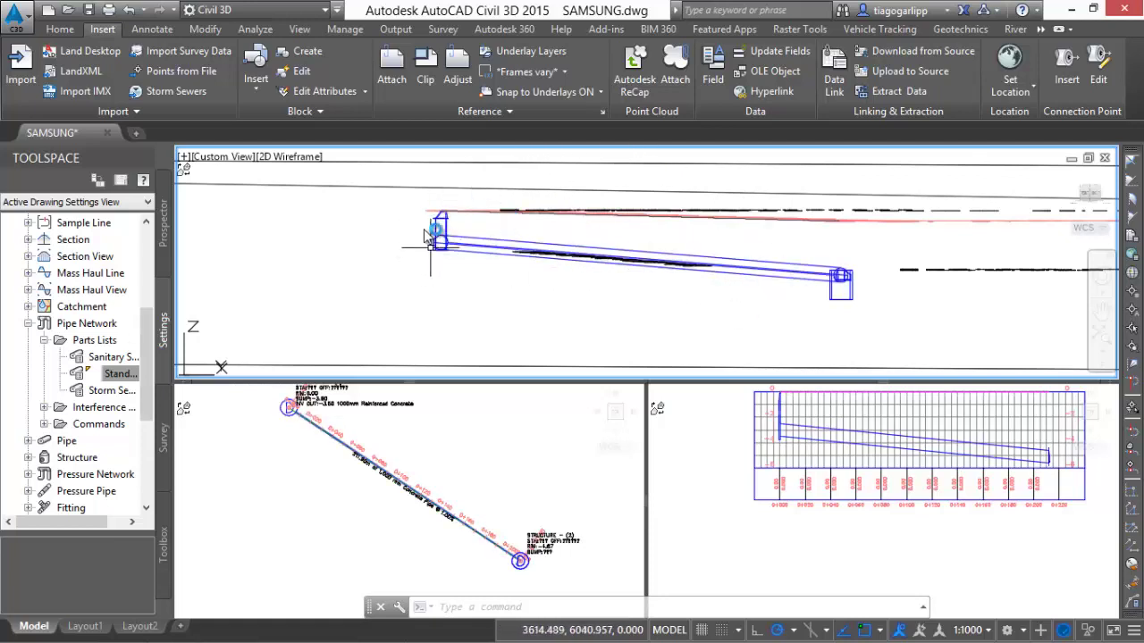
scroll(447, 219, "up", 3)
middle_click_drag(490, 188, 472, 211)
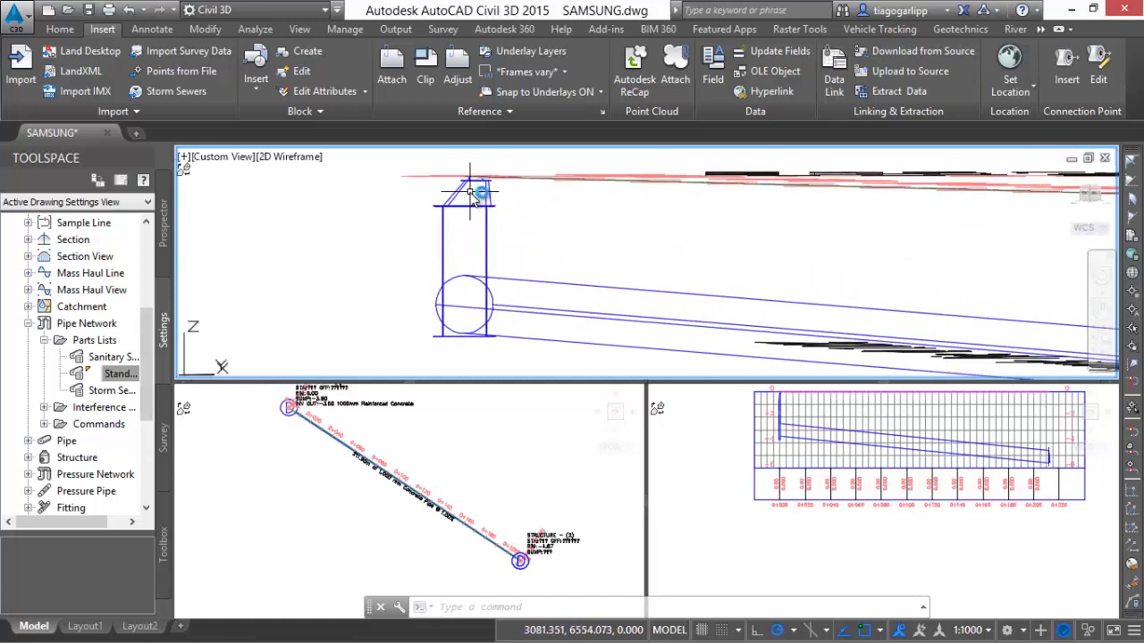
scroll(474, 196, "down", 4)
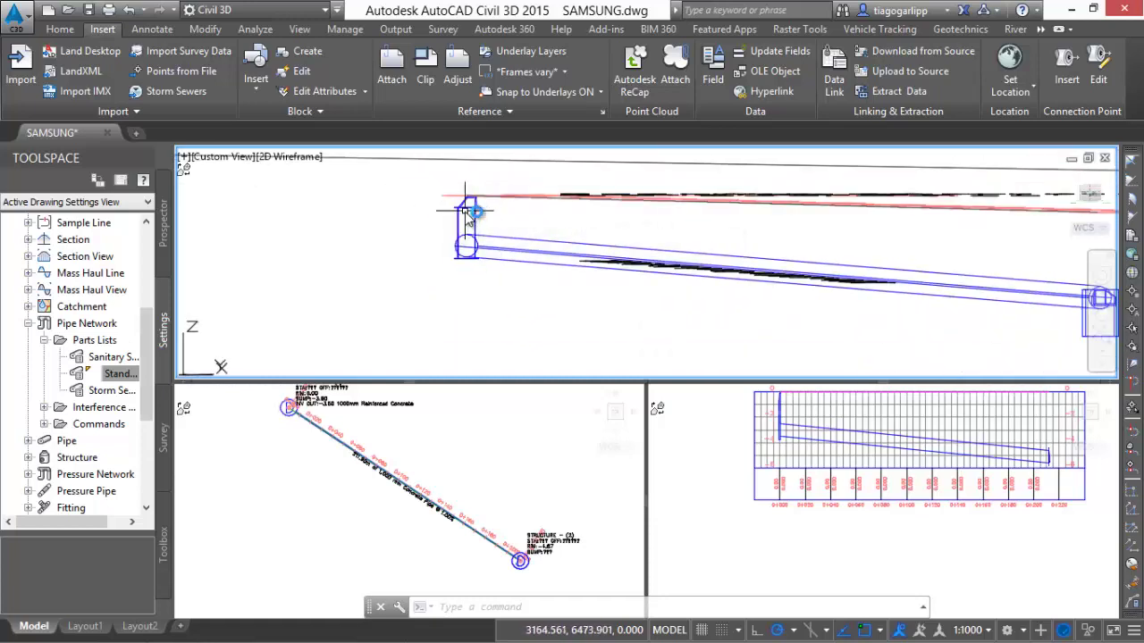
scroll(465, 211, "down", 2)
middle_click_drag(560, 248, 512, 240)
- Inspect the imported pipe in the Alignment - (Network - (1)) - (1) profile view and compare it with the other viewports
left_click(881, 474)
scroll(1027, 457, "up", 2)
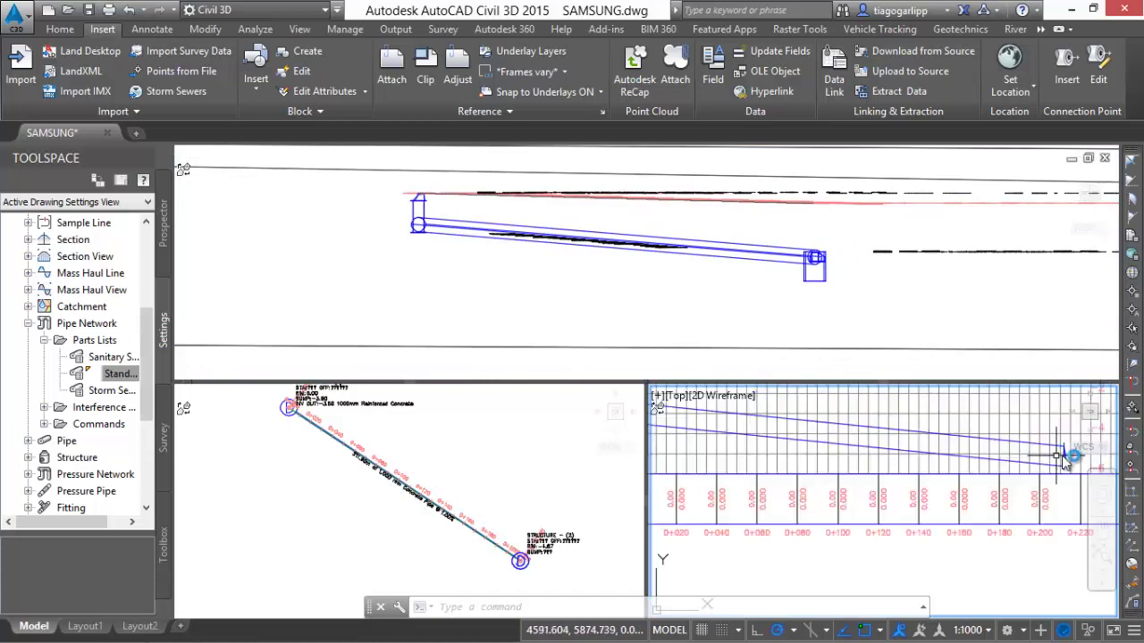
scroll(1063, 460, "down", 5)
left_click(706, 220)
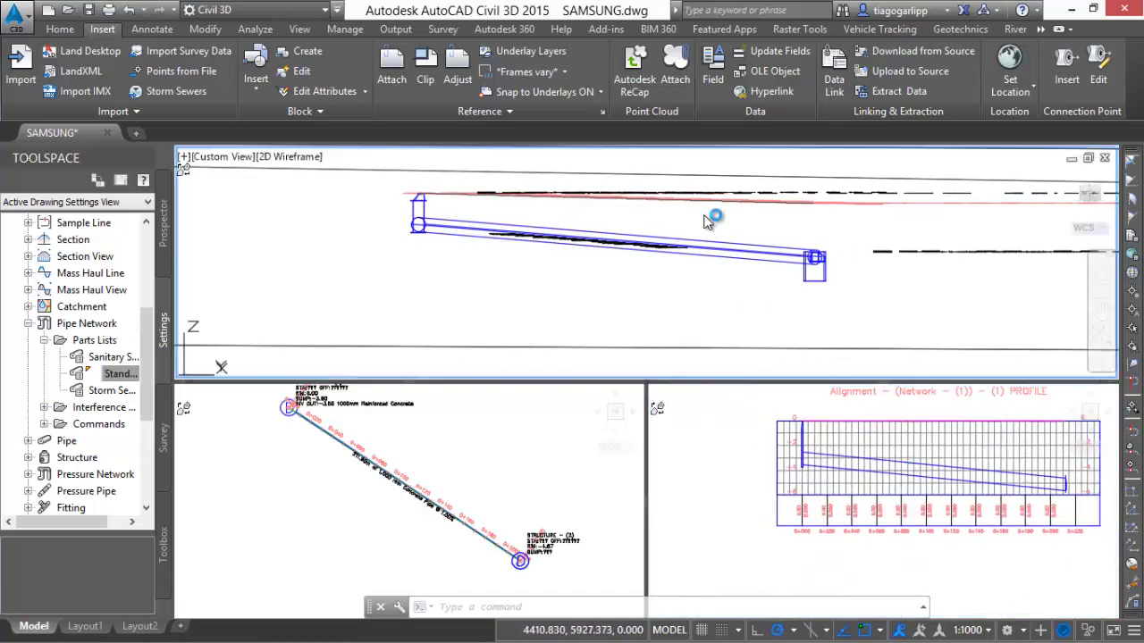
left_click(449, 469)
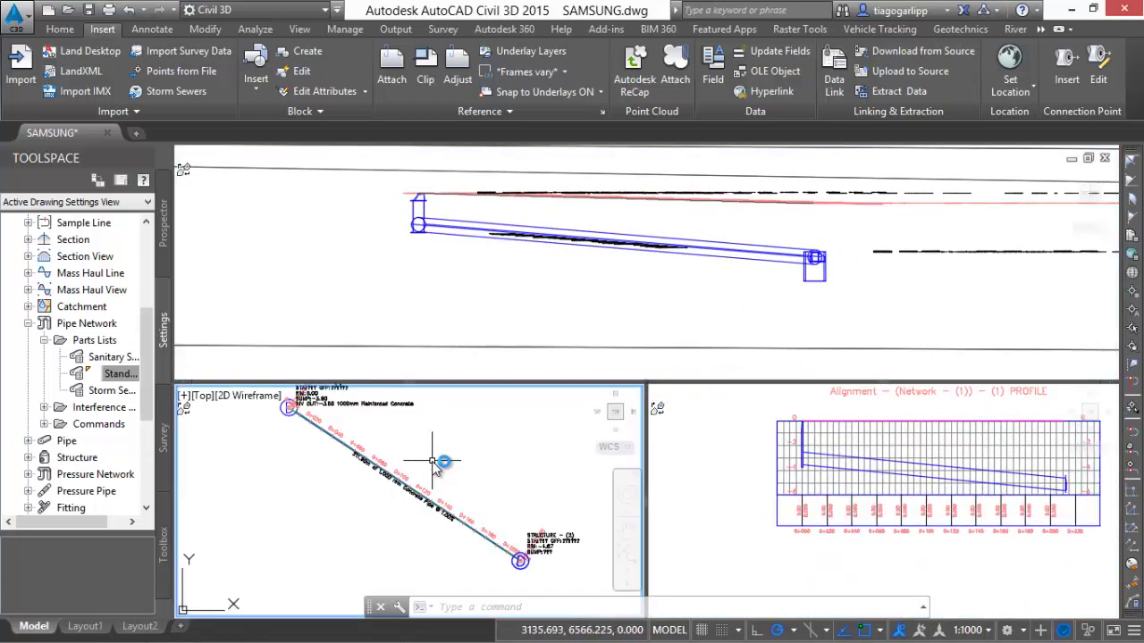
left_click(903, 472)
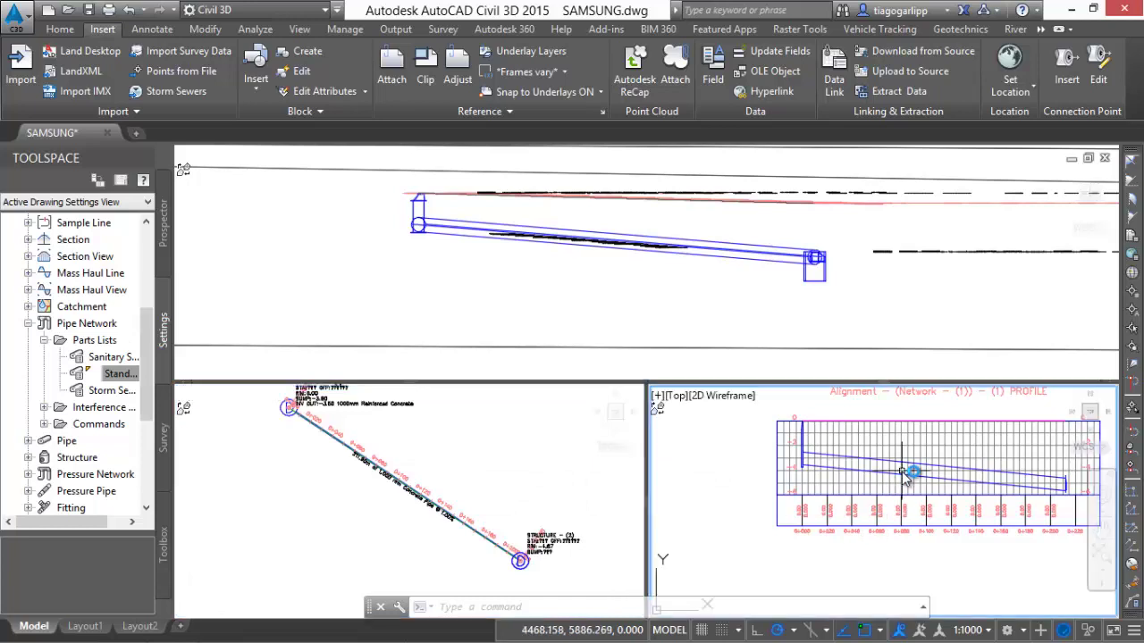
middle_click_drag(923, 437, 850, 449)
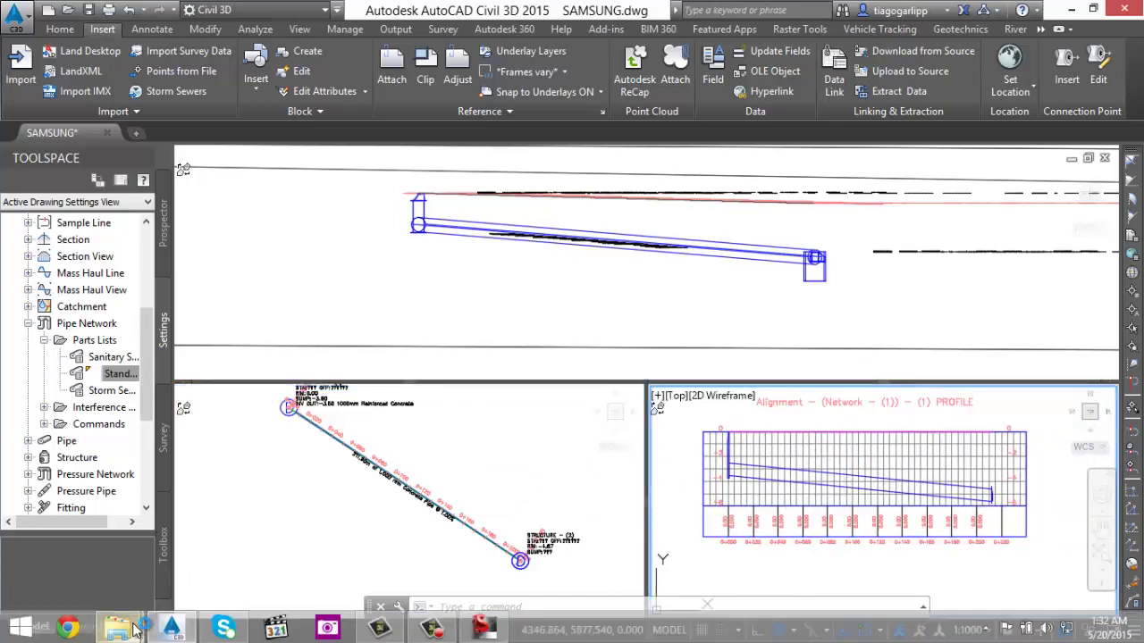
- Switch to the CONBIM folder in File Explorer and open the REDE_1_DIMENSIONADA workbook from DRENAGEM\SSA
left_click(242, 570)
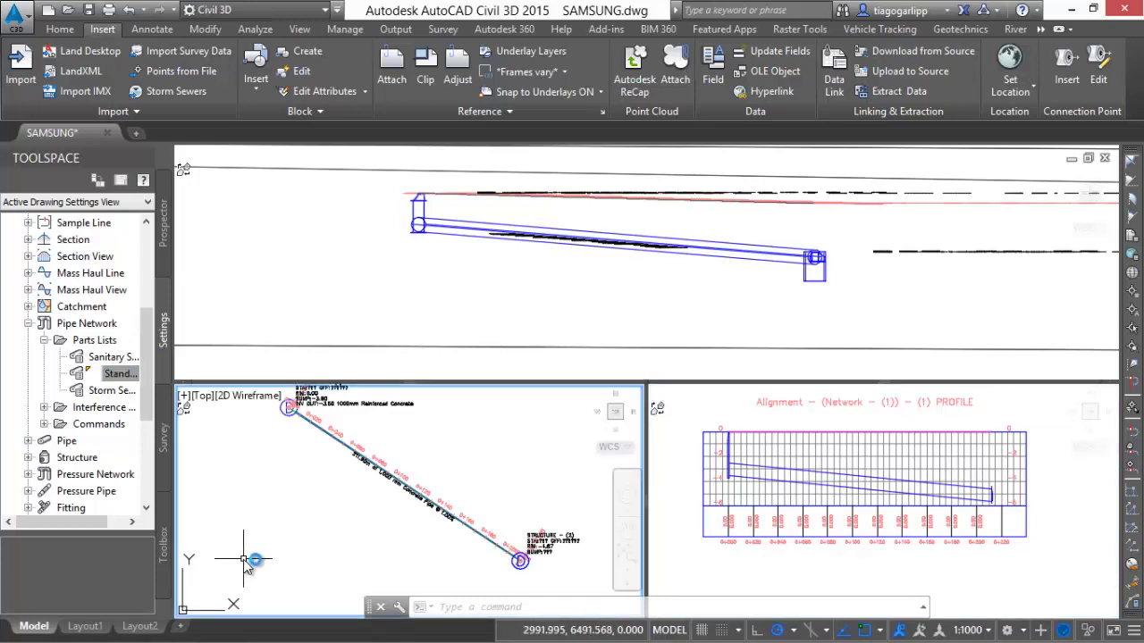
mouse_move(134, 630)
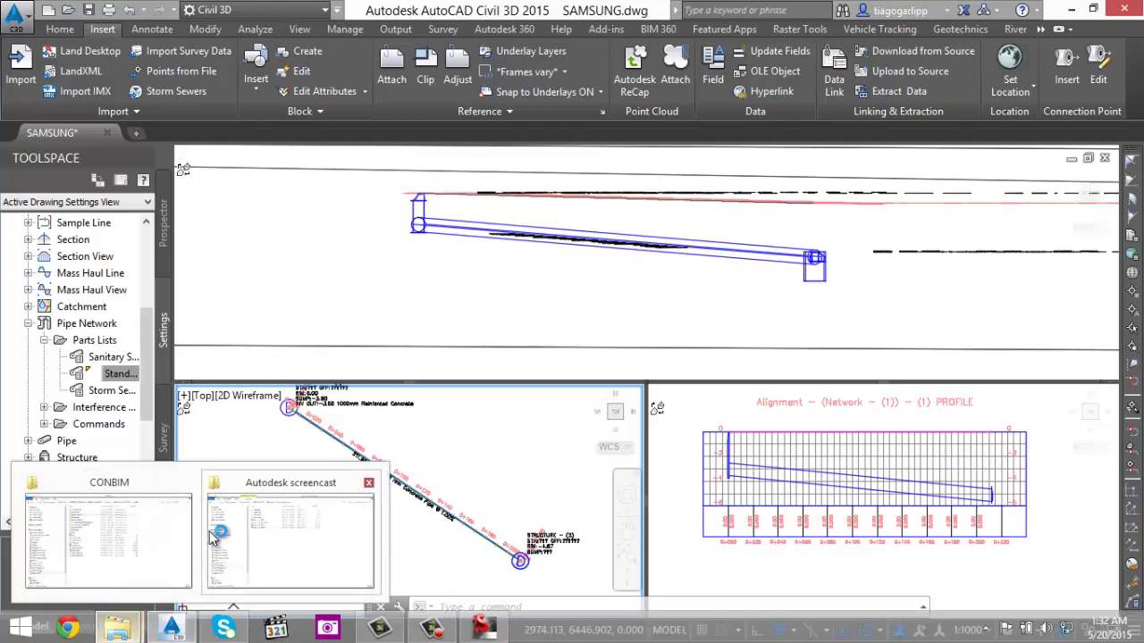
left_click(103, 536)
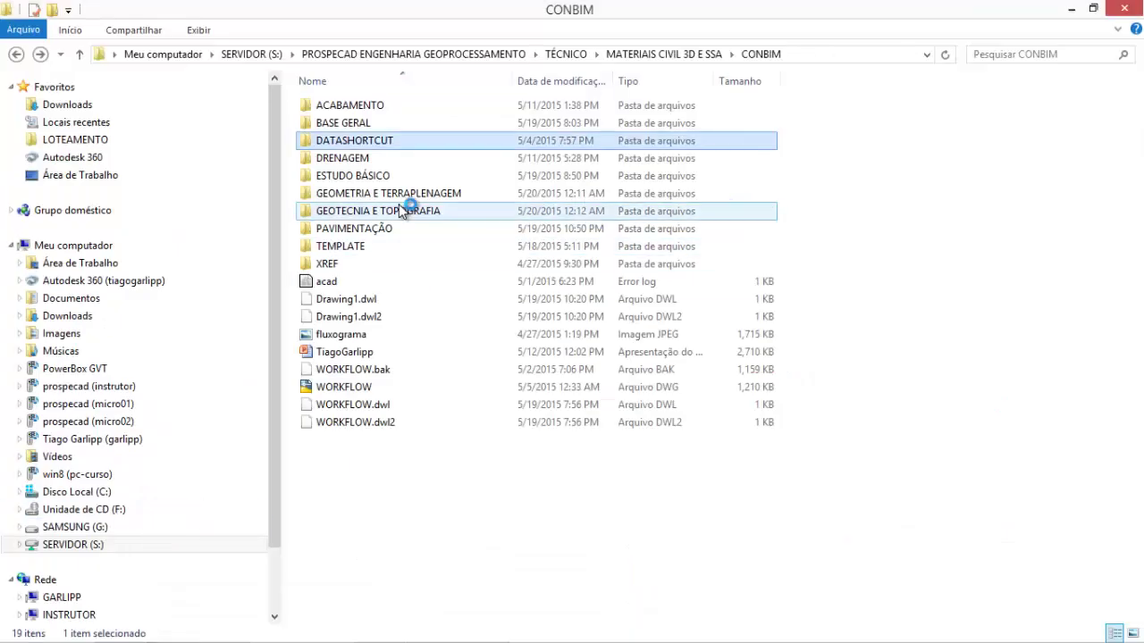
double_click(380, 159)
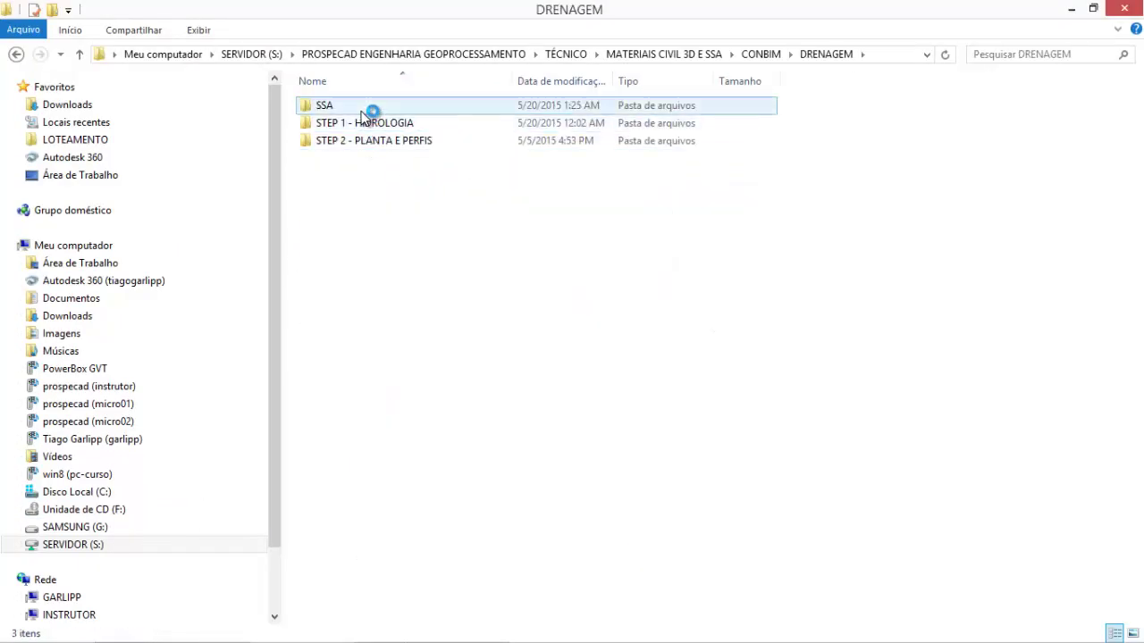
double_click(364, 109)
left_click(365, 230)
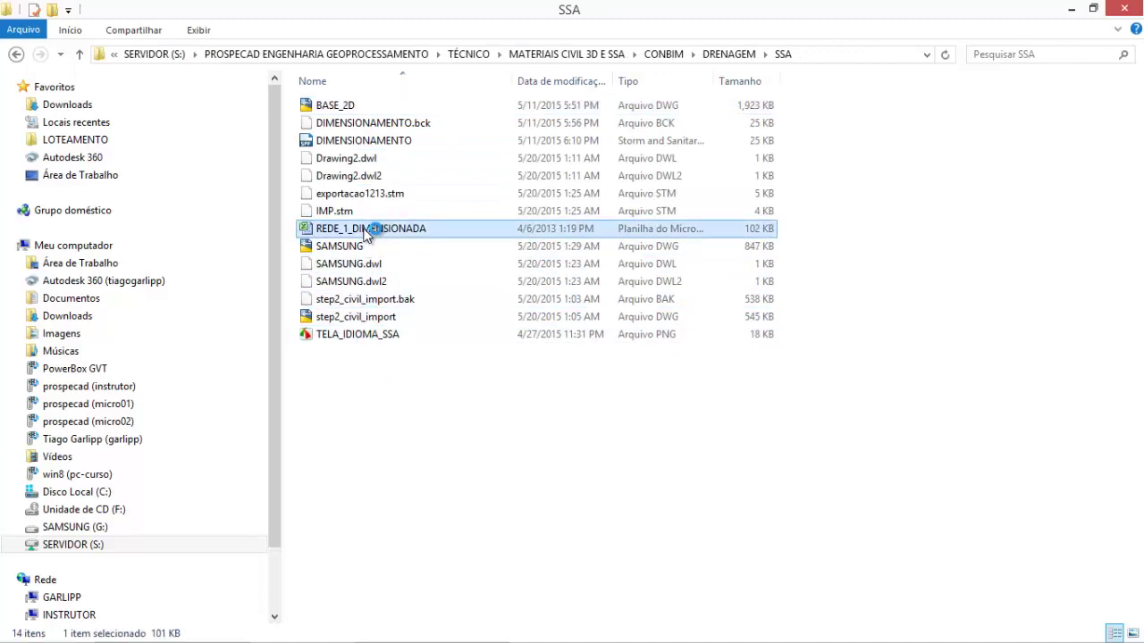
double_click(563, 227)
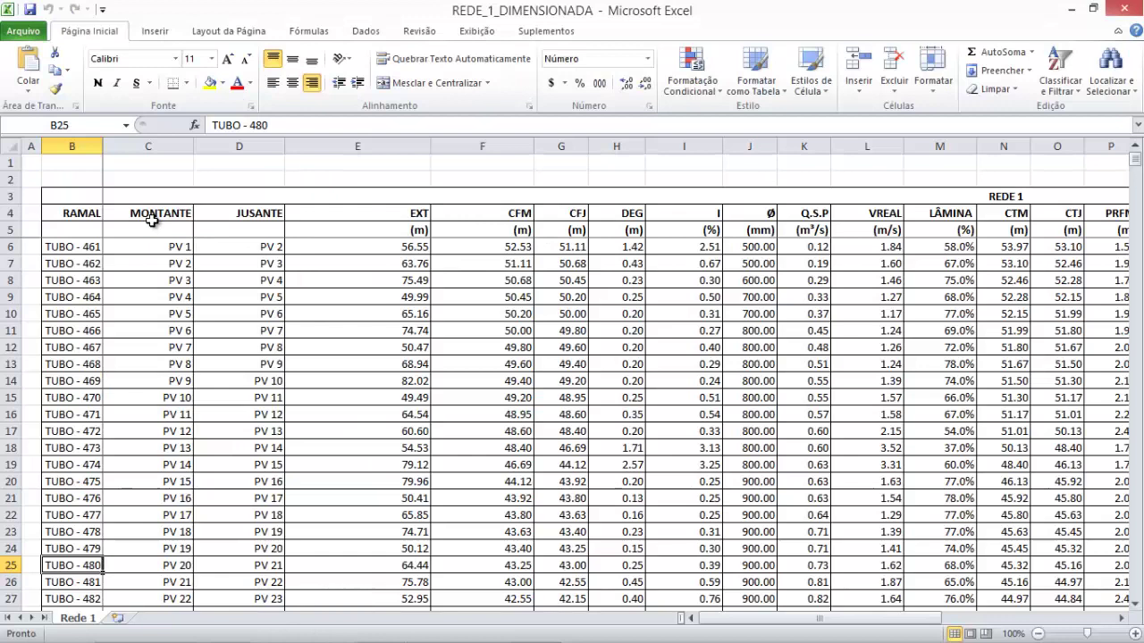
- Review the Rede 1 table's pipe branches, upstream and downstream manholes, and slope column
left_click(151, 222)
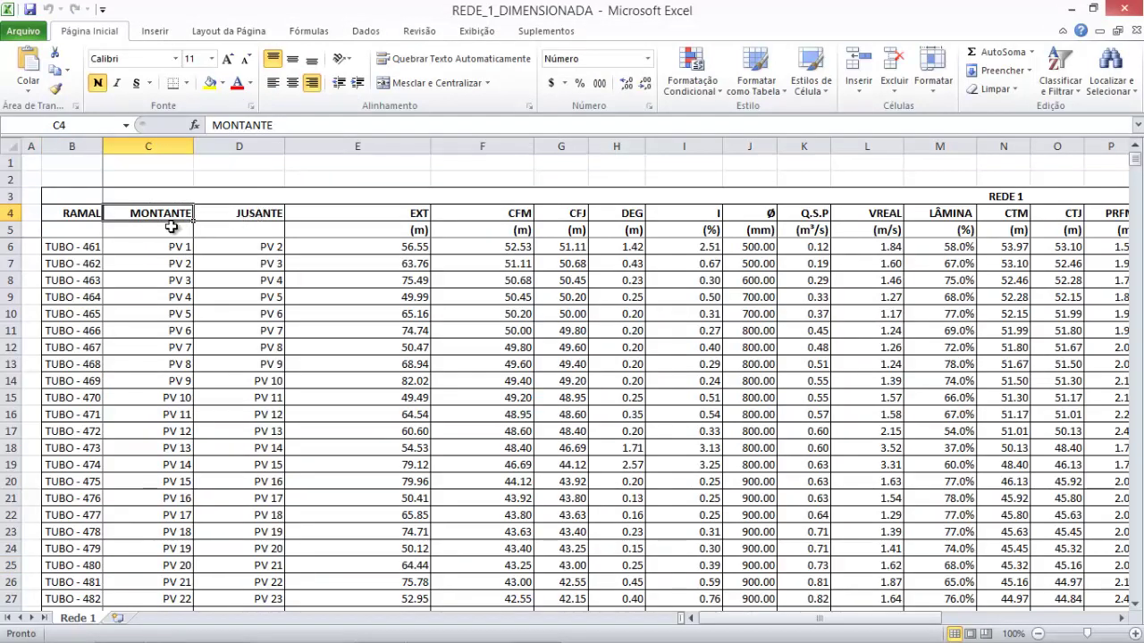
left_click(86, 245)
scroll(431, 215, "down", 1)
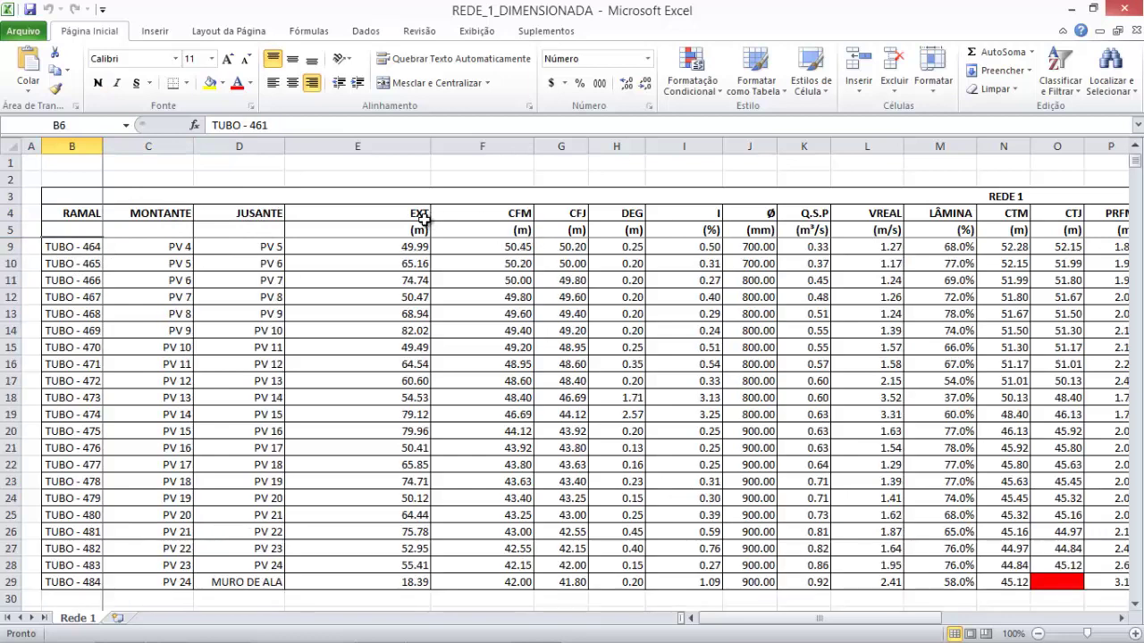
scroll(424, 222, "up", 1)
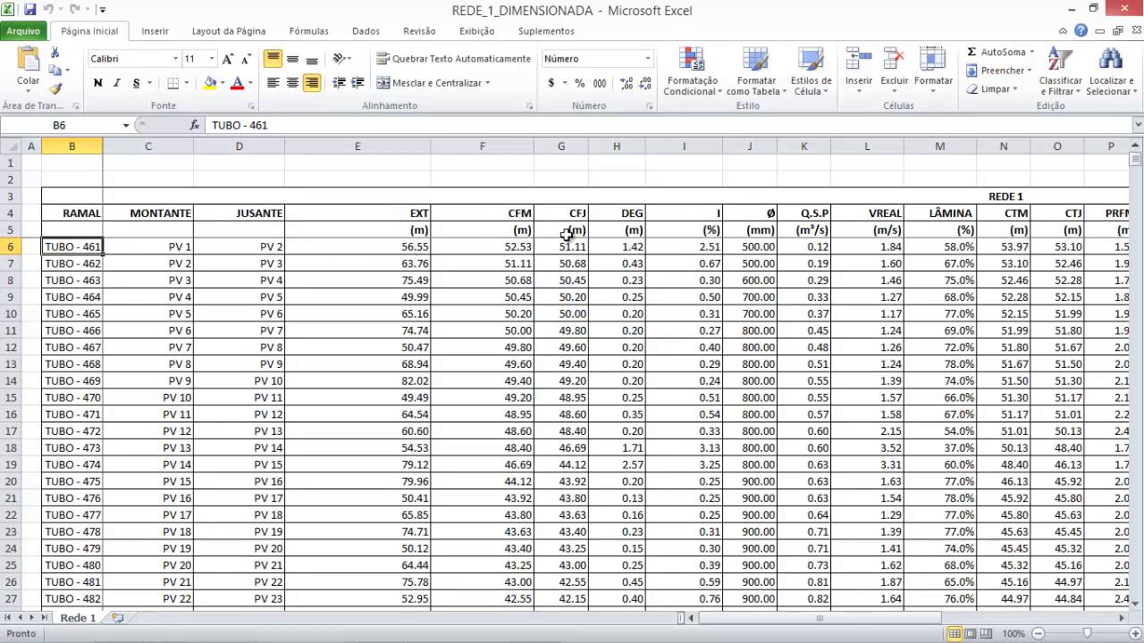
left_click(681, 246)
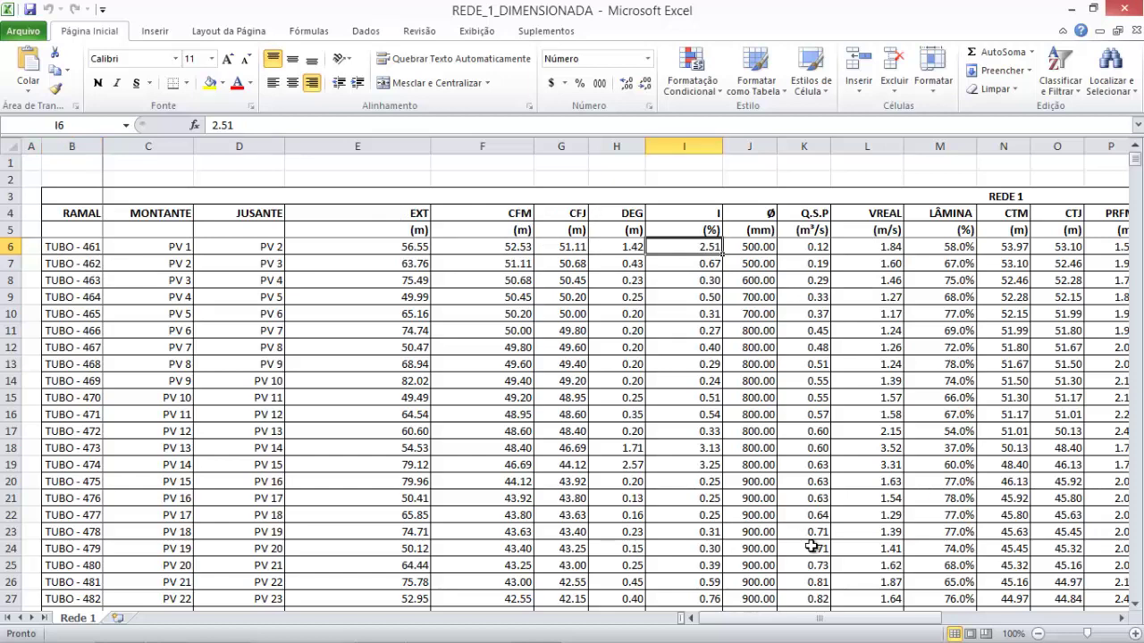
- Review the LÂMINA percentages and the BOCA DE LOBO tables on the Rede 1 sheet, and close the workbook
left_click_drag(827, 620, 902, 625)
left_click_drag(462, 253, 465, 447)
left_click_drag(813, 618, 894, 622)
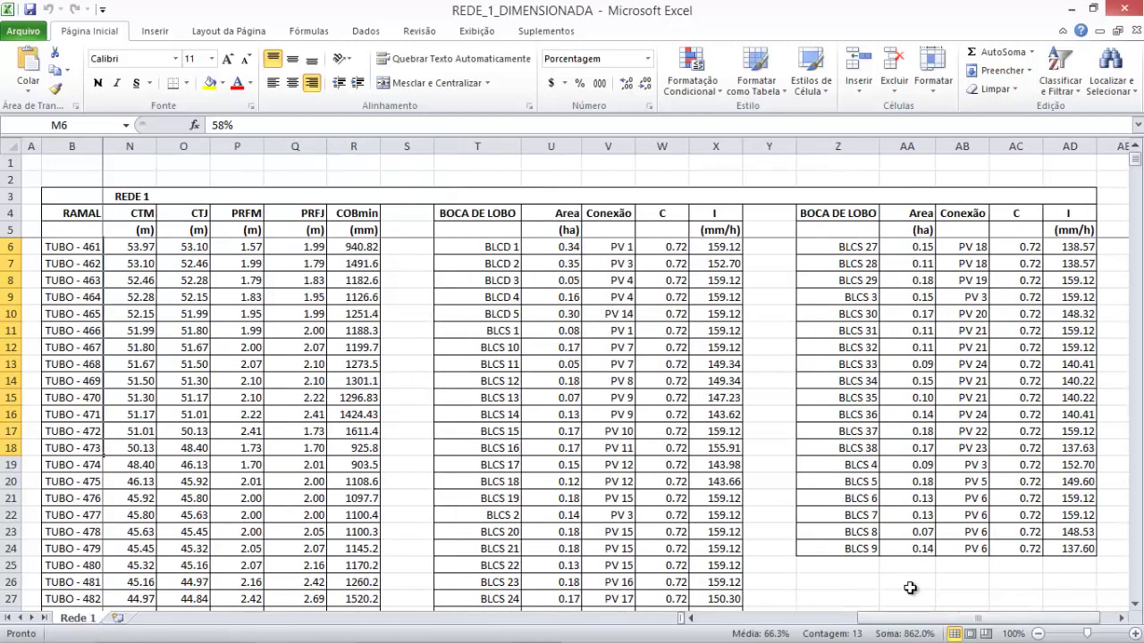
left_click_drag(953, 618, 793, 618)
scroll(586, 302, "down", 5)
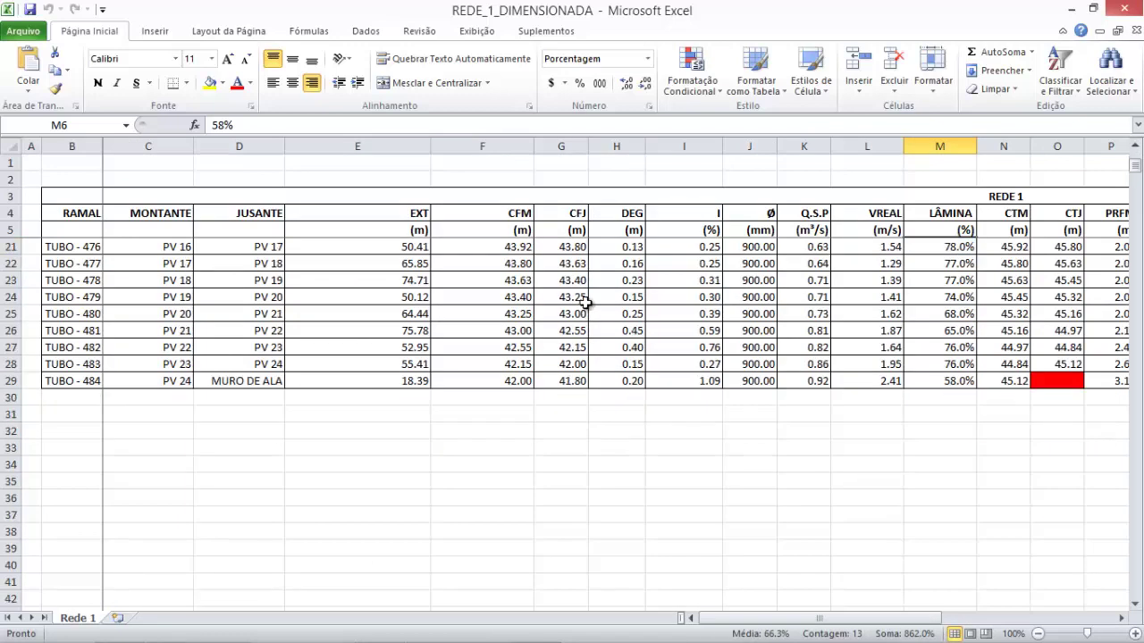
scroll(585, 302, "up", 5)
left_click(704, 349)
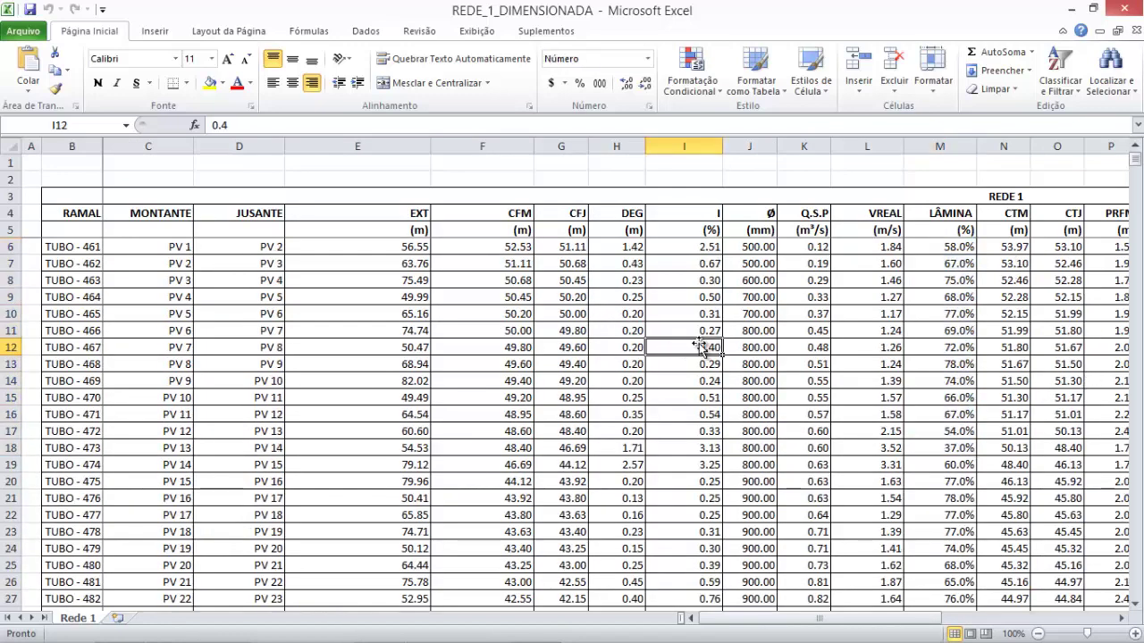
left_click(1124, 9)
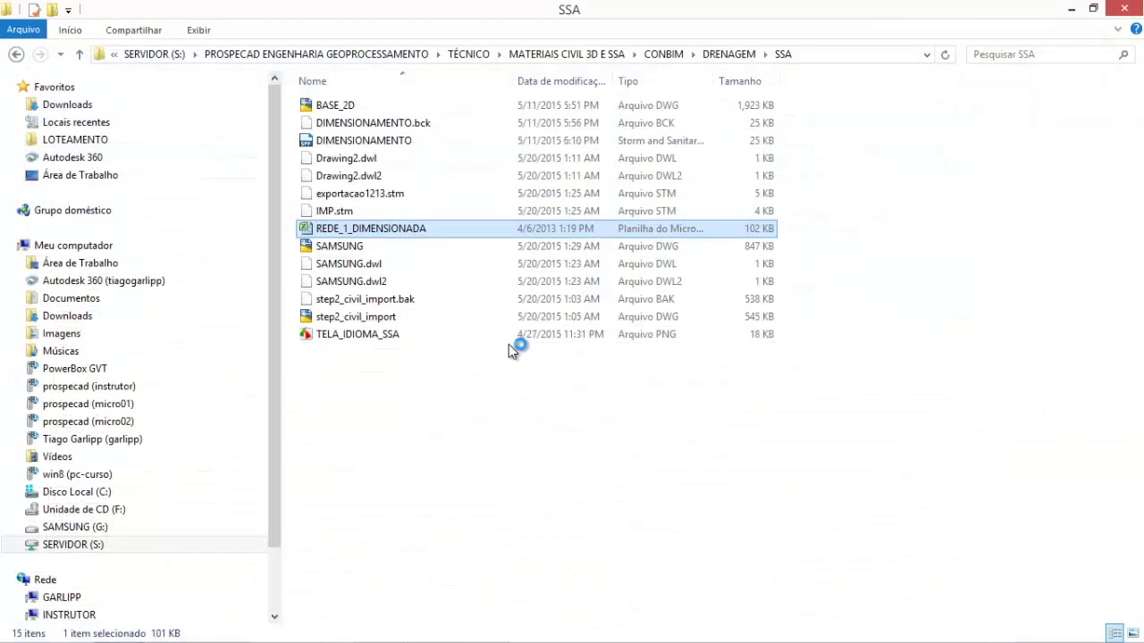
- Switch back to Civil 3D and look over the pipe network in the plan and custom views
left_click(482, 627)
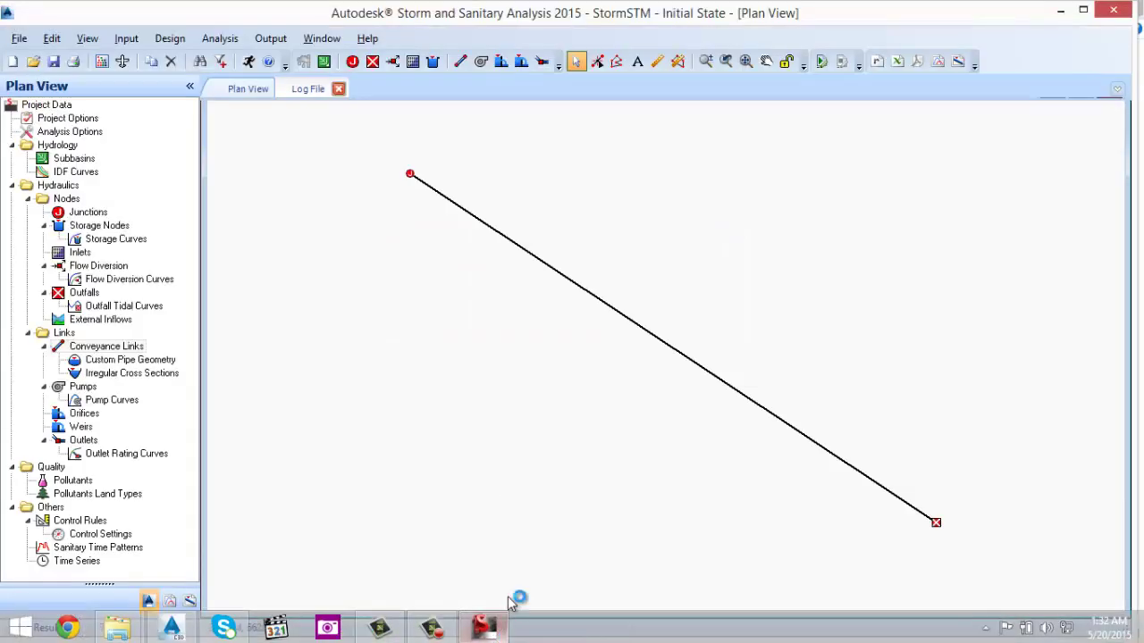
left_click(503, 635)
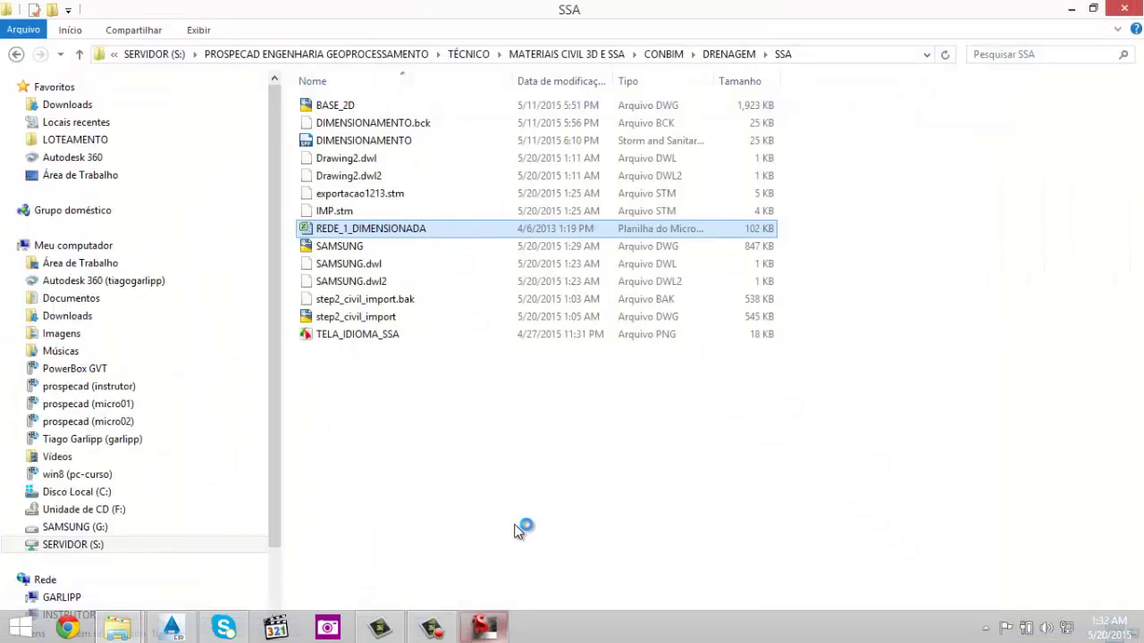
left_click(173, 630)
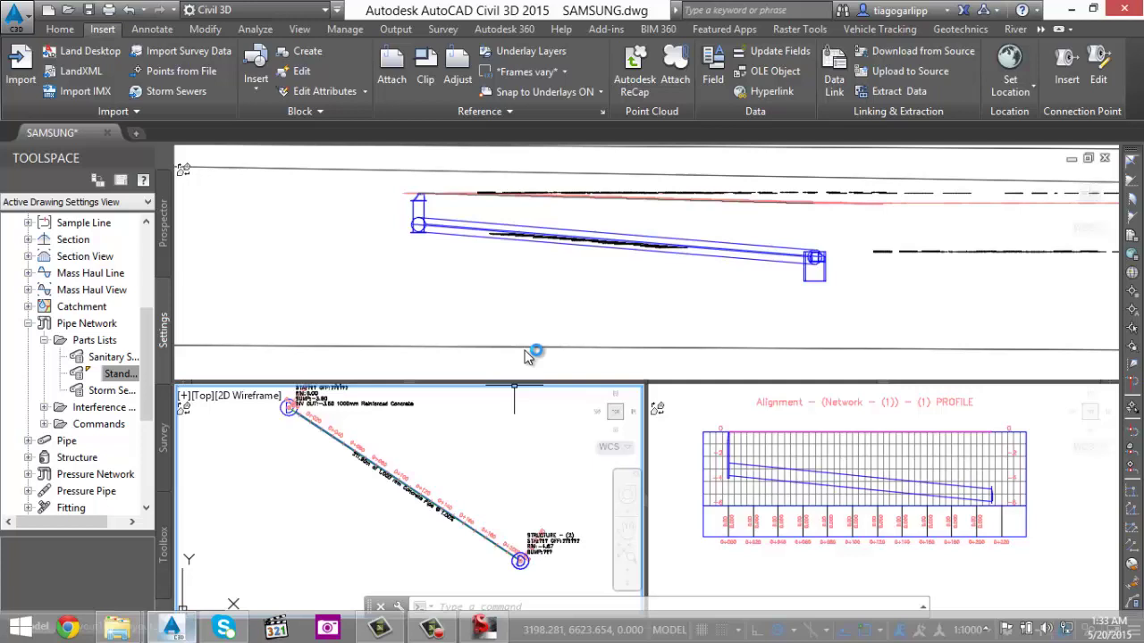
left_click(453, 458)
left_click(431, 463)
middle_click_drag(461, 459, 464, 476)
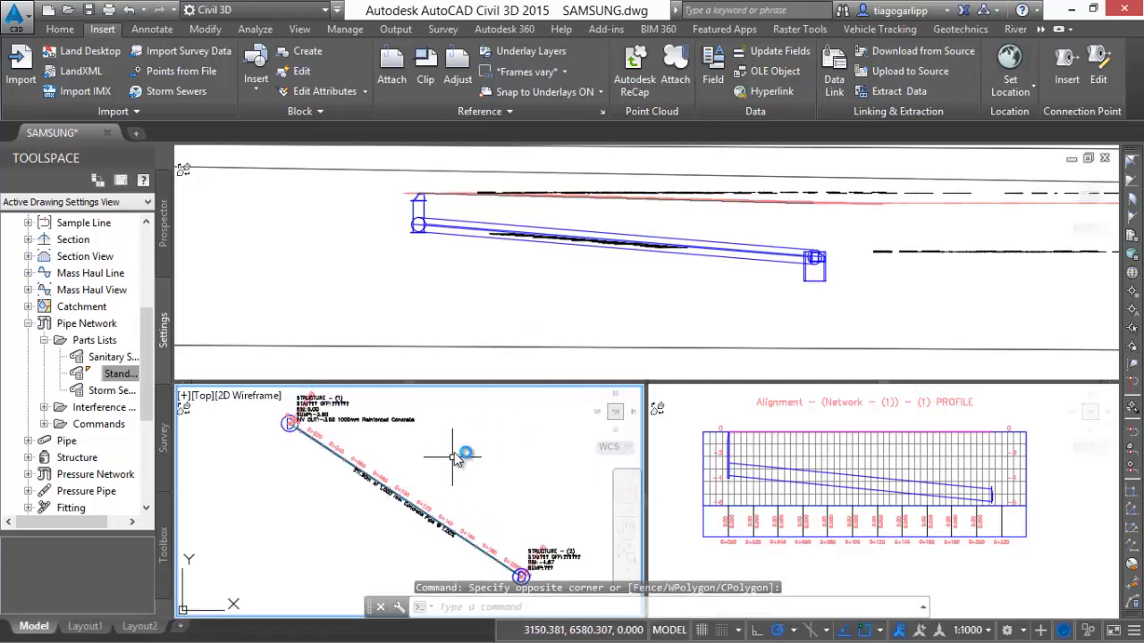
left_click(545, 268)
middle_click_drag(559, 265, 545, 270)
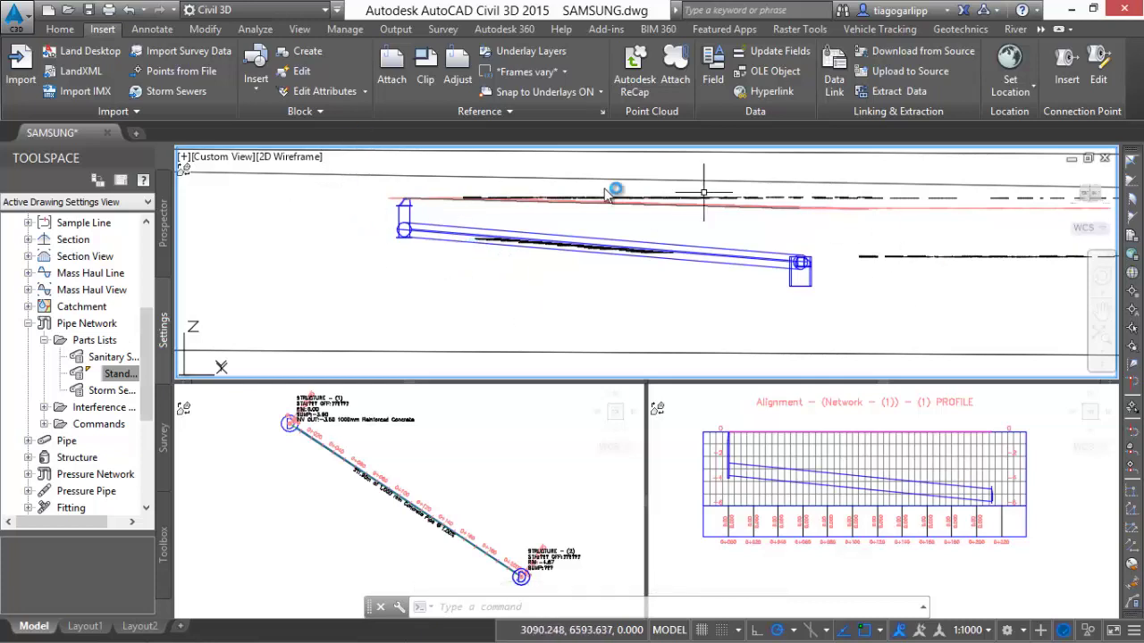
- Switch to the SSA folder window in File Explorer
mouse_move(136, 610)
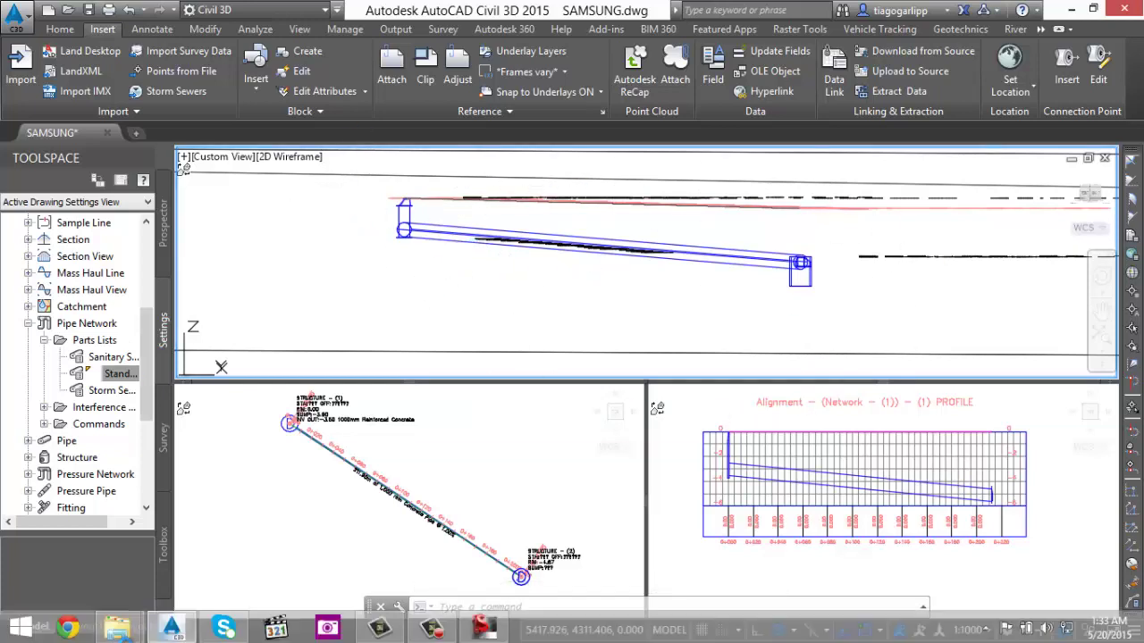
mouse_move(117, 632)
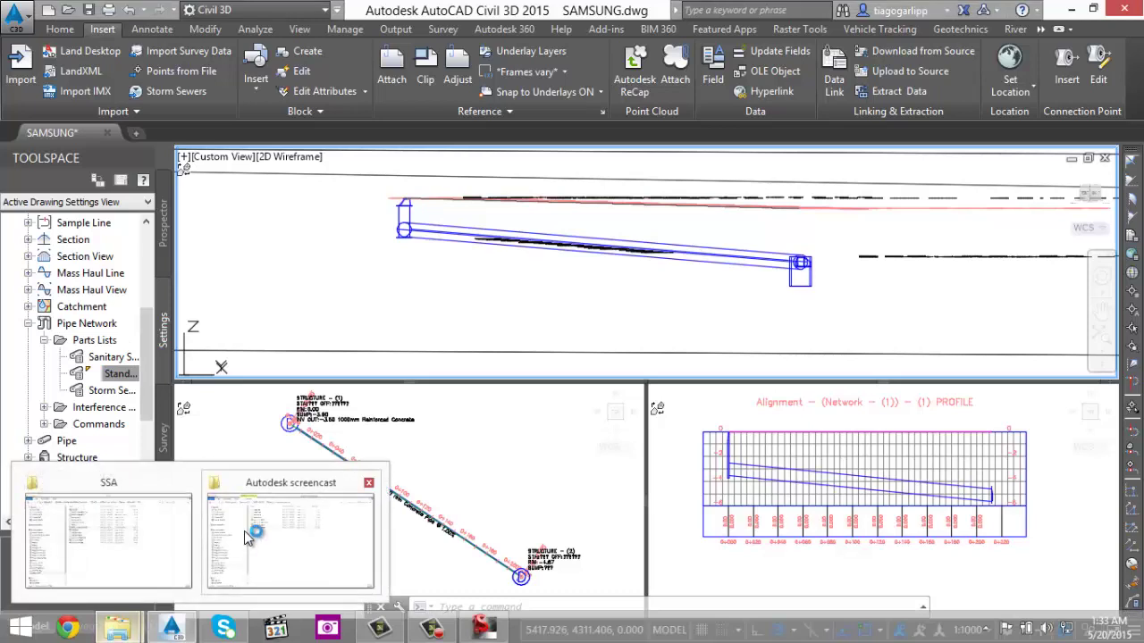
left_click(161, 537)
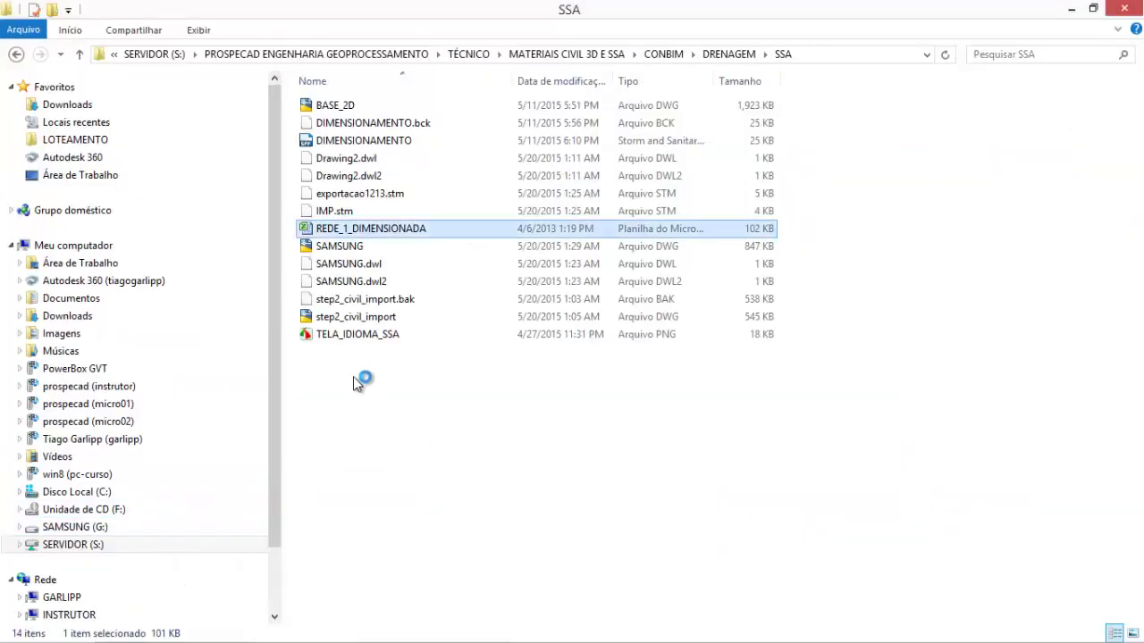
left_click(92, 544)
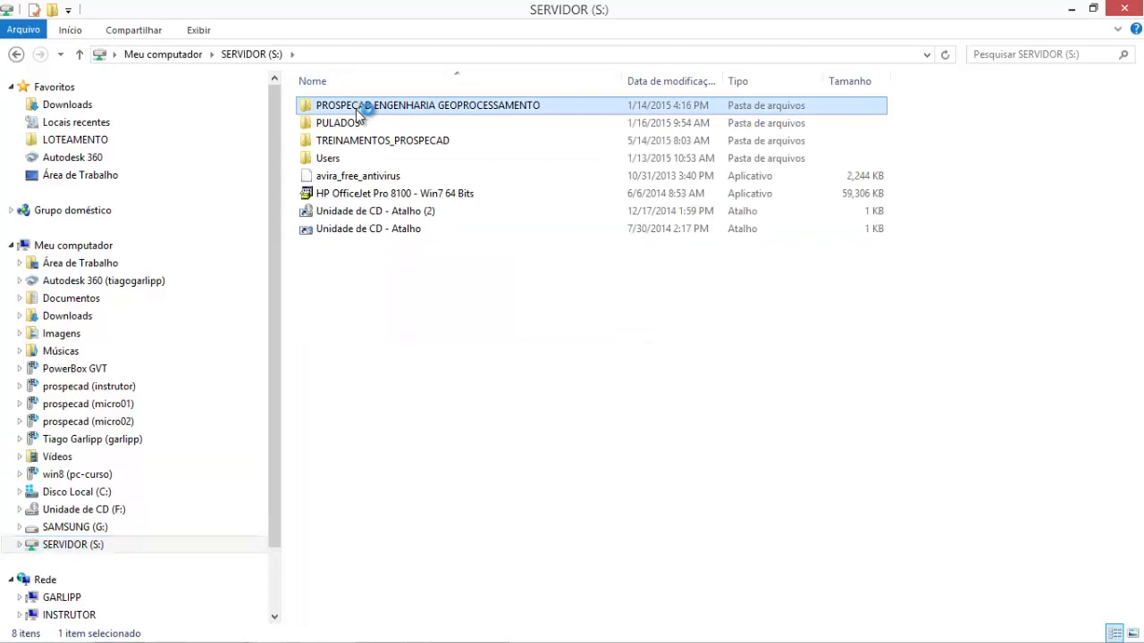
double_click(356, 107)
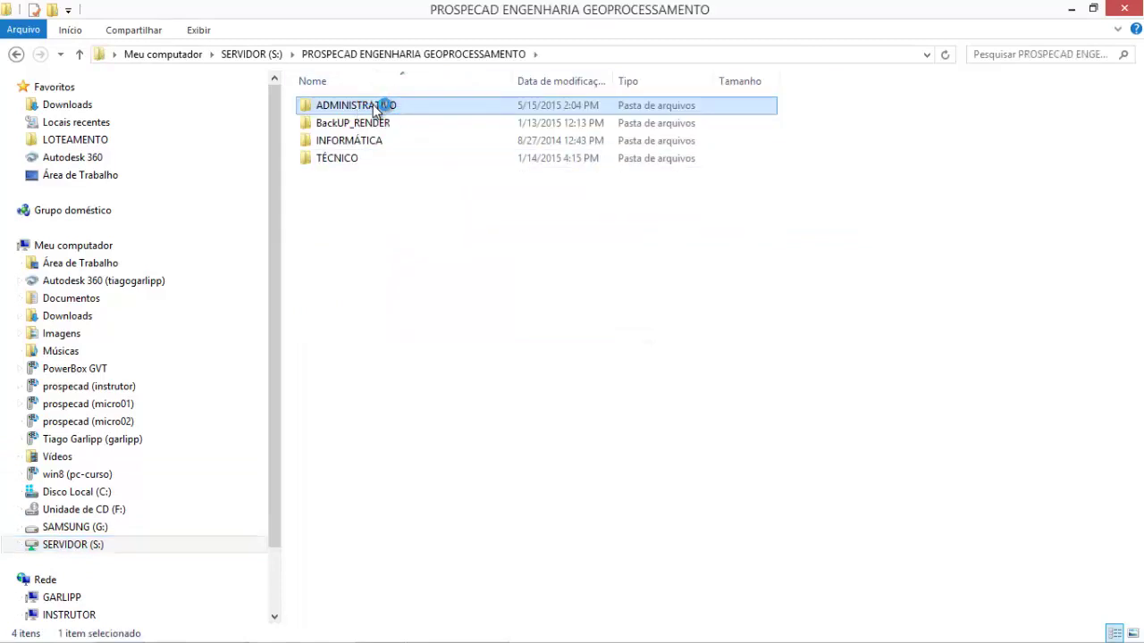
double_click(370, 158)
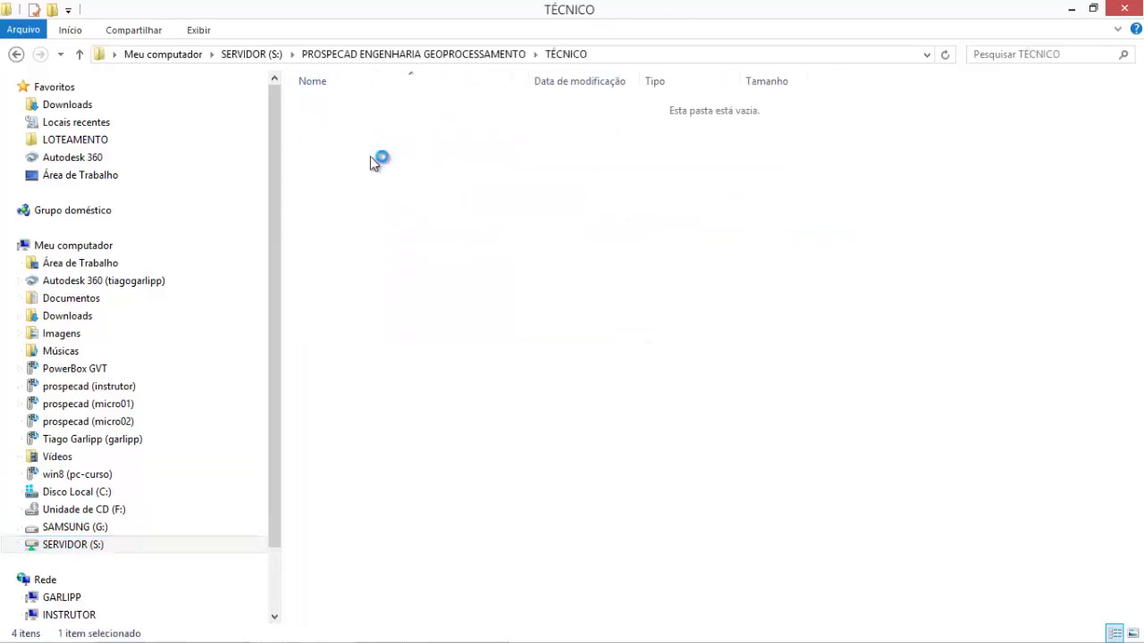
left_click(16, 54)
double_click(444, 106)
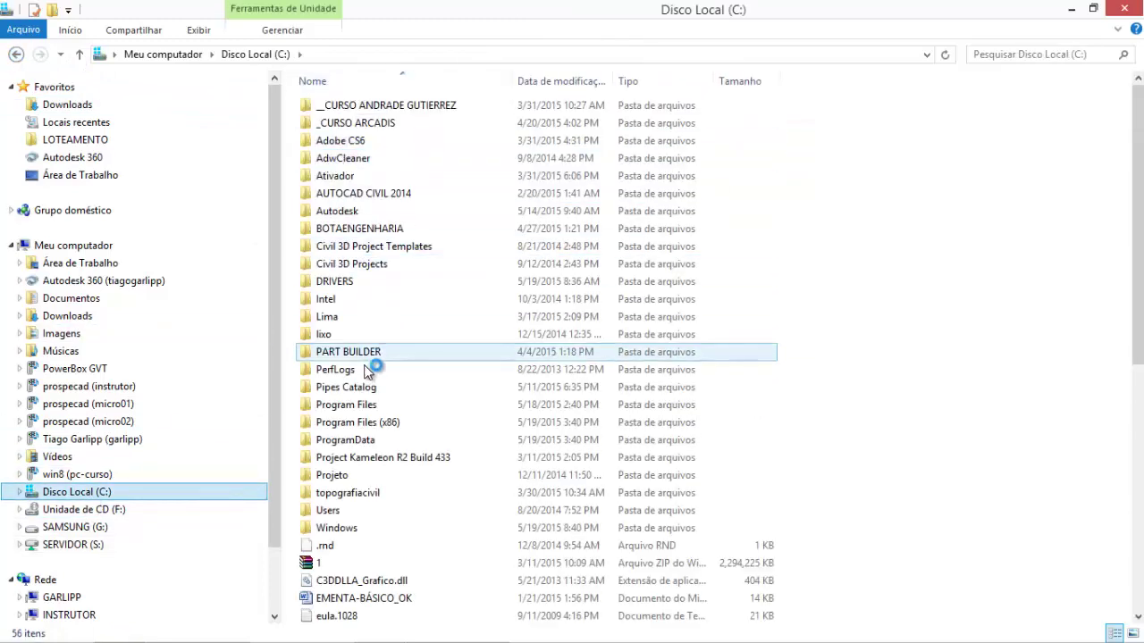
- Browse from the local C: drive into the ProgramData\Autodesk folder
double_click(376, 440)
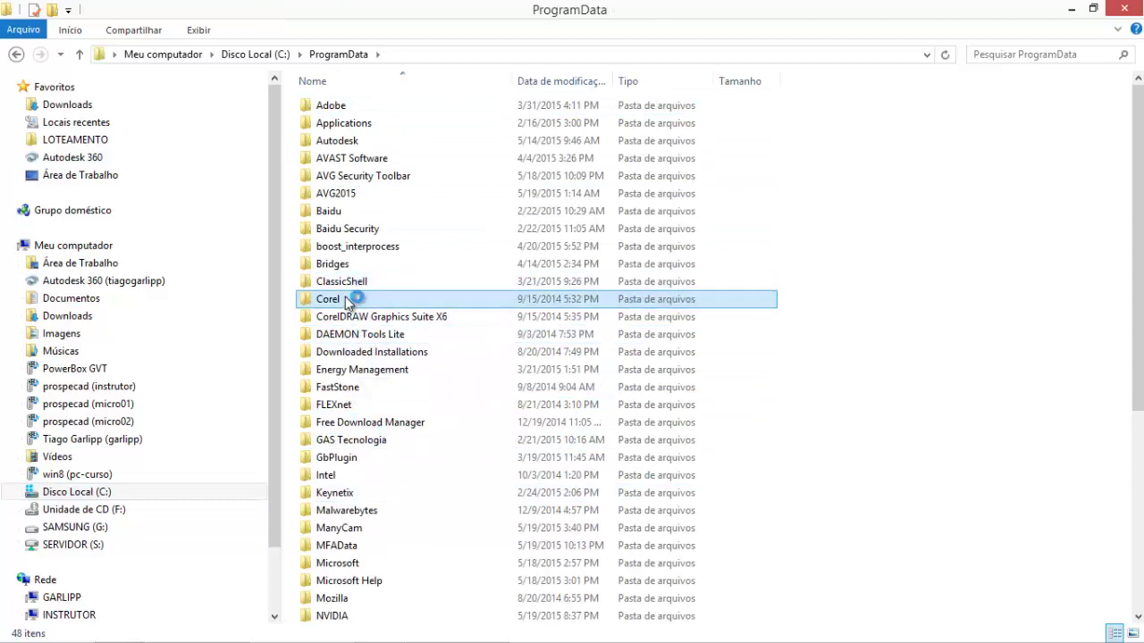
scroll(357, 286, "down", 6)
scroll(375, 447, "up", 1)
left_click(380, 454)
scroll(379, 402, "up", 5)
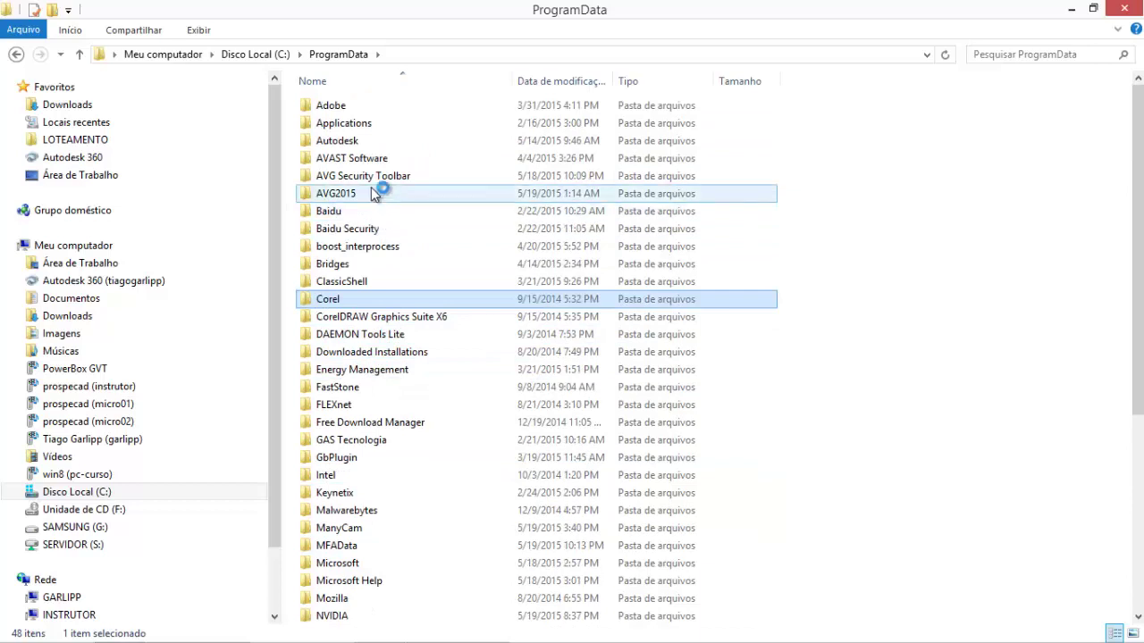
double_click(360, 141)
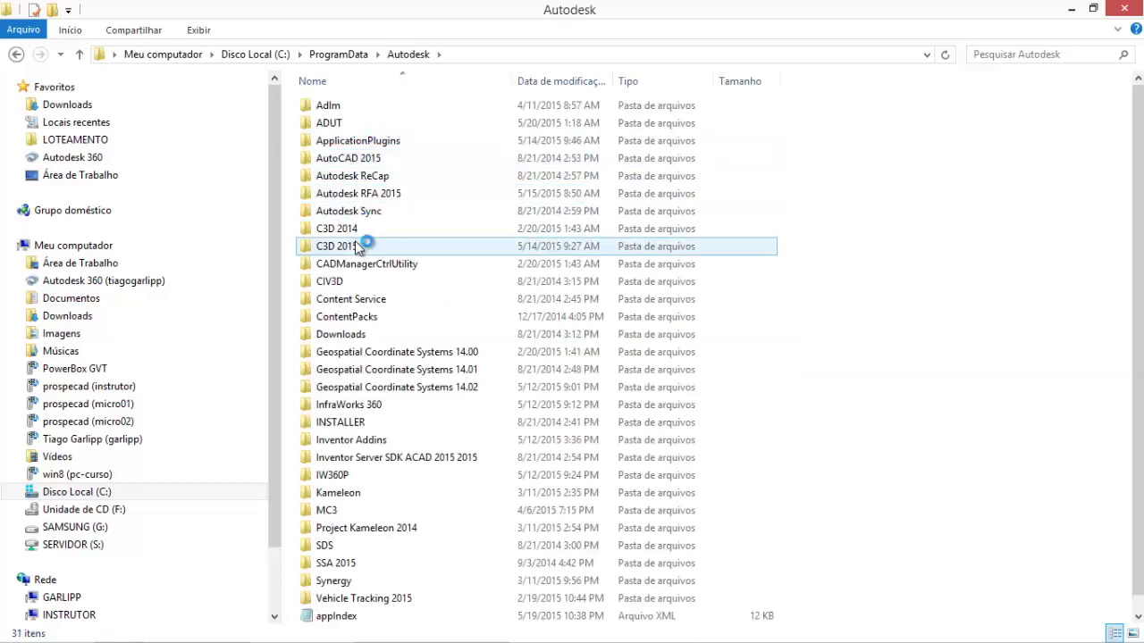
- Open the Civil 3D pay item folder C3D 2015\enu\Data\Pay Item Data\BRA
double_click(344, 246)
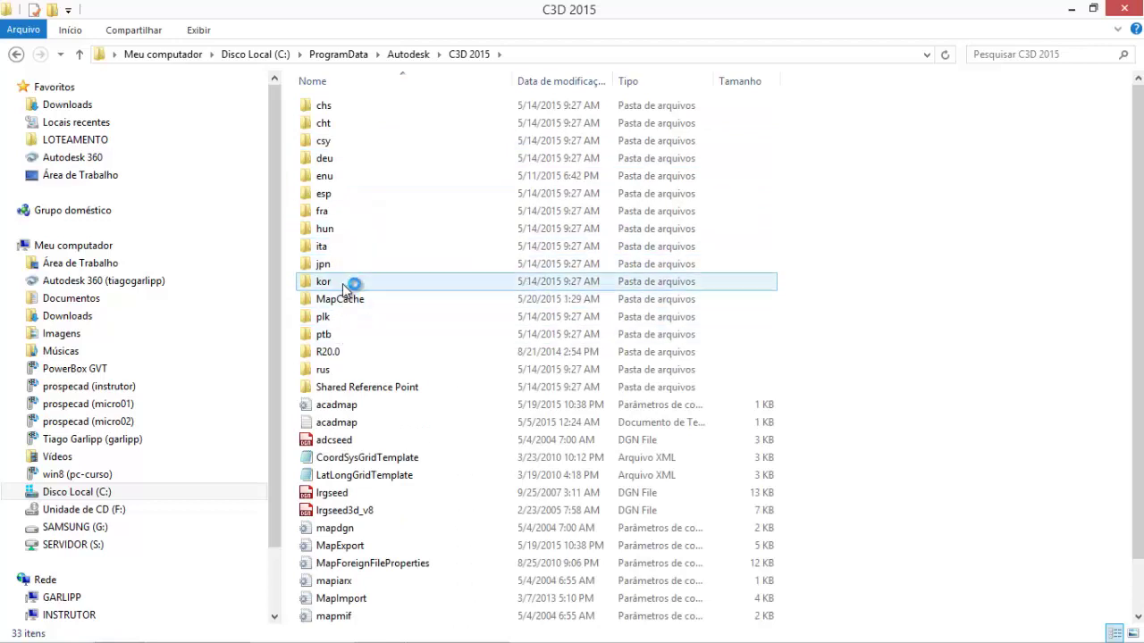
double_click(326, 177)
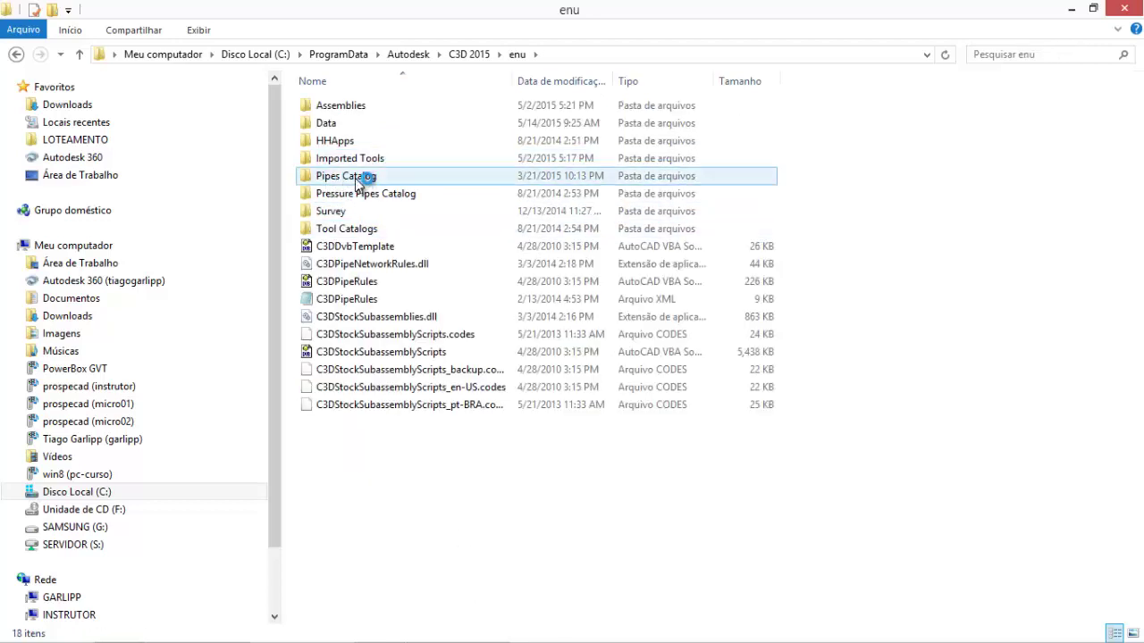
double_click(345, 124)
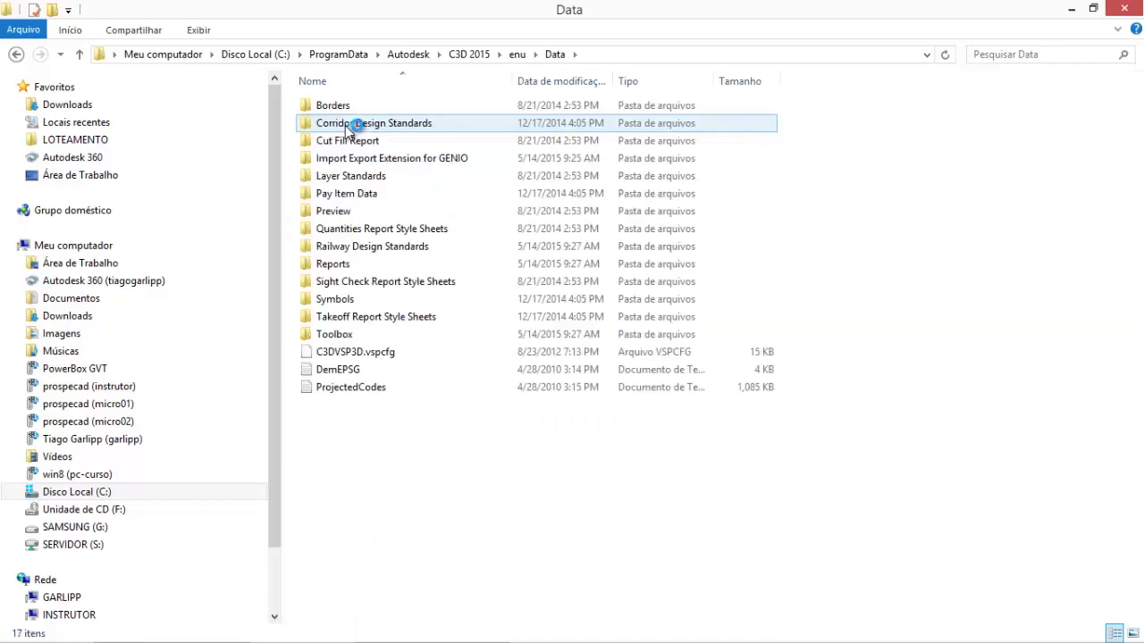
double_click(361, 195)
double_click(359, 110)
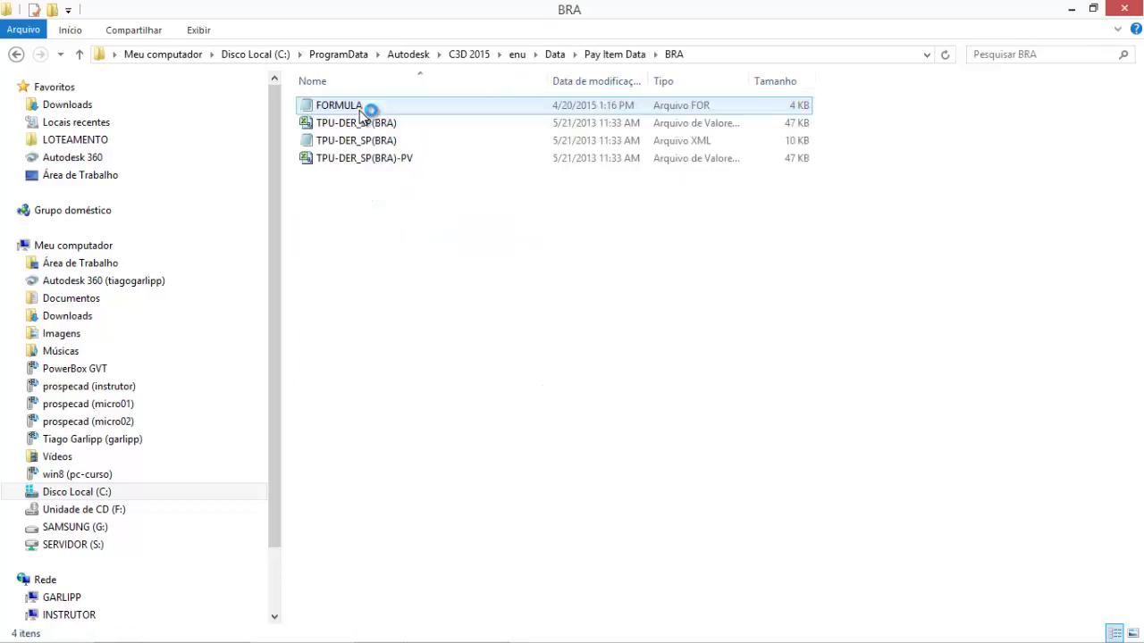
- Open the TPU-DER_SP(BRA)-PV file in Excel, check its semicolon-separated pay items, and close it
left_click(364, 128)
left_click(368, 143)
left_click(375, 159)
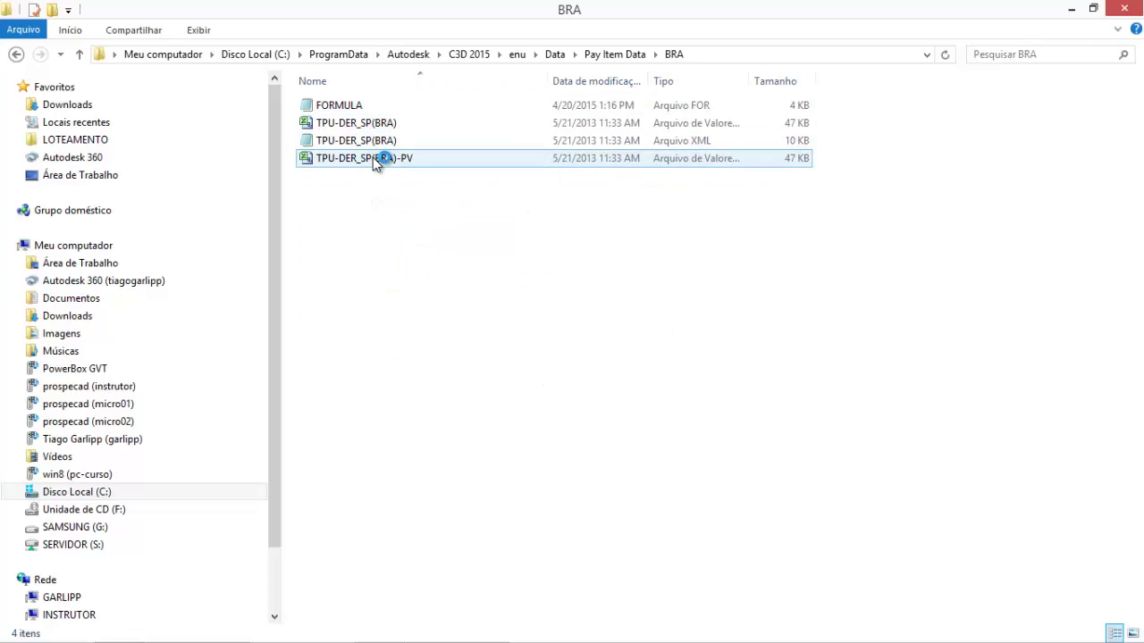
left_click(375, 159)
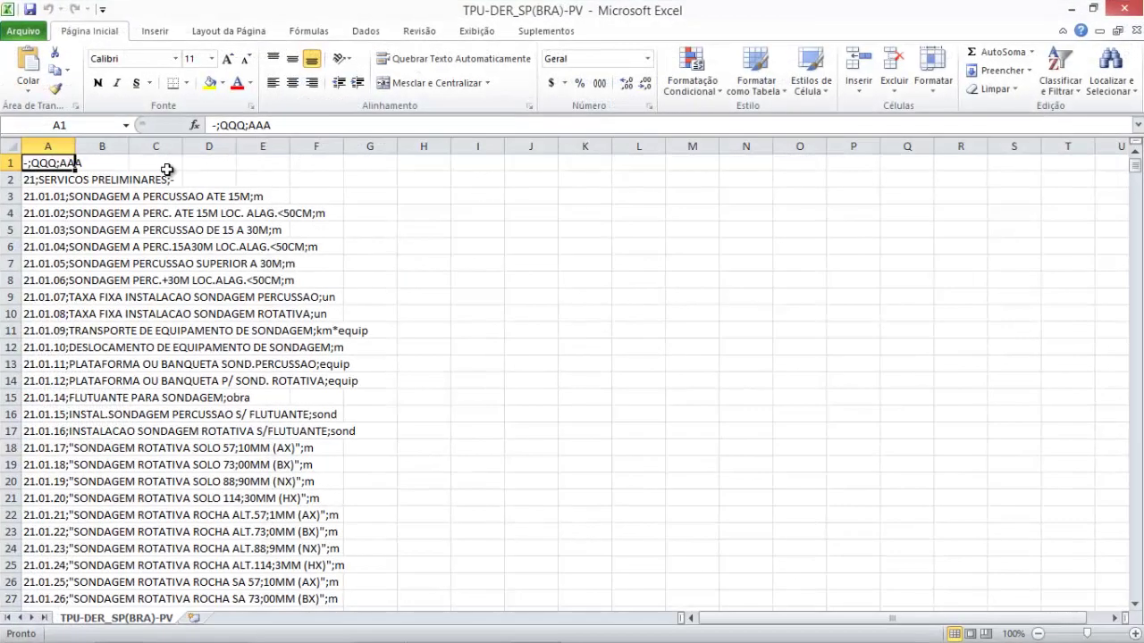
left_click(1128, 9)
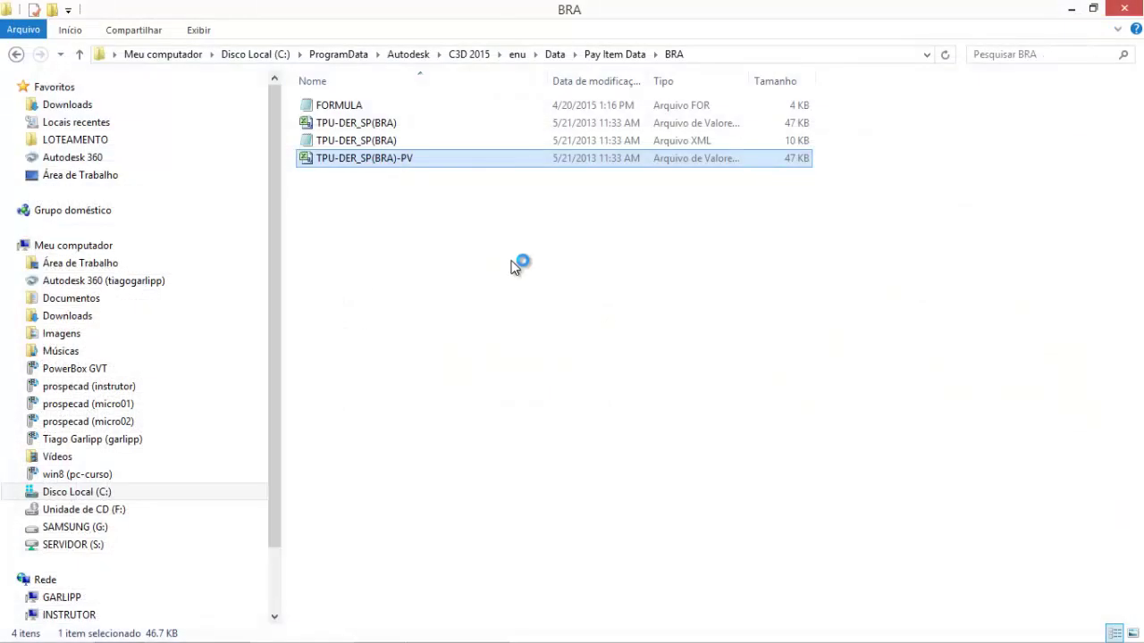
- Open the TPU-DER_SP(BRA) CSV file, widen its description and unit columns, review the pay item list, and close it without saving
left_click(370, 122)
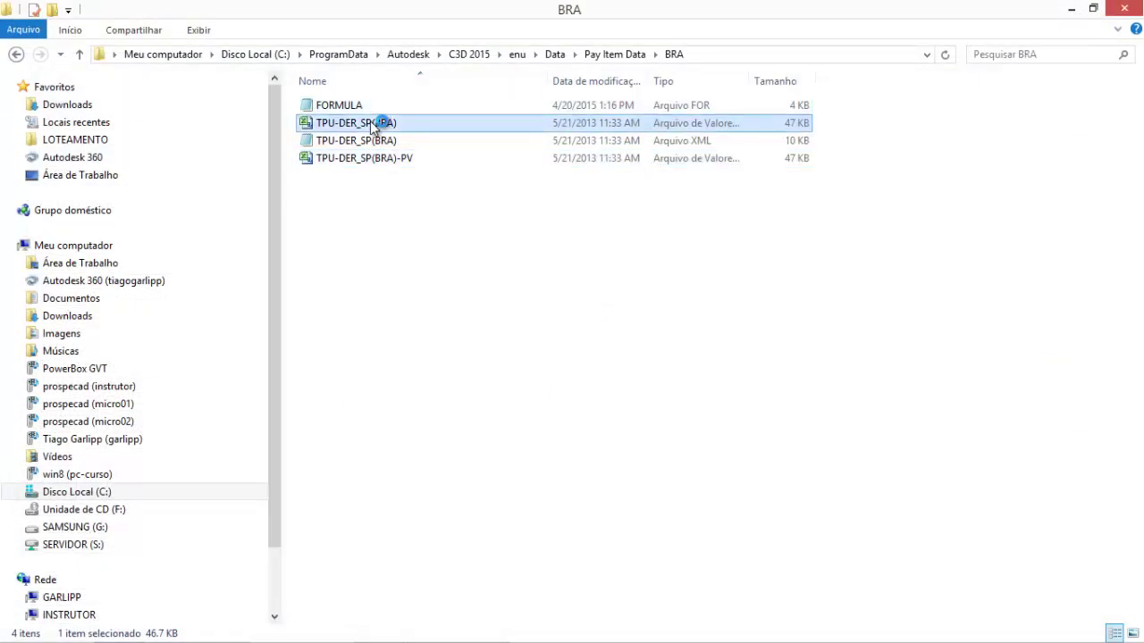
double_click(370, 122)
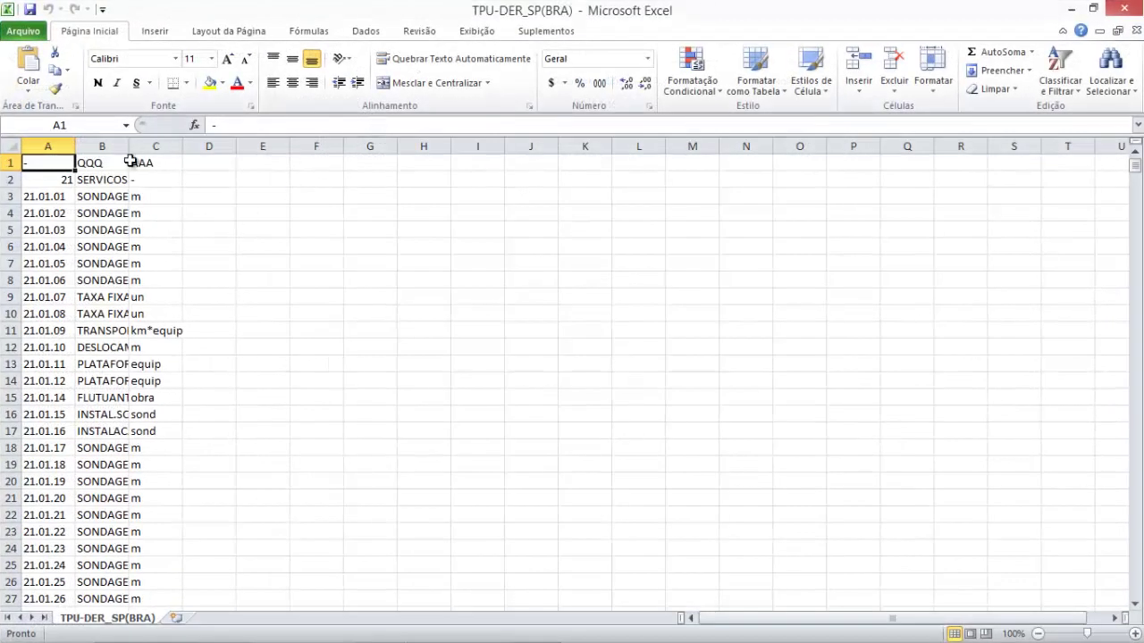
left_click_drag(129, 146, 563, 147)
scroll(435, 228, "down", 6)
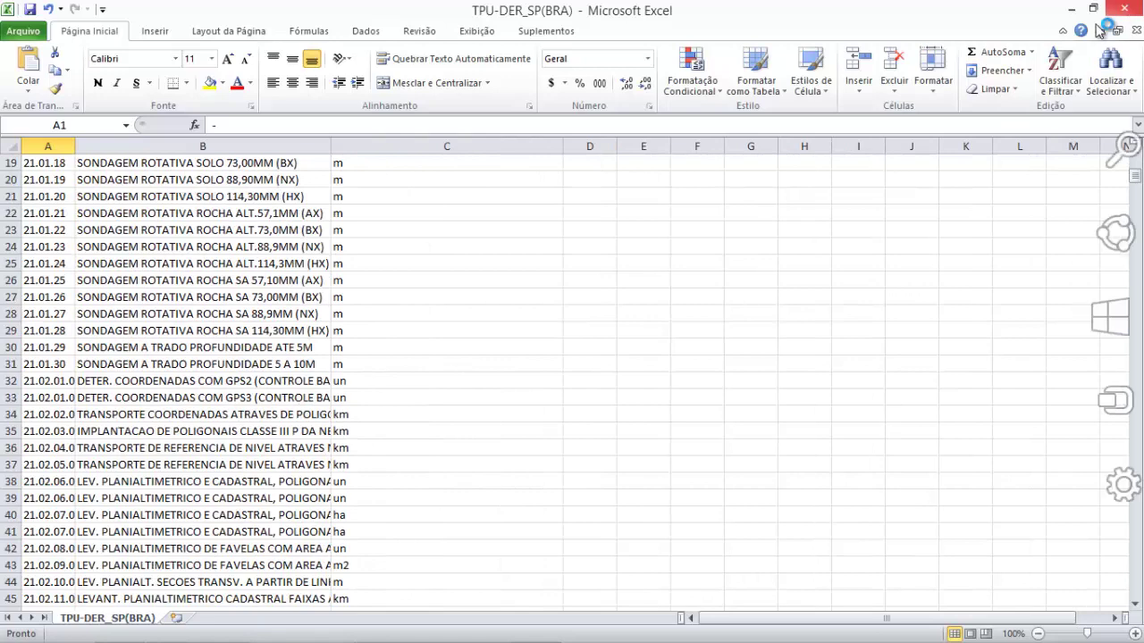
scroll(268, 309, "down", 2)
scroll(116, 282, "up", 3)
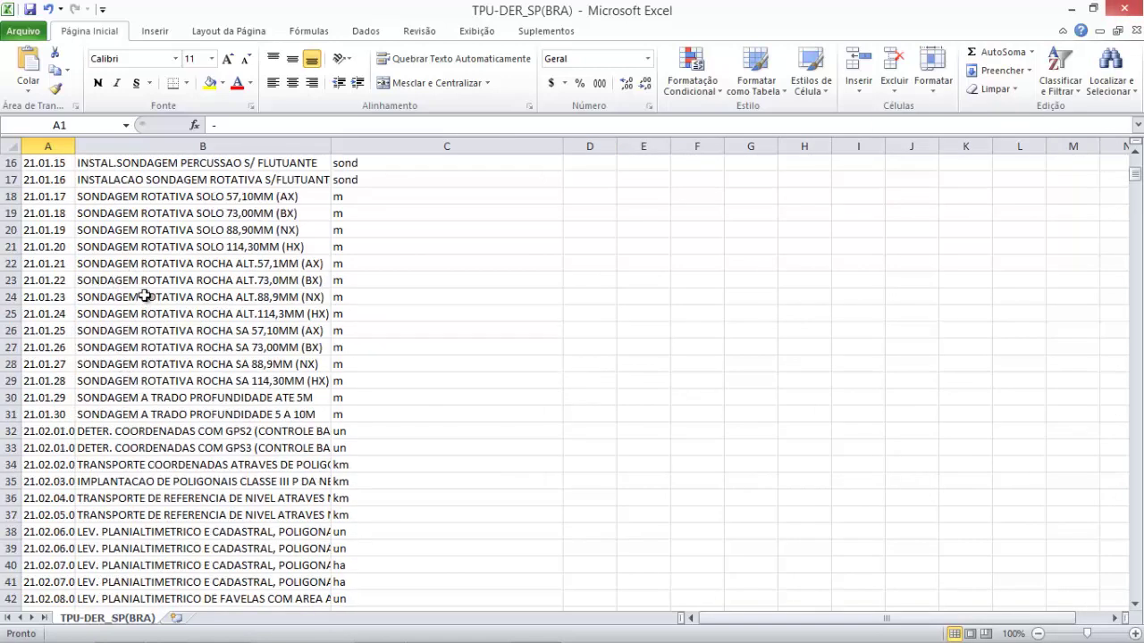
scroll(165, 304, "down", 8)
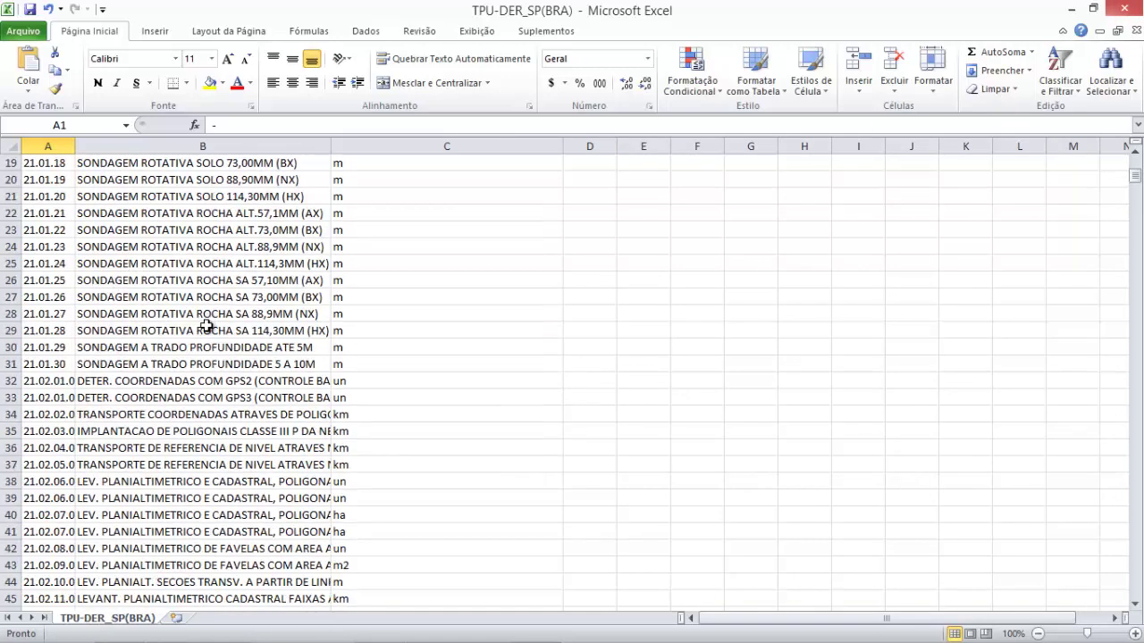
left_click(1123, 13)
left_click(574, 352)
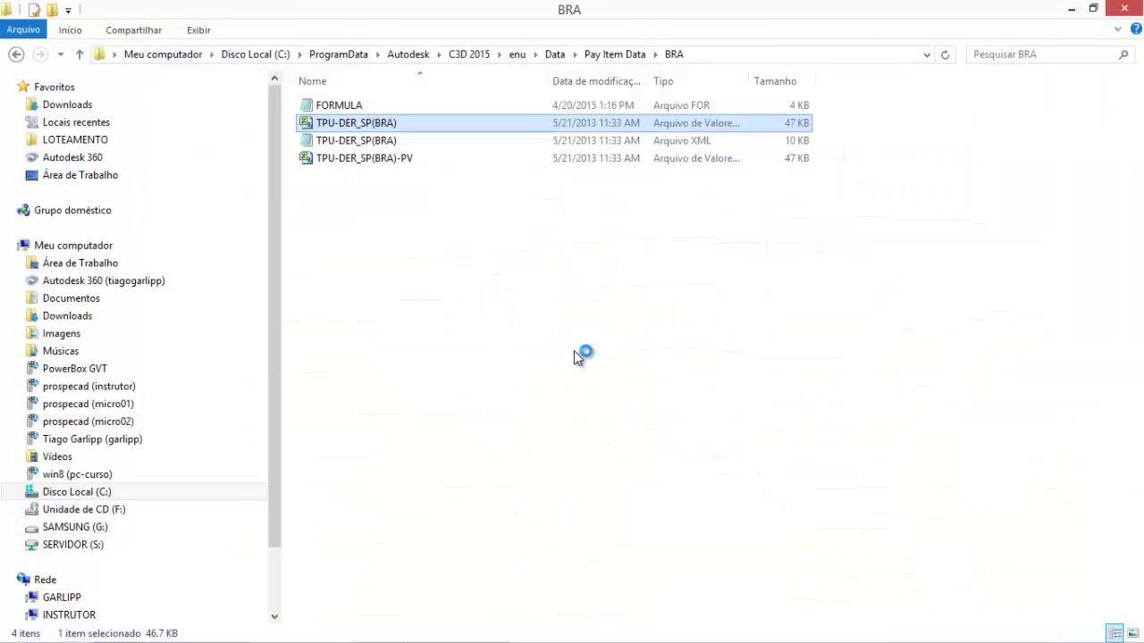
- Switch back to Civil 3D and start opening a pay item file in the QTO Manager
left_click(175, 625)
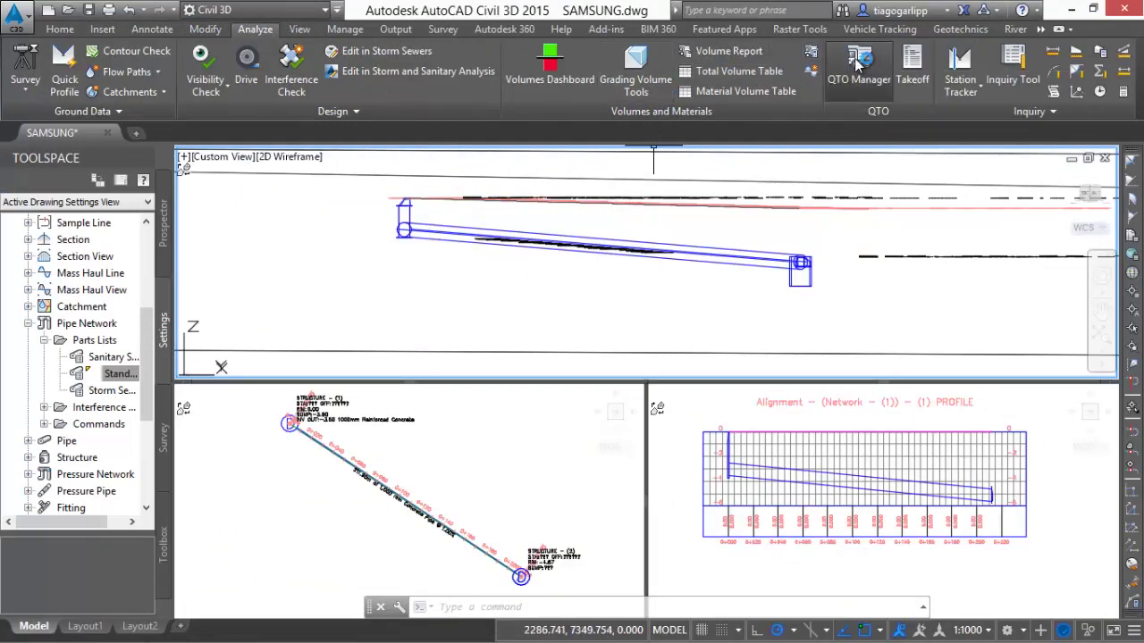
left_click(858, 61)
left_click(36, 14)
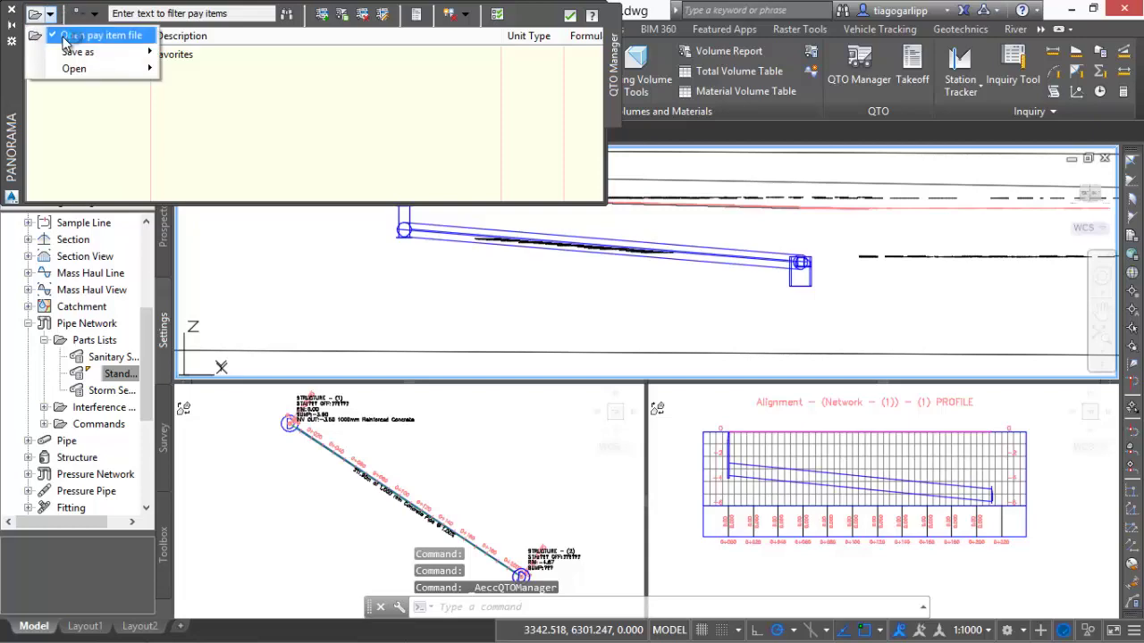
left_click(63, 39)
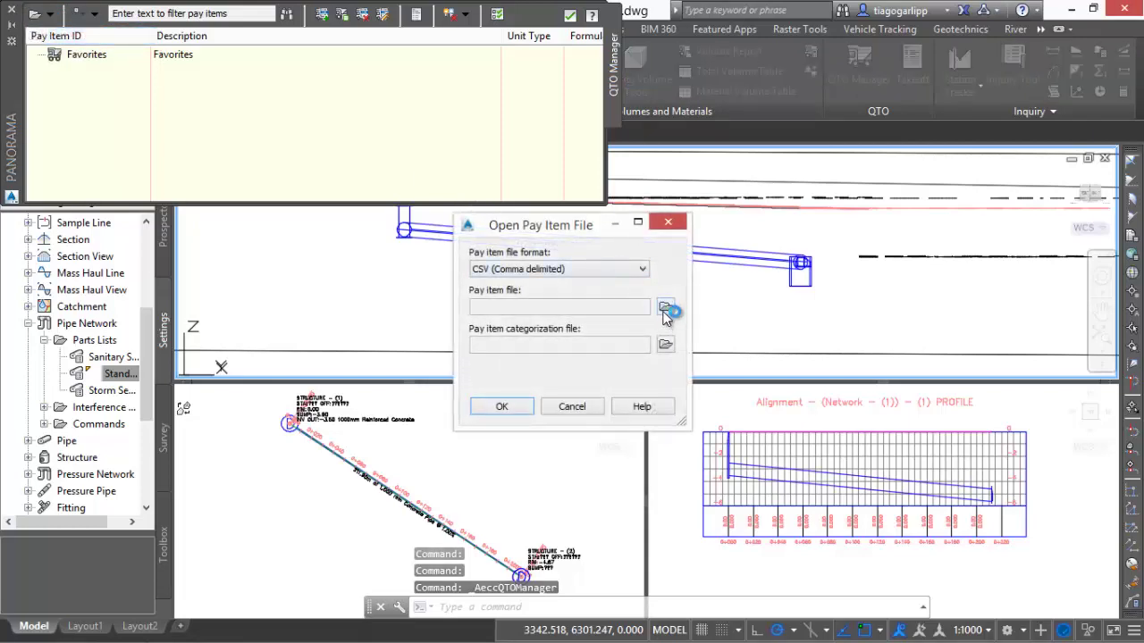
- Choose TPU-DER_SP(BRA)-PV.csv from Pay Item Data\BRA as the pay item file
left_click(665, 308)
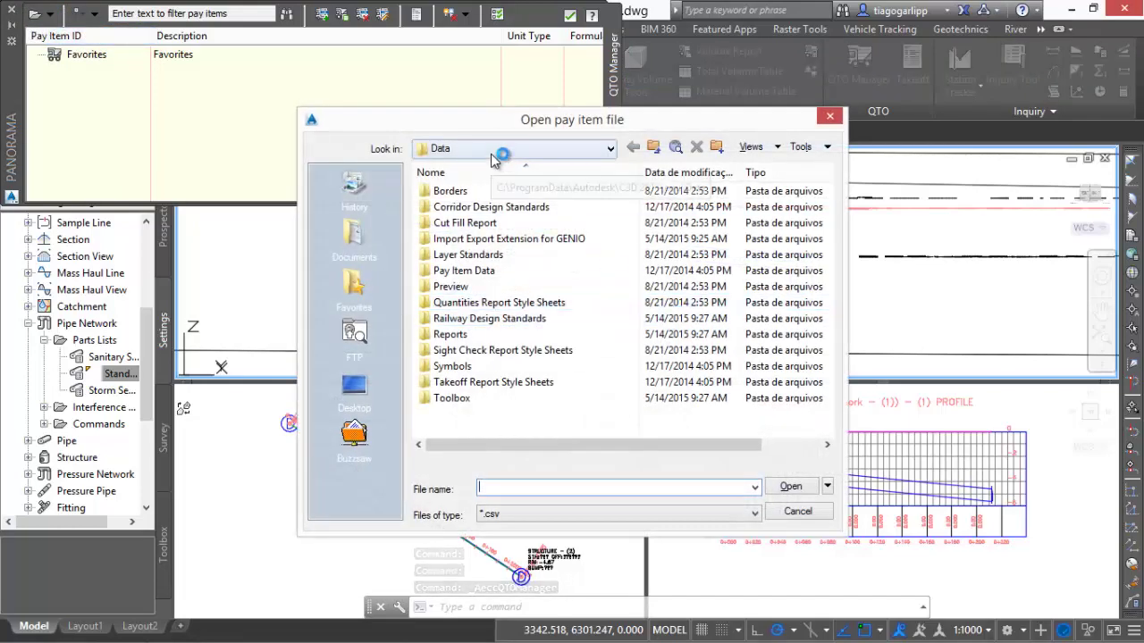
double_click(503, 270)
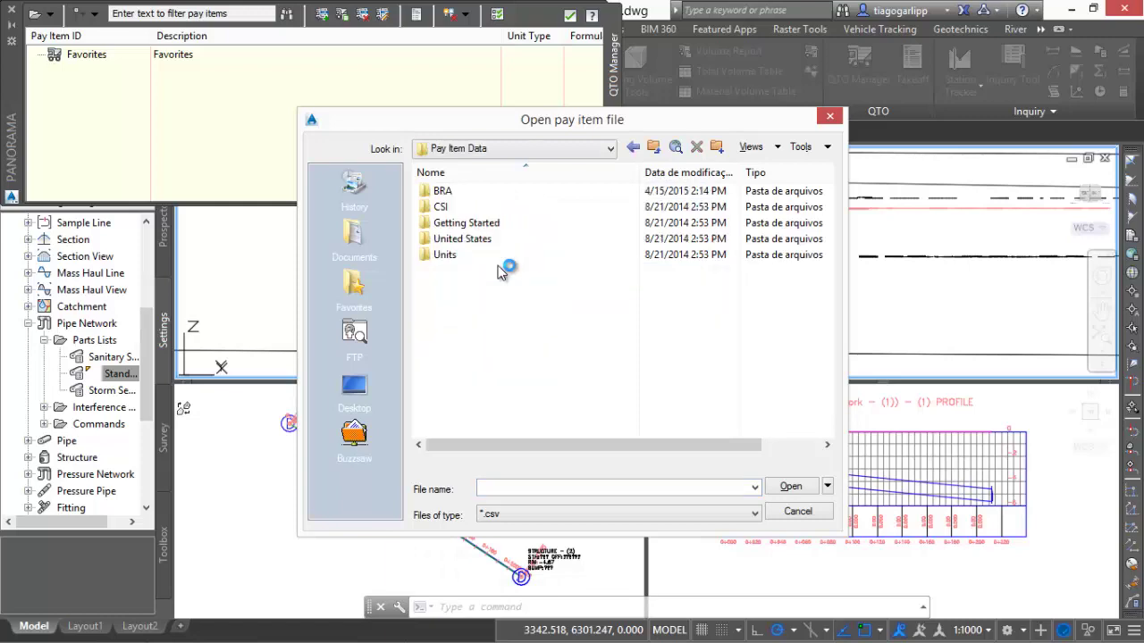
double_click(489, 192)
left_click(489, 192)
left_click(504, 209)
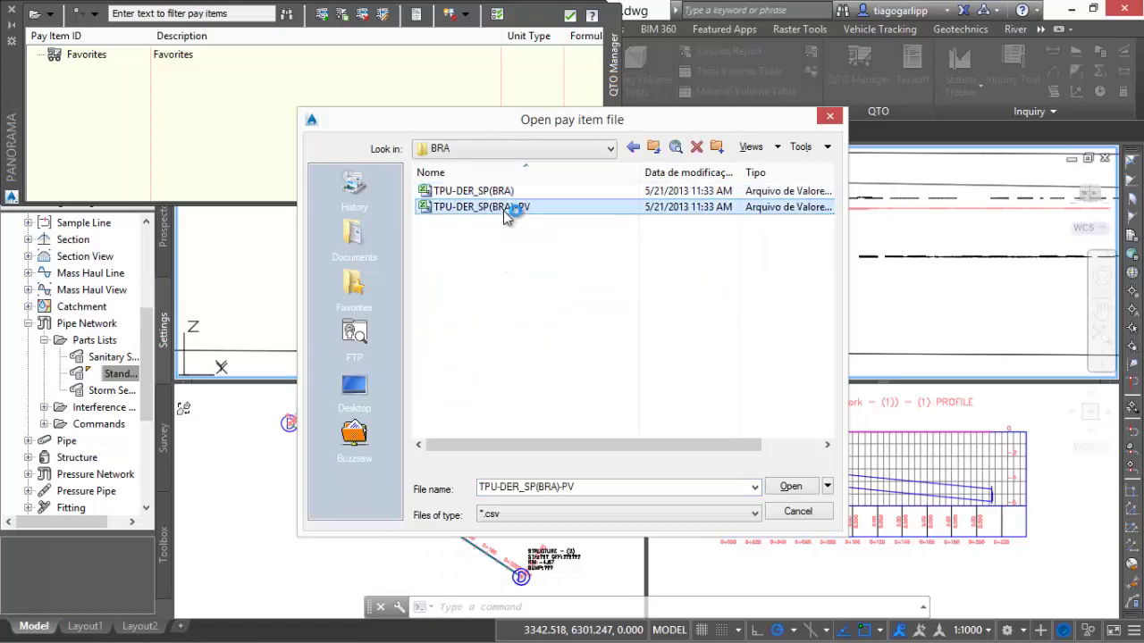
left_click(813, 488)
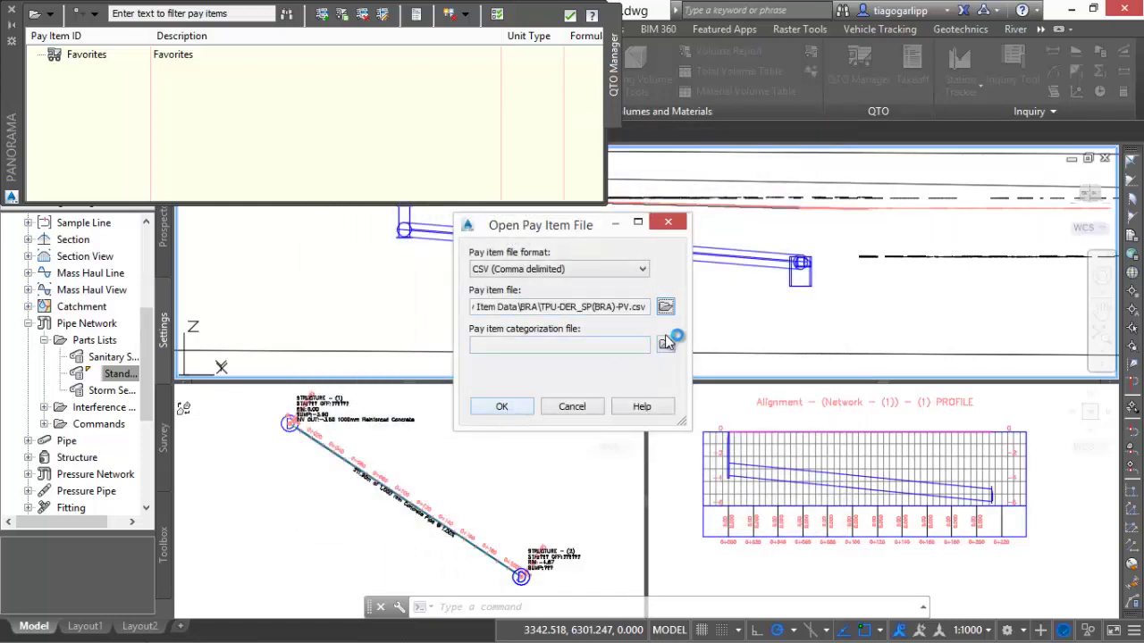
- Set TPU-DER_SP(BRA).xml from Pay Item Data\BRA as the categorization file and load the pay items
left_click(665, 345)
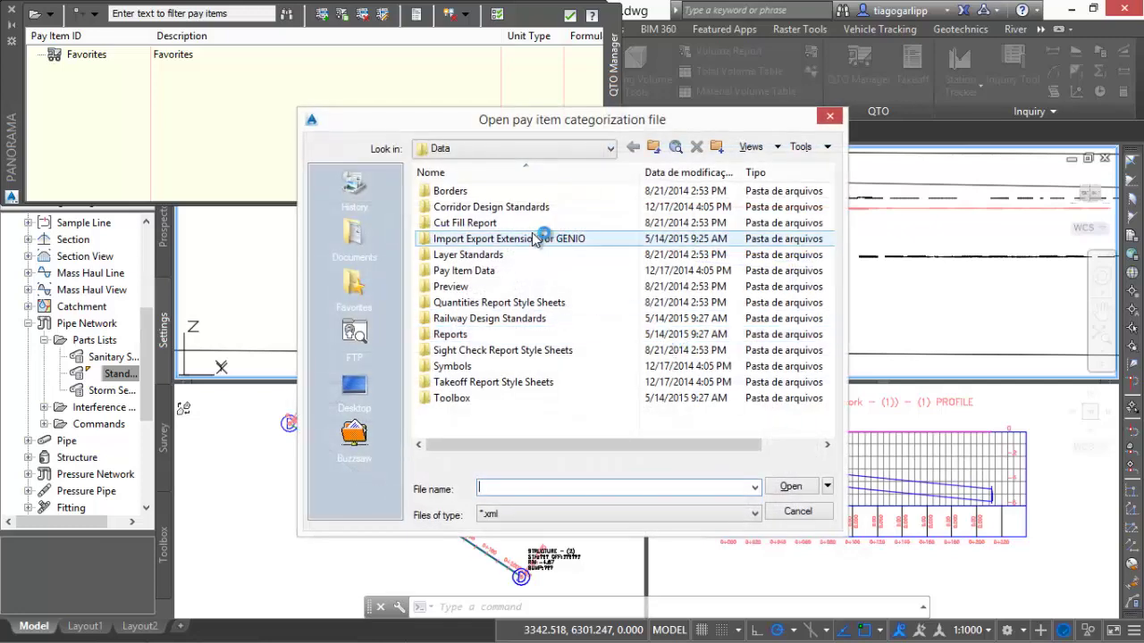
double_click(483, 270)
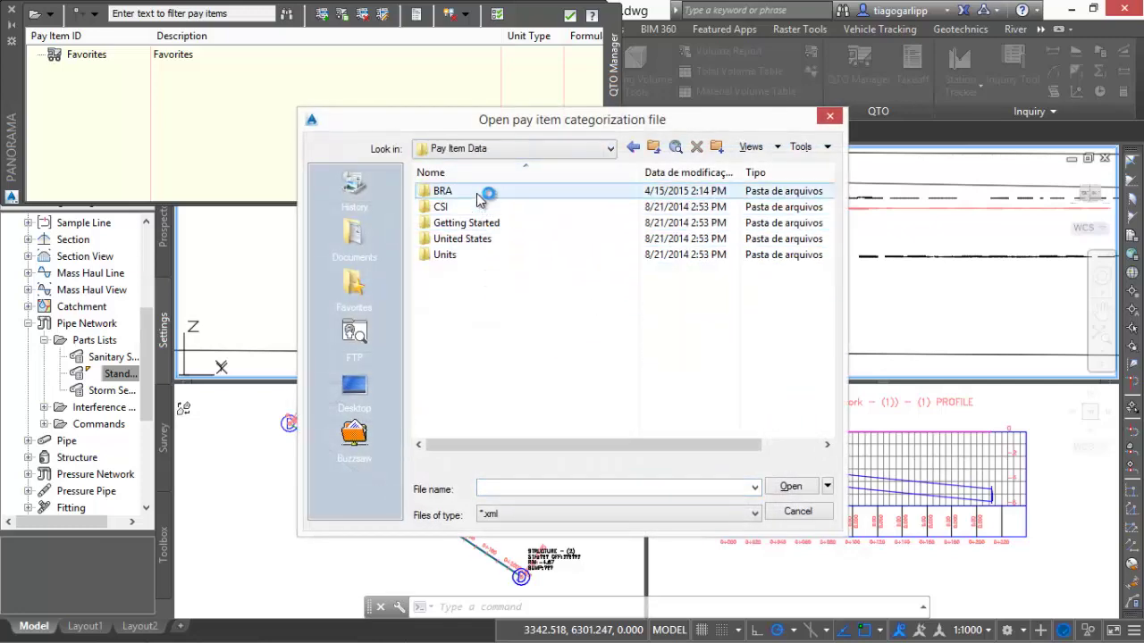
double_click(477, 192)
left_click(526, 193)
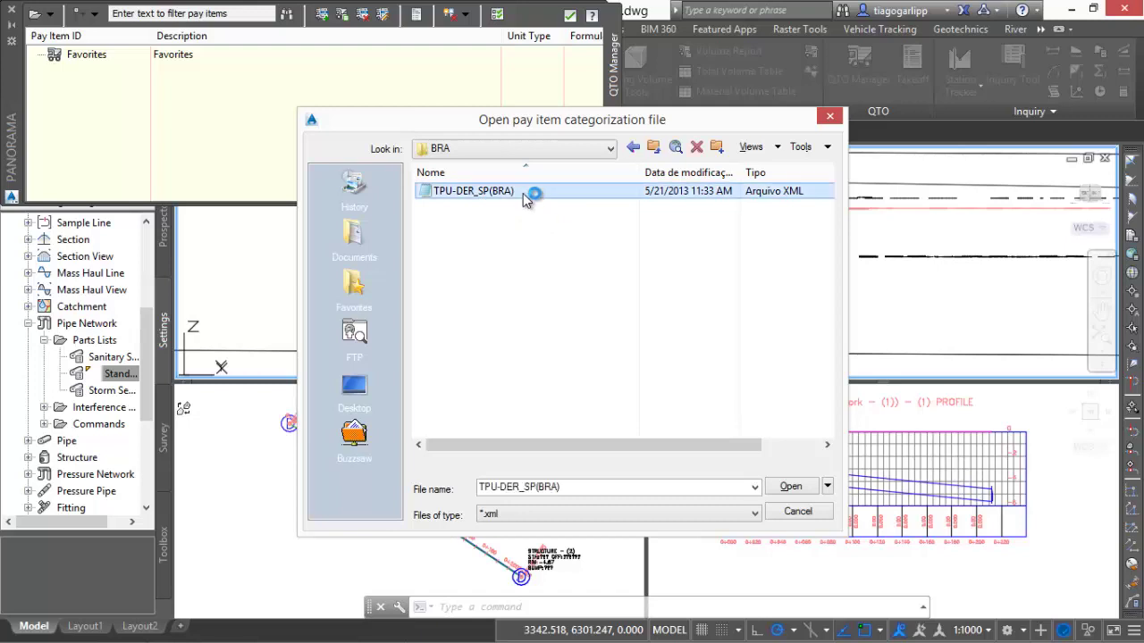
left_click(790, 489)
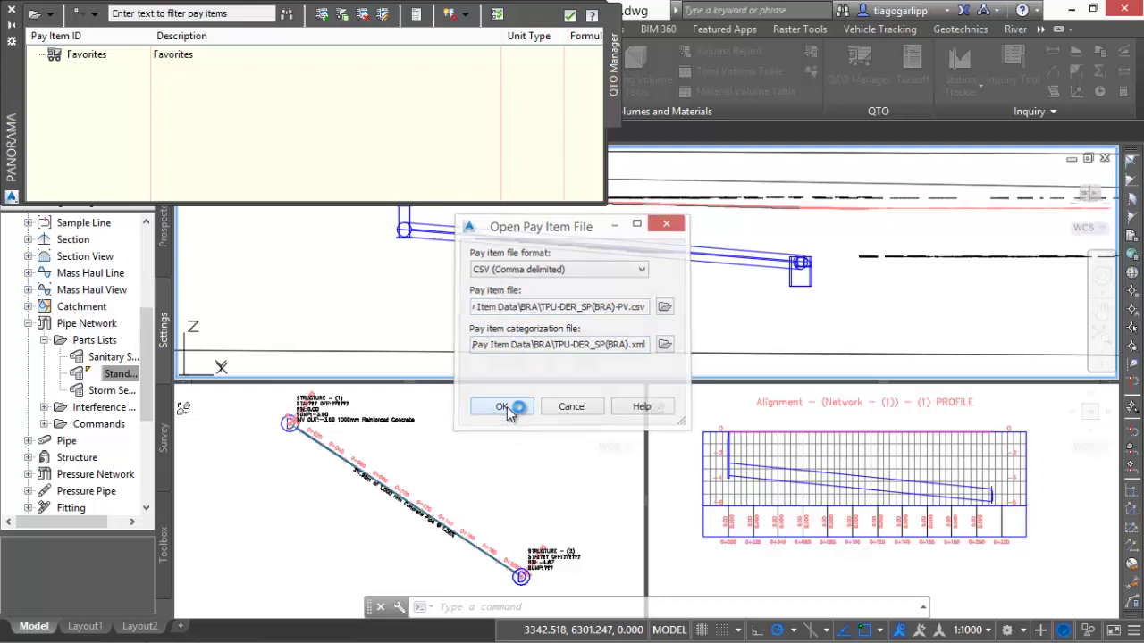
left_click(503, 407)
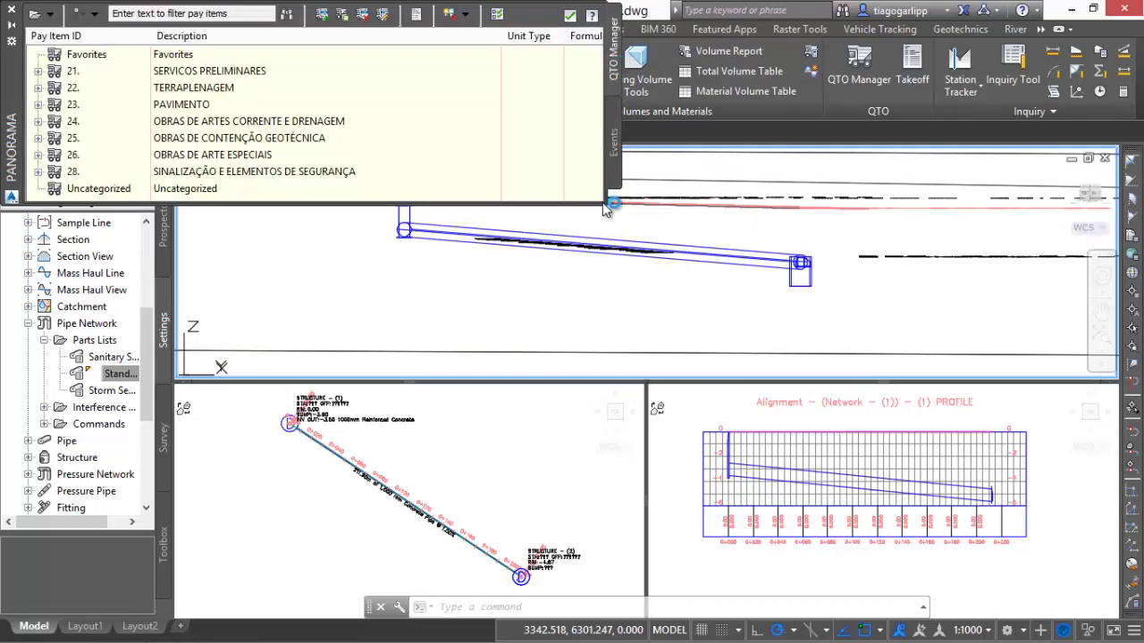
- Enlarge the QTO Manager palette and check the subcategories under 24. OBRAS DE ARTES CORRENTE E DRENAGEM
left_click_drag(607, 206, 983, 442)
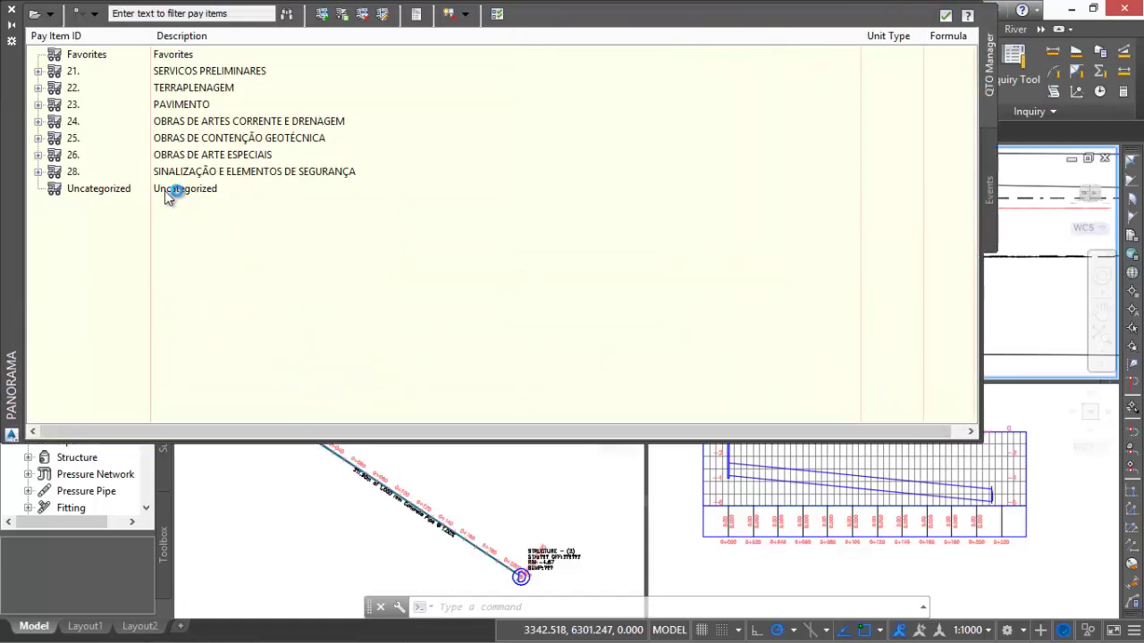
left_click(38, 122)
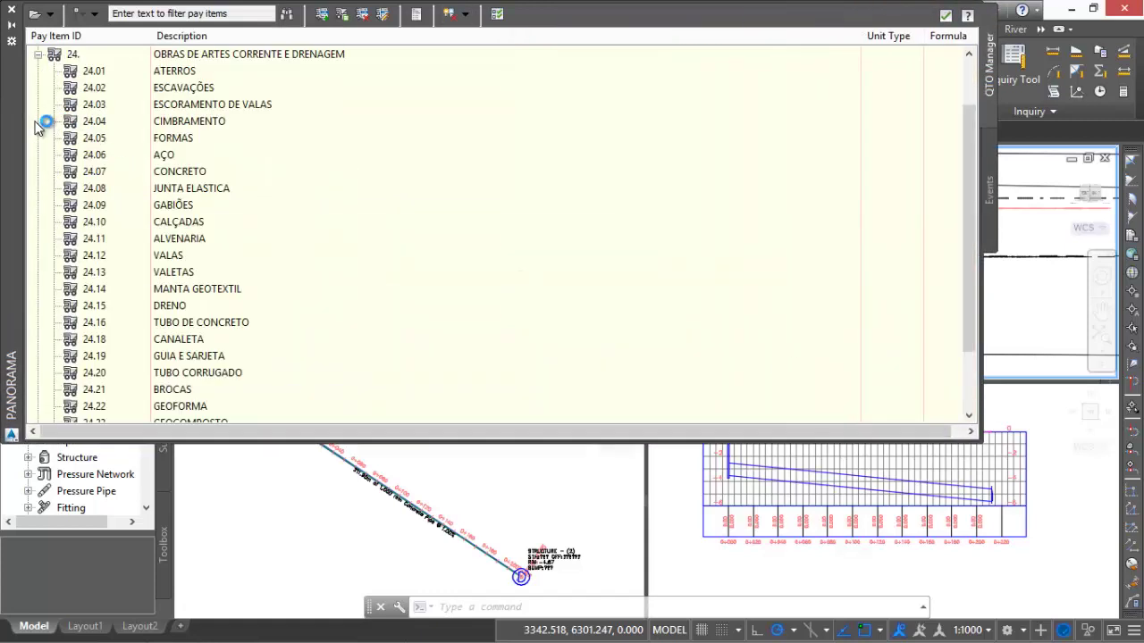
left_click(39, 55)
- Reload the pay items from TPU-DER_SP(BRA).csv with the TPU-DER_SP(BRA).xml categorization file
left_click(35, 13)
left_click(81, 33)
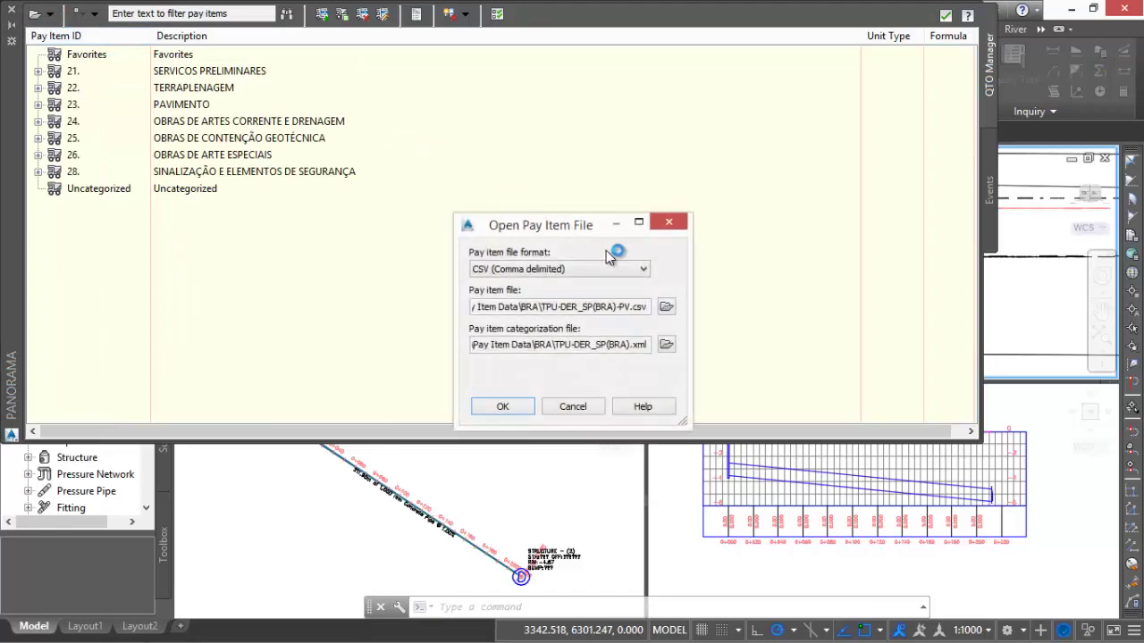
left_click(665, 309)
left_click(480, 193)
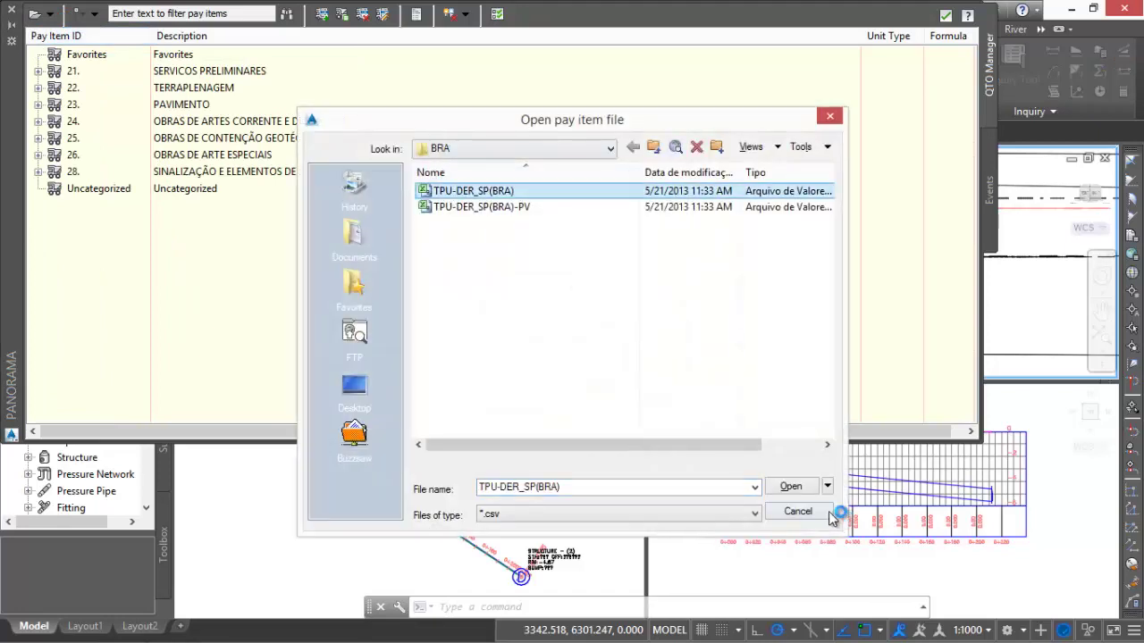
left_click(791, 487)
left_click(482, 406)
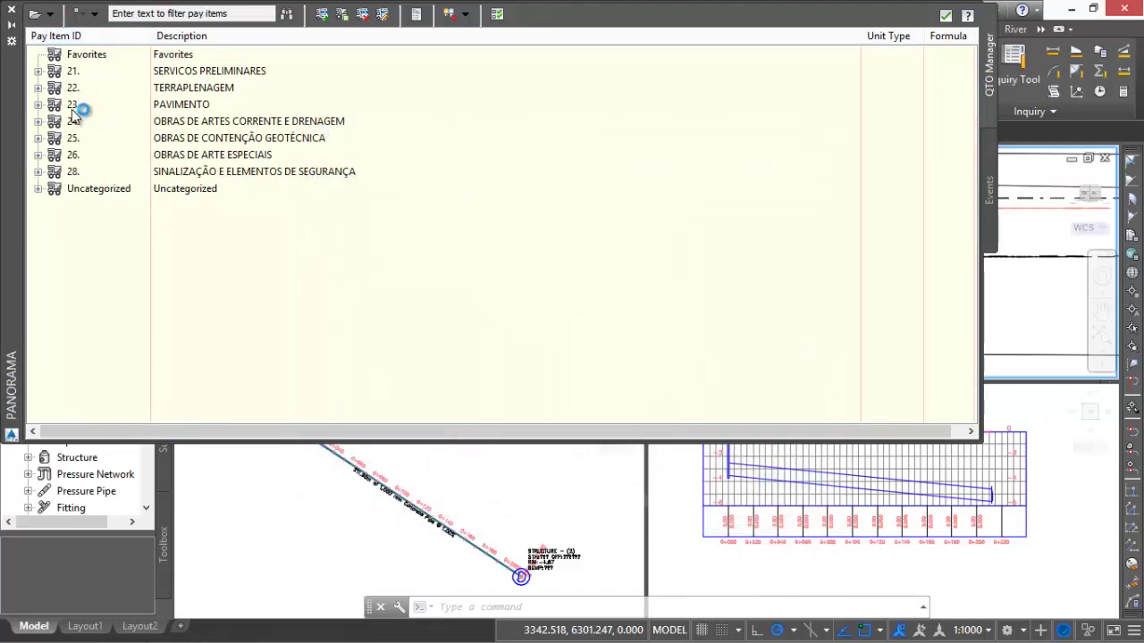
- Examine the pay items listed under 24.05 FORMAS and 24.11 ALVENARIA in category 24
left_click(38, 122)
left_click(54, 139)
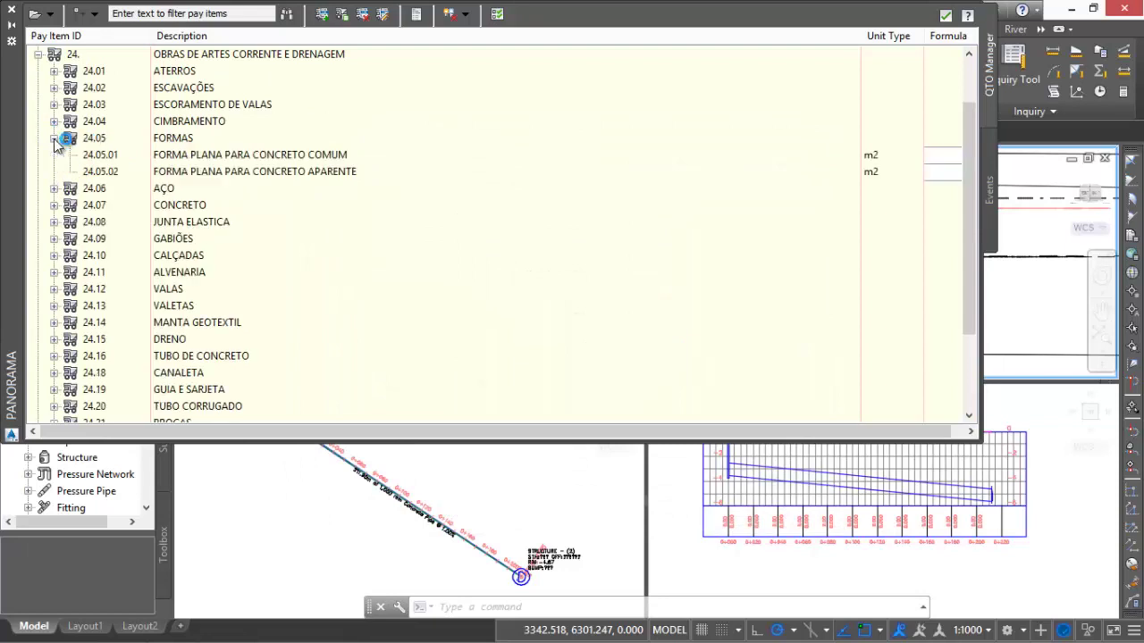
left_click(55, 140)
left_click(344, 218)
double_click(89, 242)
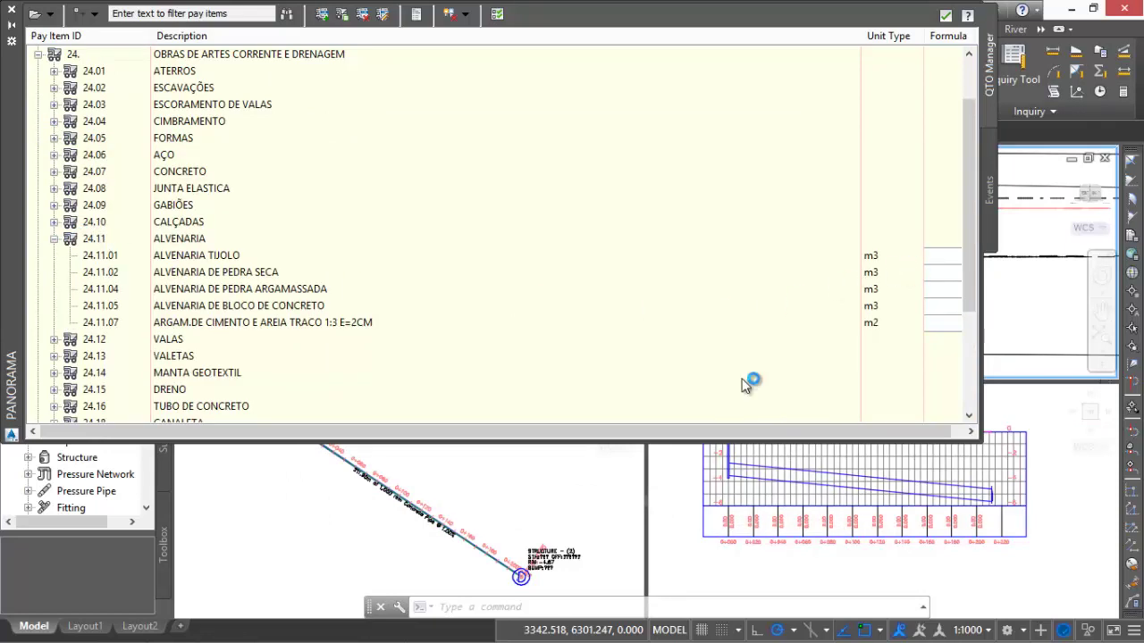
- Narrow the pay item list's Description column, widen its Formula column, and collapse category 24 after looking through its subcategories
left_click_drag(475, 434, 774, 403)
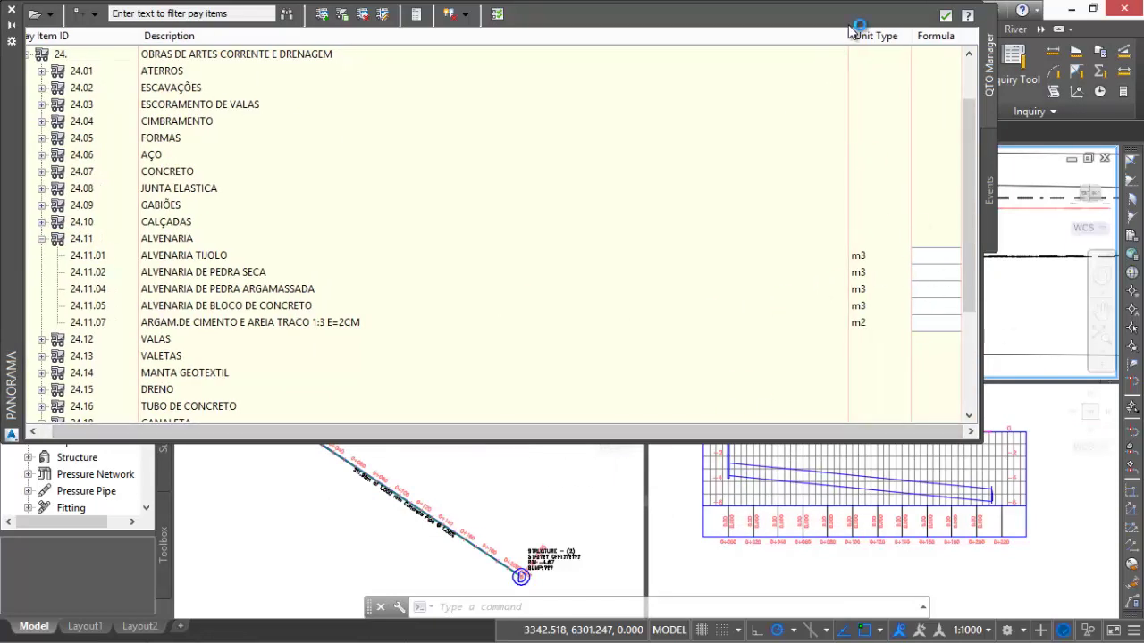
left_click_drag(853, 36, 826, 37)
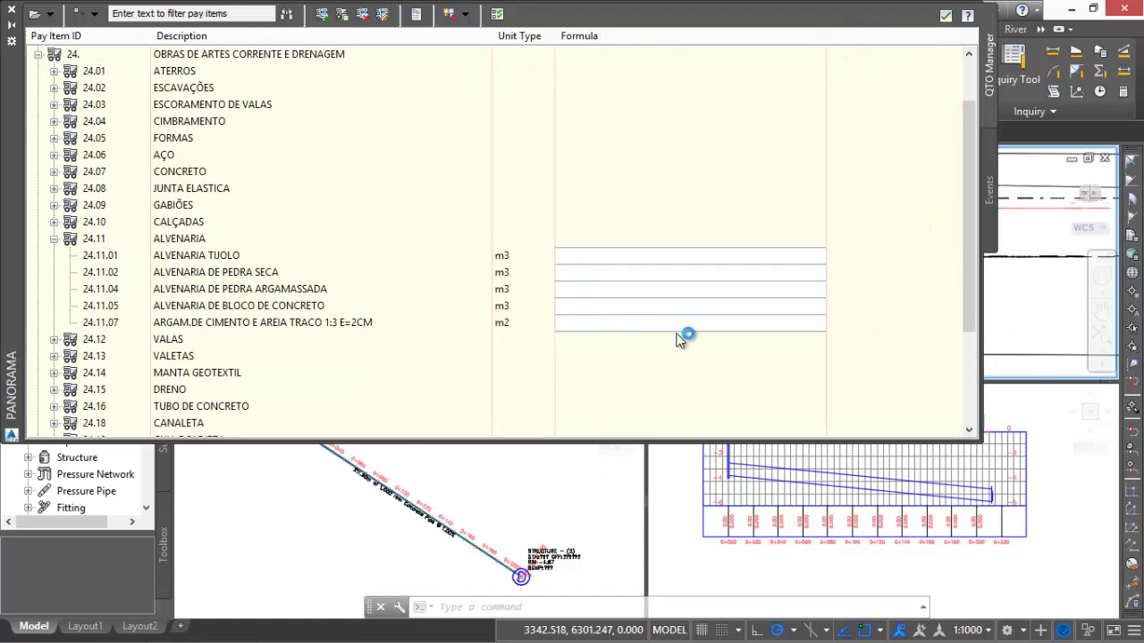
left_click(54, 239)
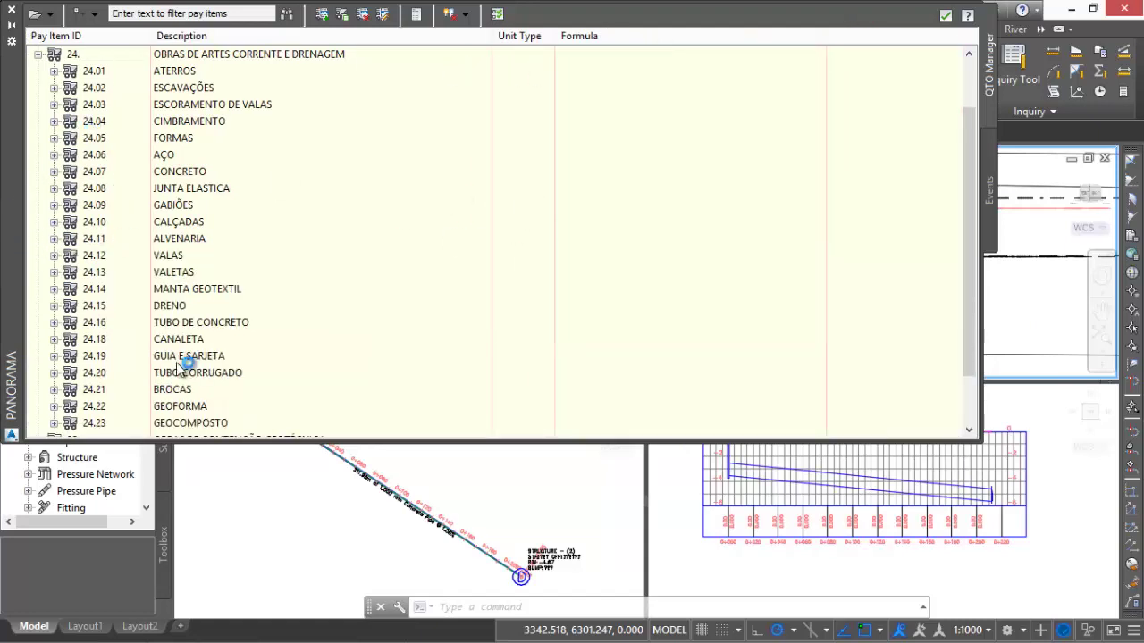
scroll(186, 363, "down", 2)
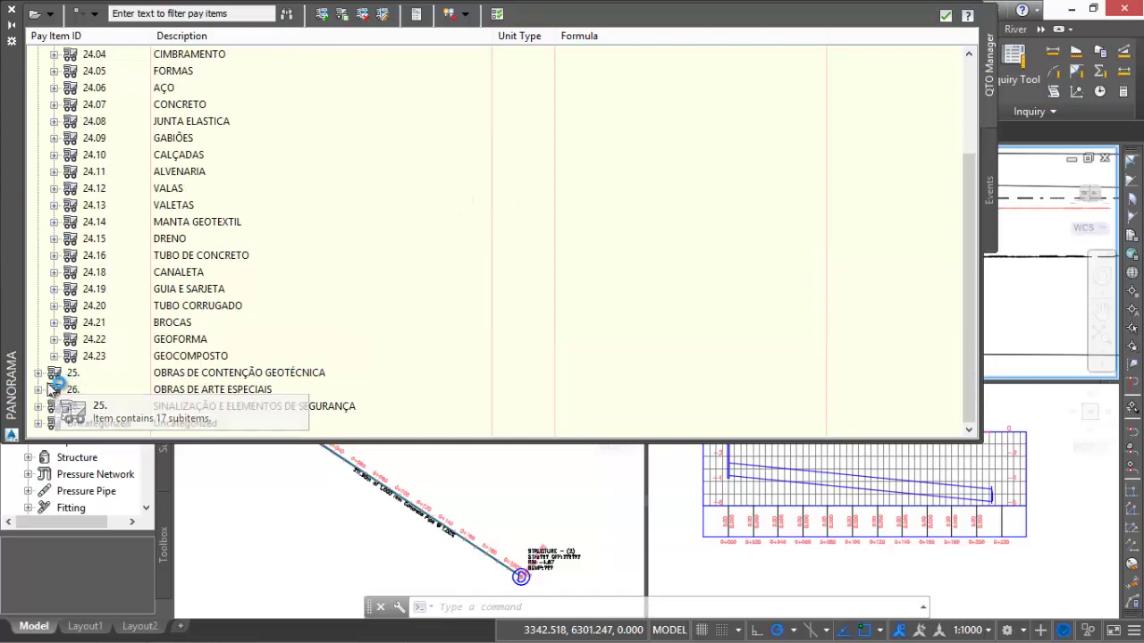
scroll(42, 186, "up", 4)
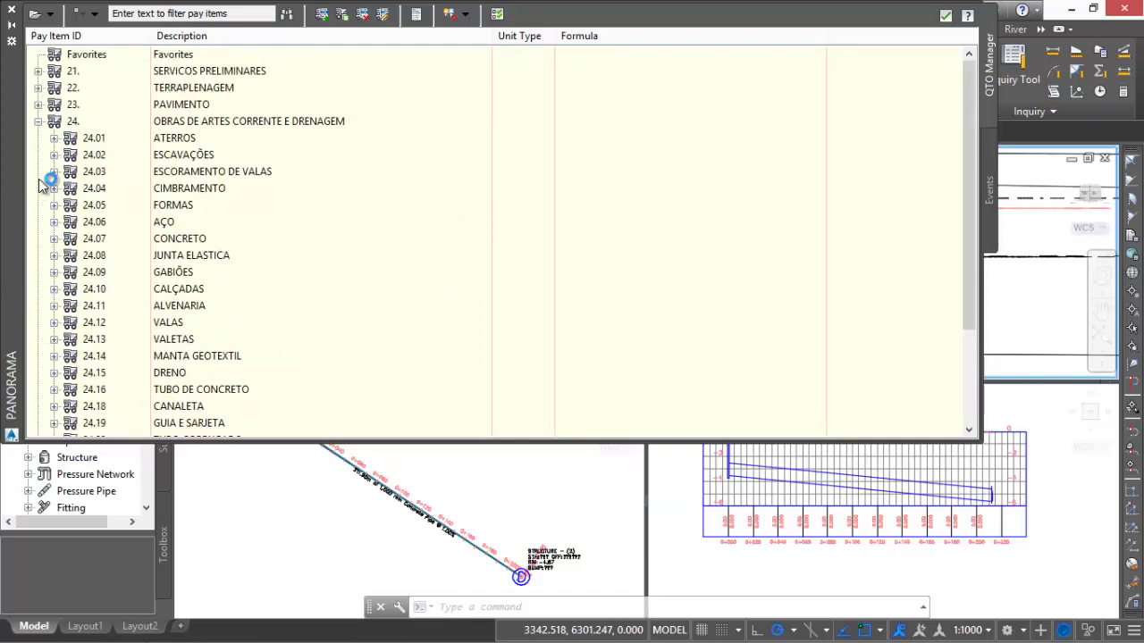
left_click(38, 122)
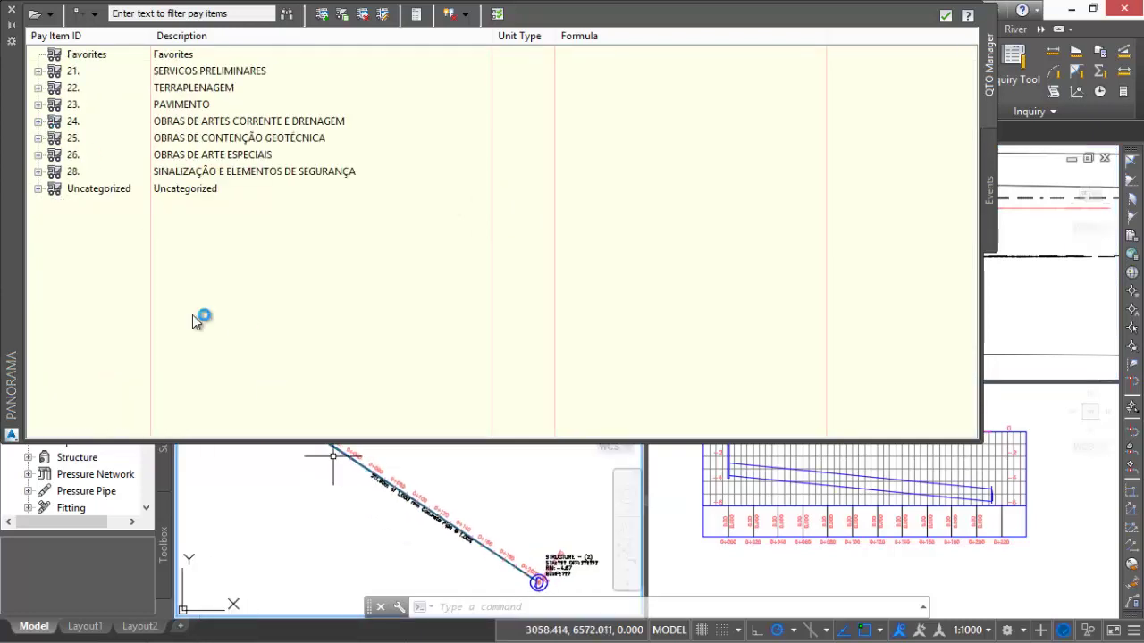
- Put the QTO Manager away, select the 1,000 mm concrete pipe in the plan view, and open its Pipe Properties
left_click(12, 9)
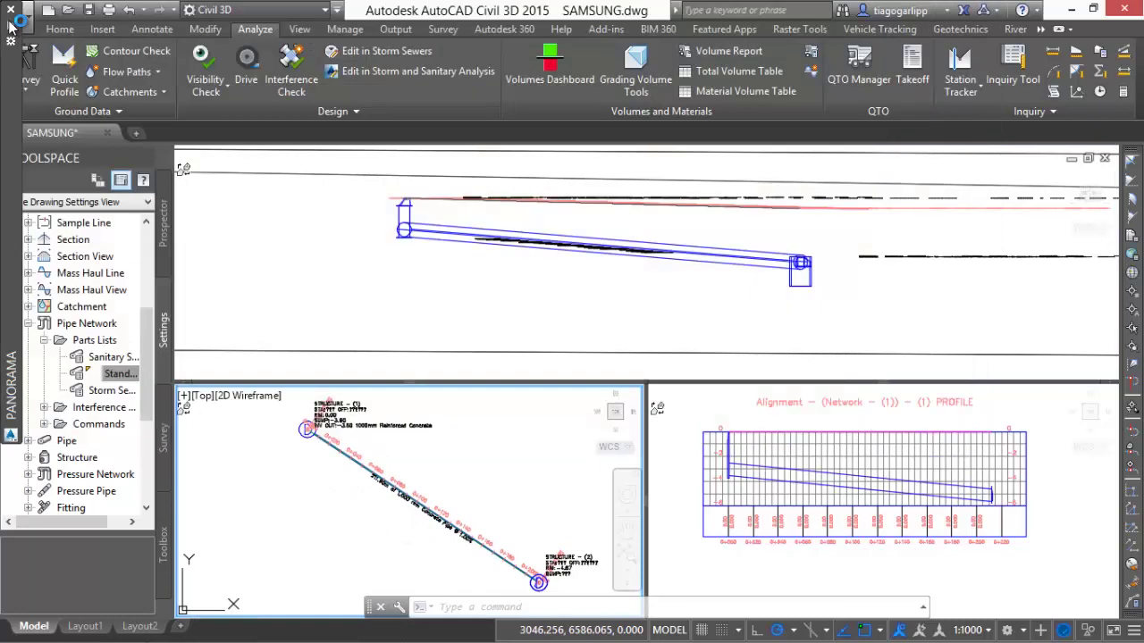
left_click(369, 474)
scroll(369, 474, "up", 3)
key("Escape")
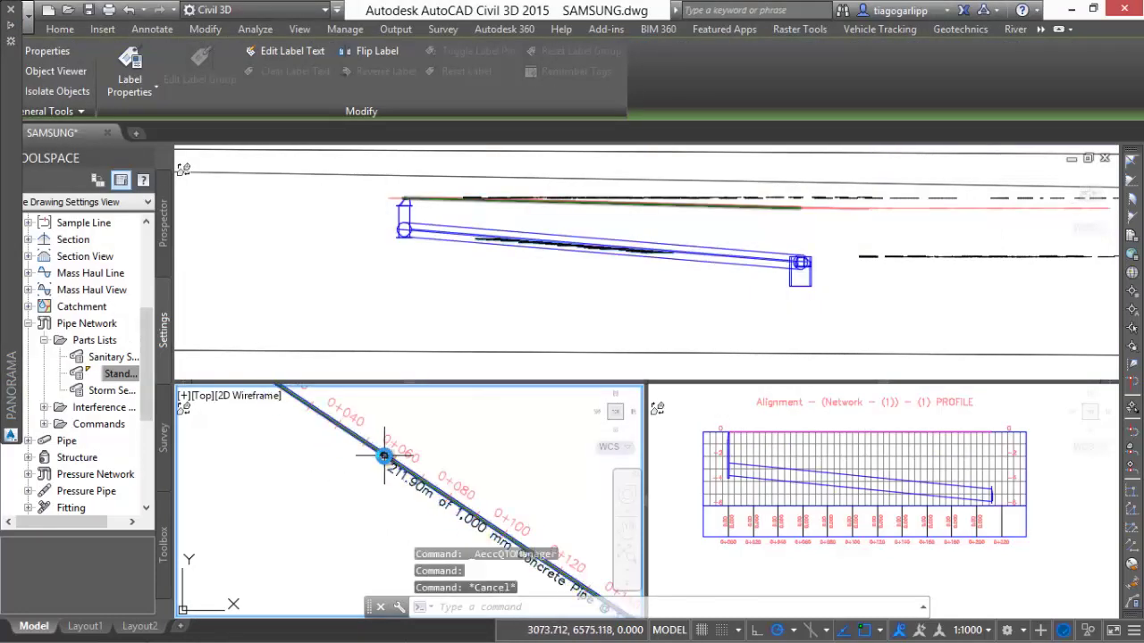
scroll(366, 465, "up", 3)
left_click(380, 456)
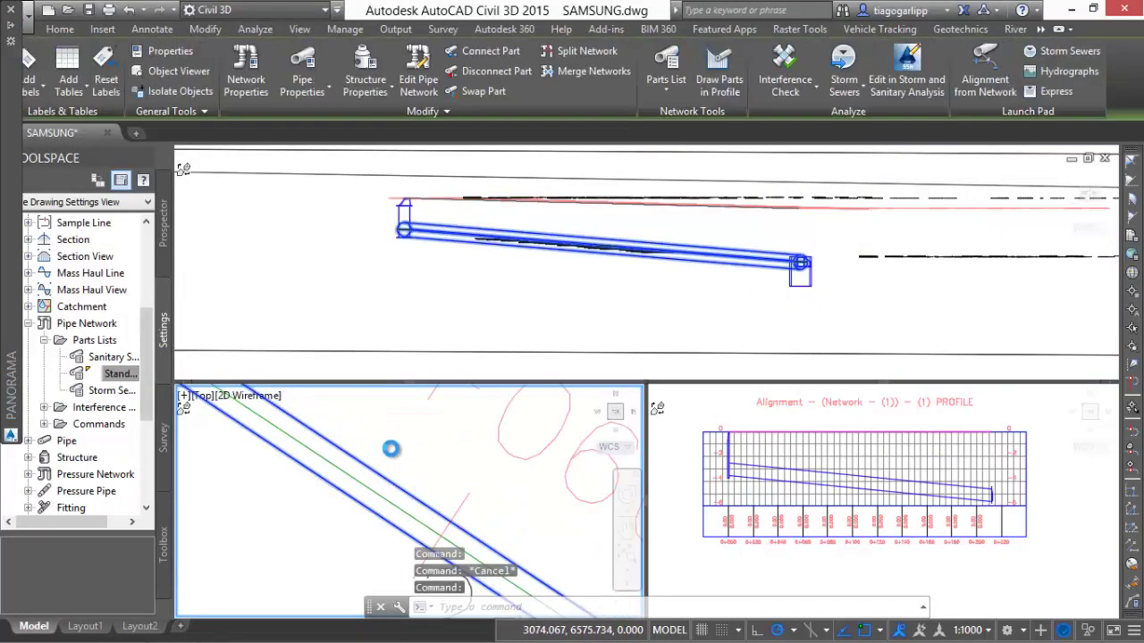
right_click(407, 460)
left_click(461, 275)
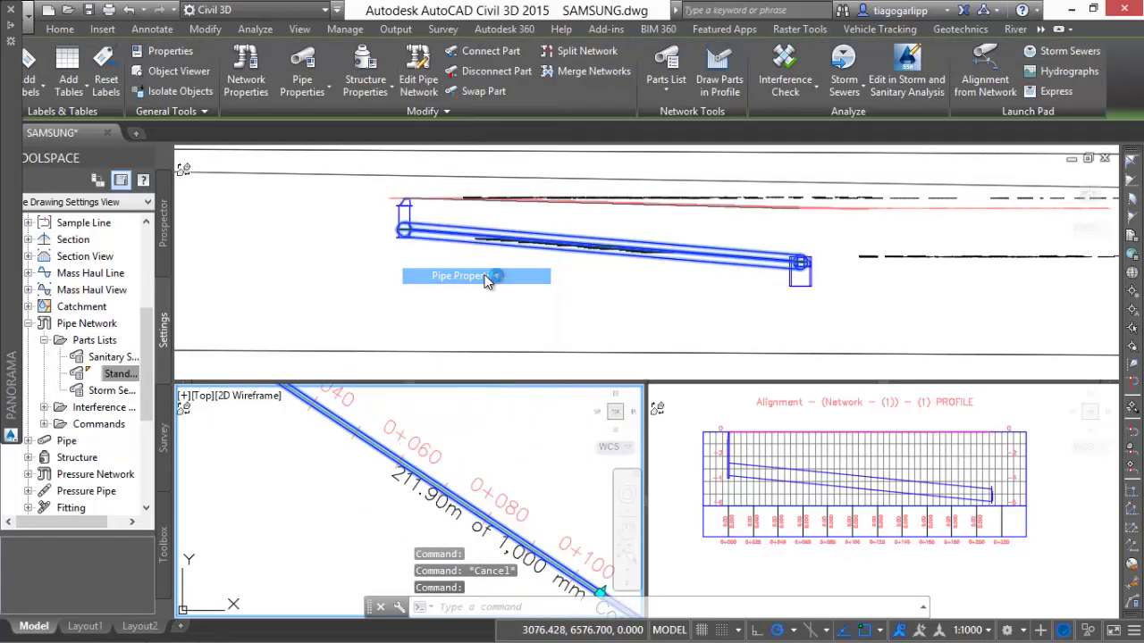